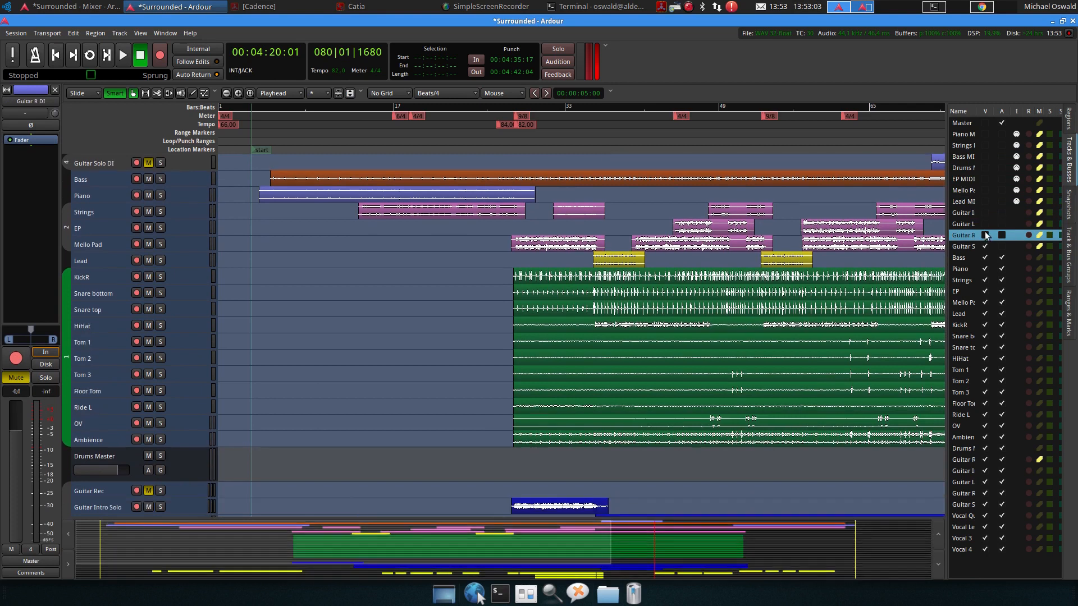
Hide the Guitar Solo DI track from the editor
left_click(984, 246)
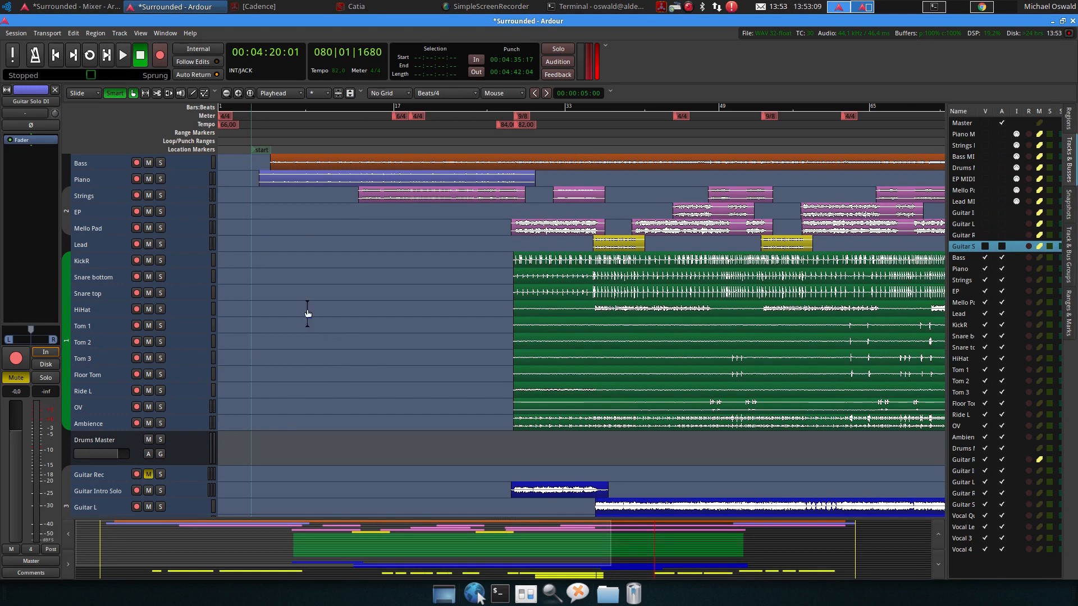
scroll(299, 259, "up", 3)
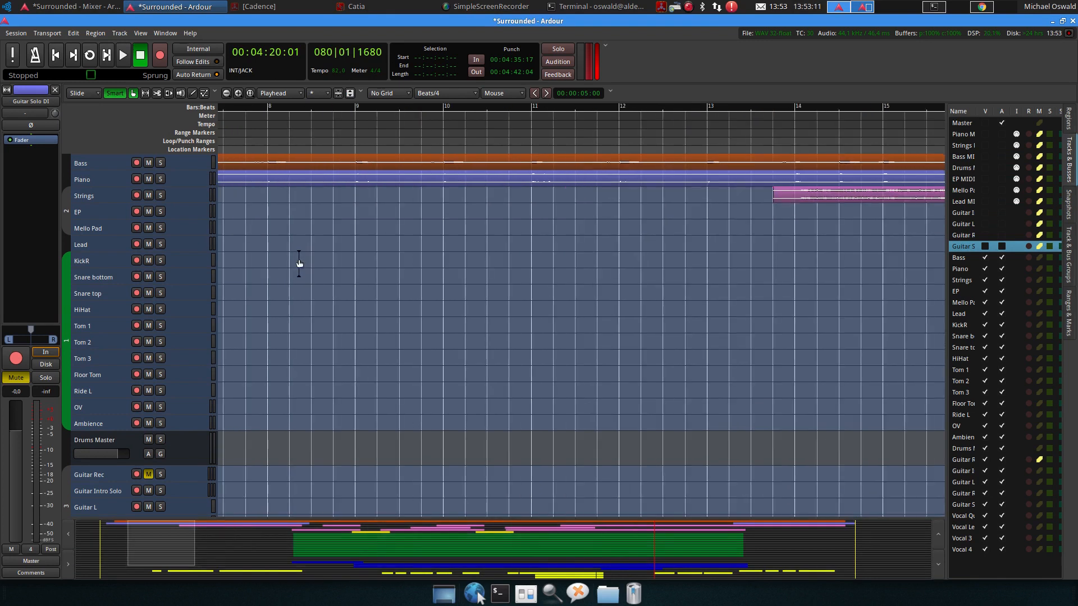
scroll(299, 259, "down", 4)
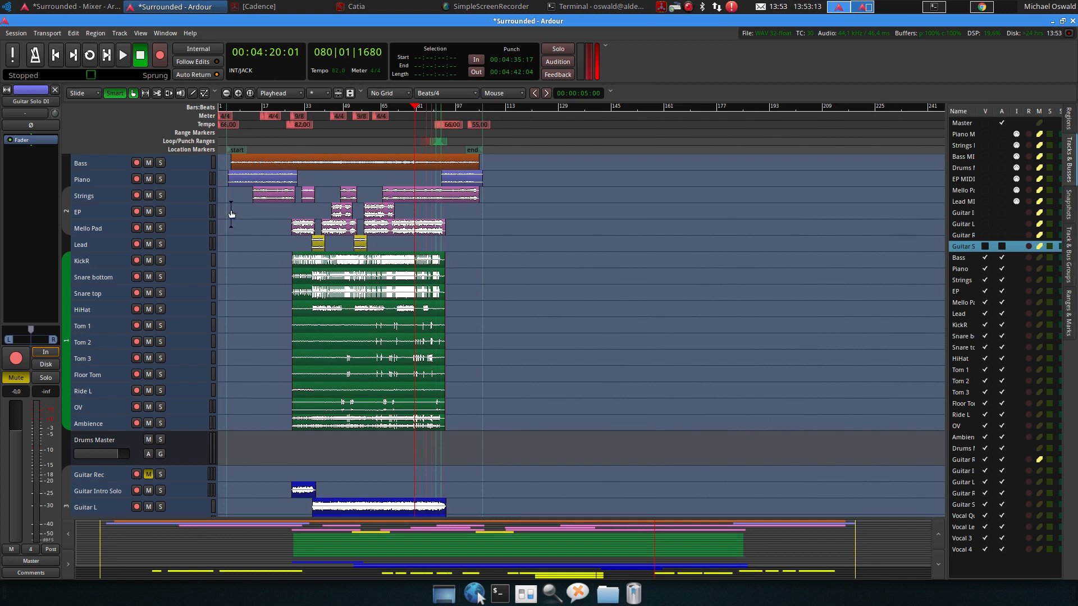
scroll(236, 191, "up", 4)
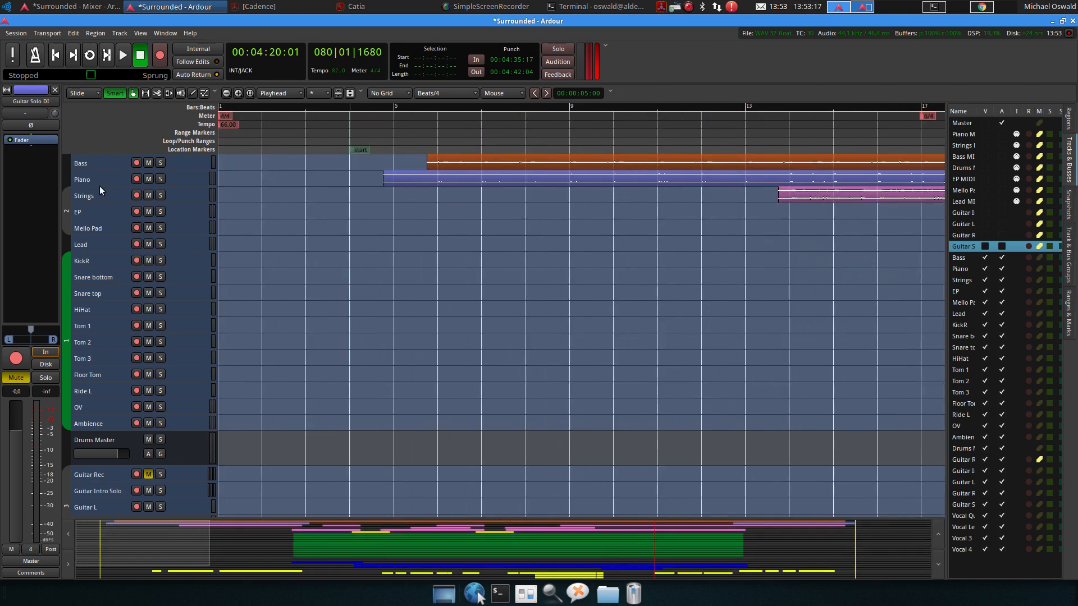
Enlarge the Piano track's height, solo it and start playback from around bar 28
left_click_drag(102, 184, 115, 332)
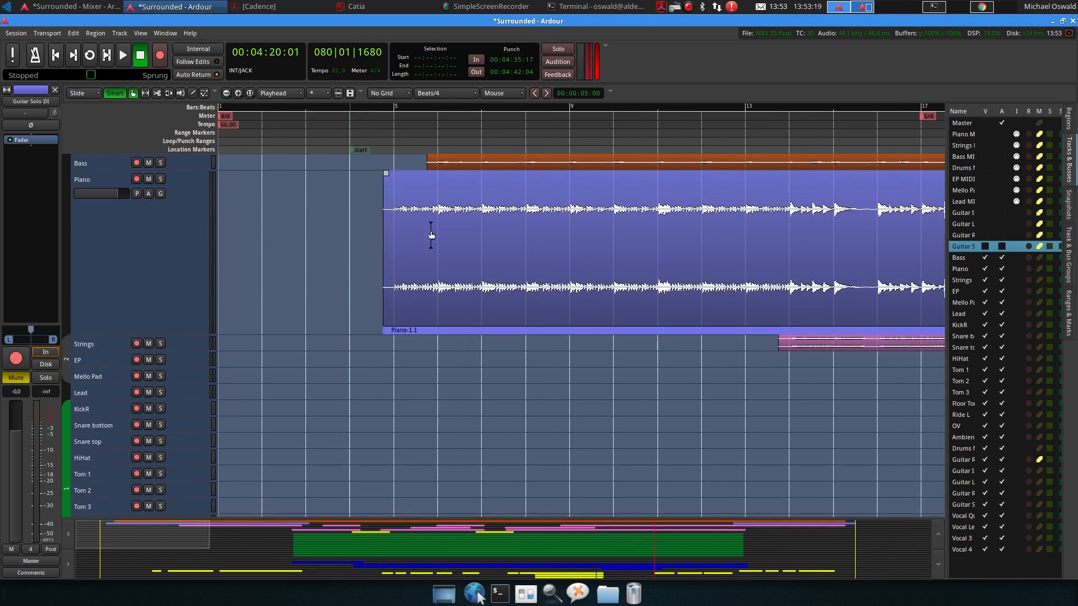
scroll(484, 270, "right", 5)
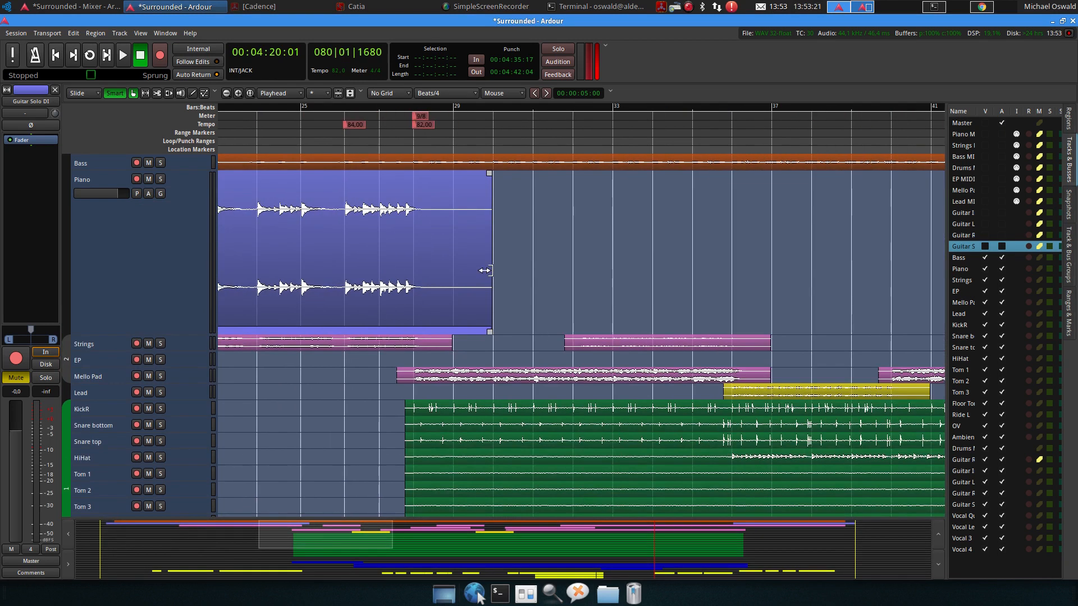
left_click(419, 107)
key("space")
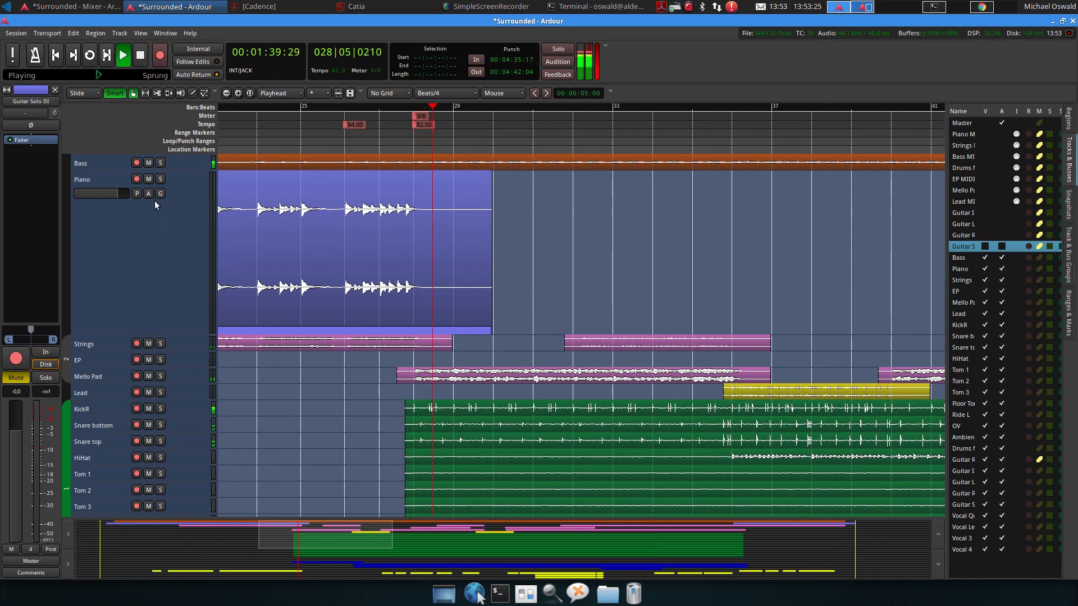
left_click(160, 178)
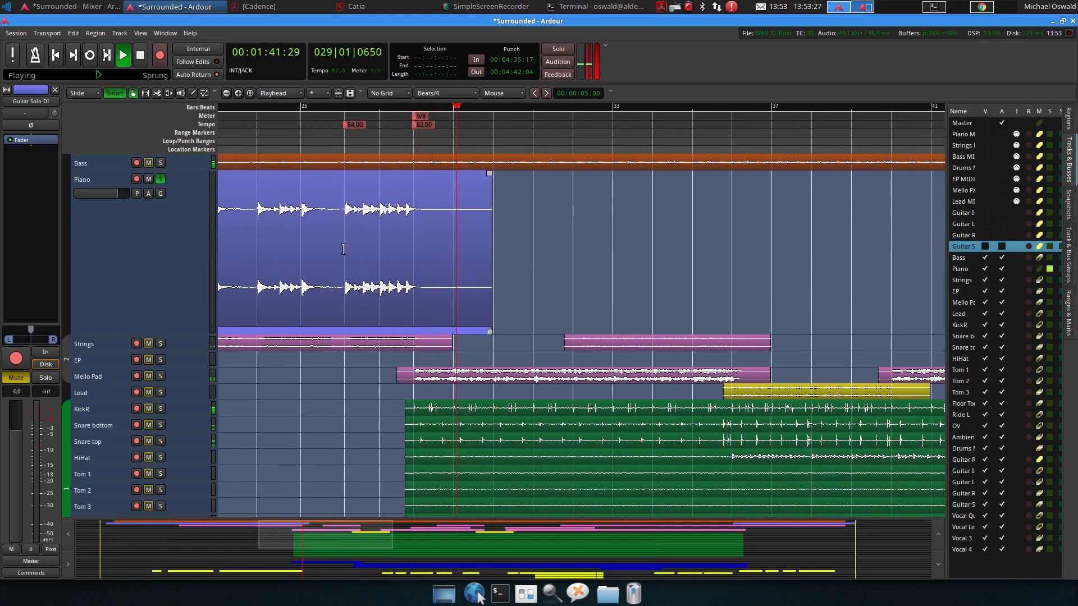
Trim the end of the first Piano region back to bar 29 and stop playback
left_click(404, 117)
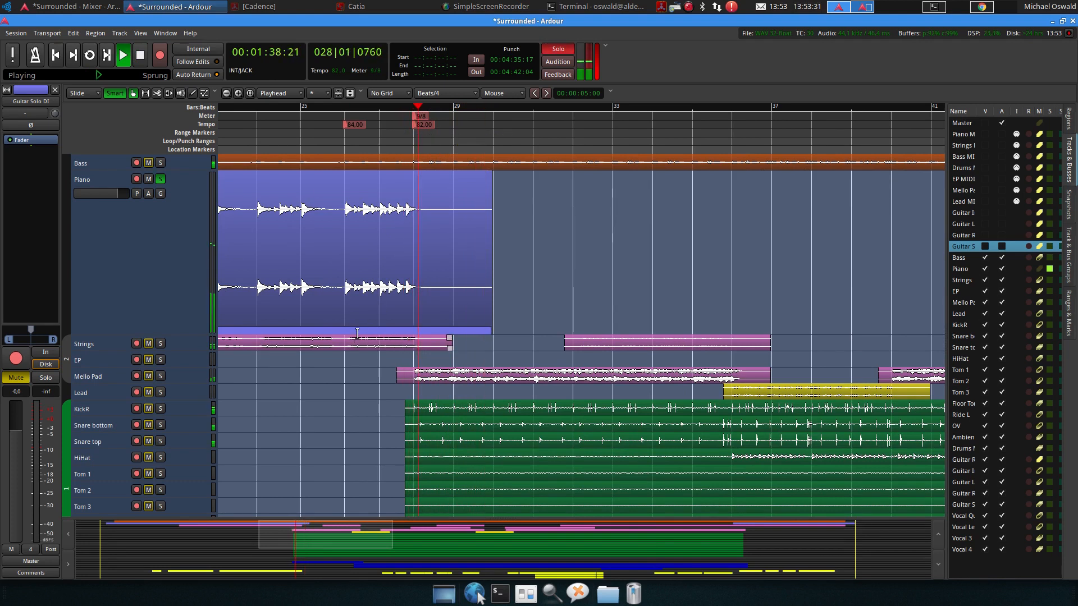
left_click_drag(484, 264, 456, 272)
key("space")
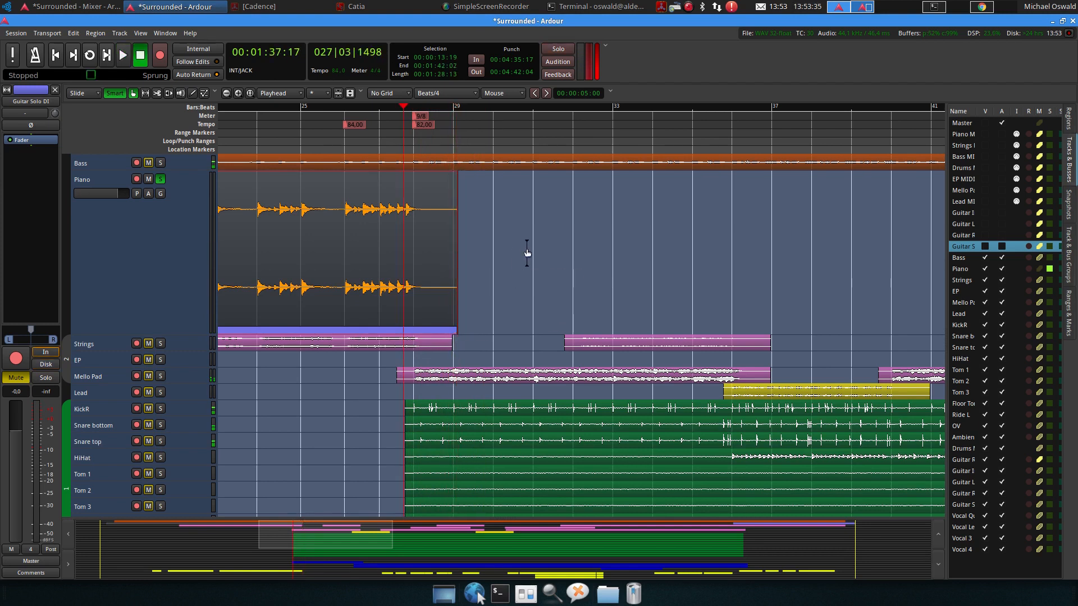
Play back the end of the last Piano region from around bar 104
scroll(527, 253, "right", 15)
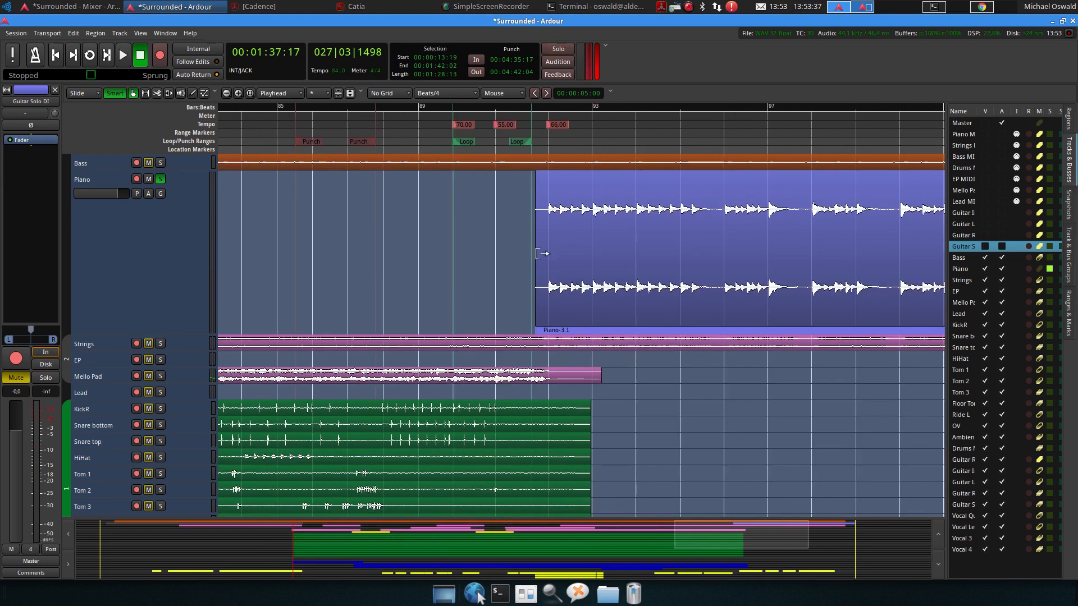
scroll(554, 260, "right", 2)
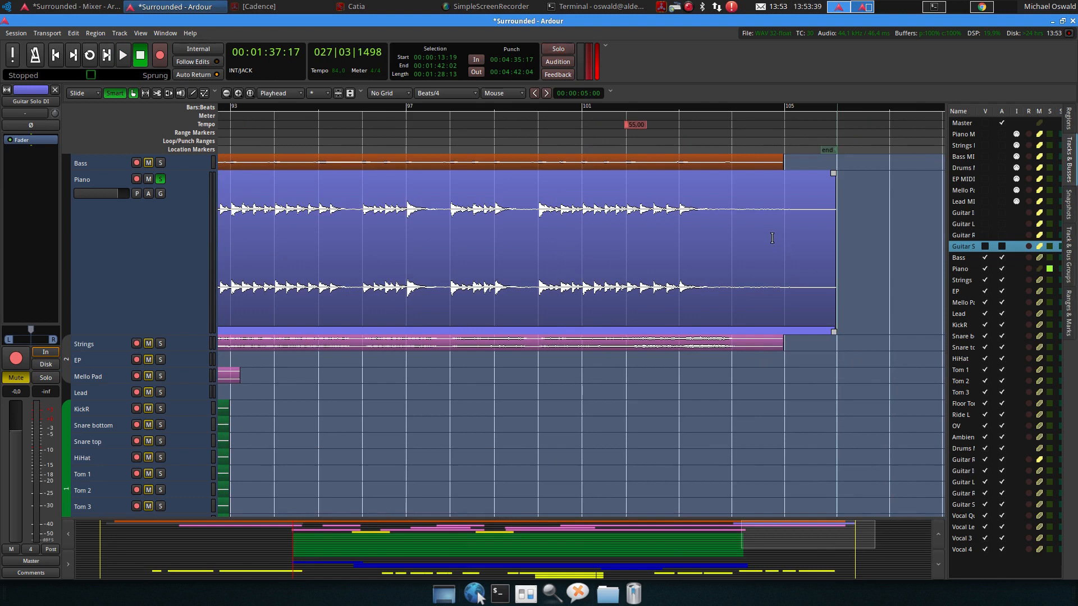
left_click(684, 114)
key("space")
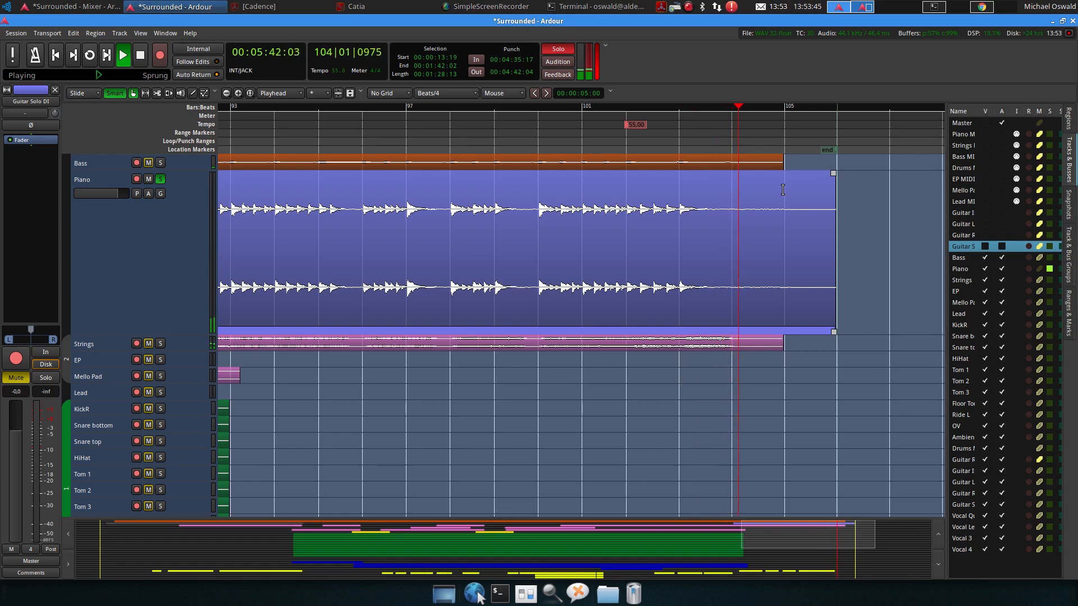
key("space")
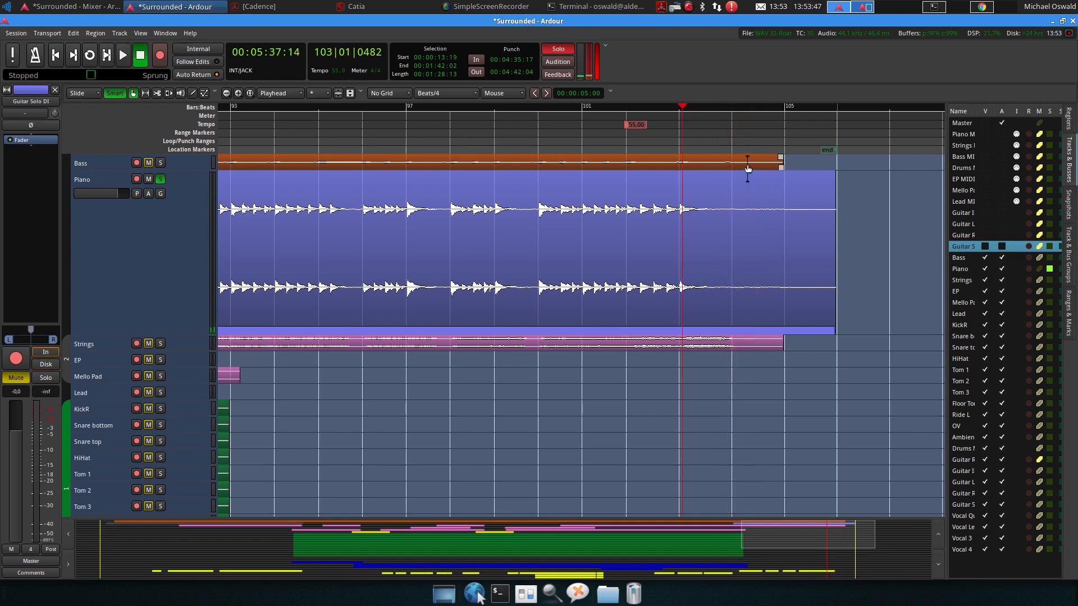
Enlarge the Bass and Strings track heights and shrink the Piano track back down
left_click_drag(106, 168, 121, 203)
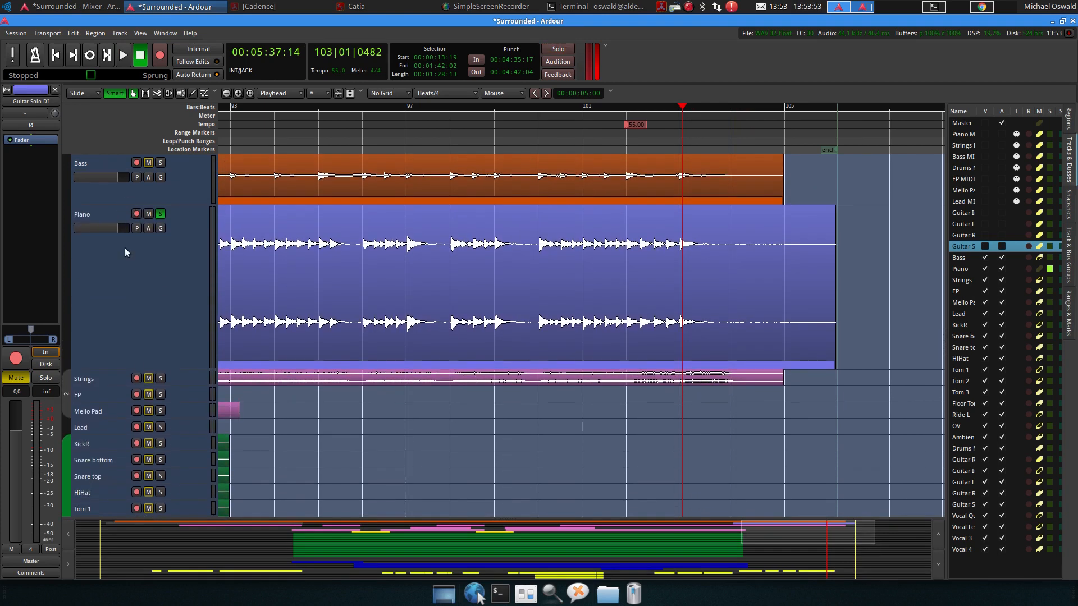
left_click_drag(116, 367, 115, 242)
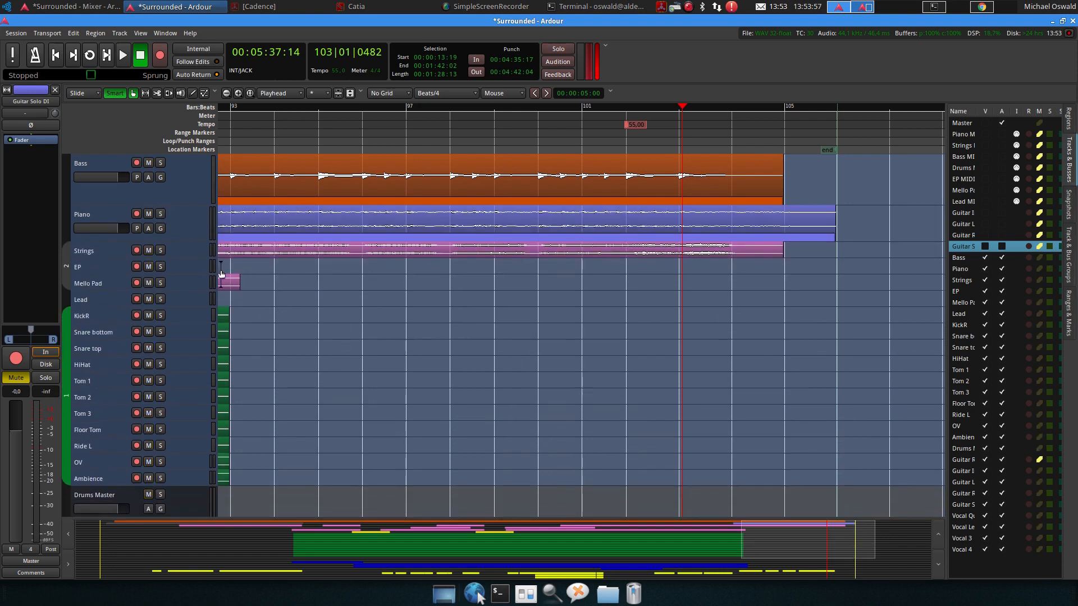
left_click_drag(118, 257, 118, 396)
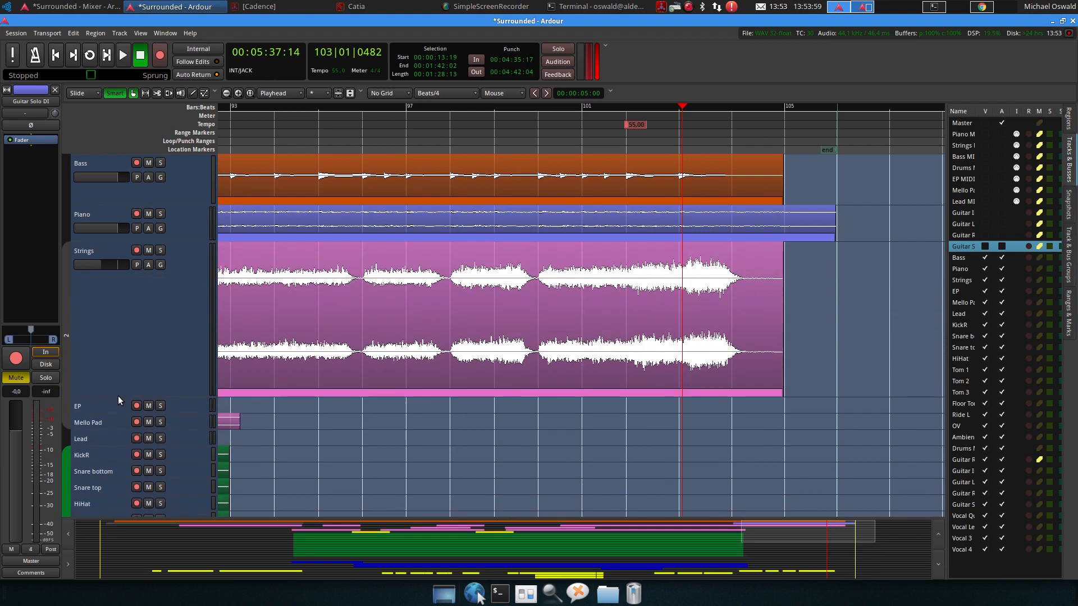
Enlarge the Mello Pad track's height
scroll(449, 405, "left", 5)
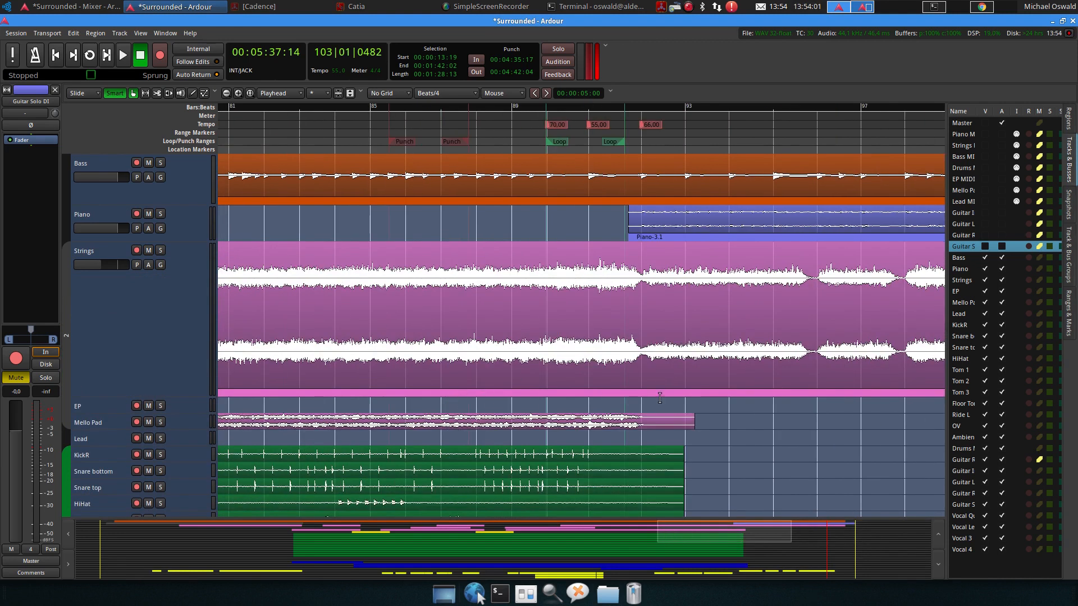
left_click_drag(97, 428, 103, 480)
scroll(691, 392, "left", 2)
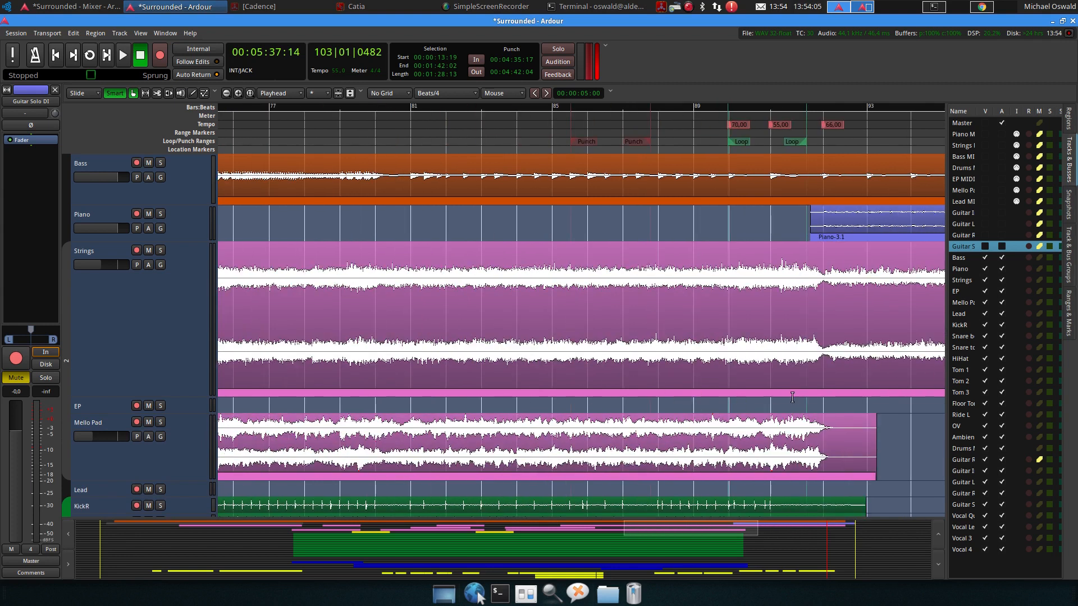
scroll(792, 397, "right", 2)
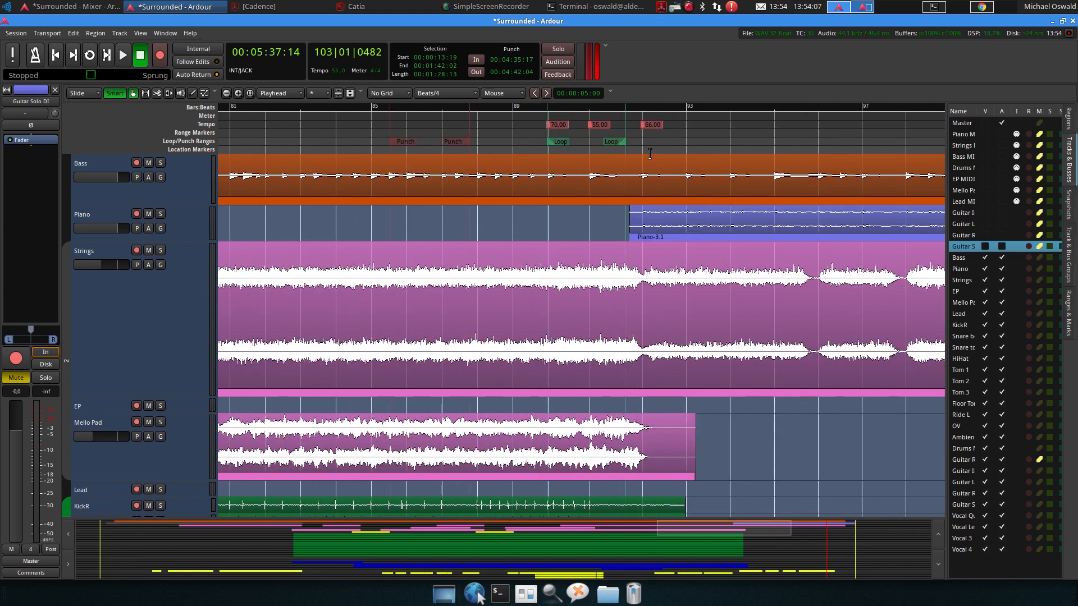
Play from around bar 92 and trim the Mello Pad region's end back to just before bar 93
left_click(642, 110)
key("space")
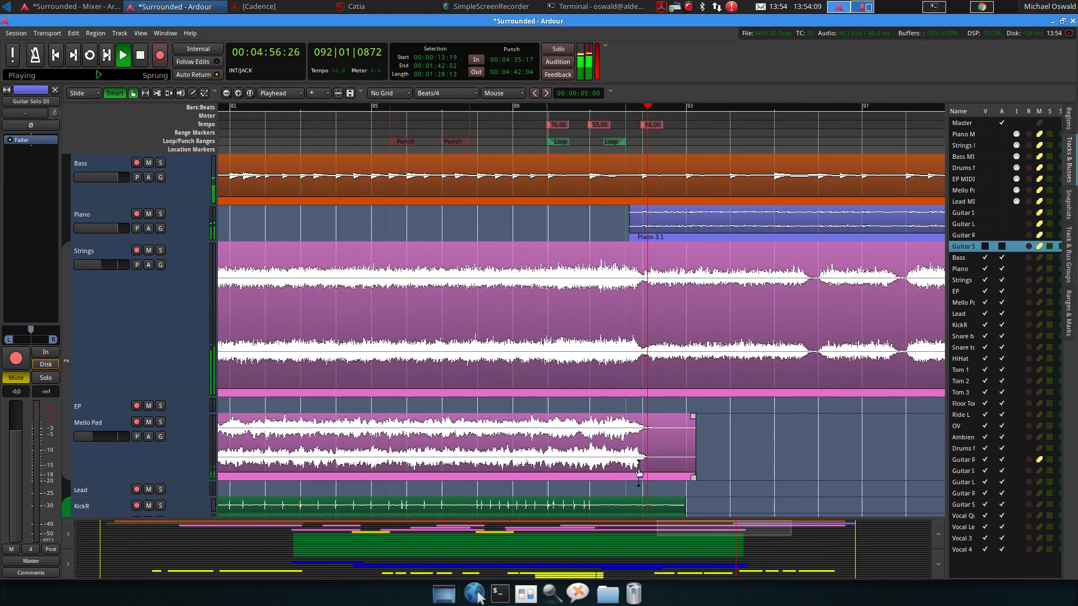
left_click_drag(687, 443, 672, 443)
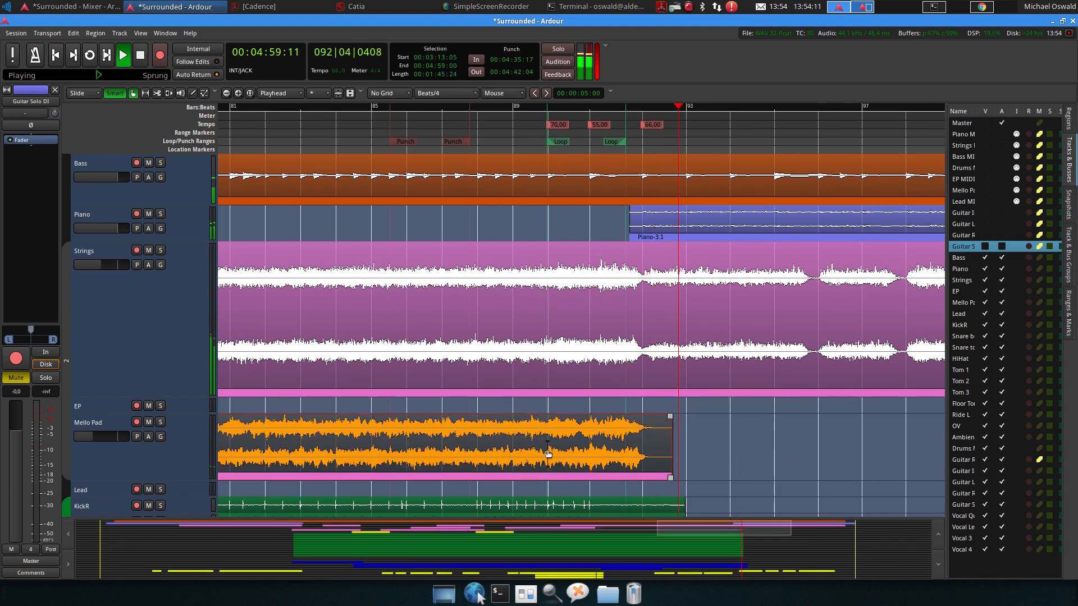
Solo the Mello Pad track and audition its trimmed ending
left_click(160, 423)
key("space")
key("space")
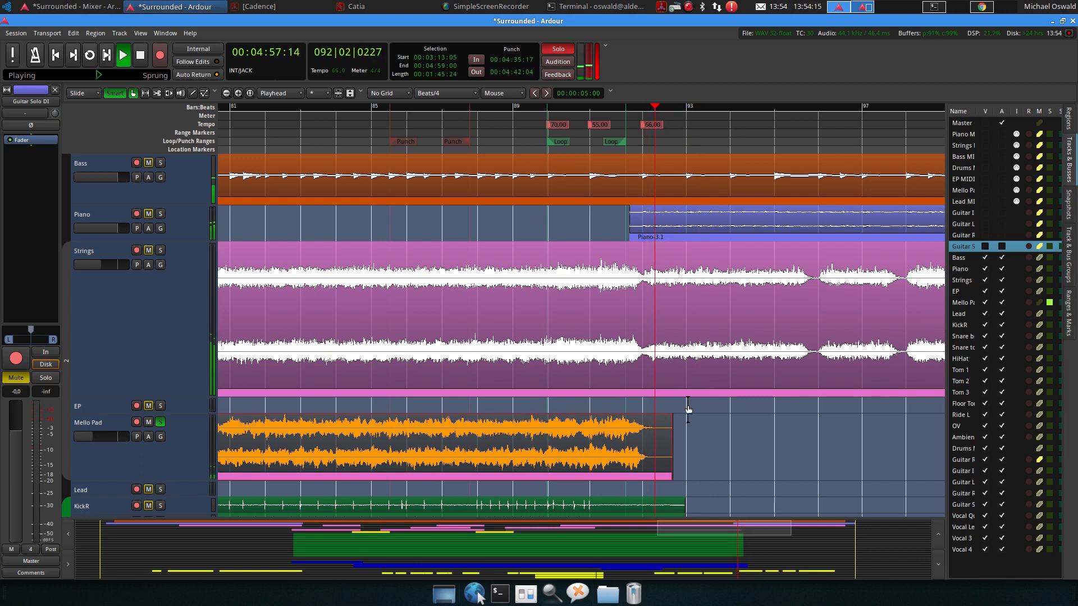
key("space")
Clear all solos and play back the song's ending around bar 92 with every track
scroll(690, 405, "down", 5)
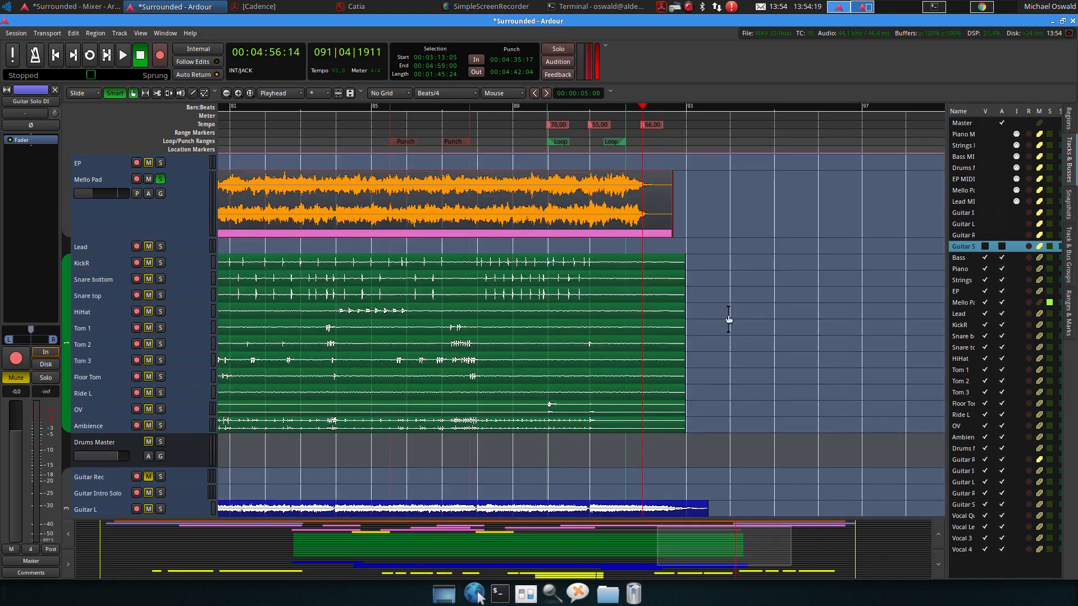
scroll(377, 287, "right", 3)
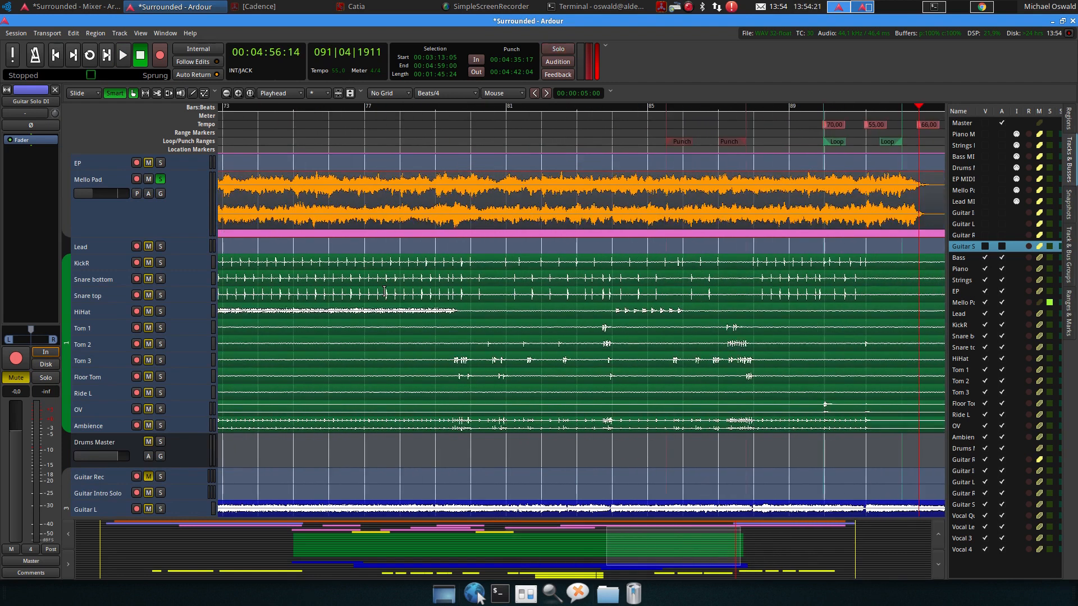
scroll(705, 376, "down", 3)
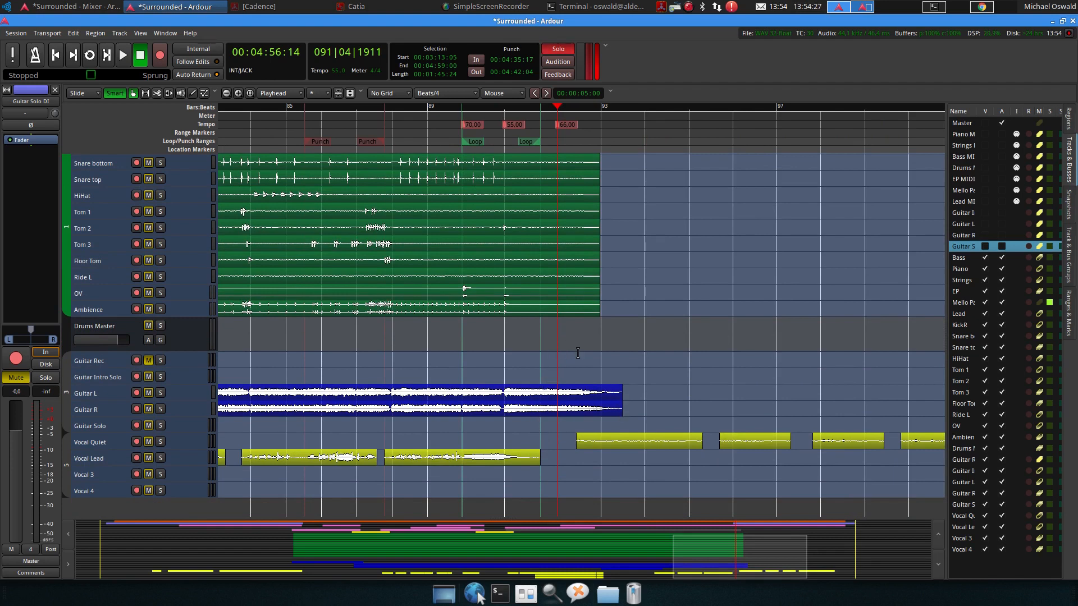
key("space")
key("space")
left_click(554, 51)
key("space")
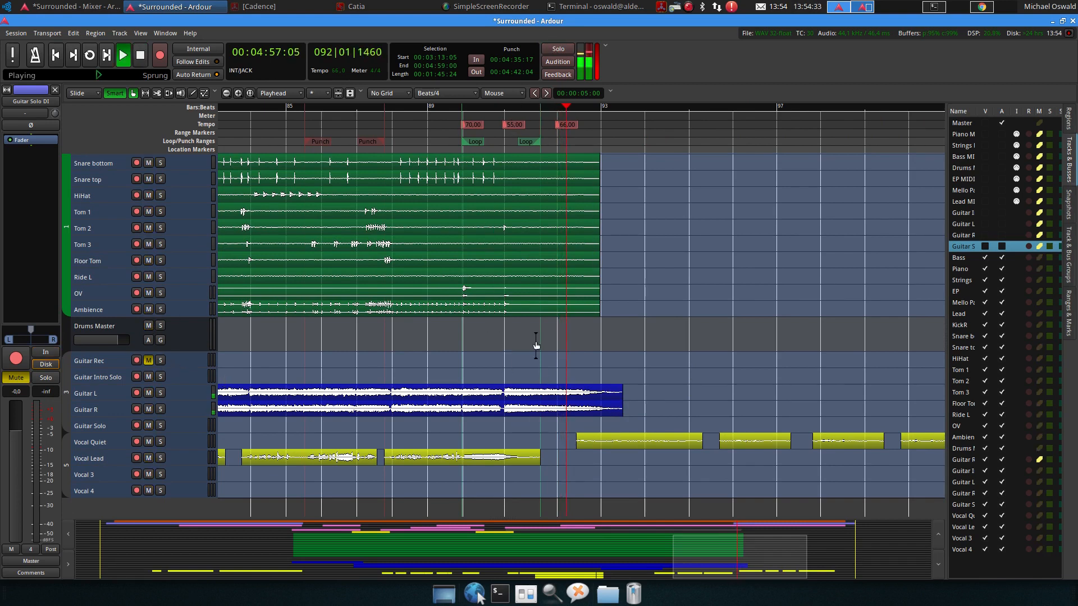
Play back the ending from around bar 91
key("space")
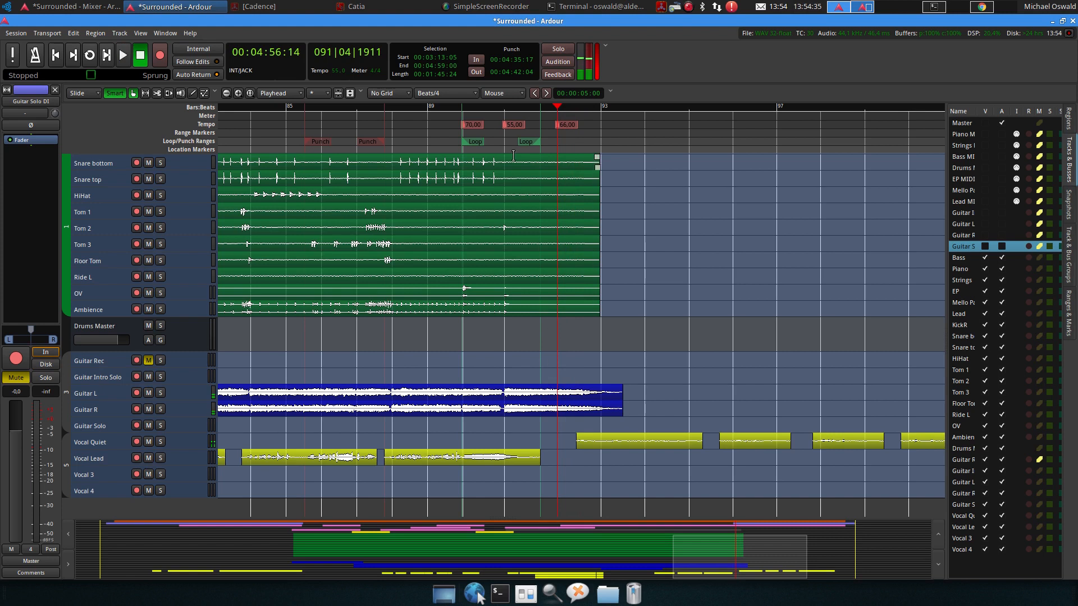
left_click(511, 107)
key("space")
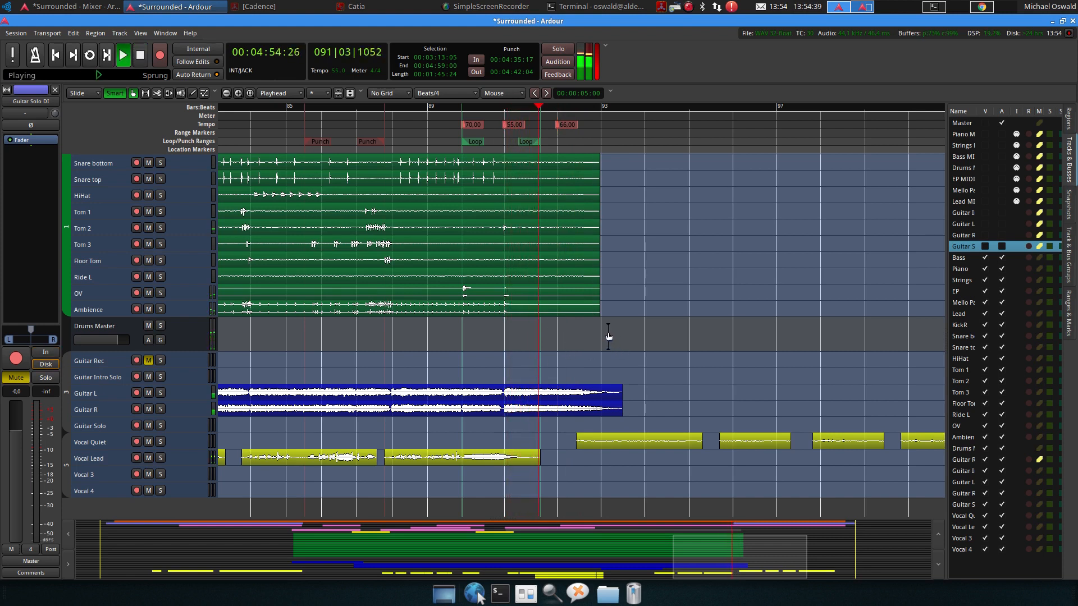
key("space")
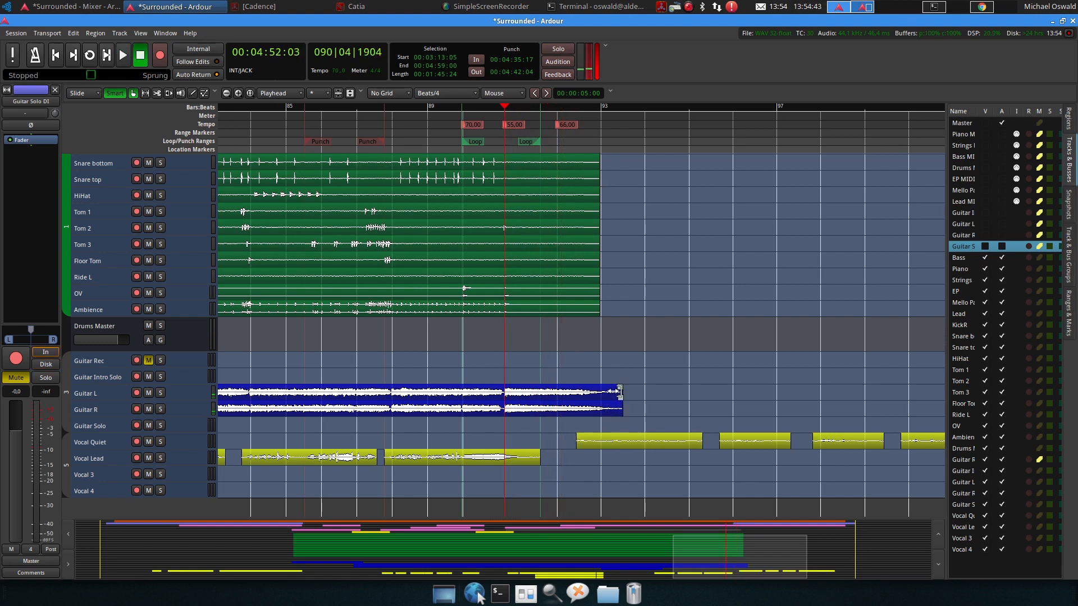
Select the Guitar L and Guitar R tracks and enlarge their heights
scroll(586, 403, "up", 3, "ctrl")
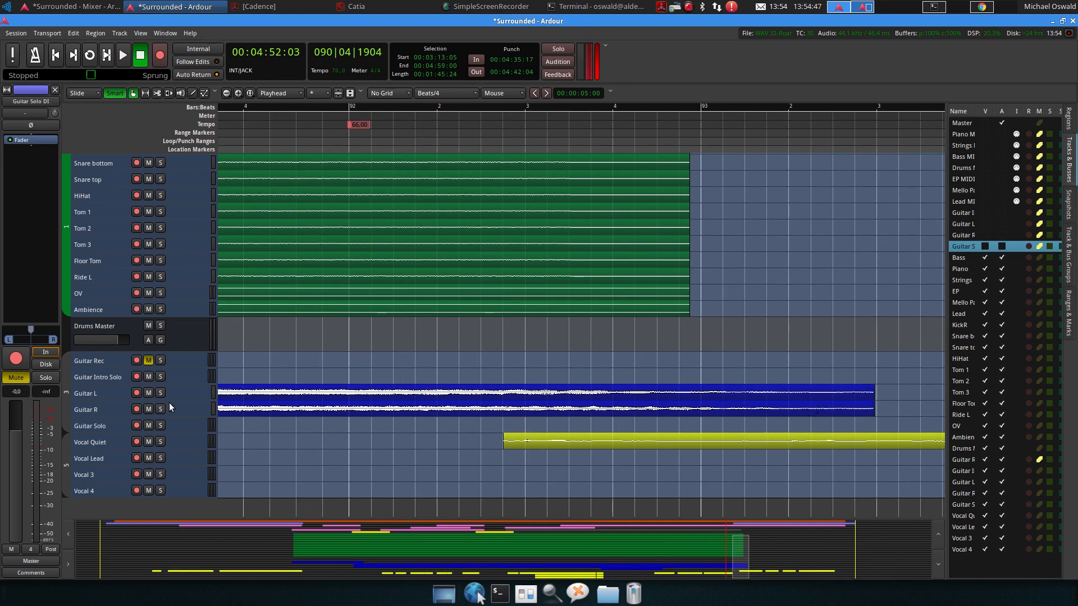
left_click(180, 393)
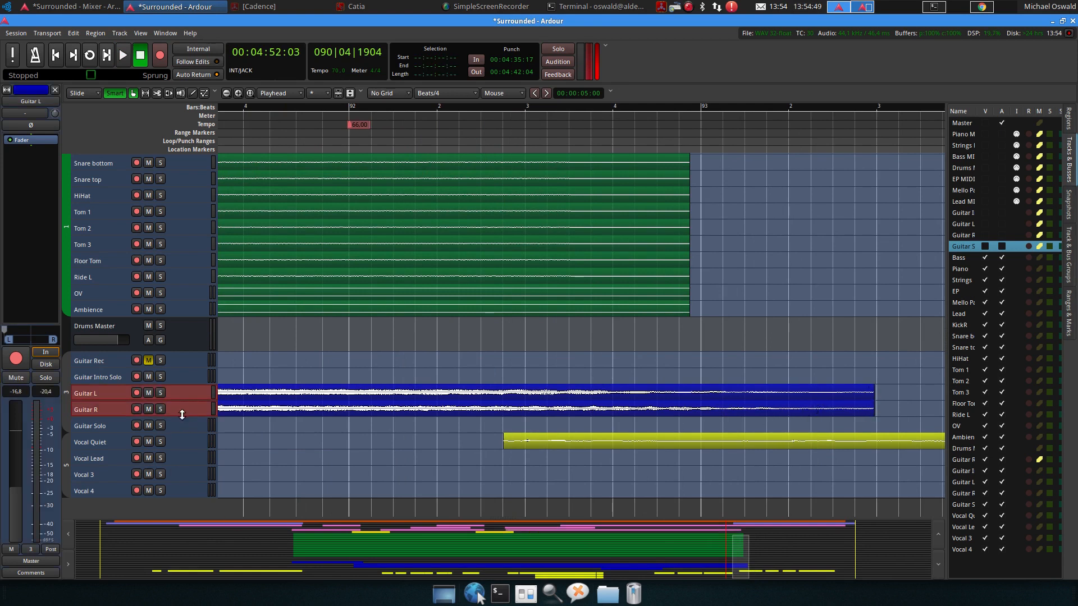
left_click_drag(182, 415, 180, 488)
Select both guitar regions and trim their ends back to bar 93
scroll(180, 488, "down", 5)
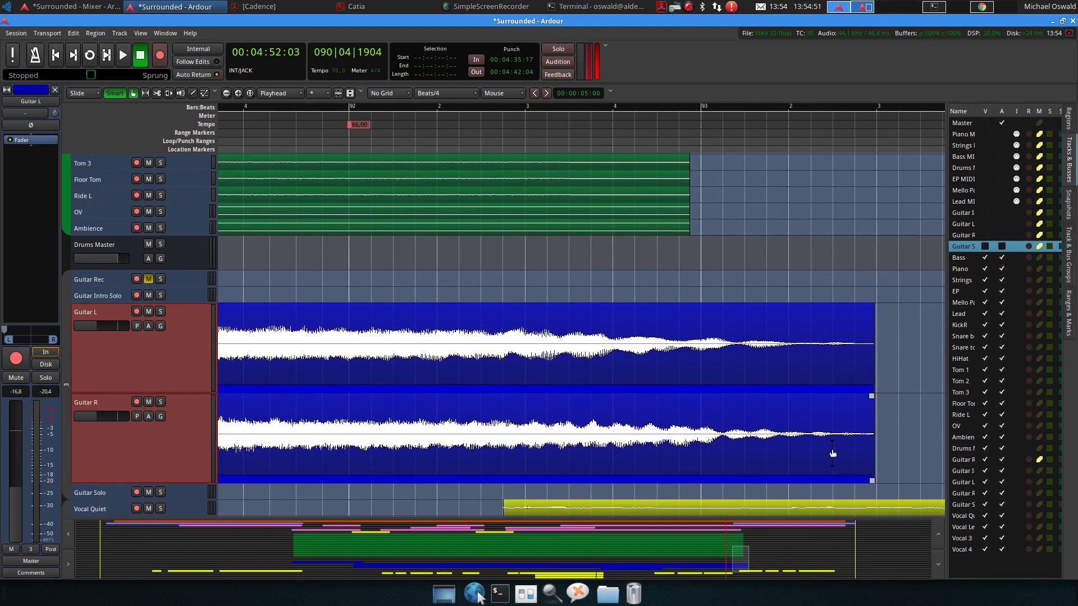
left_click(851, 376)
left_click(847, 452, "ctrl")
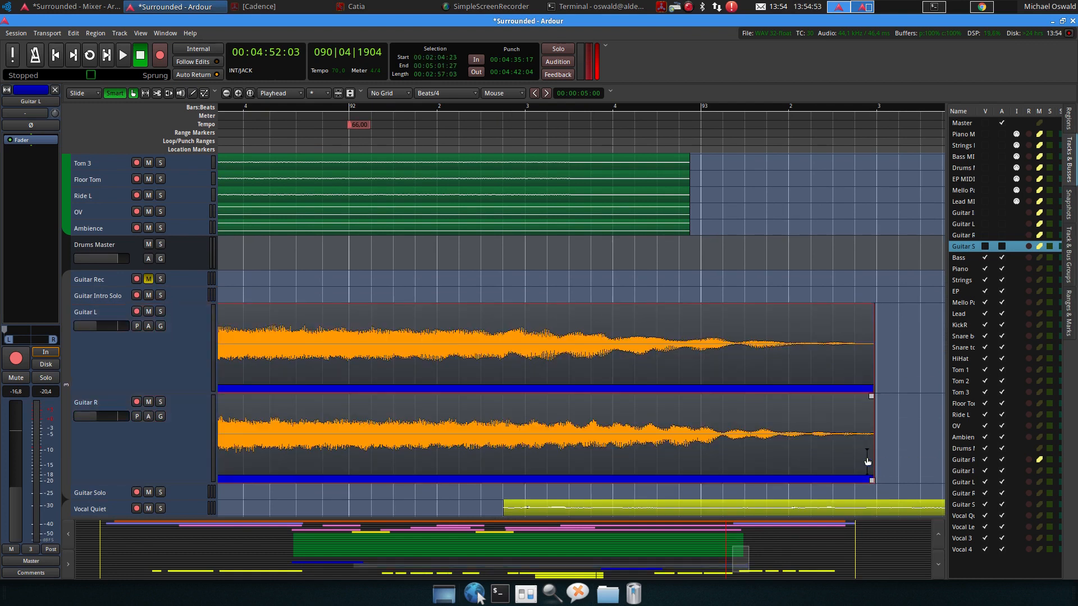
left_click_drag(867, 457, 705, 456)
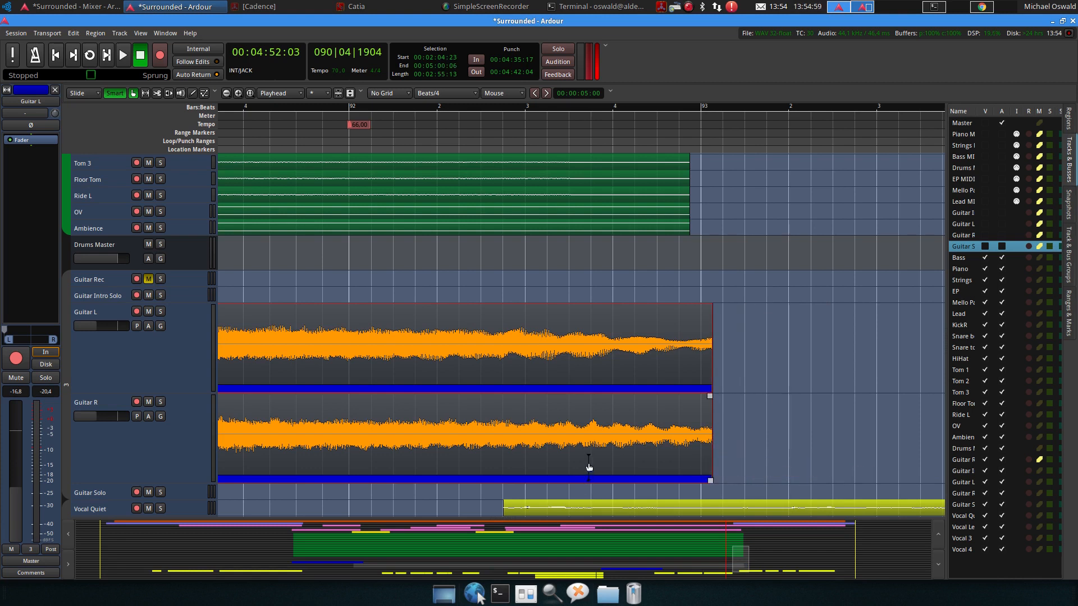
Lengthen both guitar regions slightly past bar 93 and give them a fade-out starting late in bar 92
left_click_drag(702, 454, 712, 449)
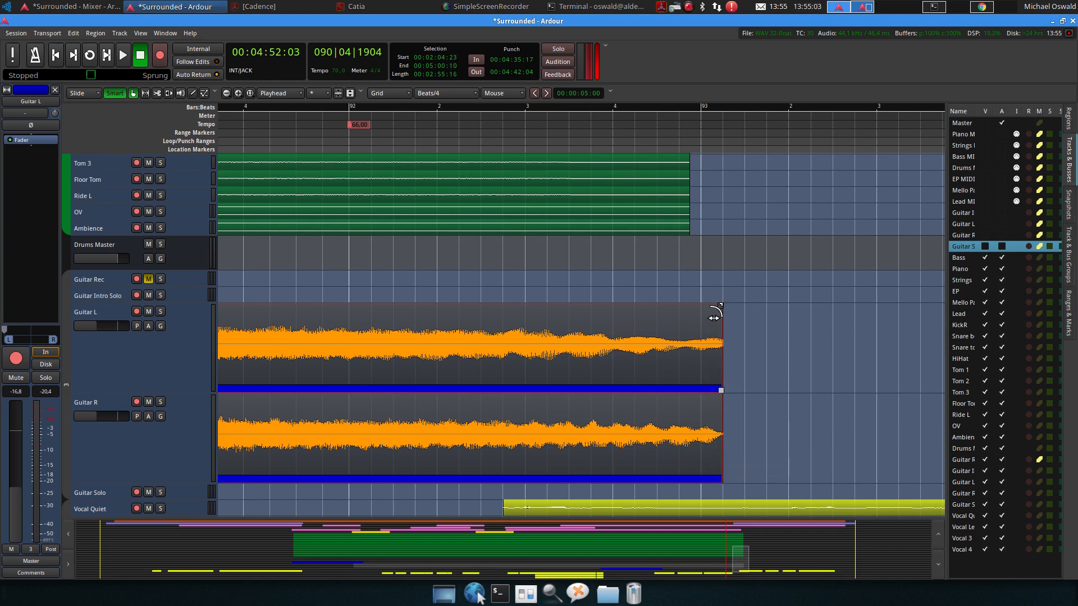
left_click_drag(714, 319, 637, 315)
Play back the guitar fade-out from around bar 91
key("space")
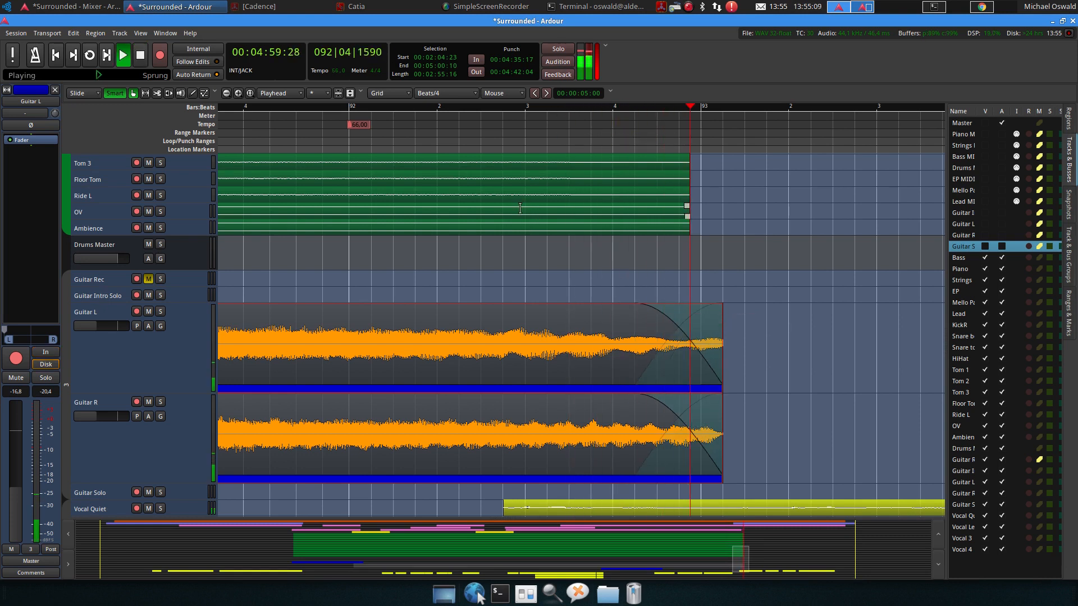
key("space")
left_click(506, 108)
key("space")
key("space")
left_click(307, 108)
Trim both guitar regions back to end around bar 92, beat 2
key("space")
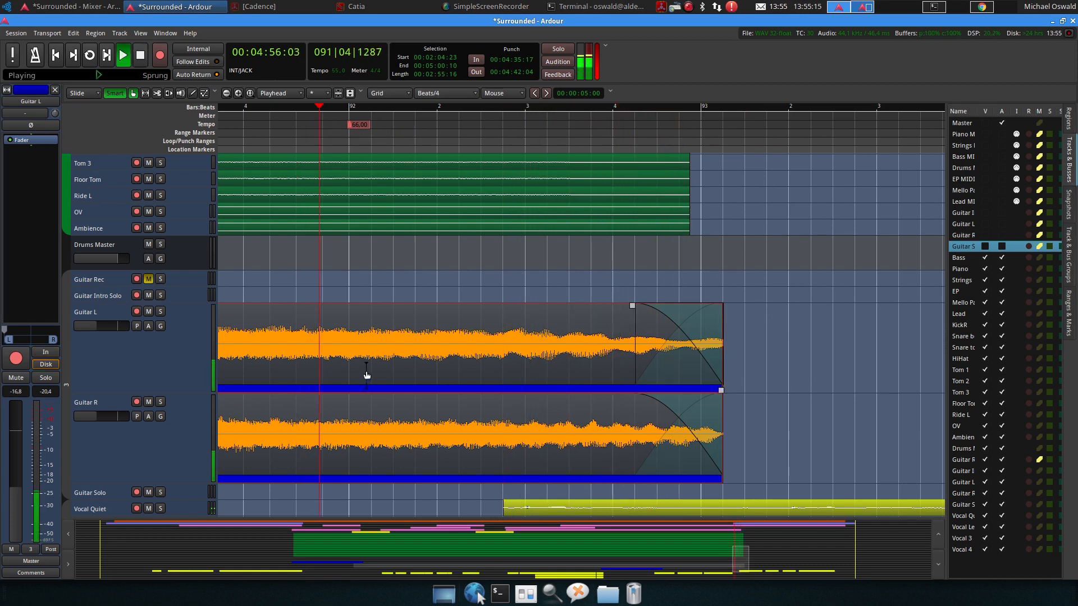
scroll(401, 353, "down", 1)
key("space")
scroll(688, 474, "left", 2)
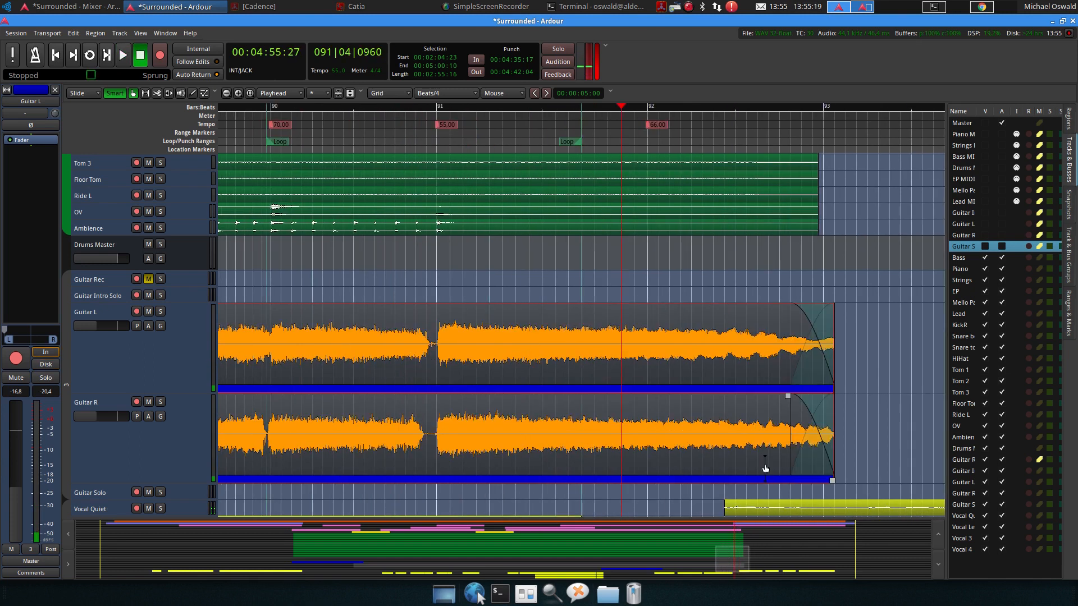
left_click_drag(824, 455, 685, 454)
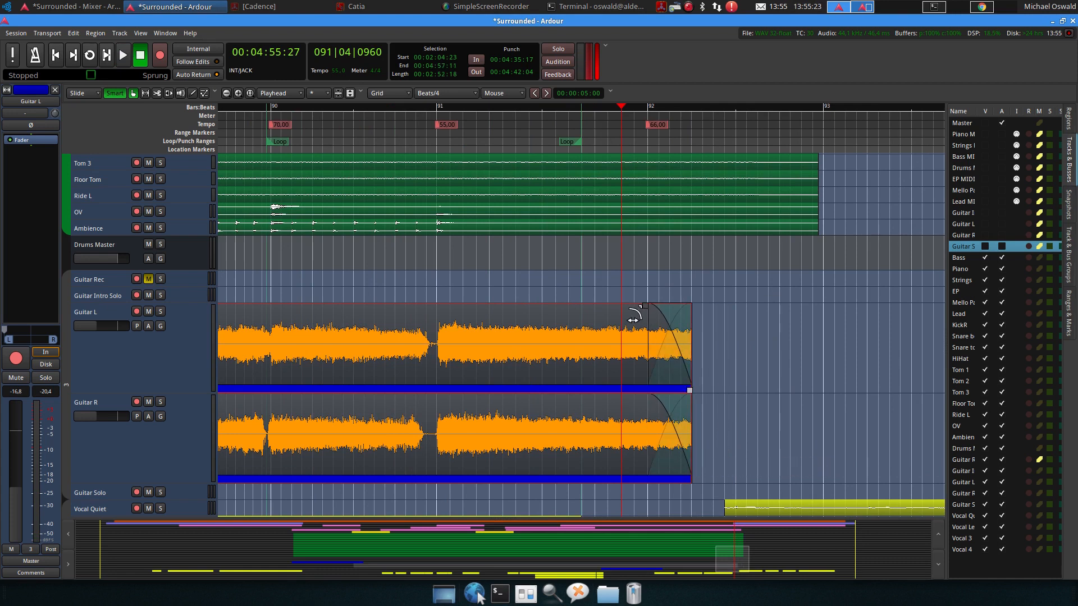
Lengthen the guitar fade-out to begin shortly before bar 92 and play it back from bar 91
left_click_drag(640, 315, 581, 324)
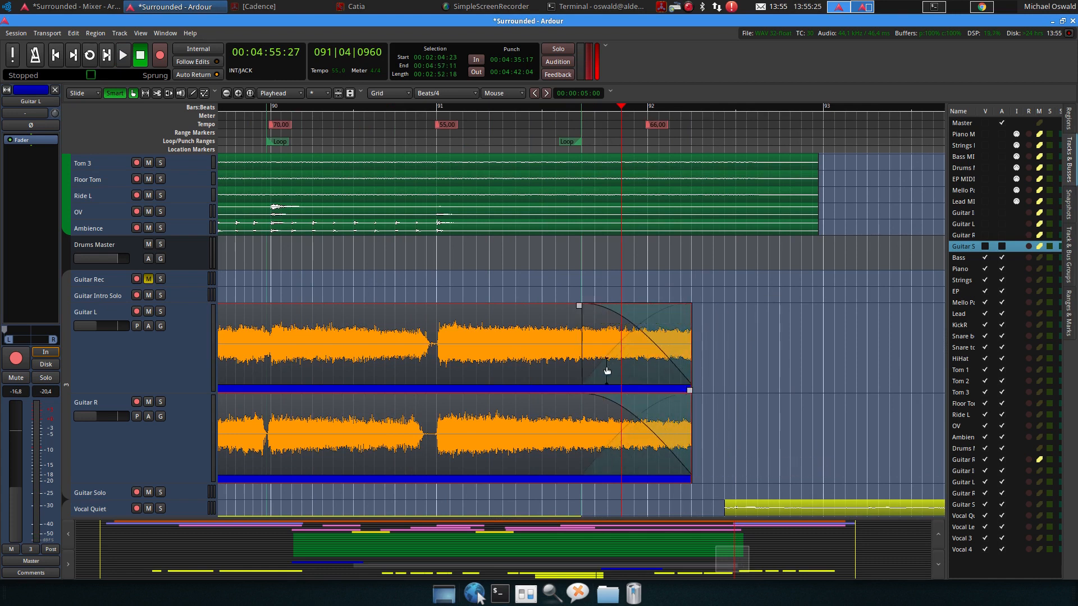
left_click(464, 110)
key("space")
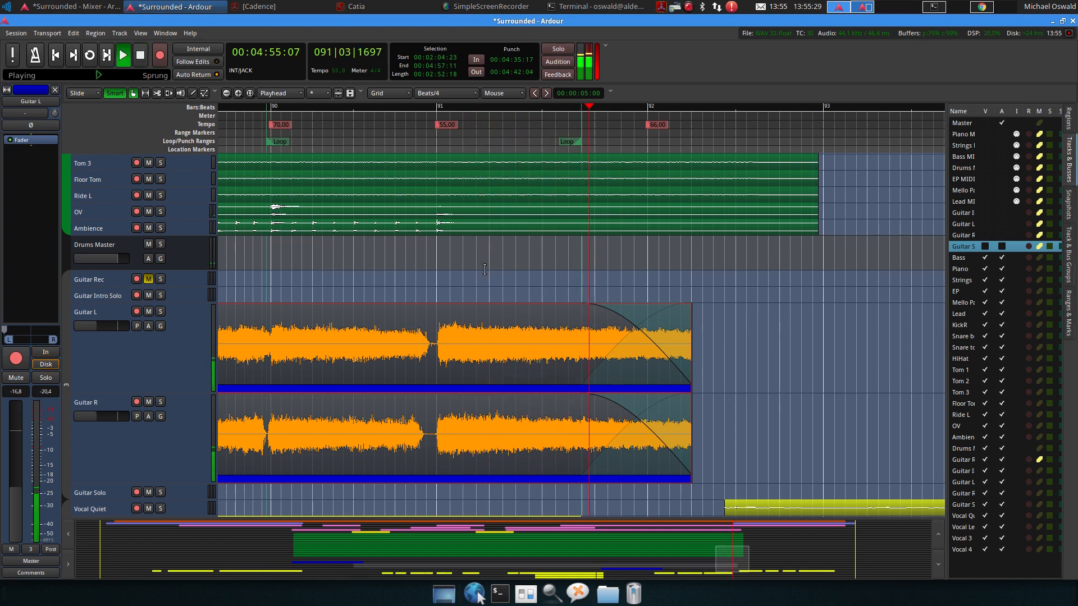
key("space")
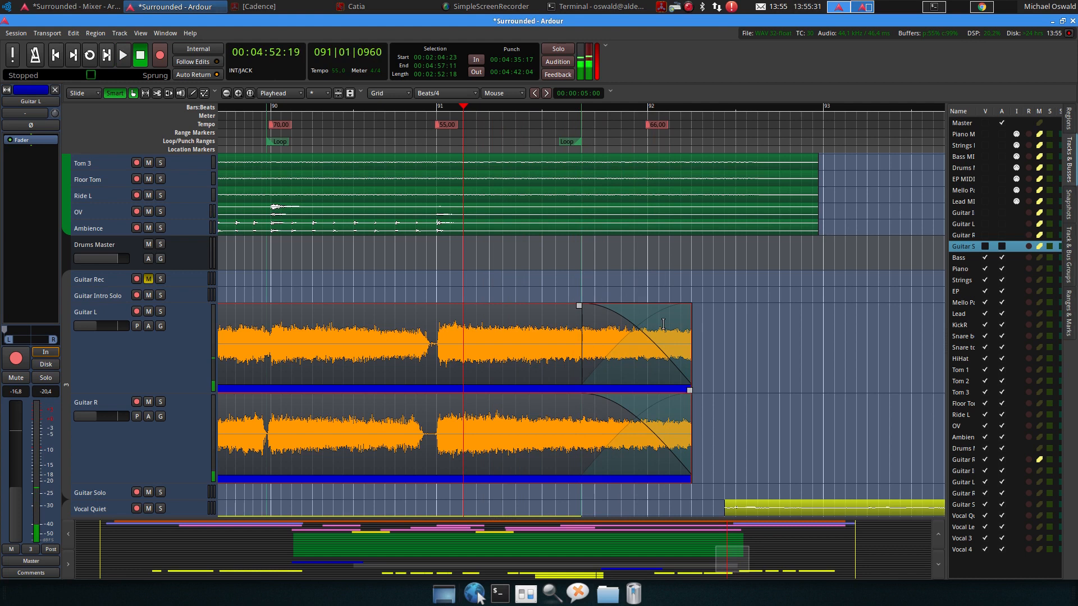
Try another curve shape for the guitar fade-out and play it back
right_click(644, 336)
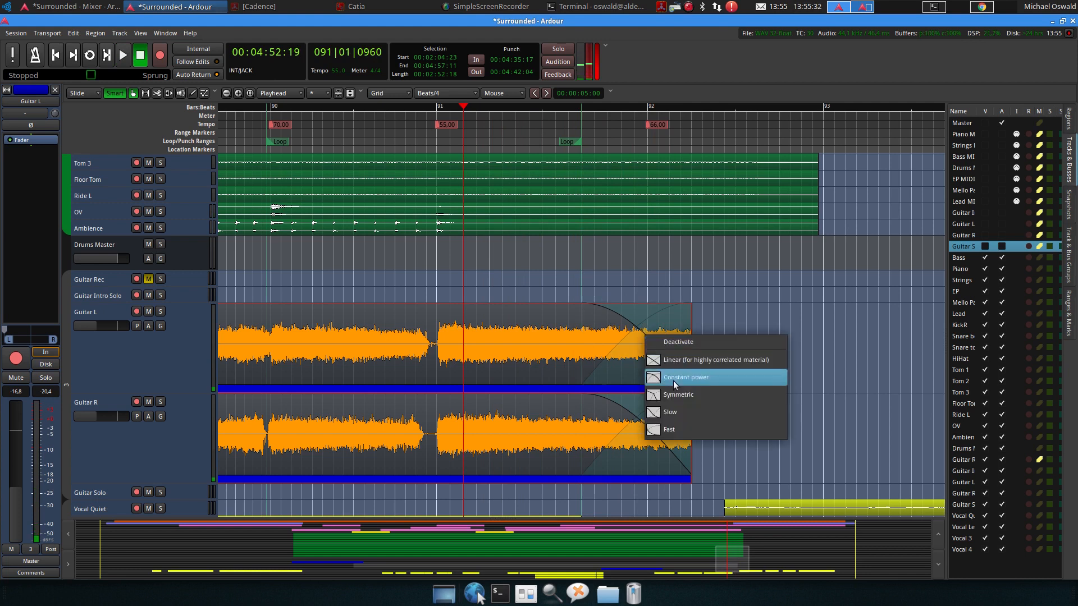
left_click(695, 422)
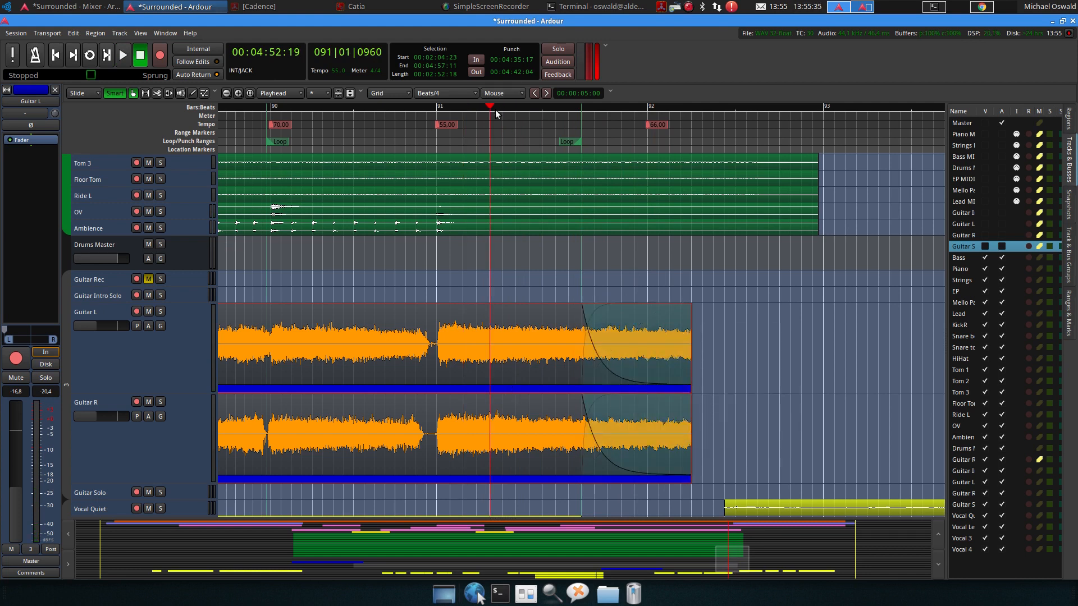
key("space")
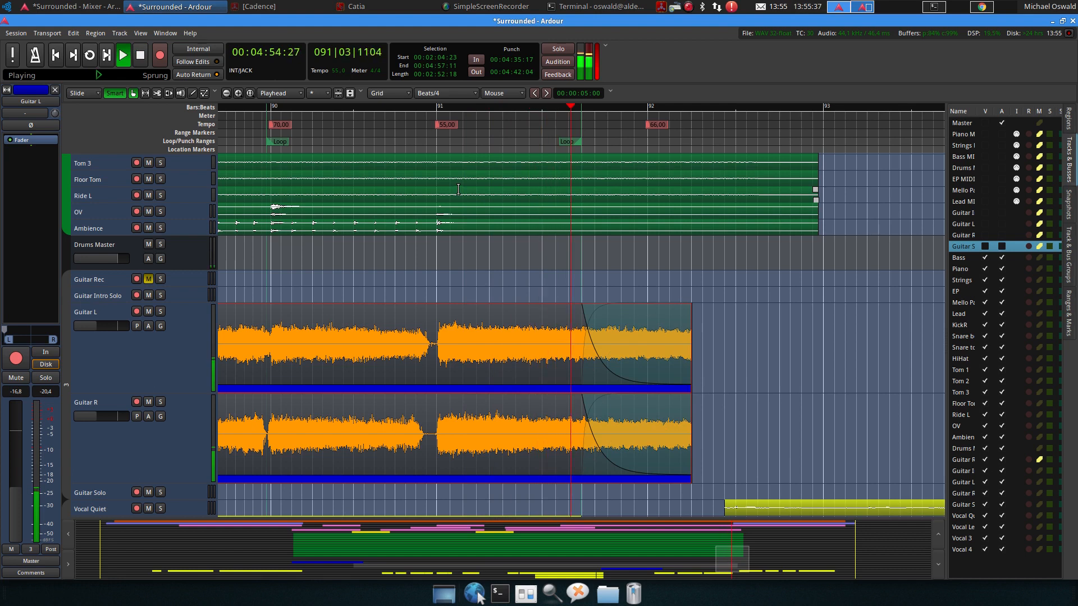
key("space")
Switch the guitar fade-out to an S-shaped curve and play it back
right_click(648, 371)
left_click(696, 451)
key("space")
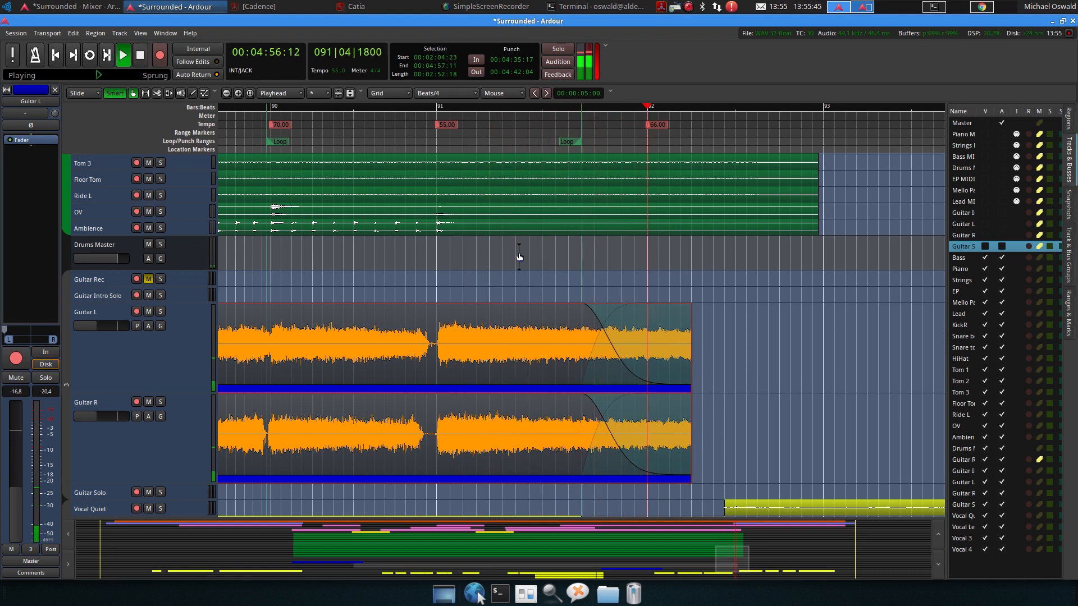
key("space")
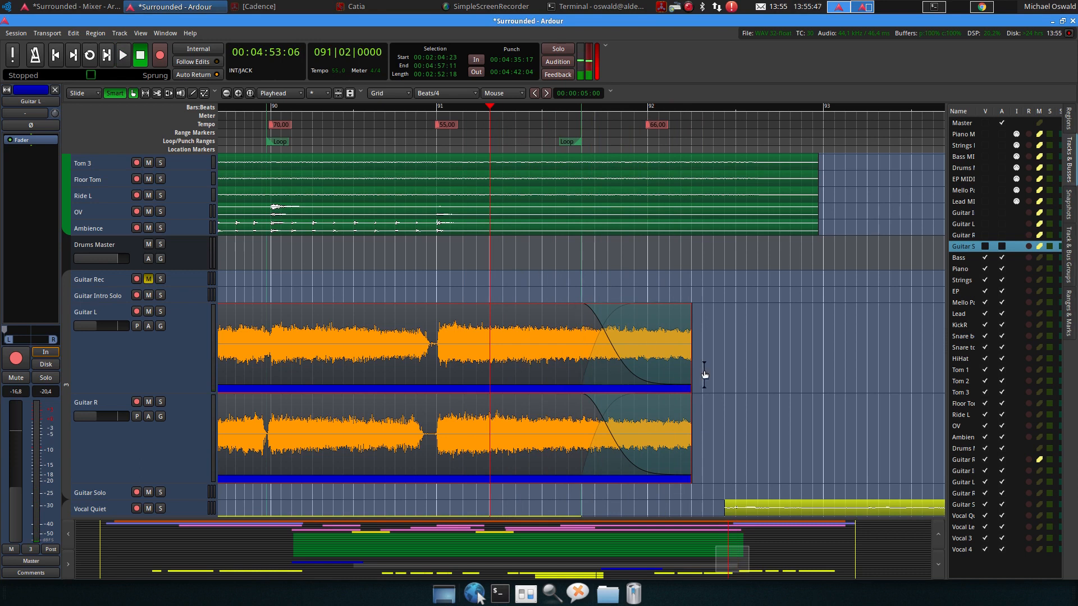
Extend the guitar regions' end slightly and play back the ending
left_click_drag(693, 370, 695, 366)
key("space")
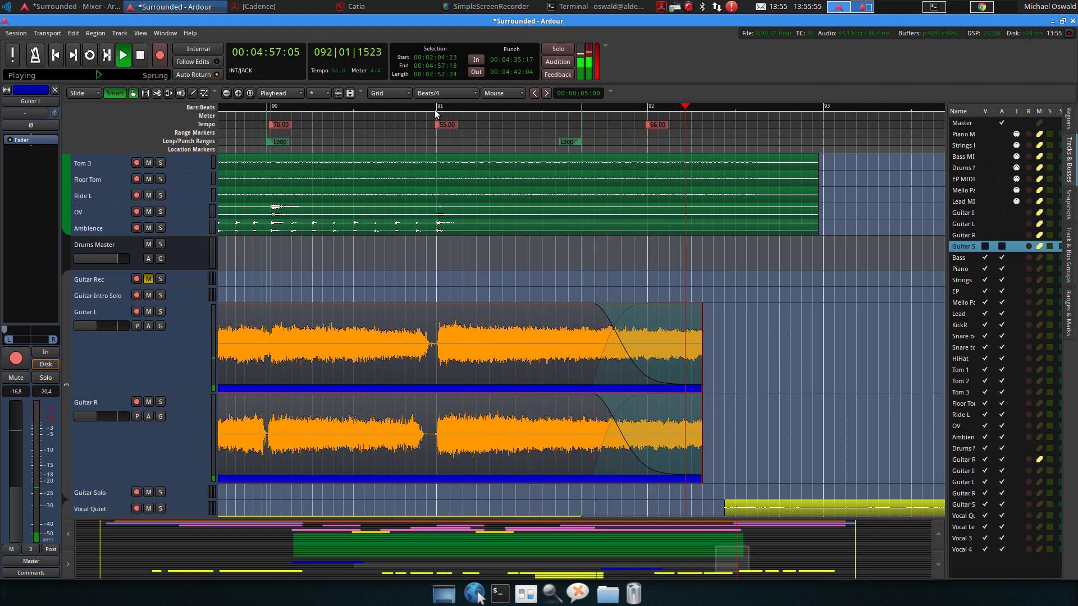
key("space")
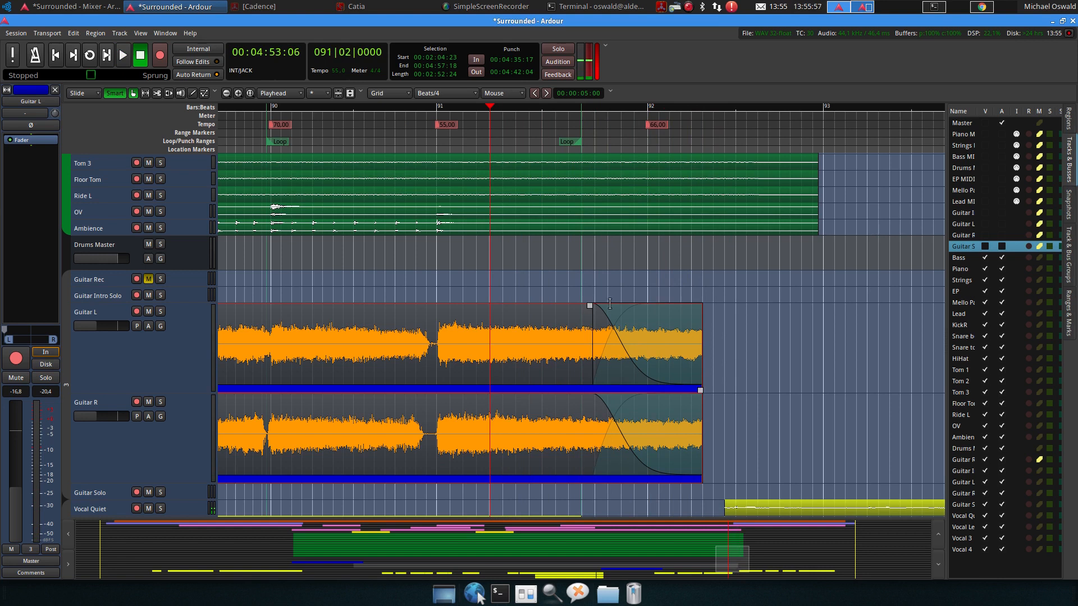
Play back the final bars around bar 104 on the bass, piano and strings tracks
scroll(791, 339, "right", 8)
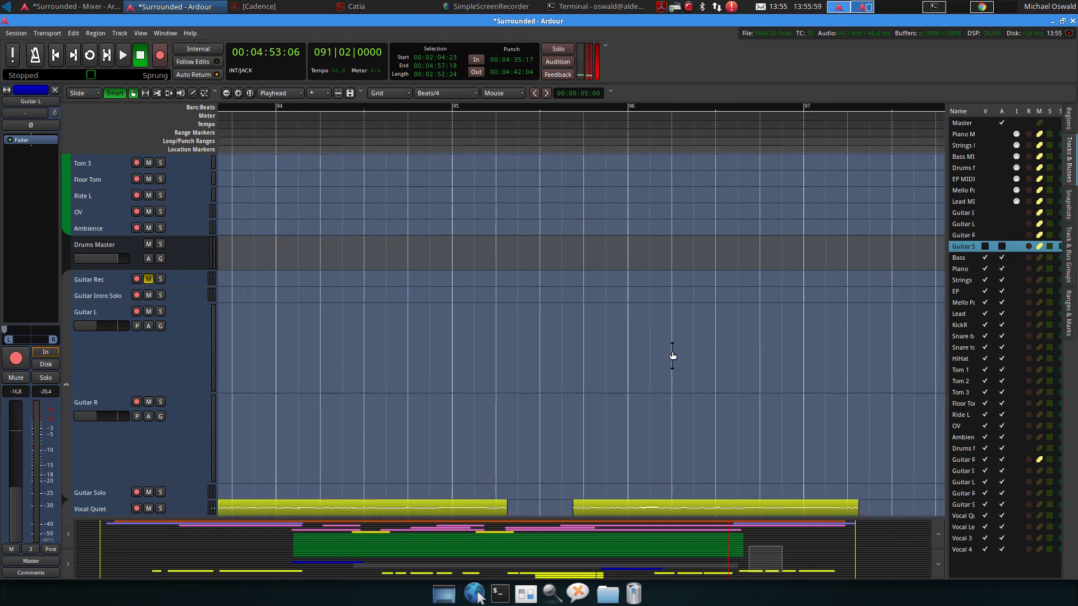
scroll(416, 378, "left", 5)
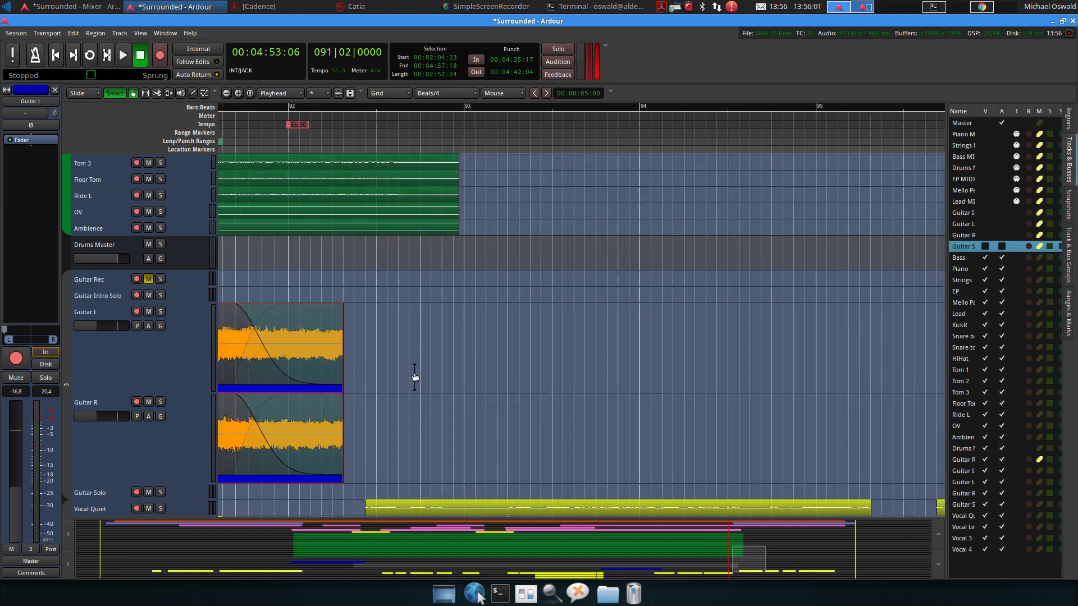
scroll(447, 361, "down", 4)
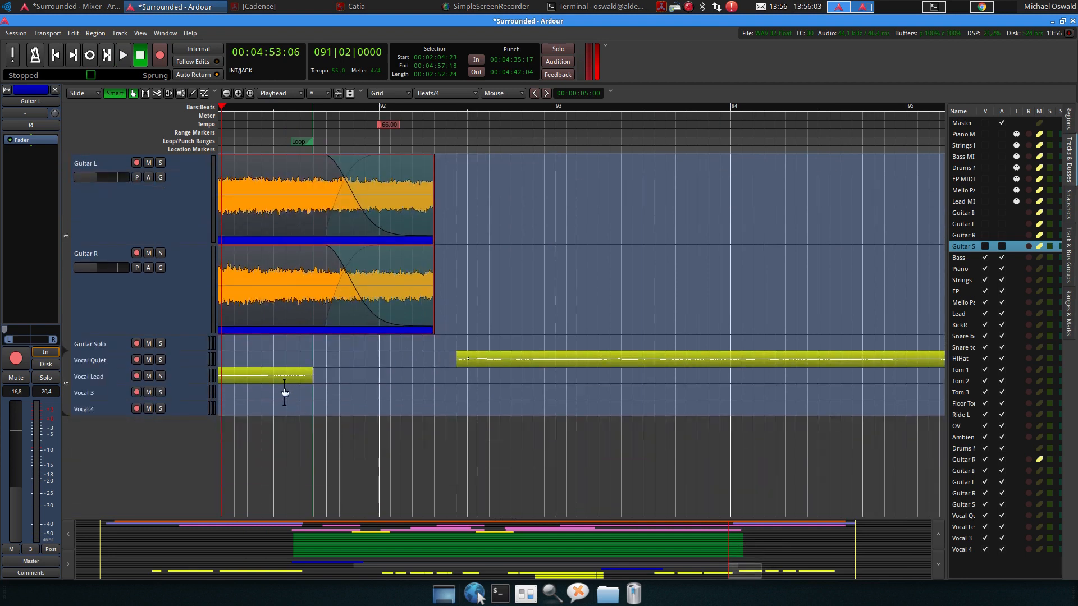
scroll(572, 358, "up", 10)
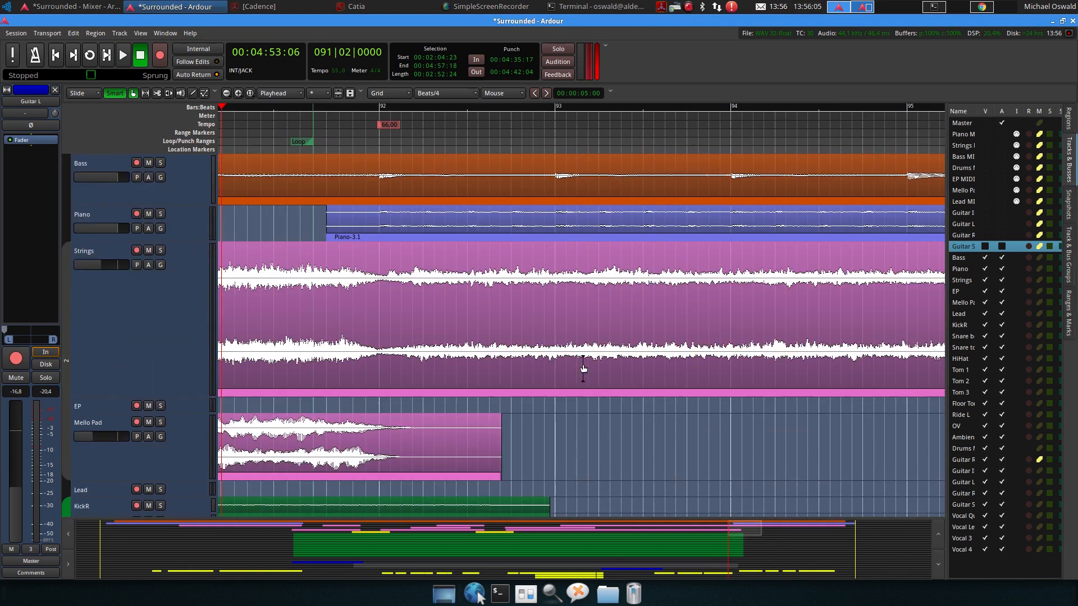
scroll(609, 335, "right", 20)
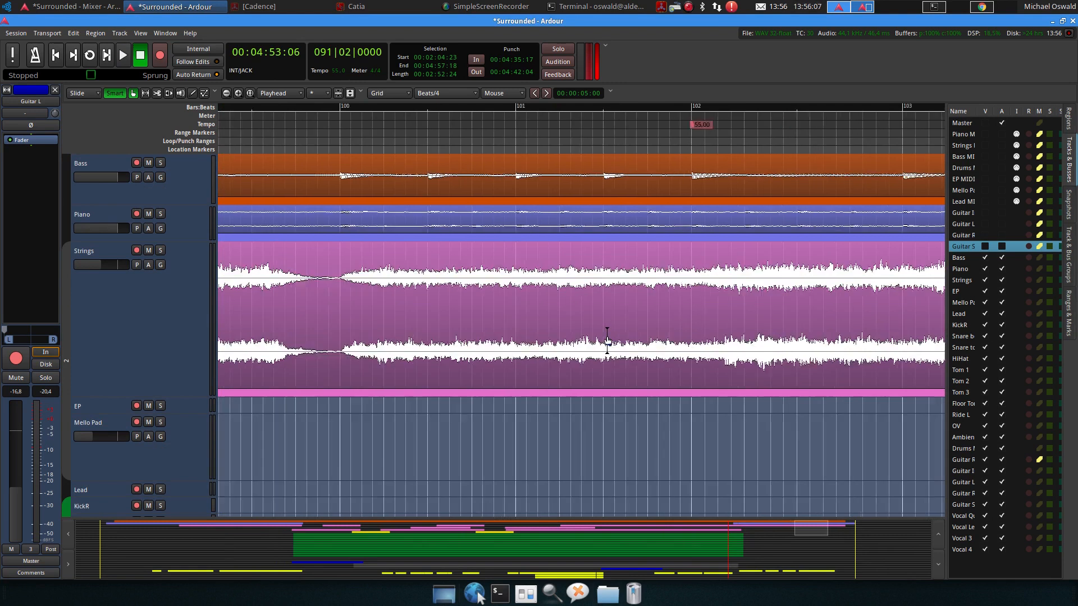
scroll(608, 342, "right", 2)
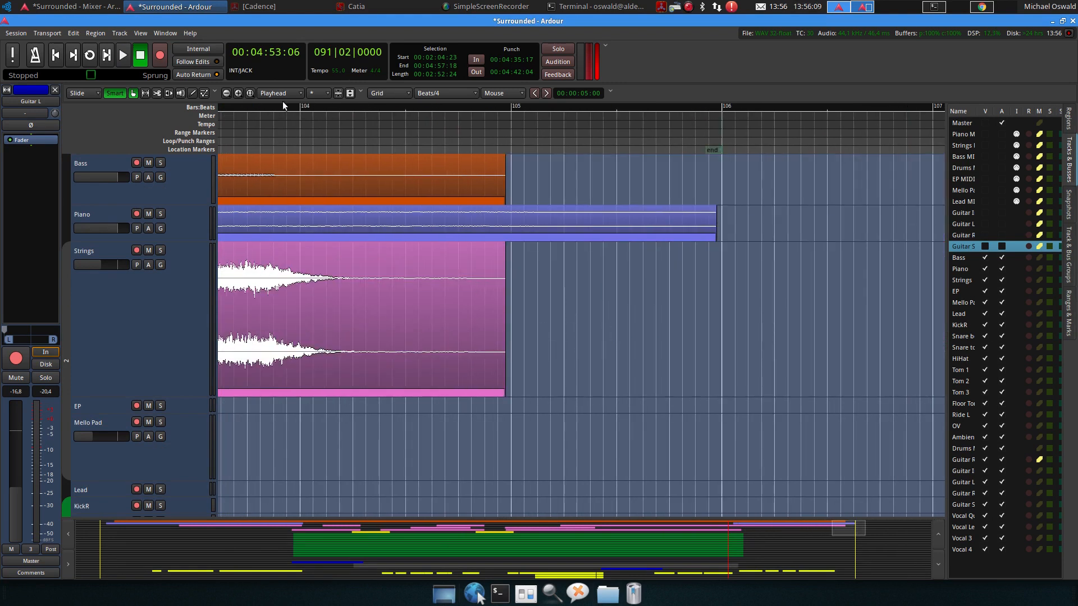
left_click(228, 106)
key("space")
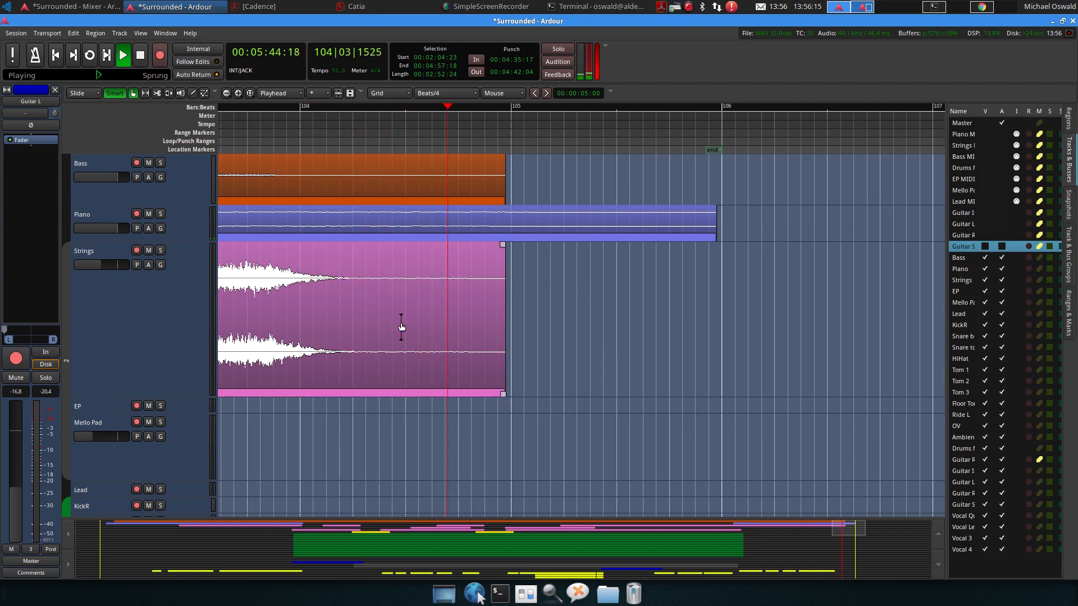
key("space")
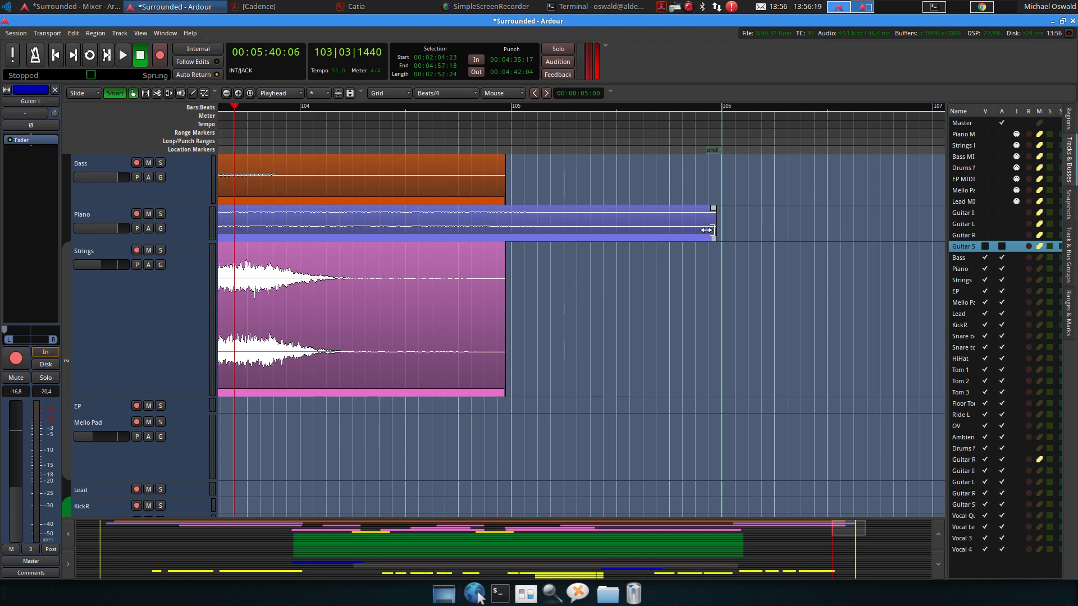
Trim the piano and strings regions so they end together with the bass region just before bar 105
left_click_drag(709, 228, 500, 231)
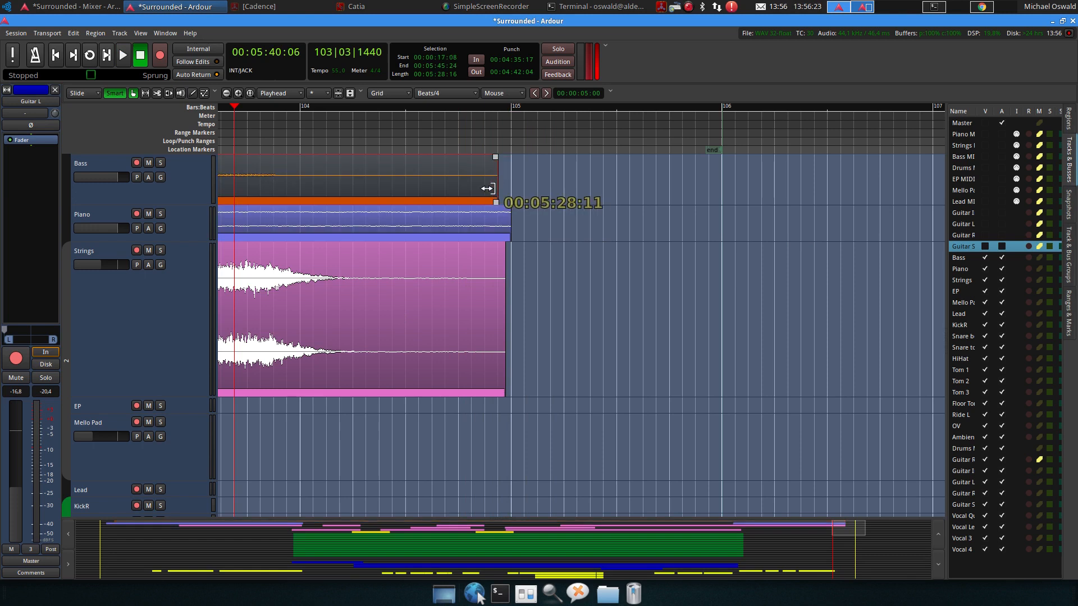
left_click(497, 226)
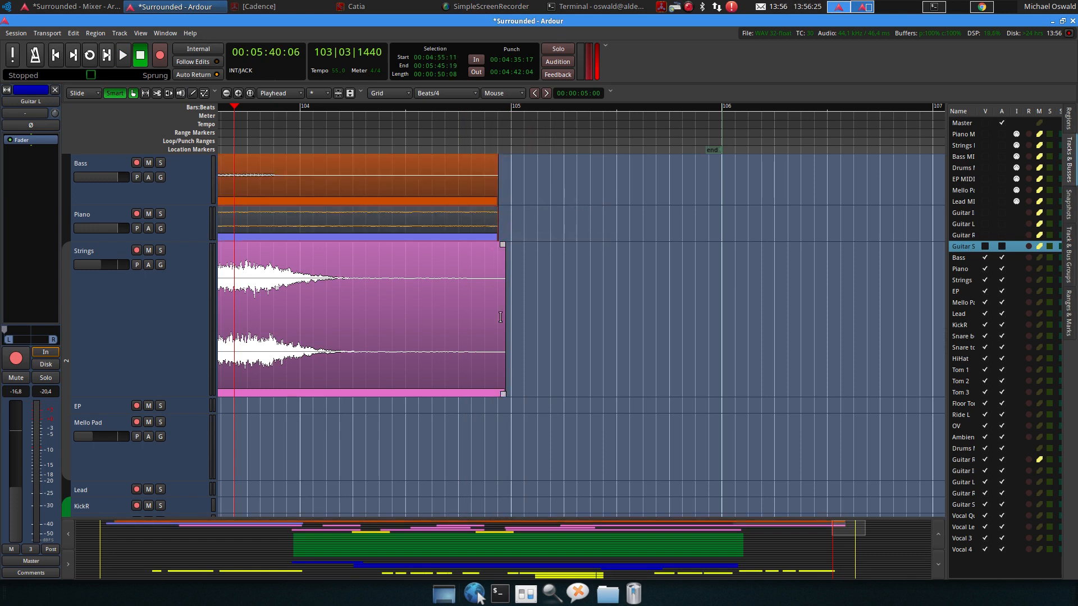
left_click(494, 366)
left_click_drag(494, 366, 486, 367)
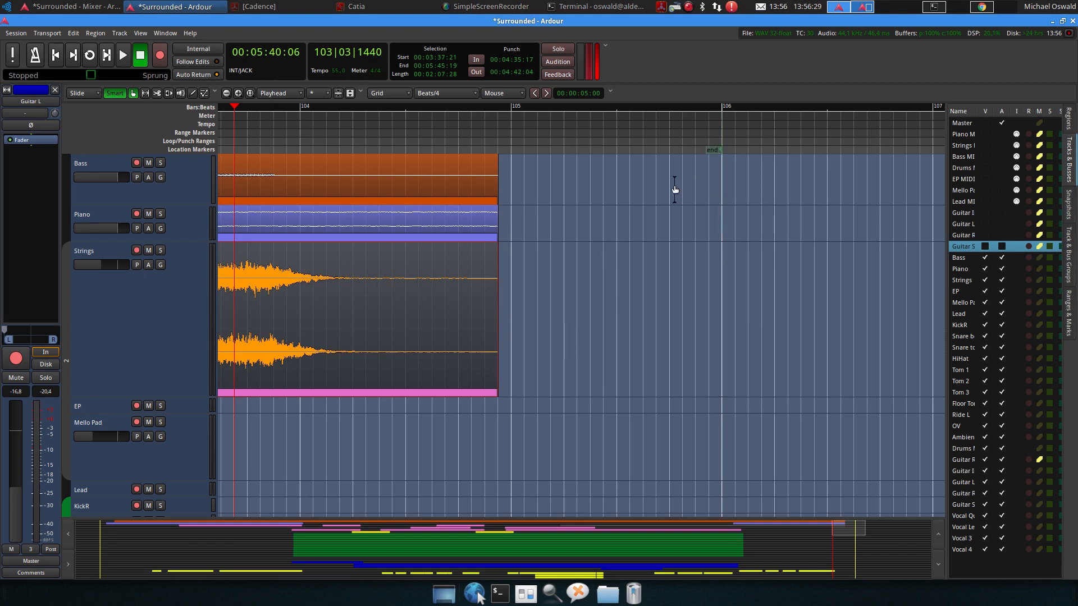
Move the session end marker to the regions' new end point
left_click_drag(712, 150, 506, 148)
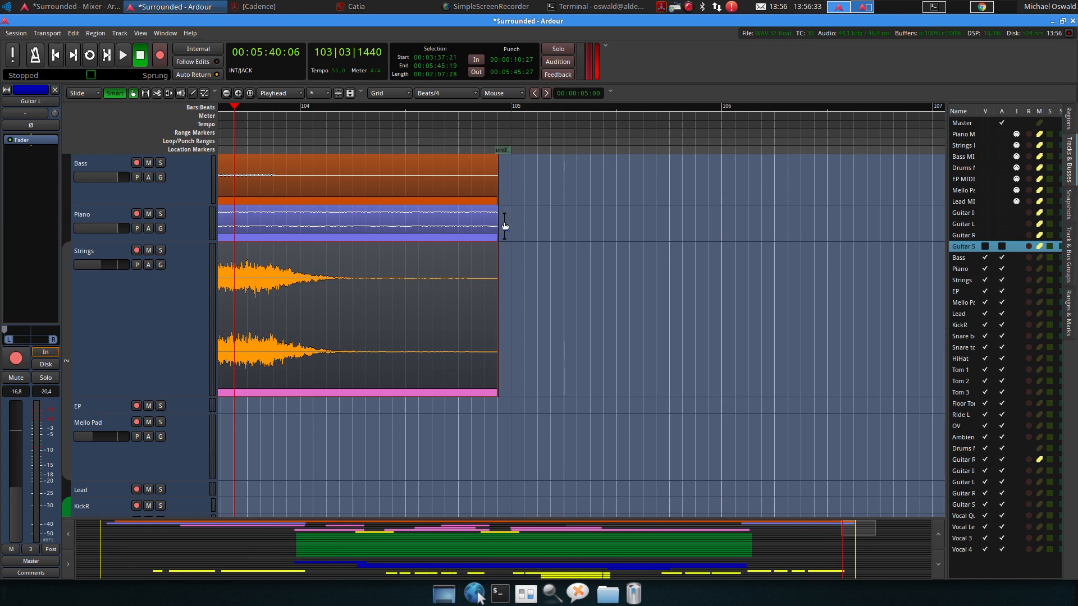
scroll(439, 248, "left", 3)
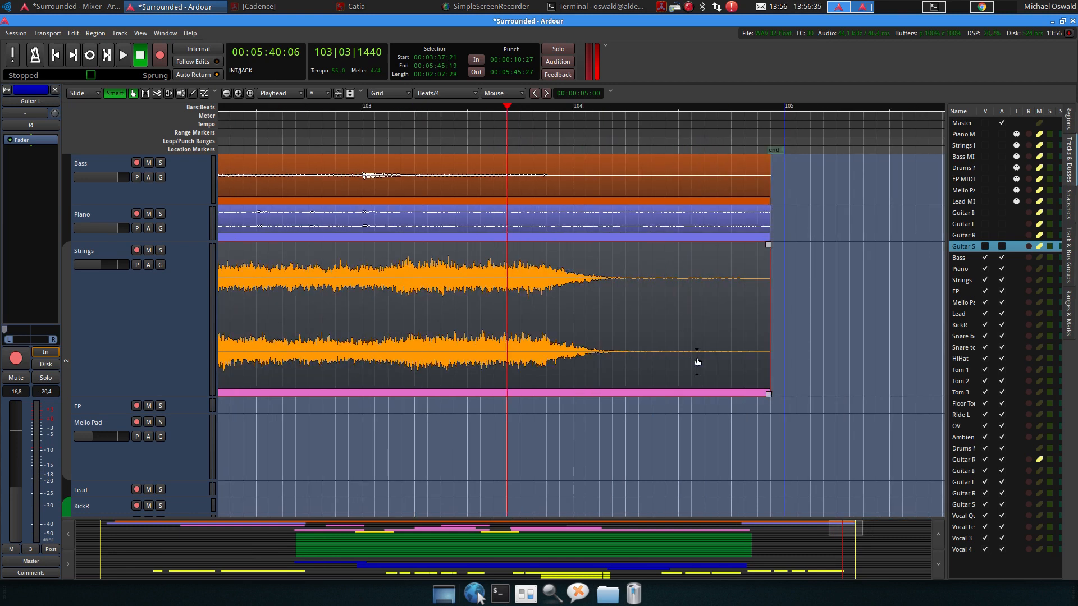
Select the bass, piano and strings regions and give them a fade-out starting around bar 104
left_click(696, 215)
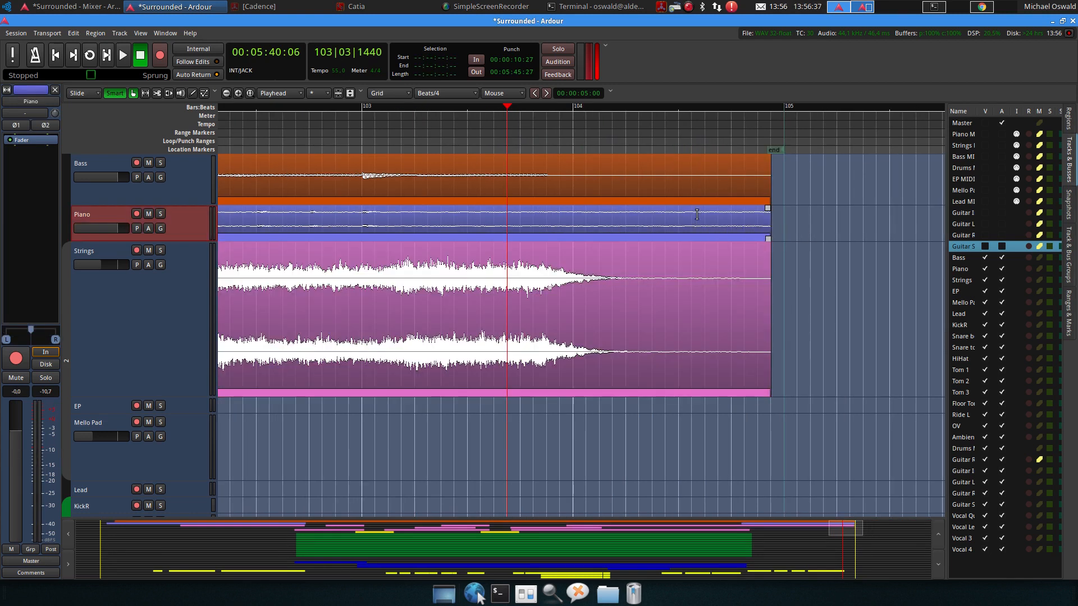
left_click(699, 296)
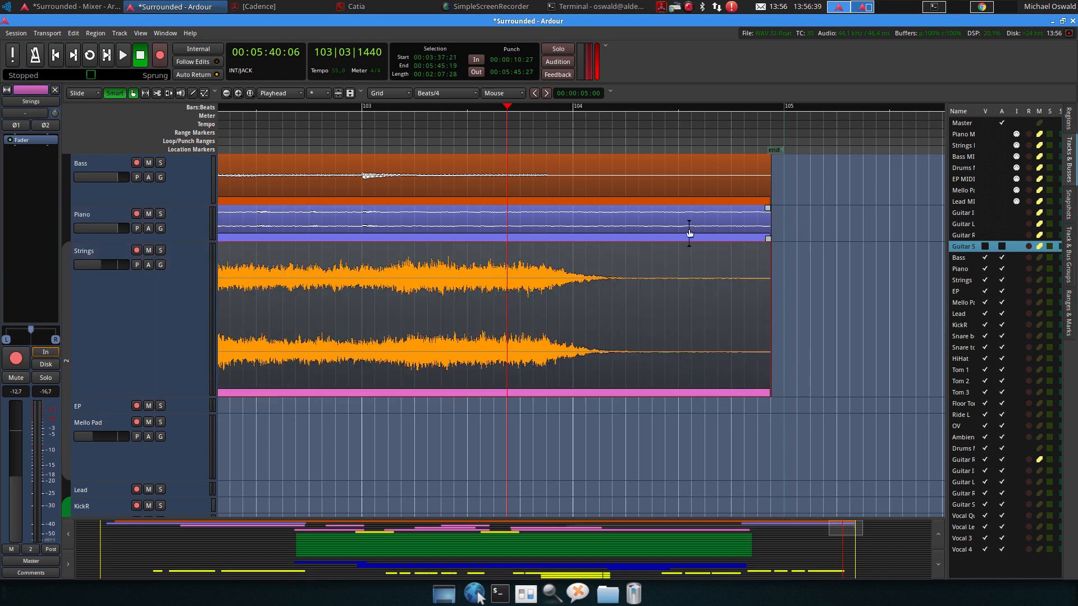
left_click(689, 230, "ctrl")
left_click(695, 187, "ctrl")
left_click_drag(759, 174, 572, 172)
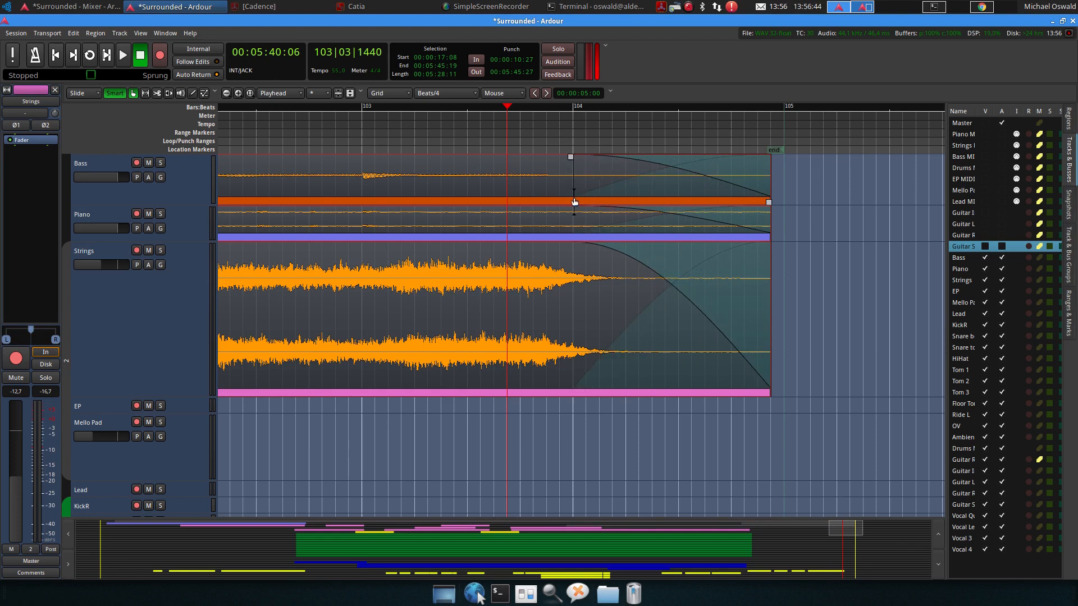
Play back the closing fade from around bar 102
left_click(282, 106)
key("space")
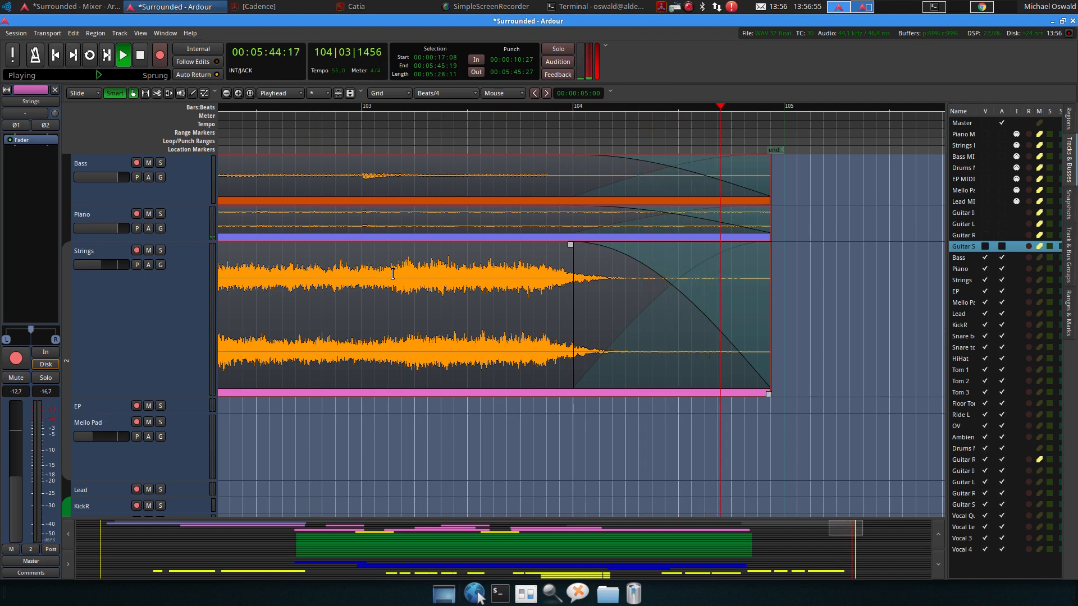
key("space")
Switch the closing fade-out to an S-shaped curve and play it back
right_click(680, 171)
left_click(729, 244)
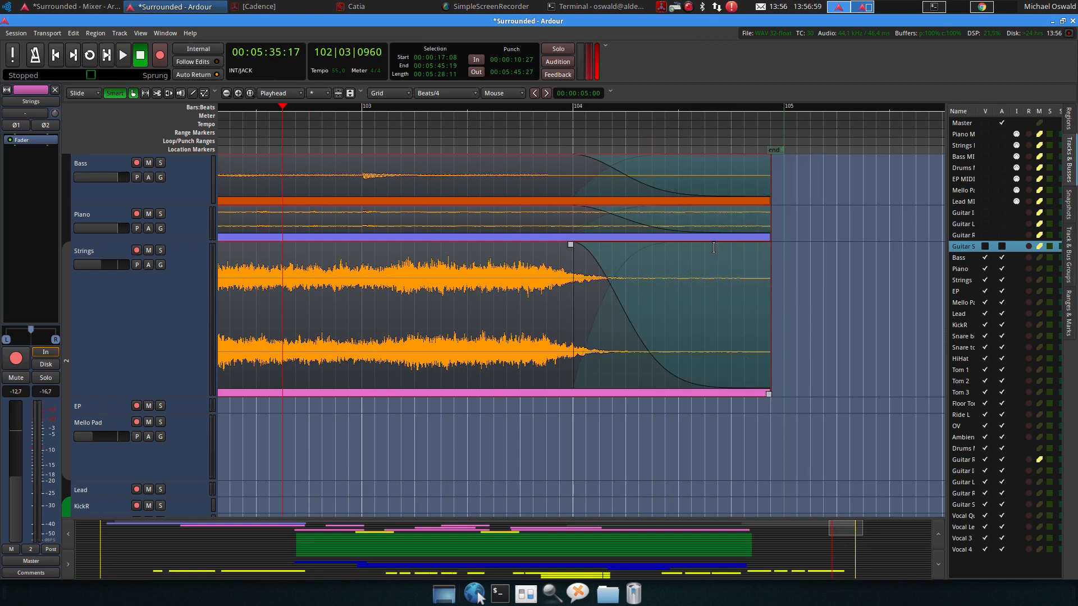
key("space")
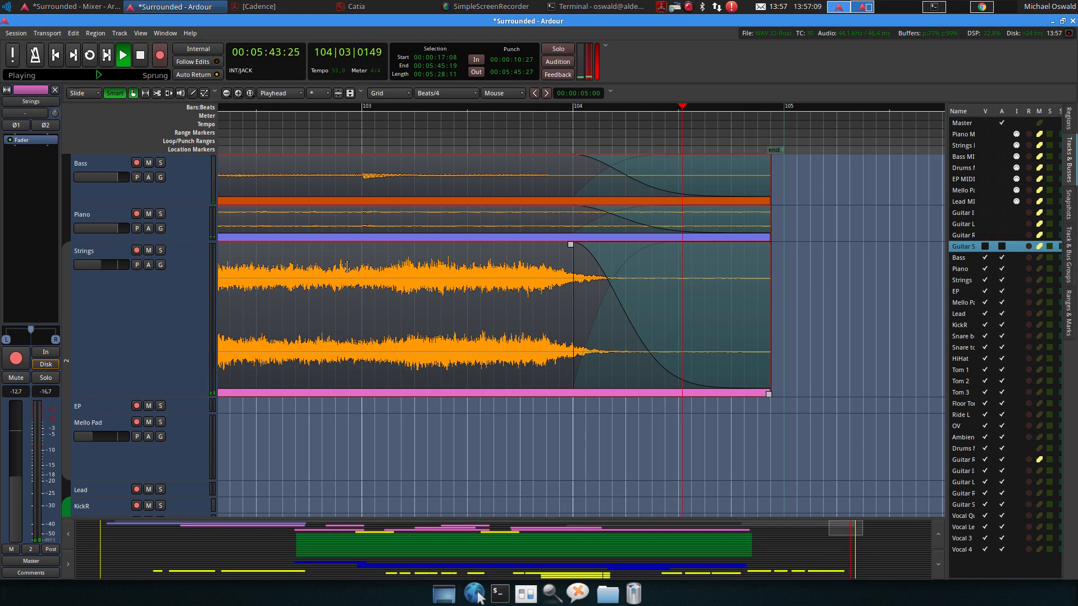
key("space")
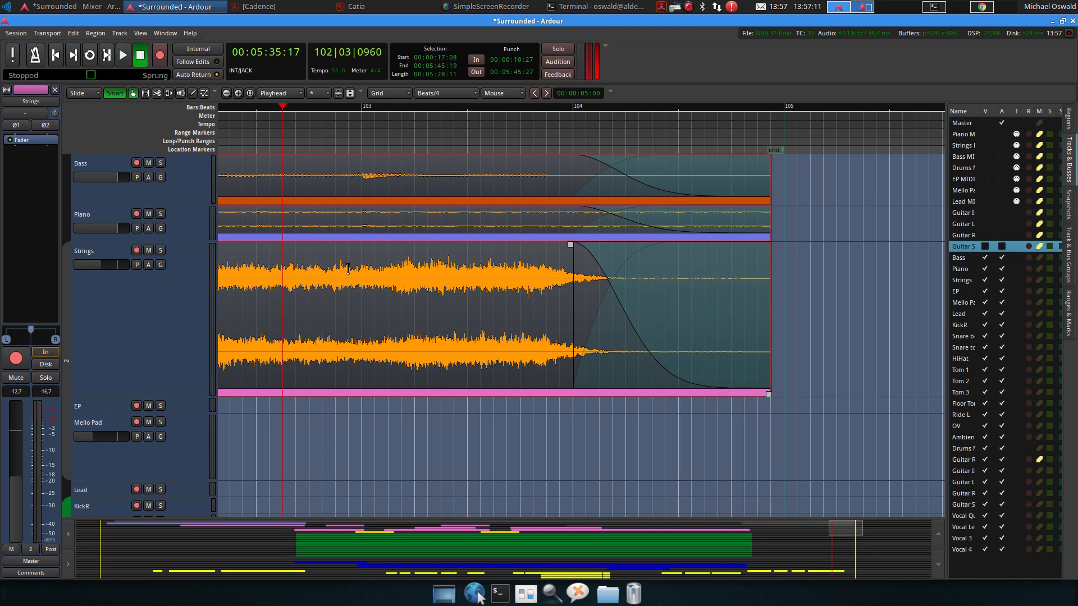
Save the session, then select all tracks and fit them vertically into the editor window
key("ctrl+s")
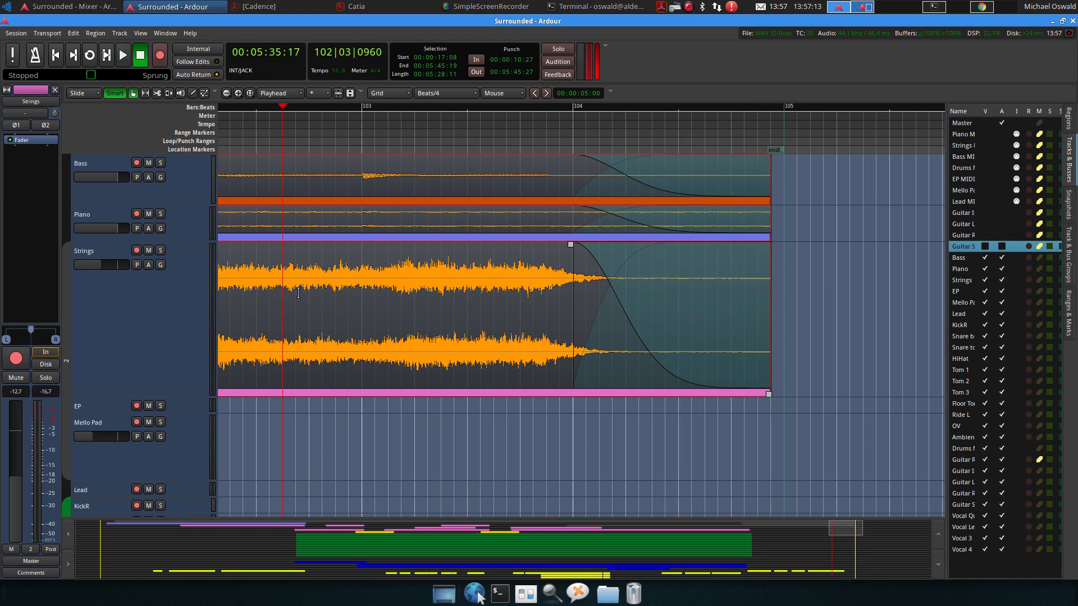
left_click(178, 329)
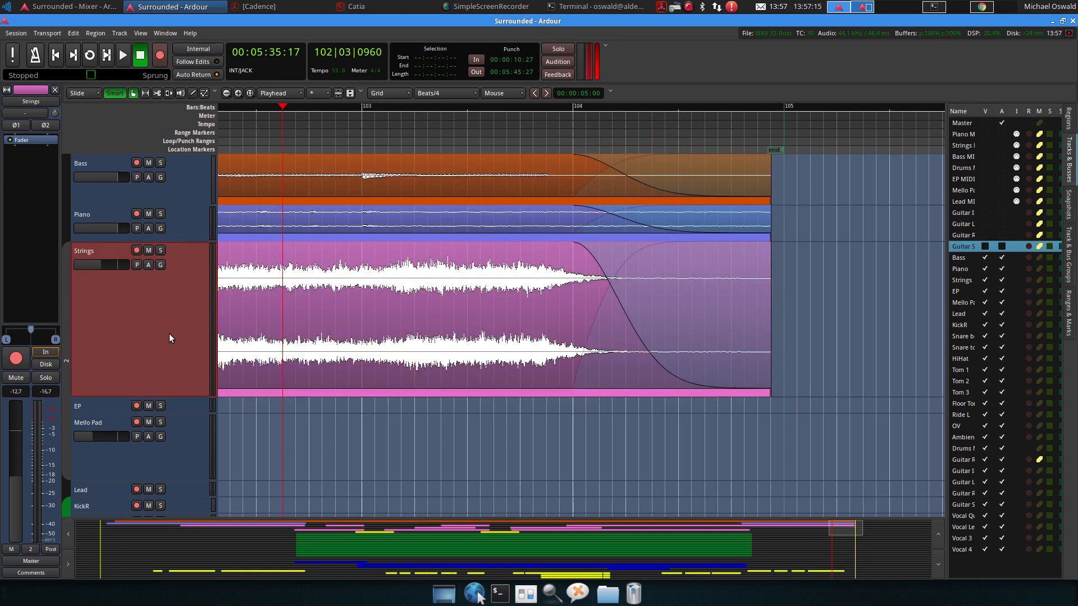
left_click(124, 160)
scroll(134, 365, "down", 6)
scroll(141, 351, "down", 6)
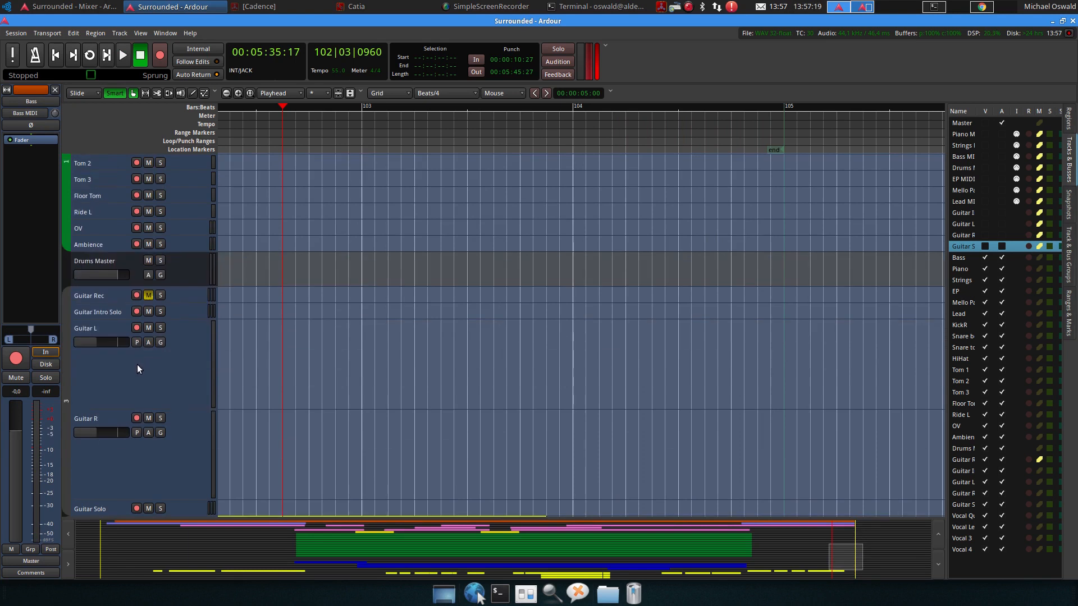
left_click(106, 436, "shift")
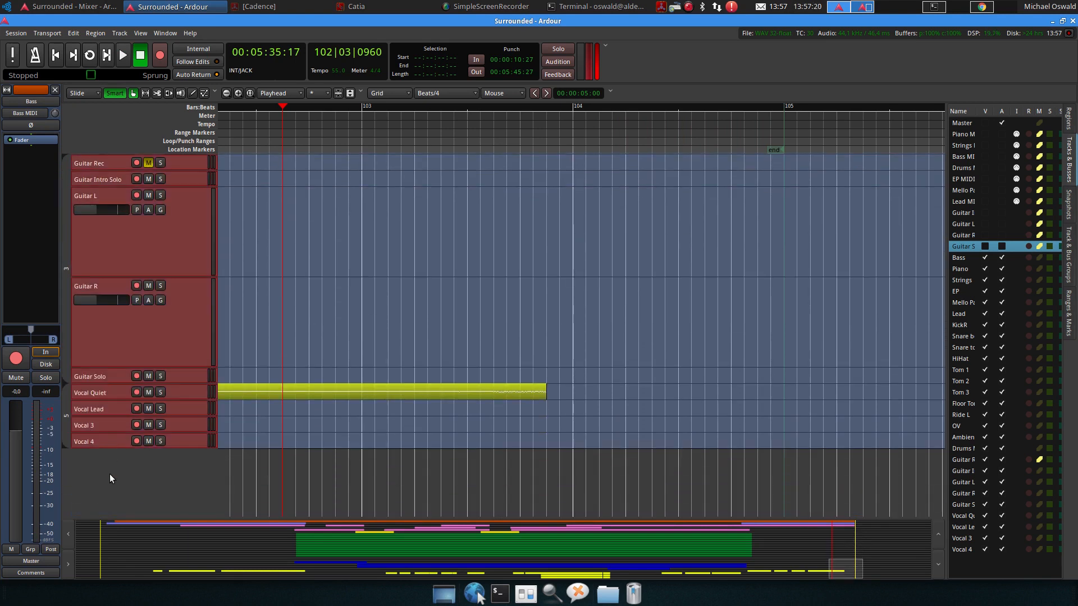
key("f")
Add ten busses inserted before the Drums Master track
scroll(155, 421, "up", 3)
left_click(196, 294)
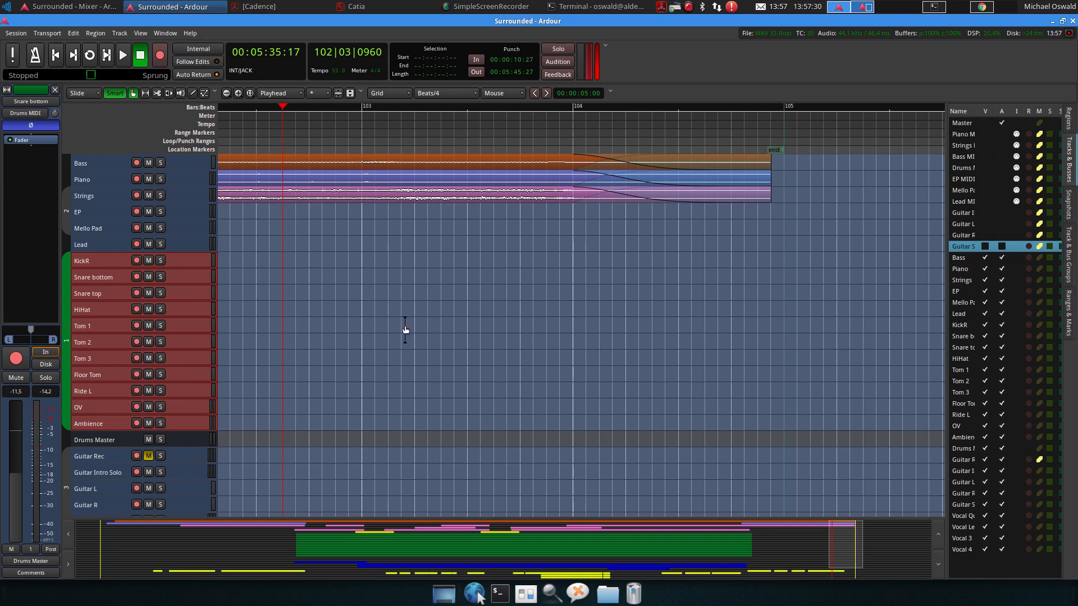
left_click(119, 243)
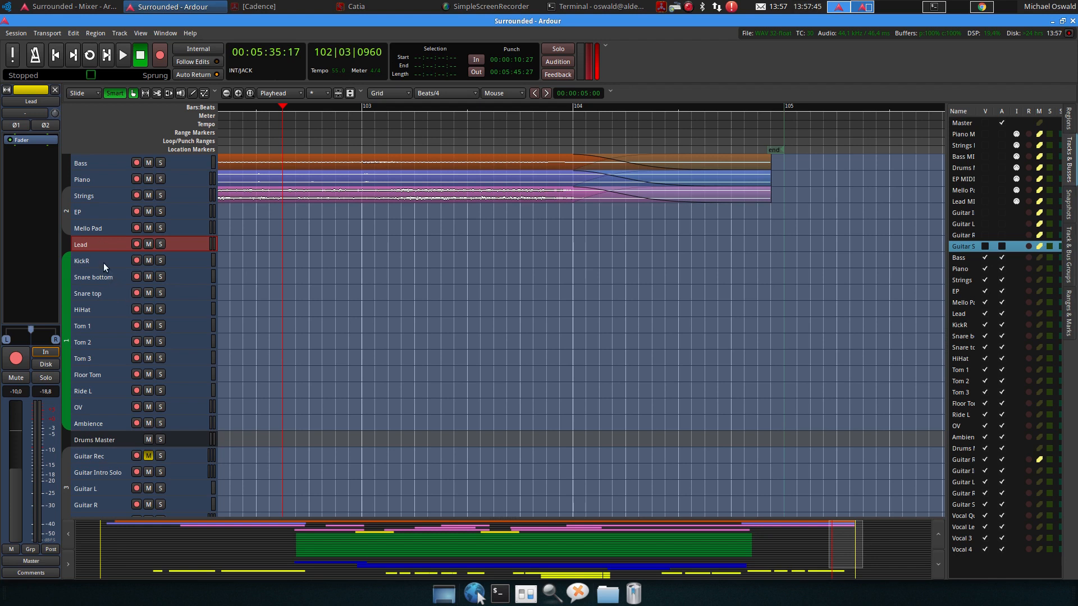
left_click(87, 442)
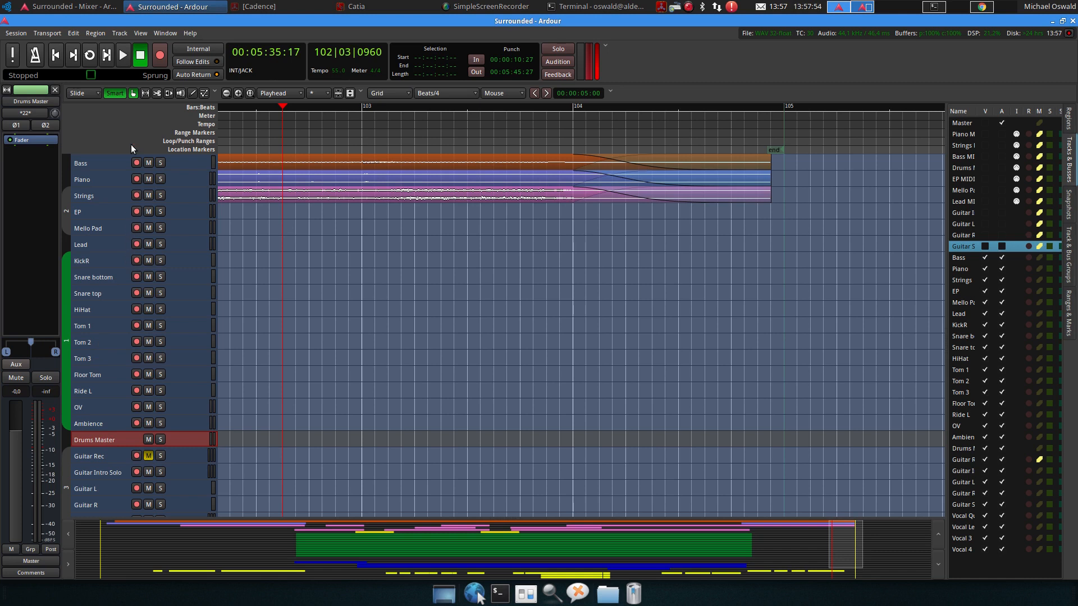
left_click(120, 33)
left_click(140, 48)
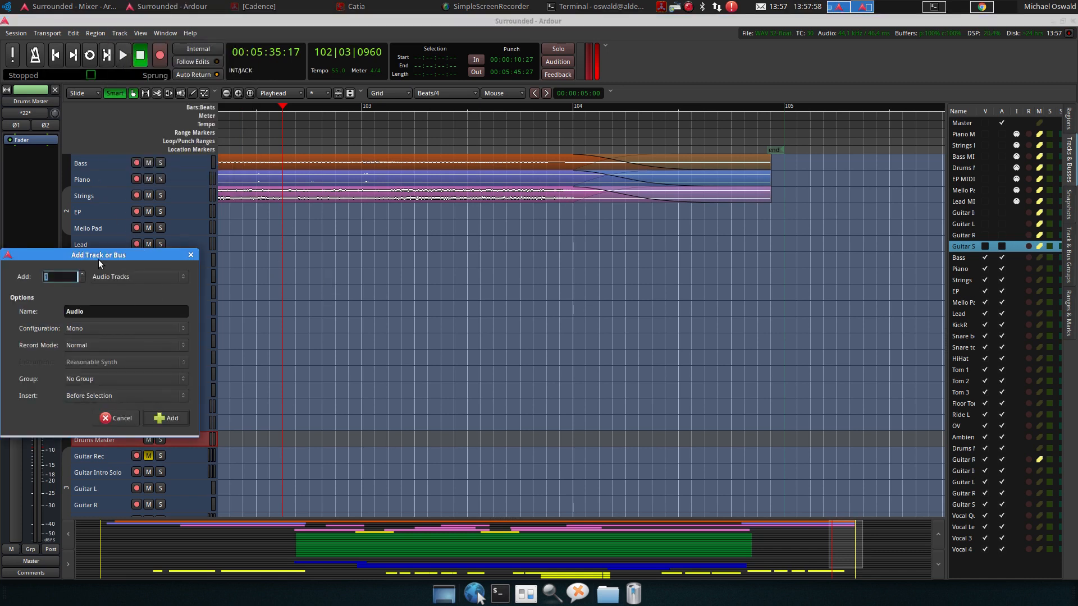
left_click_drag(99, 259, 444, 164)
left_click(481, 181)
left_click(480, 224)
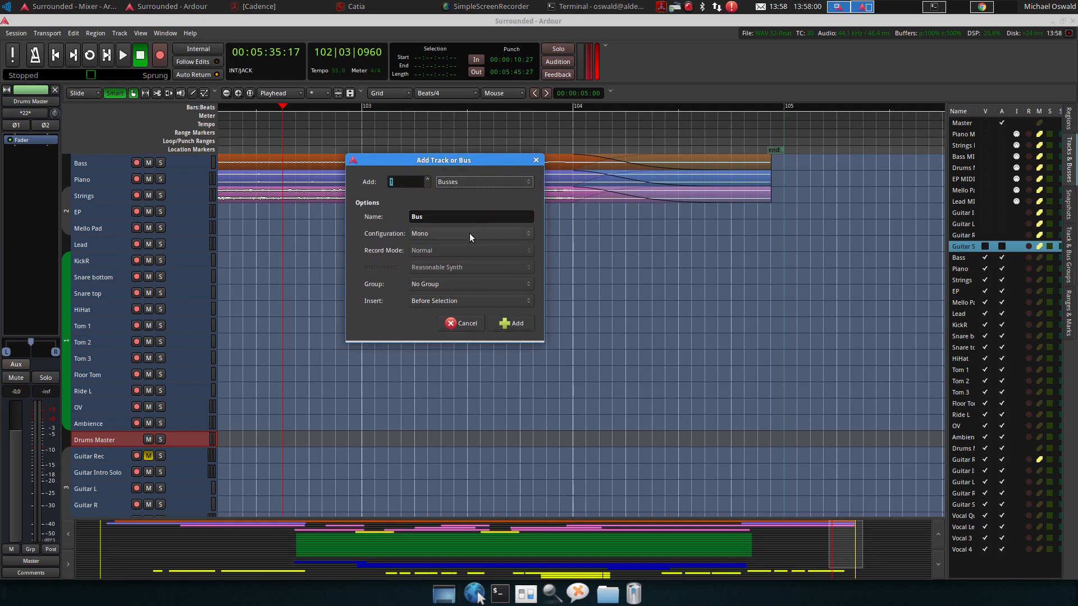
left_click(469, 234)
left_click(466, 248)
left_click(418, 181)
key("BackSpace")
left_click(514, 323)
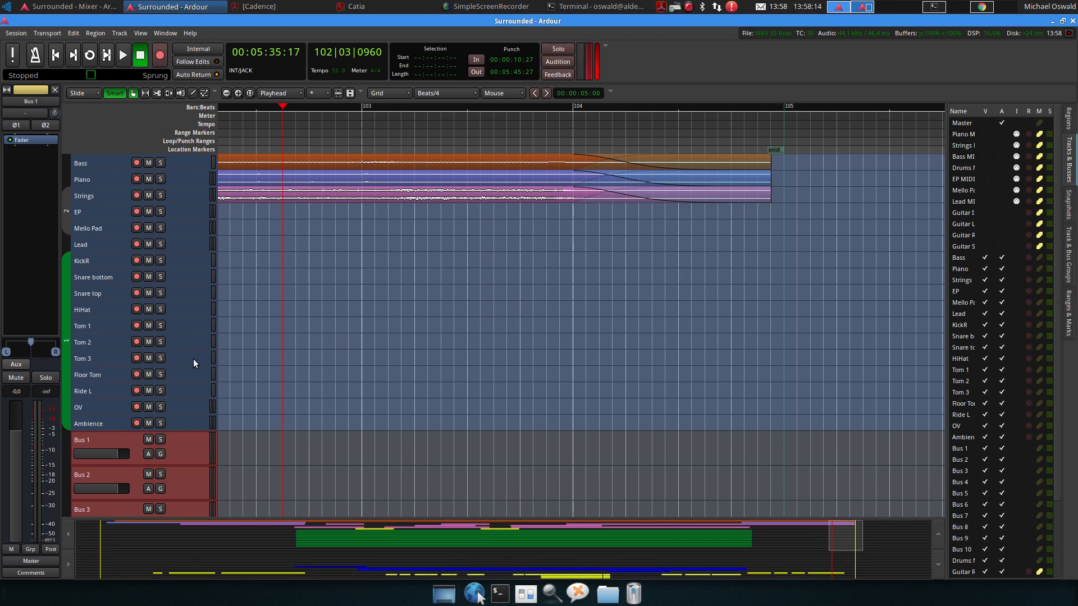
Move Bus 1 up above the drum tracks so it sits just below Lead
left_click(110, 442)
key("ctrl+Up")
key("ctrl+Up")
key("ctrl+Up")
key("ctrl+Up")
key("ctrl+Up")
key("ctrl+Up")
key("ctrl+Up")
key("ctrl+Up")
key("ctrl+Up")
key("ctrl+Up")
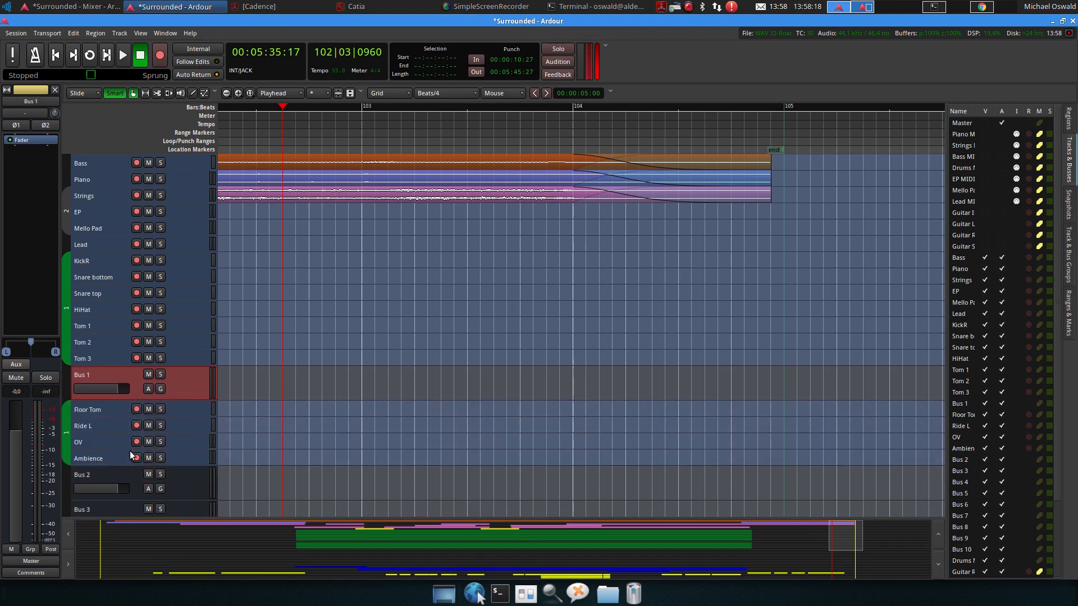
key("ctrl+Up")
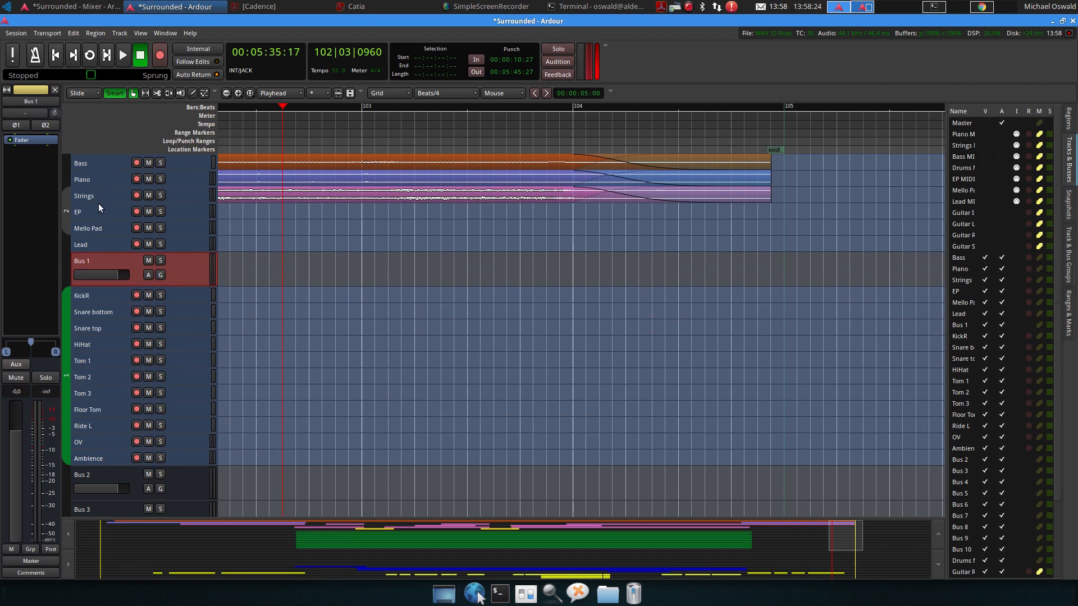
Rename Bus 1 to Synth
double_click(89, 259)
type("Synth")
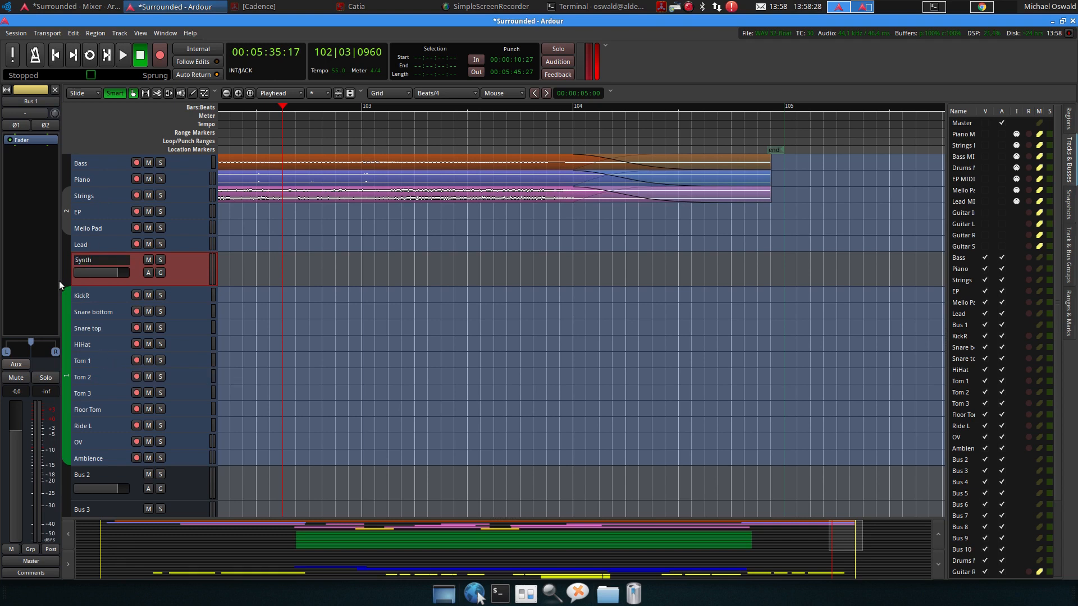
key("Escape")
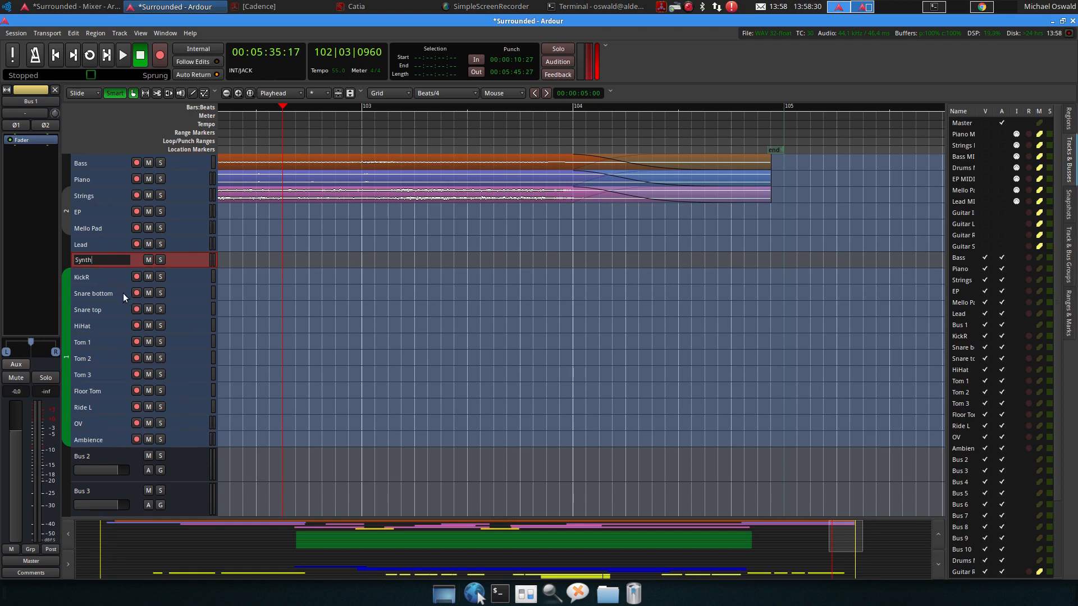
left_click(112, 278)
left_click(101, 258)
Rename Bus 3 to Snare
scroll(123, 297, "down", 5)
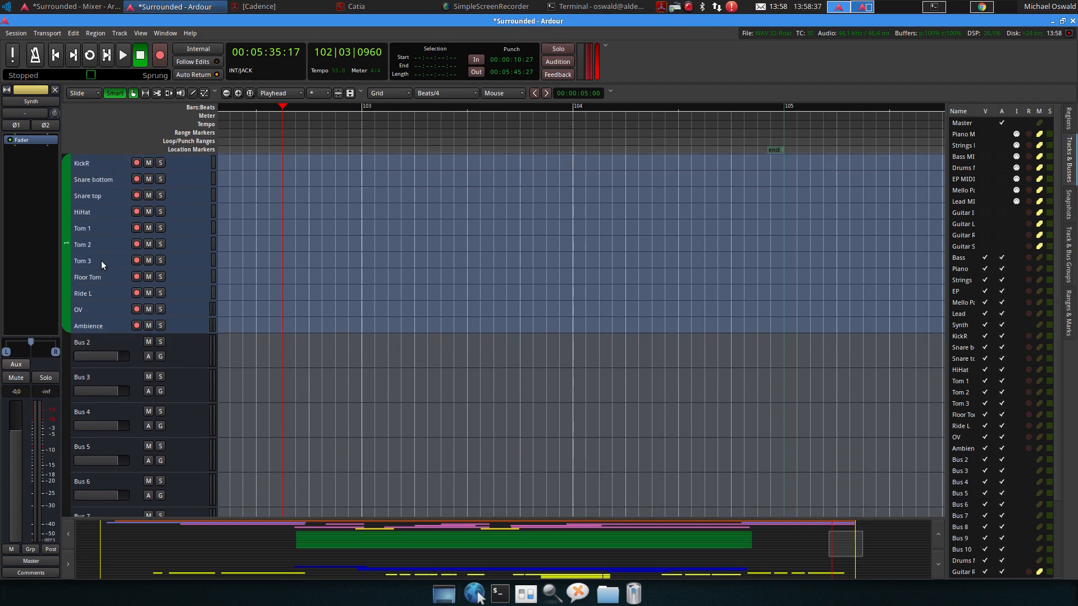
scroll(102, 334, "up", 1)
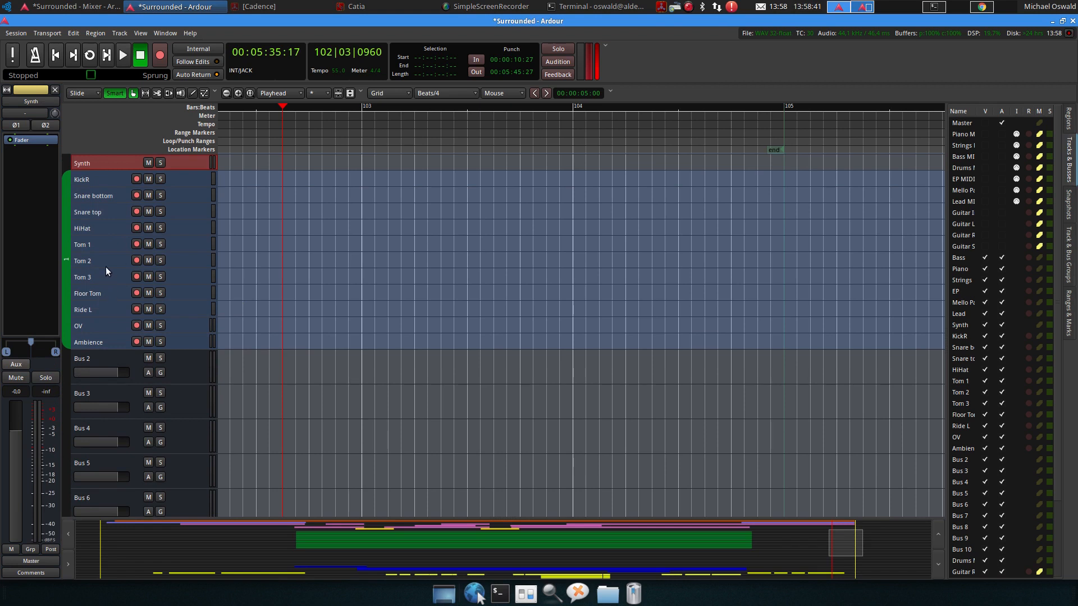
scroll(78, 185, "up", 1)
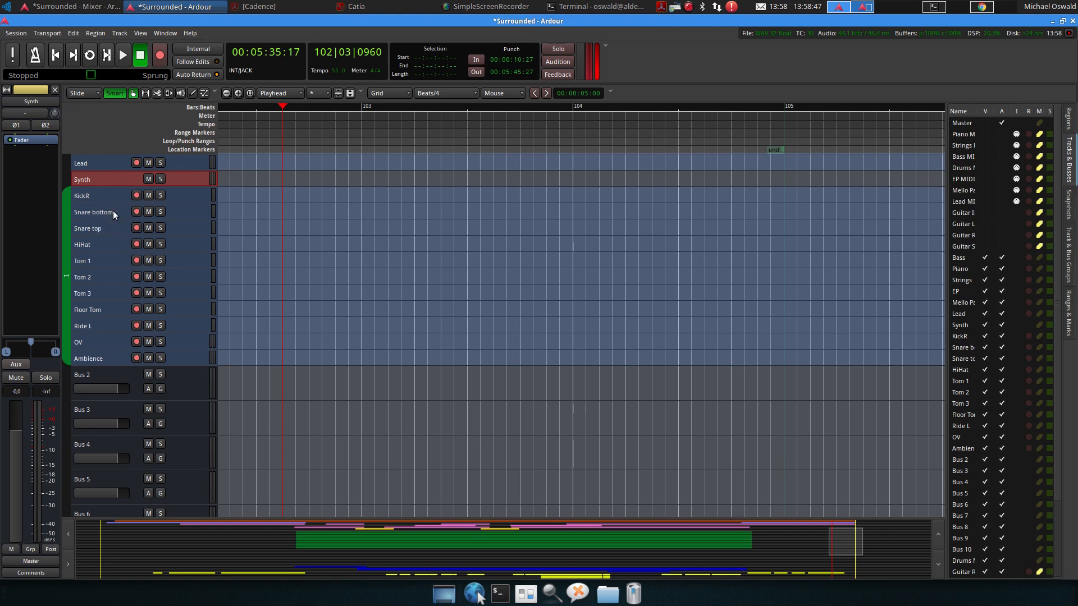
double_click(78, 410)
type("Snare")
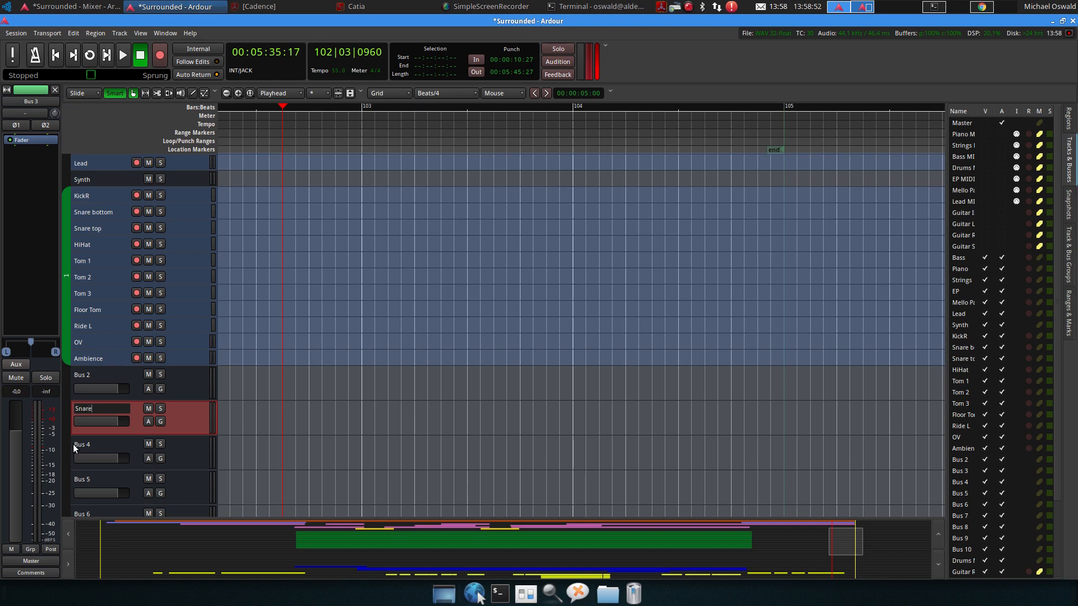
key("Return")
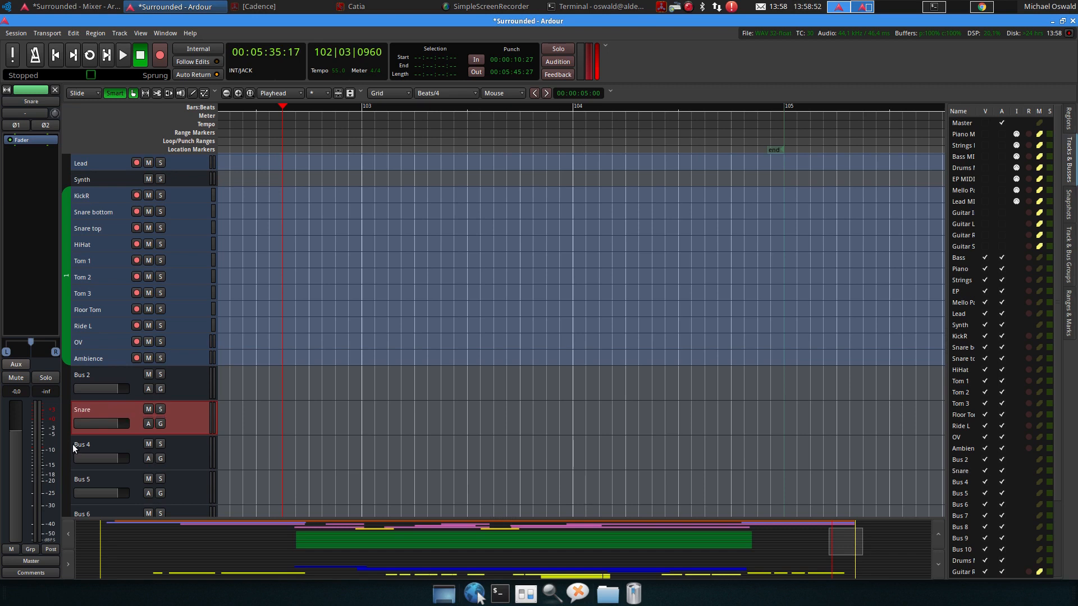
Rename Bus 2 to Kick thump
double_click(87, 375)
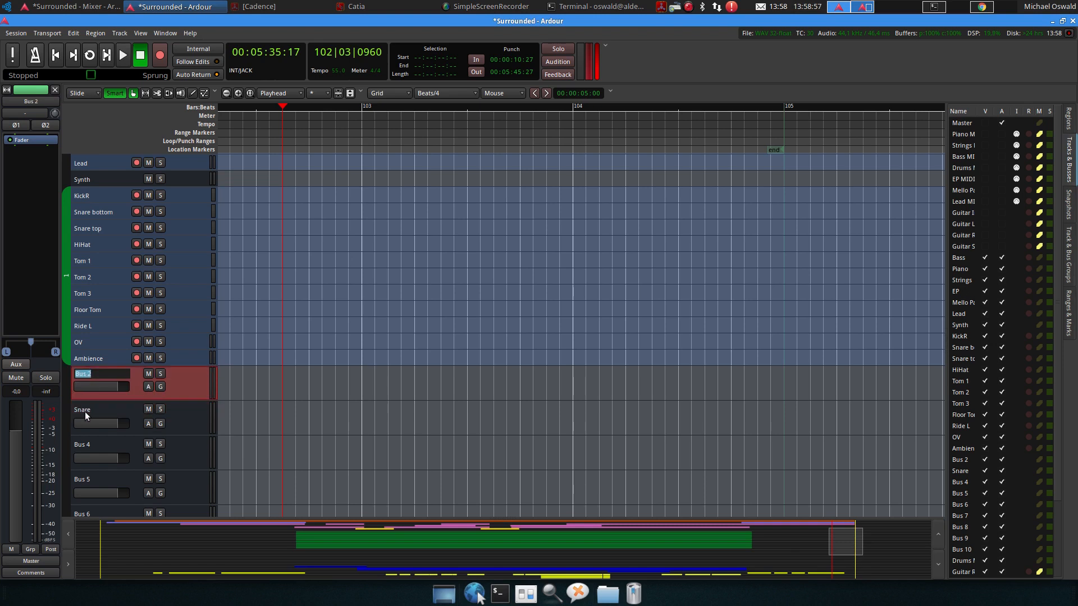
type("Kick thump")
key("Return")
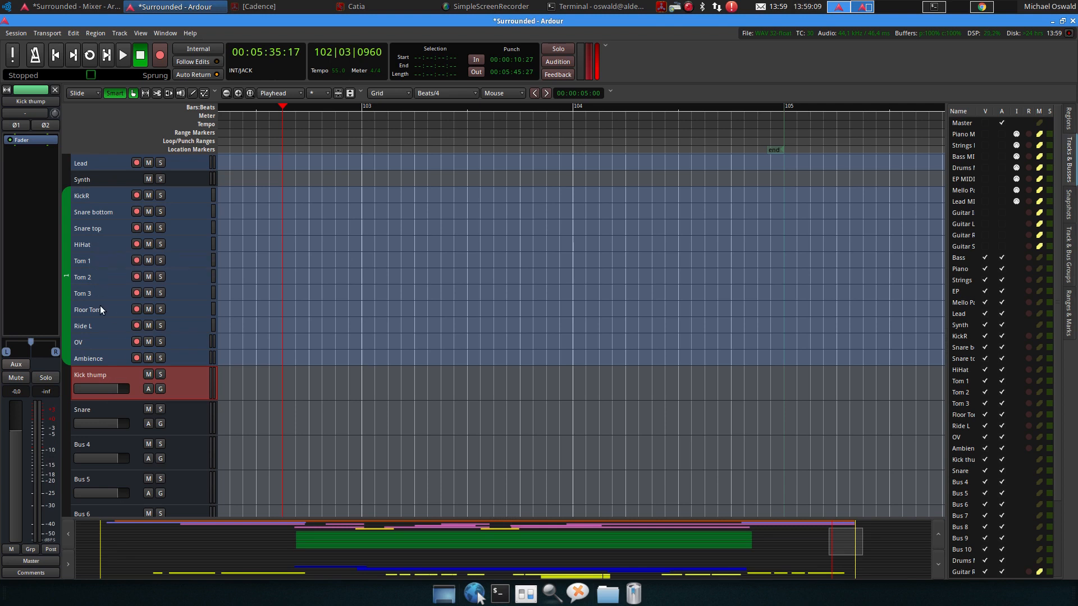
Rename Bus 4 to Toms
scroll(99, 328, "down", 3)
double_click(82, 394)
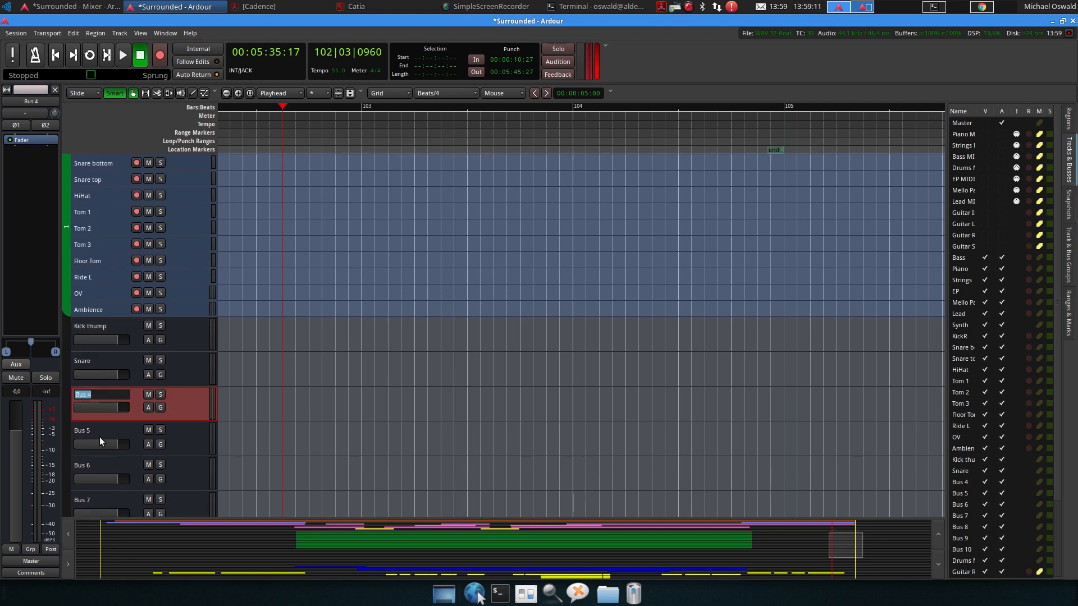
type("Toms")
key("Return")
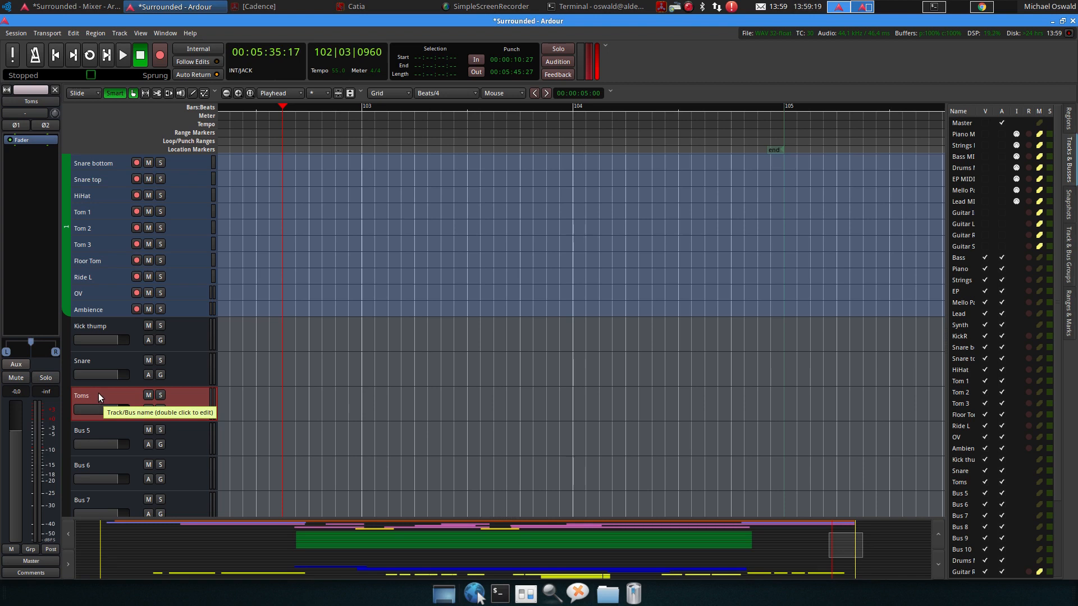
Rename Bus 5 to Snare Reverb
double_click(96, 430)
scroll(143, 429, "down", 1)
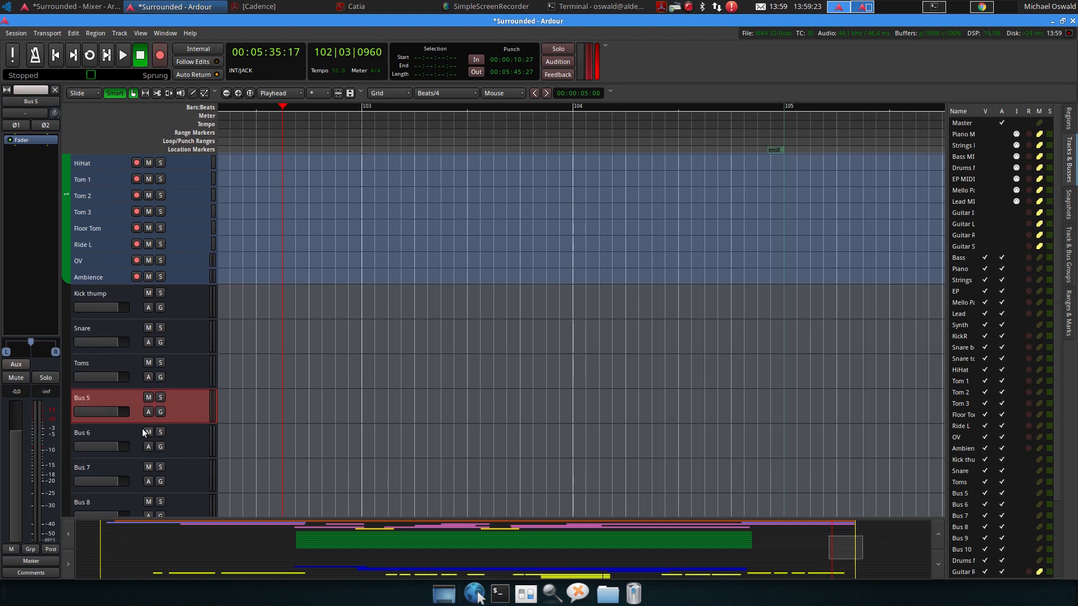
double_click(95, 399)
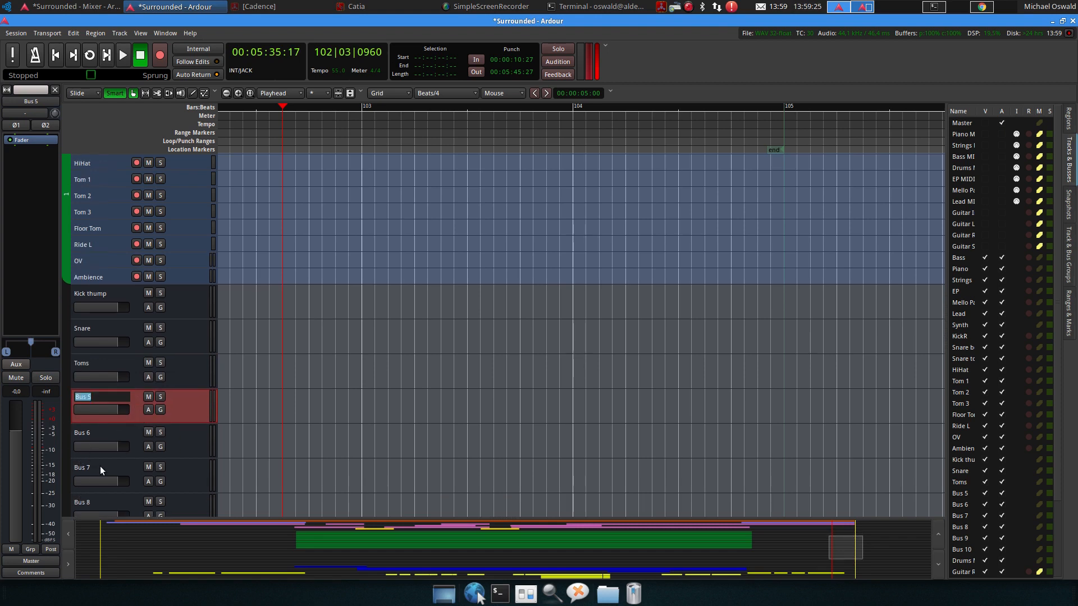
type("Snare Reverb")
key("Return")
Rename Bus 6 to Drums Parallel
double_click(83, 430)
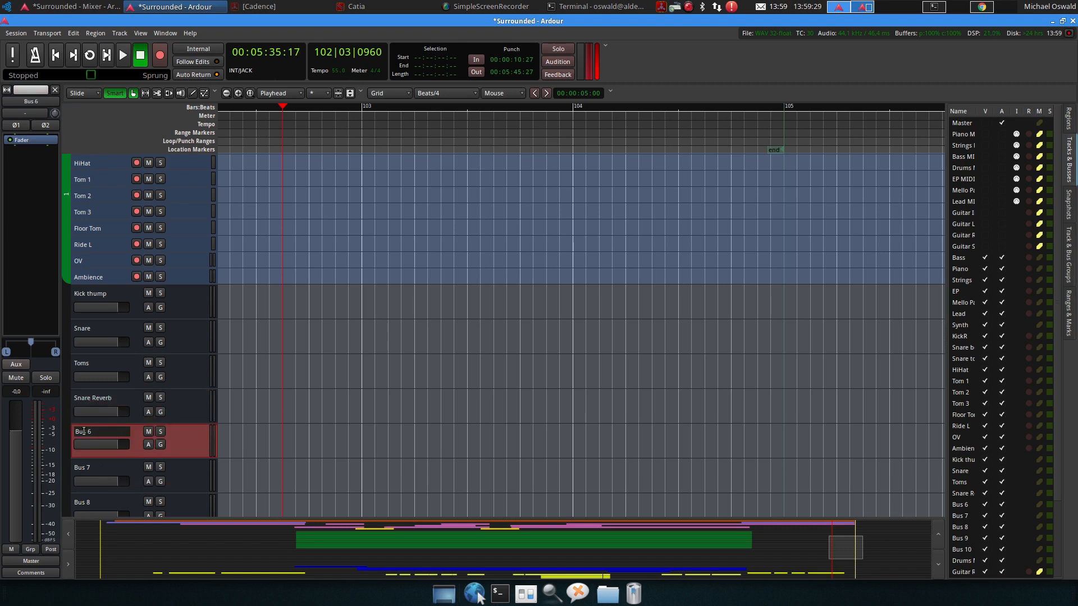
type("Parallel")
key("Home")
type("Drums")
key("Return")
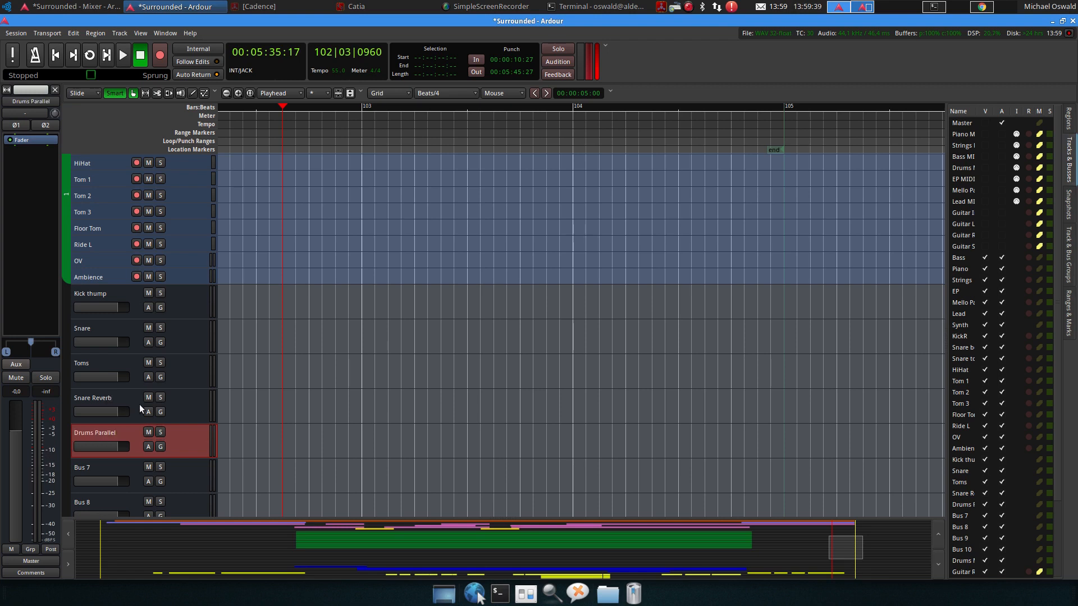
Select Bus 7 through Bus 10 and move them down below the Guitar Solo track
scroll(141, 393, "down", 2)
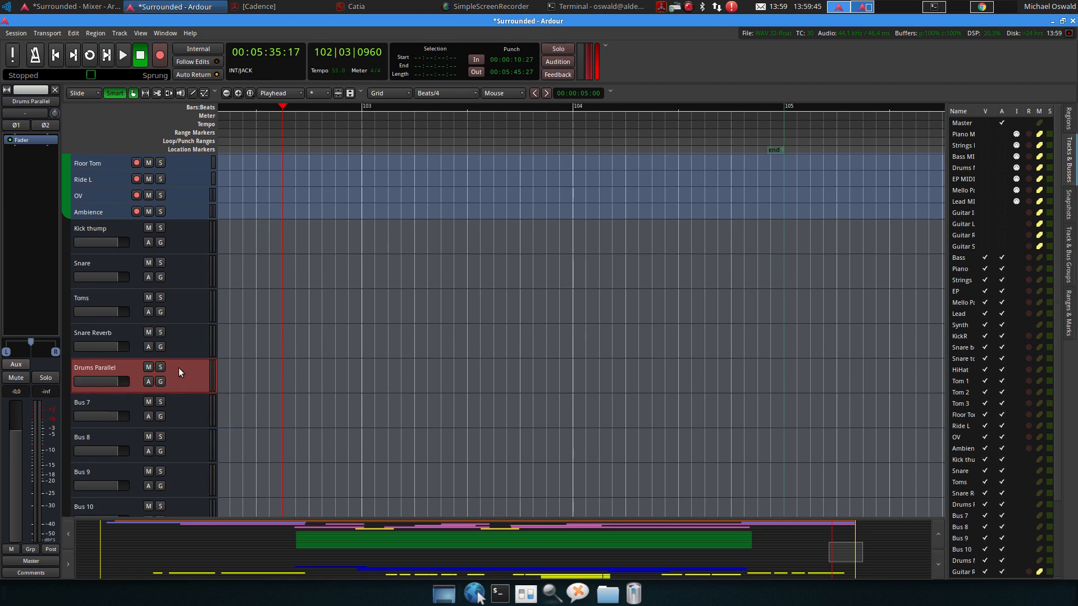
scroll(179, 368, "down", 3)
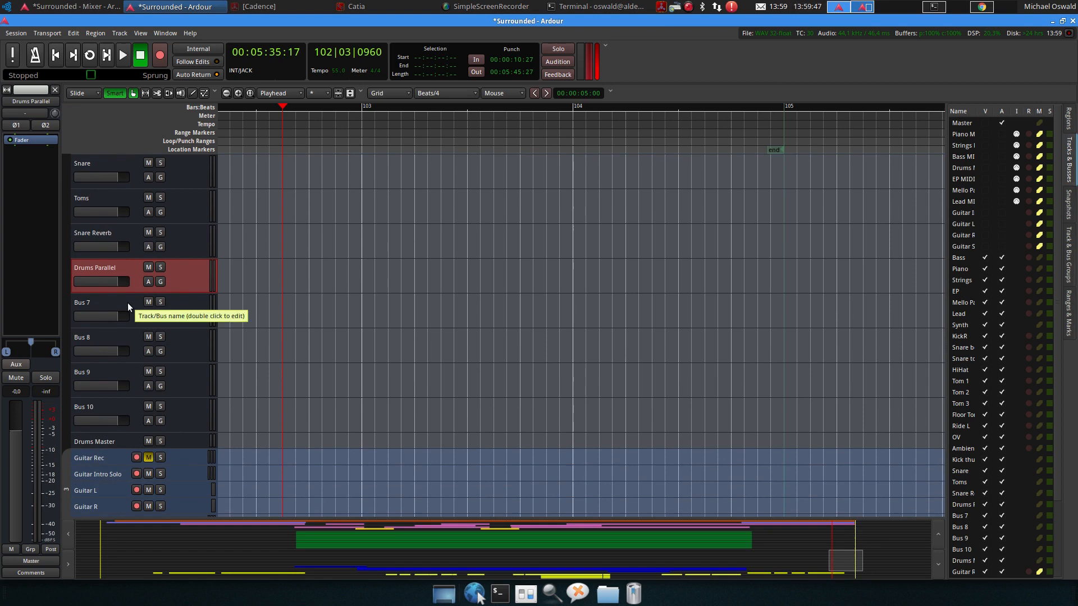
left_click(127, 302)
left_click(128, 410, "shift")
key("ctrl+Down")
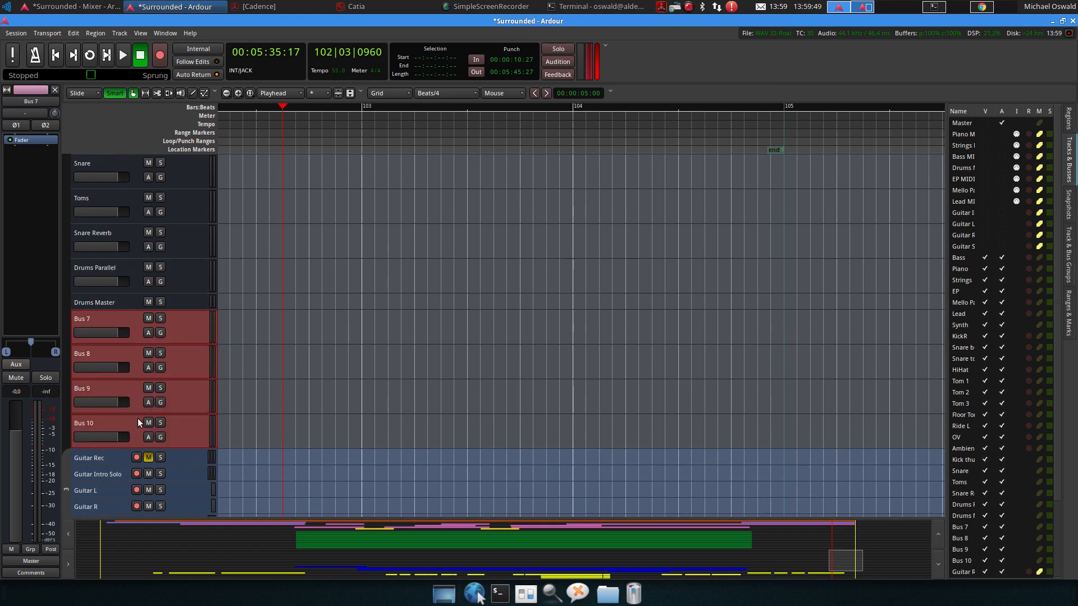
scroll(140, 420, "down", 1)
scroll(351, 252, "down", 2, "ctrl")
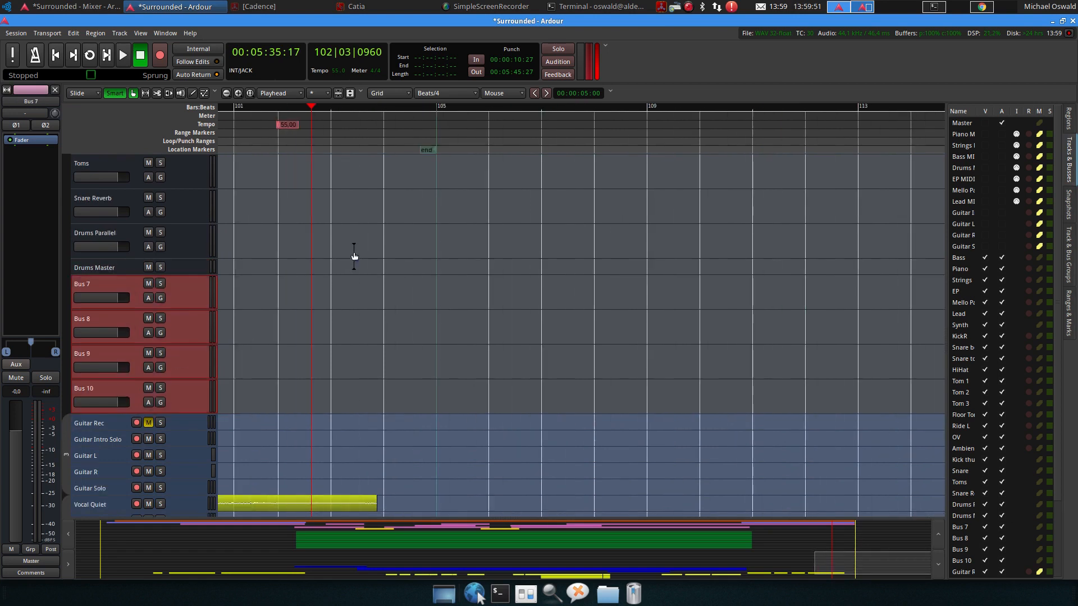
key("ctrl+Down")
key("ctrl+Down")
key("ctrl+Down")
key("ctrl+Down")
key("ctrl+Down")
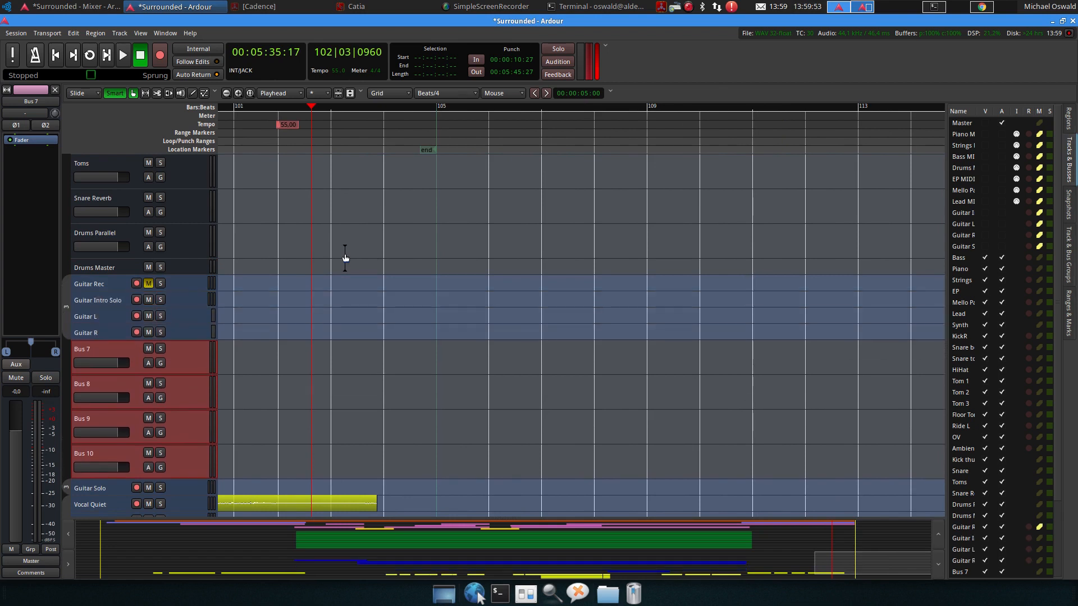
key("ctrl+Down")
key("ctrl+Up")
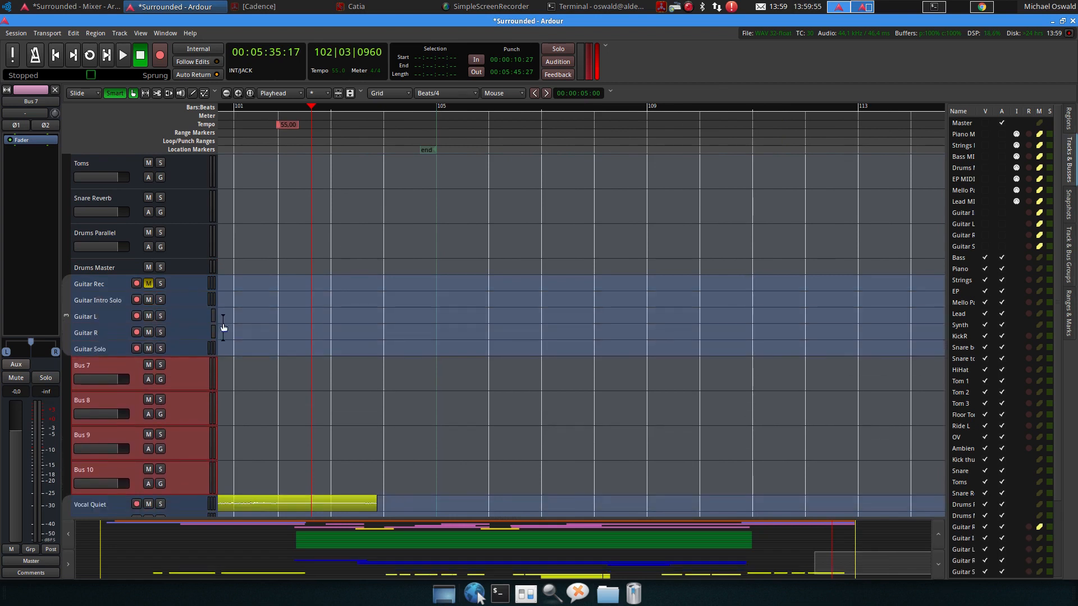
Rename Bus 7 to Guitar
left_click(96, 364)
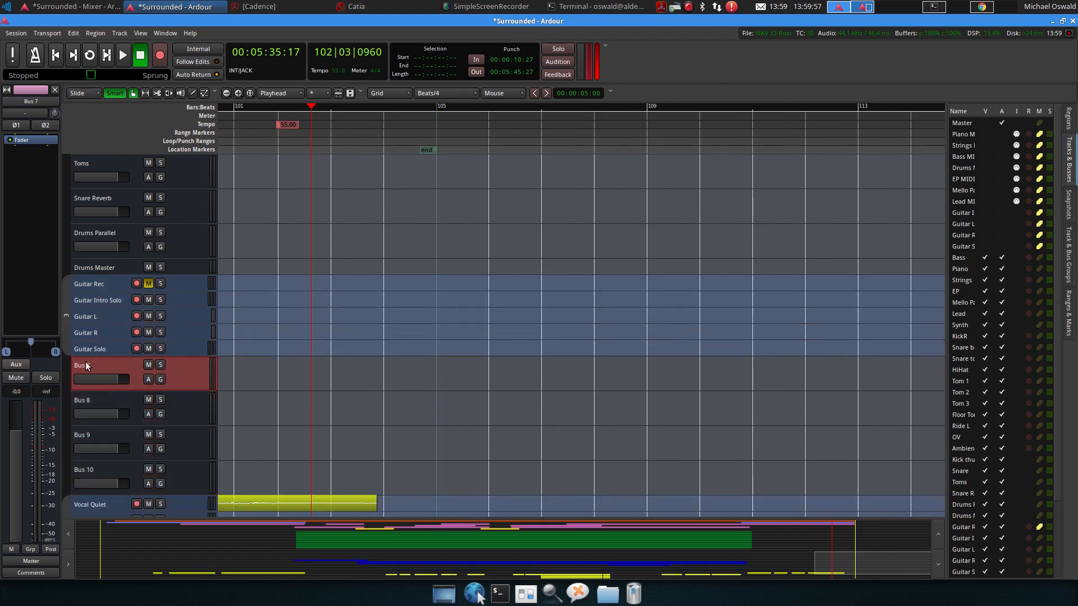
double_click(86, 366)
type("Guitar R")
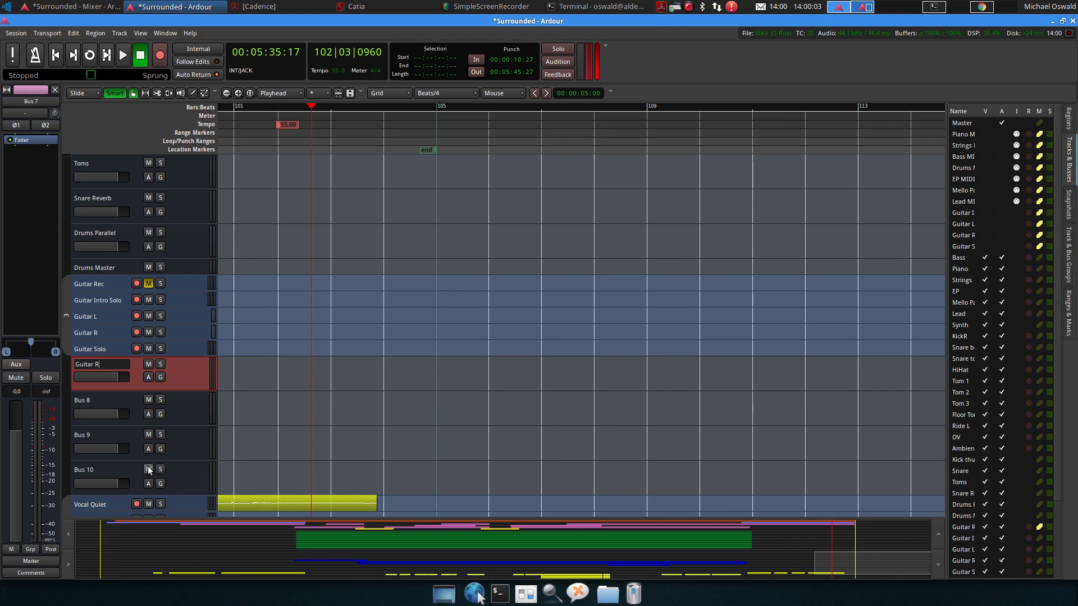
key("BackSpace")
key("BackSpace")
key("Return")
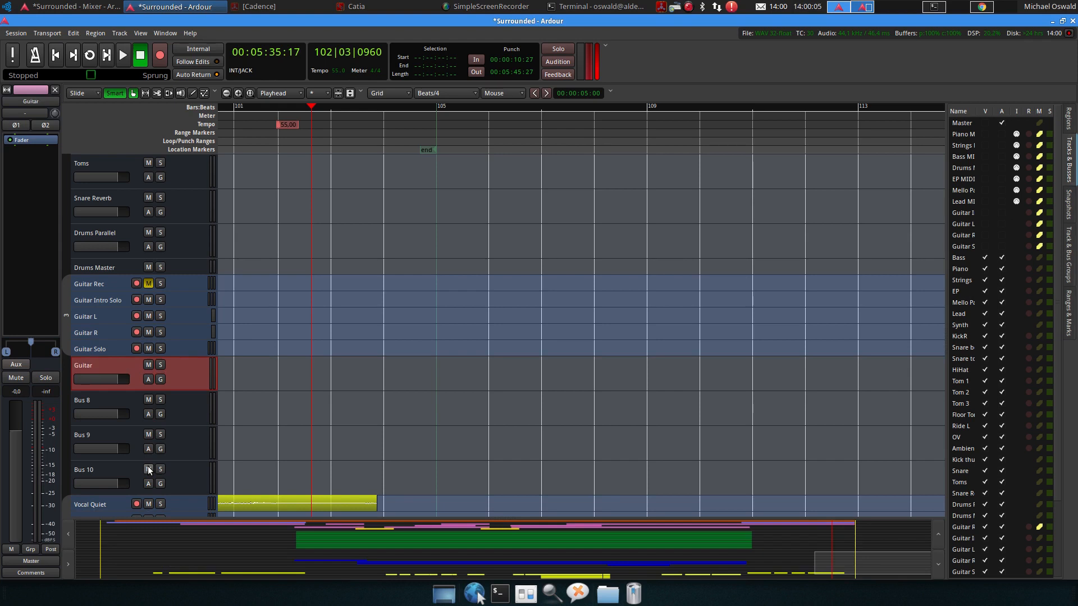
Rename Bus 8 to Vocals
double_click(76, 402)
type("Vocal")
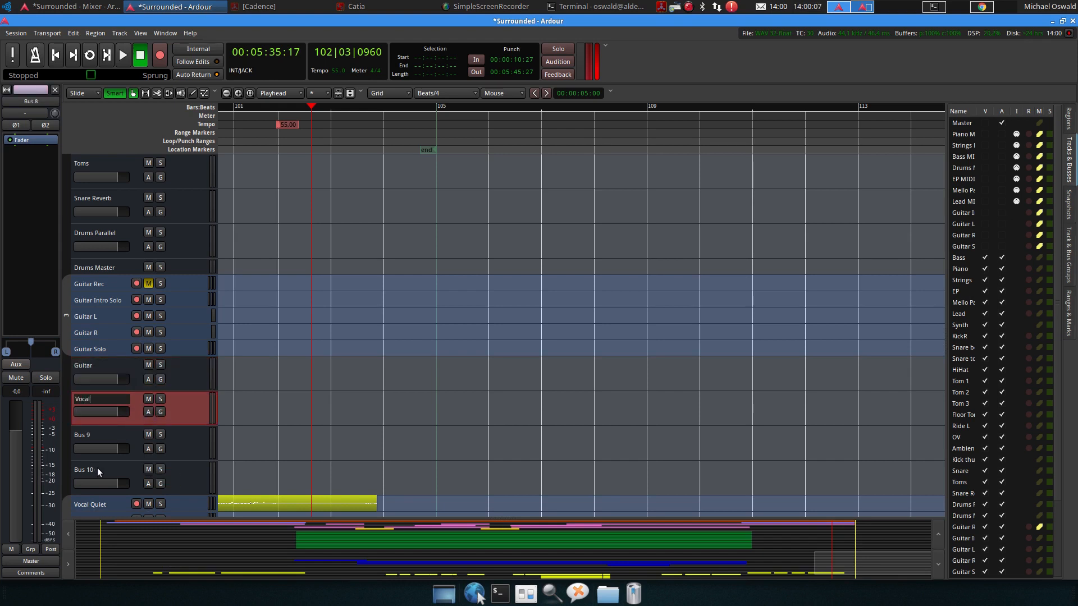
type("s")
key("Return")
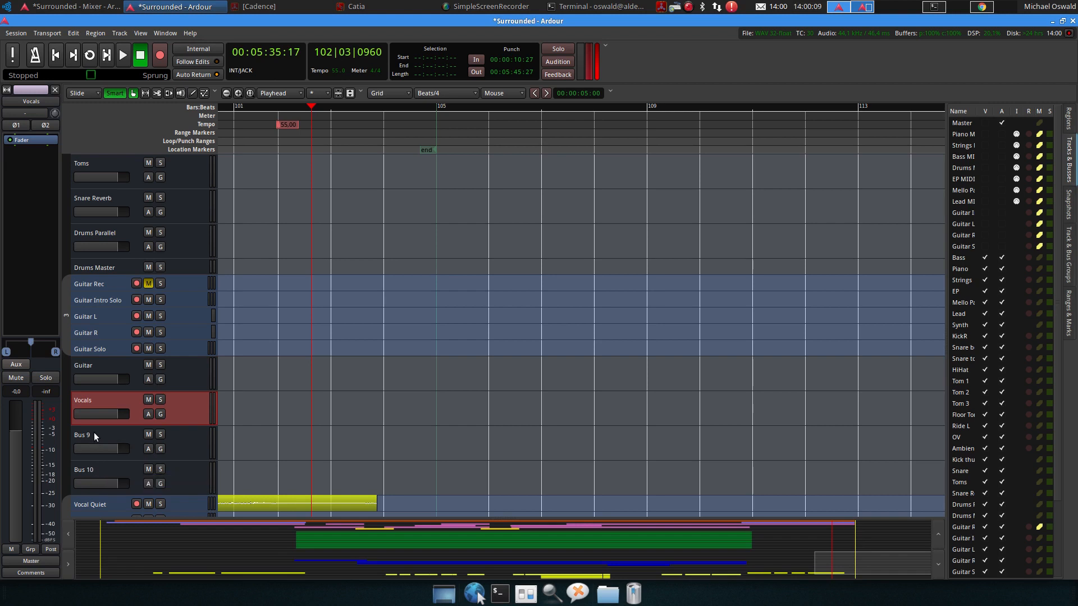
Select Bus 9 and Bus 10 and remove both busses
left_click(93, 432)
left_click(96, 470, "ctrl")
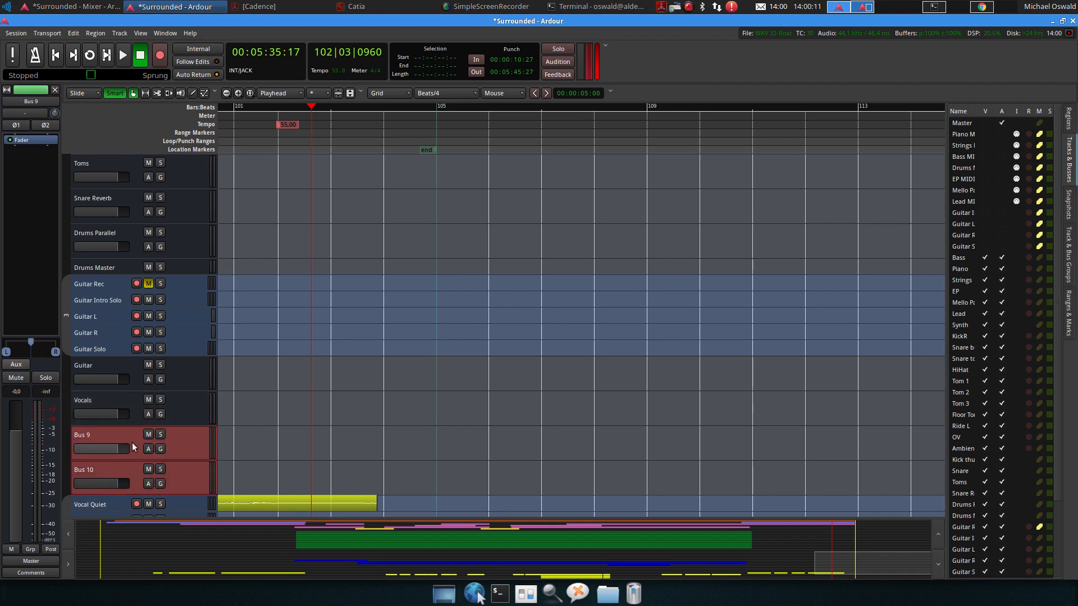
scroll(132, 442, "down", 3)
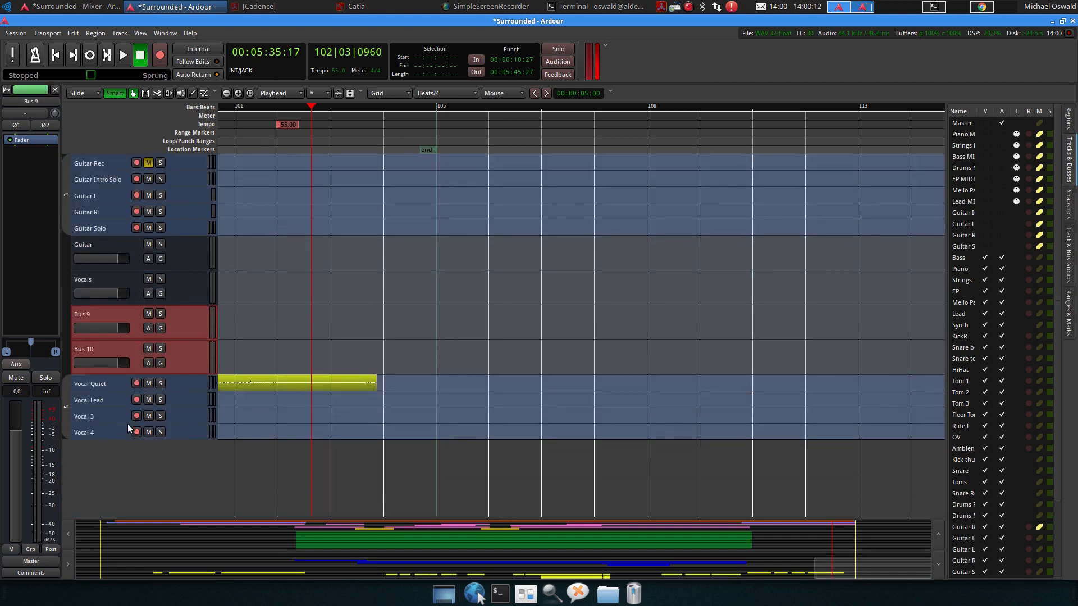
right_click(90, 345)
left_click(146, 503)
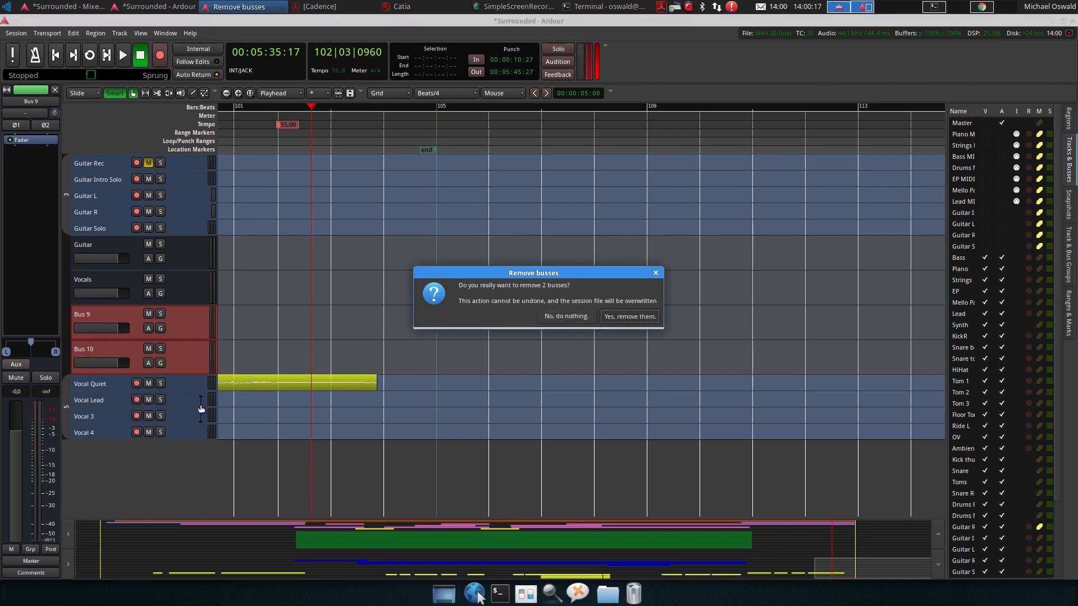
scroll(174, 388, "up", 10)
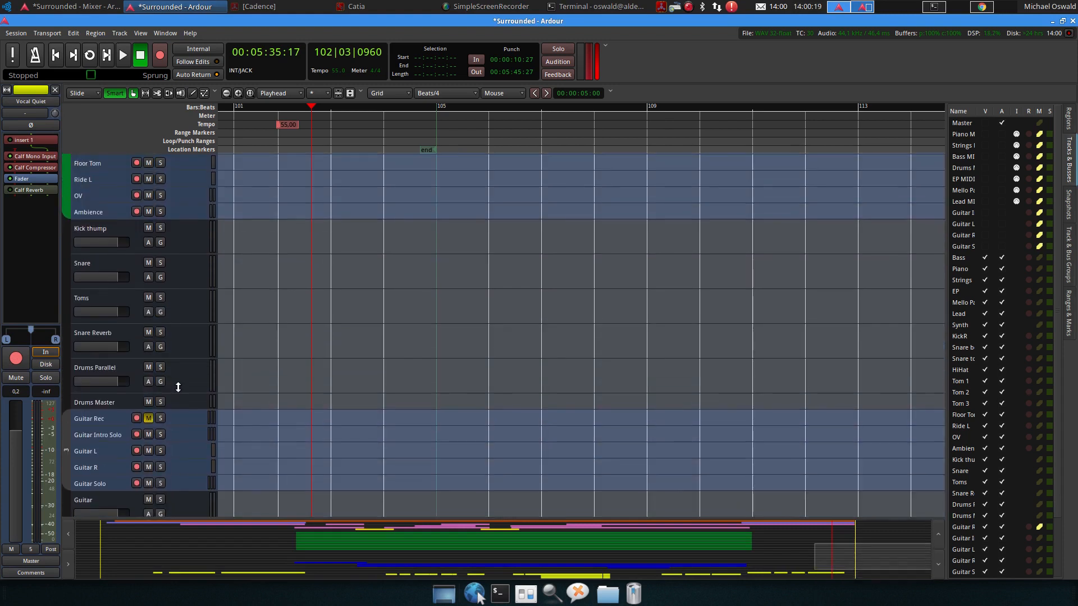
Inspect how the track outputs connect to the busses in the Audio Connection Manager
scroll(180, 393, "up", 2)
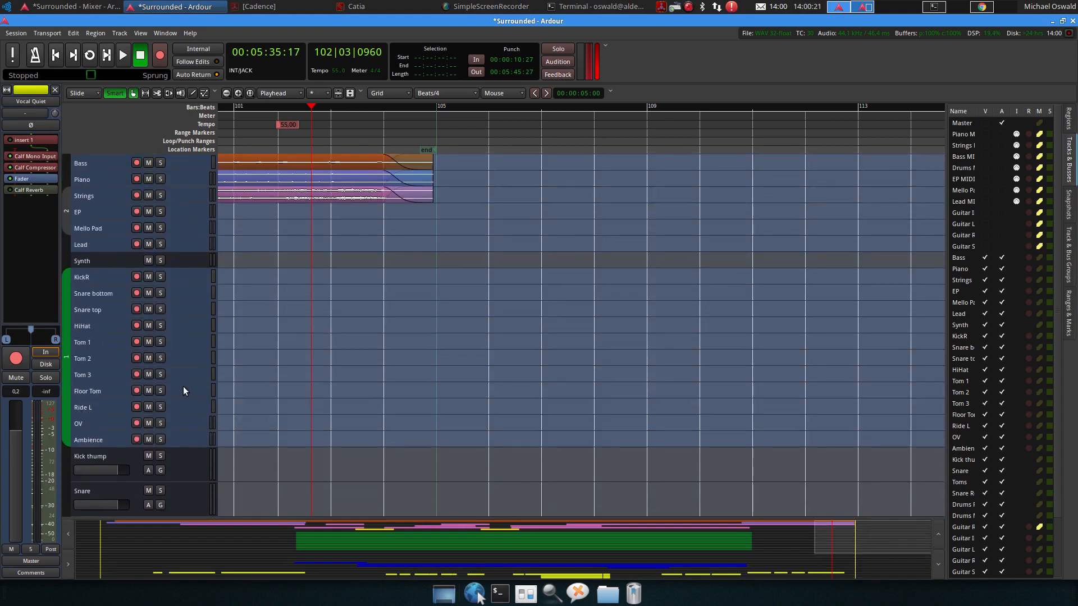
left_click(165, 32)
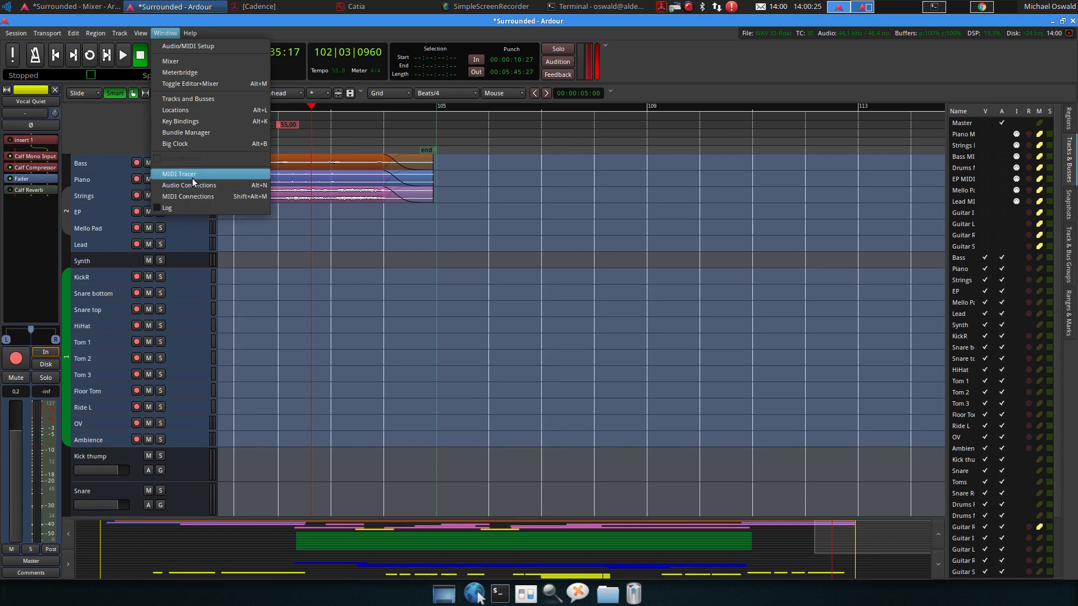
left_click(190, 186)
left_click_drag(370, 19, 578, 166)
left_click(228, 257)
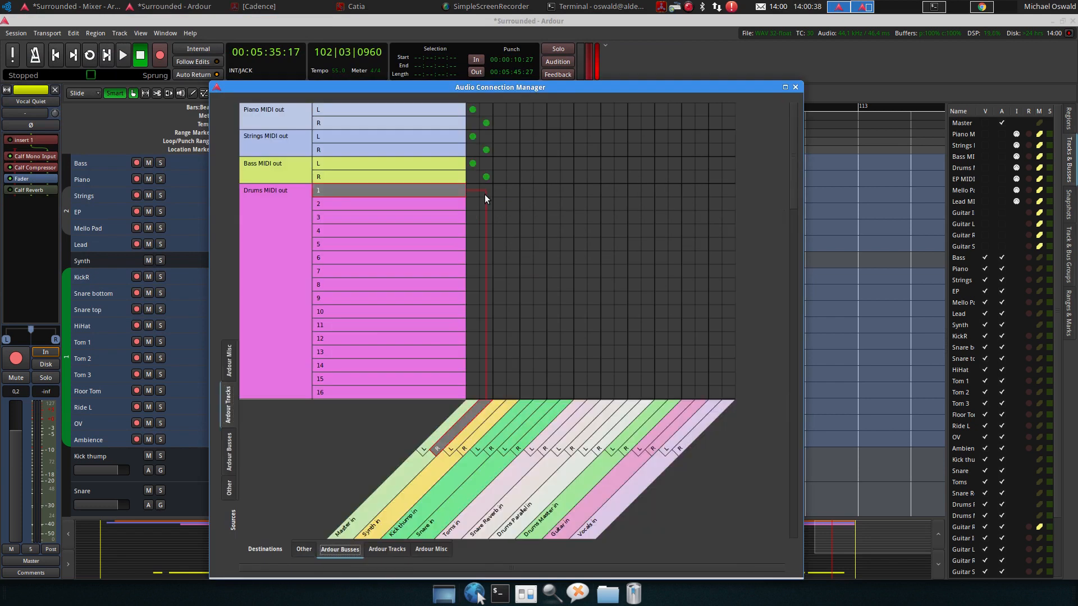
scroll(485, 195, "down", 5)
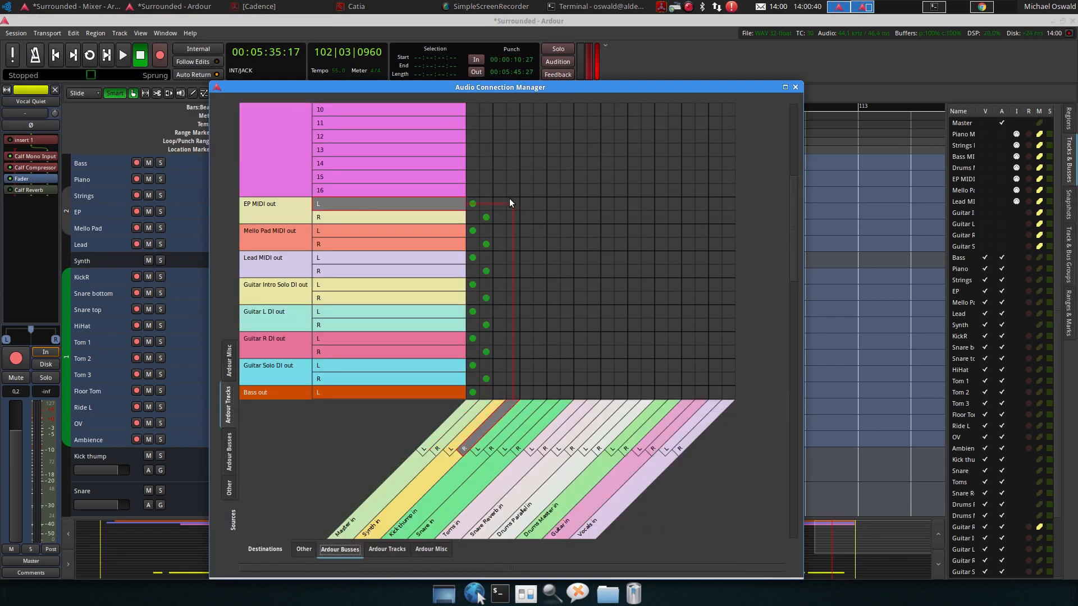
scroll(422, 275, "down", 3)
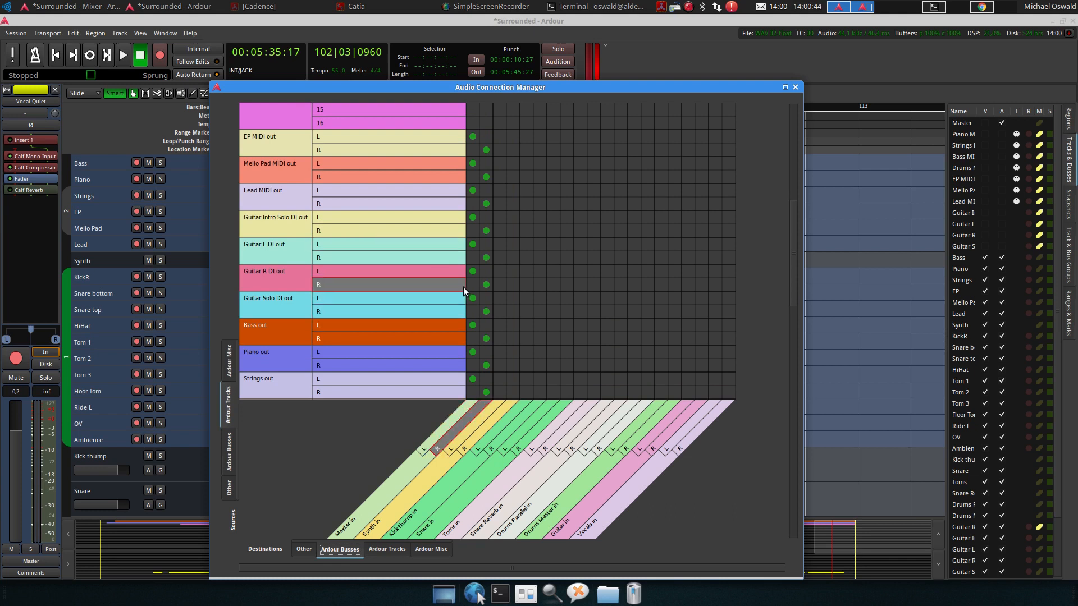
scroll(463, 287, "down", 3)
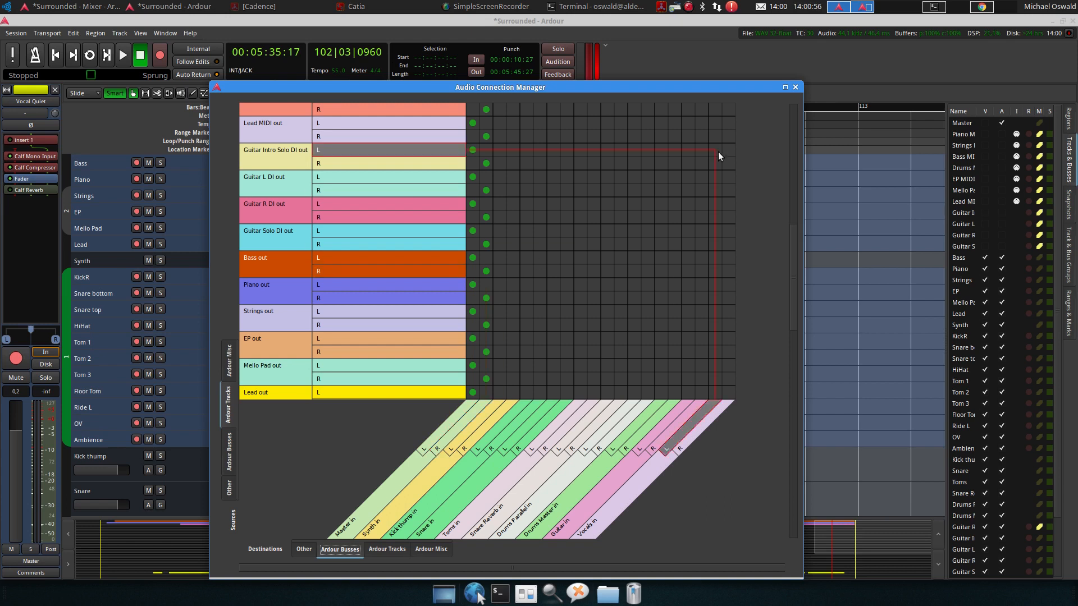
left_click(795, 87)
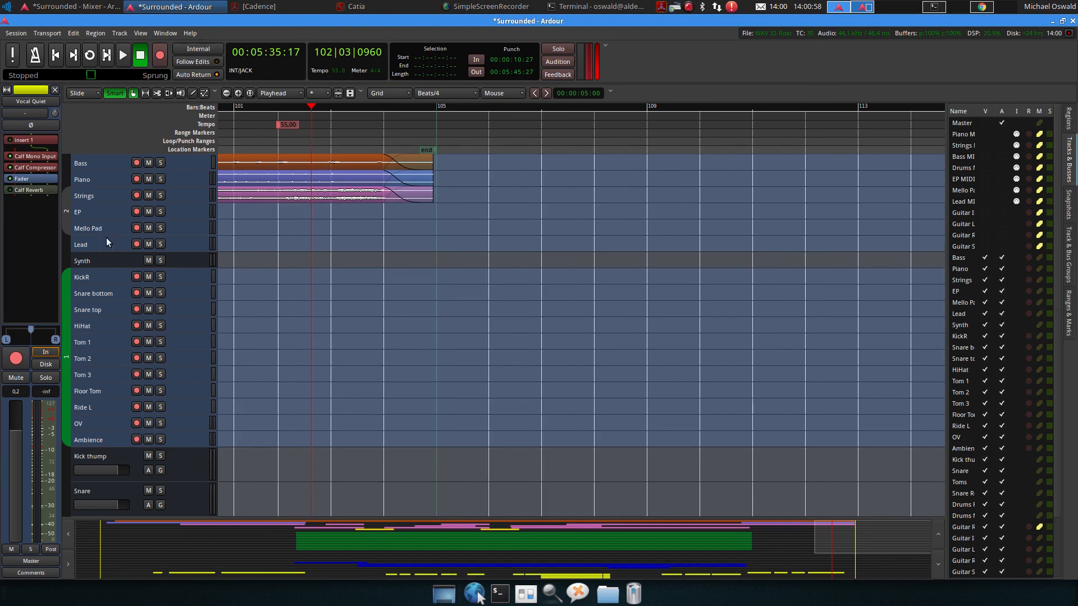
Add one mono audio track named Bass Parallel, inserted after the Bass track
left_click(100, 164)
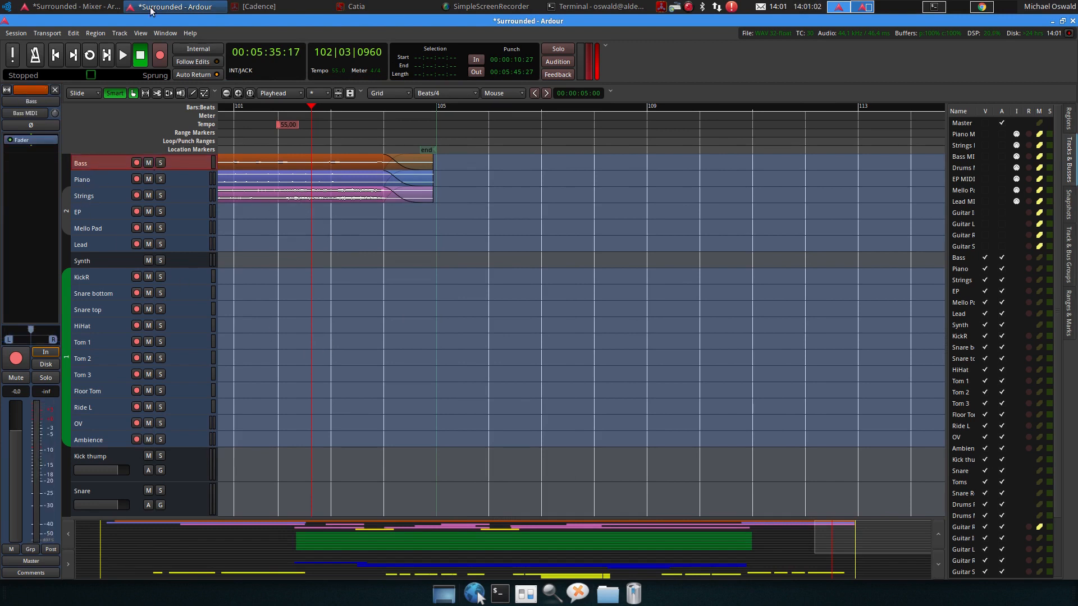
left_click(119, 33)
left_click(129, 47)
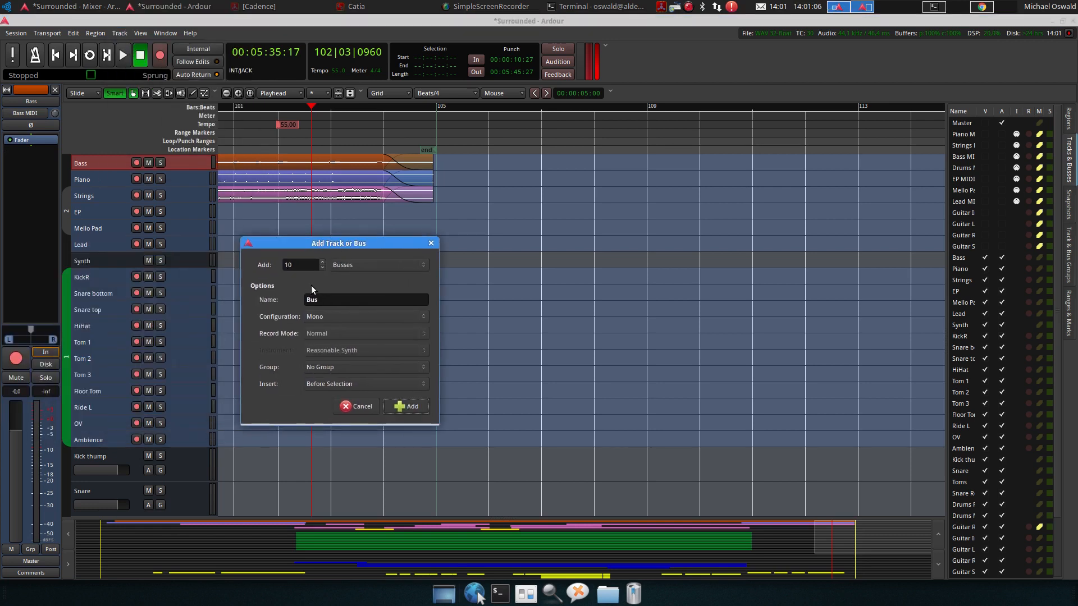
double_click(325, 300)
type("Bass ")
type("Pr")
type("rallel")
double_click(291, 265)
type("1")
left_click(365, 267)
left_click(373, 228)
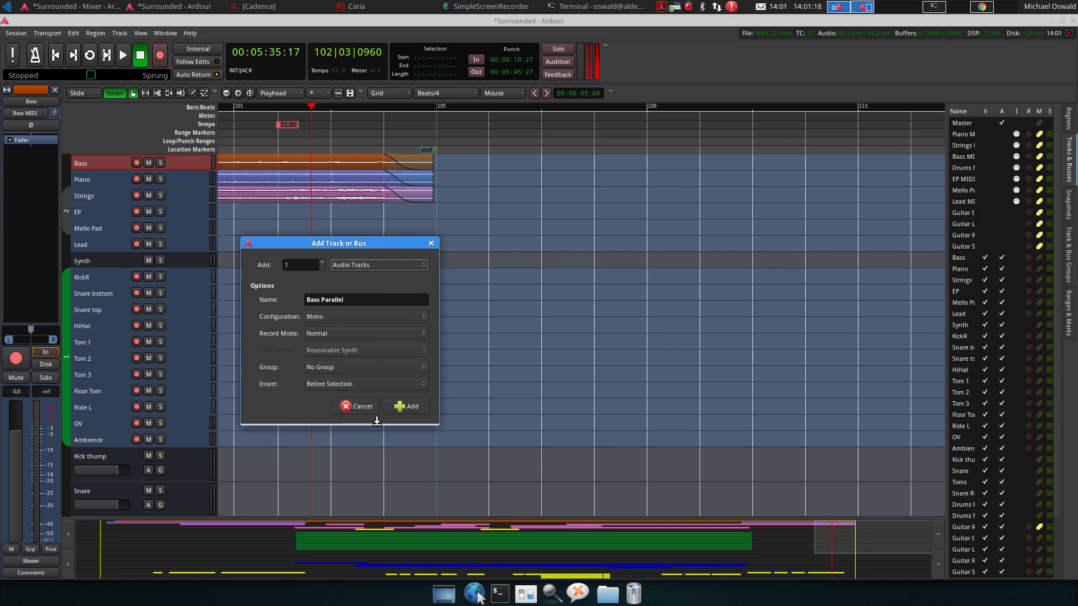
left_click(365, 382)
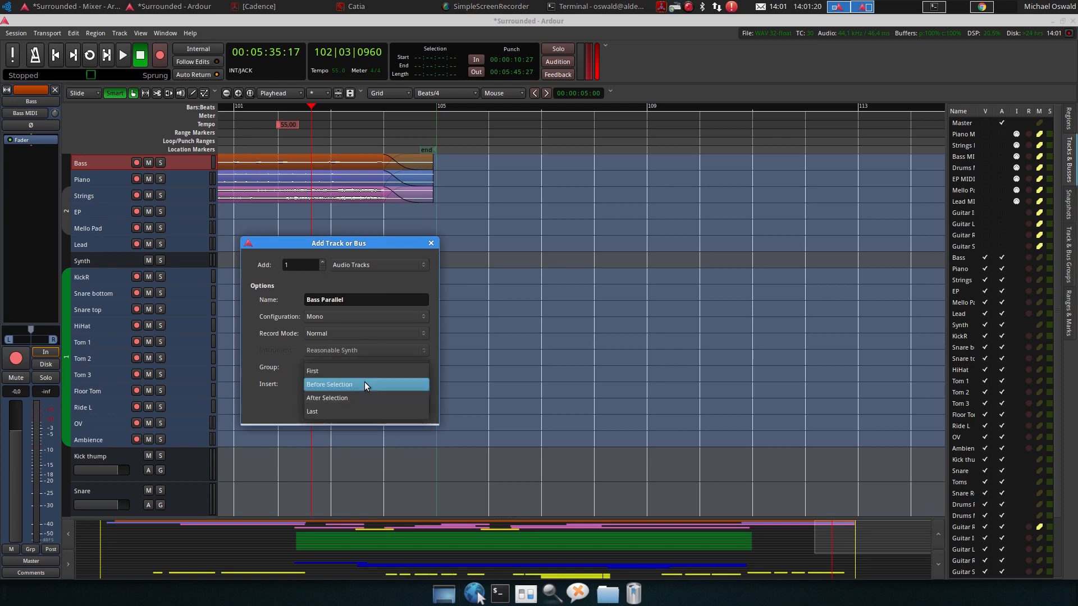
left_click(366, 395)
left_click(405, 407)
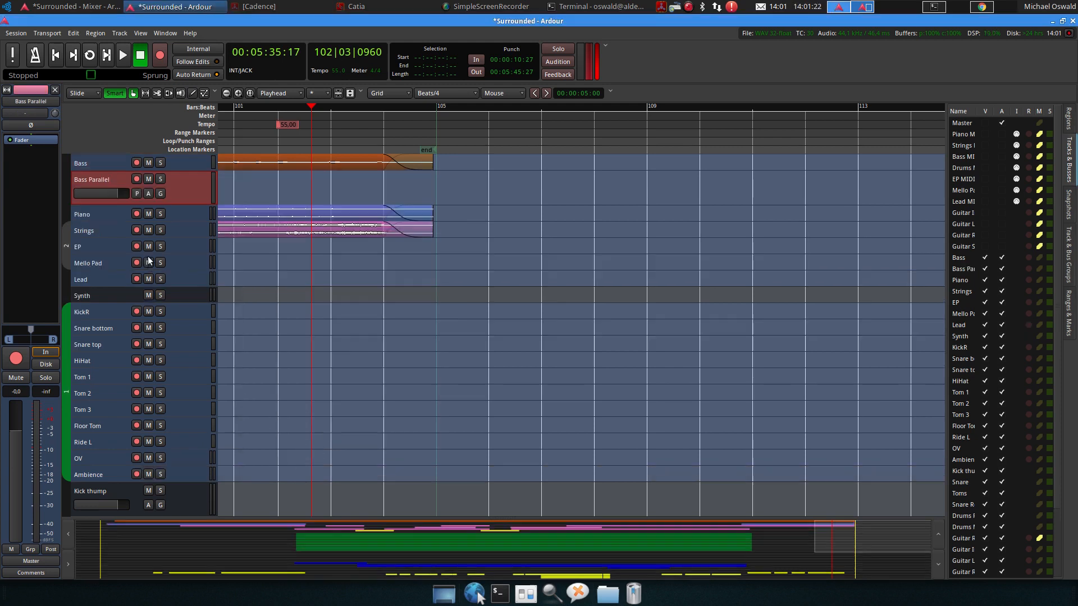
Load the Bass track's playlist into the Bass Parallel track and mute Bass Parallel
right_click(178, 188)
mouse_move(248, 311)
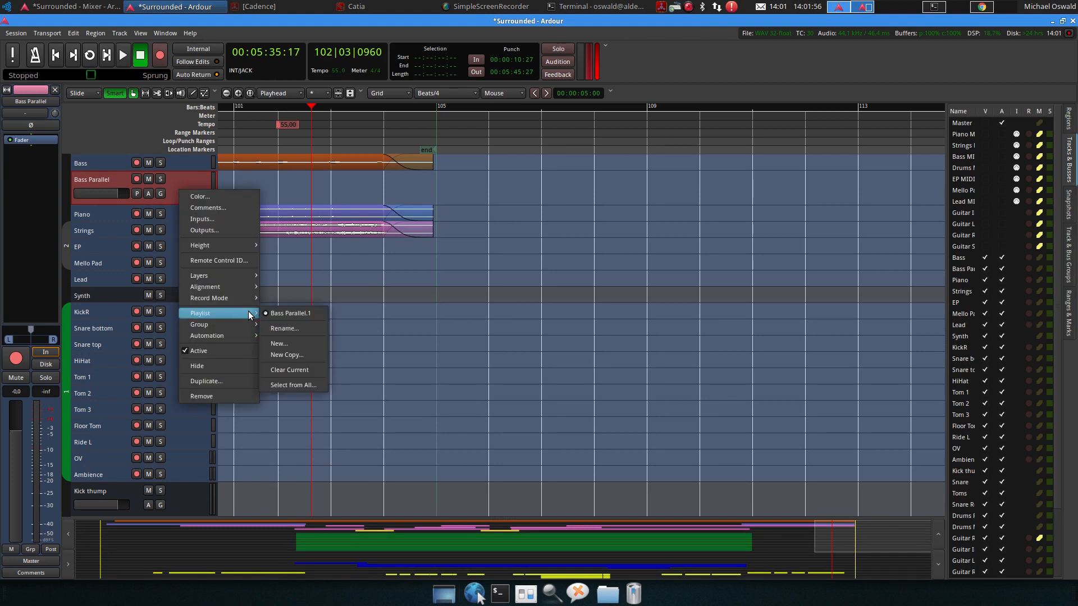
left_click(303, 386)
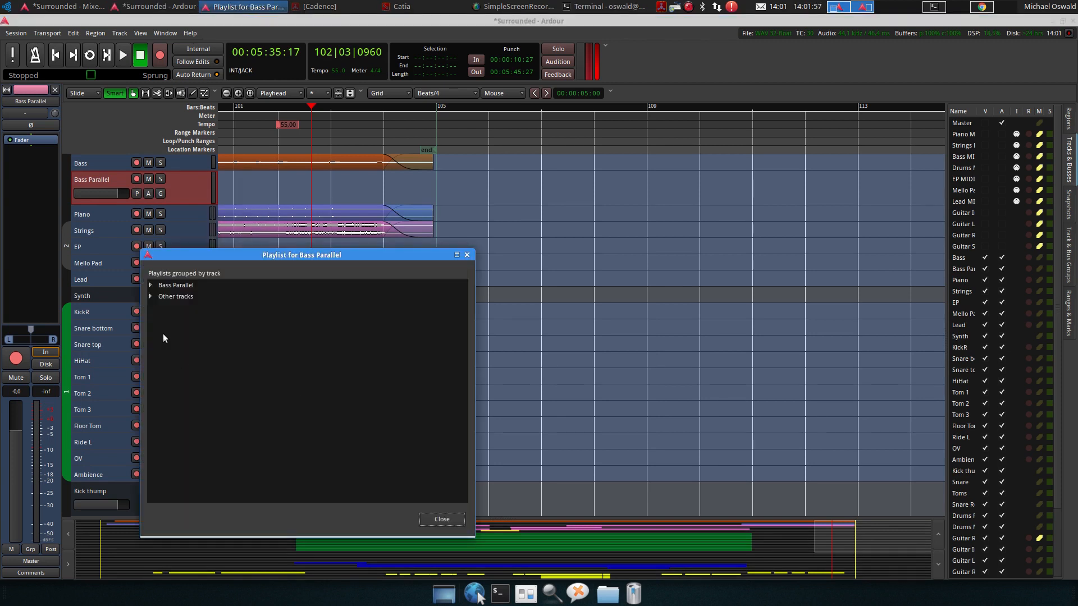
left_click(150, 297)
scroll(167, 386, "down", 3)
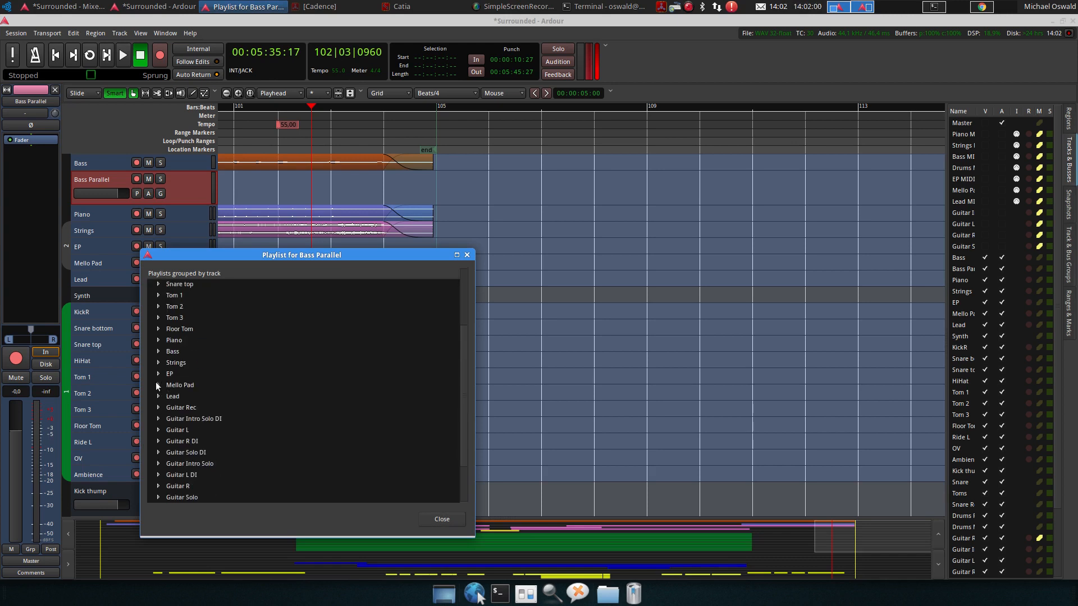
left_click(158, 352)
double_click(183, 363)
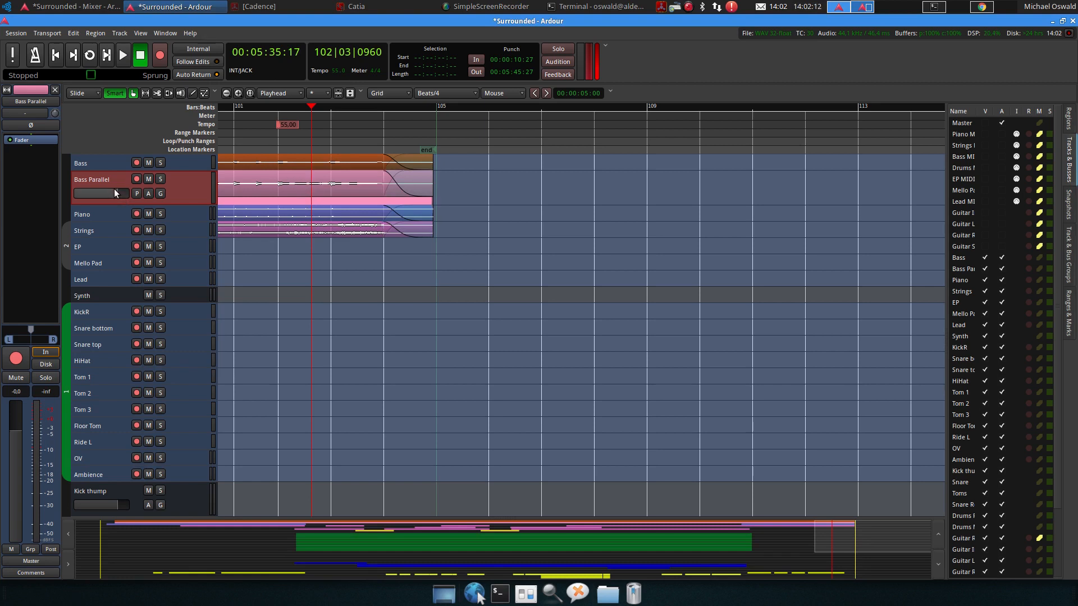
scroll(114, 195, "down", 2)
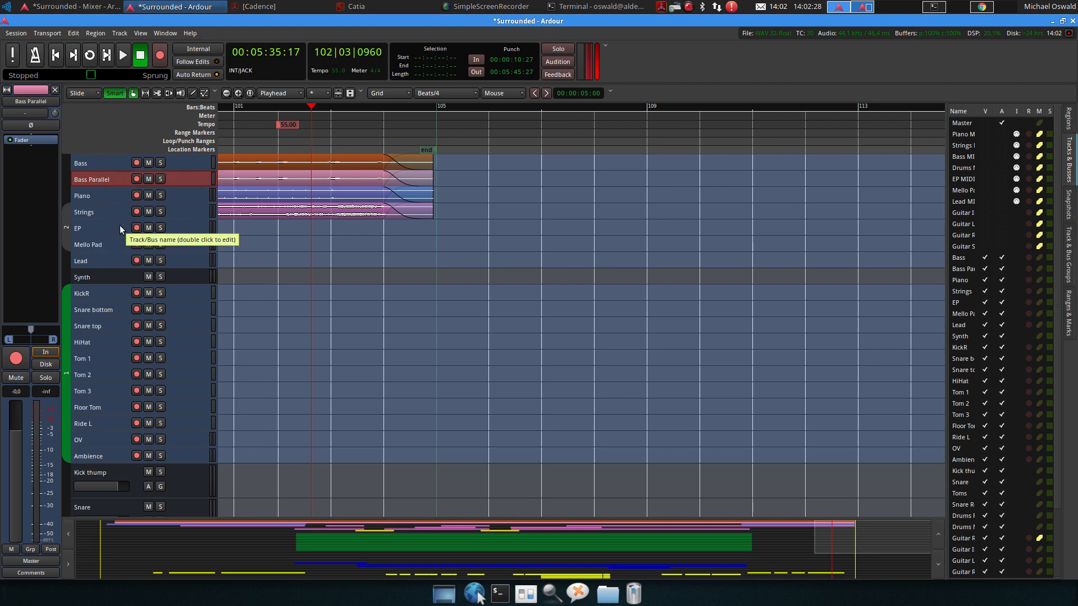
left_click(148, 179)
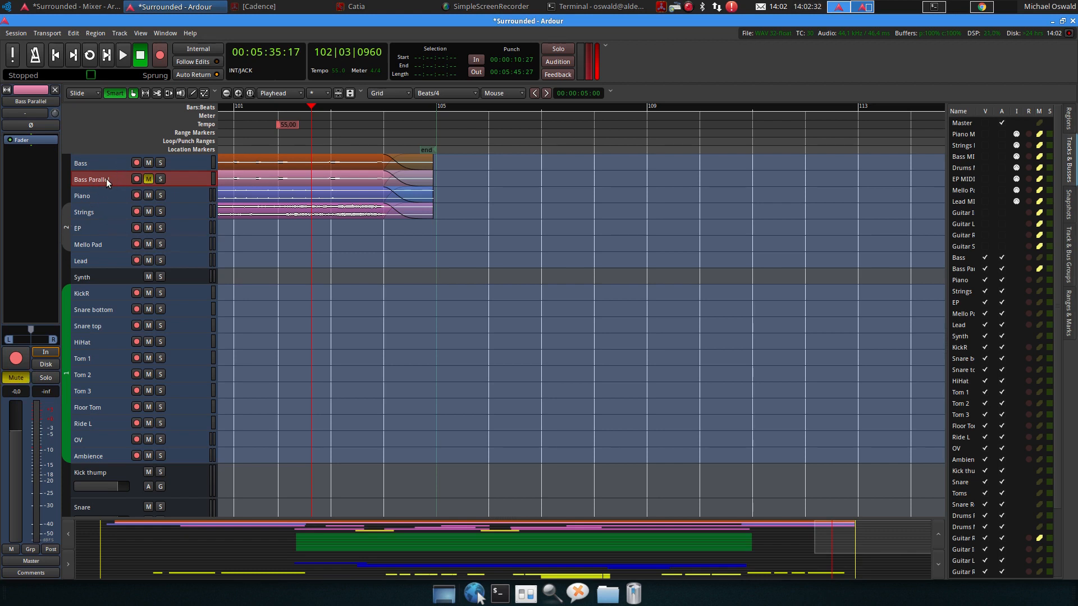
Connect the Strings track's outputs to the Synth bus inputs in the Audio Connection Manager
scroll(106, 180, "down", 5)
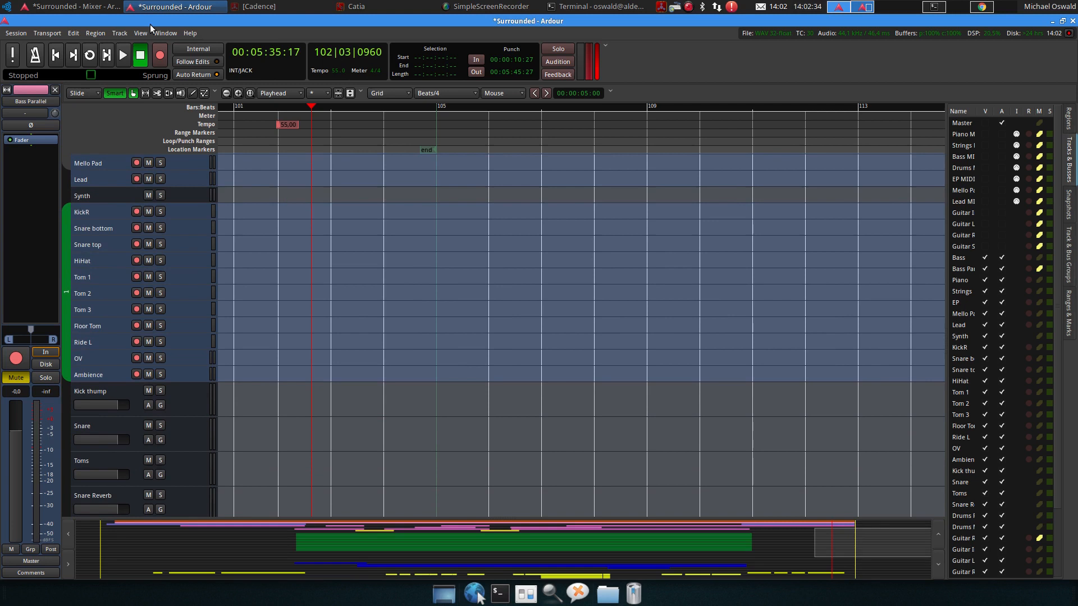
left_click(164, 33)
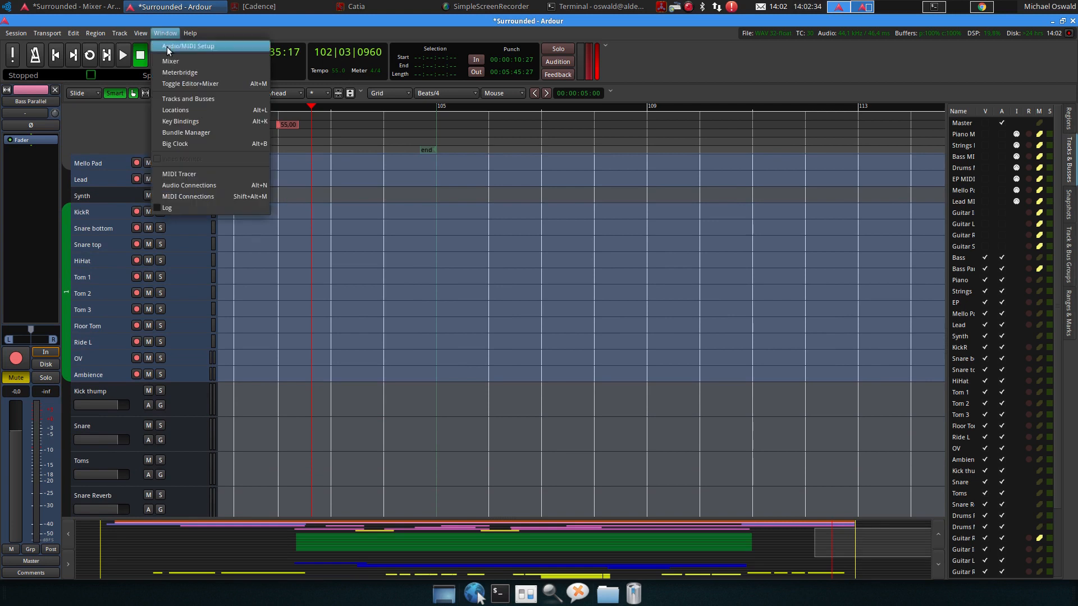
left_click(202, 185)
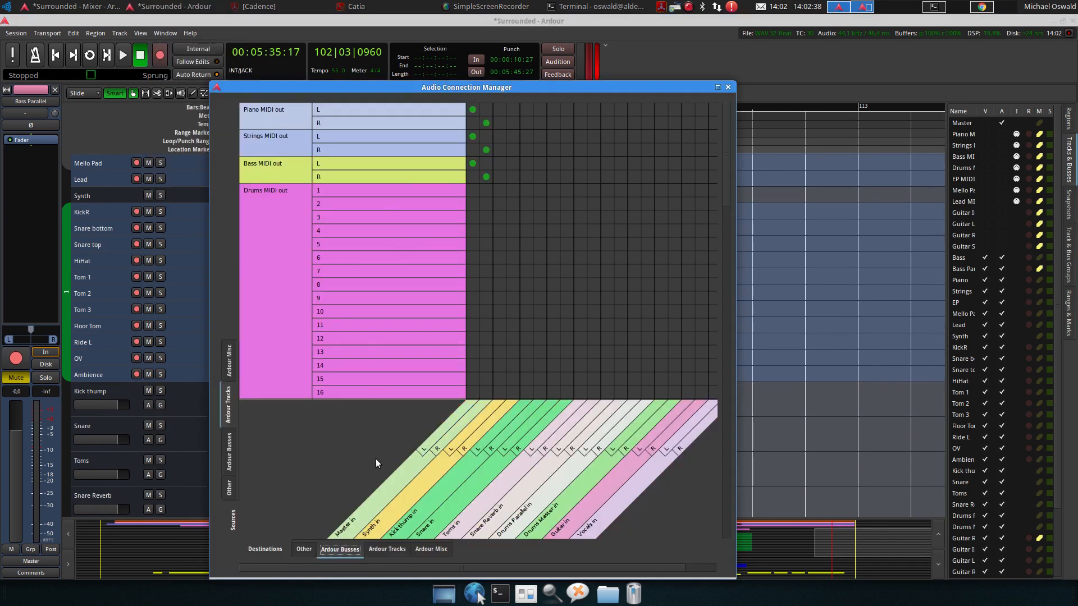
scroll(422, 275, "down", 3)
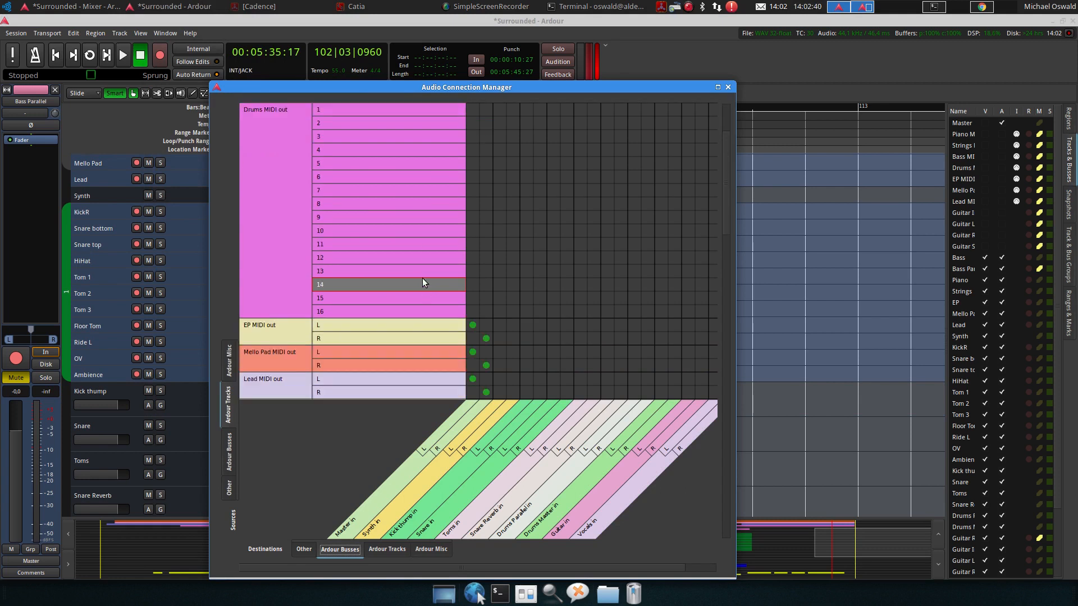
scroll(422, 278, "down", 5)
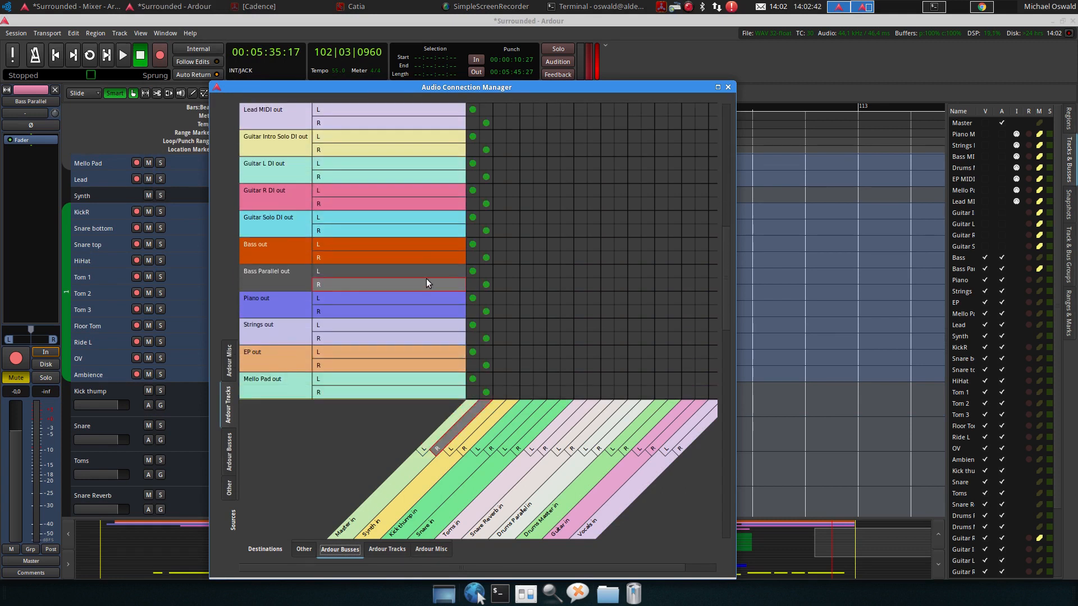
scroll(365, 312, "down", 1)
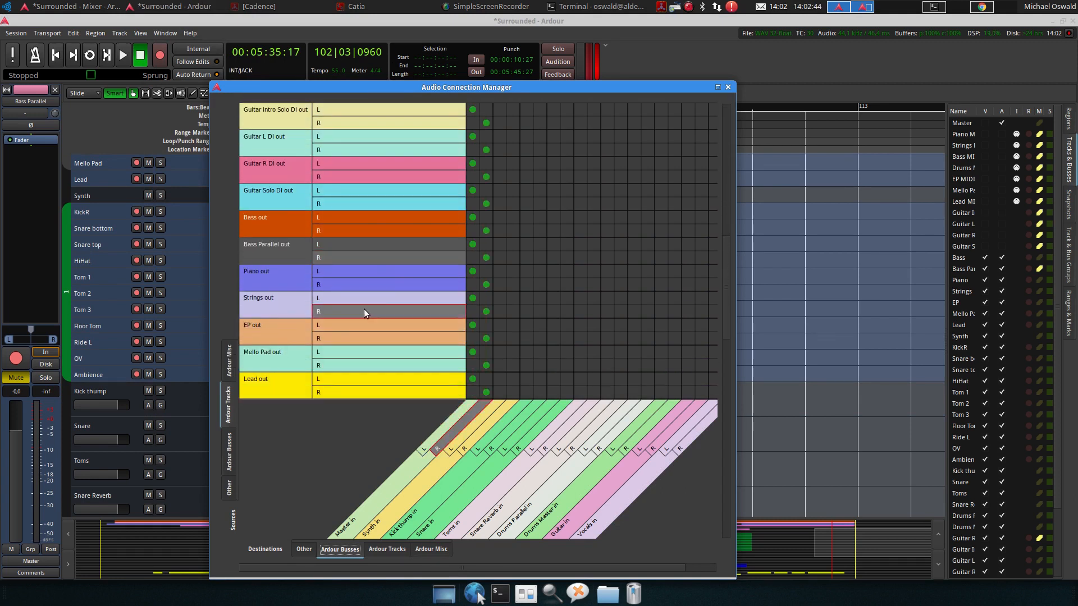
scroll(364, 310, "down", 1)
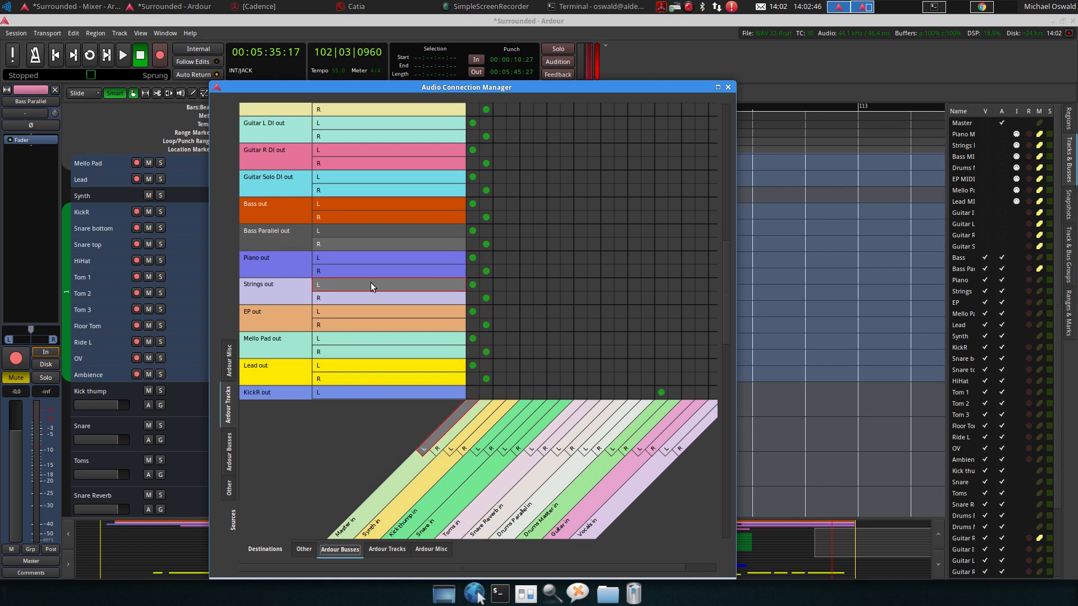
scroll(371, 282, "down", 1)
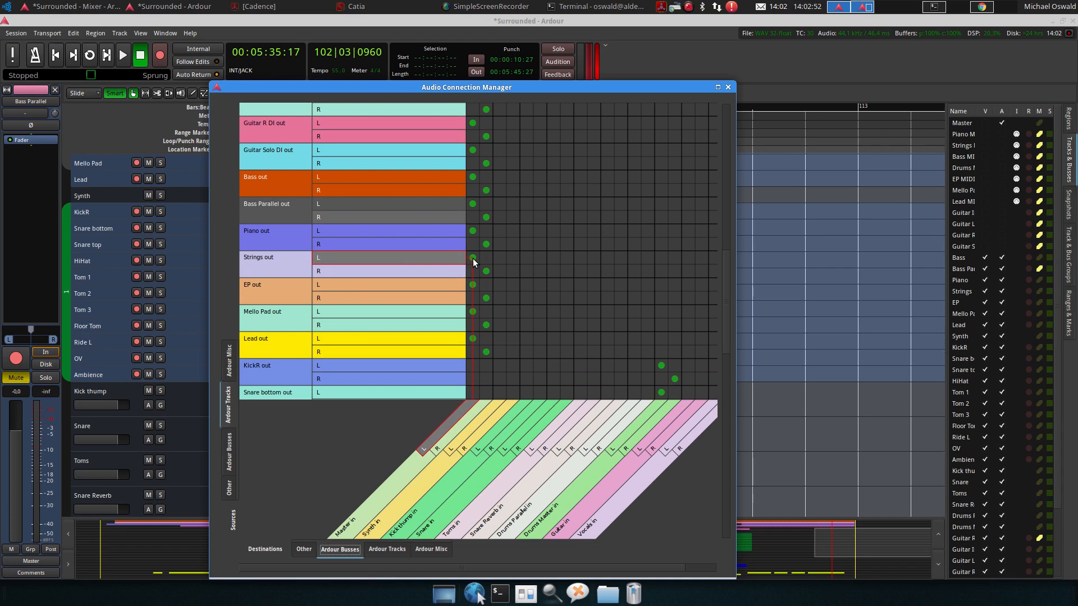
left_click(499, 256)
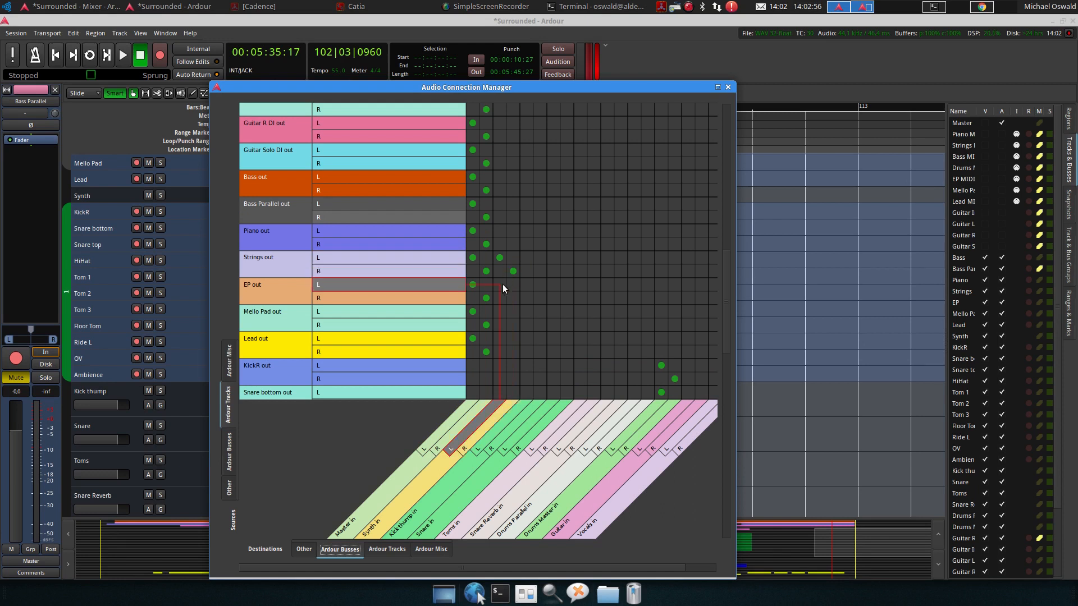
Connect the Mello Pad and Lead outputs to the Synth bus, and disconnect Strings, EP, Mello Pad and Lead from the Master bus
left_click(500, 310)
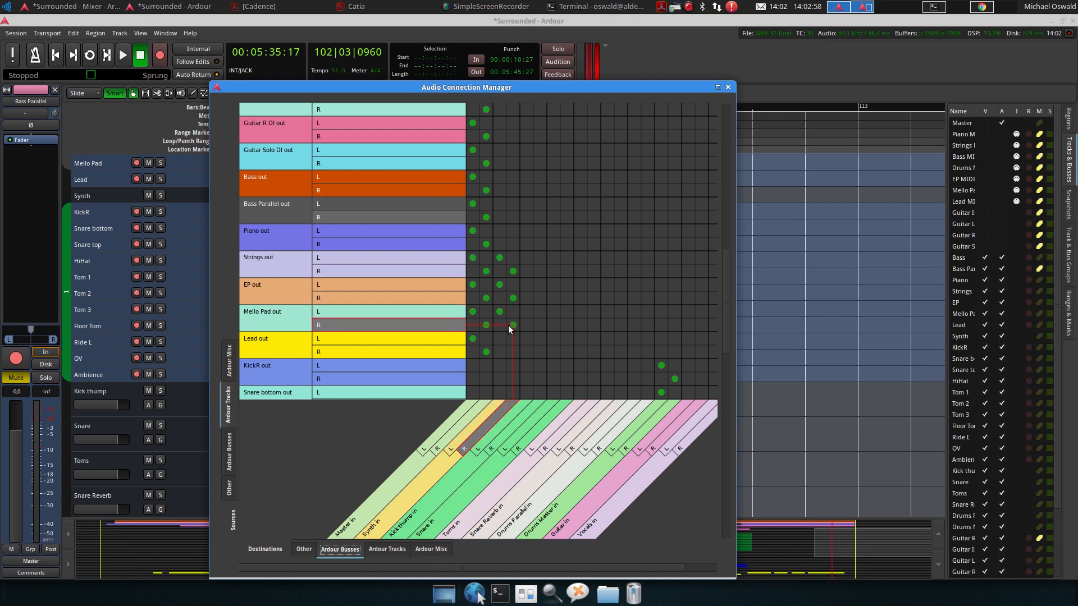
left_click(500, 338)
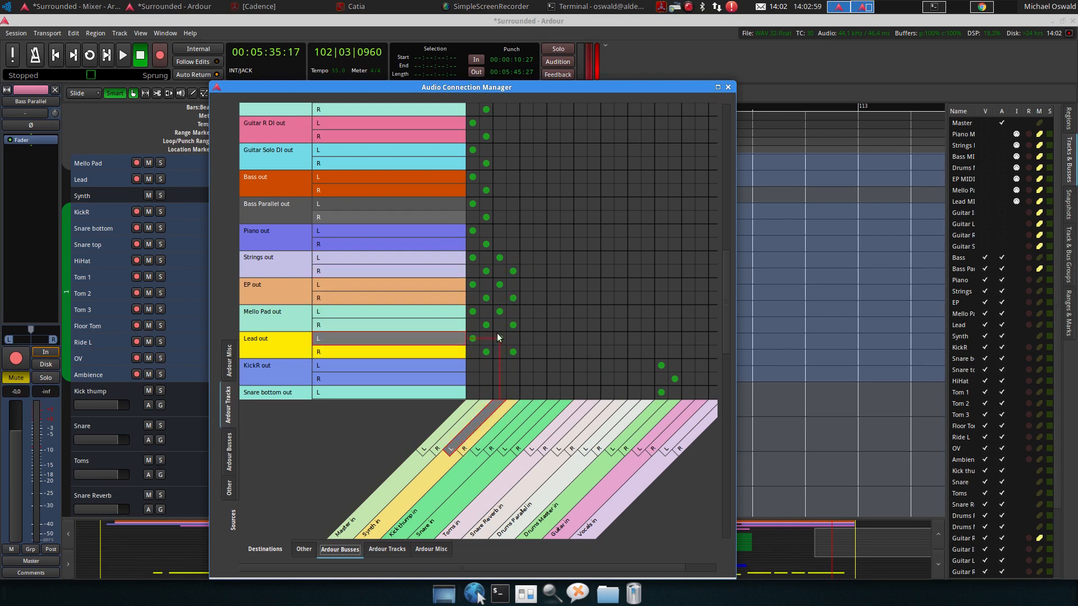
left_click(472, 258)
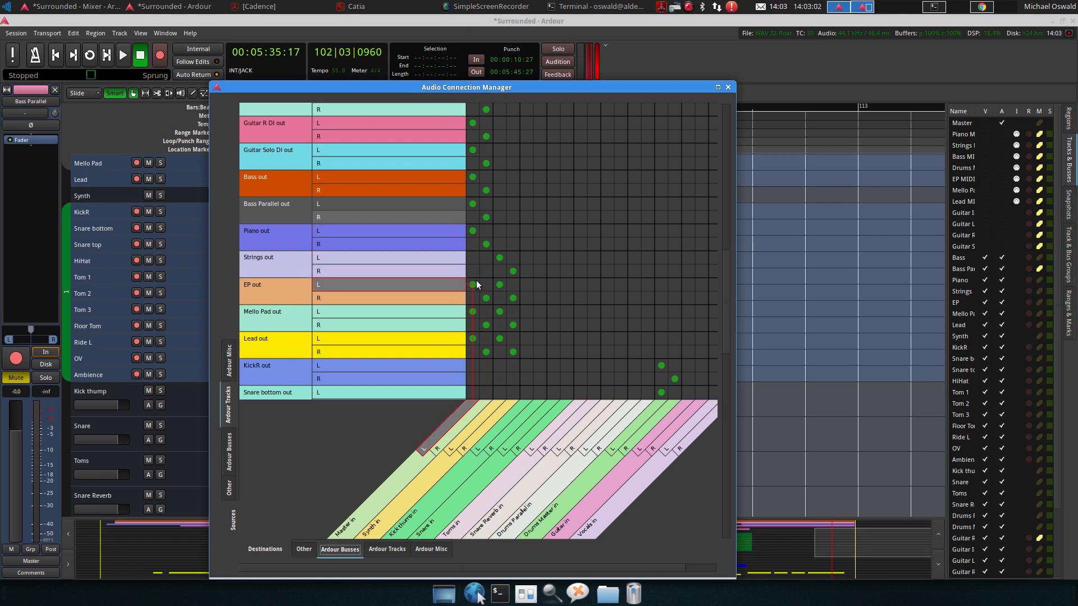
left_click(485, 300)
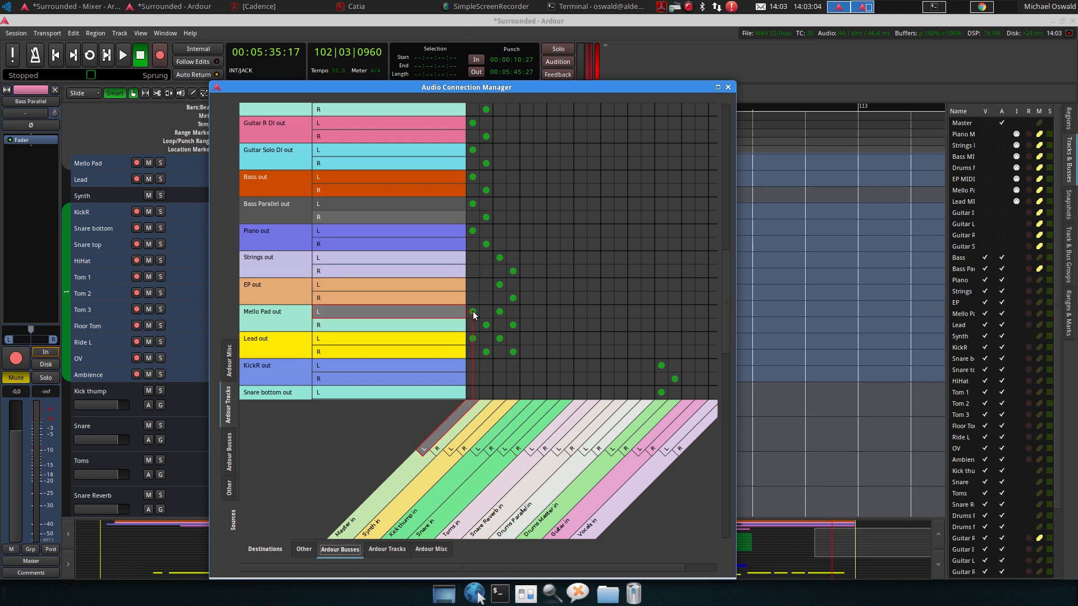
left_click(473, 311)
left_click(474, 338)
left_click(485, 352)
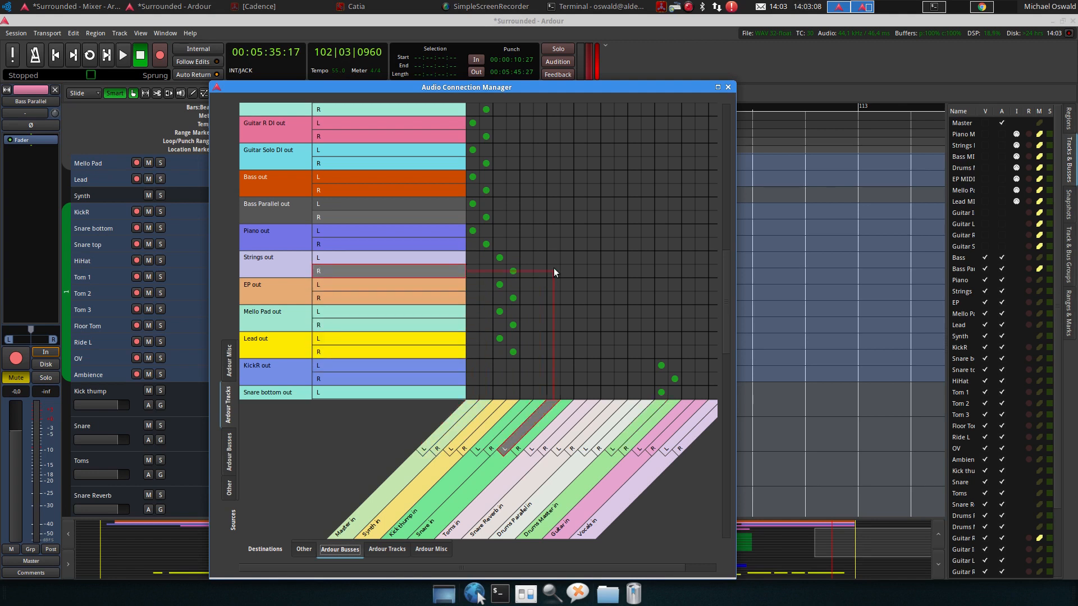
Connect the KickR track's outputs to the Kick thump bus inputs
scroll(554, 259, "down", 5)
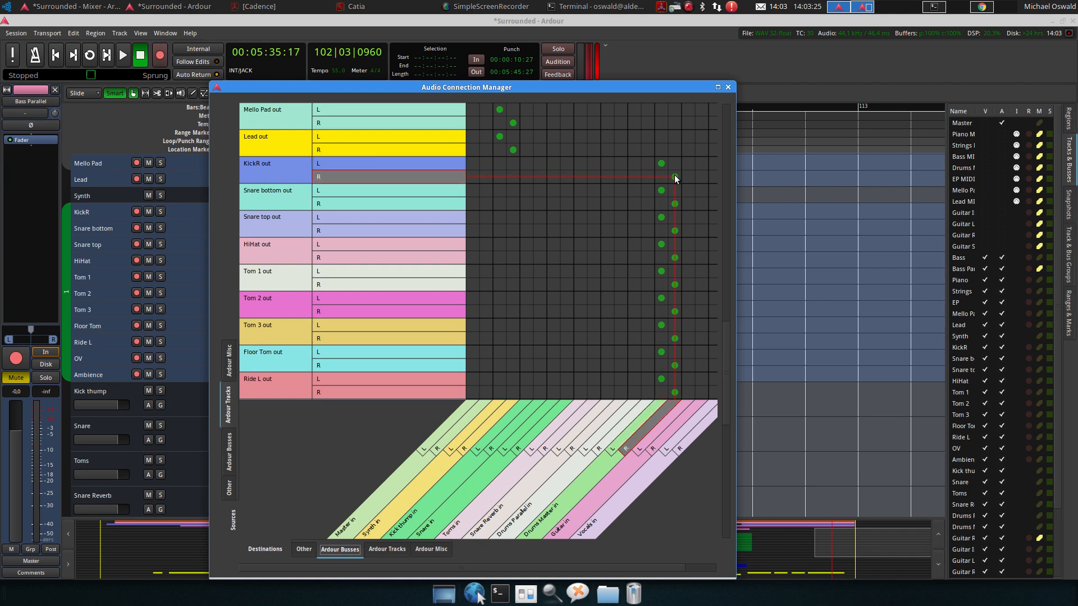
left_click(530, 163)
left_click(536, 176)
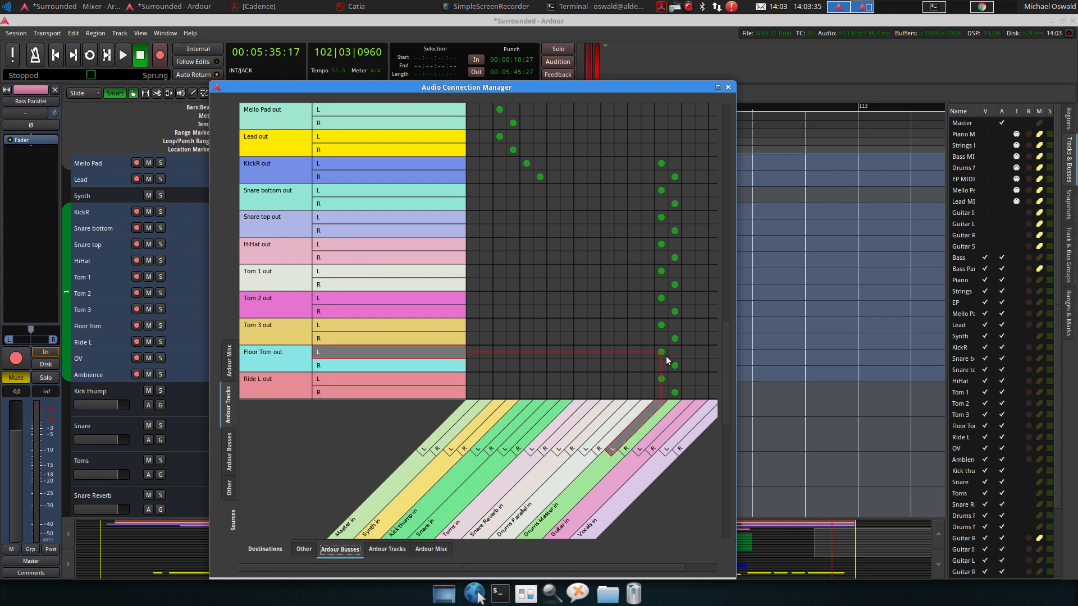
Disconnect the Snare bottom and Snare top outputs from the Drums Master bus
left_click(661, 190)
left_click(674, 204)
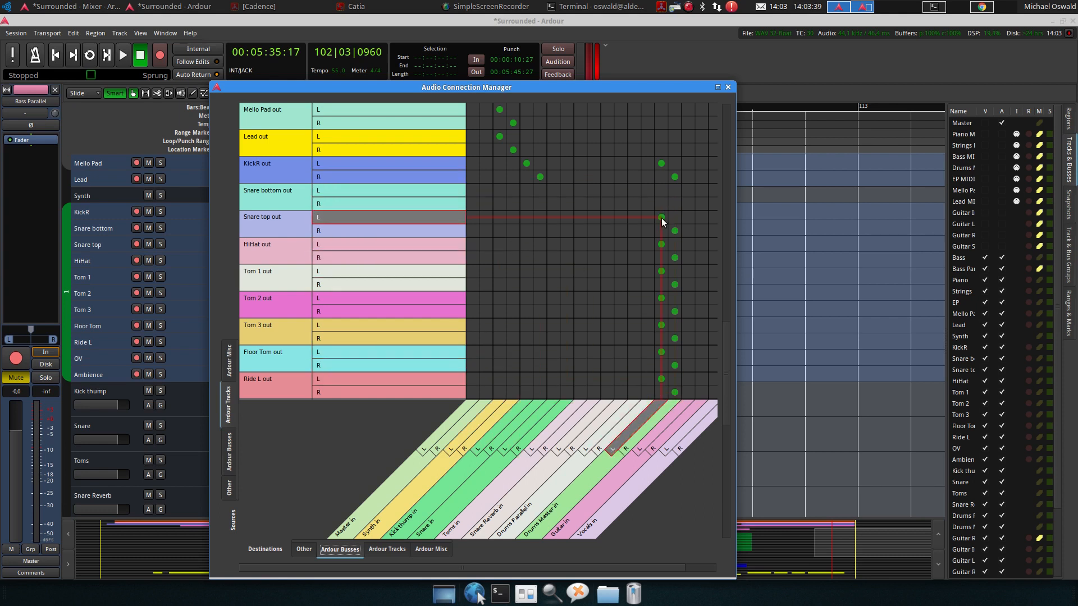
left_click(662, 218)
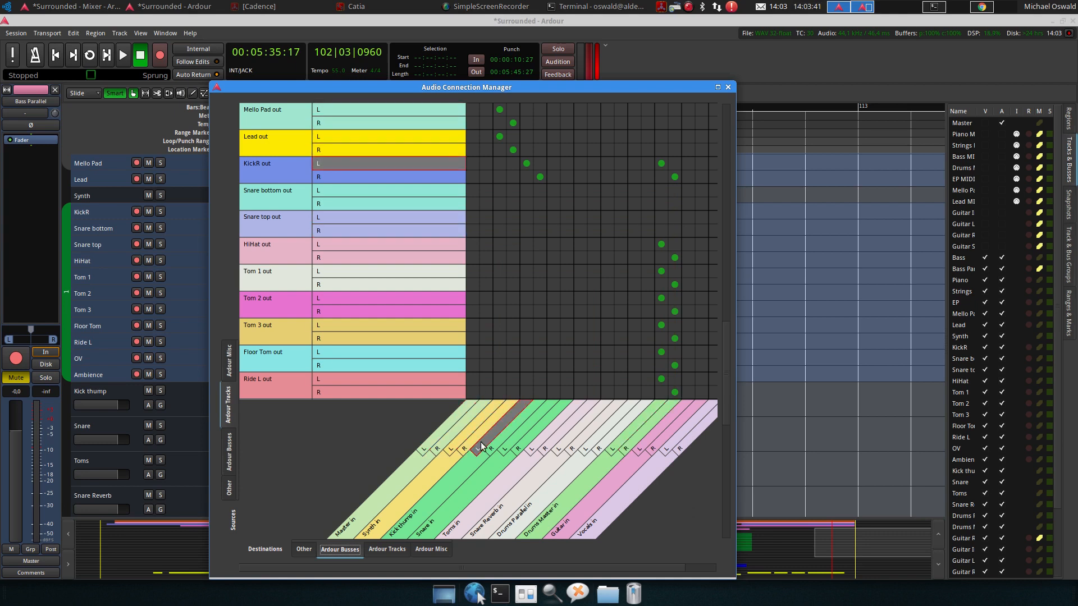
Connect the Snare bottom and Snare top outputs to the Snare bus inputs
left_click(554, 190)
left_click(567, 204)
left_click(554, 218)
left_click(567, 231)
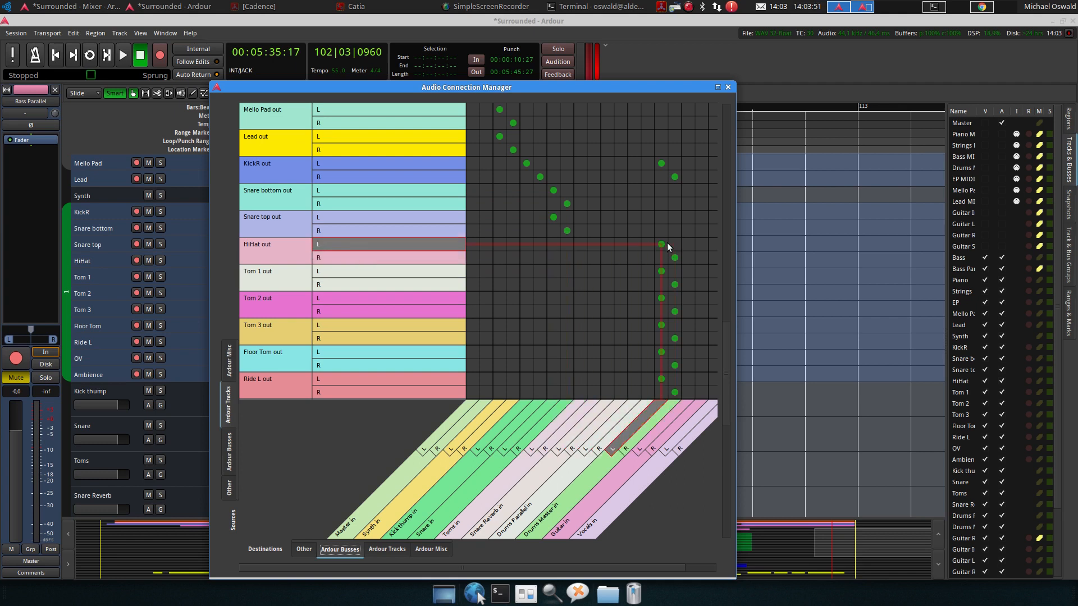
Connect the Tom 1, Tom 2, Tom 3 and Floor Tom outputs to the Toms bus inputs
left_click(575, 271)
left_click(588, 285)
left_click(581, 298)
left_click(590, 310)
left_click(581, 324)
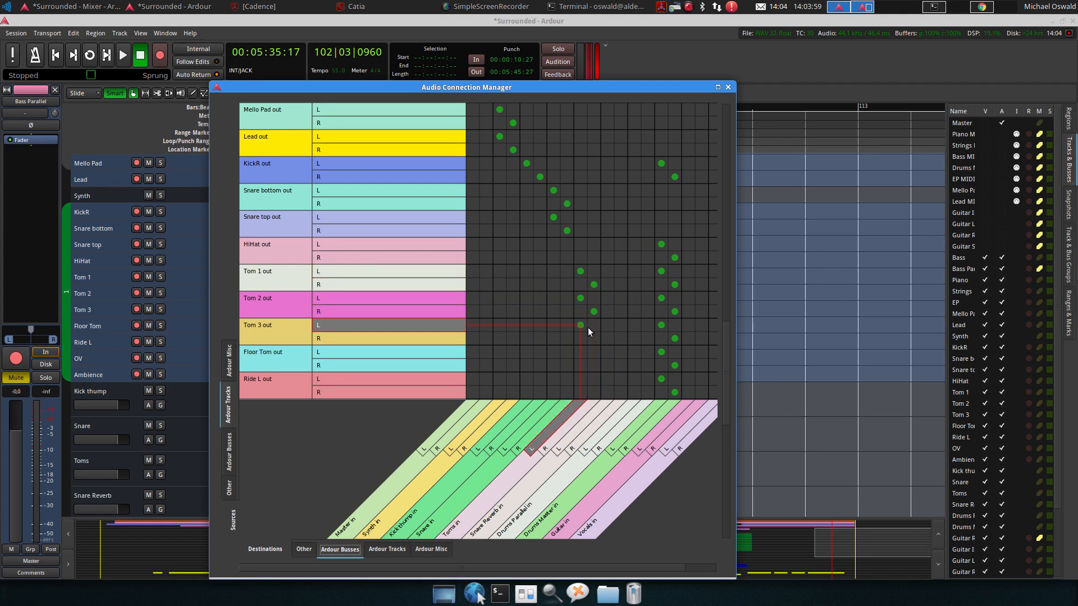
left_click(591, 338)
left_click(580, 352)
left_click(594, 365)
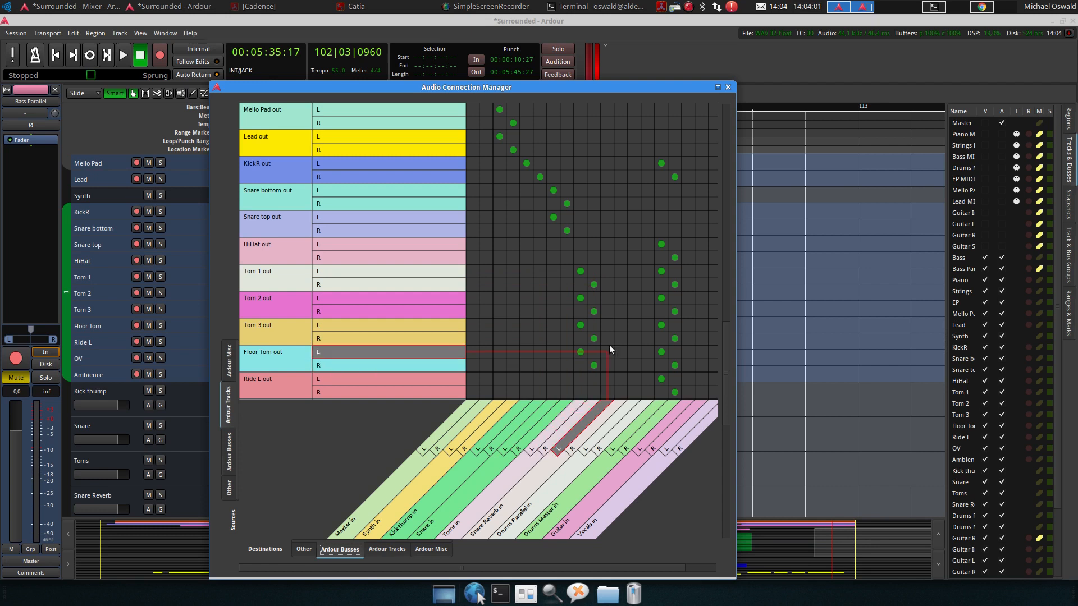
Disconnect the Tom 1, Tom 2, Tom 3 and Floor Tom outputs from the Drums Master bus
left_click(674, 284)
left_click(661, 299)
left_click(675, 312)
left_click(661, 325)
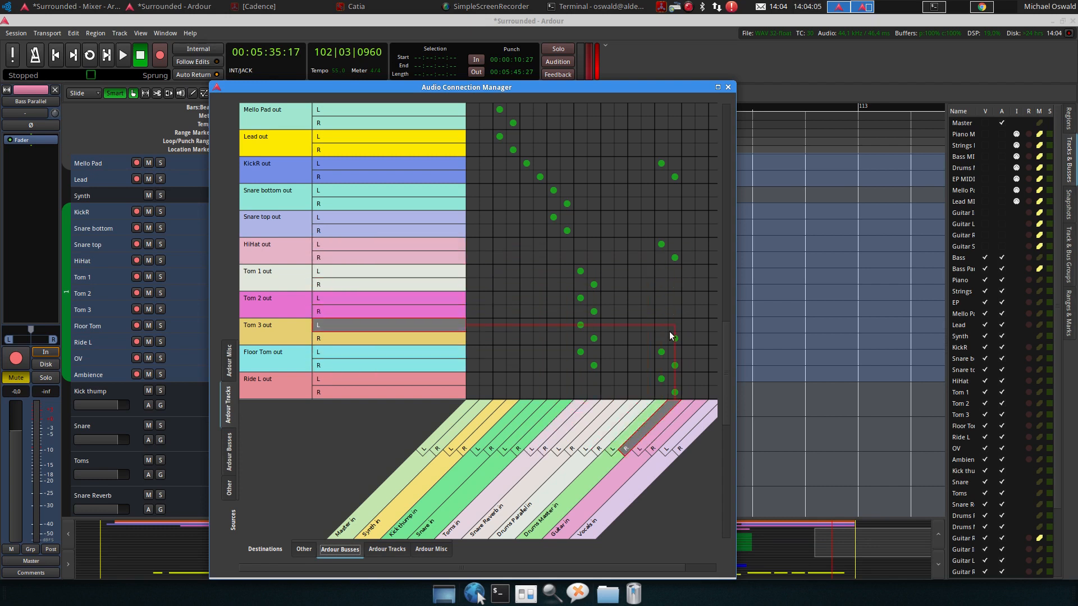
left_click(675, 339)
left_click(673, 364)
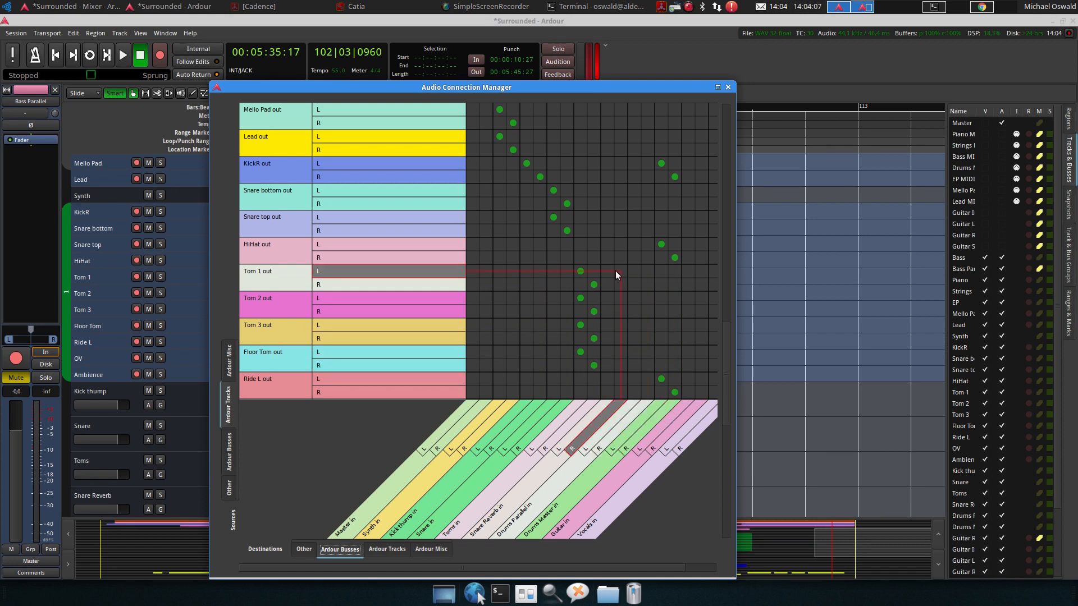
Reroute the Kick thump bus output from the Master bus to the Drums Master bus among the Ardour Busses sources
scroll(612, 264, "down", 4)
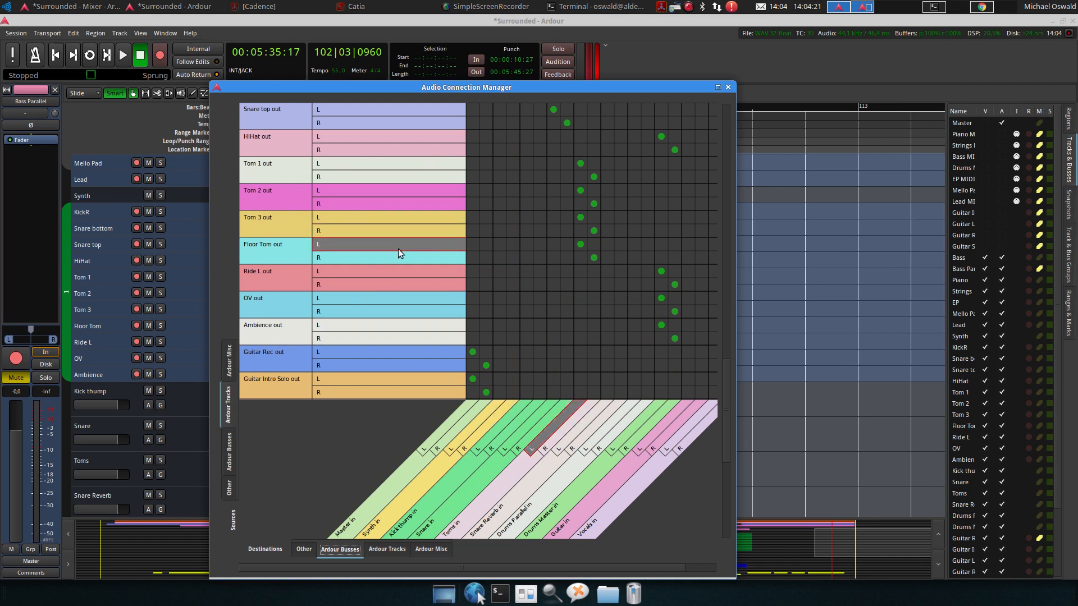
left_click(230, 447)
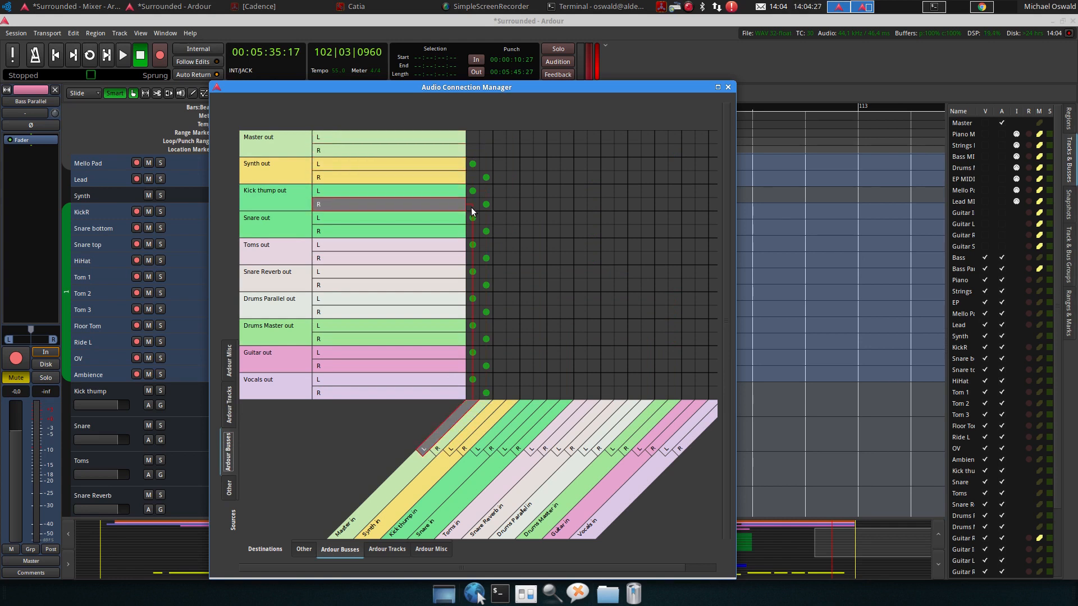
left_click(473, 193)
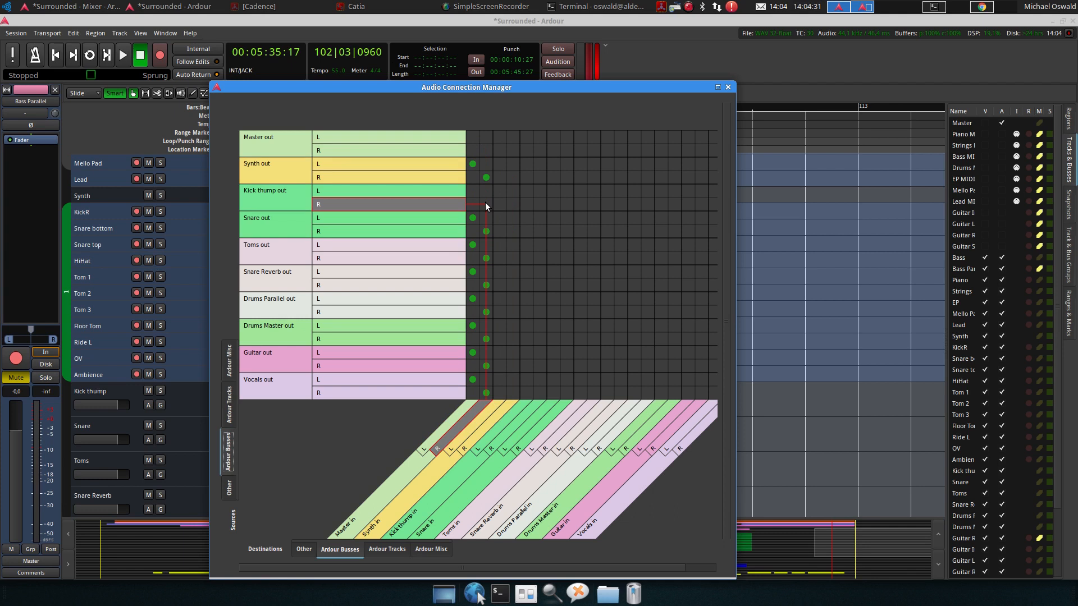
left_click(661, 191)
left_click(675, 204)
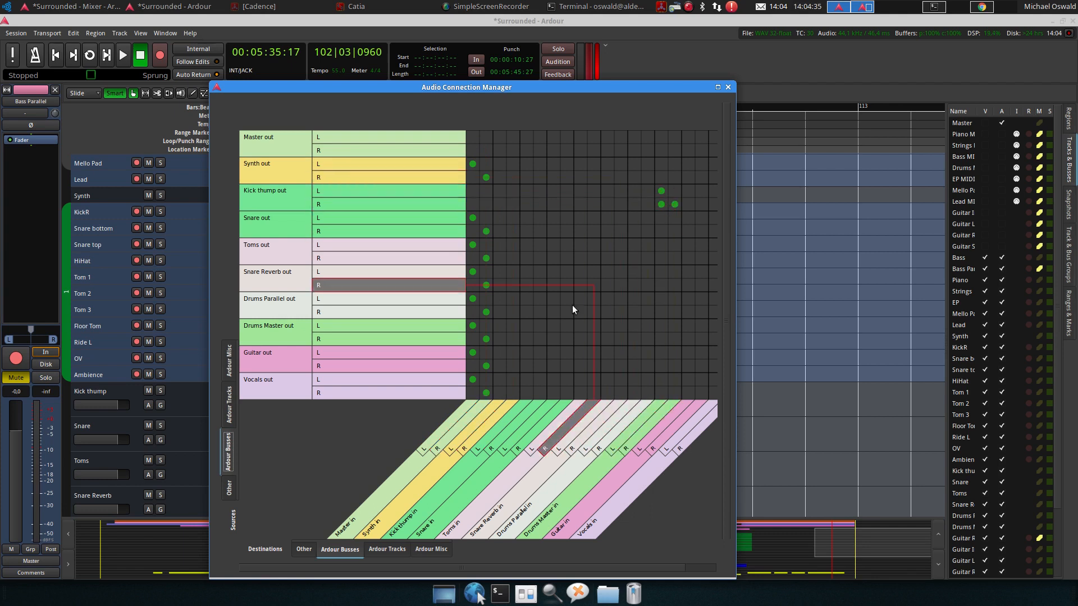
left_click(661, 205)
left_click(658, 207)
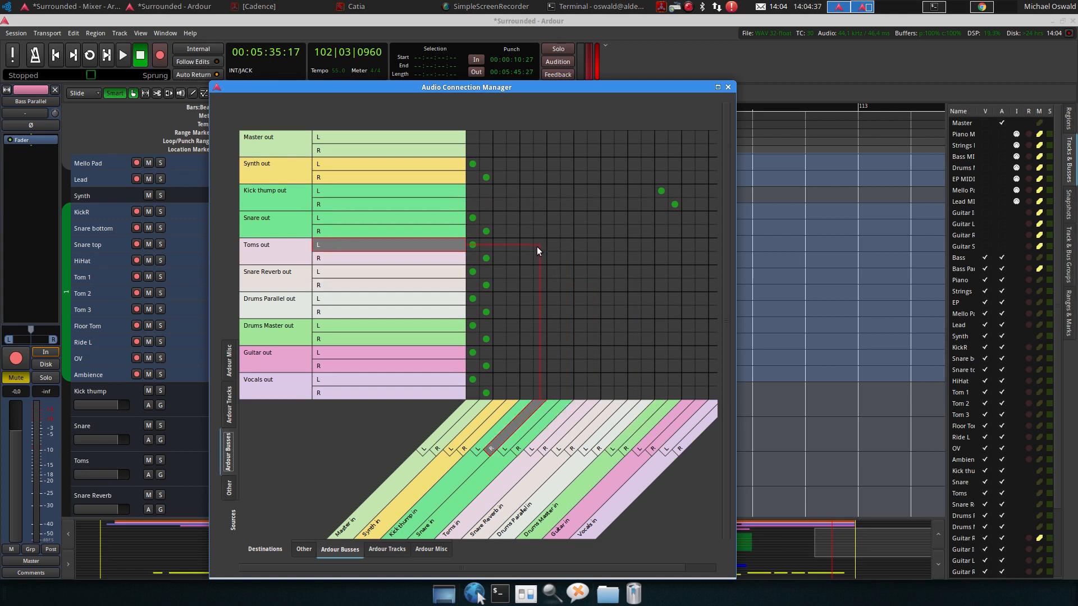
Reroute the Snare and Toms bus outputs from the Master bus to the Drums Master bus
left_click(661, 218)
left_click(675, 231)
left_click(472, 245)
left_click(487, 258)
left_click(661, 244)
left_click(674, 257)
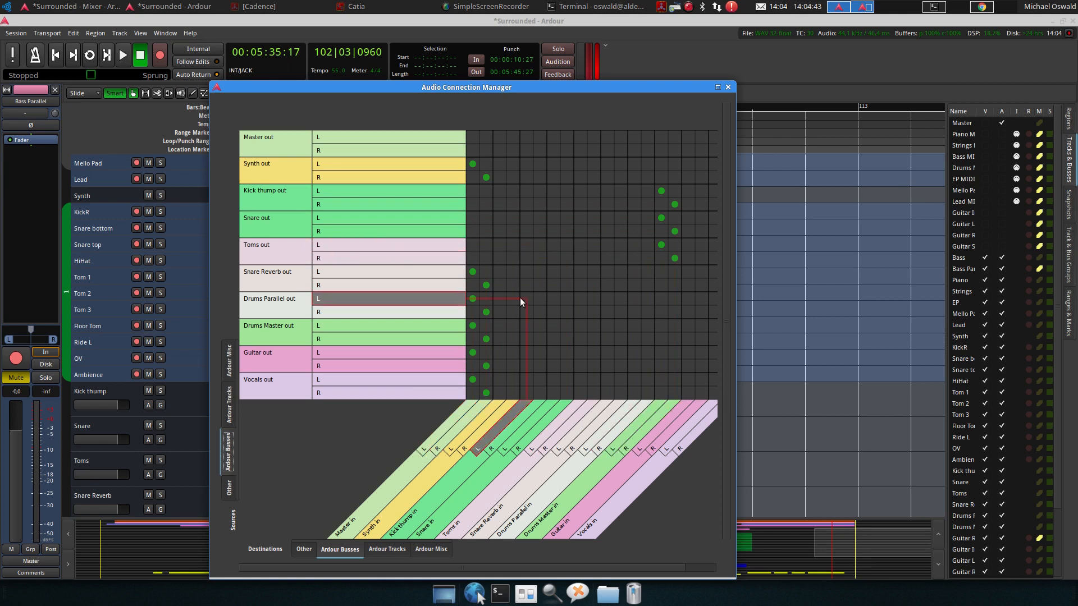
Reroute the Snare Reverb and Drums Parallel bus outputs from the Master bus to the Drums Master bus
left_click(472, 273)
left_click(486, 285)
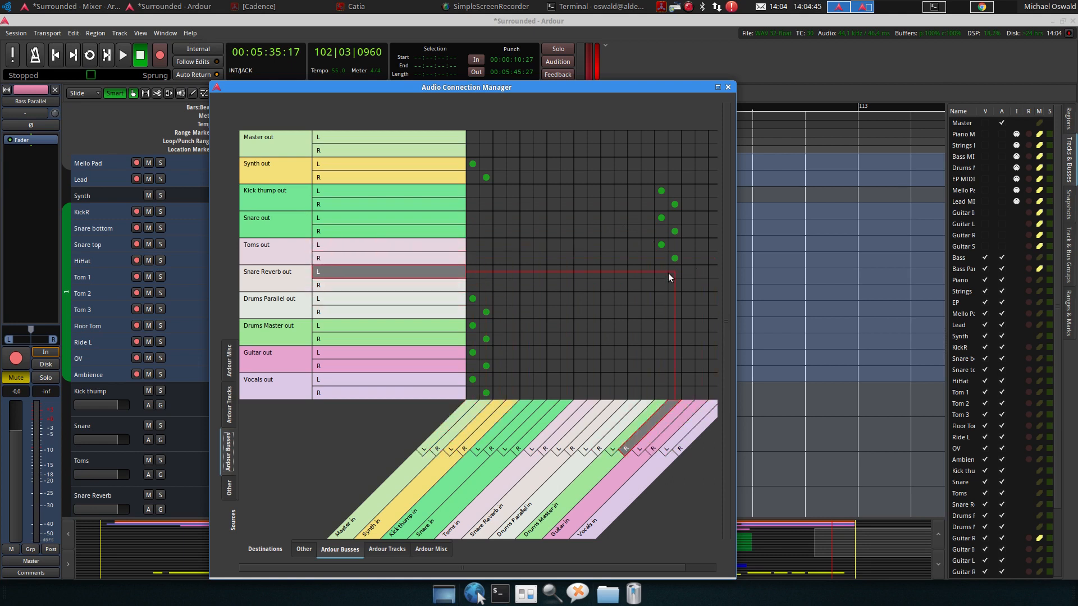
left_click(661, 271)
left_click(674, 285)
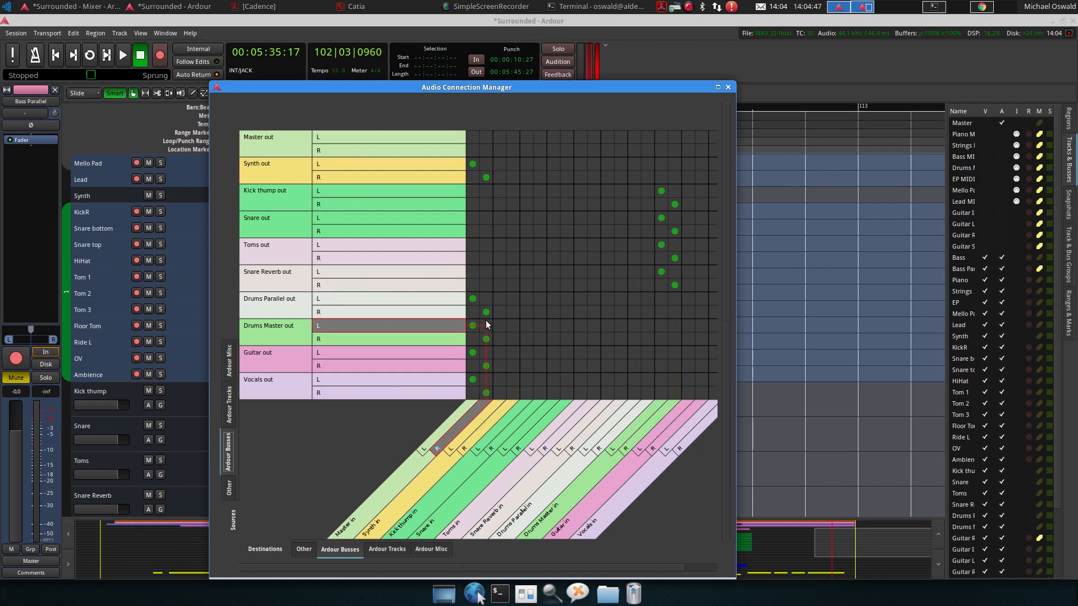
left_click(473, 298)
left_click(485, 312)
left_click(661, 297)
left_click(670, 312)
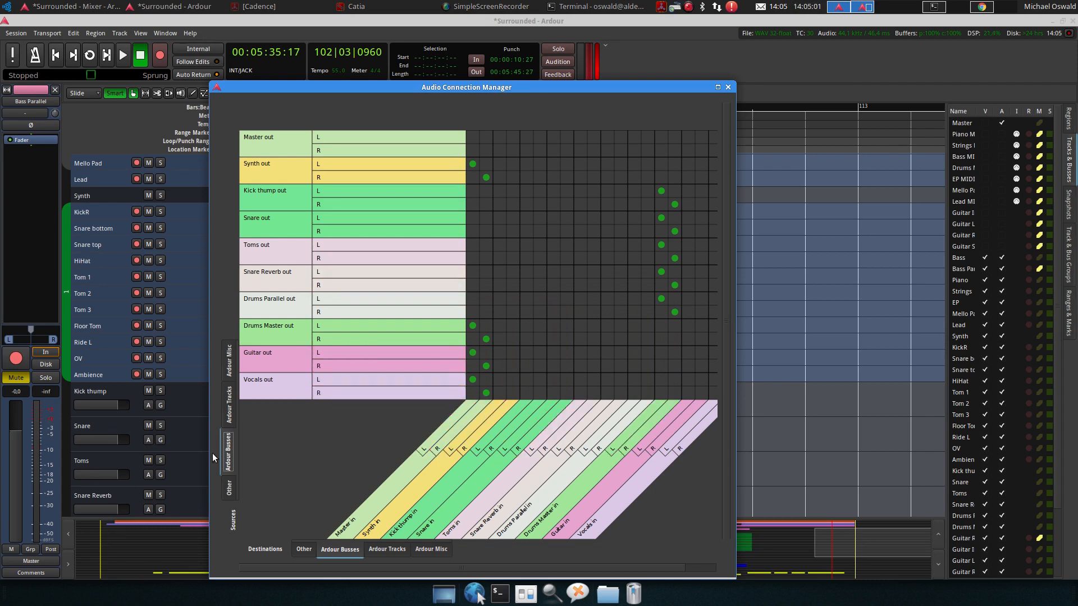
Reroute the Guitar Rec track output from the Master bus to the Guitar bus among the Ardour Tracks sources
left_click(229, 413)
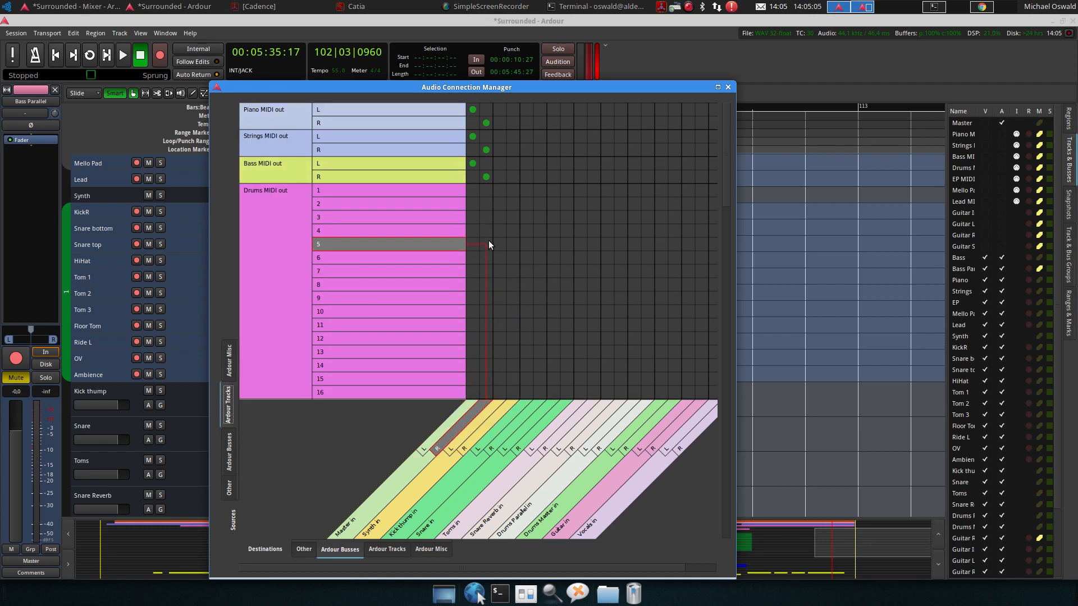
scroll(488, 244, "down", 5)
scroll(488, 251, "down", 10)
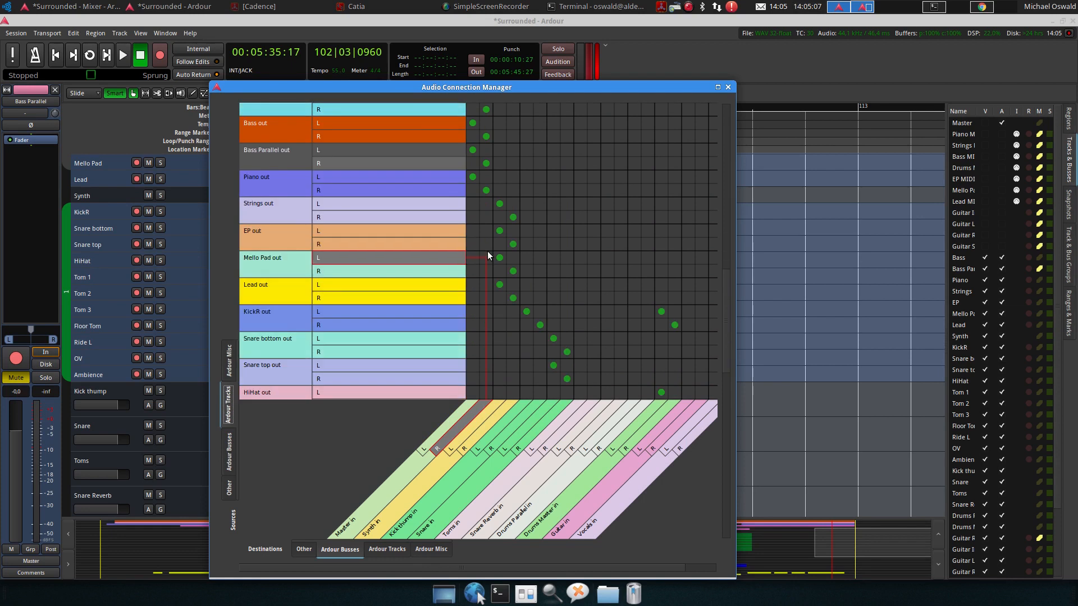
scroll(489, 254, "down", 9)
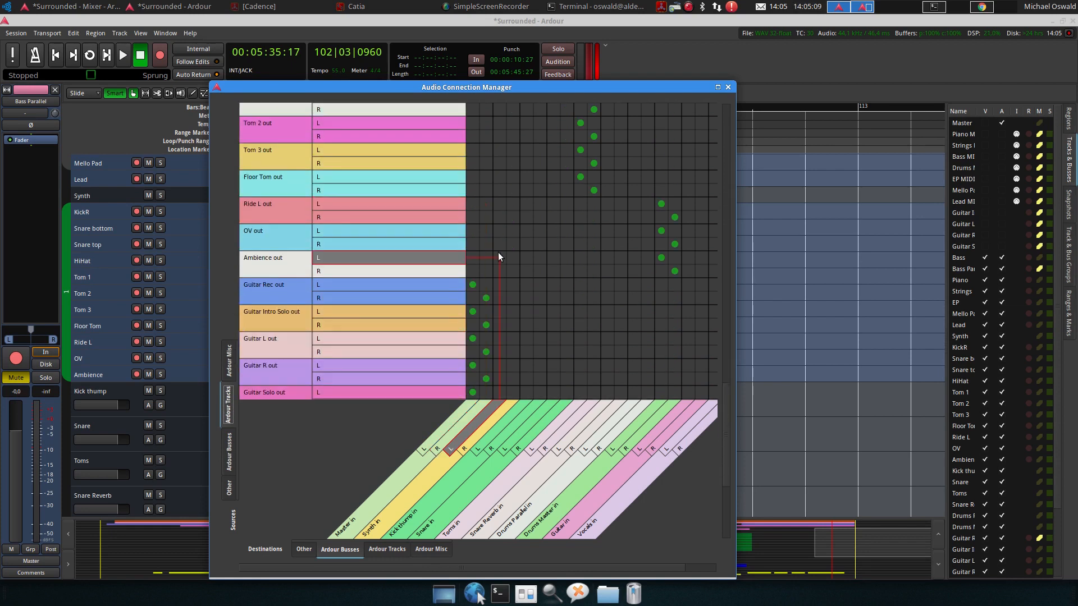
scroll(498, 254, "down", 1)
scroll(497, 252, "down", 2)
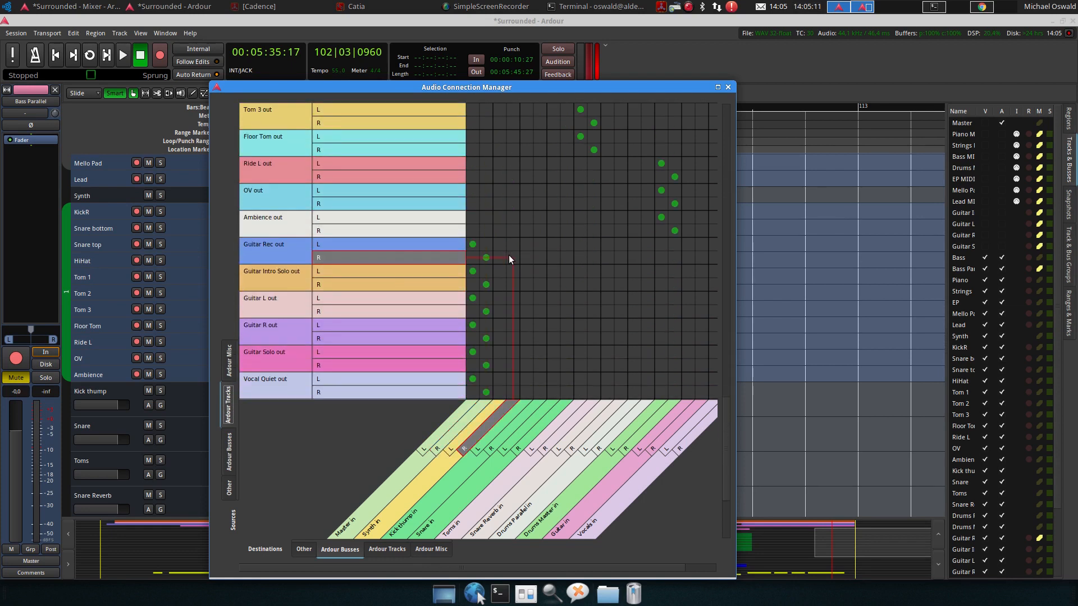
scroll(509, 256, "down", 2)
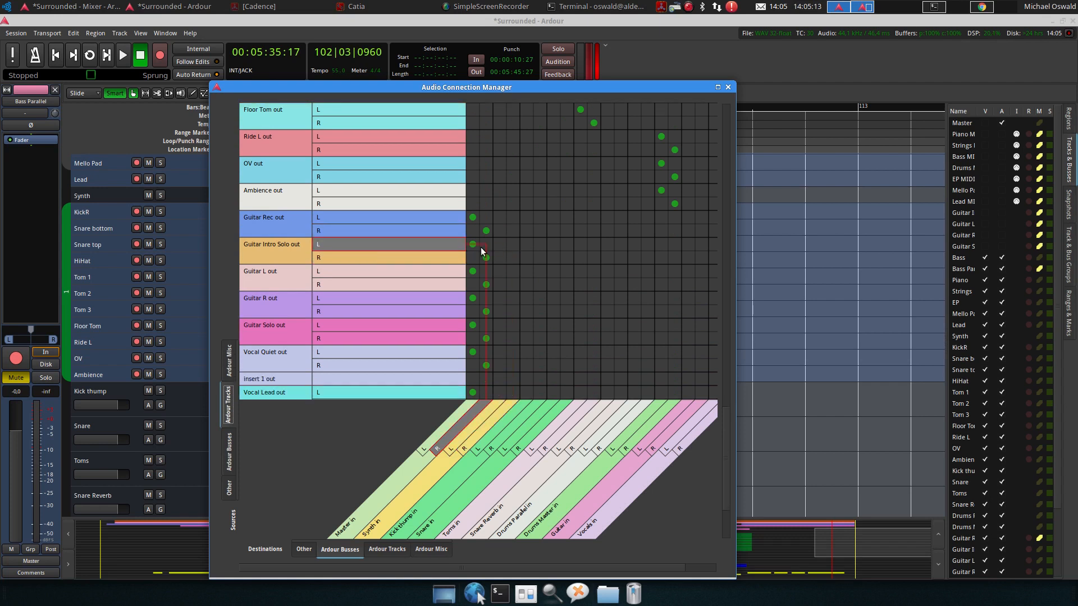
left_click(473, 217)
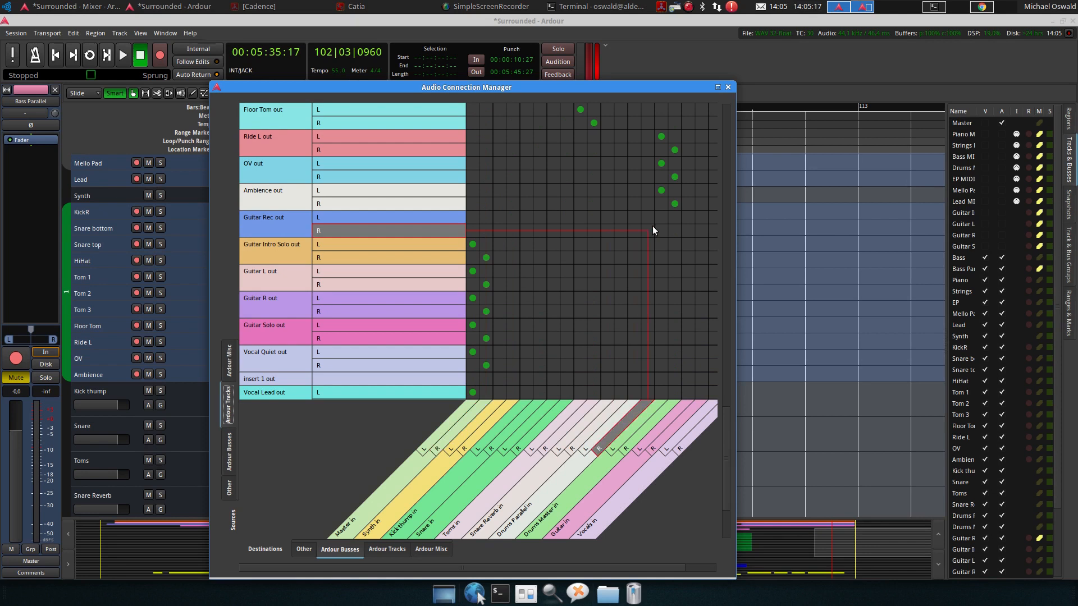
left_click(688, 217)
left_click(700, 231)
Connect the Guitar Intro Solo, Guitar L, Guitar R and Guitar Solo outputs to the Guitar bus inputs
left_click(687, 244)
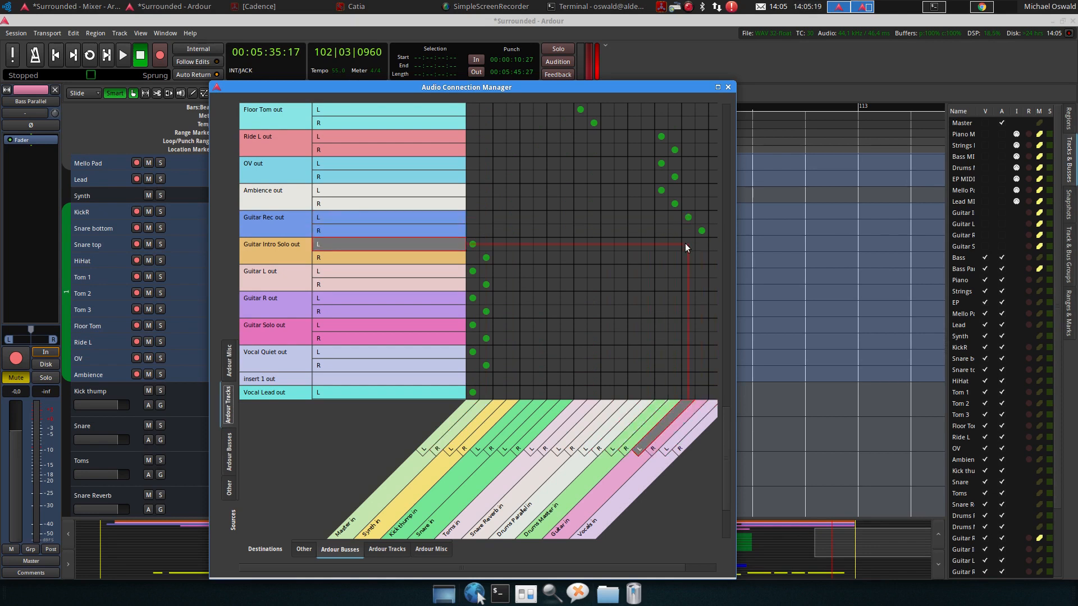
left_click(701, 257)
left_click(688, 271)
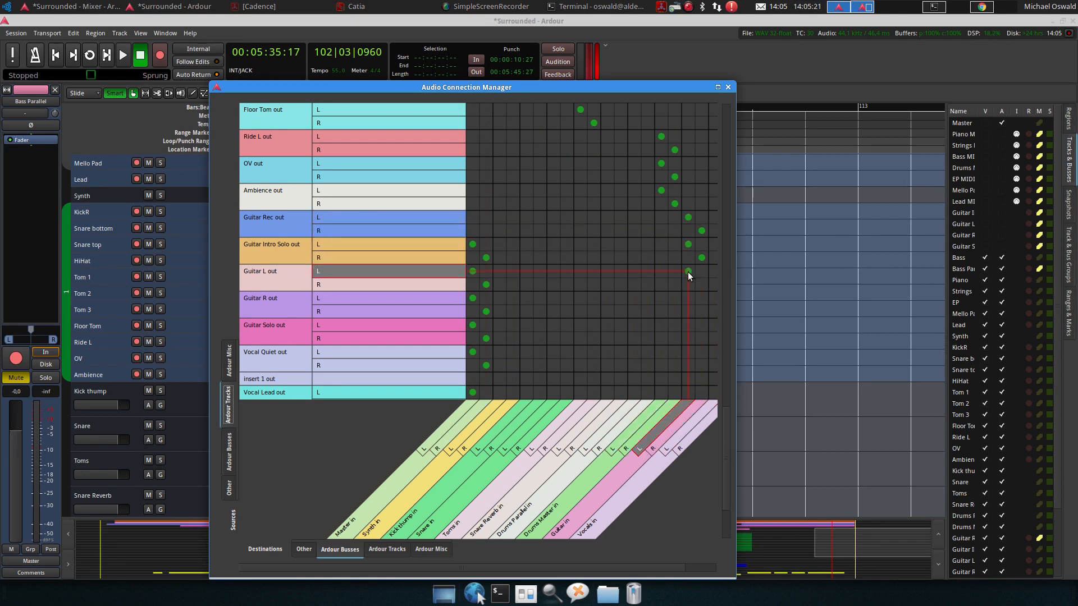
left_click(702, 285)
left_click(689, 298)
left_click(700, 311)
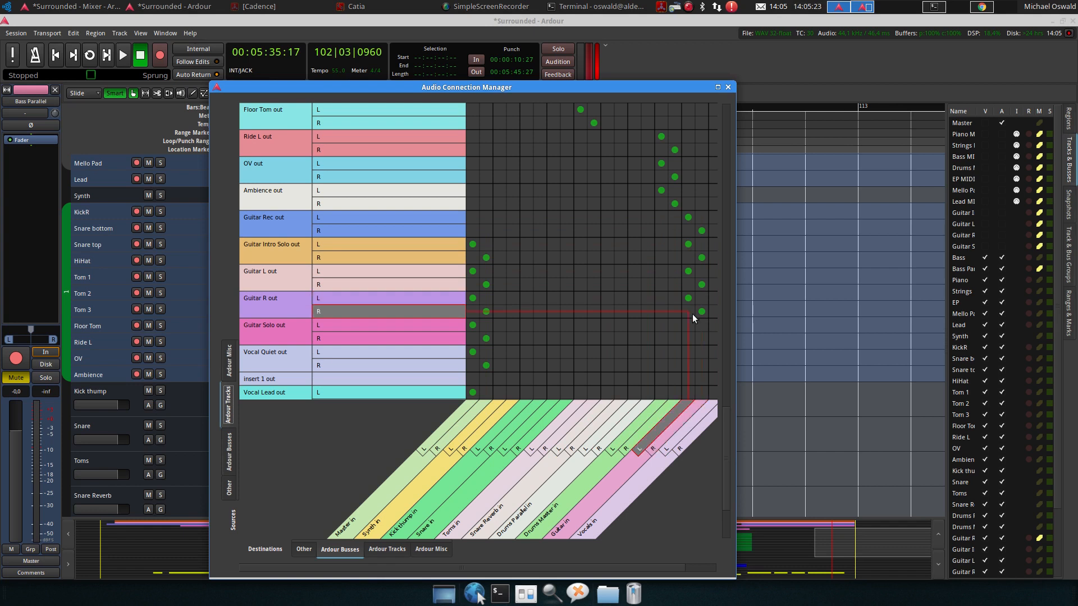
left_click(687, 325)
left_click(702, 339)
Disconnect the Guitar Intro Solo, Guitar L, Guitar R and Guitar Solo outputs from the Master bus
left_click(487, 257)
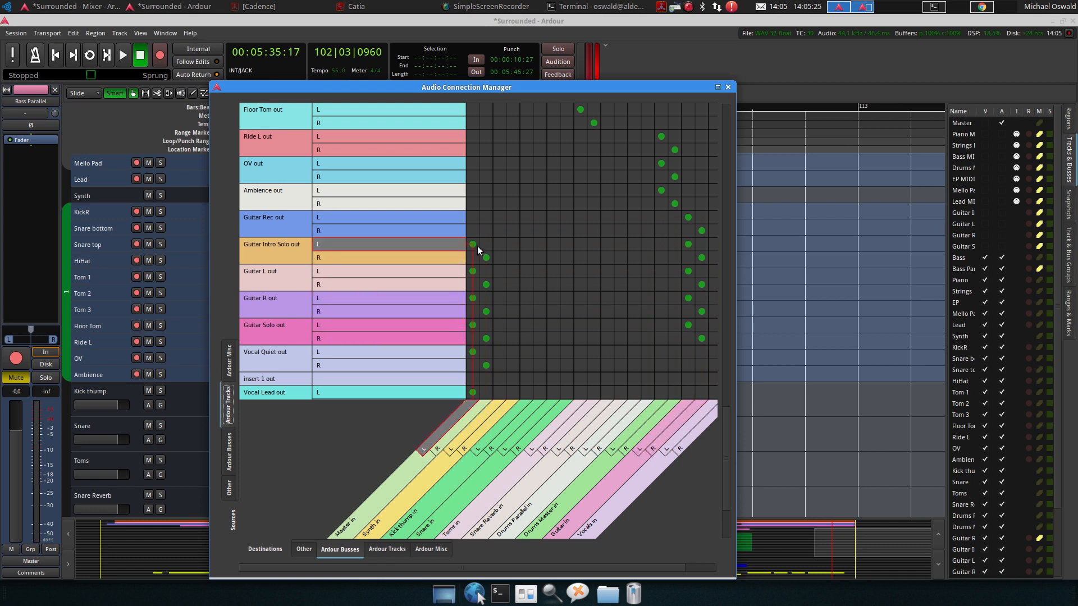
left_click(473, 244)
left_click(486, 284)
left_click(472, 299)
left_click(486, 312)
left_click(474, 325)
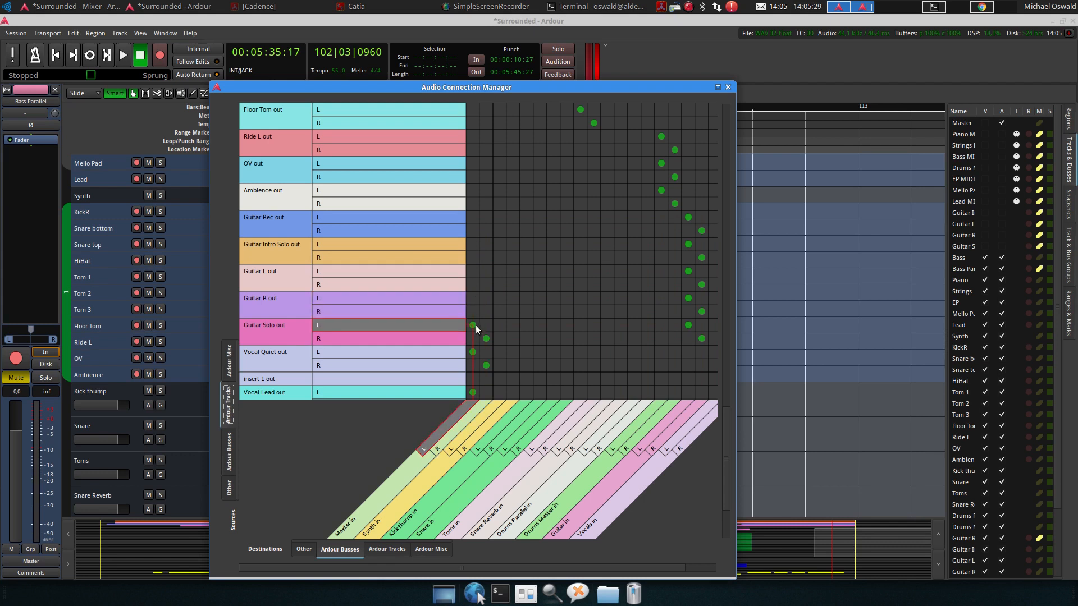
left_click(486, 338)
scroll(517, 204, "down", 1)
scroll(516, 209, "down", 1)
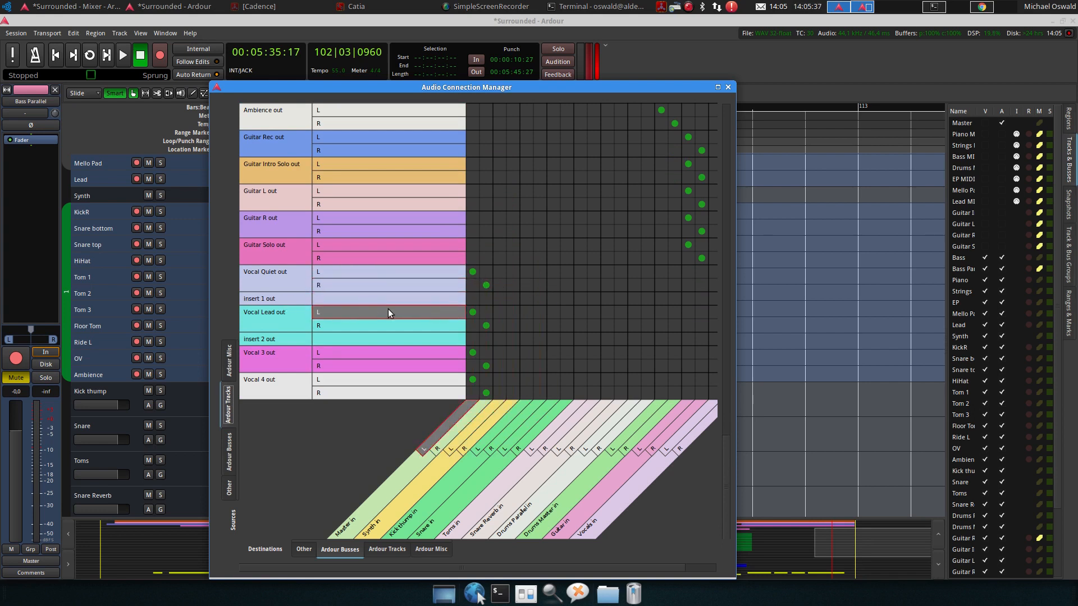
Disconnect the Vocal Quiet track outputs from the Master bus
left_click(473, 271)
left_click(485, 284)
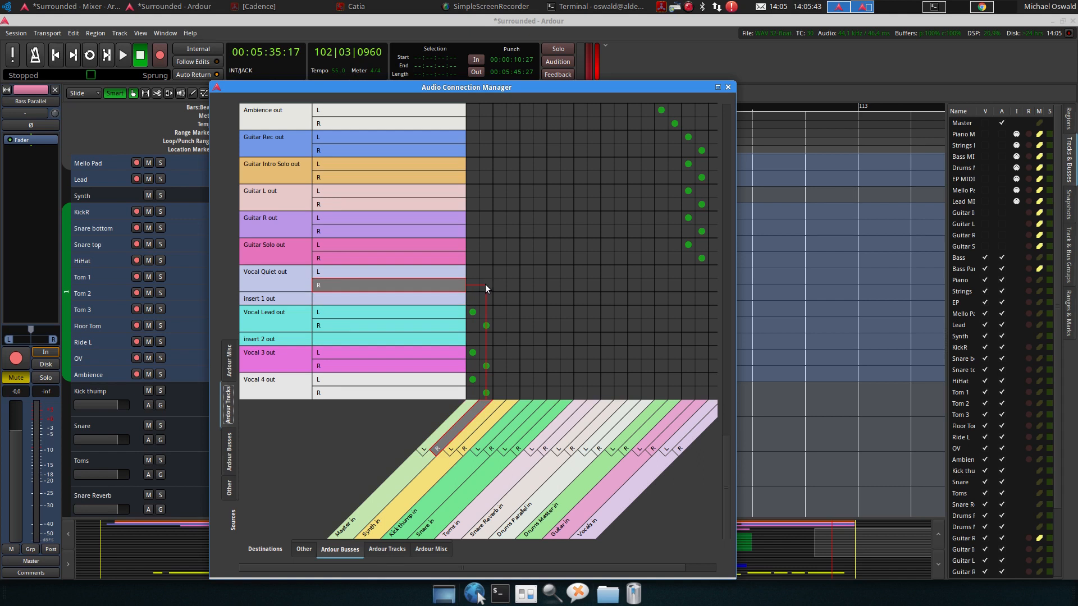
Connect the Vocal Quiet, Vocal Lead, Vocal 3 and Vocal 4 outputs to the Vocals bus inputs
left_click_drag(514, 567, 668, 553)
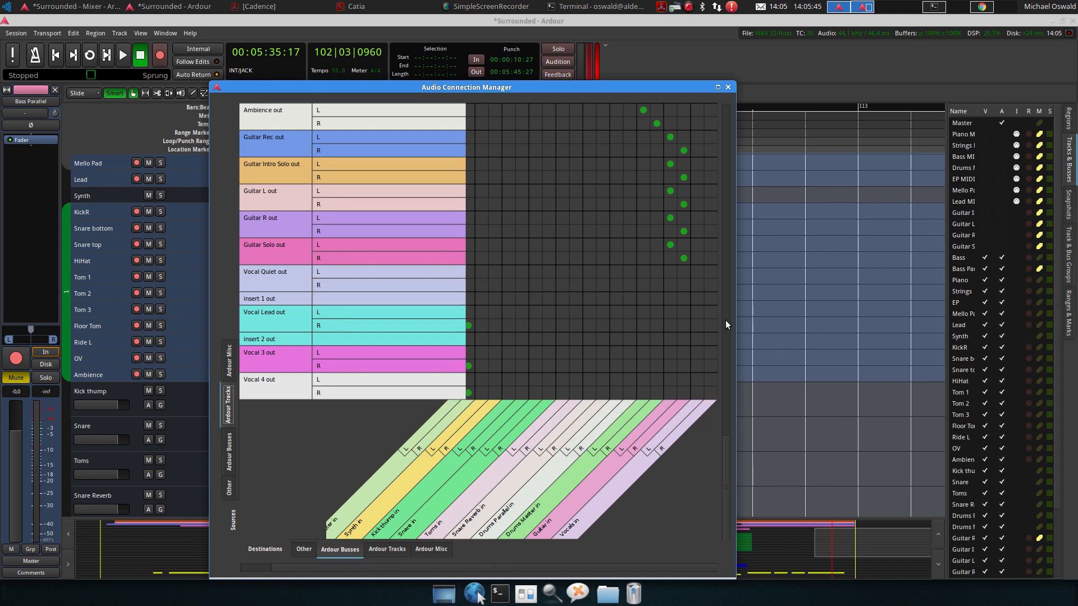
left_click(696, 272)
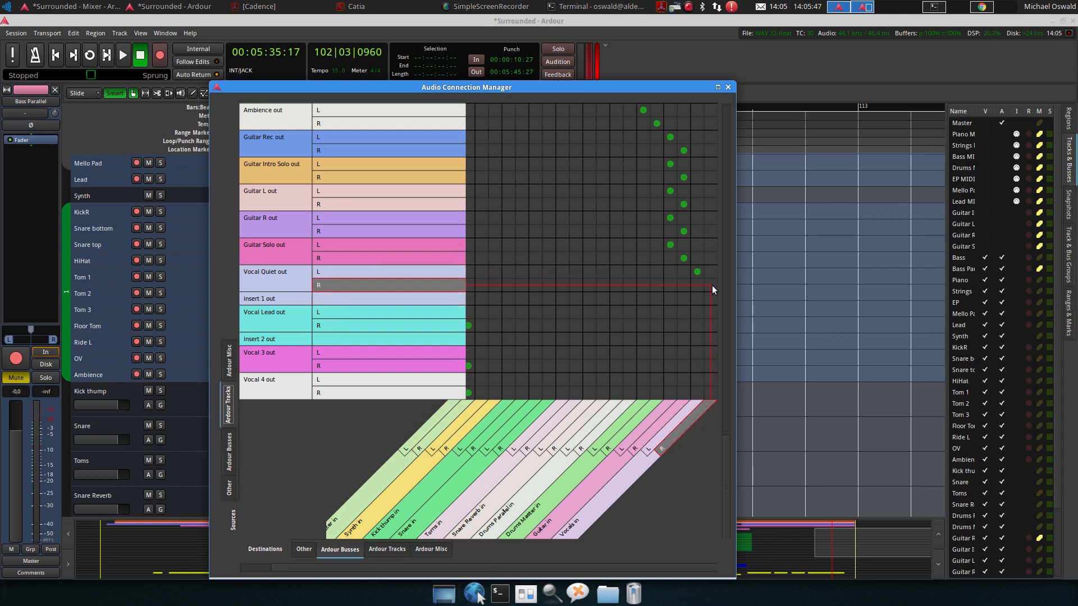
left_click(710, 285)
left_click(701, 312)
left_click(710, 326)
left_click(698, 339)
left_click(710, 353)
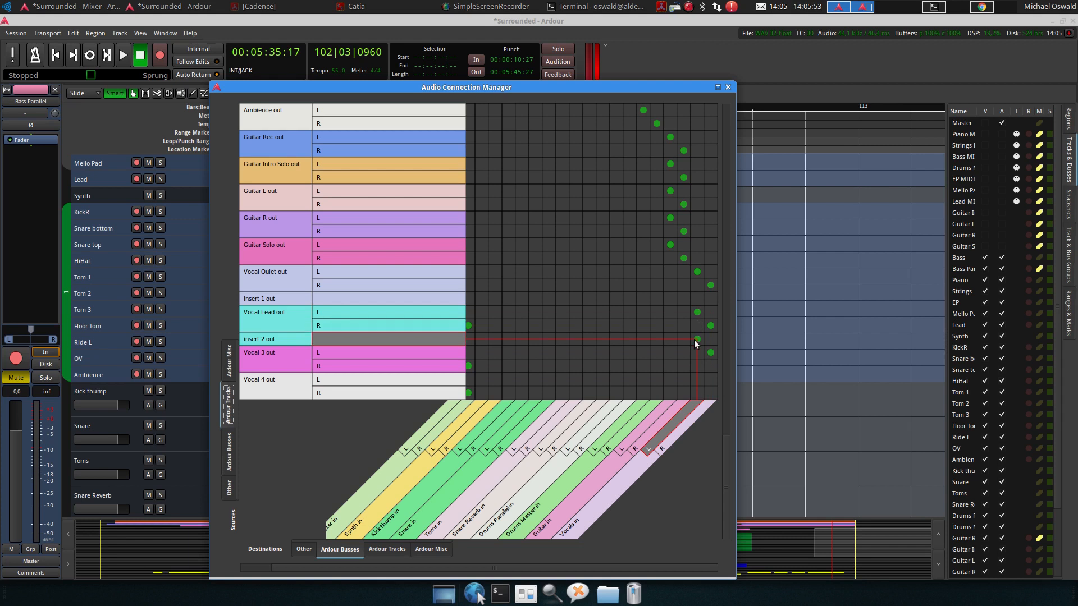
left_click(699, 341)
left_click(700, 351)
left_click(710, 353)
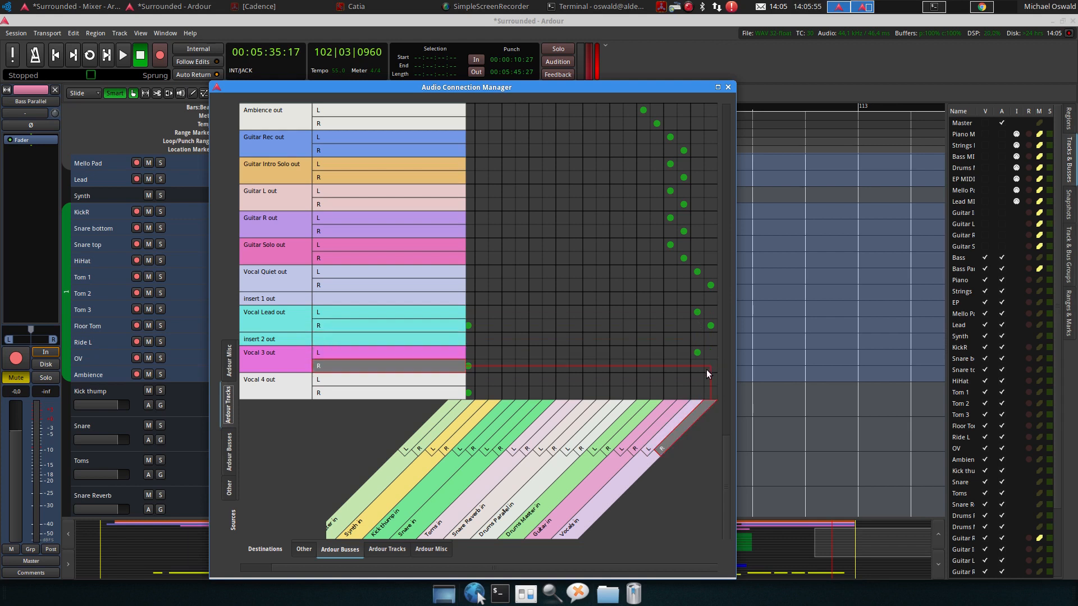
left_click(699, 380)
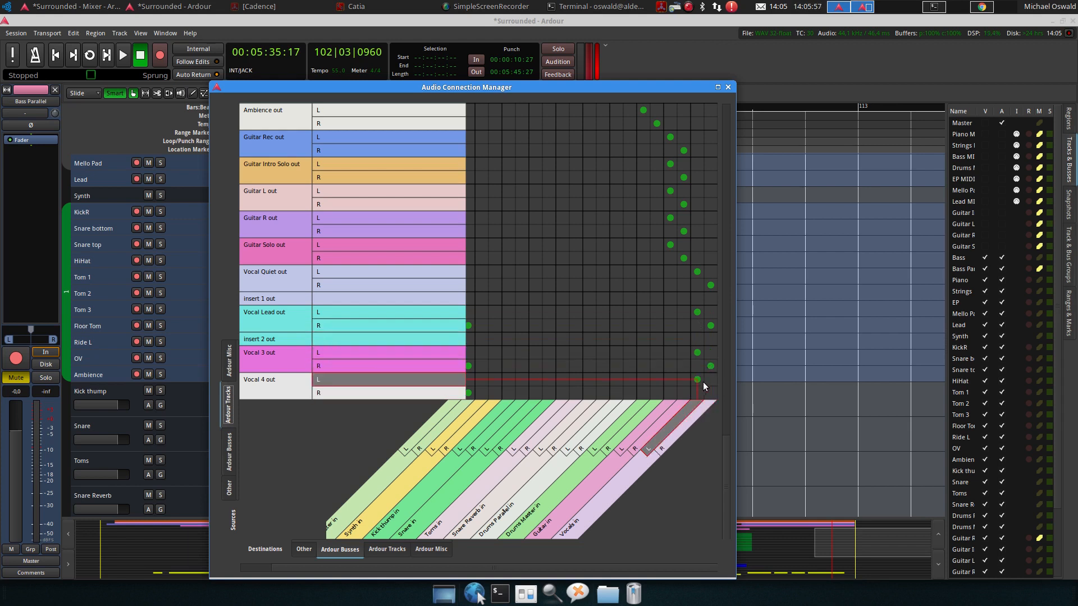
left_click(711, 393)
Disconnect the Vocal Lead, Vocal 3 and Vocal 4 outputs from the Master bus
left_click_drag(631, 568, 550, 571)
left_click(473, 312)
left_click(486, 326)
left_click(472, 353)
left_click(486, 366)
left_click(472, 380)
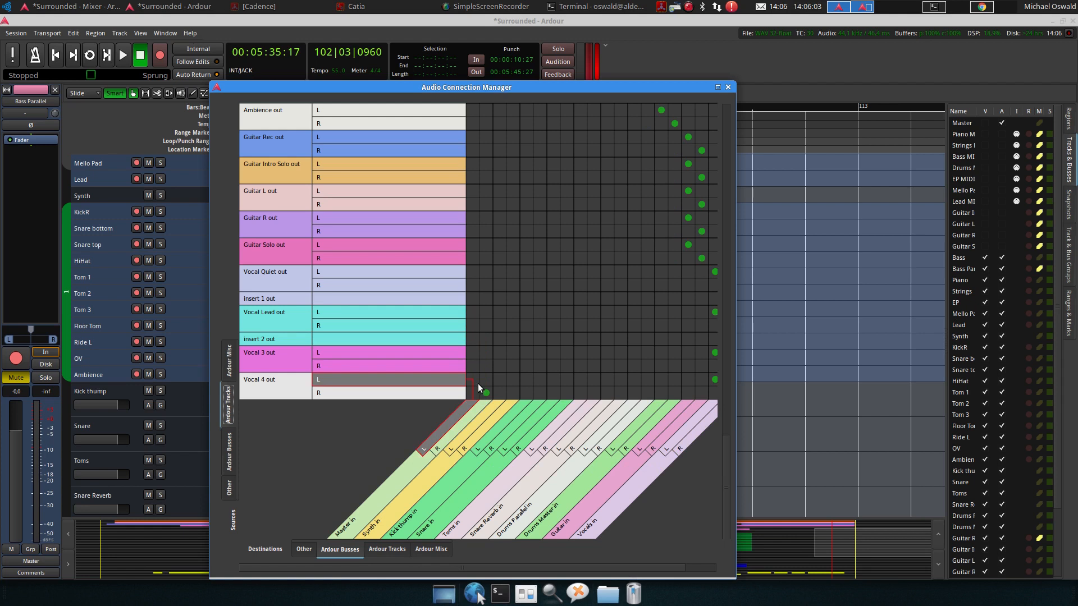
left_click(486, 393)
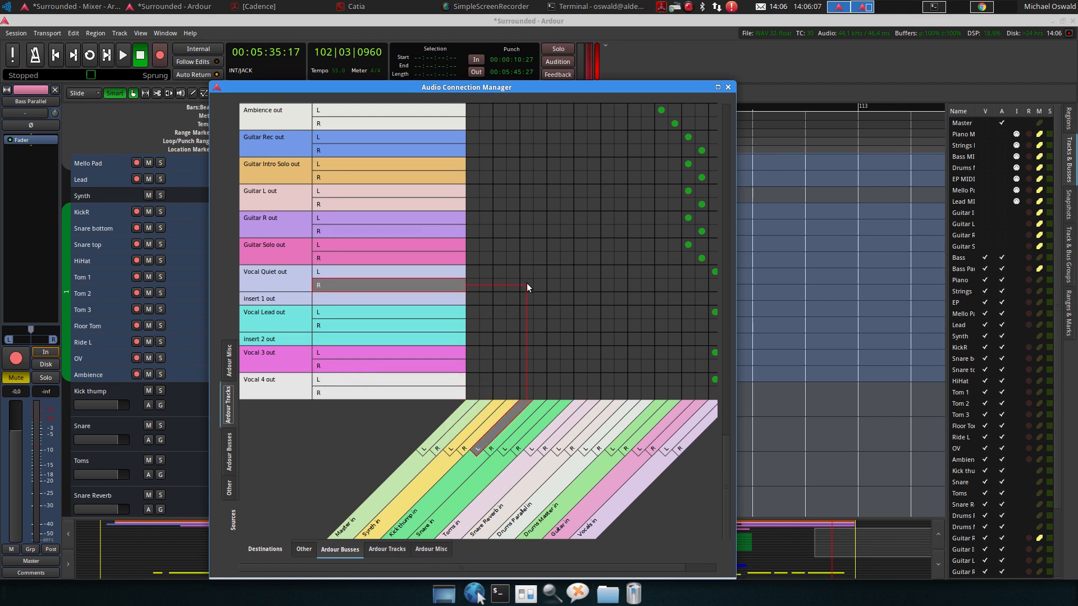
Review the drum track routing in the connection matrix, close it and save the session
scroll(526, 283, "up", 5)
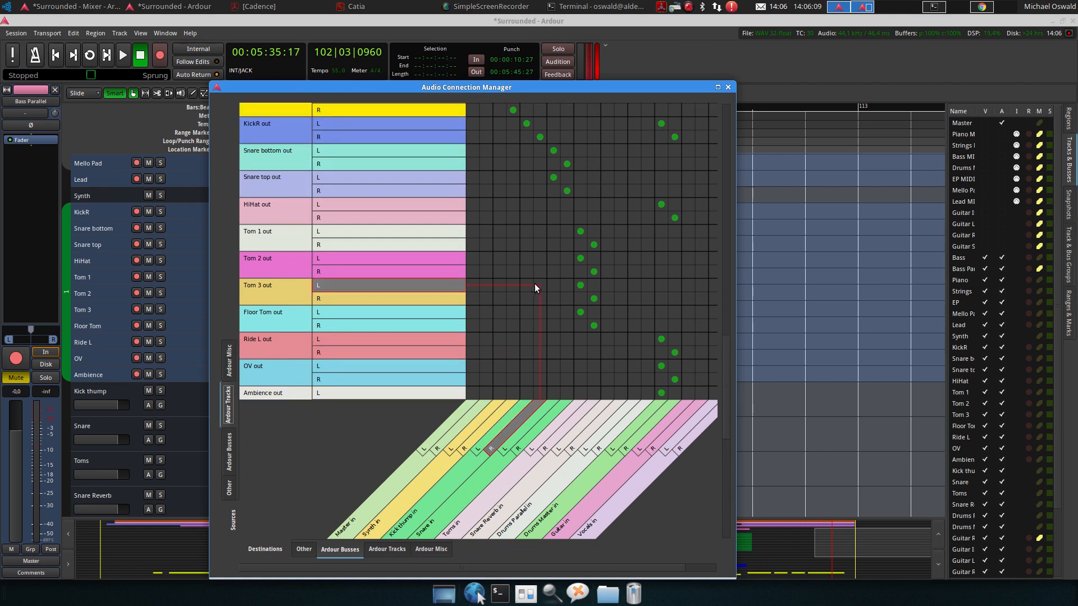
scroll(535, 286, "up", 1)
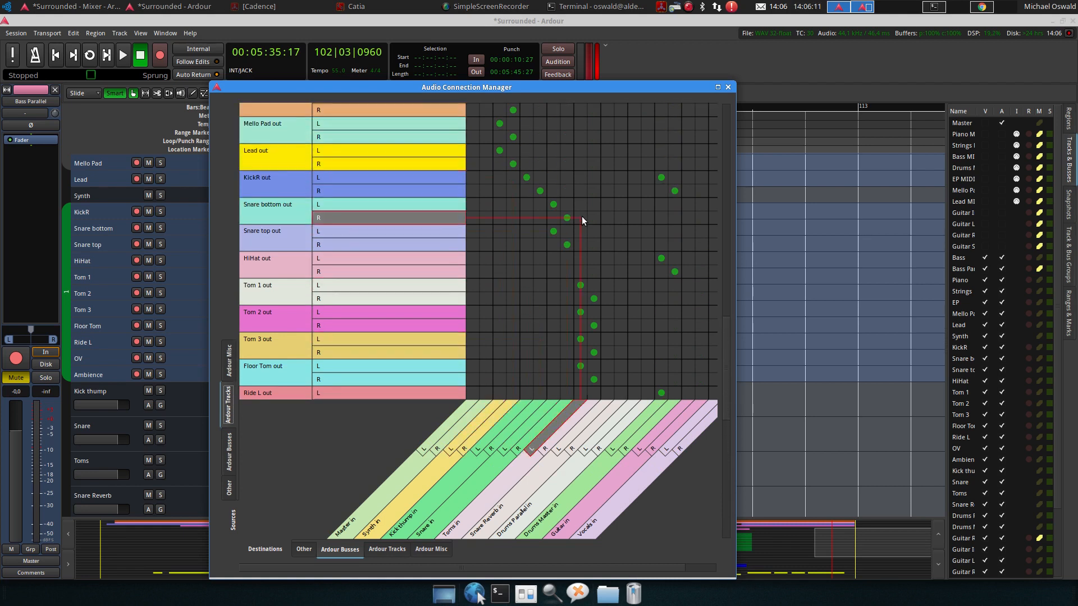
scroll(593, 251, "down", 1)
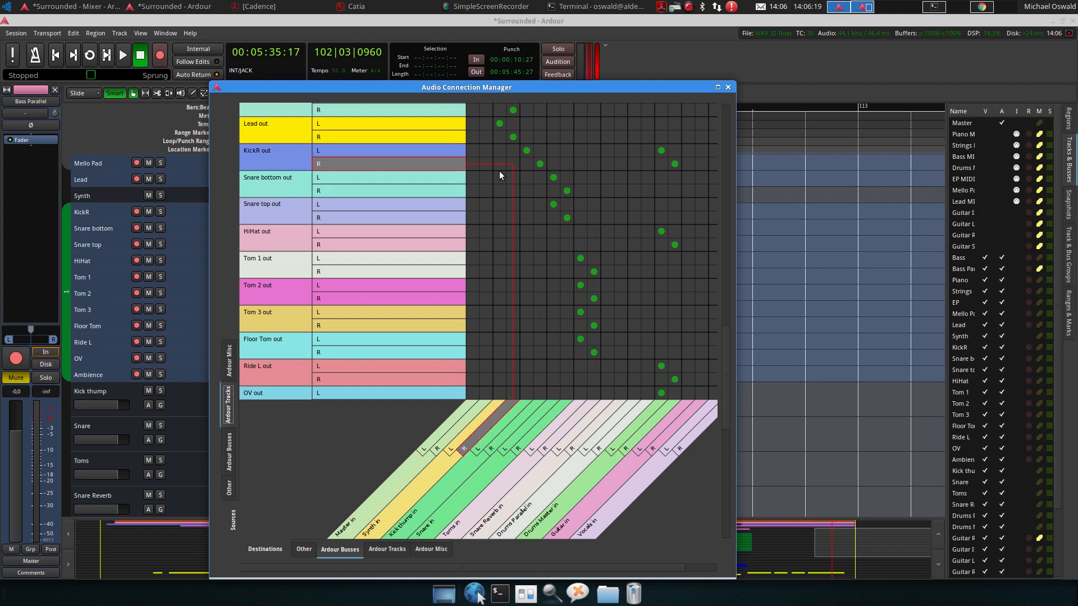
left_click(565, 190)
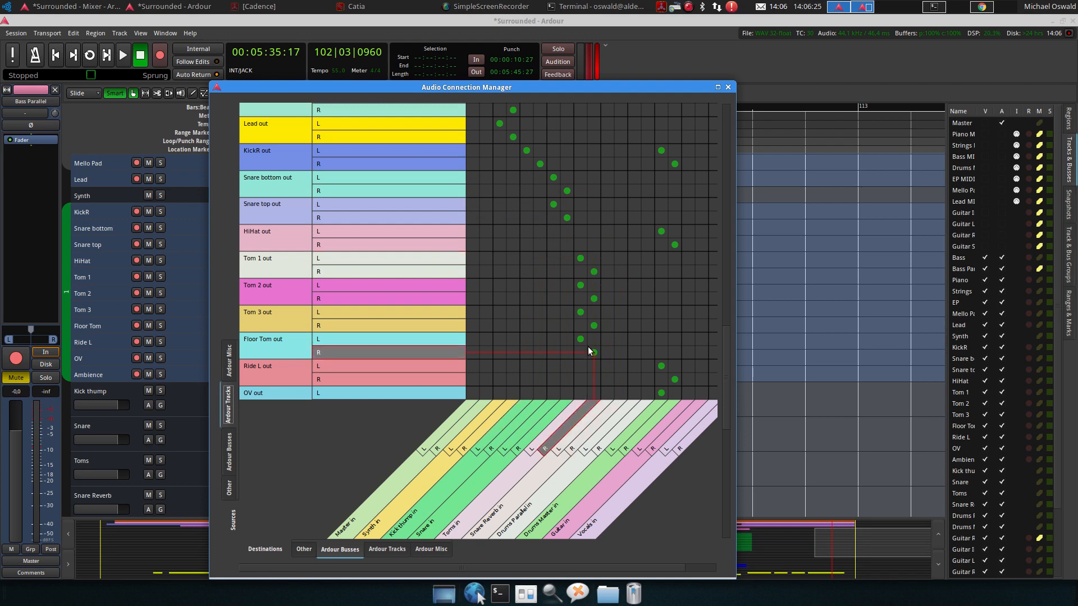
scroll(705, 313, "down", 5)
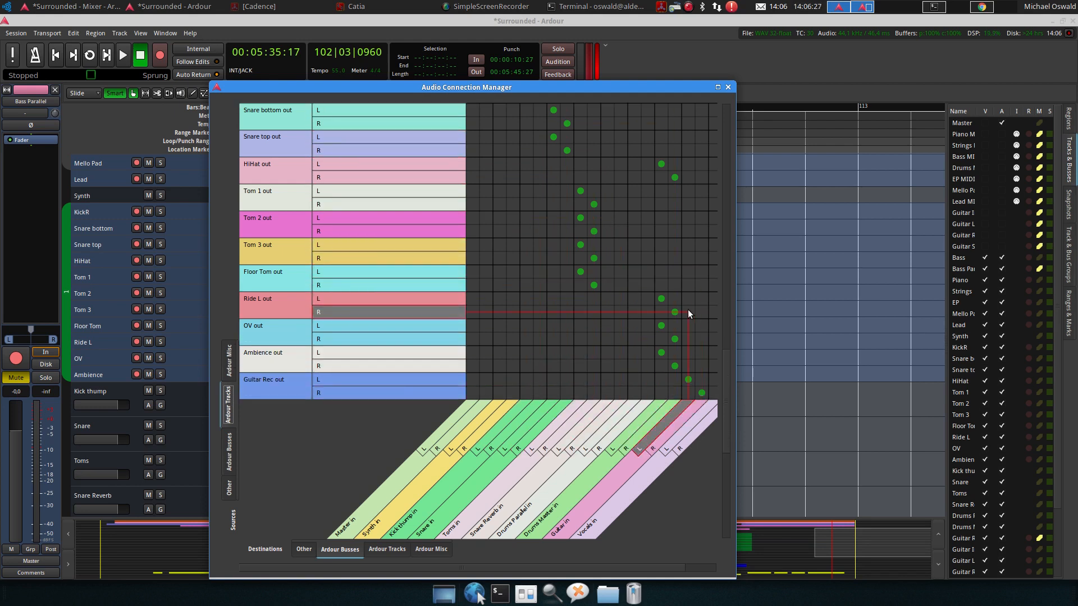
left_click(231, 441)
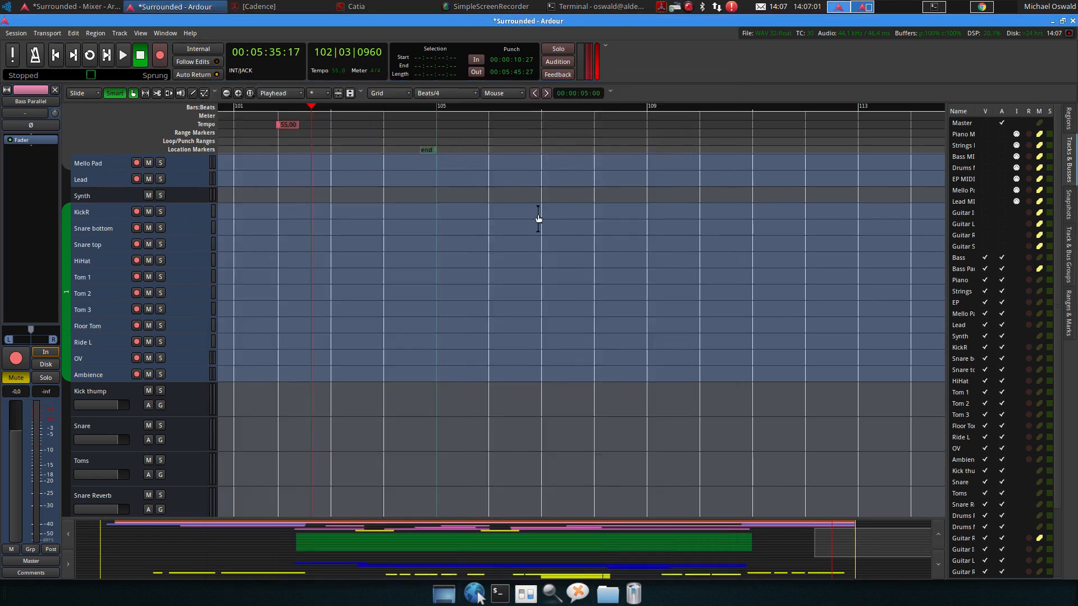
key("ctrl+s")
Shrink the track height of the drum busses from Kick thump to Drums Master
scroll(351, 255, "up", 5)
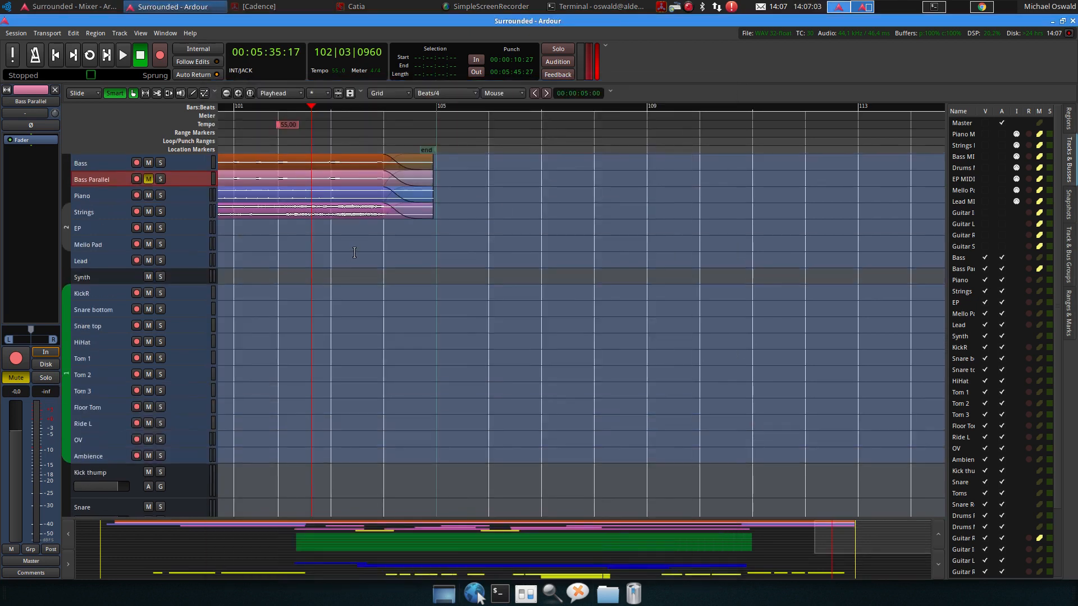
scroll(350, 254, "down", 3)
scroll(354, 252, "left", 3)
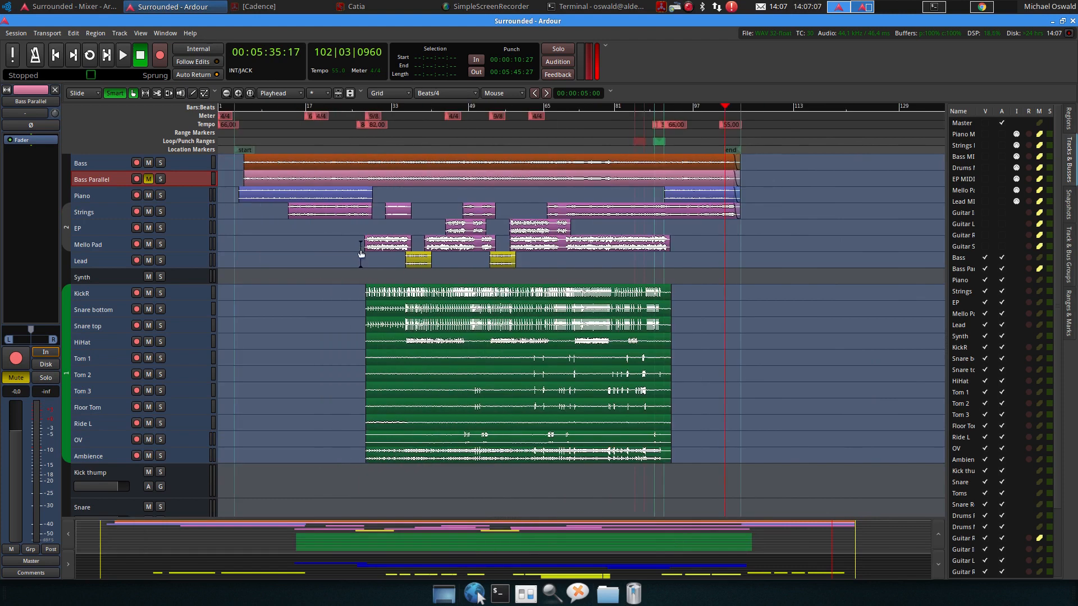
scroll(332, 261, "down", 4)
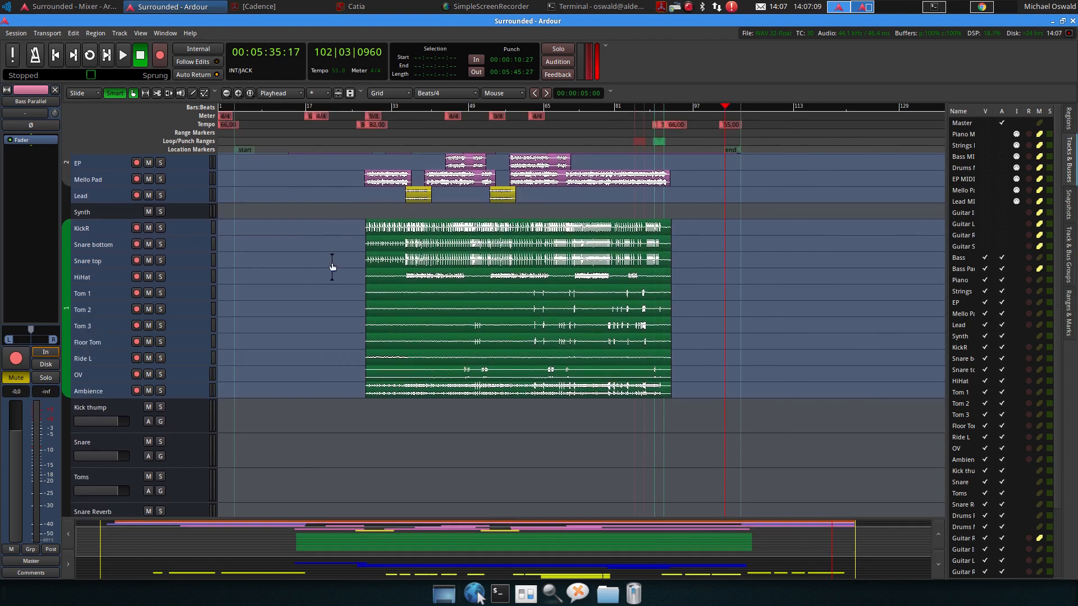
left_click(92, 410)
scroll(104, 426, "down", 6)
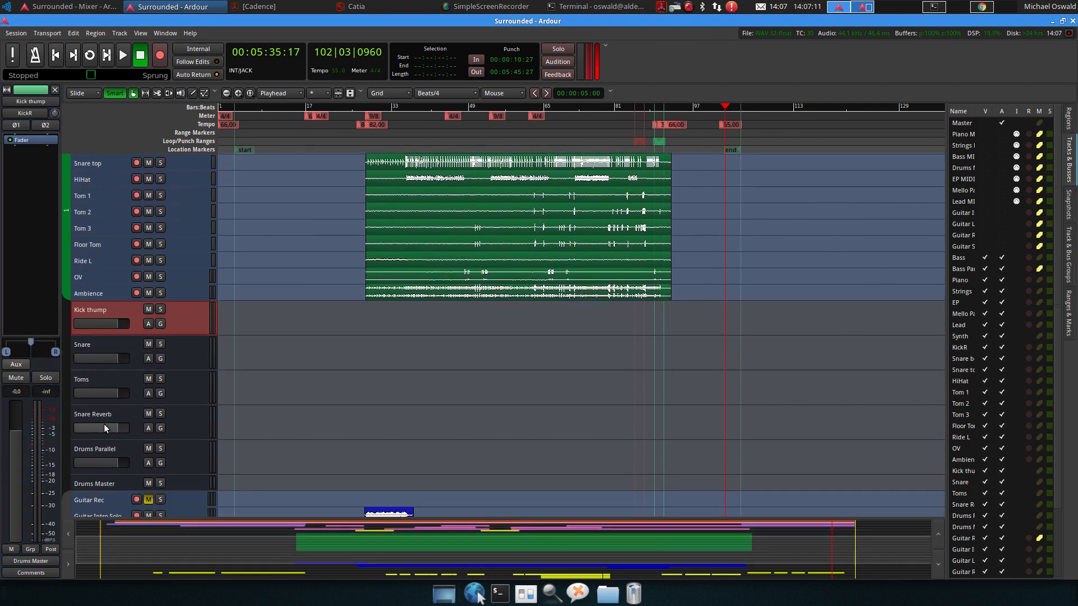
left_click(99, 481, "shift")
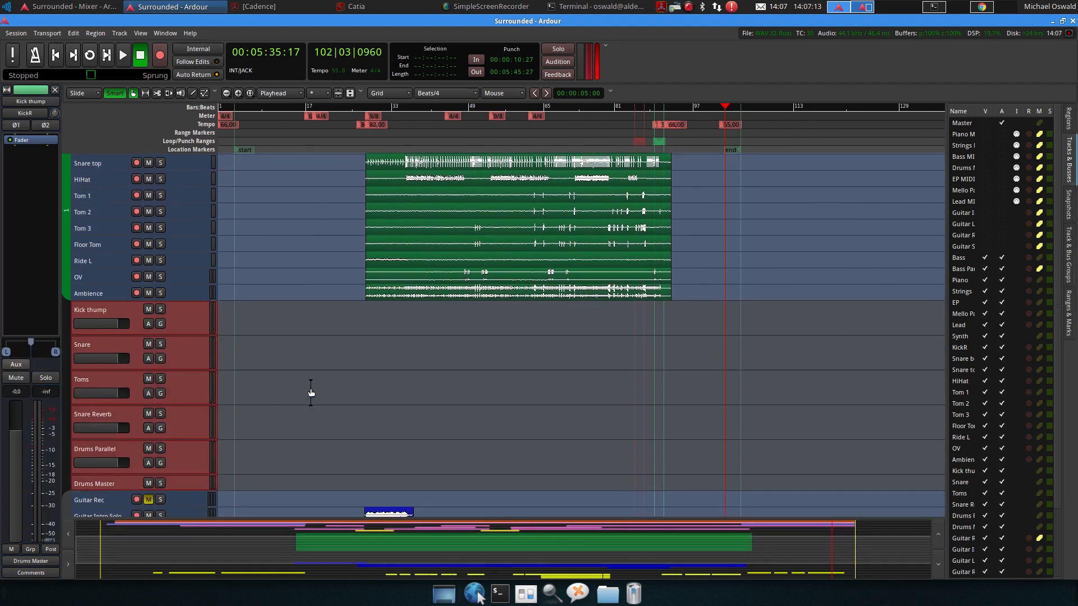
key("ctrl+Down")
Shrink the track height of the Guitar and Vocals busses
scroll(269, 369, "down", 6)
left_click(103, 412)
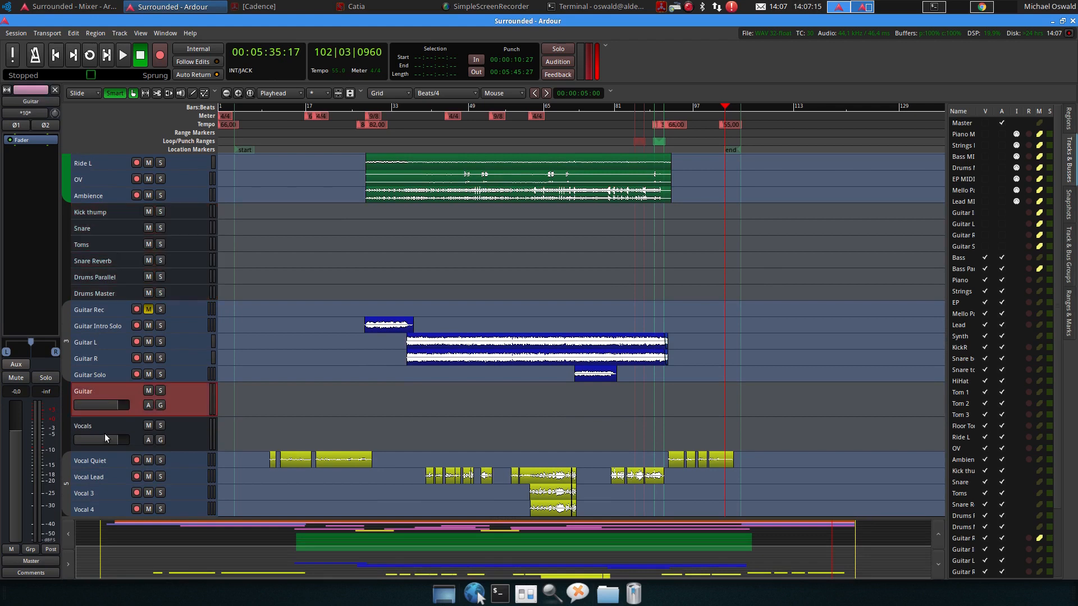
left_click(105, 433, "shift")
key("ctrl+Down")
scroll(137, 408, "down", 4)
scroll(134, 407, "up", 20)
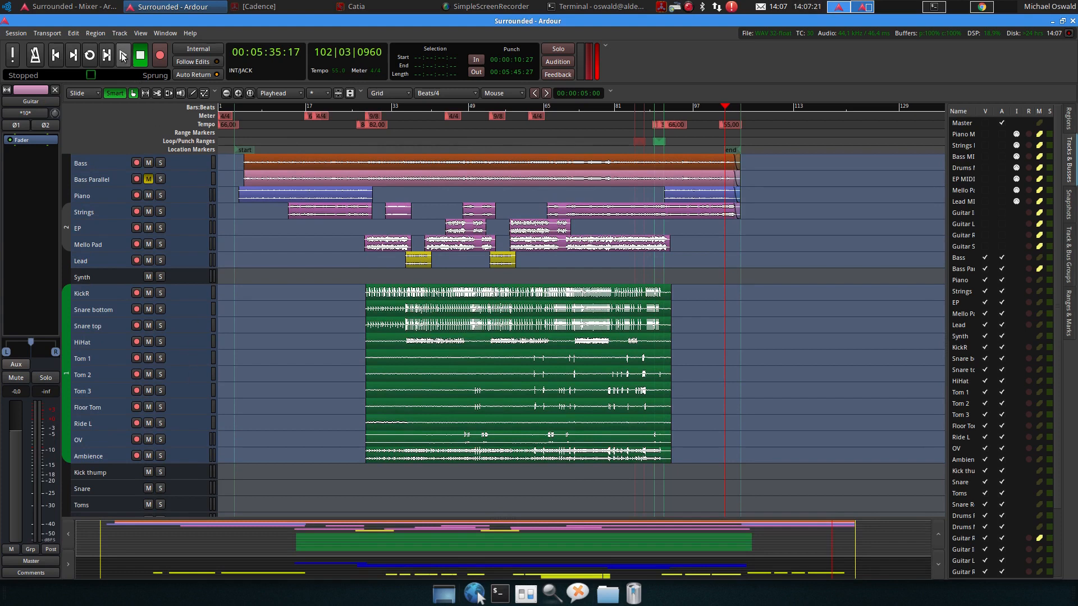
Play the song from around bar 49 and solo the KickR track and drum busses to audition the routing
left_click(123, 56)
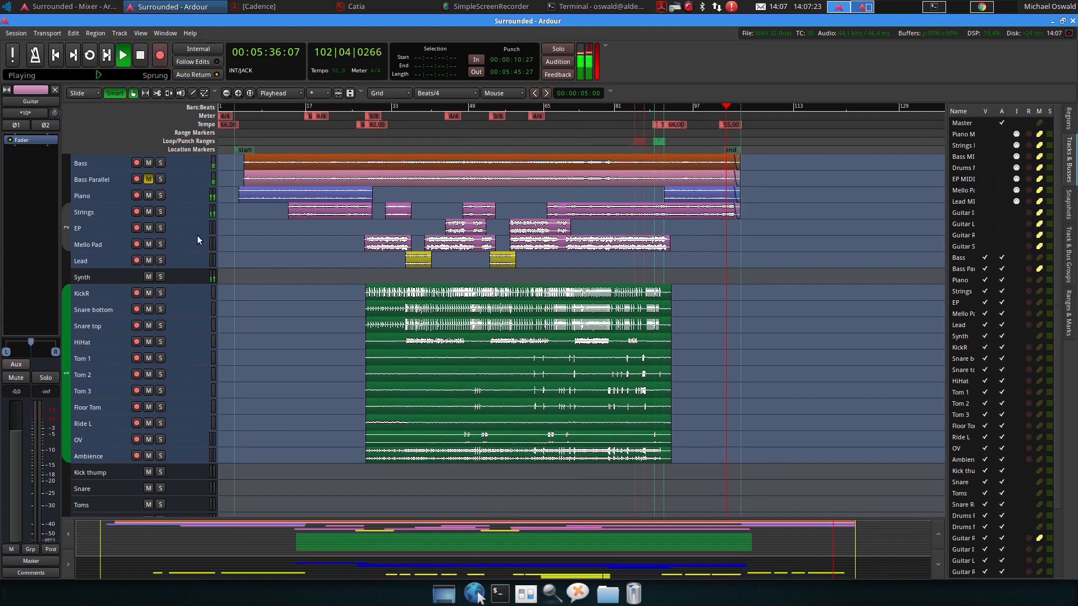
left_click(468, 106)
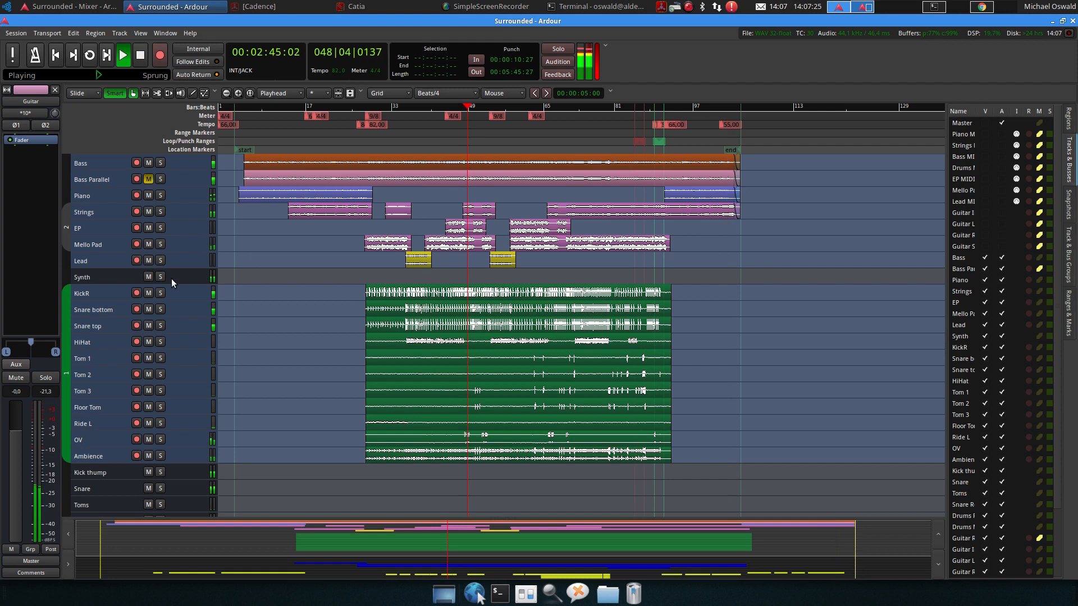
left_click(160, 293)
scroll(126, 361, "down", 5)
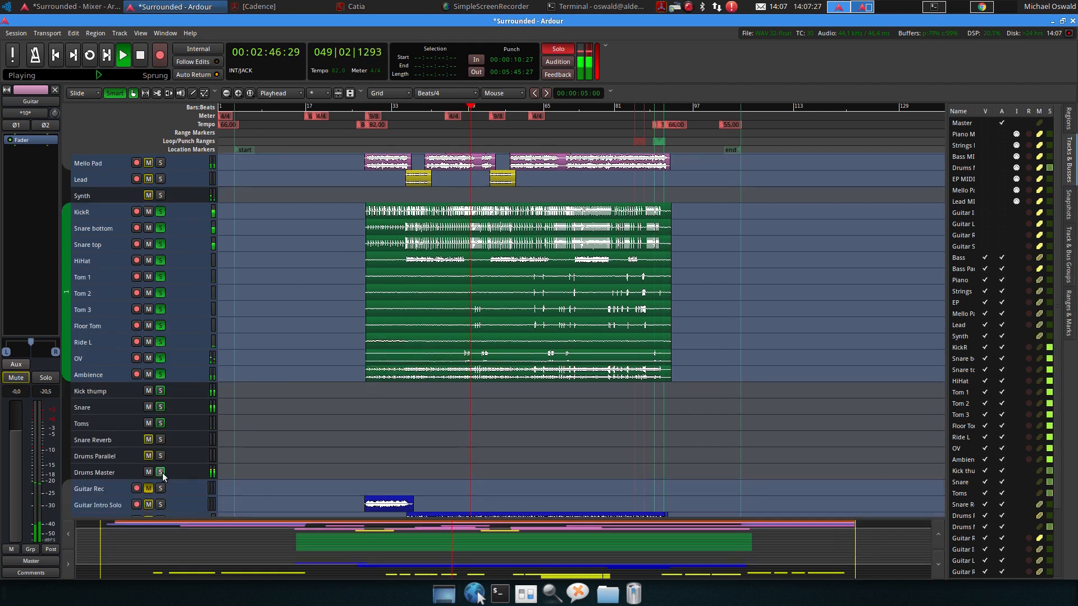
left_click(160, 455)
left_click(163, 420)
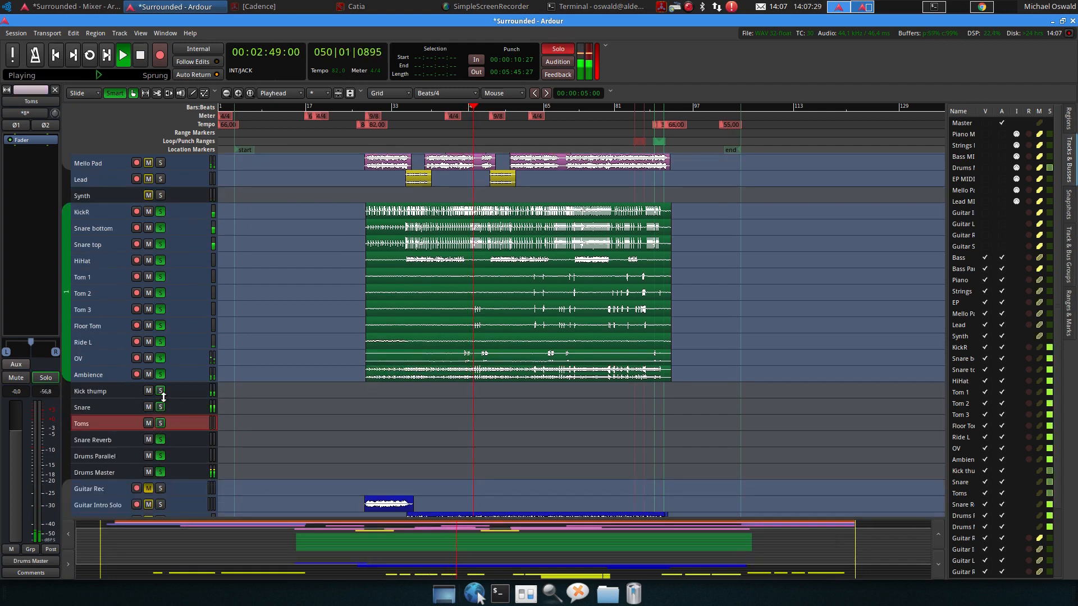
left_click(160, 396)
left_click(161, 392)
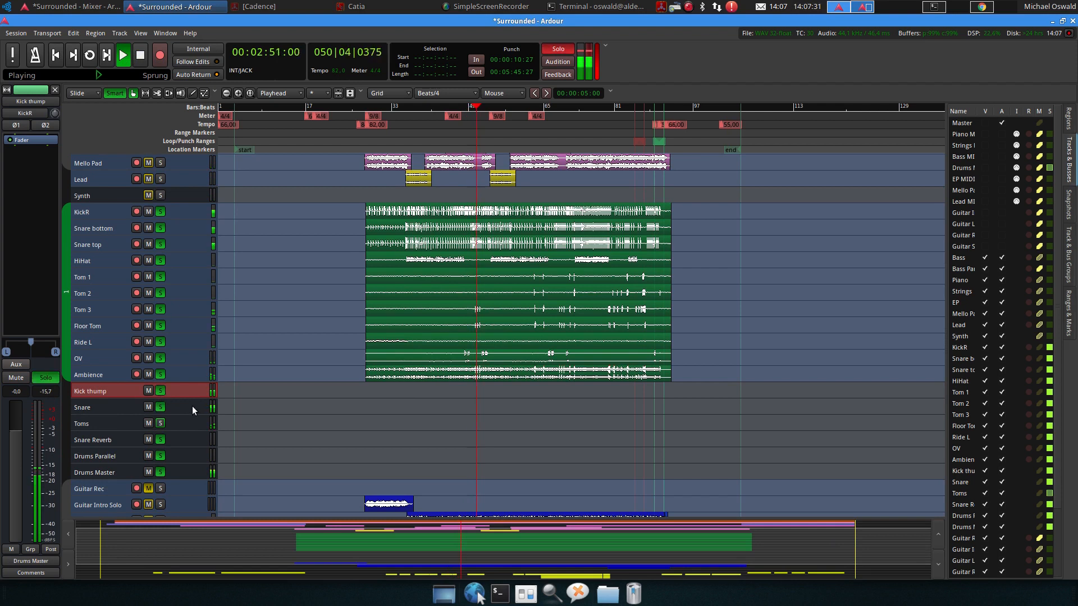
left_click(161, 425)
left_click(163, 470)
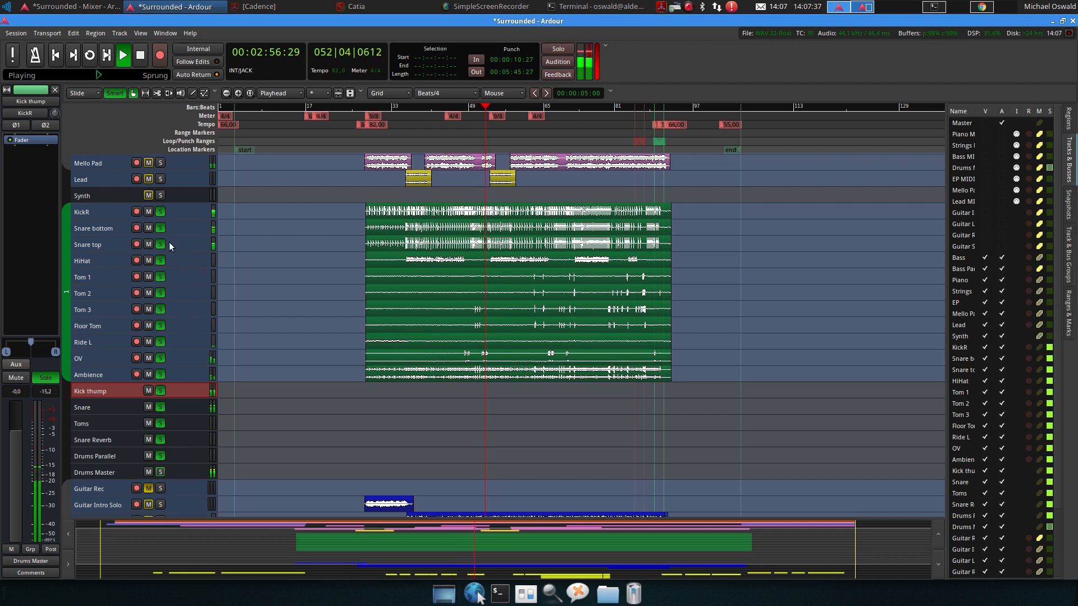
left_click(163, 211)
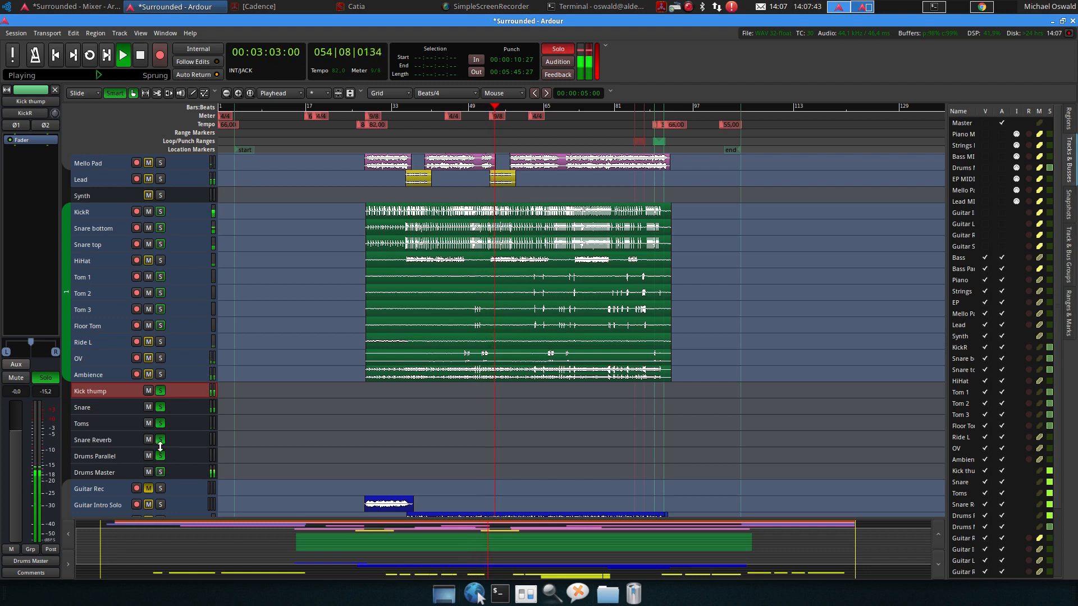
Toggle the drum bus solos while listening, then stop playback
left_click(160, 473)
left_click(160, 456)
left_click(160, 440)
left_click(160, 423)
left_click(160, 407)
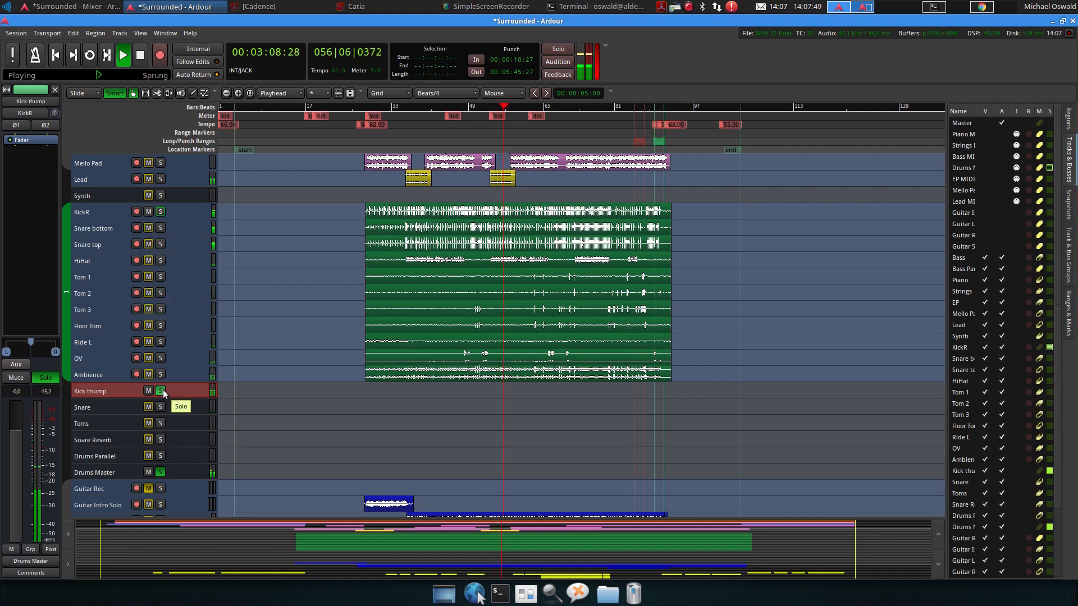
left_click(162, 391)
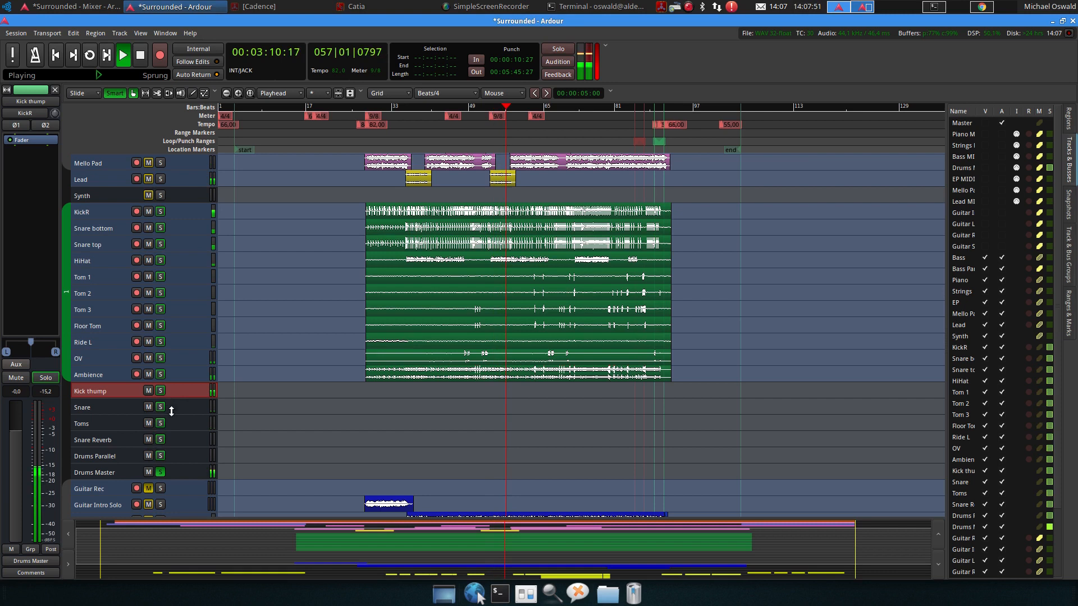
left_click(160, 472)
left_click(161, 471)
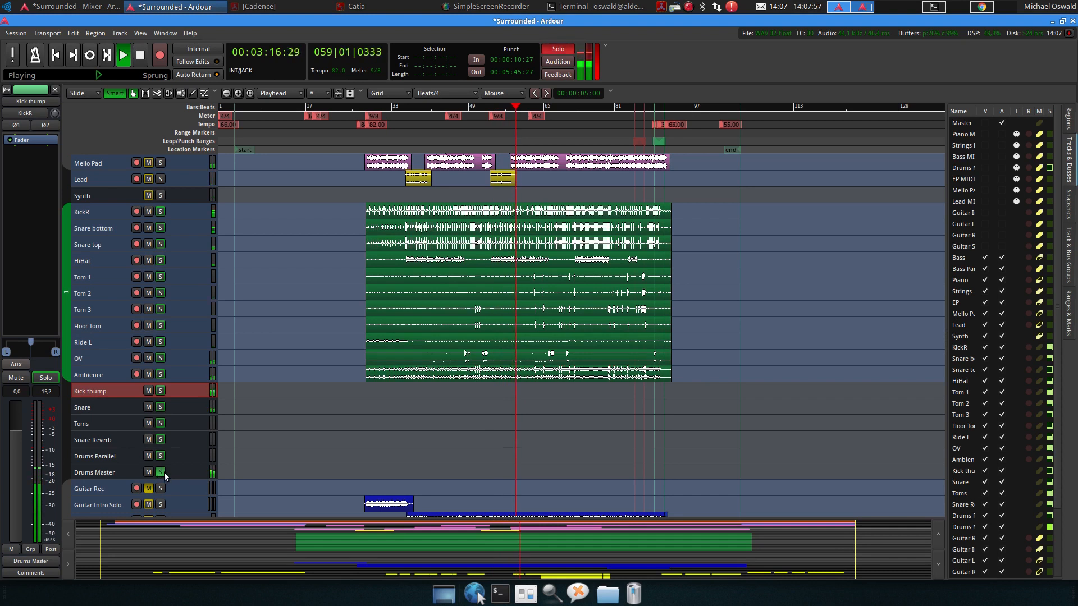
left_click(163, 473)
scroll(180, 423, "down", 1)
scroll(179, 423, "up", 3)
key("space")
Open the Audio Connection Manager and review the Ardour track outputs
left_click(168, 32)
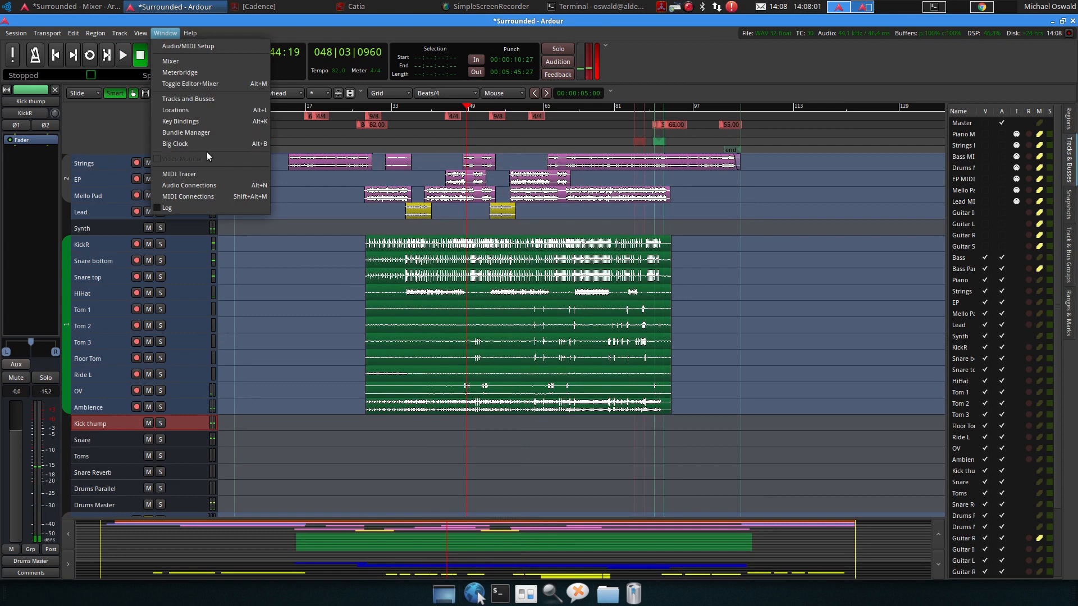
left_click(205, 185)
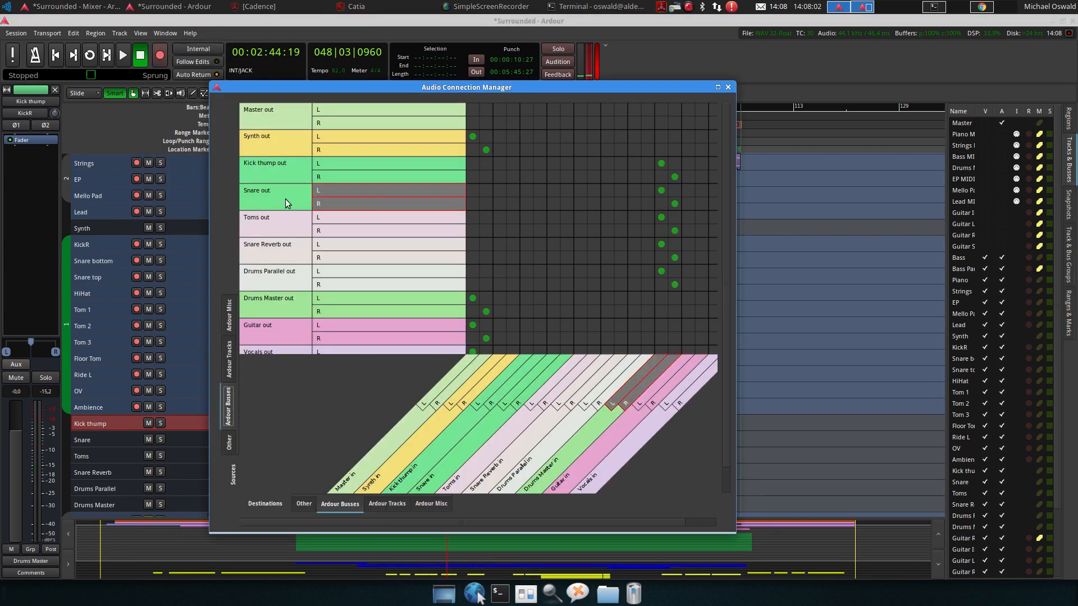
left_click(229, 363)
scroll(494, 265, "down", 3)
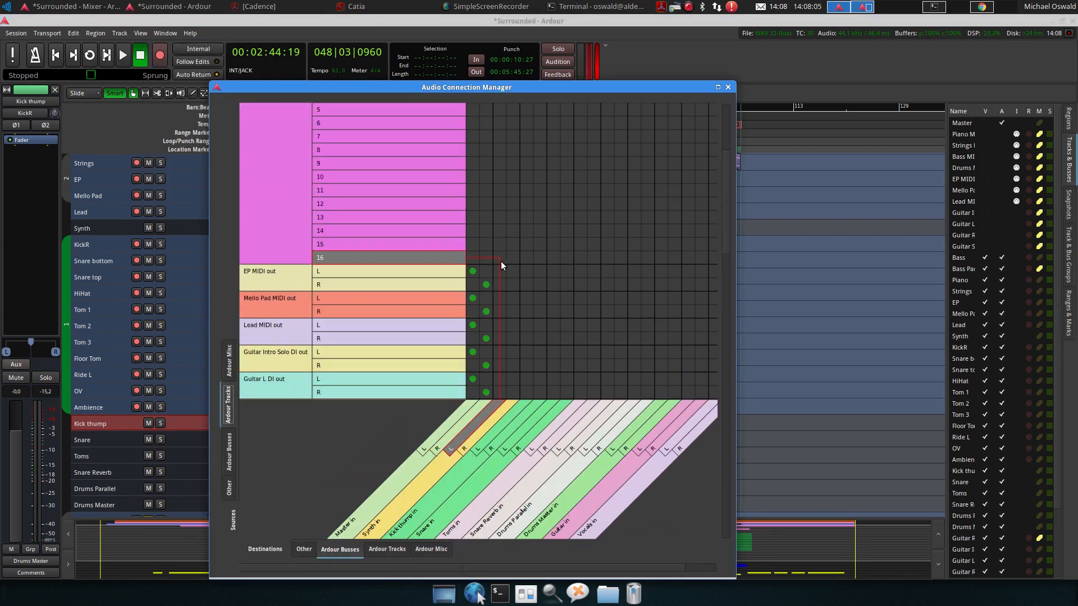
scroll(501, 261, "down", 6)
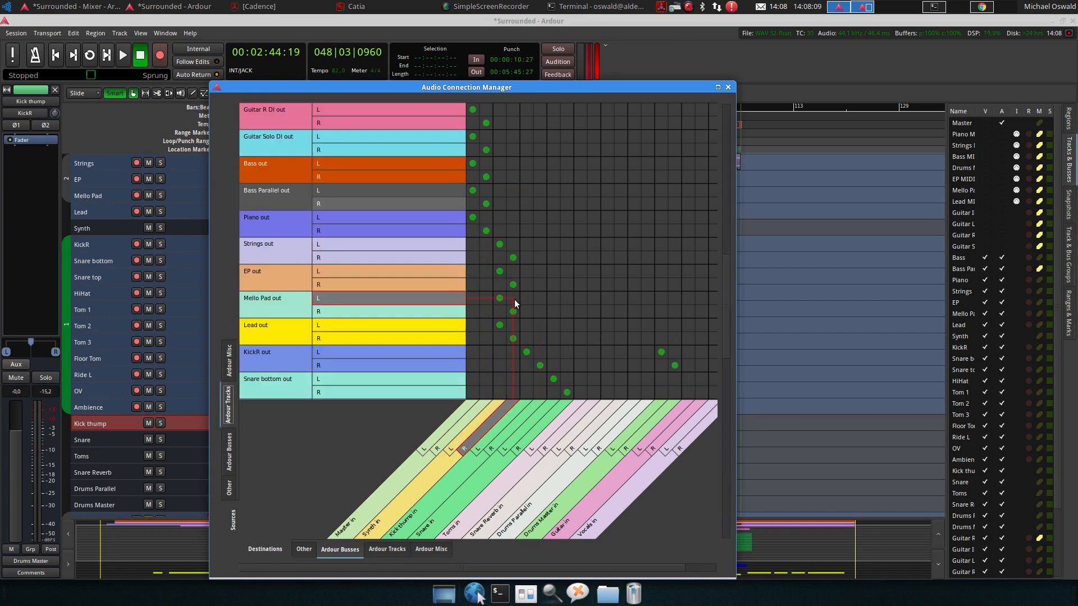
scroll(514, 303, "down", 5)
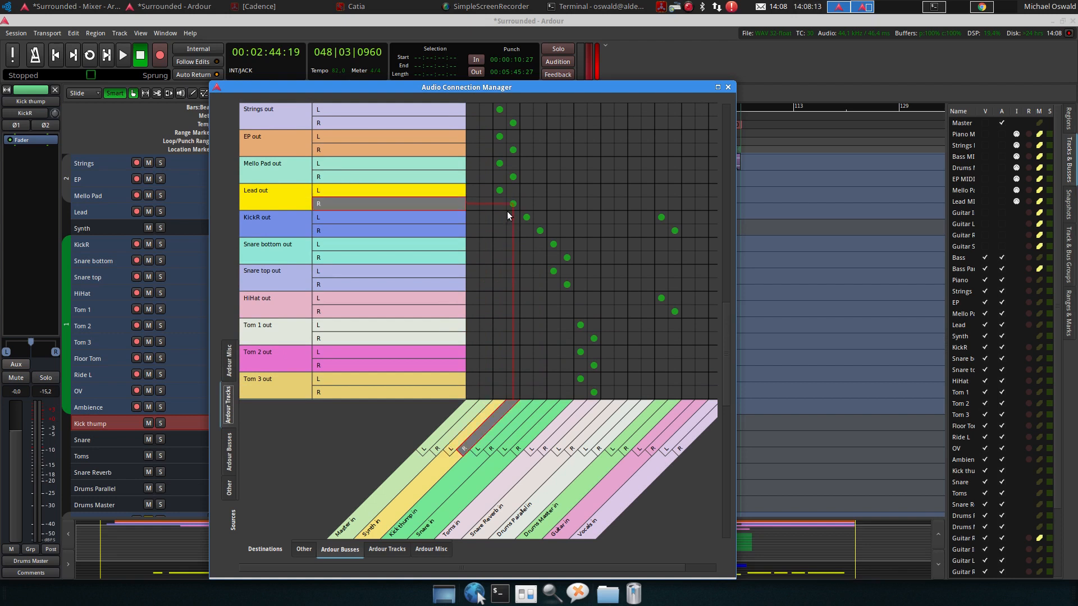
Close the Audio Connection Manager and start playback of the song
left_click(728, 88)
scroll(303, 319, "down", 4)
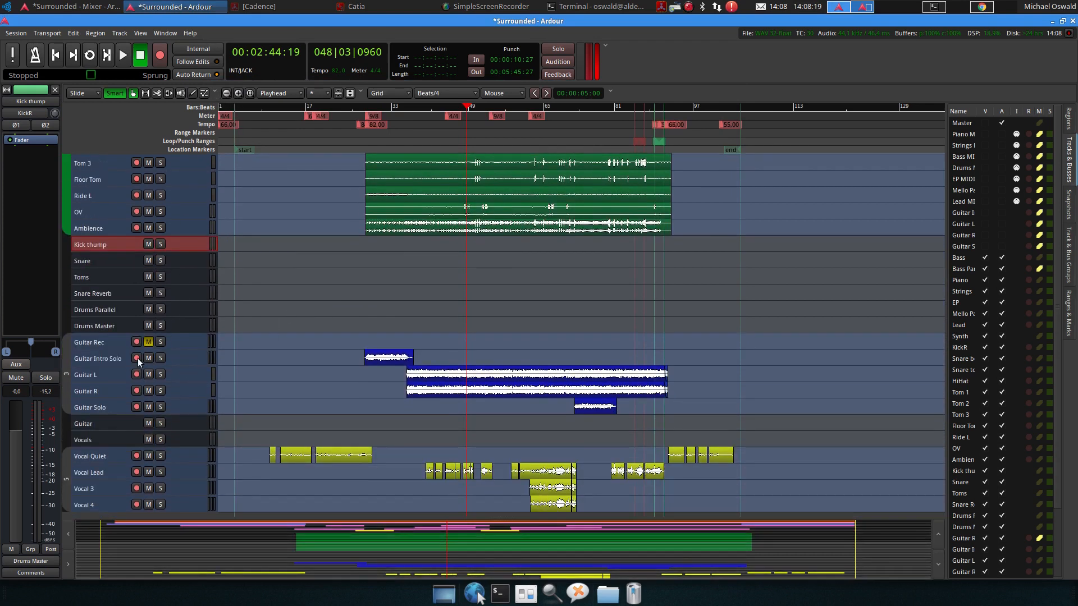
left_click(122, 55)
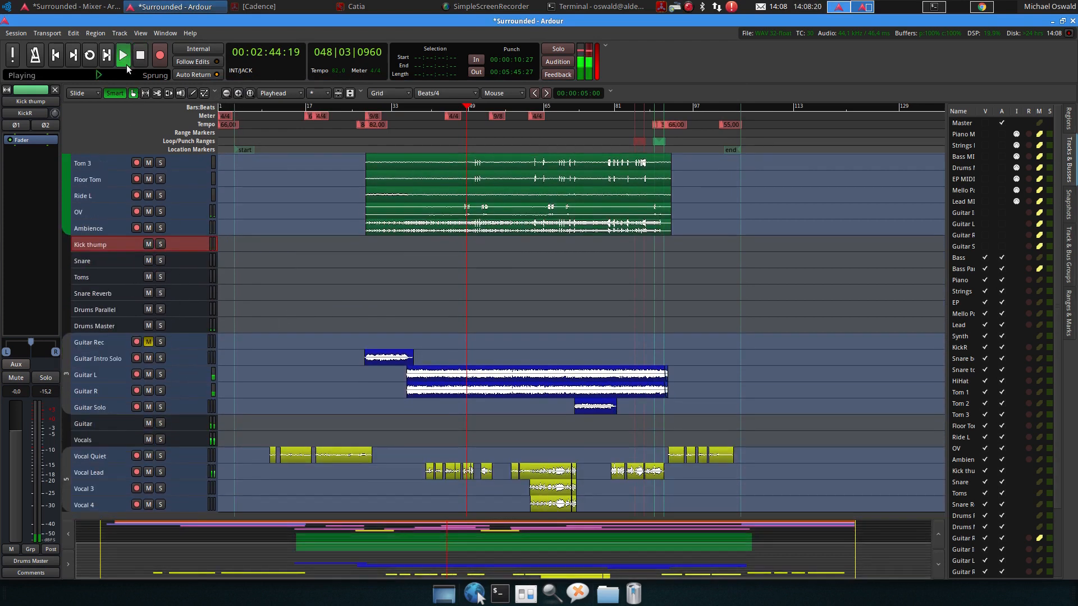
Toggle solo on the Guitar Solo track and the Guitar and Vocals busses to audition their routing
left_click(161, 409)
left_click(160, 409)
left_click(161, 422)
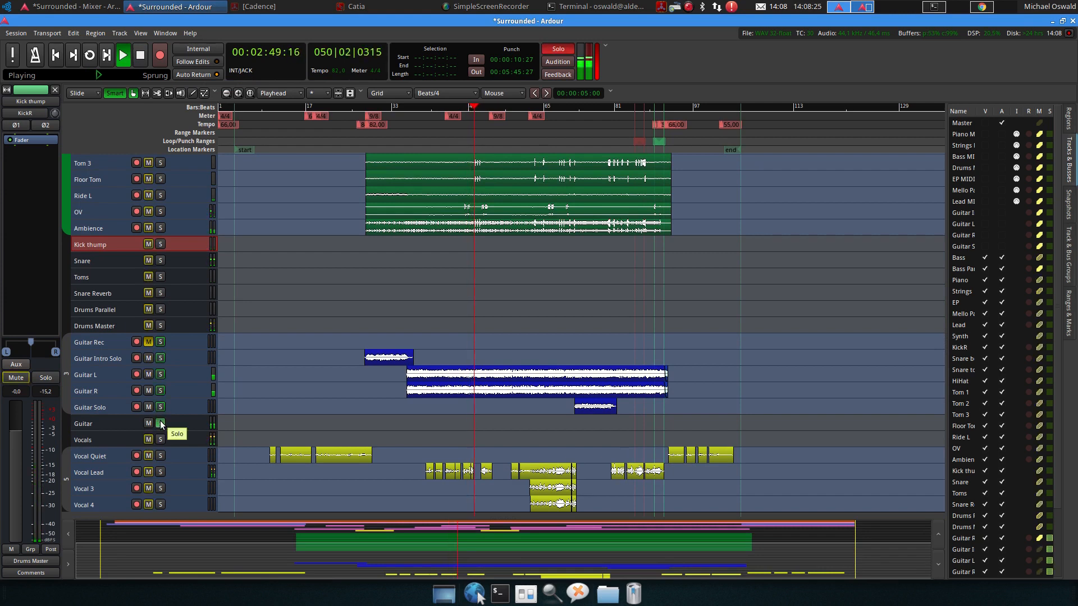
left_click(160, 423)
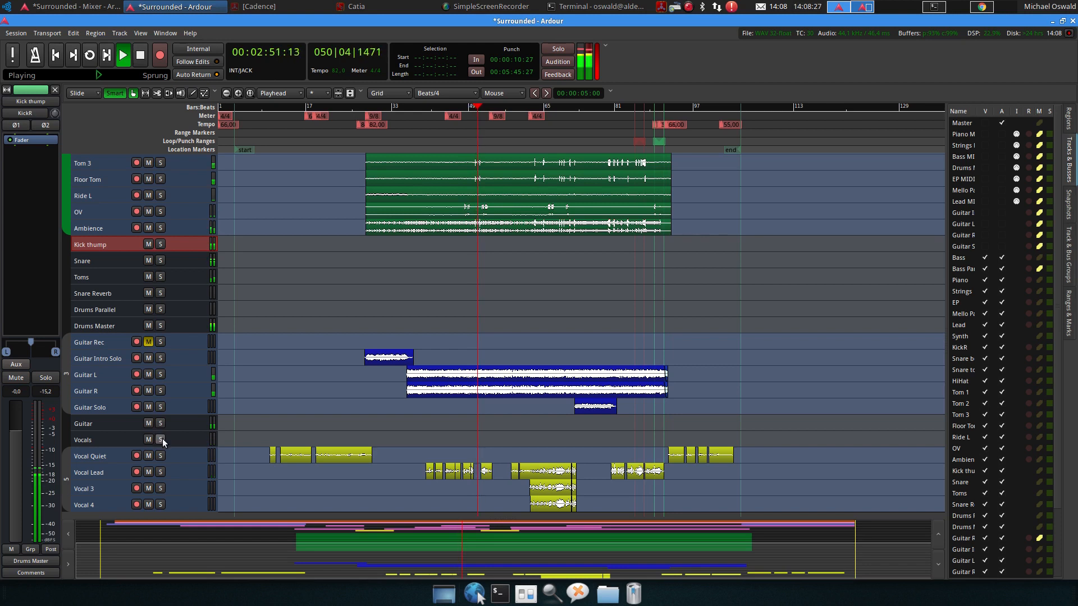
left_click(160, 439)
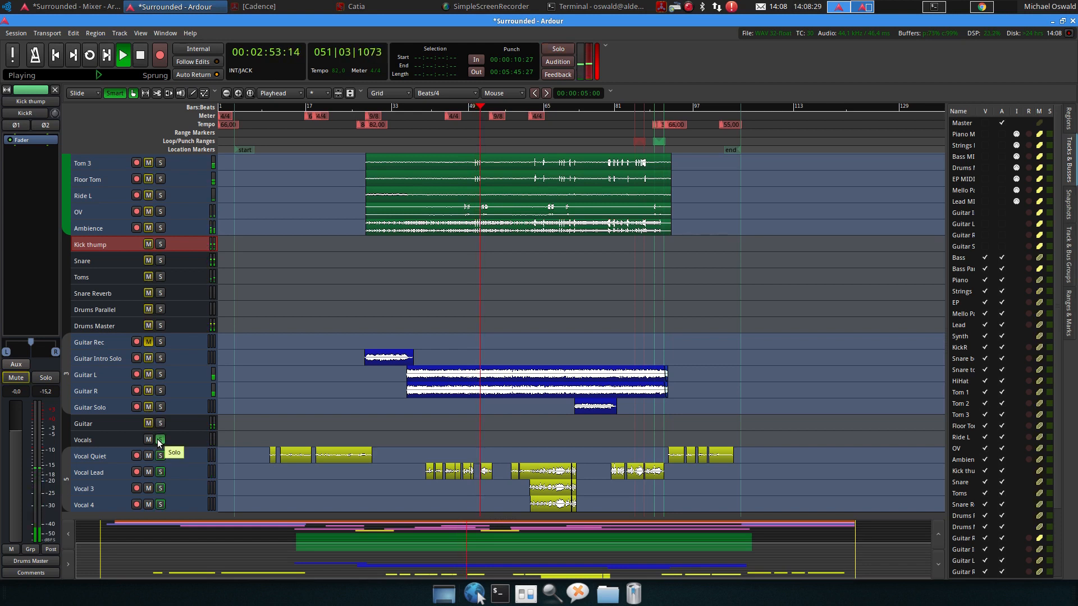
left_click(160, 439)
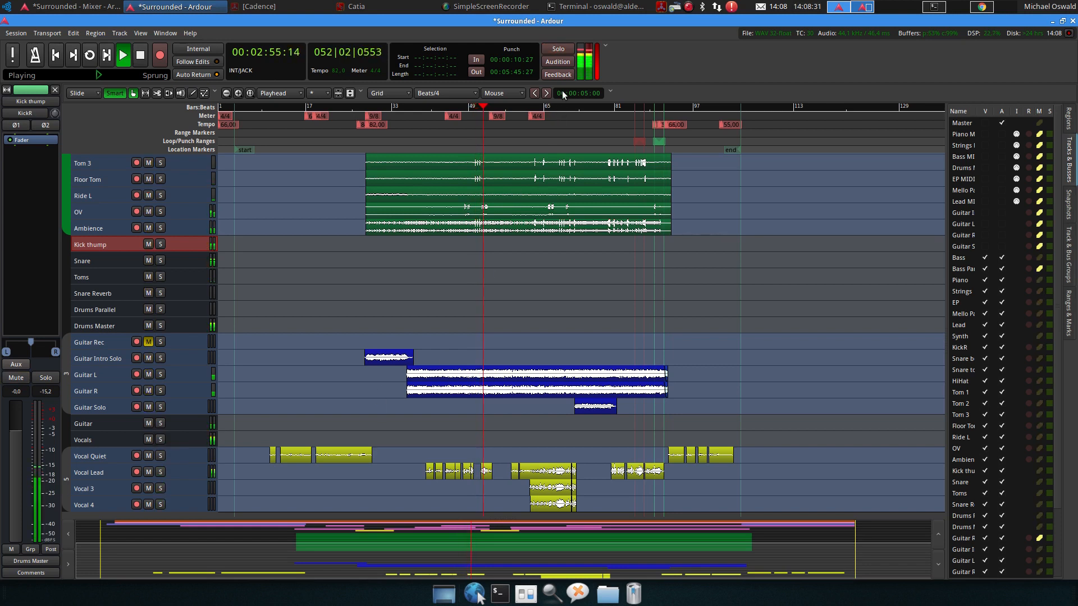
Jump playback to around bar 65, toggle the Vocals bus mute on and off, and stop playback
left_click(554, 111)
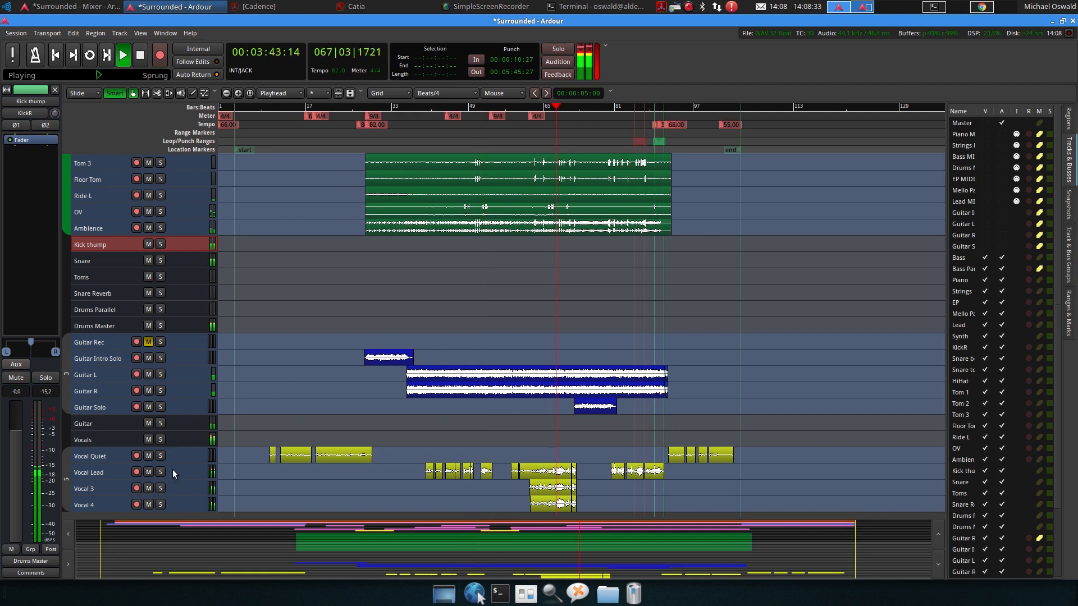
scroll(176, 449, "down", 3)
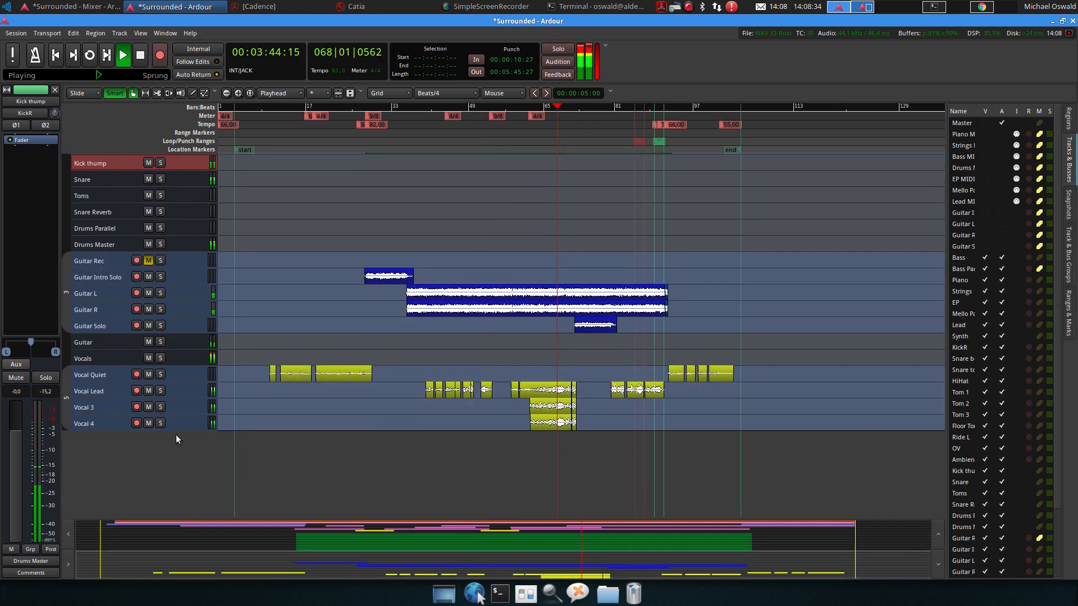
left_click(149, 358)
left_click(151, 358)
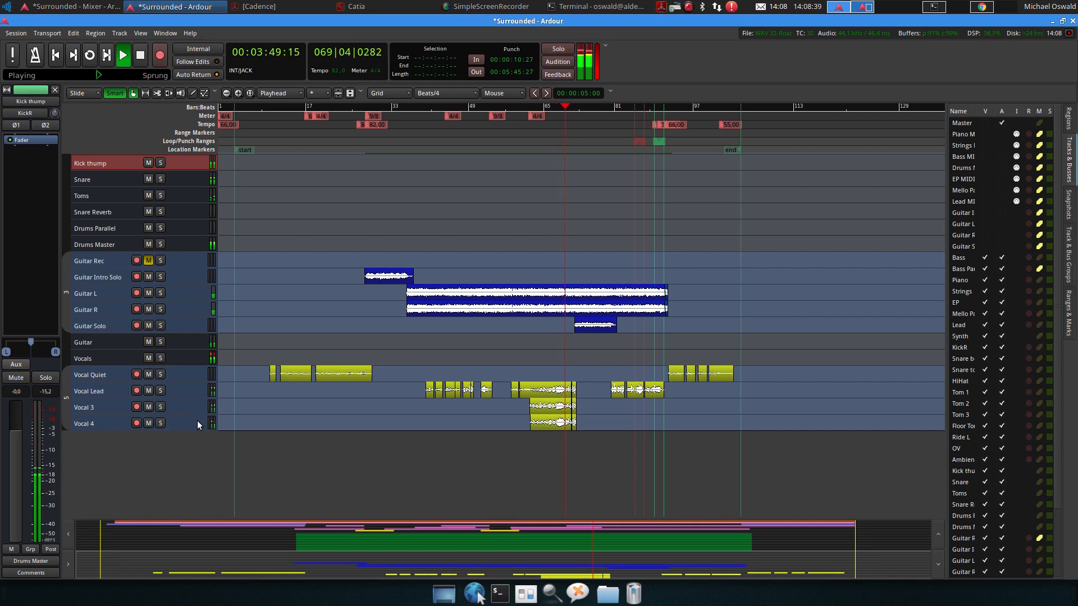
key("space")
Save the session
scroll(216, 402, "up", 3)
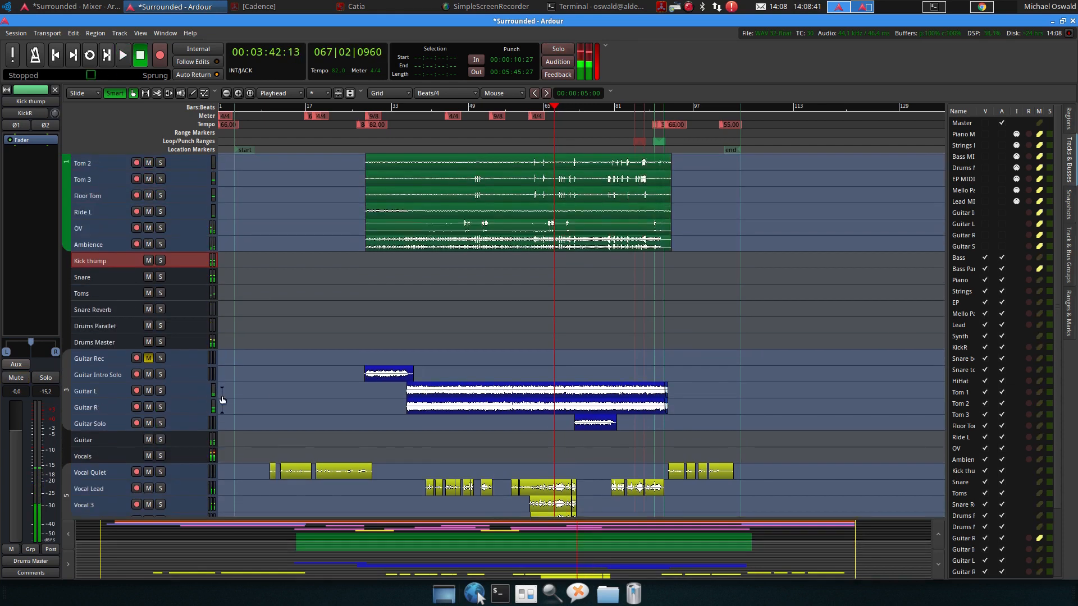
scroll(224, 391, "up", 5)
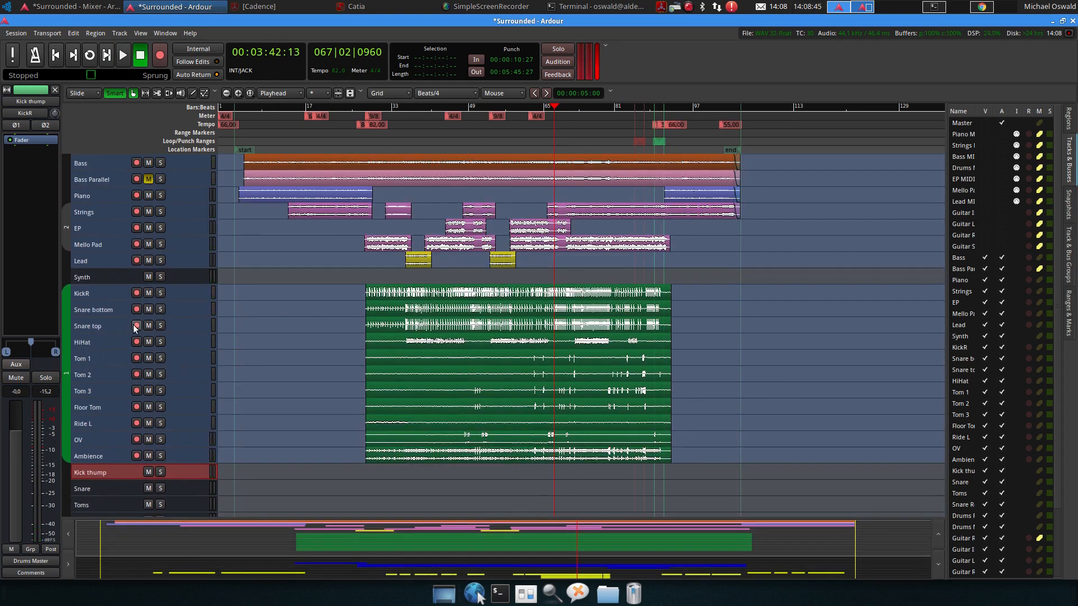
key("ctrl+s")
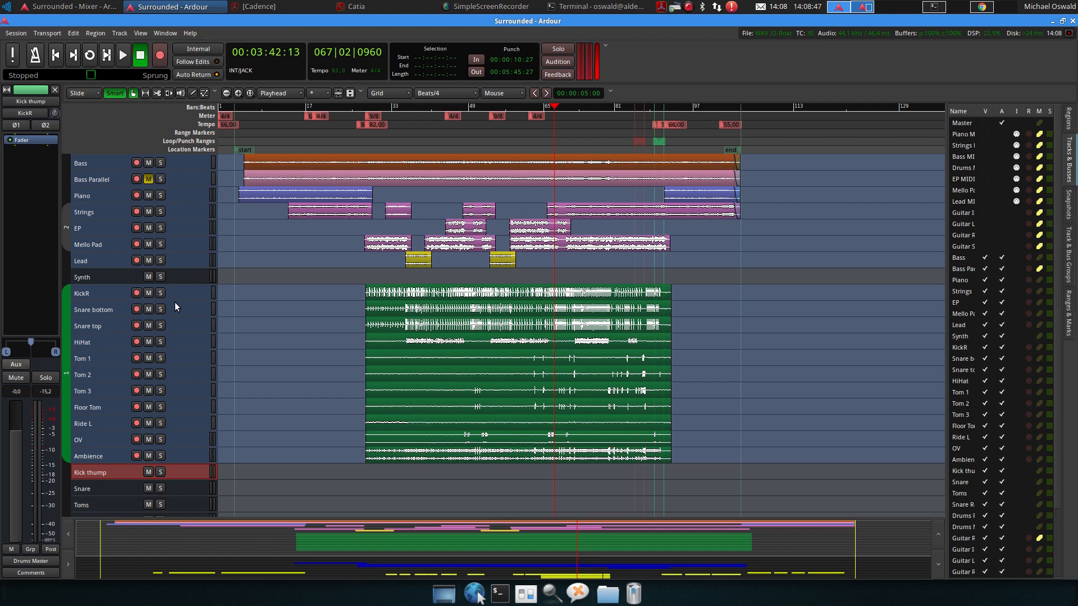
scroll(225, 295, "down", 5)
scroll(253, 316, "down", 4)
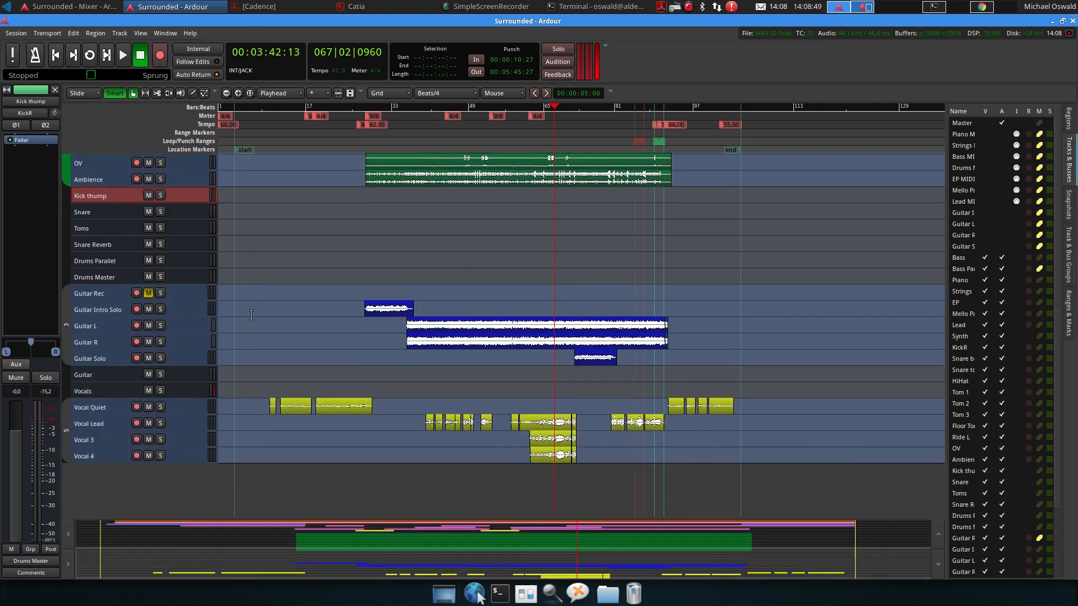
scroll(253, 316, "up", 5)
scroll(253, 315, "up", 4)
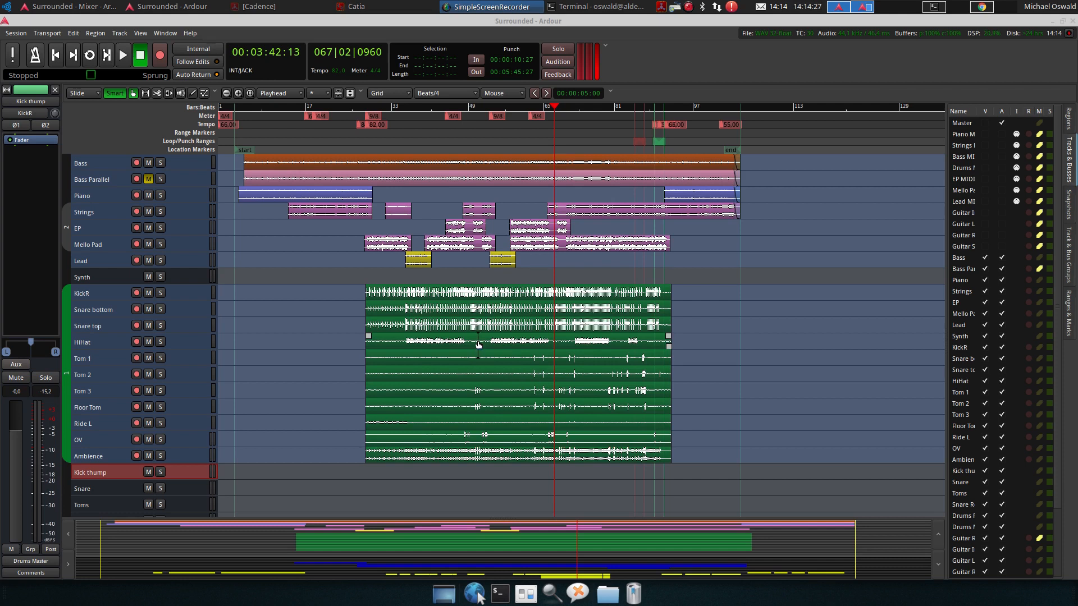
scroll(478, 339, "down", 6)
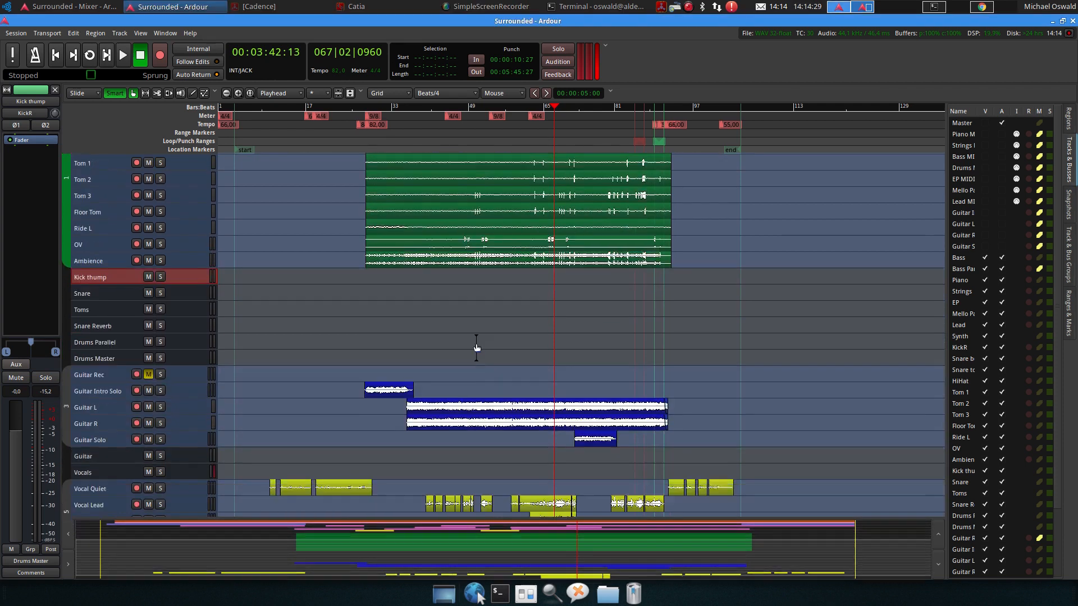
scroll(476, 343, "down", 3)
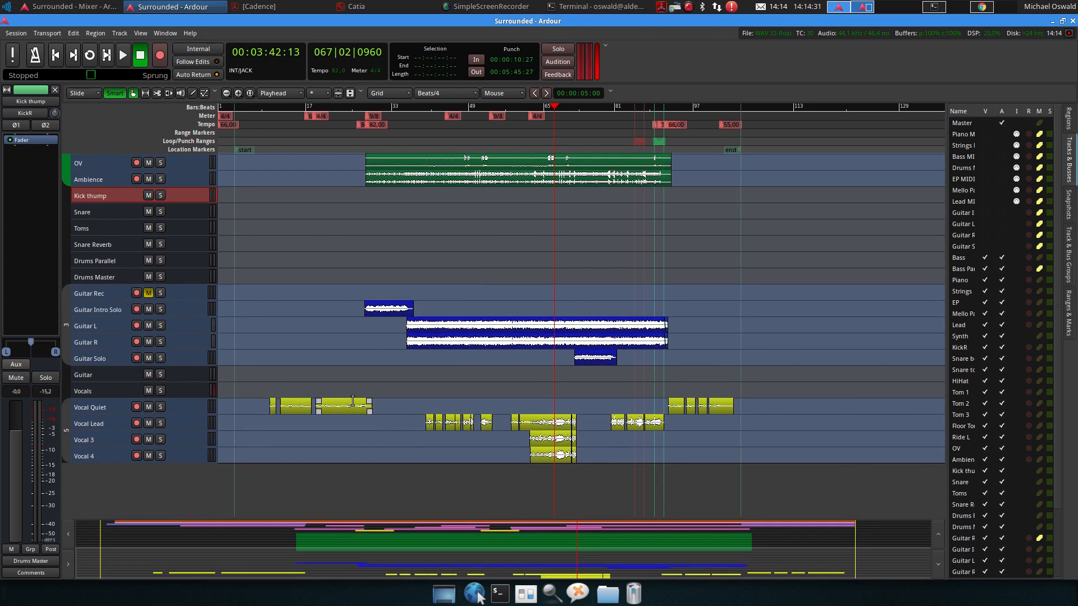
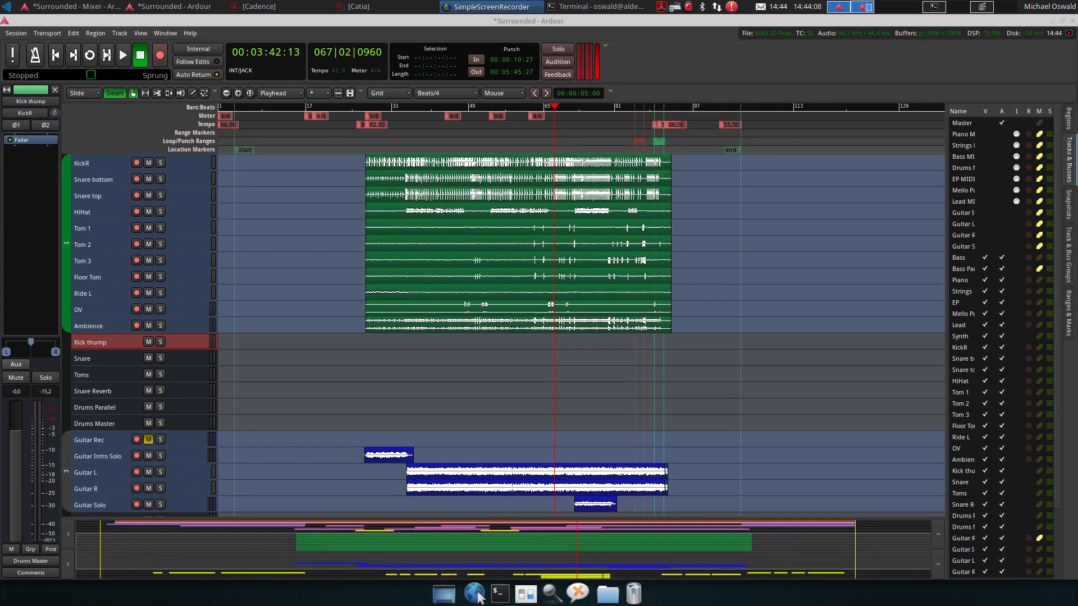
Place the playhead around bar 29 and switch to the mixer window
left_click(374, 110)
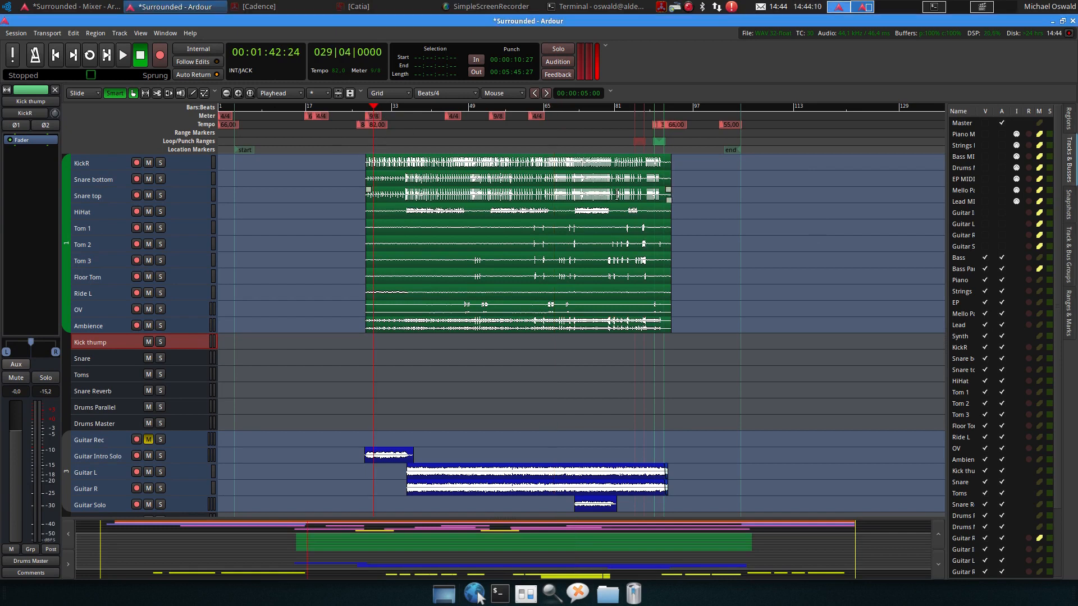
key("alt+m")
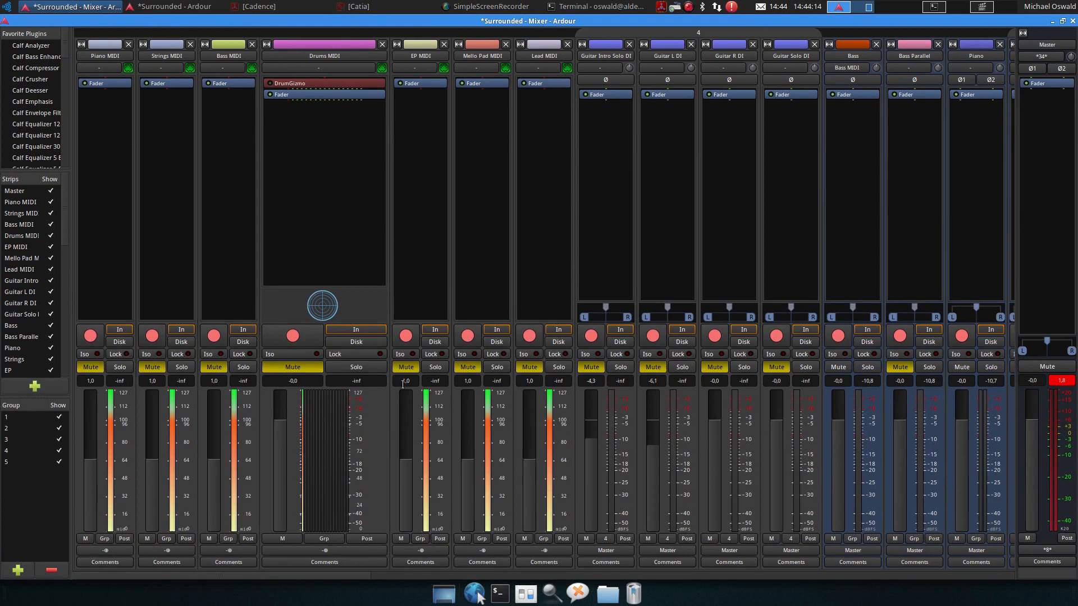
left_click_drag(250, 574, 934, 522)
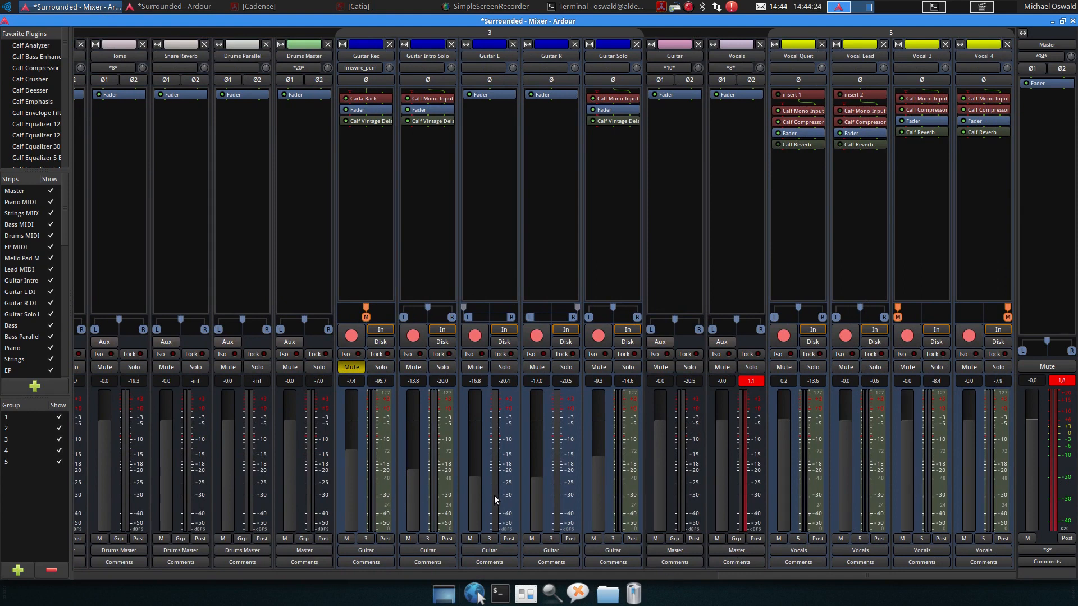
Pull the faders of all guitar and vocal tracks down to -inf and clear the Vocals and Master peak indicators
left_click(351, 492, "ctrl")
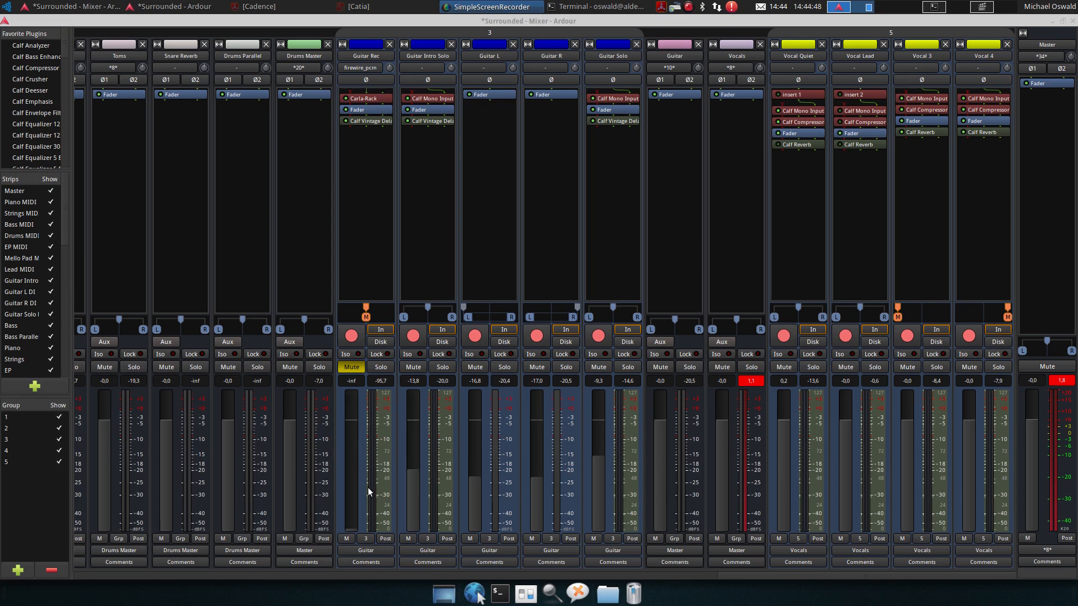
left_click(413, 494, "ctrl")
left_click(475, 489, "ctrl")
left_click(537, 490, "ctrl")
left_click(598, 483, "ctrl")
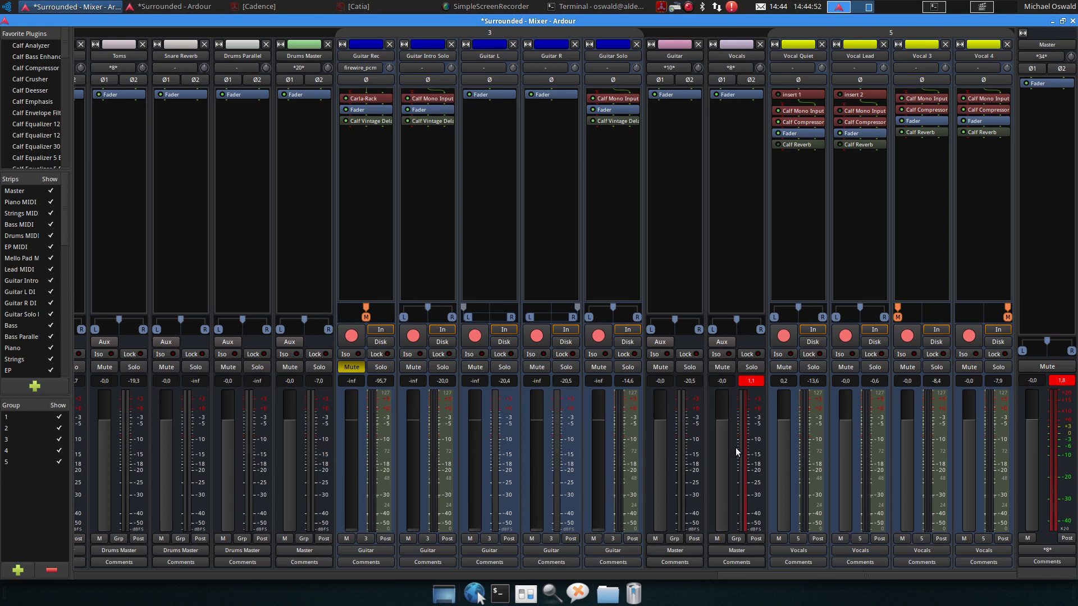
left_click(753, 381)
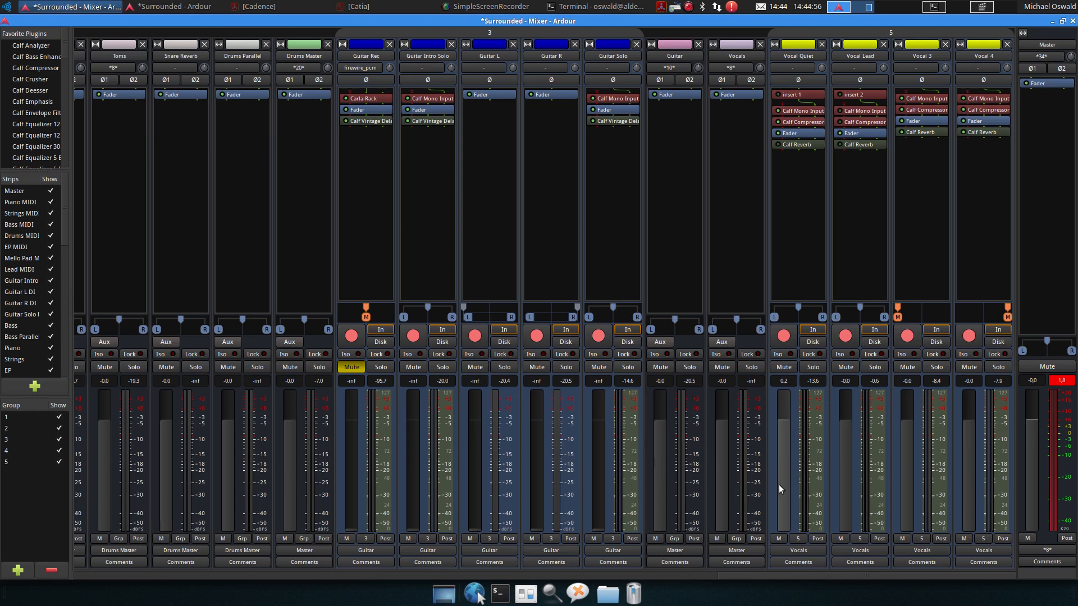
left_click(848, 517, "ctrl")
left_click(908, 510, "ctrl")
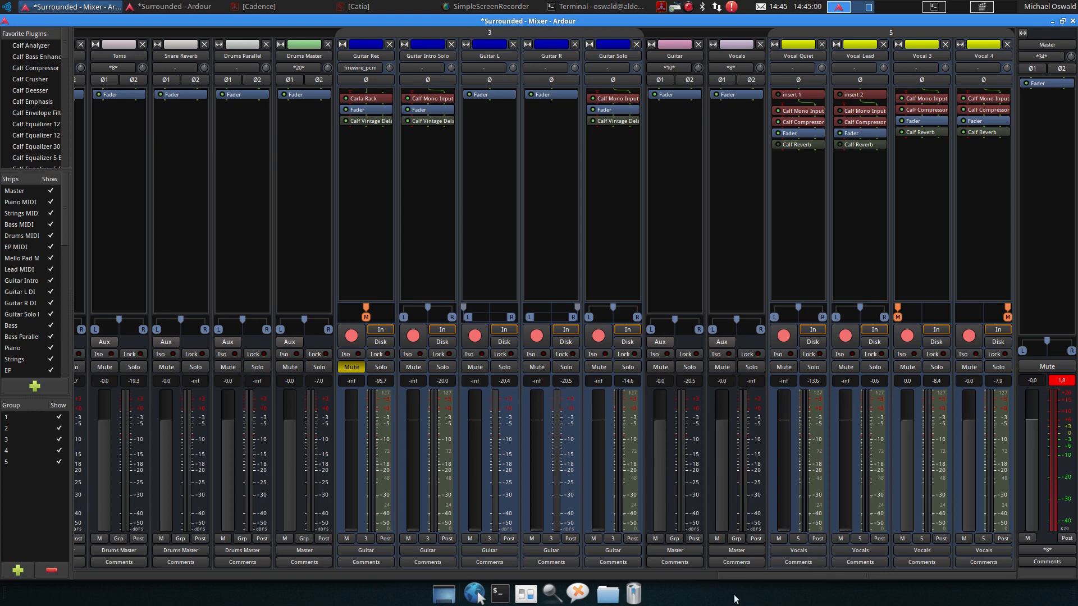
left_click(969, 501, "ctrl")
left_click(914, 500, "ctrl")
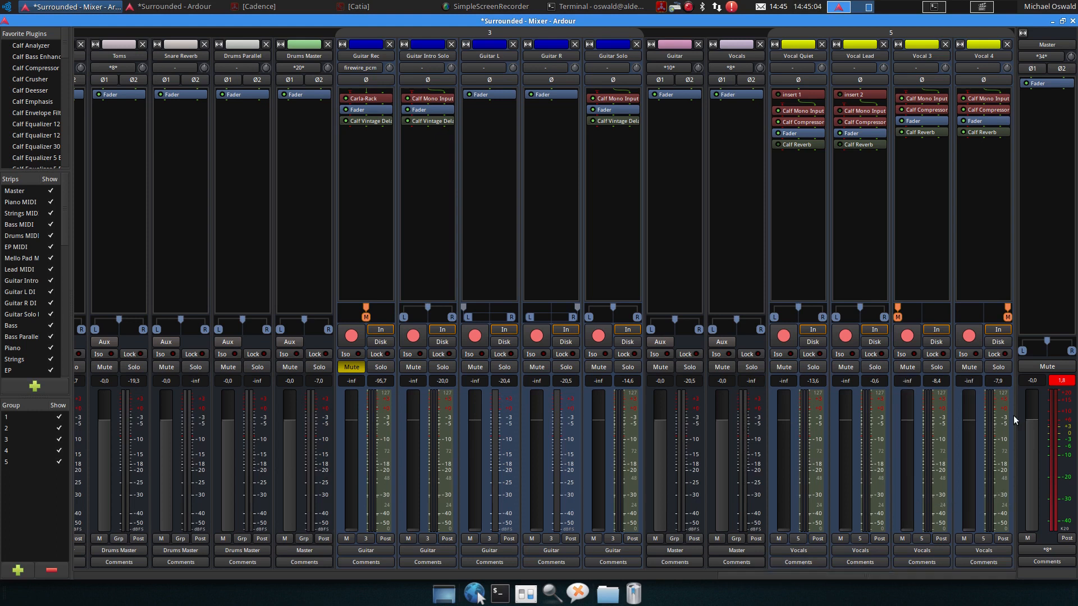
left_click(1072, 383)
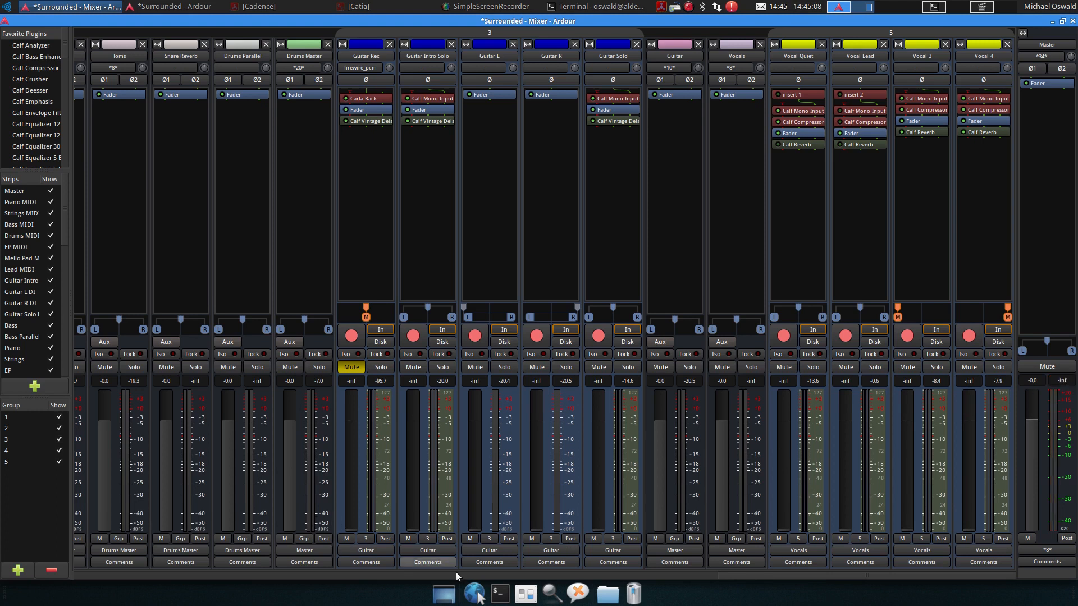
Pull the Snare Reverb, Drums Parallel and Kick thump faders down to -inf and toggle Kick thump's mute
left_click_drag(731, 572, 603, 574)
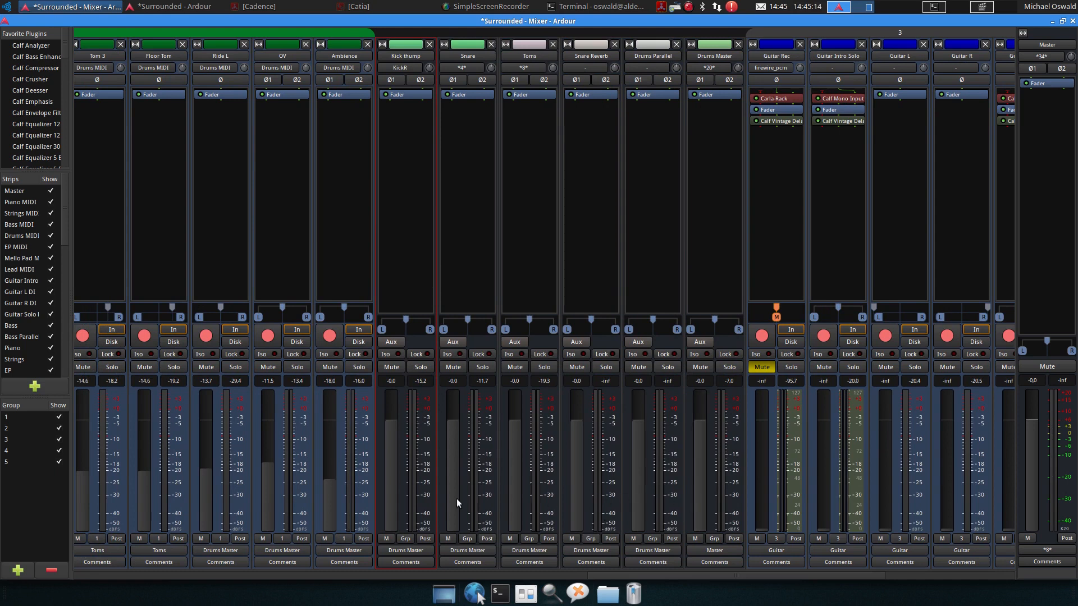
left_click(638, 485, "ctrl")
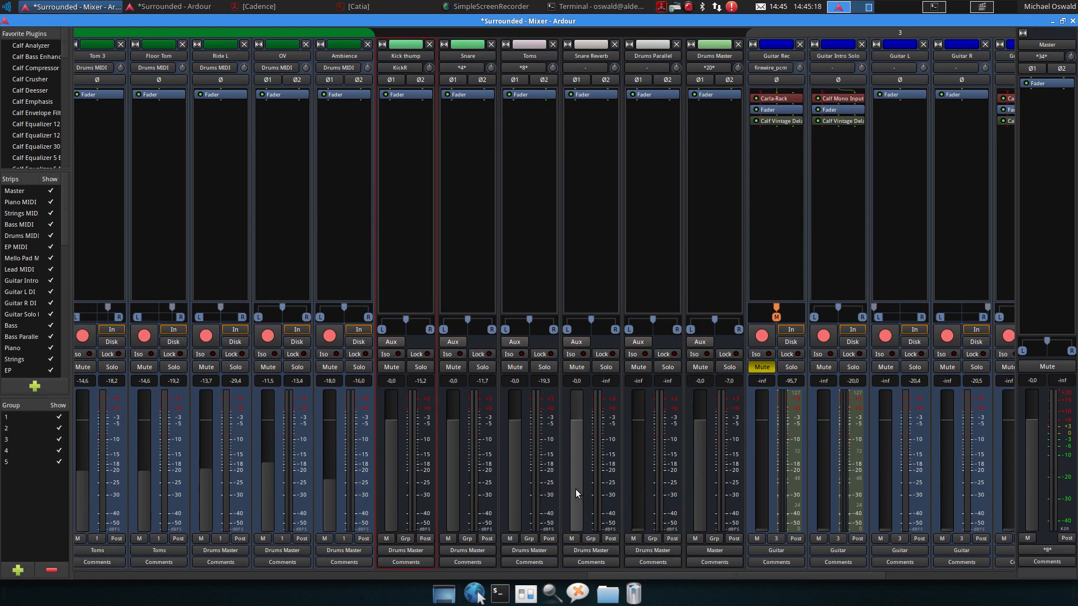
left_click(575, 490, "ctrl")
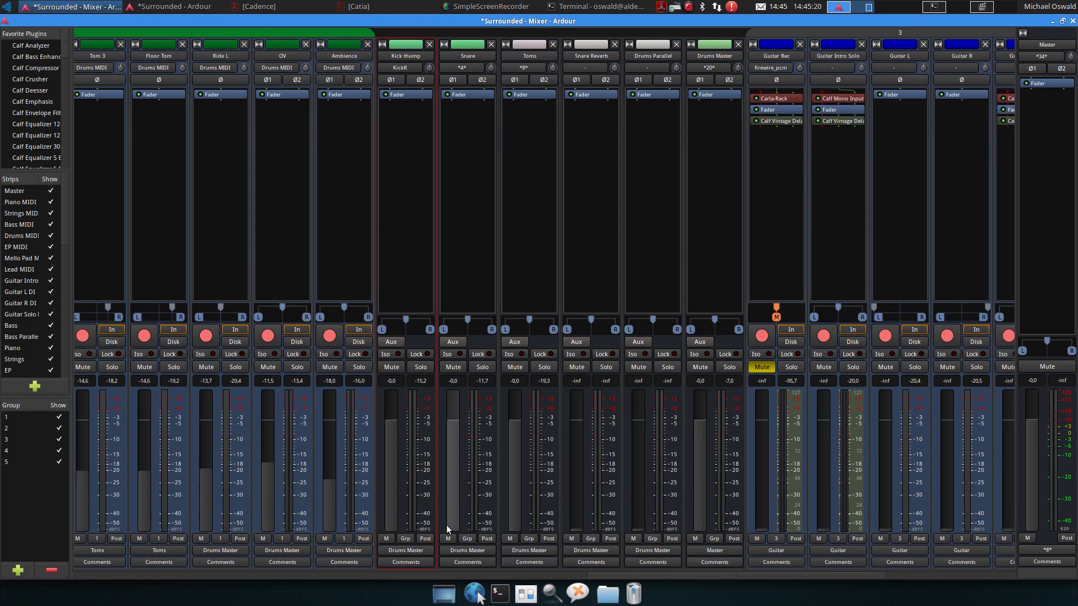
left_click_drag(614, 573, 552, 570)
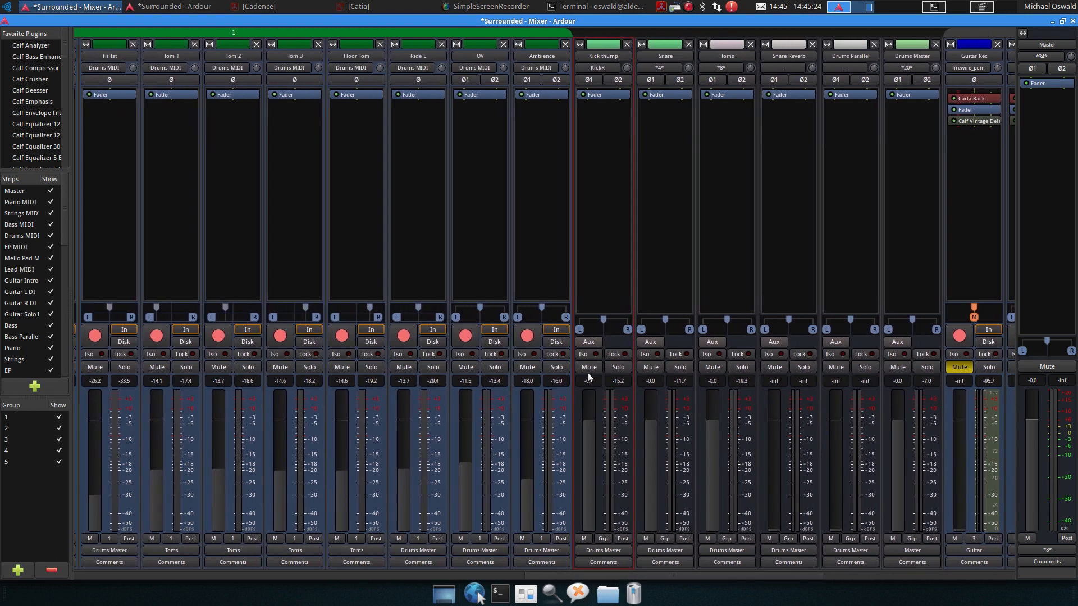
left_click_drag(585, 444, 596, 528)
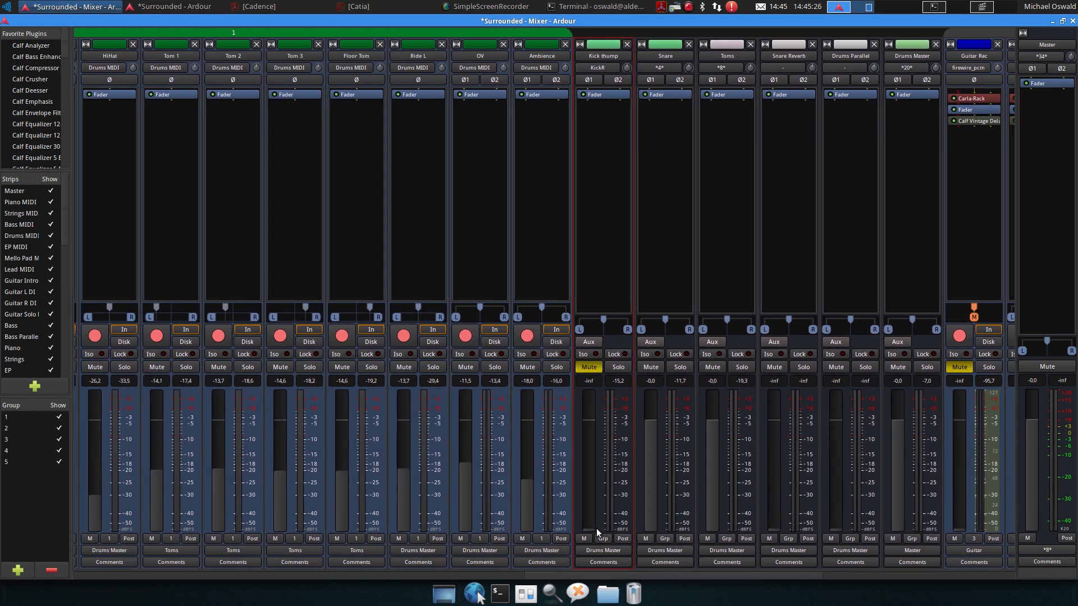
left_click(591, 370)
Pull the Bass, Bass Parallel, Piano, Strings, EP, Mello Pad and Lead faders down to -inf
left_click_drag(648, 574, 560, 567)
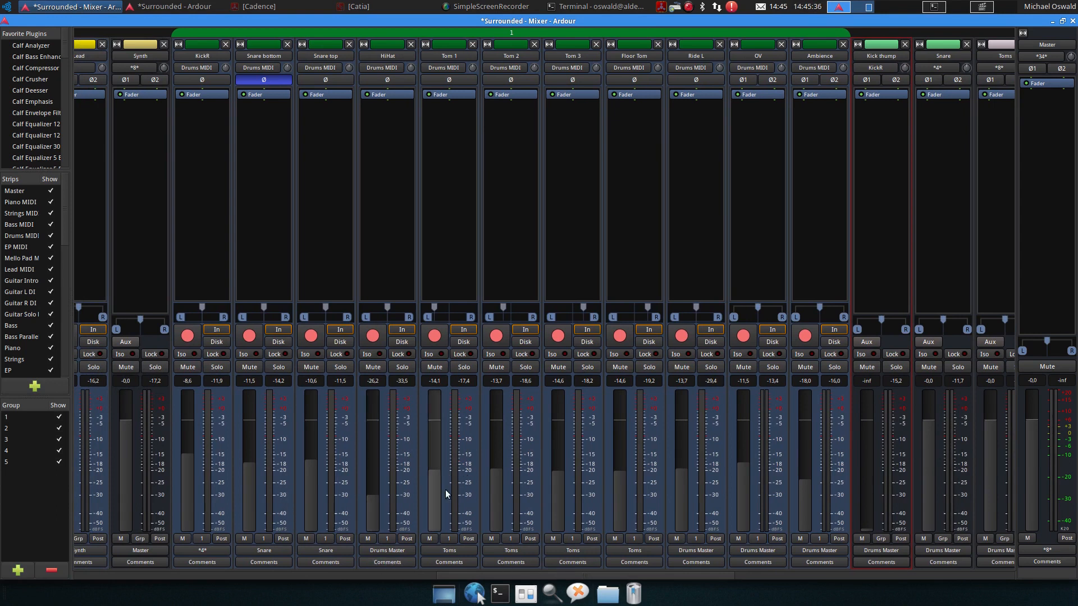
left_click_drag(573, 573, 362, 578)
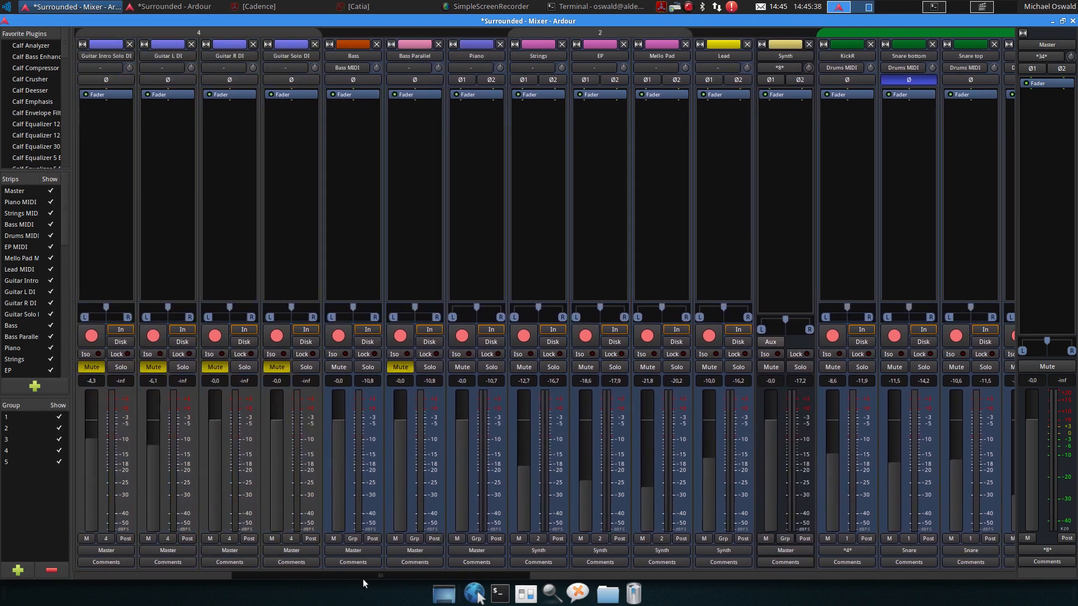
left_click_drag(338, 405, 338, 511)
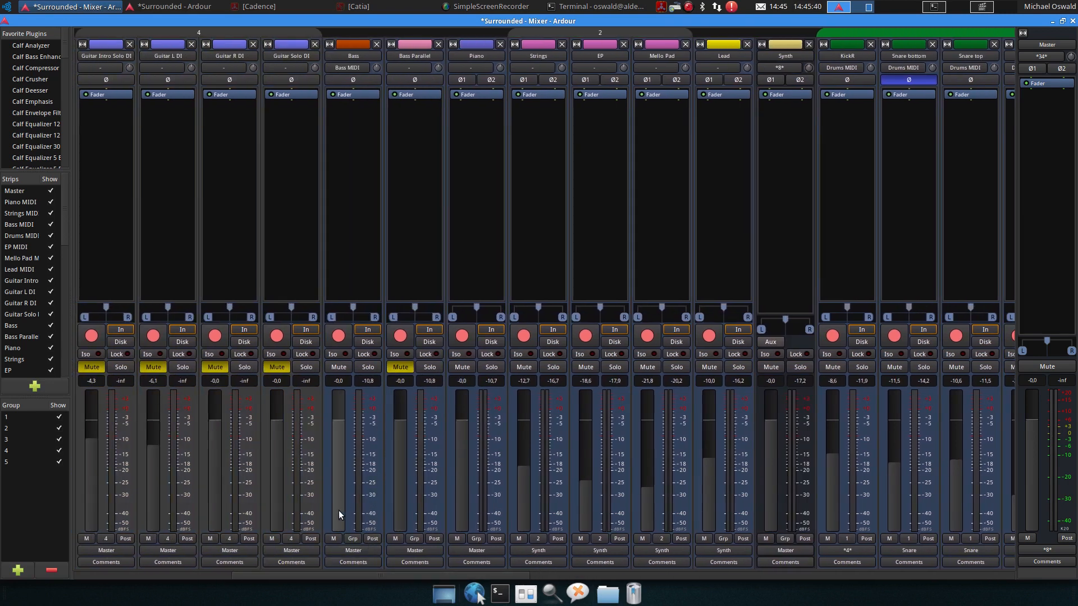
left_click_drag(400, 427, 391, 508)
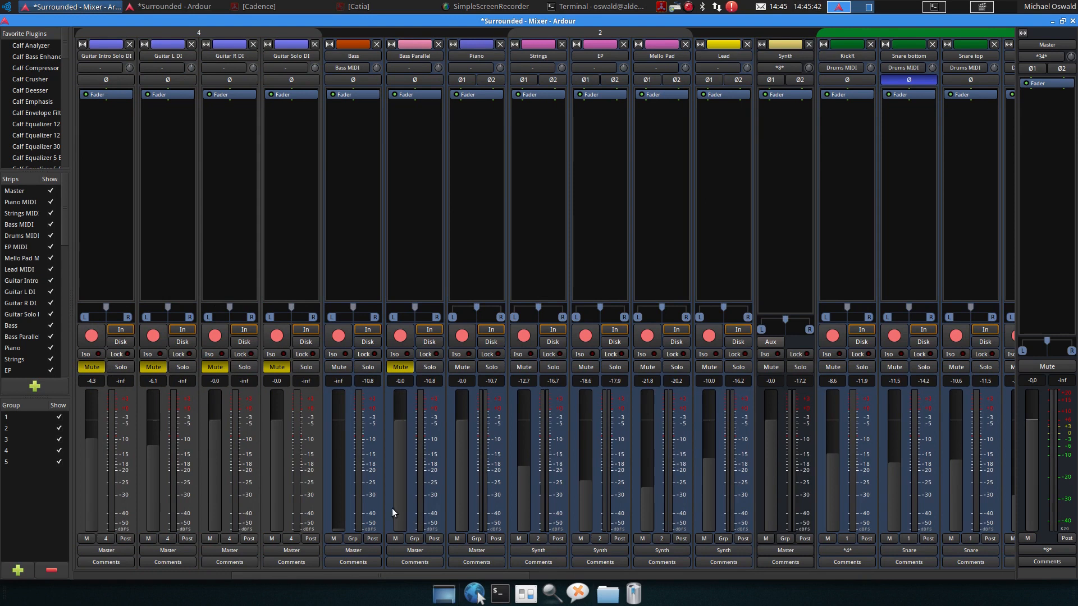
left_click(465, 508, "ctrl")
left_click(524, 507, "ctrl")
left_click(588, 508, "ctrl")
left_click(645, 512, "ctrl")
left_click(708, 508, "ctrl")
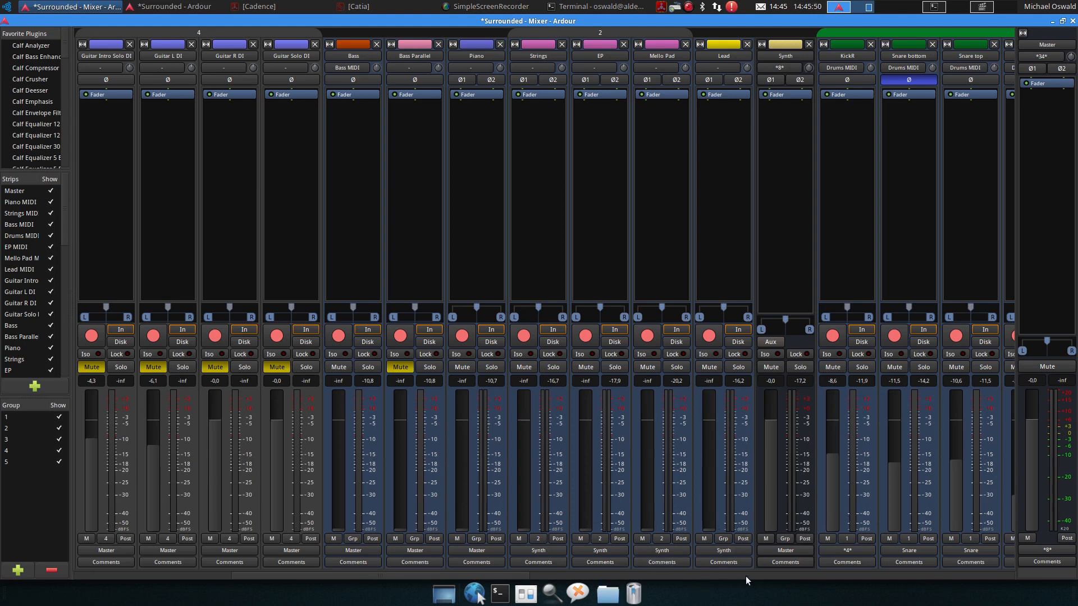
Start playback and inspect the drum group's sharing settings without changing them
left_click_drag(419, 574, 617, 574)
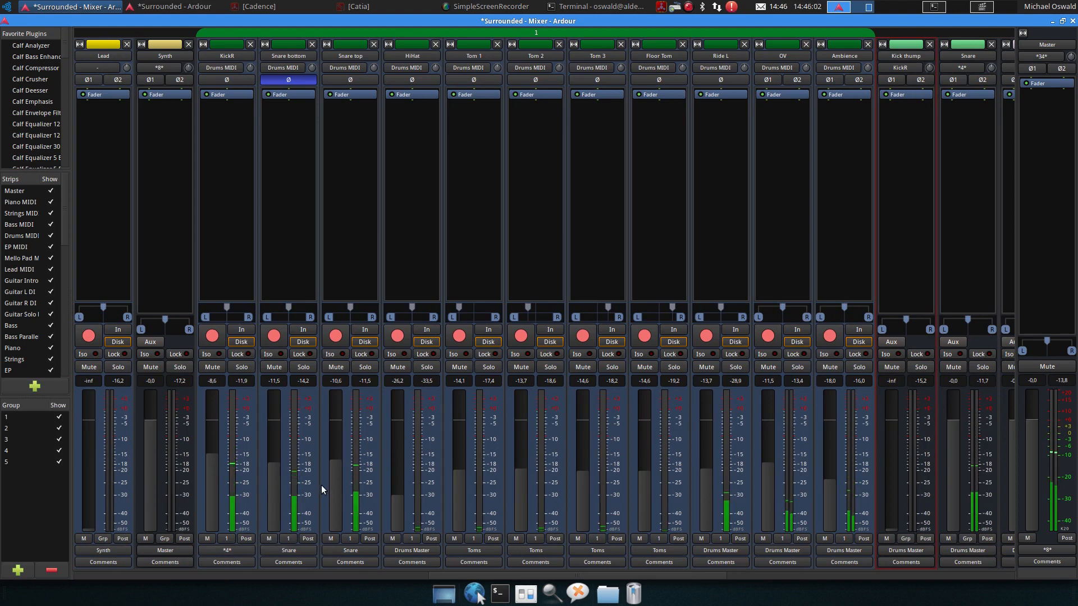
key("space")
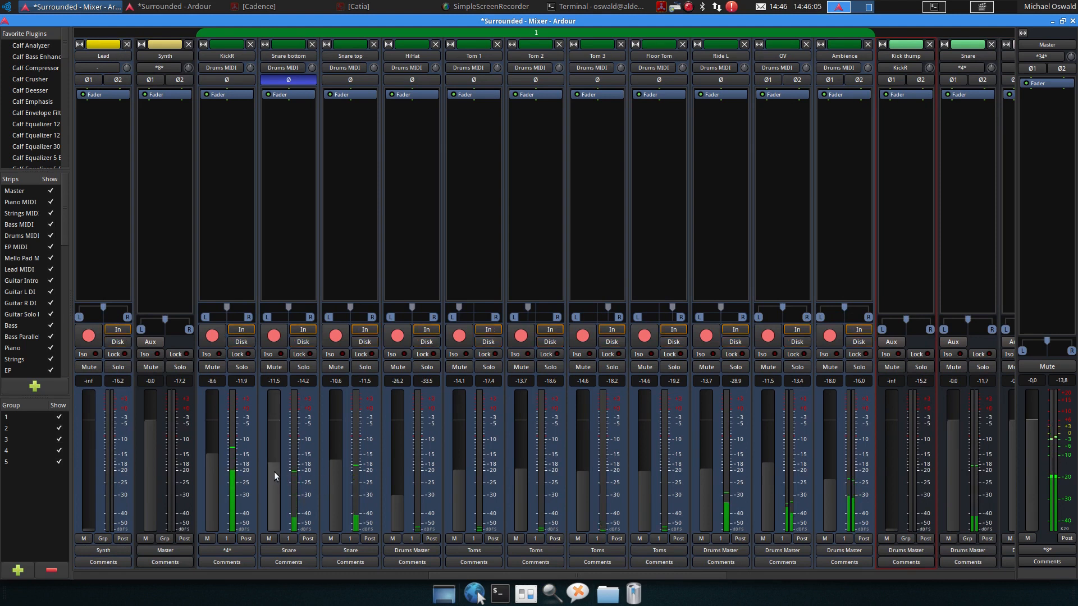
right_click(412, 34)
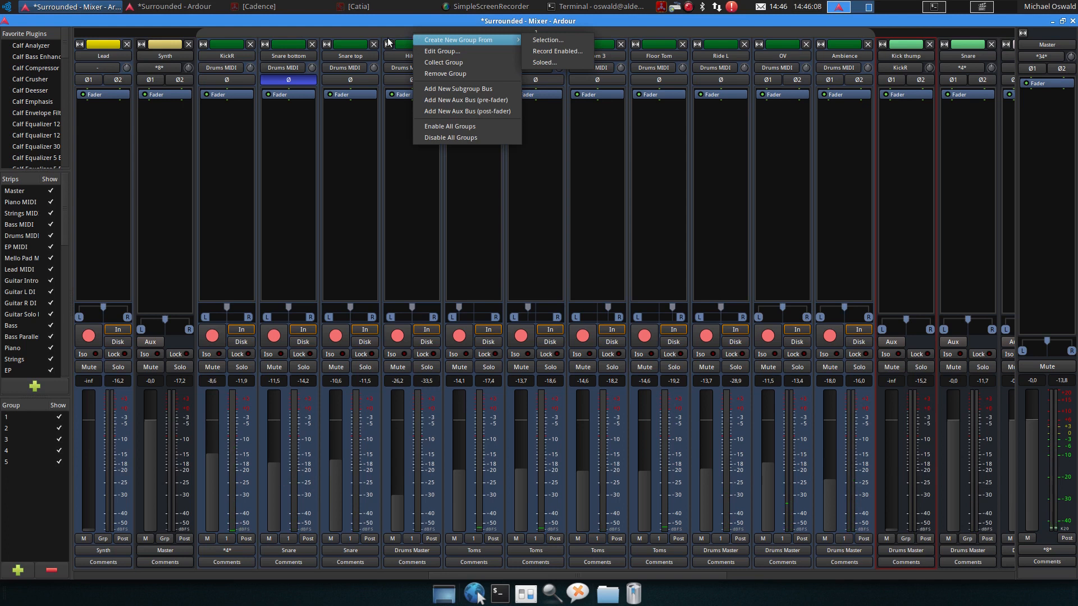
left_click(392, 33)
right_click(395, 32)
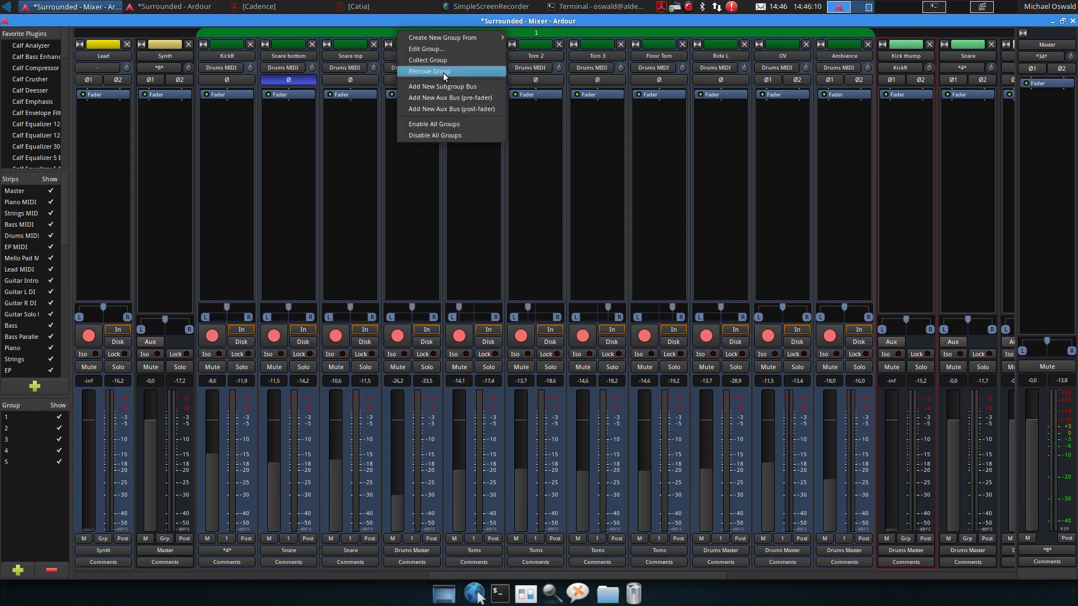
left_click(449, 51)
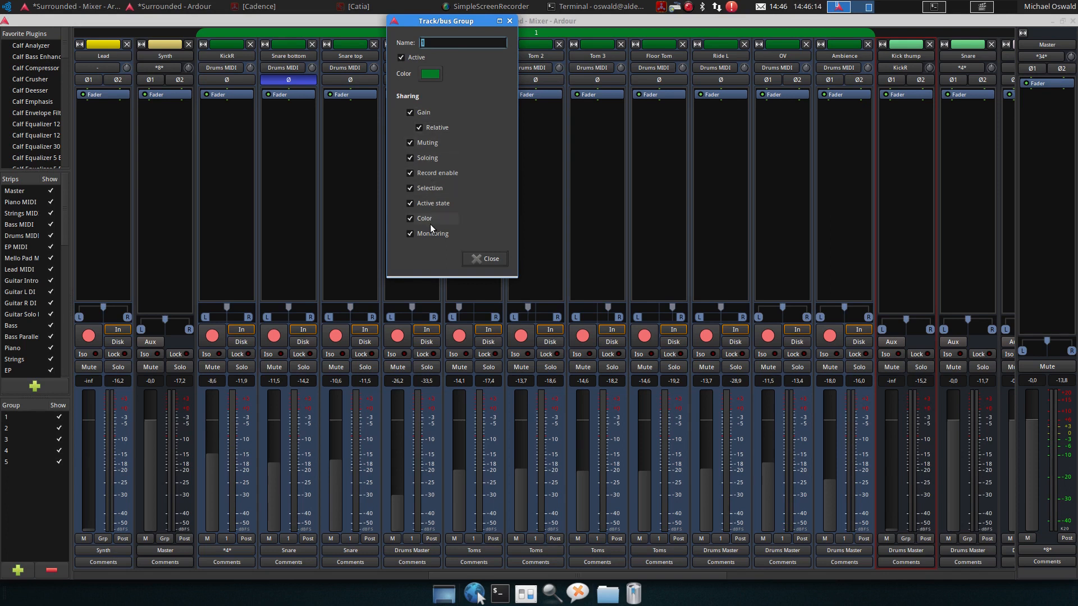
left_click(486, 259)
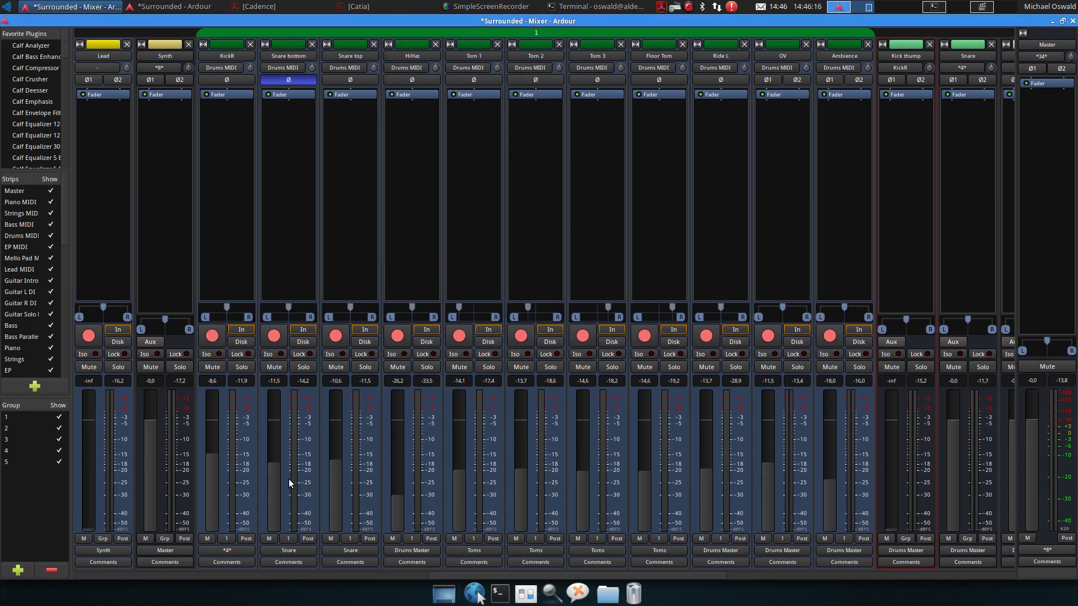
Lower all drum group faders together to about -15.6 dB on KickR, then deactivate the drum group
left_click_drag(215, 479, 218, 495)
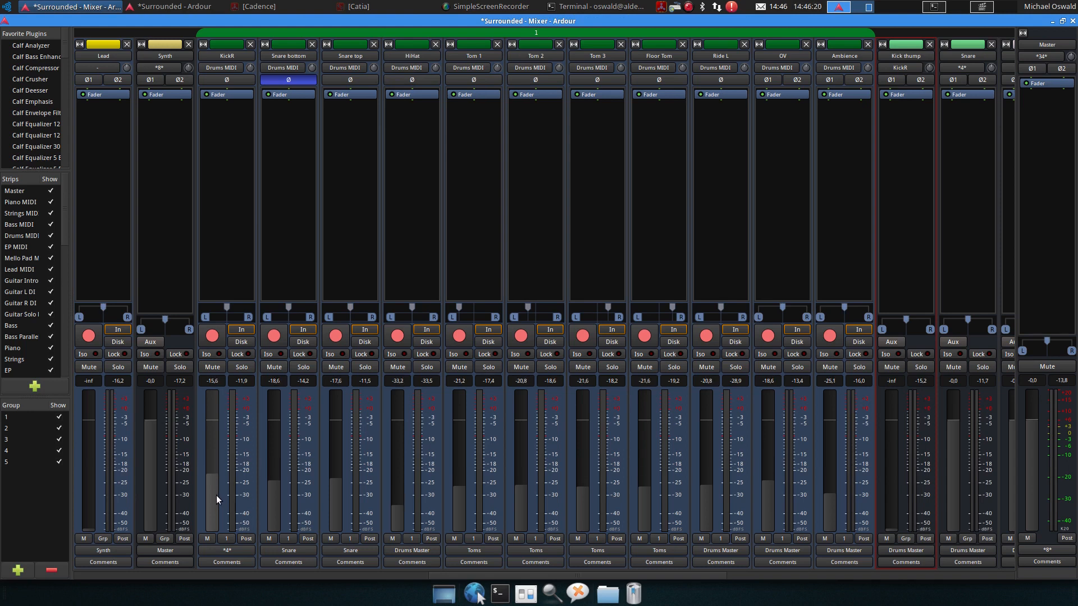
left_click(415, 33)
Stop playback, raise only the KickR fader to about -10.7 dB, and resume playback
key("space")
left_click_drag(213, 489, 215, 474)
key("space")
key("space")
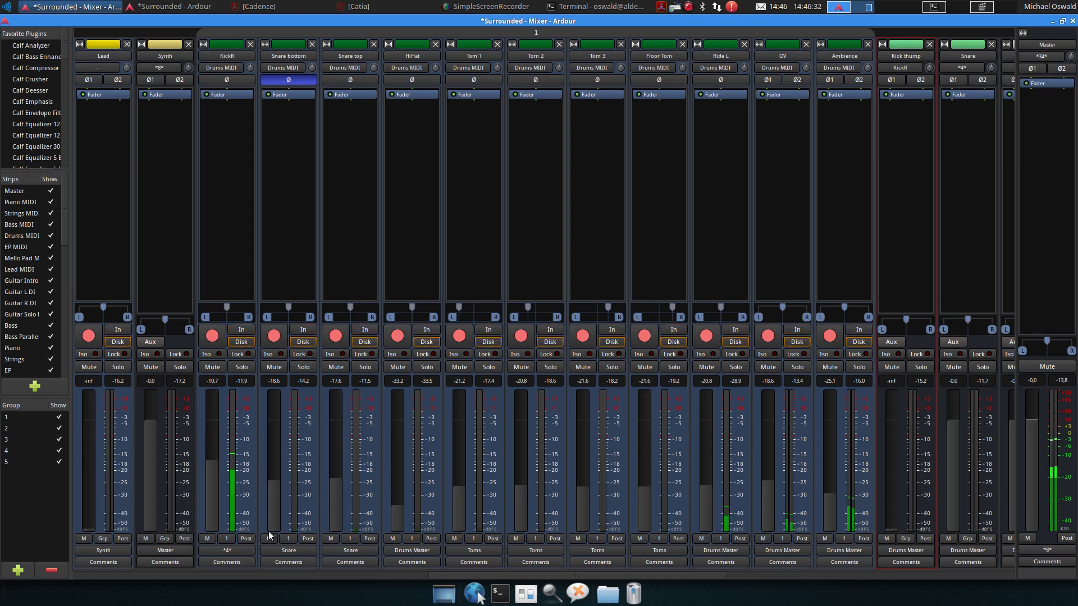
key("space")
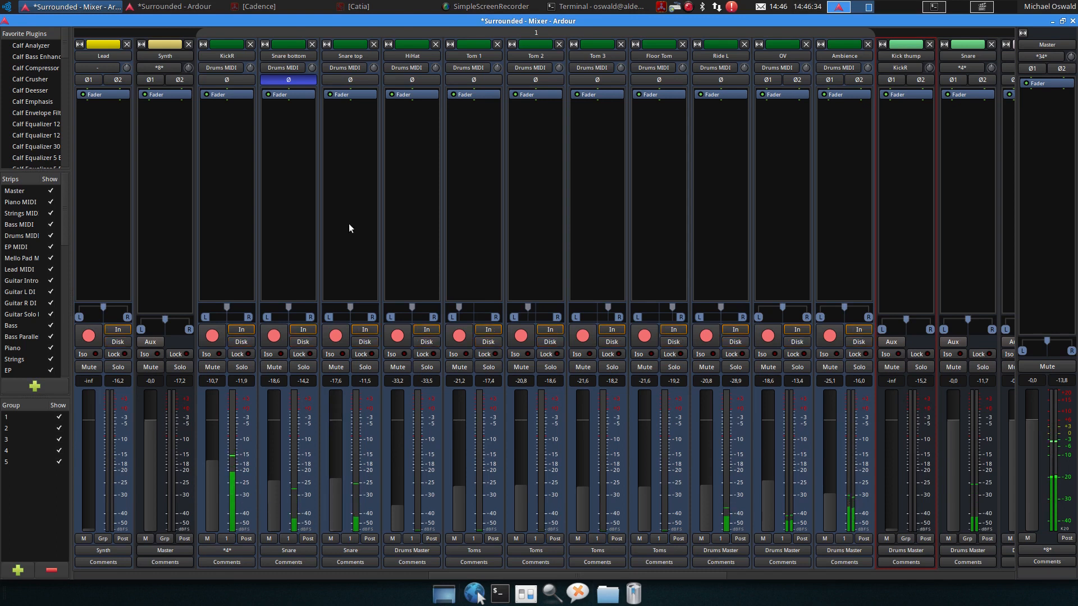
Move the playhead to around bar 33 in the editor, start playback and return to the mixer
left_click(191, 7)
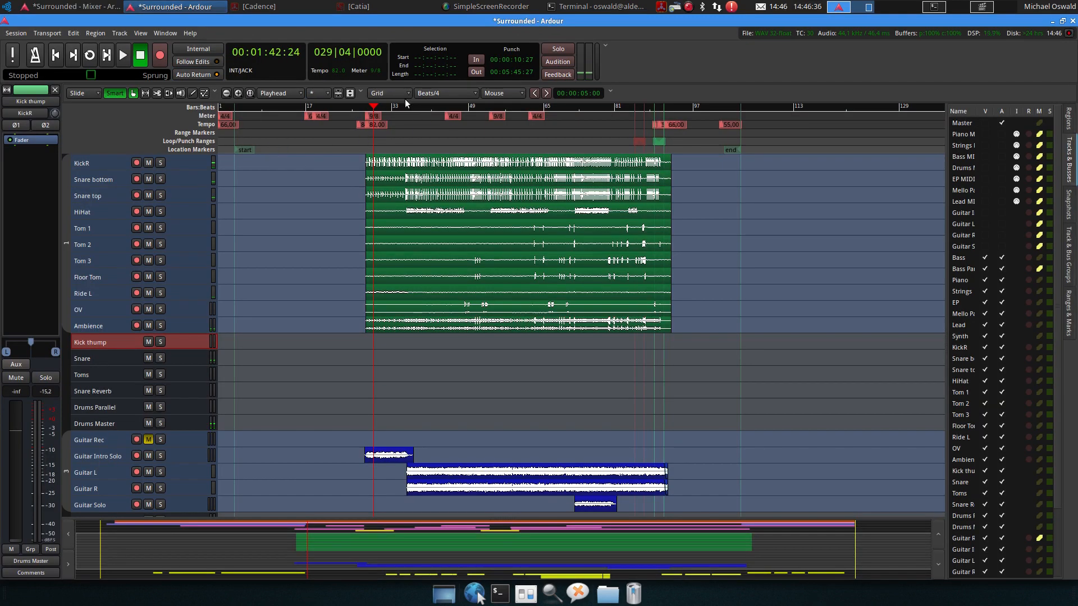
left_click(402, 110)
key("space")
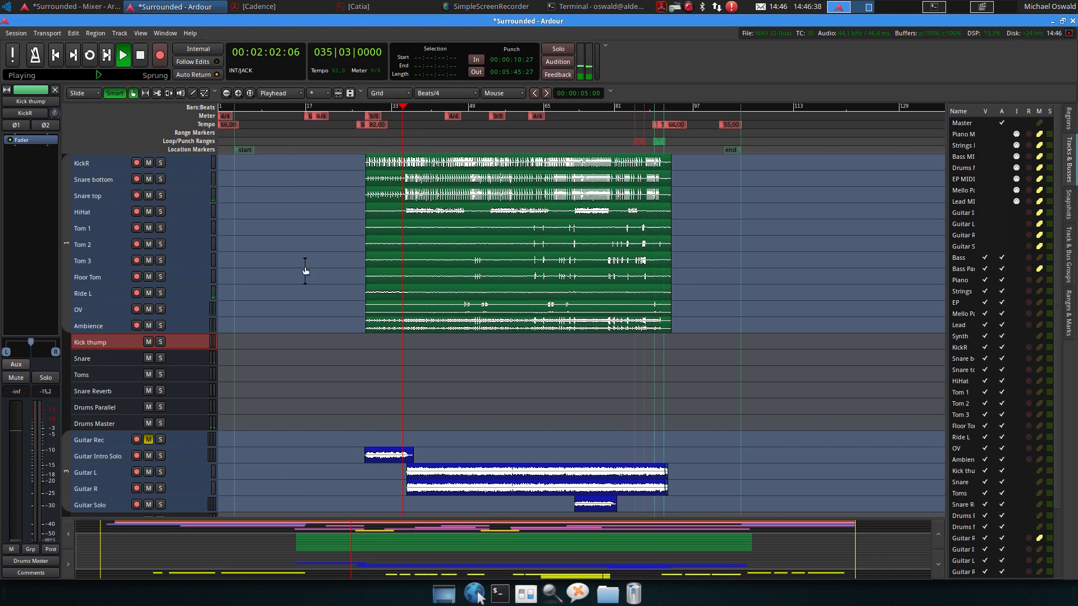
left_click(100, 4)
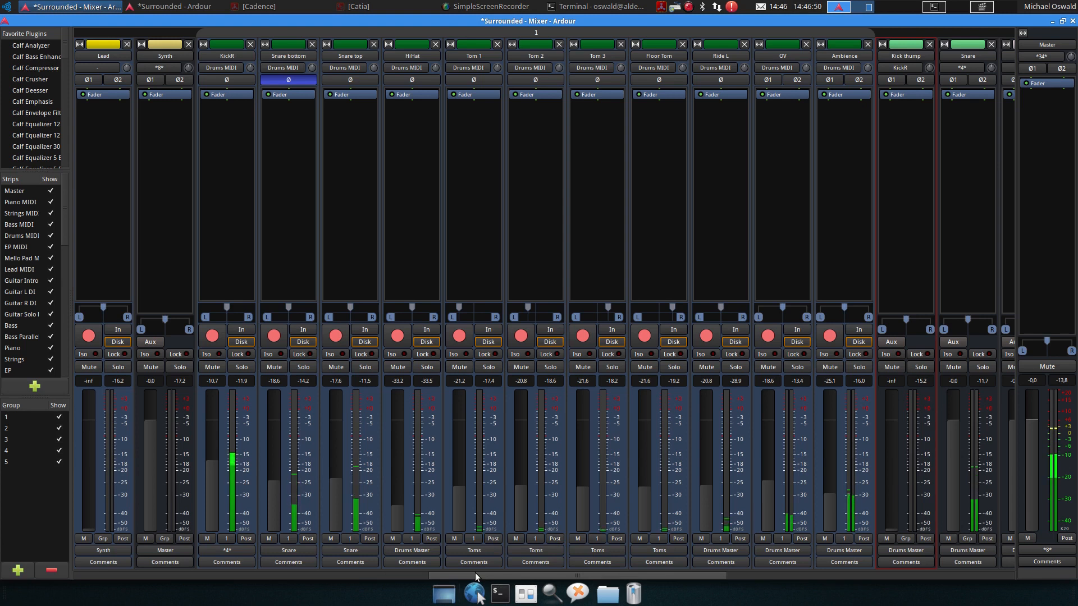
Balance the drum faders: HiHat to about -38.2 dB, OV to about -15.9 dB and Ambience to -inf
left_click_drag(697, 575, 714, 576)
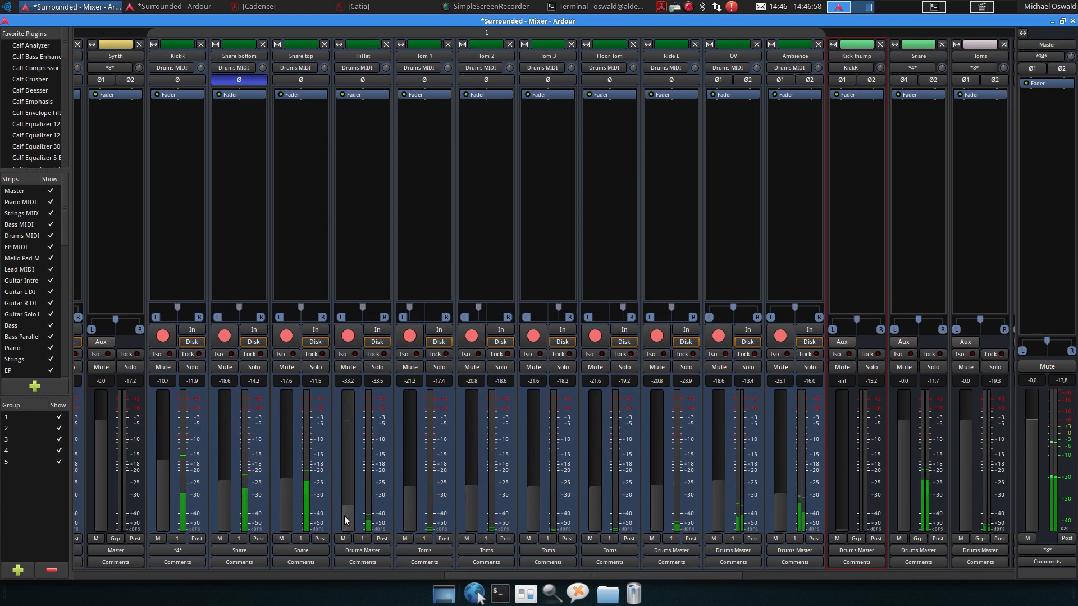
mouse_move(346, 516)
left_mouse_down()
mouse_move(349, 456)
mouse_move(345, 524)
left_mouse_up()
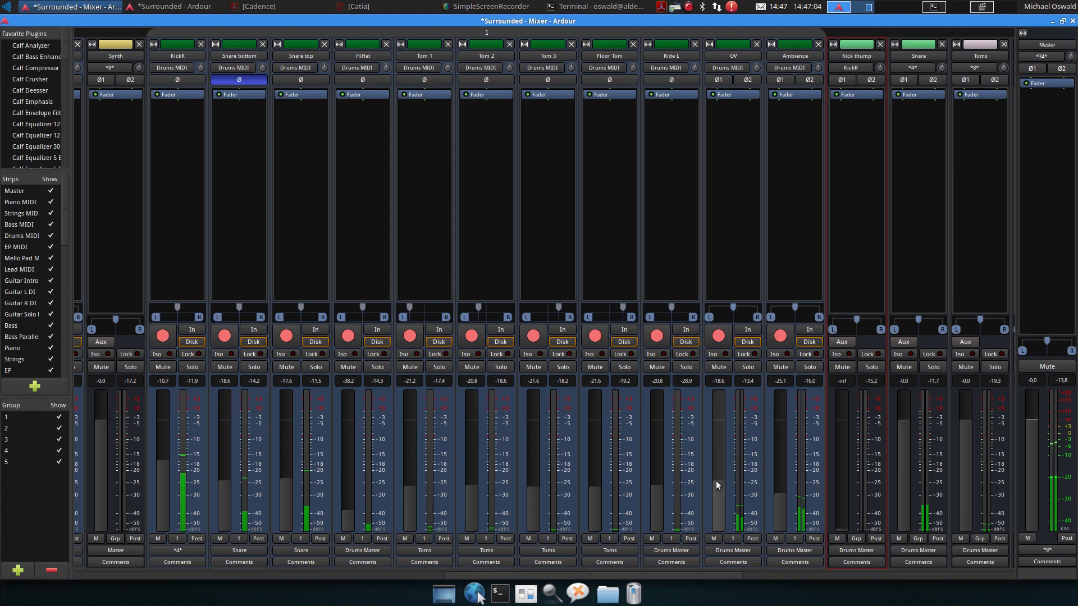
mouse_move(724, 500)
left_mouse_down()
mouse_move(719, 468)
mouse_move(726, 525)
mouse_move(718, 484)
left_mouse_up()
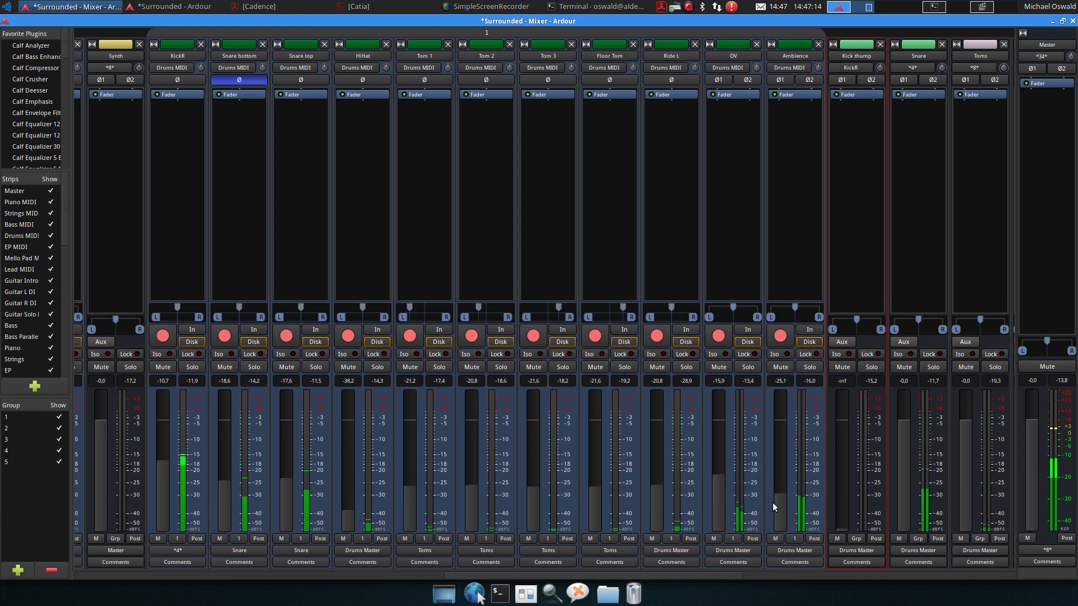
left_click_drag(781, 503, 784, 533)
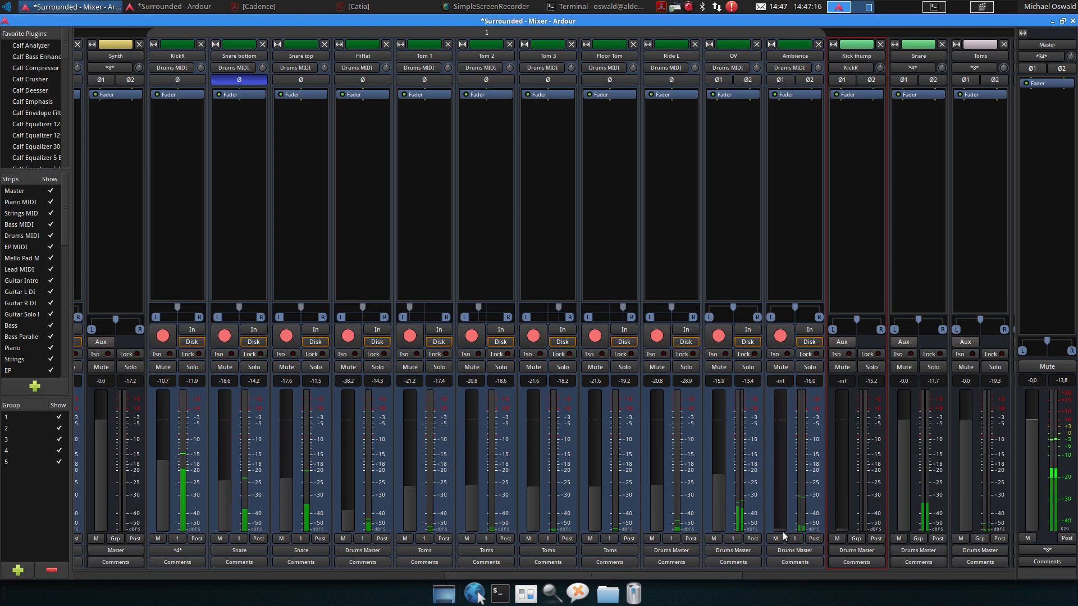
Raise the Ambience fader to about -19.3 dB and set the Bass fader to about -14.3 dB
mouse_move(779, 501)
left_mouse_down()
mouse_move(783, 446)
mouse_move(781, 525)
mouse_move(781, 484)
left_mouse_up()
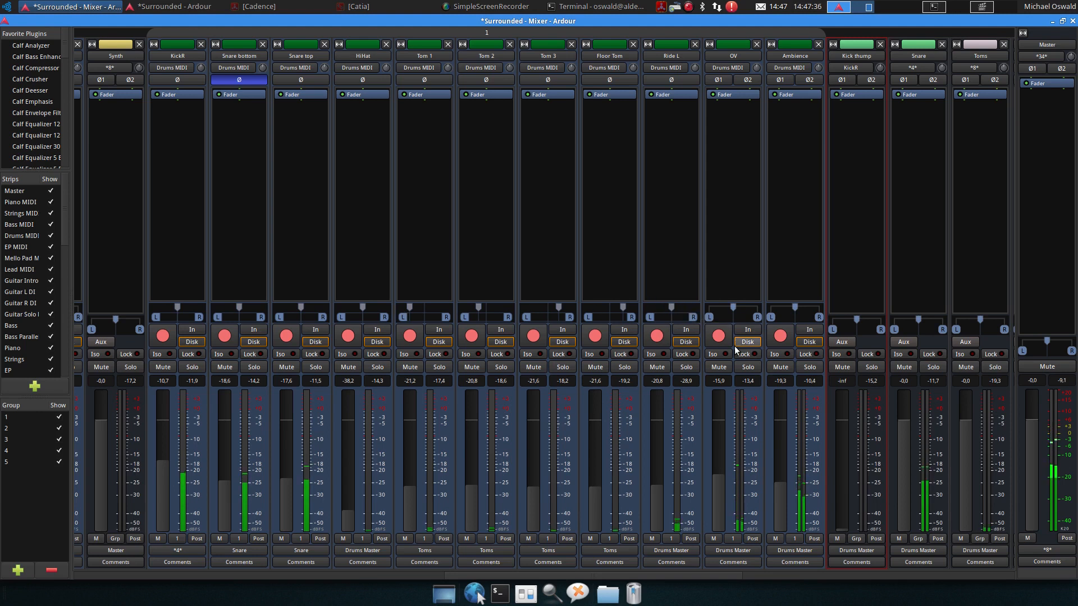
left_click_drag(628, 575, 465, 584)
left_click_drag(186, 530, 195, 470)
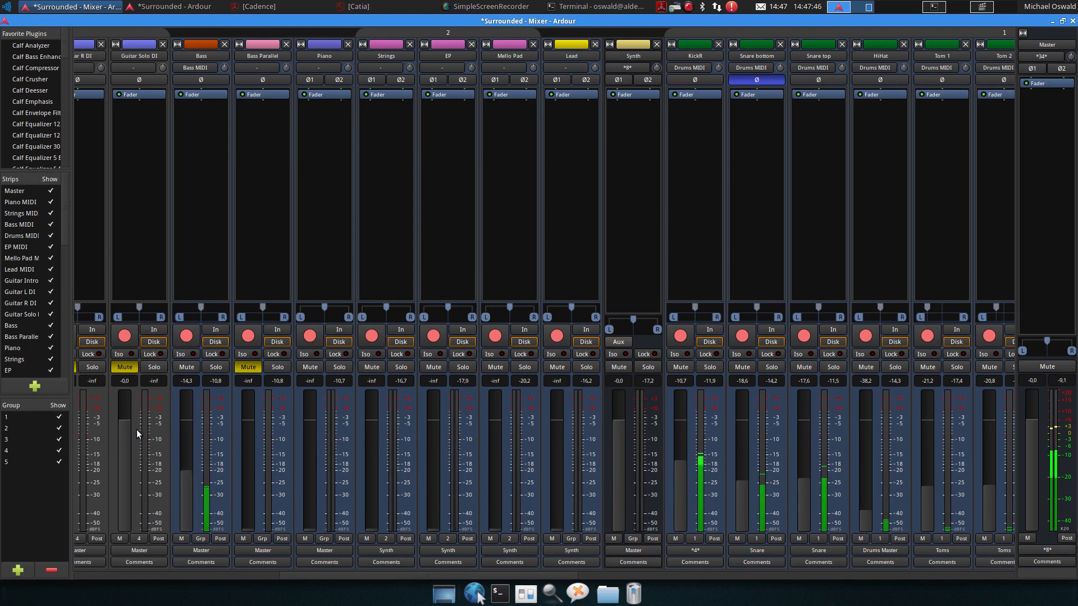
Hide the Piano MIDI, Strings MIDI, Bass MIDI, Drums MIDI, EP MIDI, Mello Pad, Lead MIDI, Guitar Intro and Guitar DI strips from the mixer
left_click(51, 202)
left_click(50, 213)
left_click(50, 224)
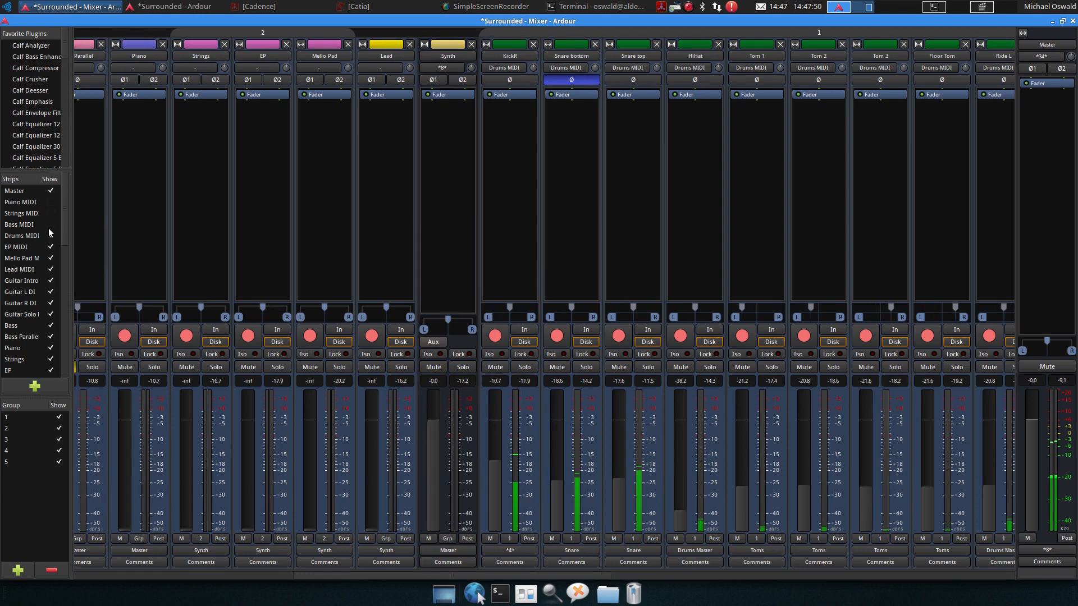
left_click(51, 236)
left_click(51, 247)
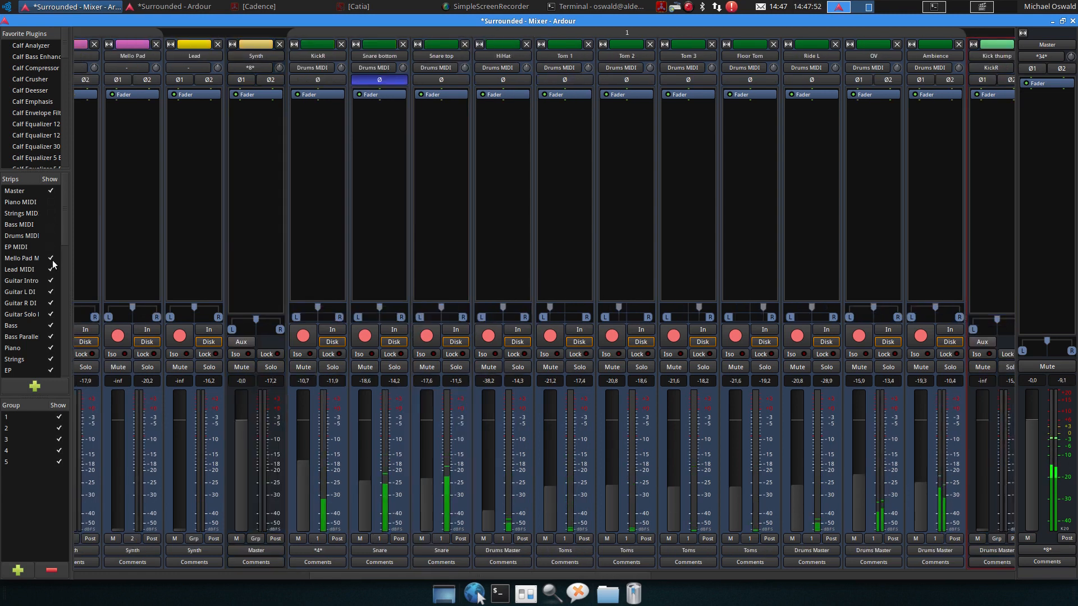
left_click(51, 258)
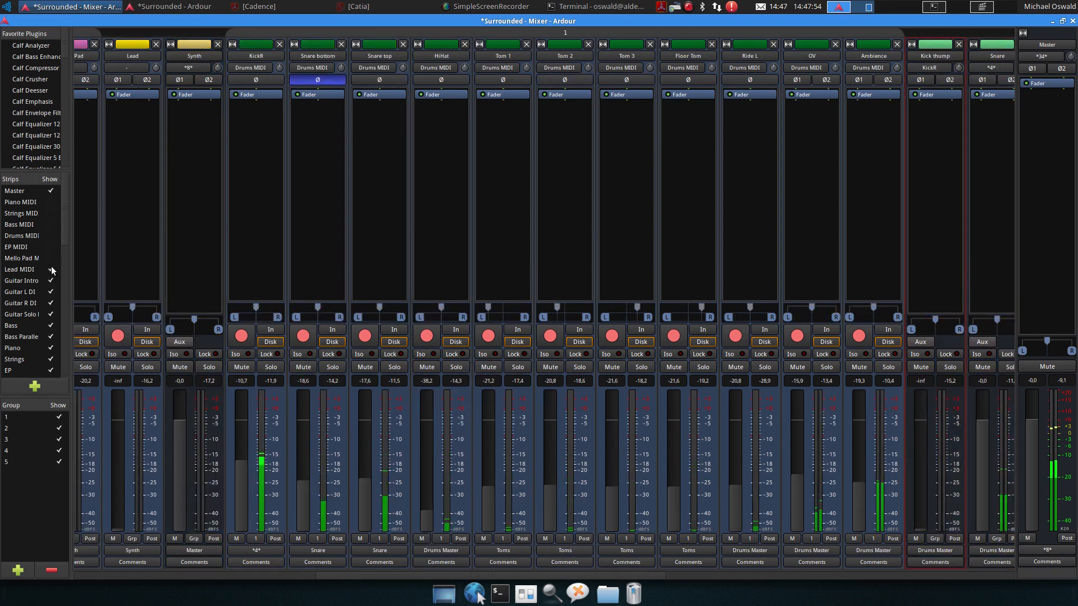
left_click(51, 269)
left_click(51, 281)
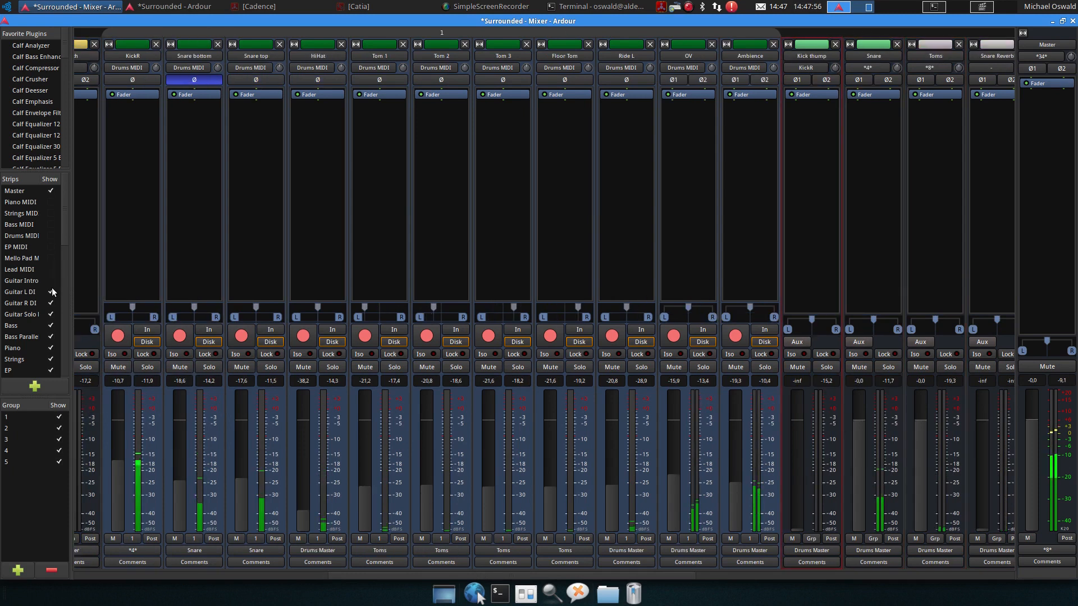
left_click(51, 292)
left_click(51, 303)
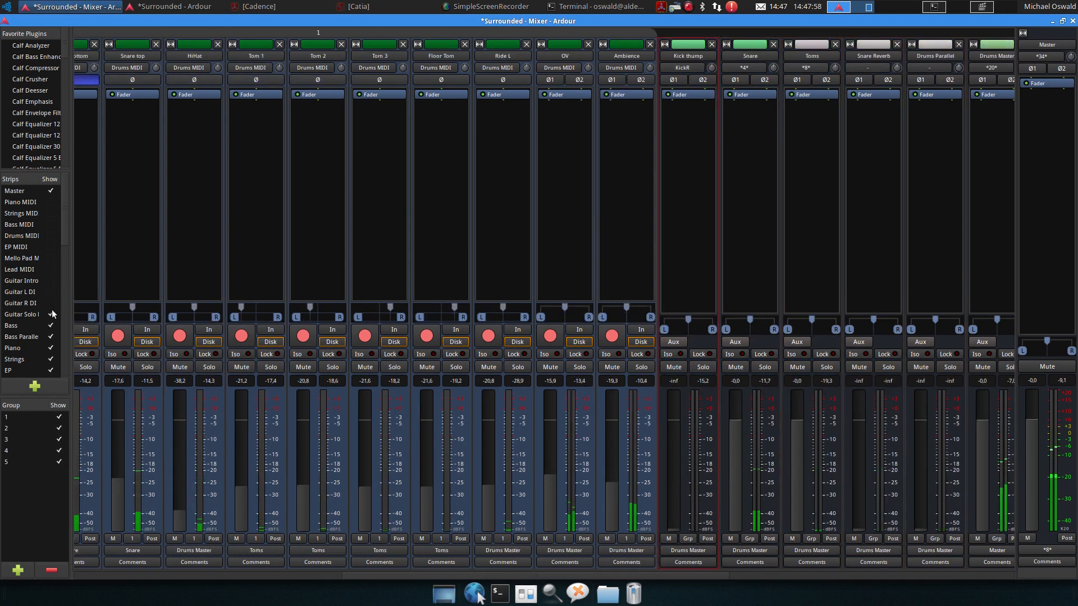
left_click(51, 314)
Raise the Bass fader to about -10.9 dB
scroll(53, 335, "down", 3)
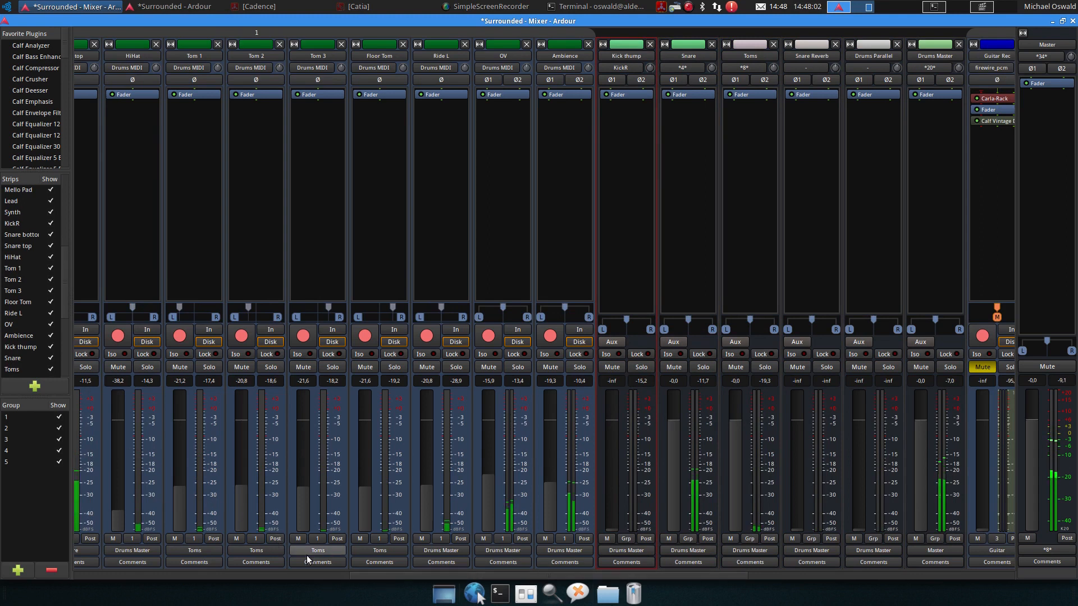
left_click_drag(461, 574, 163, 581)
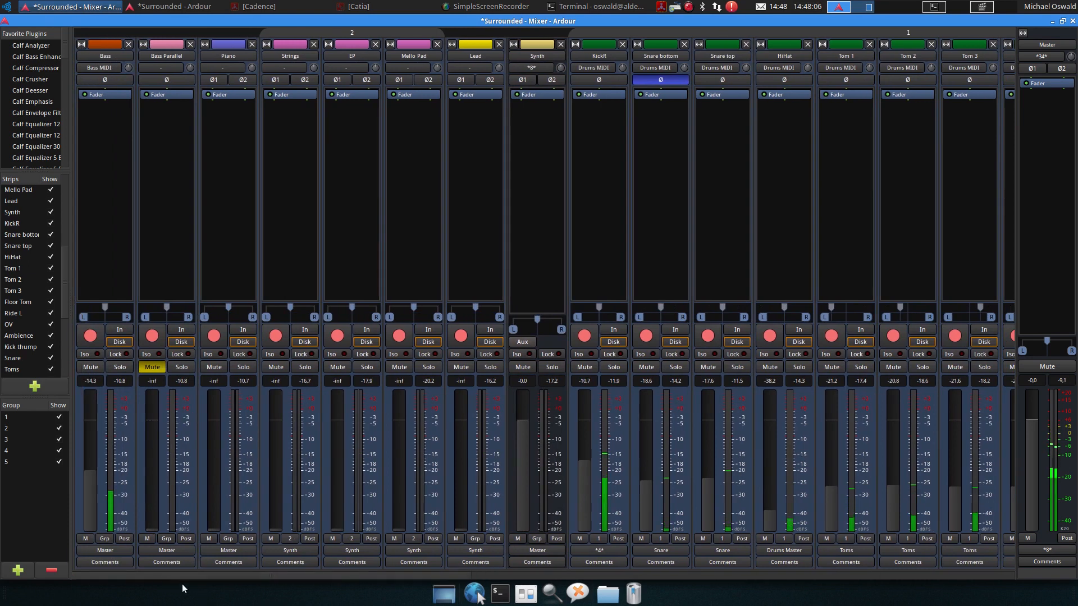
left_click_drag(92, 488, 95, 476)
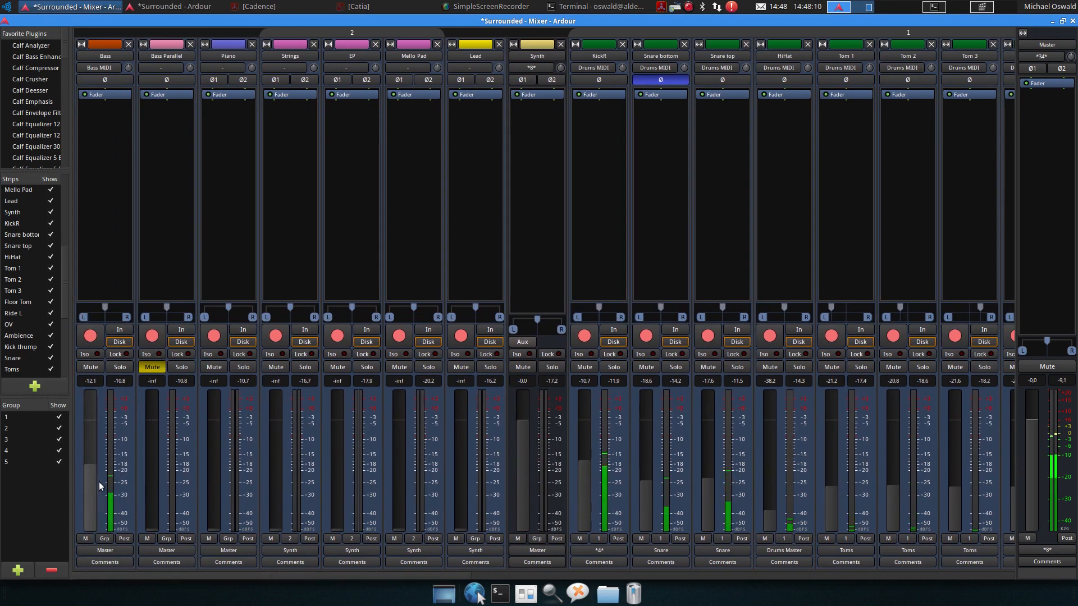
scroll(100, 480, "up", 1)
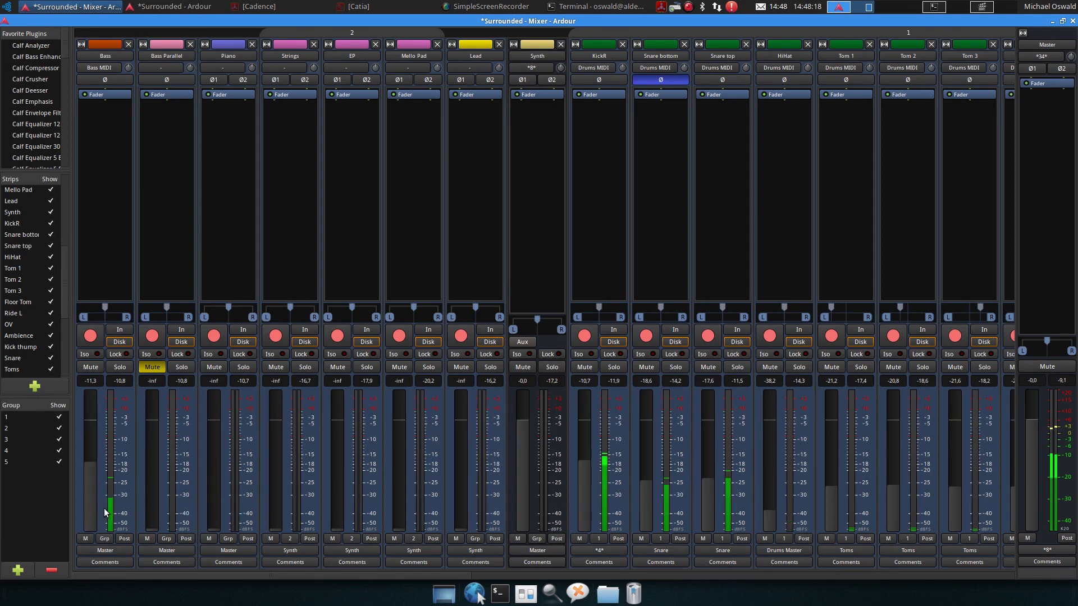
scroll(93, 504, "up", 1)
Raise the Guitar L fader to about -19.8 dB and the Guitar R fader to about -19.6 dB
left_click_drag(362, 575, 915, 561)
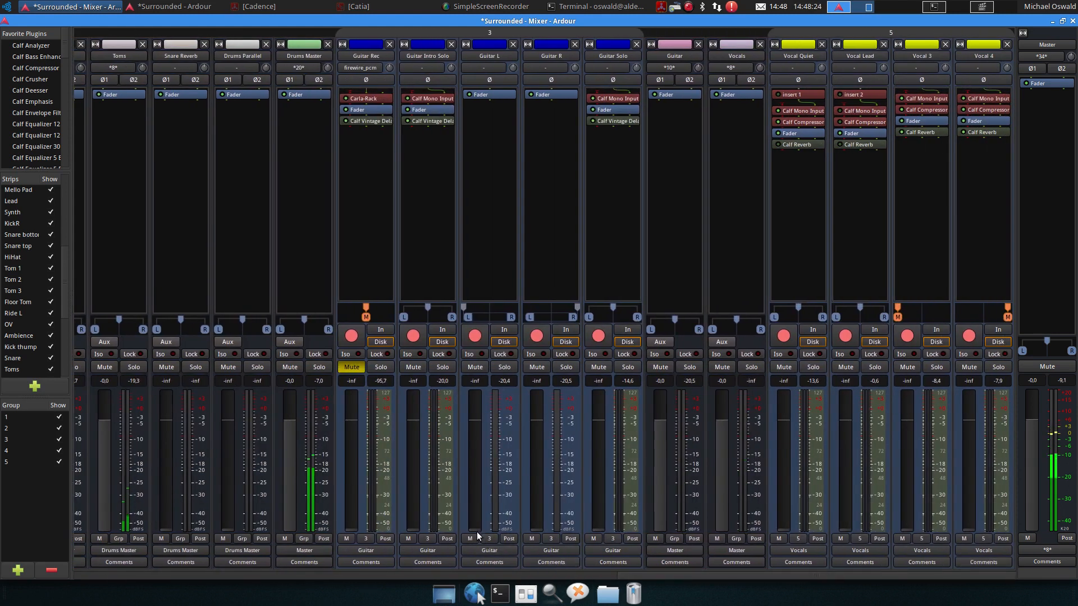
left_click_drag(472, 528, 477, 482)
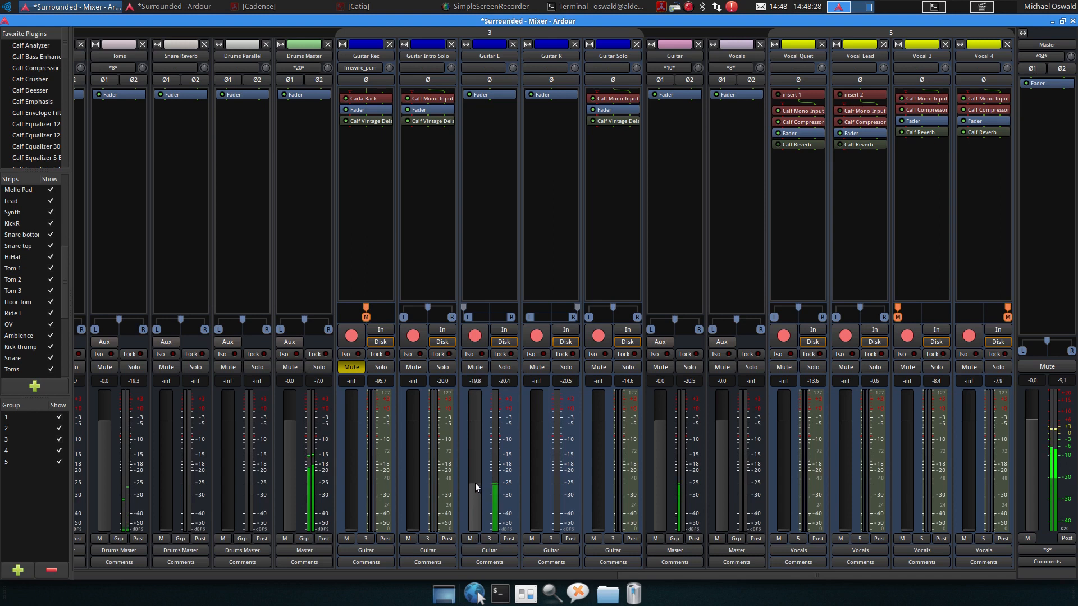
left_click_drag(535, 534, 532, 488)
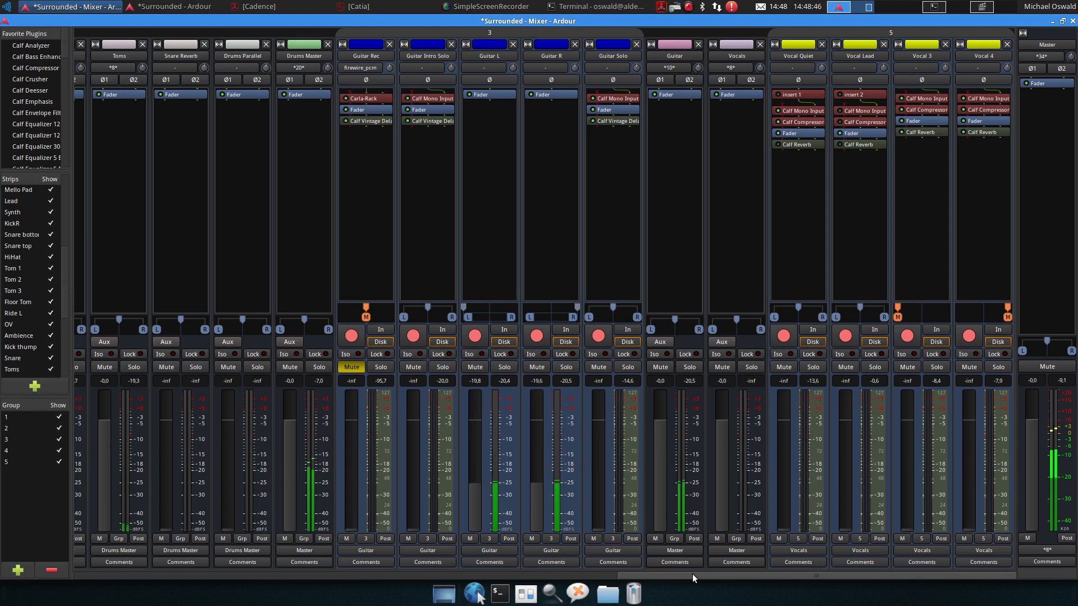
Balance the keys faders: Strings to about -22.6 dB, Mello Pad to about -25.2 dB and EP to about -25.5 dB
left_click_drag(692, 574, 159, 599)
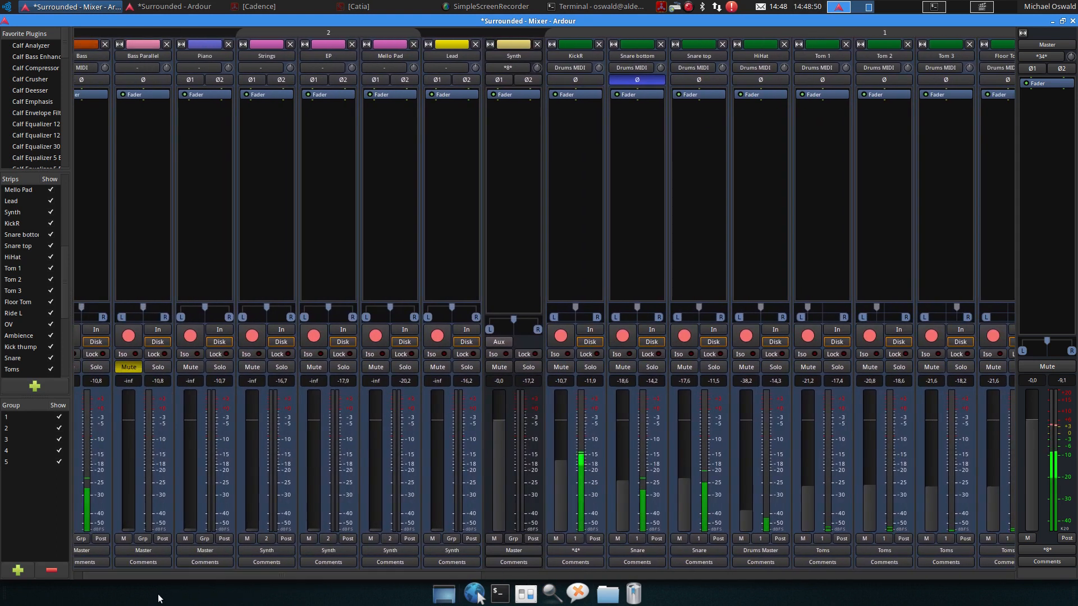
left_click_drag(258, 531, 256, 487)
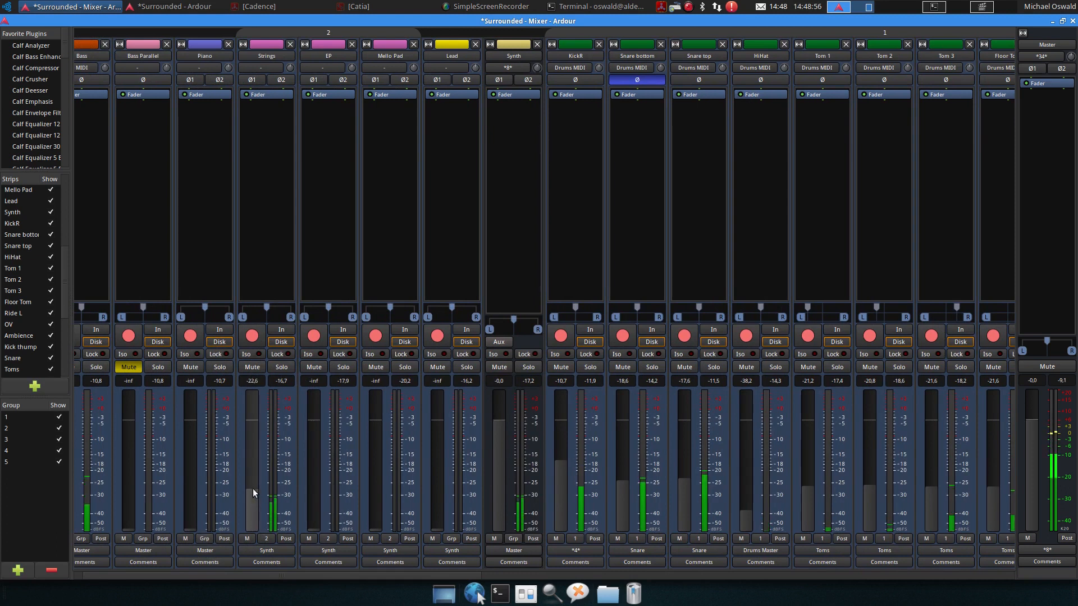
left_click_drag(379, 526, 373, 499)
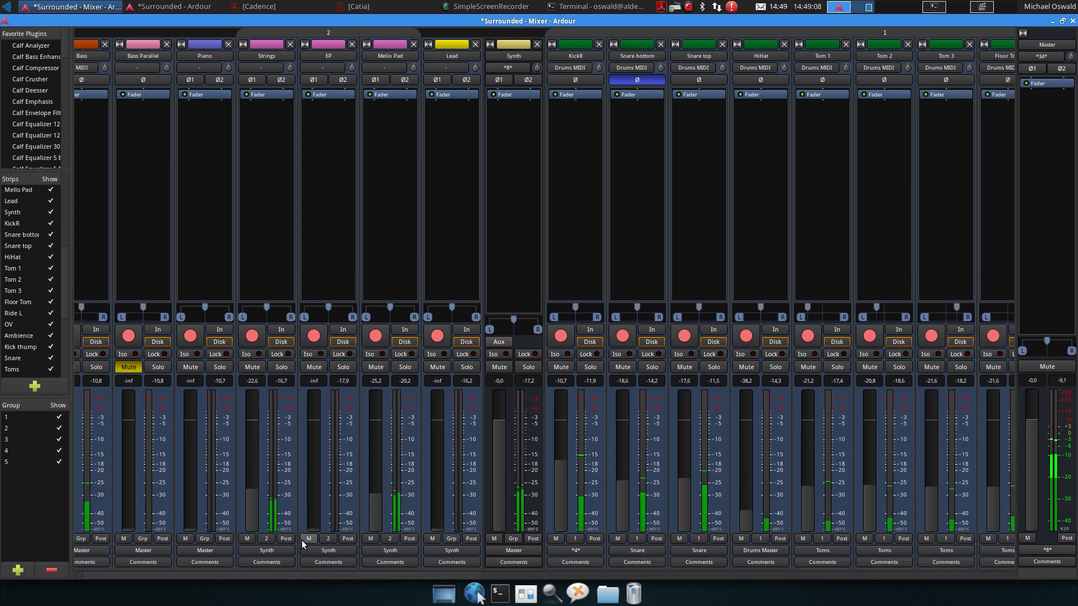
left_click_drag(313, 524, 316, 504)
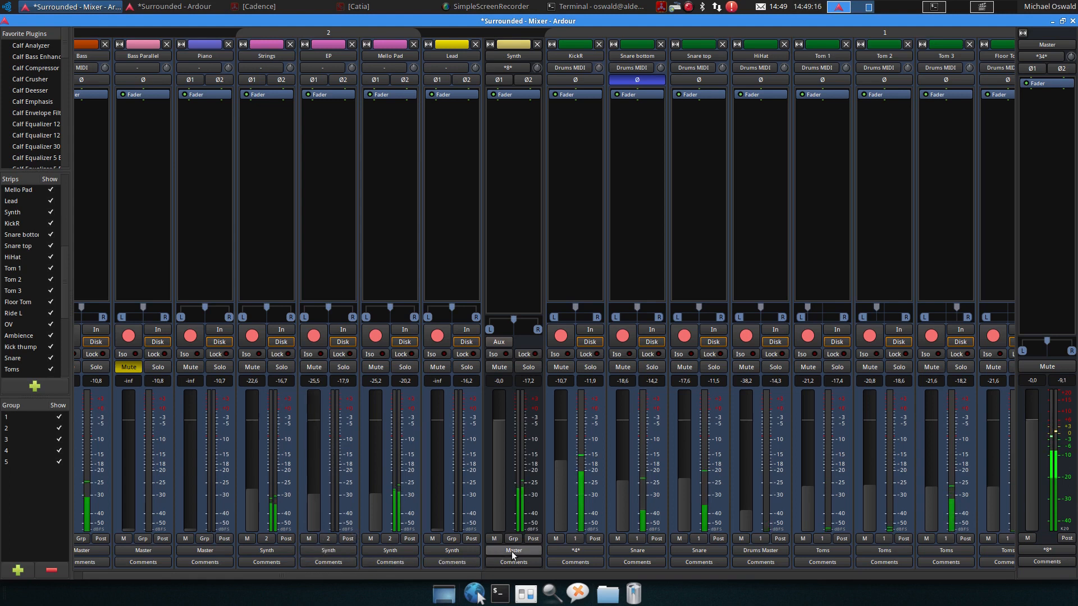
Set the Piano fader to about -10.0 dB and the Strings fader to about -22.1 dB
left_click_drag(455, 575, 173, 564)
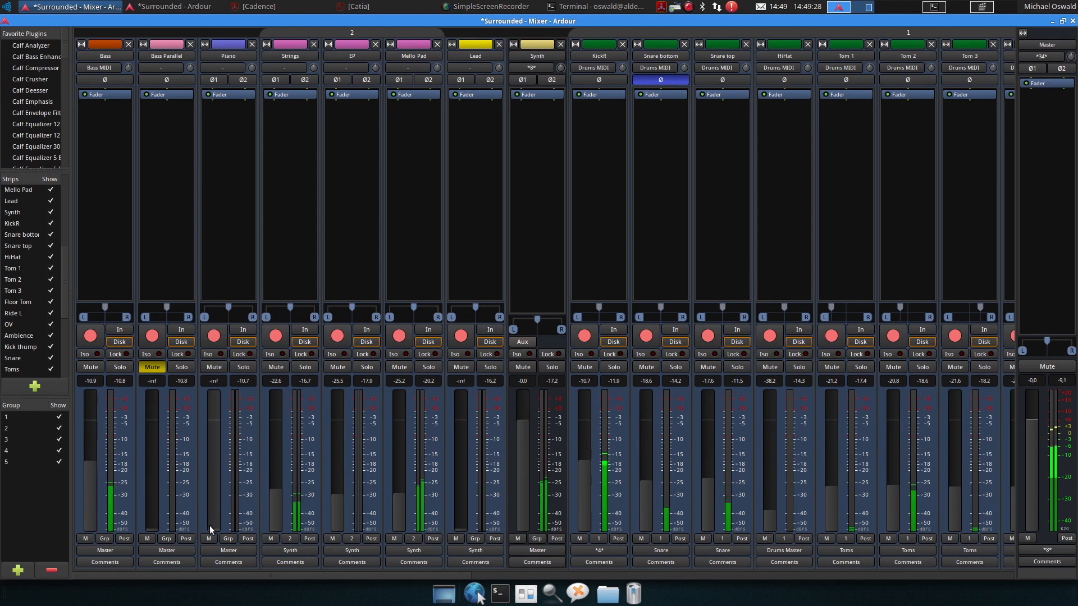
left_click_drag(211, 529, 217, 463)
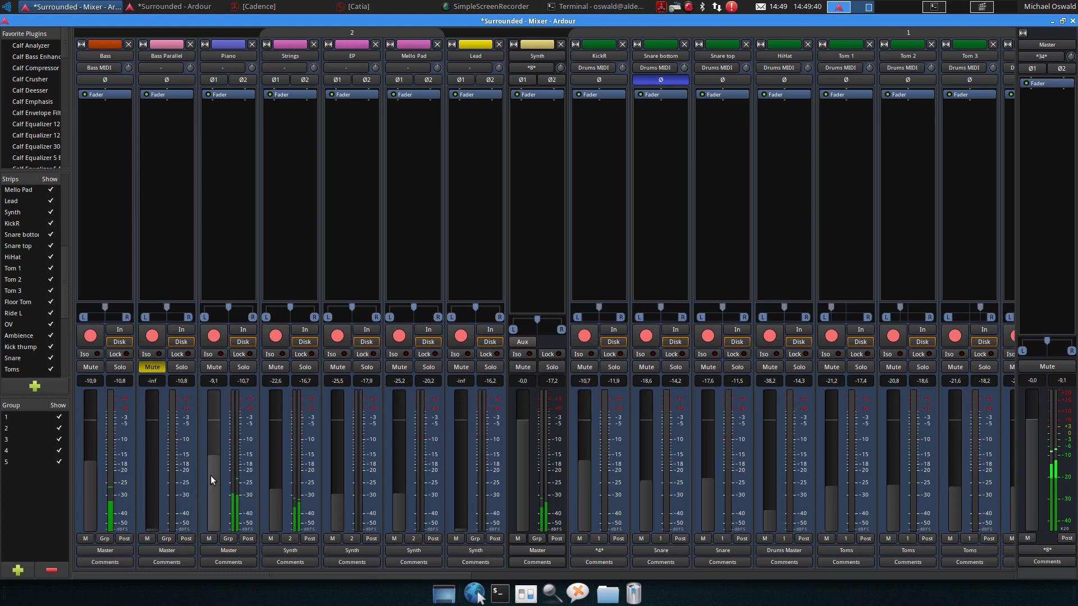
left_click_drag(214, 474, 213, 467)
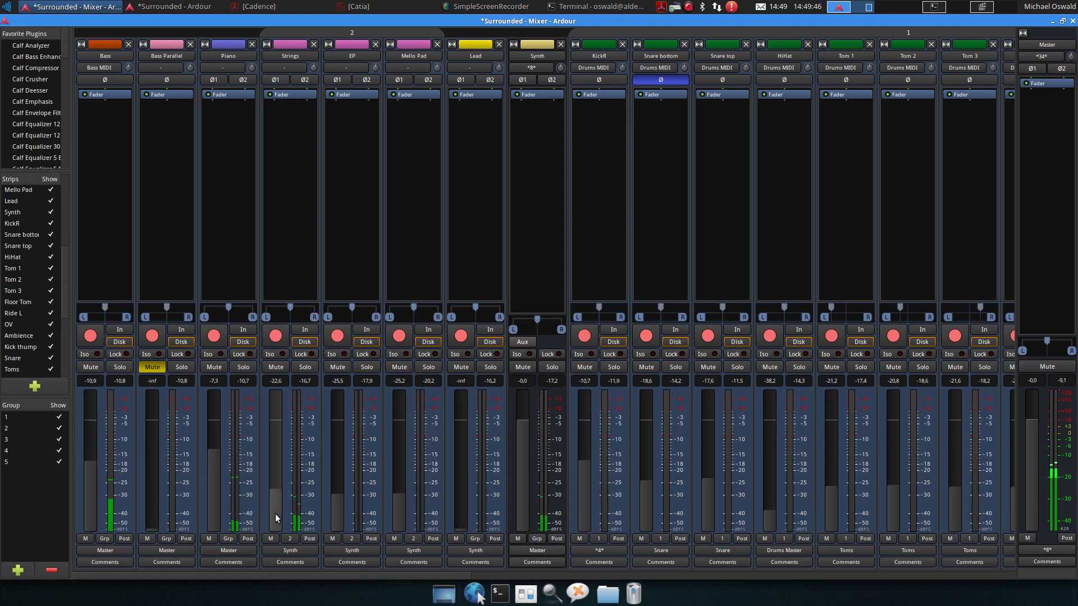
left_click_drag(274, 513, 274, 510)
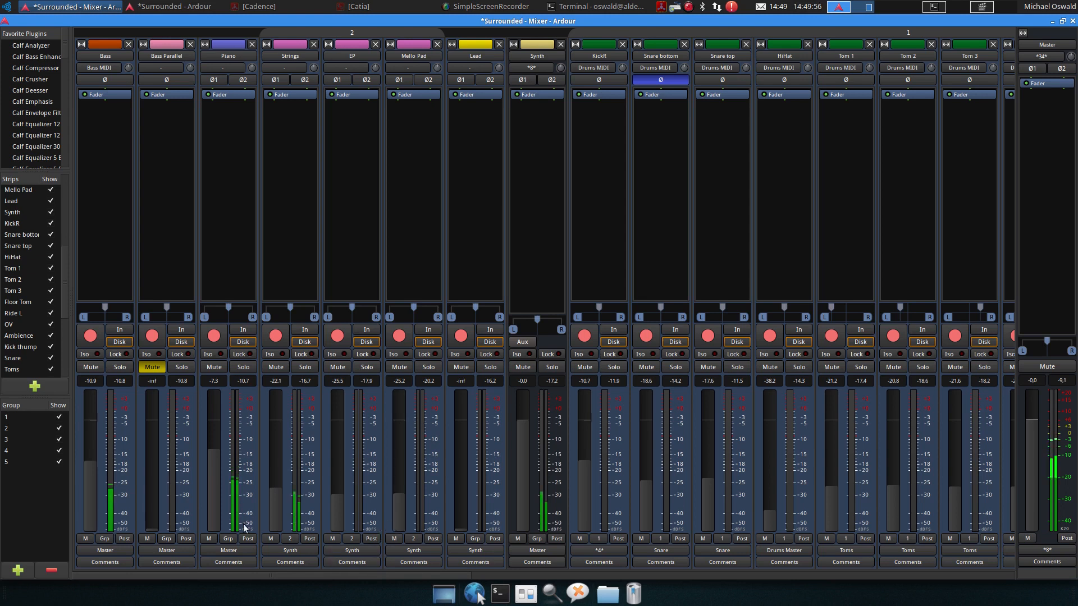
left_click_drag(213, 492, 214, 497)
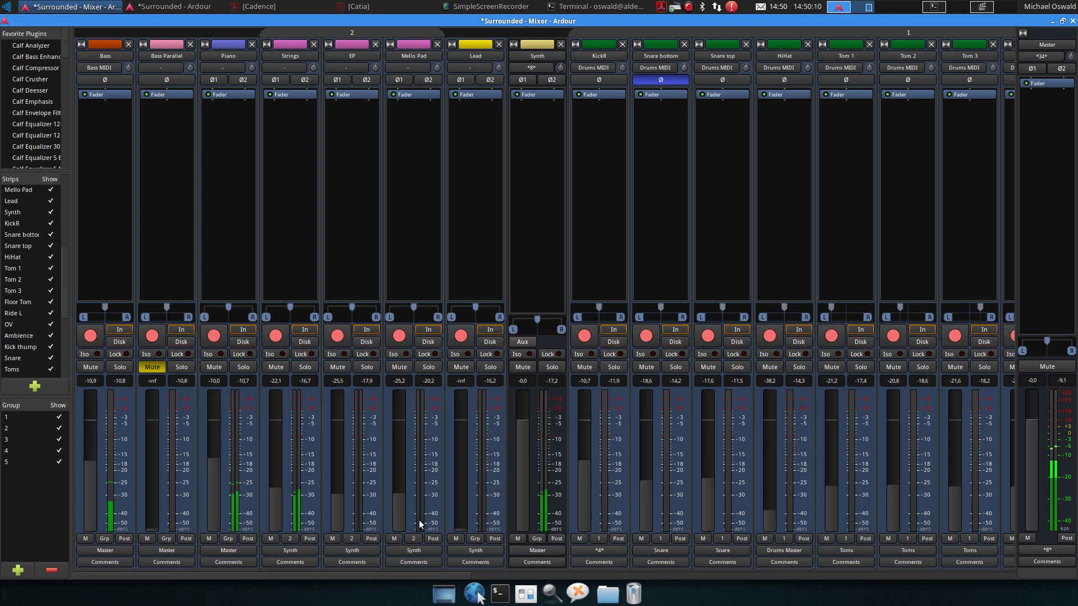
Set Lead to about -15.2 dB, Bass to about -10.0 dB, EP to about -24.2 dB and Strings to about -18.0 dB
left_click_drag(459, 527, 461, 485)
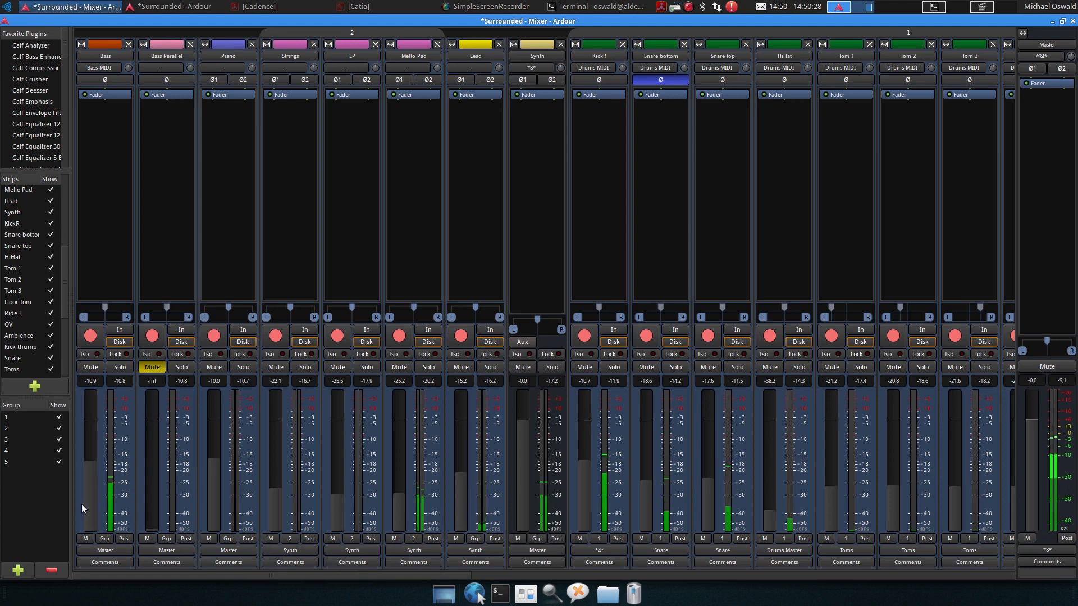
left_click_drag(83, 504, 89, 498)
left_click_drag(346, 527, 335, 513)
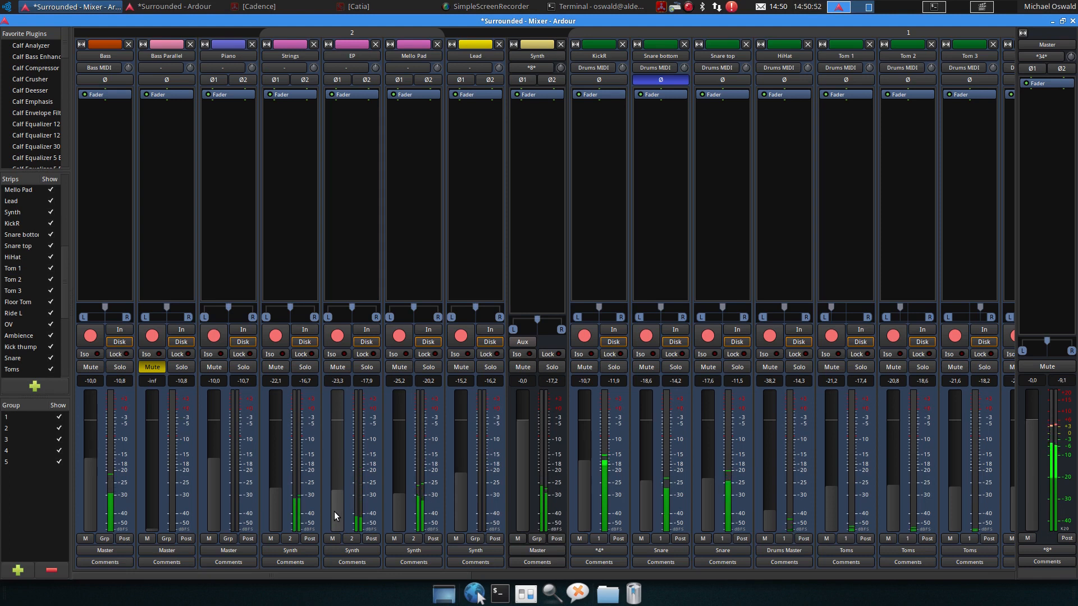
left_click_drag(272, 514, 271, 511)
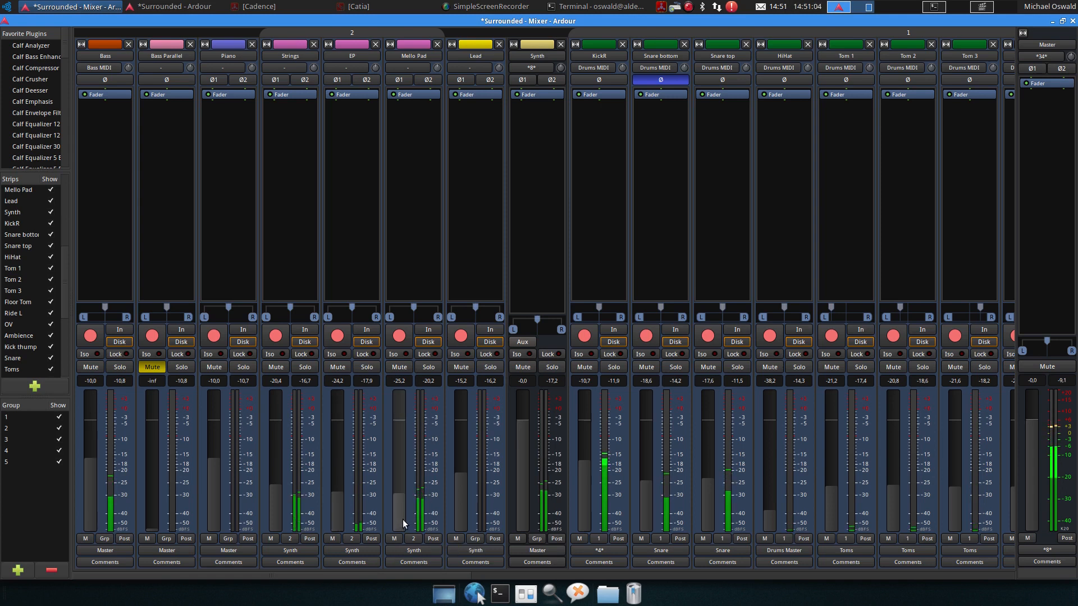
mouse_move(276, 521)
left_mouse_down()
mouse_move(276, 498)
mouse_move(279, 516)
left_mouse_up()
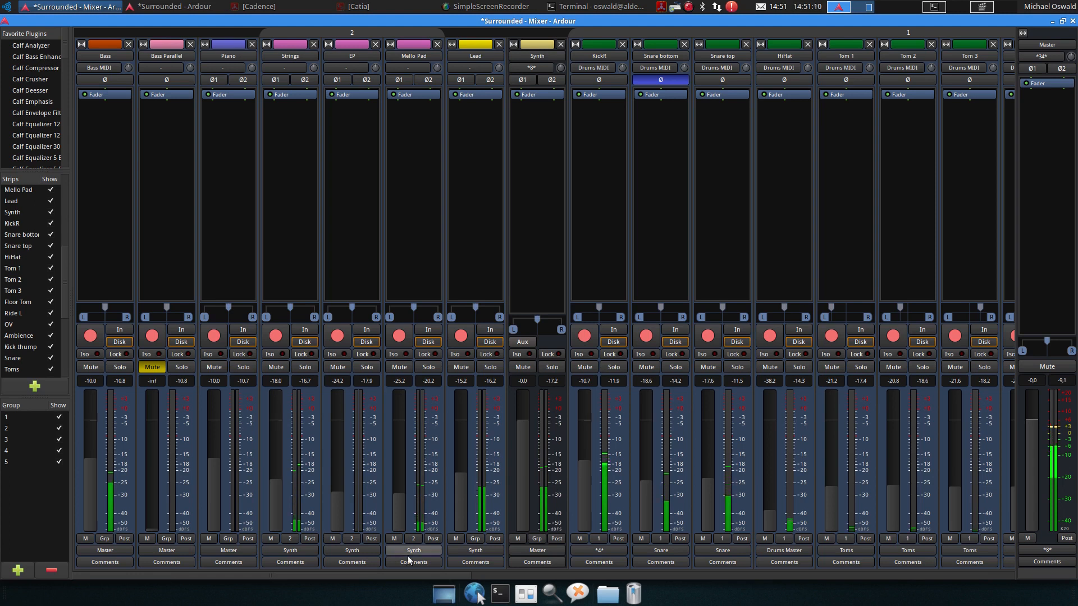
left_click_drag(460, 575, 334, 508)
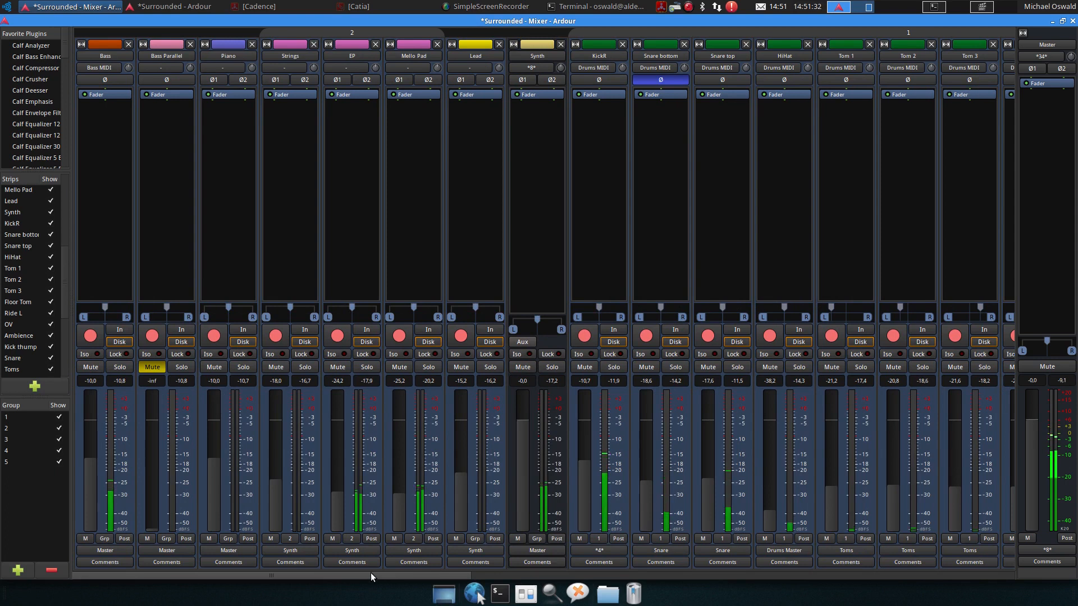
Raise the Vocal 3 fader to about -28.0 dB
left_click_drag(371, 573, 715, 572)
left_click_drag(716, 573, 949, 567)
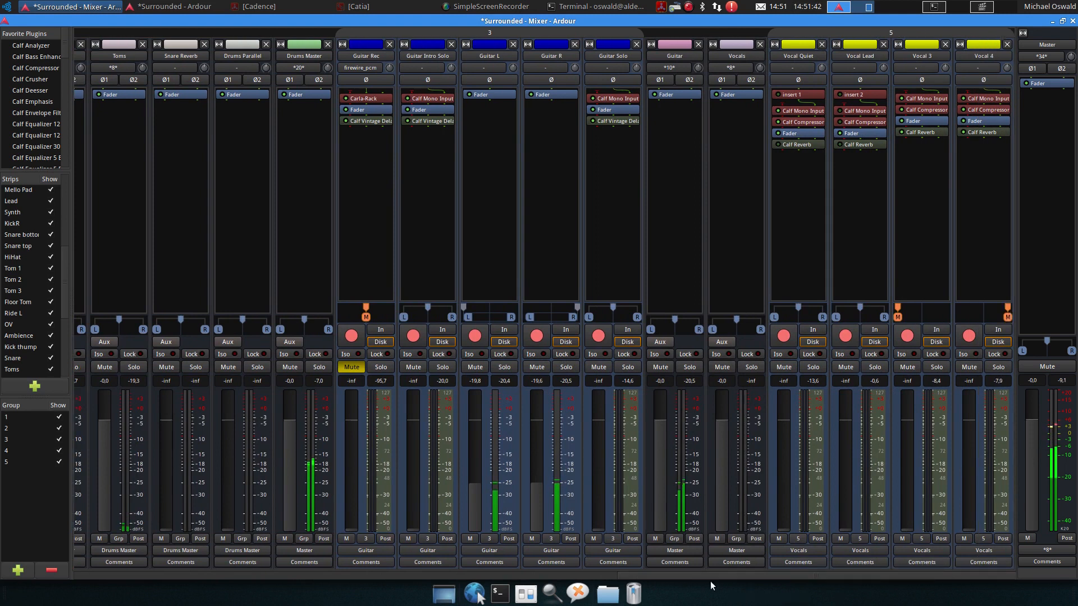
left_click_drag(905, 526, 911, 496)
left_click_drag(841, 521, 716, 587)
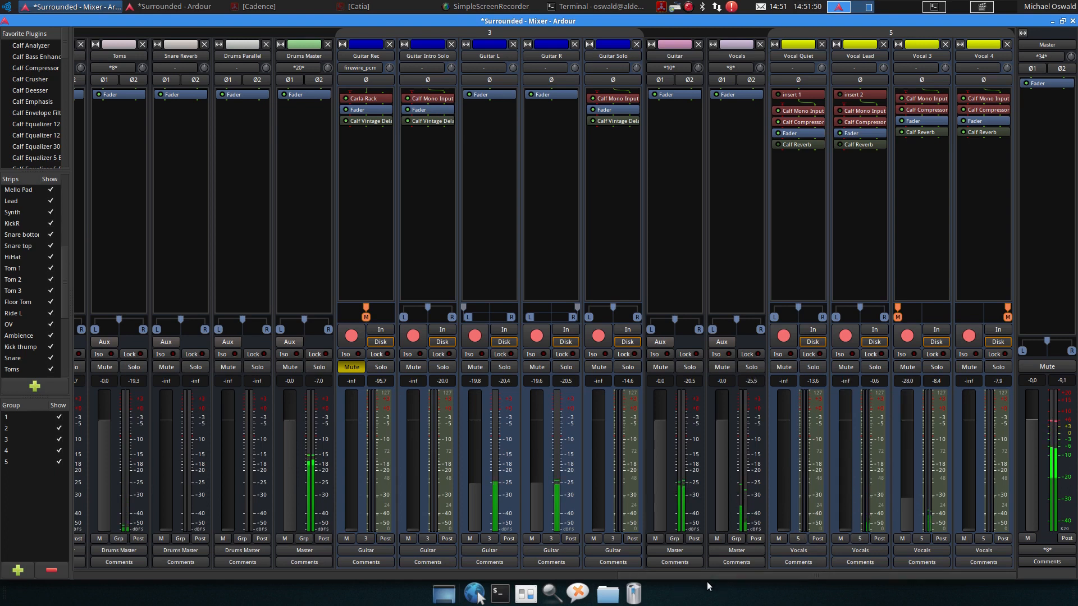
Raise the Guitar Solo fader to about -11.9 dB
left_click_drag(909, 554, 658, 575)
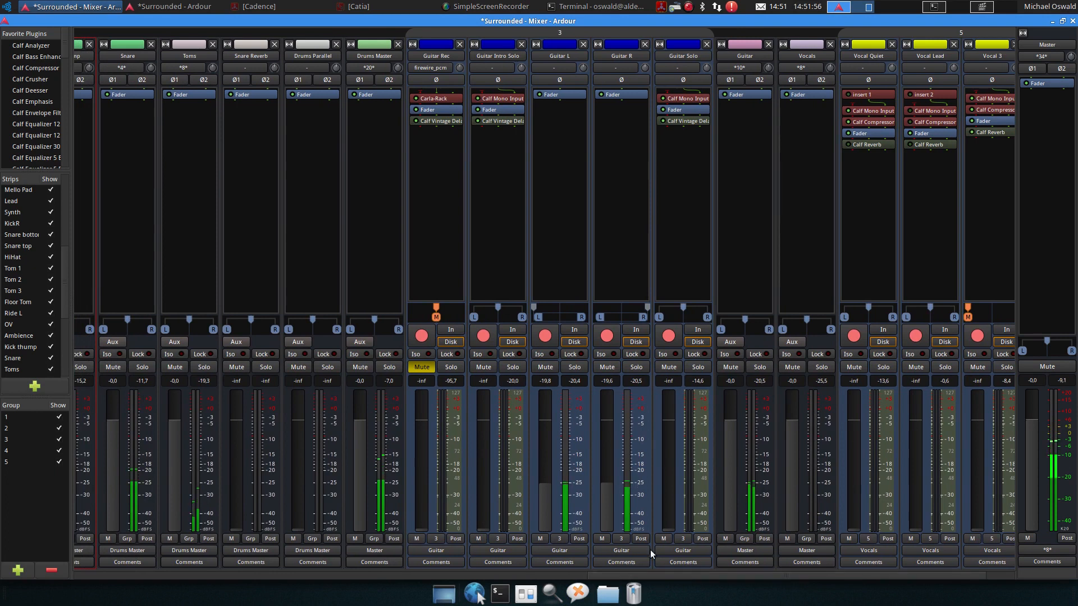
left_click_drag(671, 528, 667, 513)
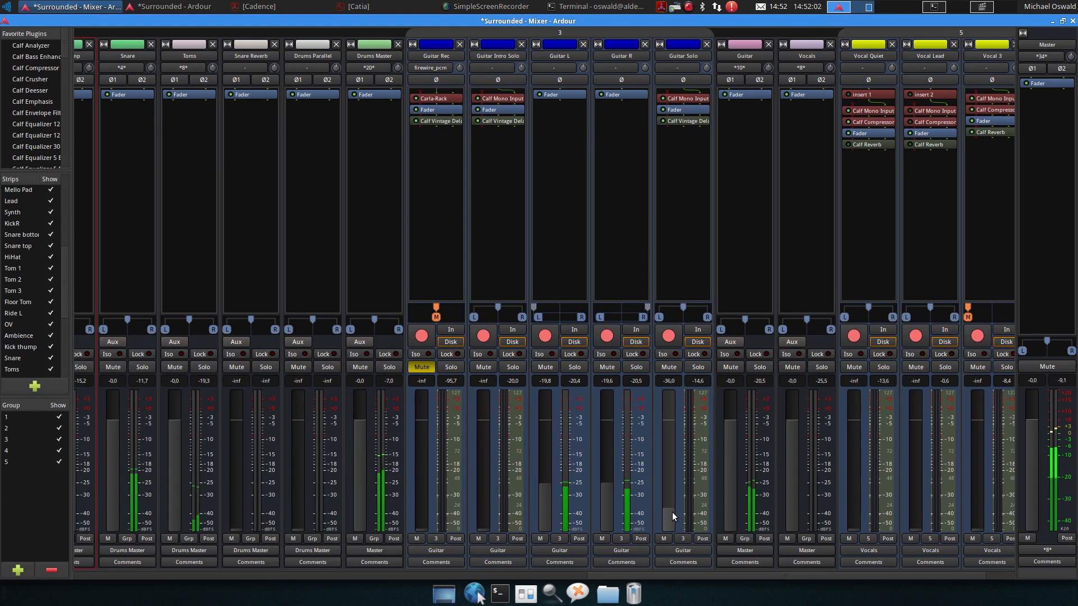
left_click_drag(669, 512, 672, 466)
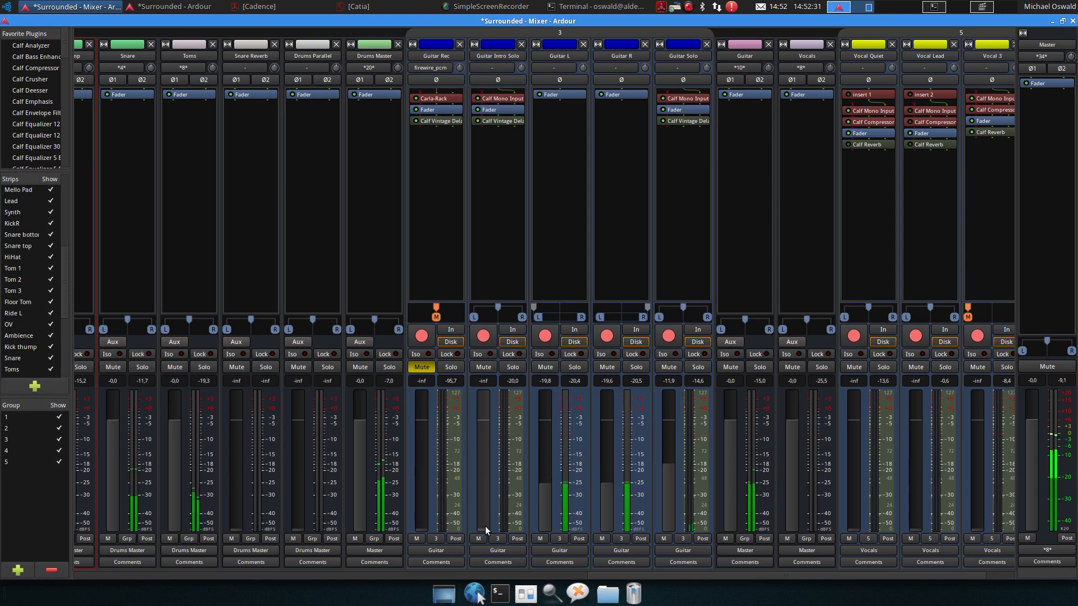
Stop playback and switch to the editor window
key("space")
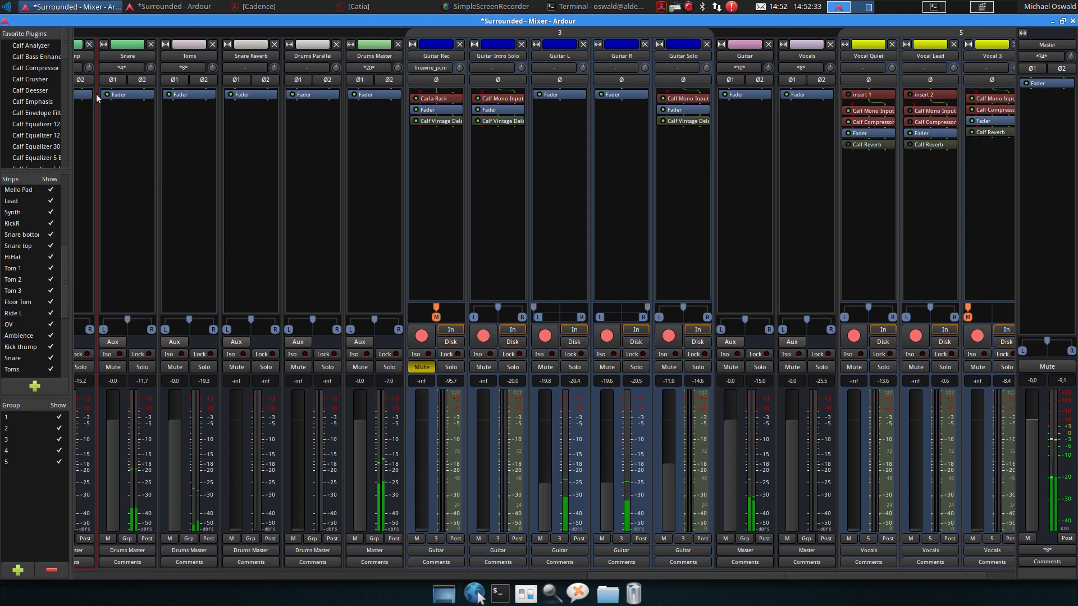
left_click(168, 7)
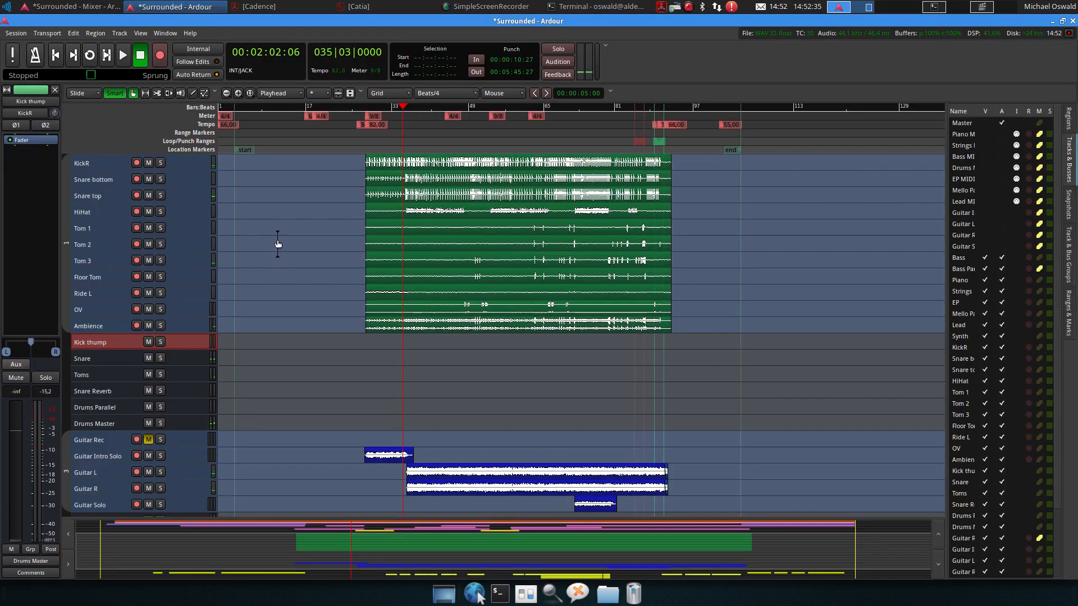
Start playback from the beginning of the session
scroll(277, 238, "up", 4)
left_click(239, 107)
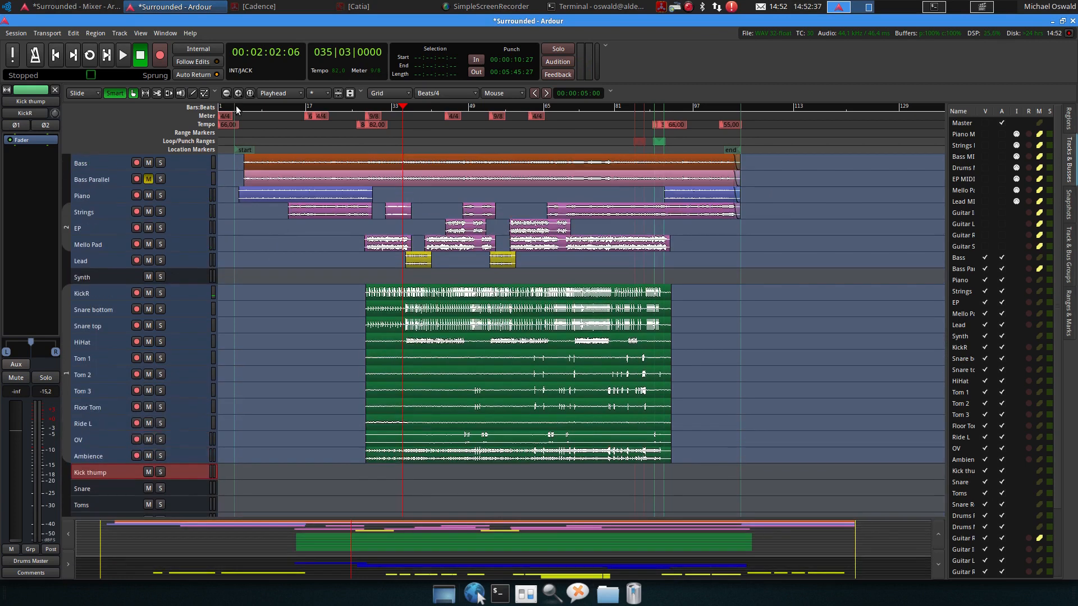
key("space")
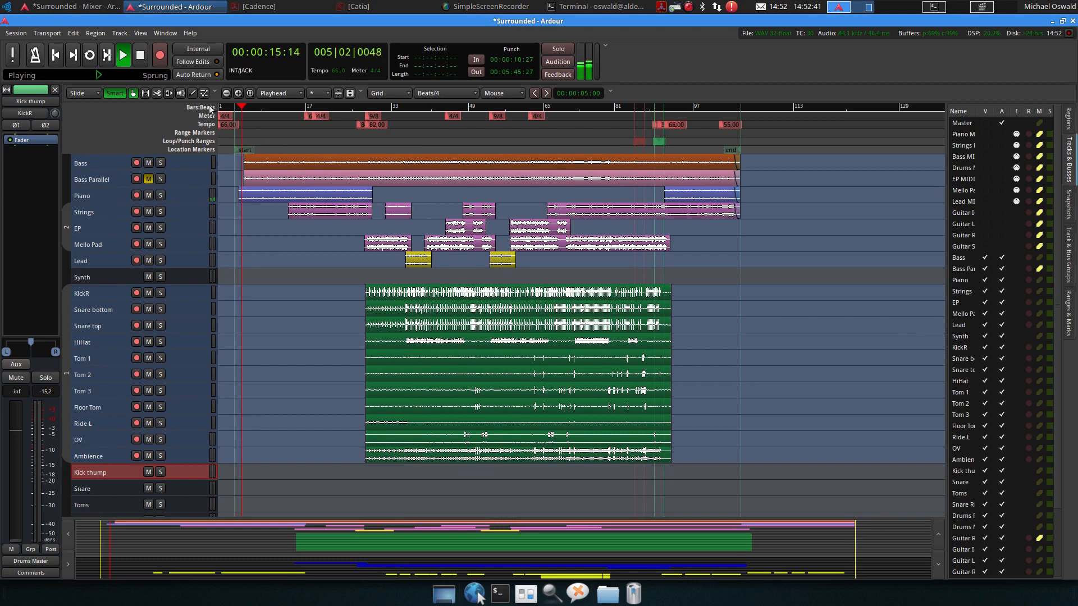
Move the playhead to around bar 17 during playback
left_click(103, 6)
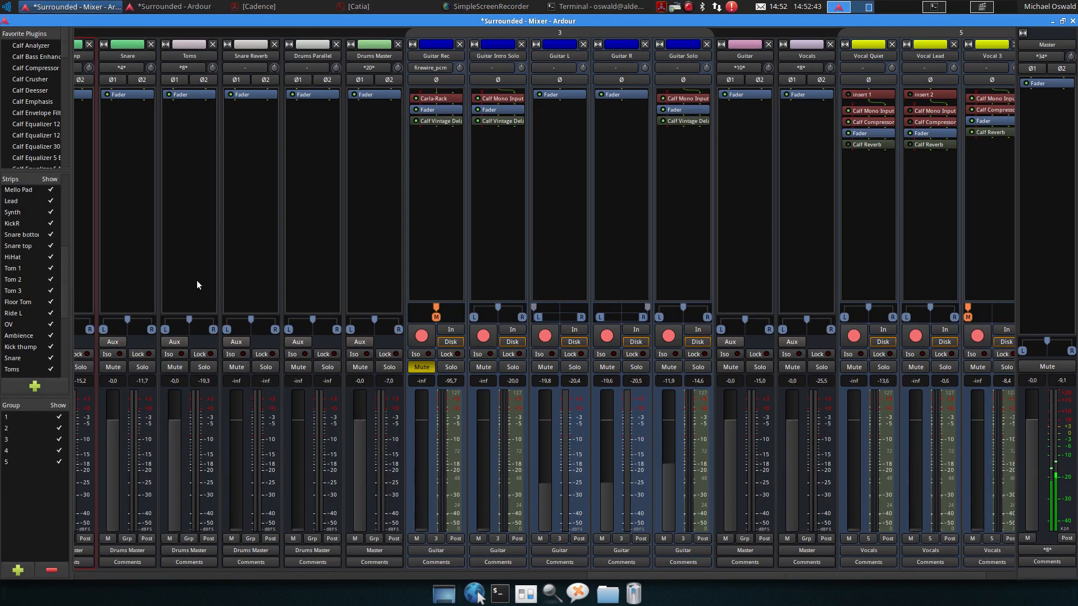
left_click_drag(649, 575, 692, 552)
left_click(196, 11)
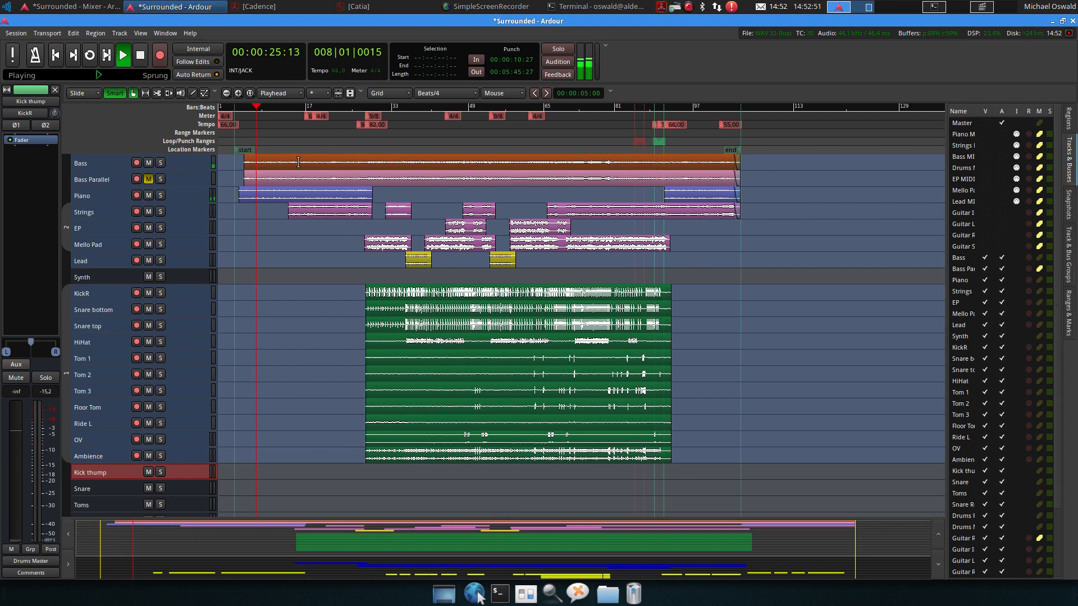
scroll(316, 247, "down", 5)
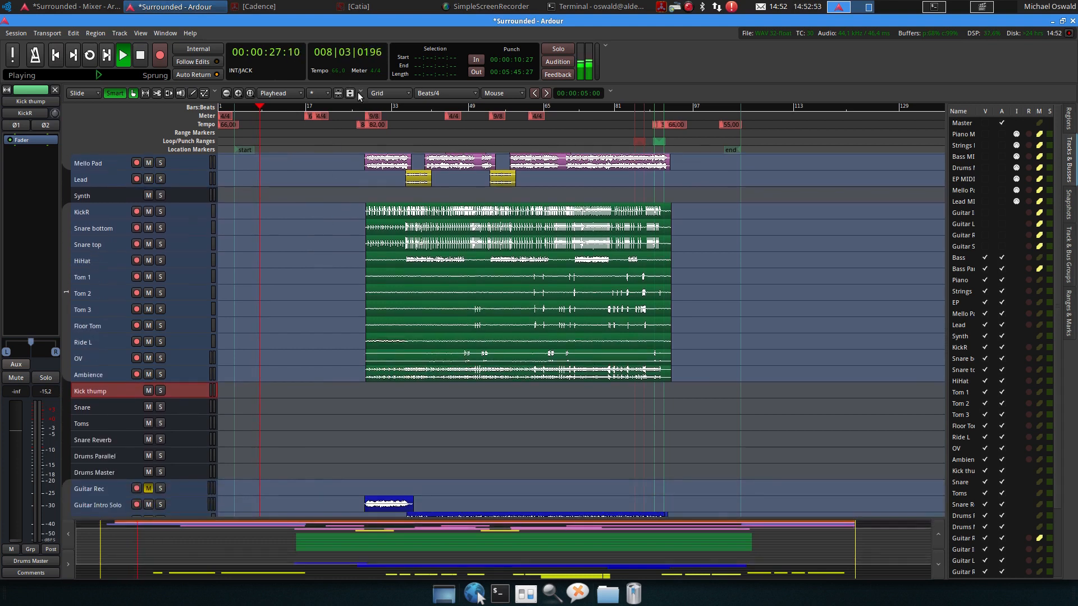
left_click(363, 106)
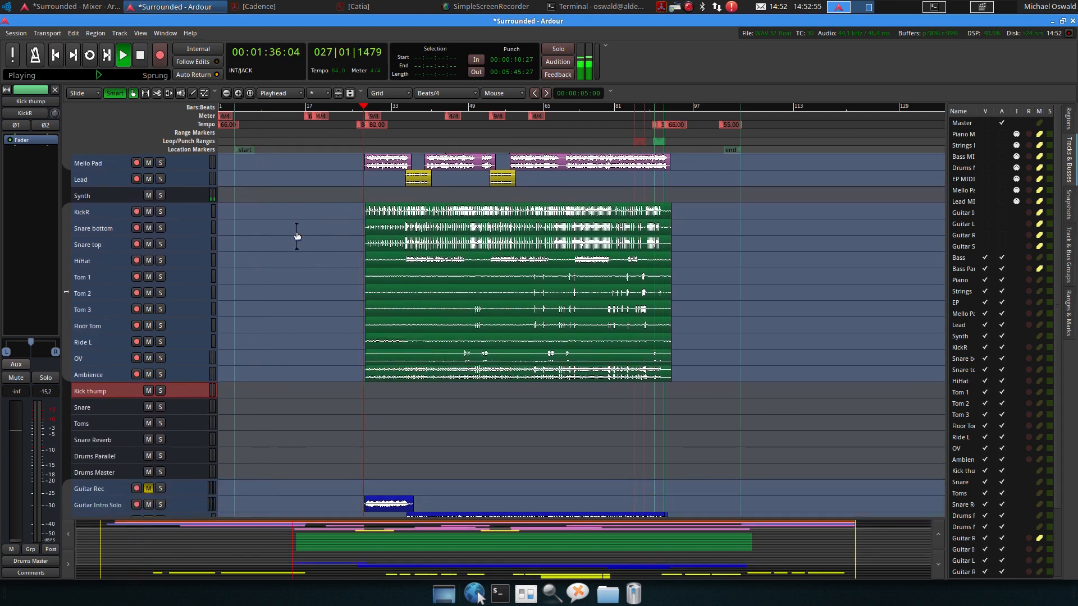
left_click(275, 106)
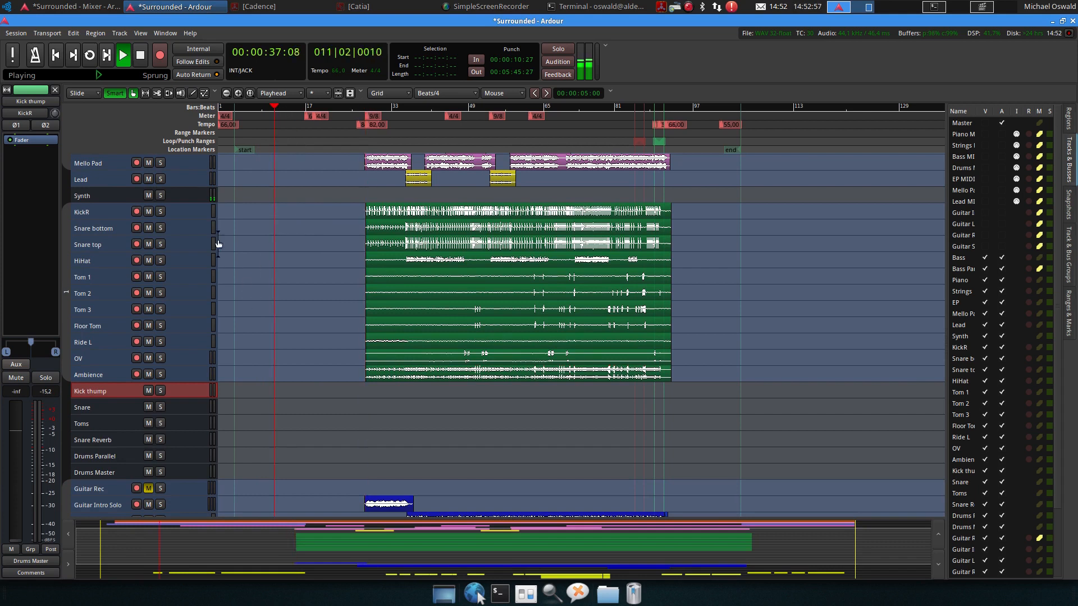
left_click(300, 107)
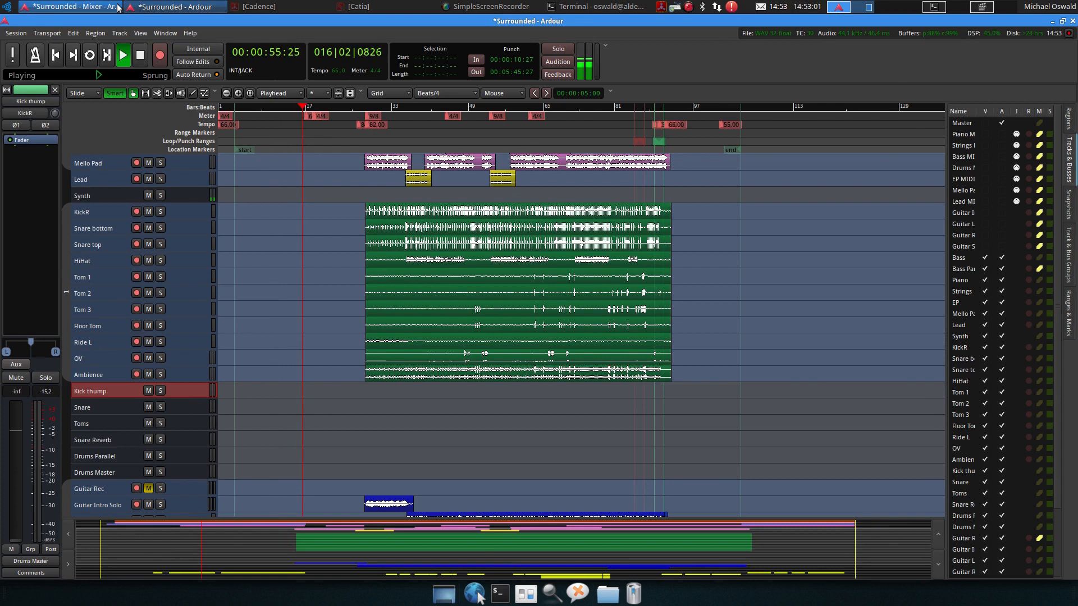
Raise the Piano fader to about -6.1 dB
left_click(70, 6)
left_click_drag(727, 577, 165, 599)
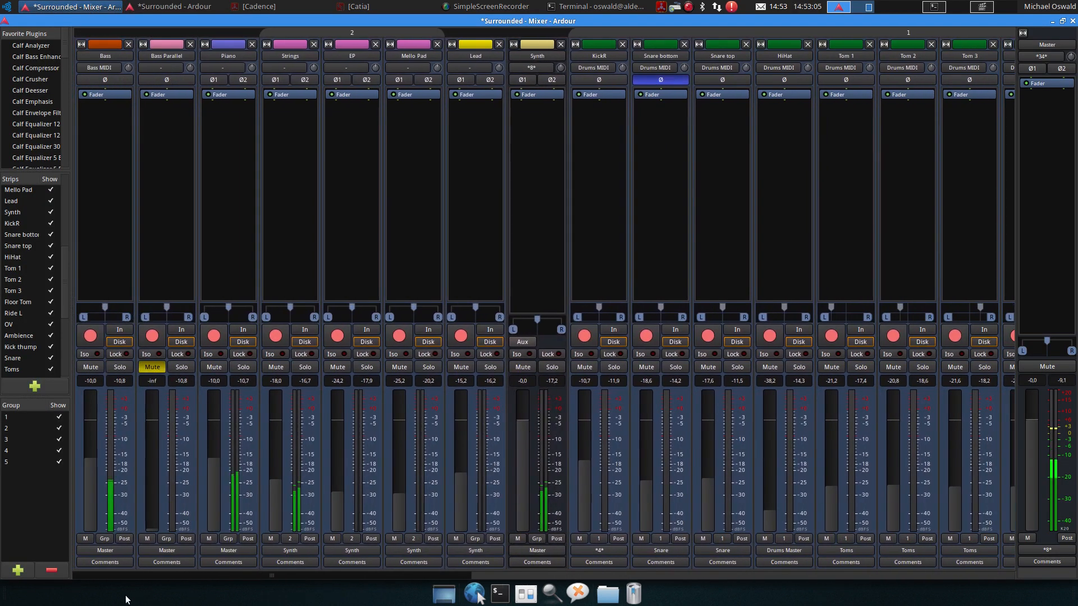
scroll(216, 477, "up", 2)
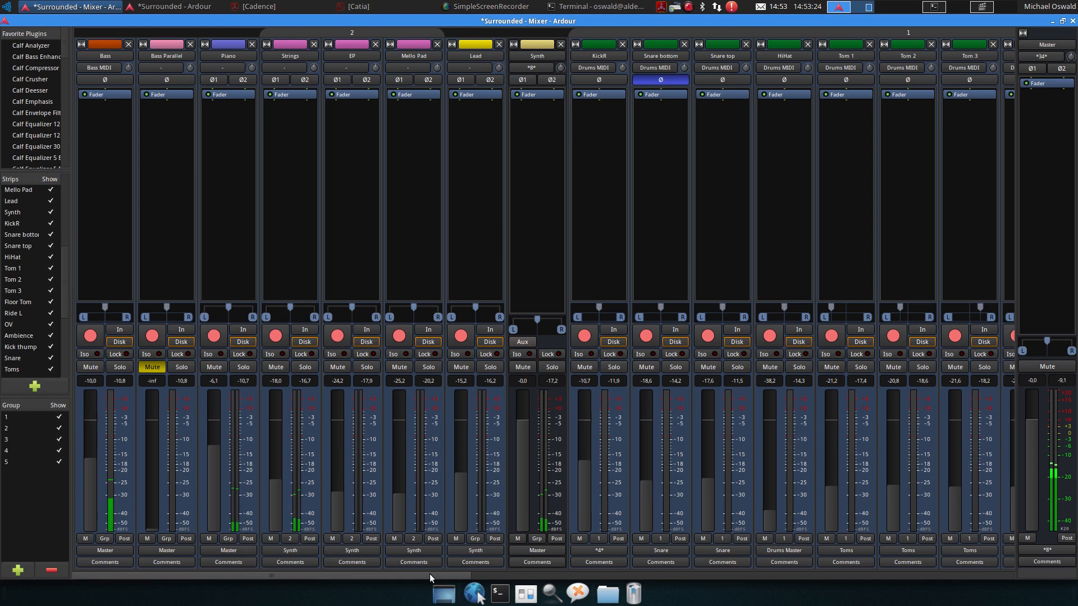
Raise the Guitar Intro Solo fader to about -15.7 dB
mouse_move(430, 574)
left_mouse_down()
mouse_move(752, 577)
mouse_move(418, 577)
left_mouse_up()
left_click_drag(382, 575, 861, 564)
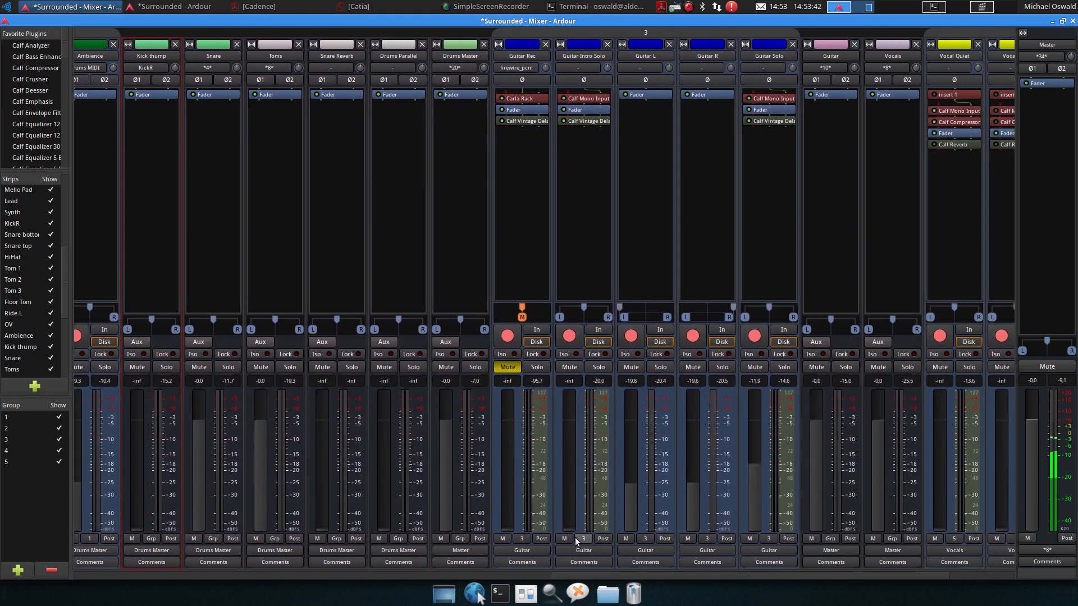
left_click_drag(571, 492, 570, 470)
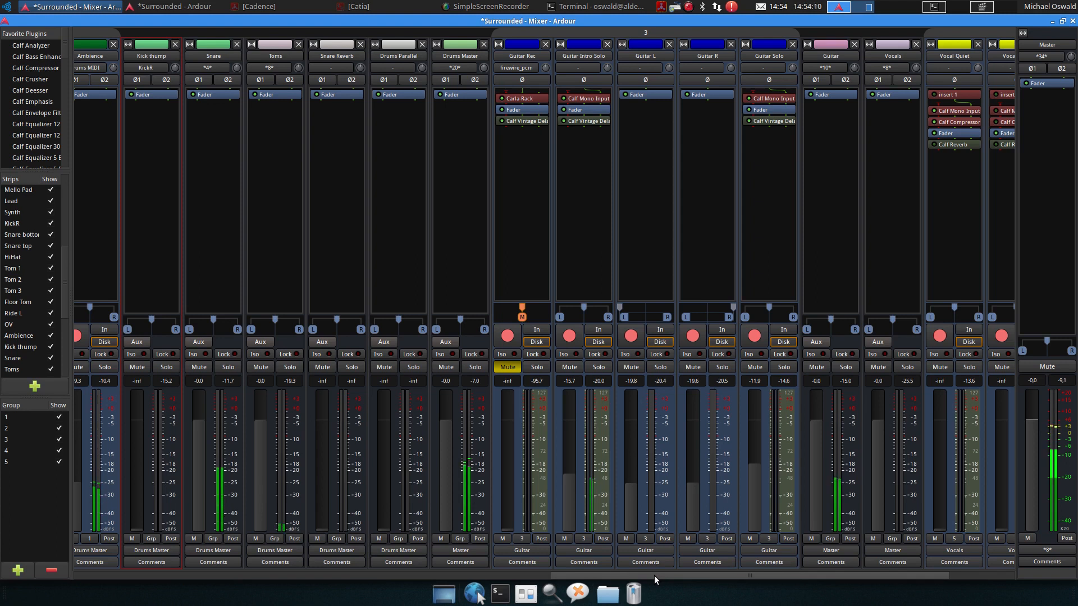
Raise the Vocal Lead fader to about -5.1 dB
left_click_drag(655, 575, 771, 570)
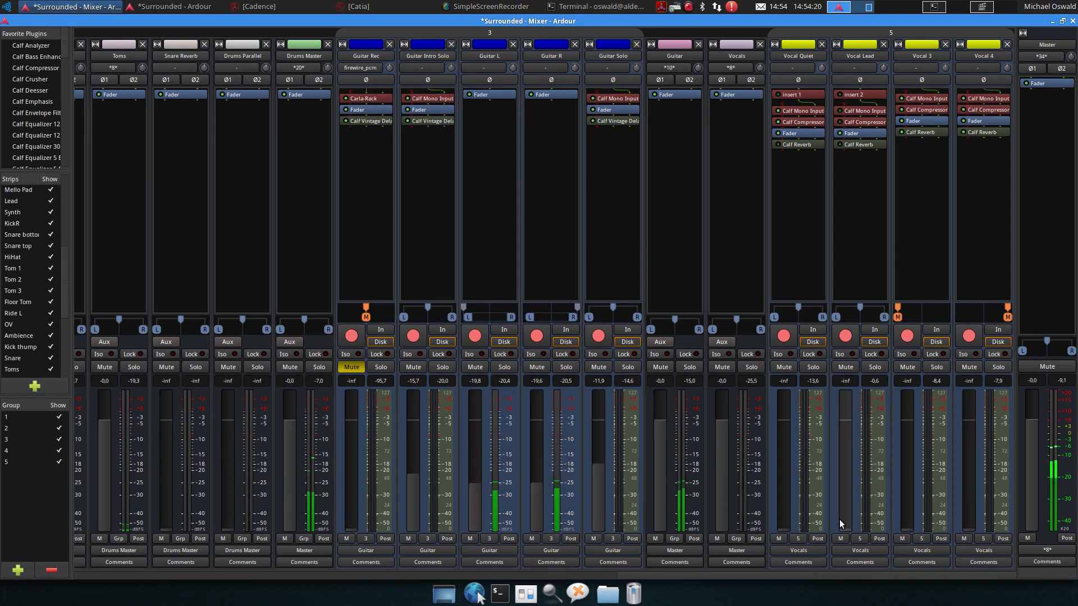
left_click_drag(847, 530, 848, 458)
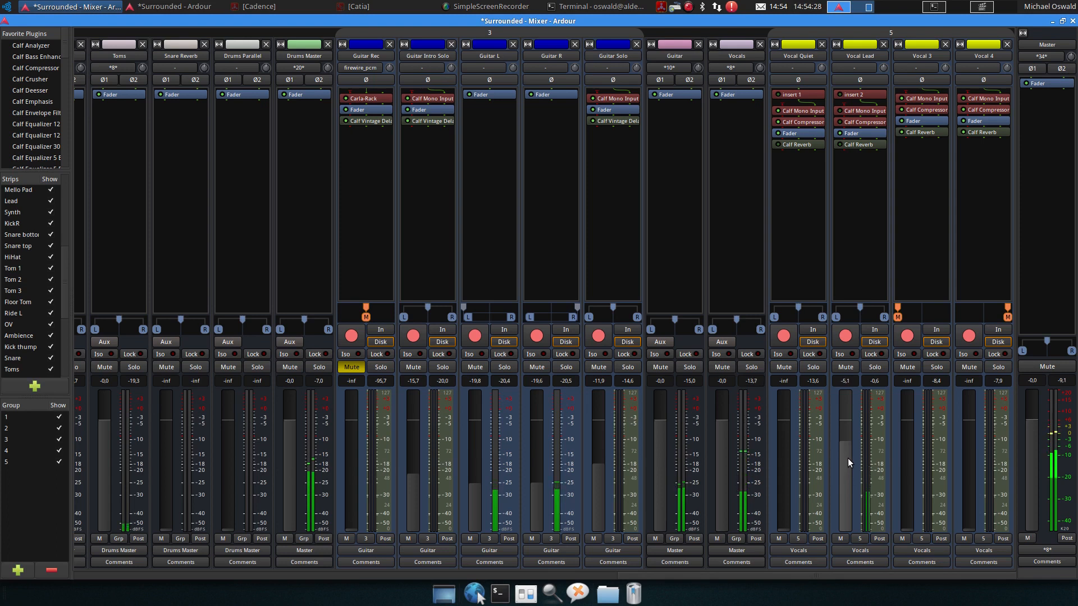
Remove all processors from the Vocal Quiet and Vocal Lead strips
right_click(807, 183)
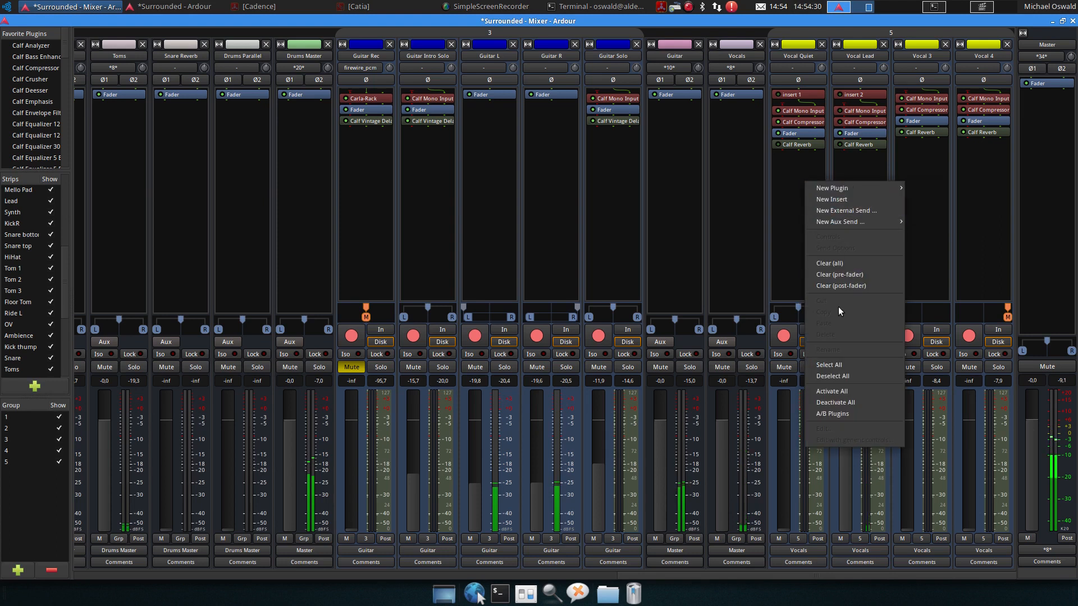
left_click(841, 264)
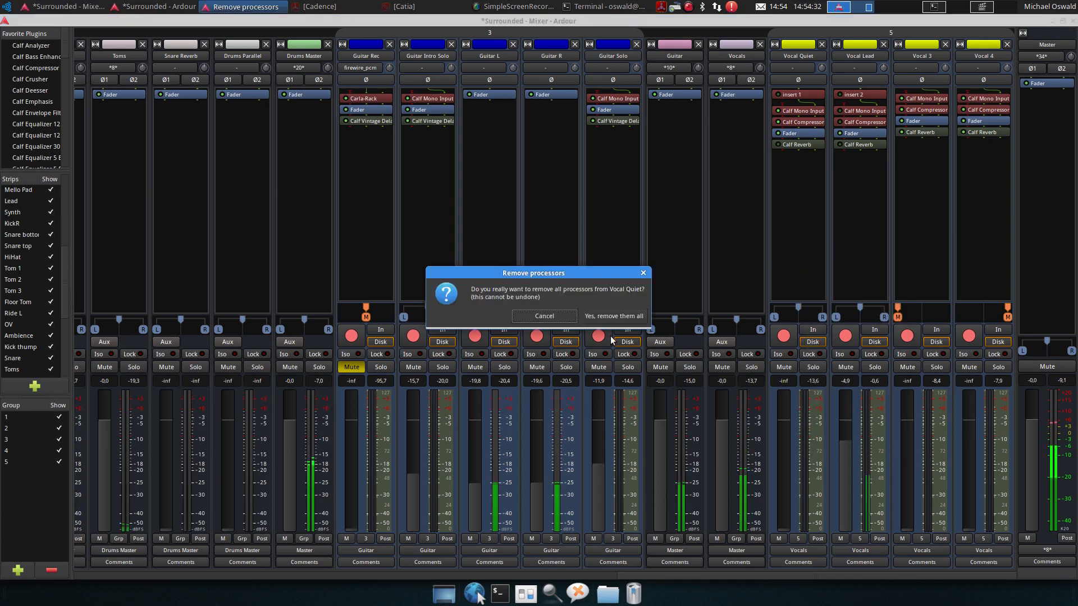
left_click(614, 316)
right_click(849, 231)
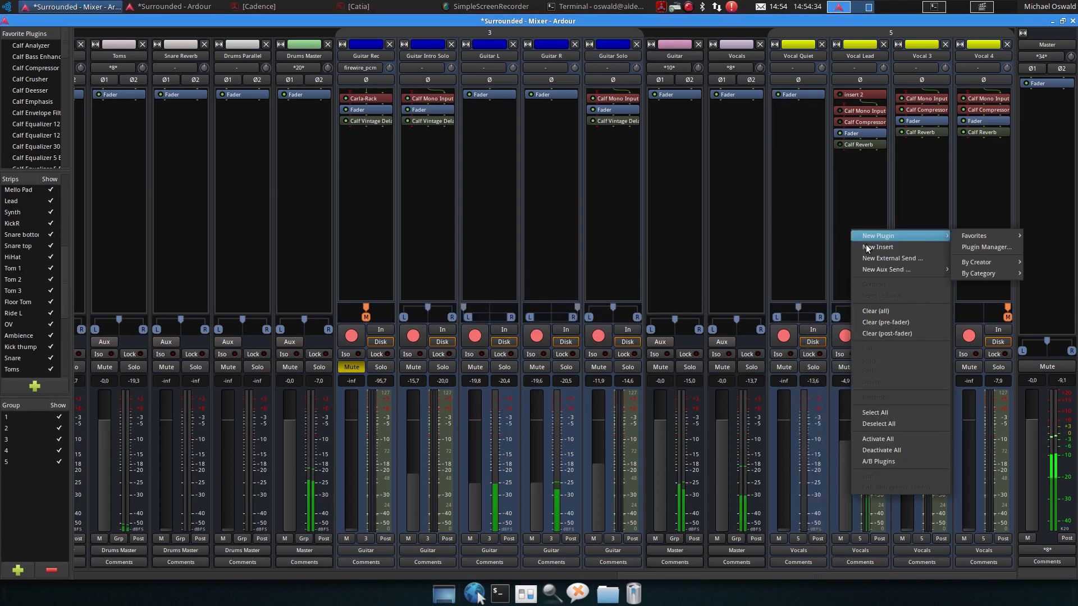
left_click(894, 310)
left_click(613, 316)
Remove all processors from the Vocal 3 and Vocal 4 strips
right_click(914, 232)
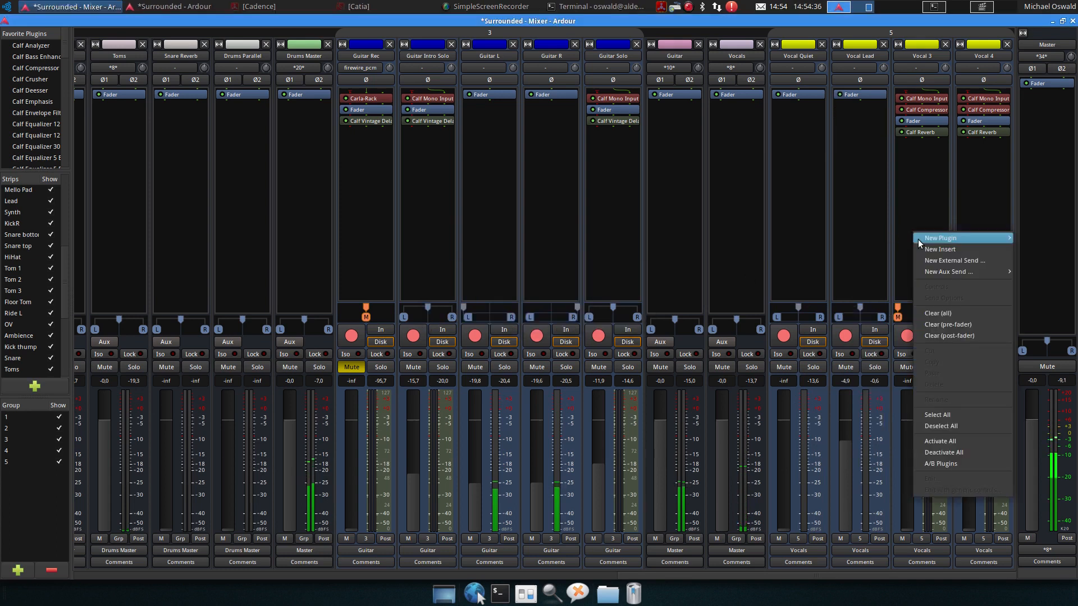
left_click(956, 313)
left_click(613, 315)
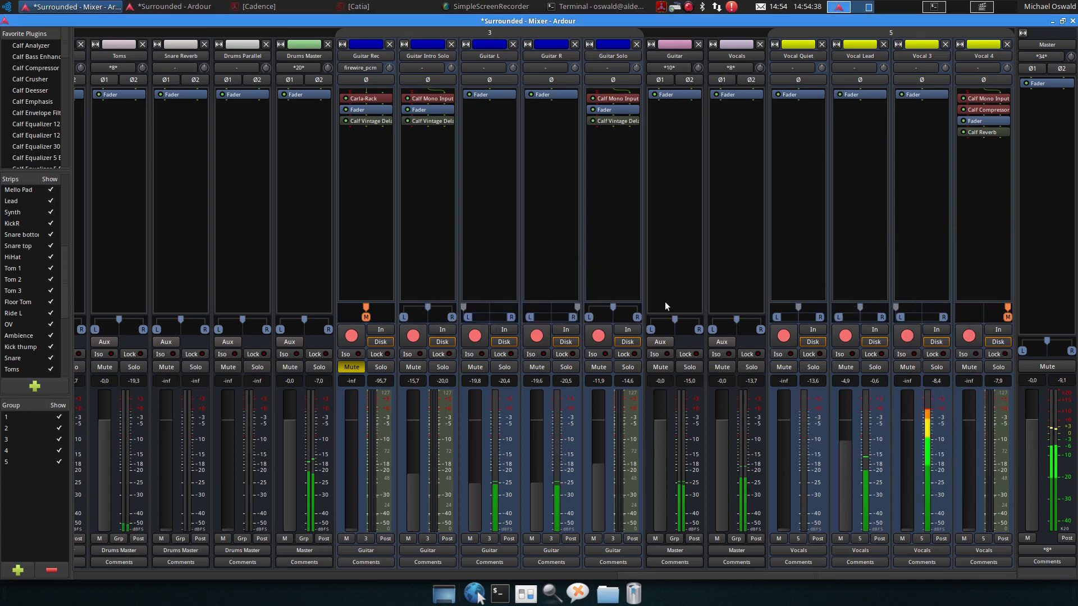
right_click(987, 240)
left_click(934, 319)
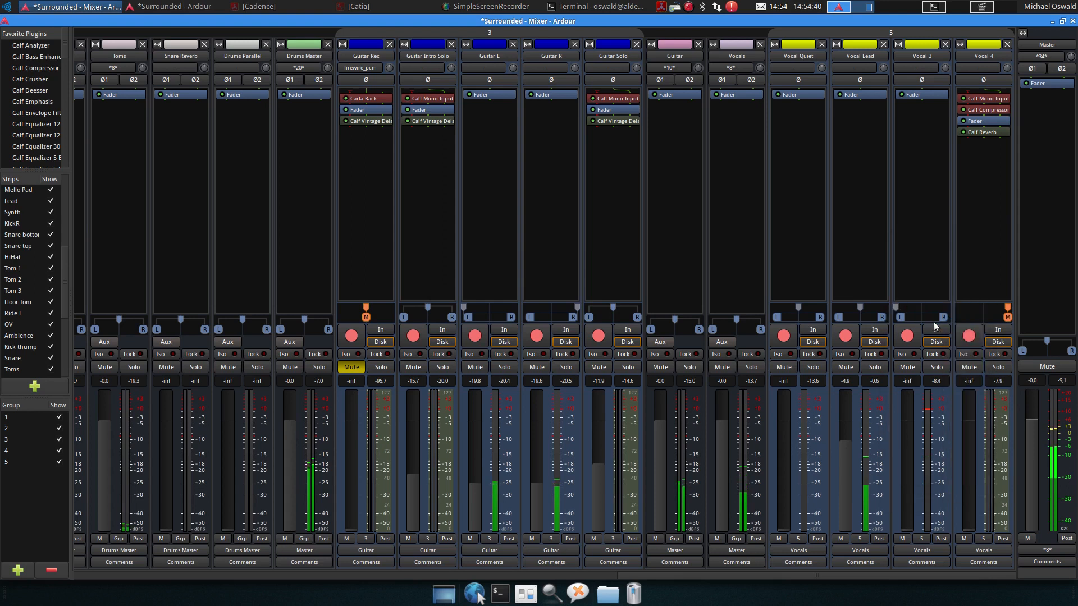
left_click(604, 316)
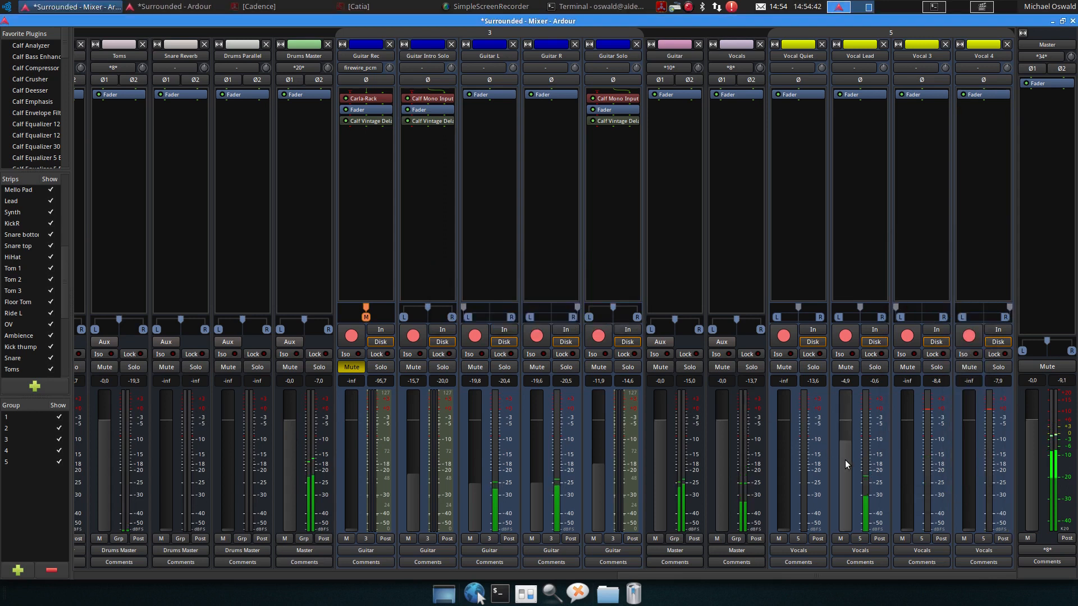
Nudge the Vocal Lead fader to about -4.0 dB and stop playback
left_click_drag(848, 473, 848, 471)
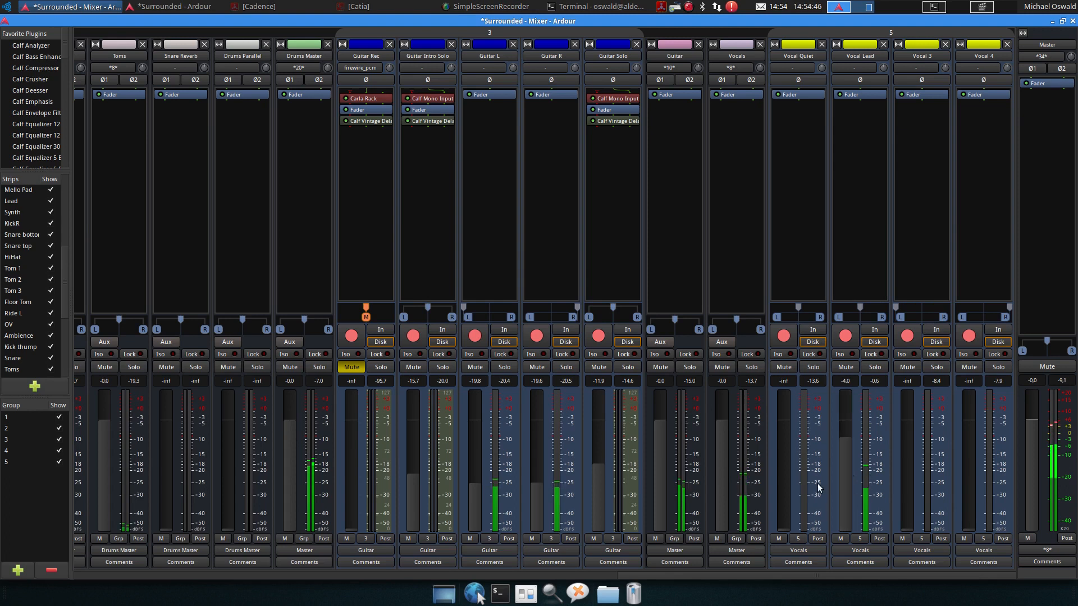
key("space")
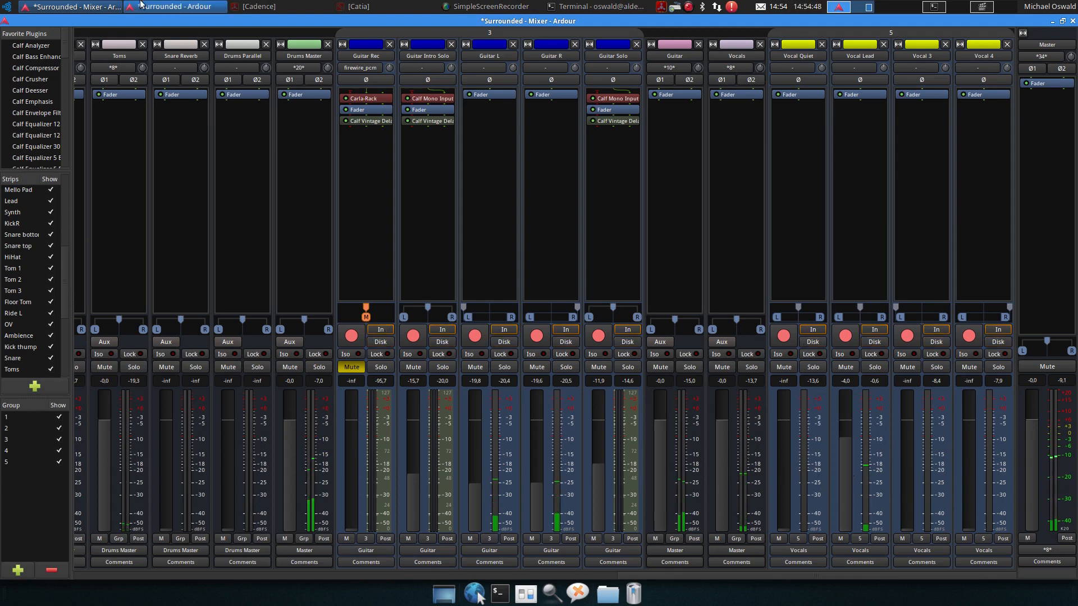
Loop playback over the Vocal 3 region around bar 62
left_click(169, 6)
scroll(589, 417, "down", 6)
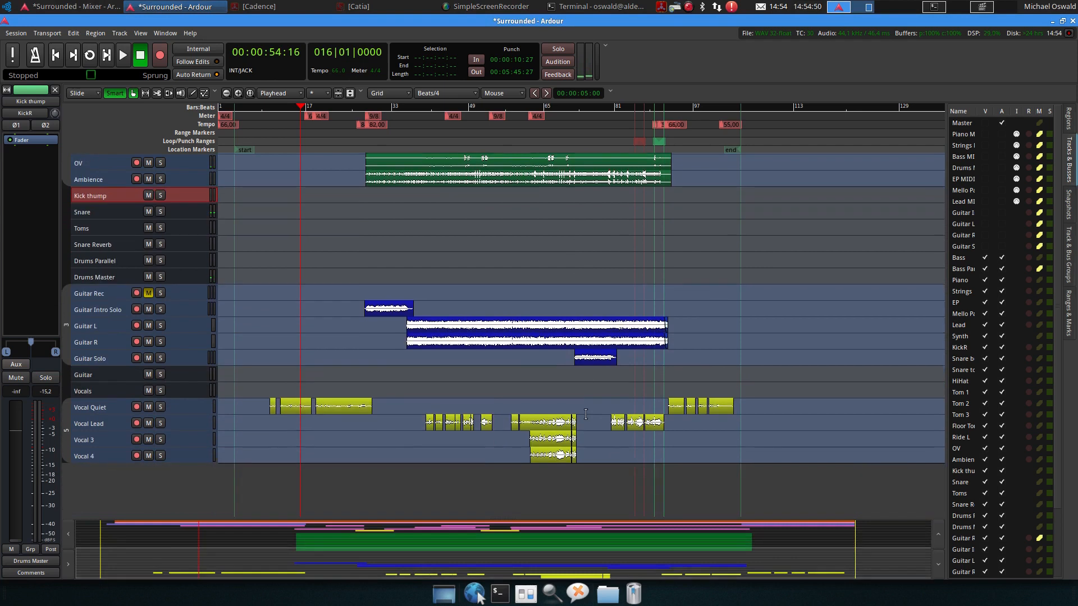
left_click(543, 111)
left_click(531, 110)
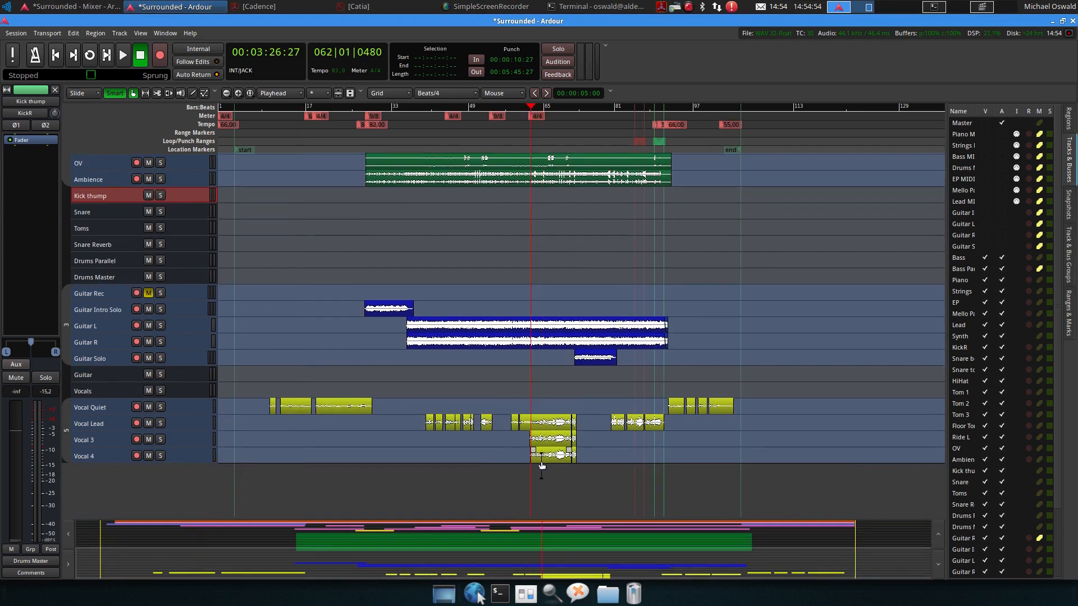
left_click(547, 439)
key("]")
key("l")
Set Vocal Lead to about -0.6 dB and Vocal 3 to about -9.8 dB
left_click(73, 6)
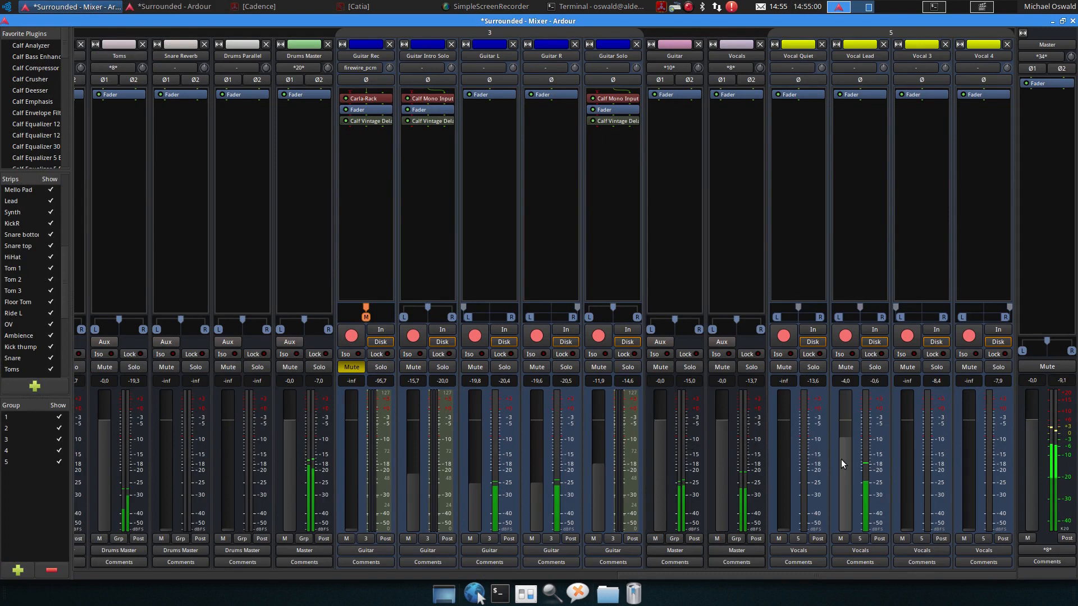
left_click_drag(844, 465, 843, 454)
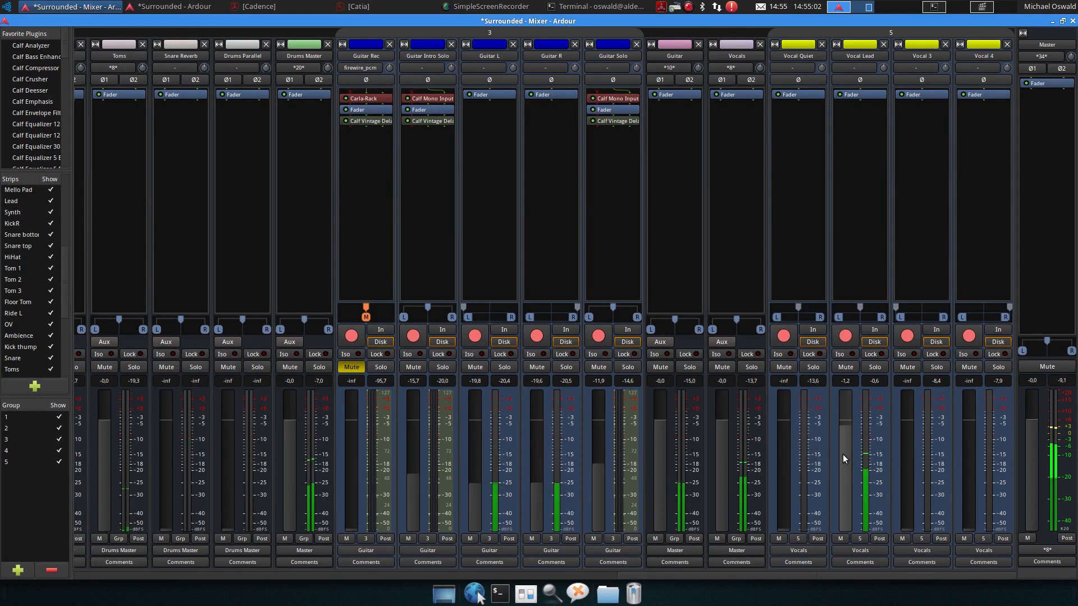
left_click_drag(907, 527, 904, 492)
left_click_drag(846, 474, 847, 472)
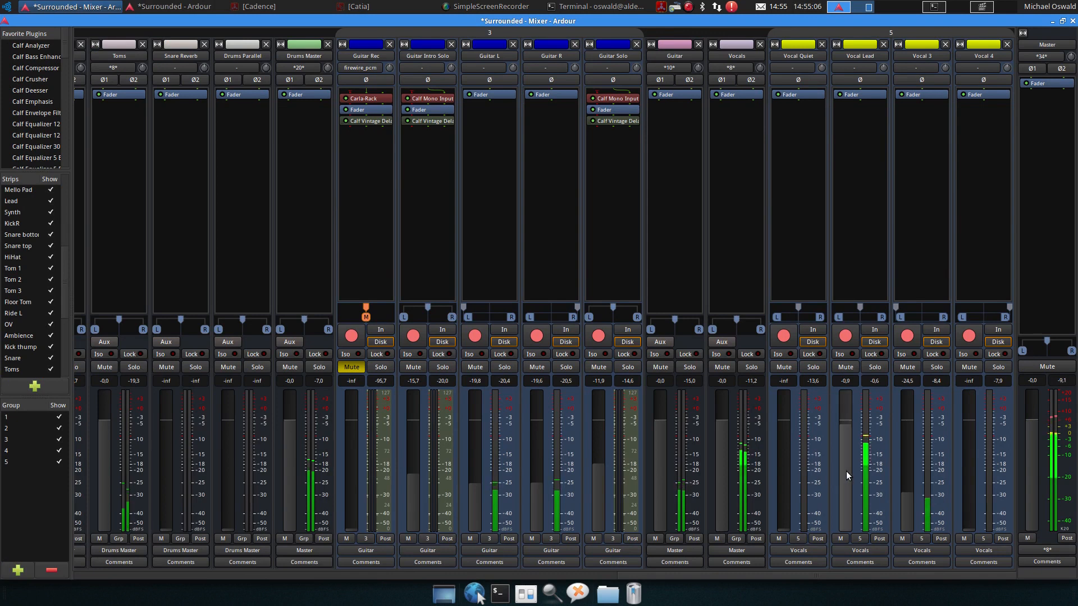
left_click_drag(897, 506, 905, 477)
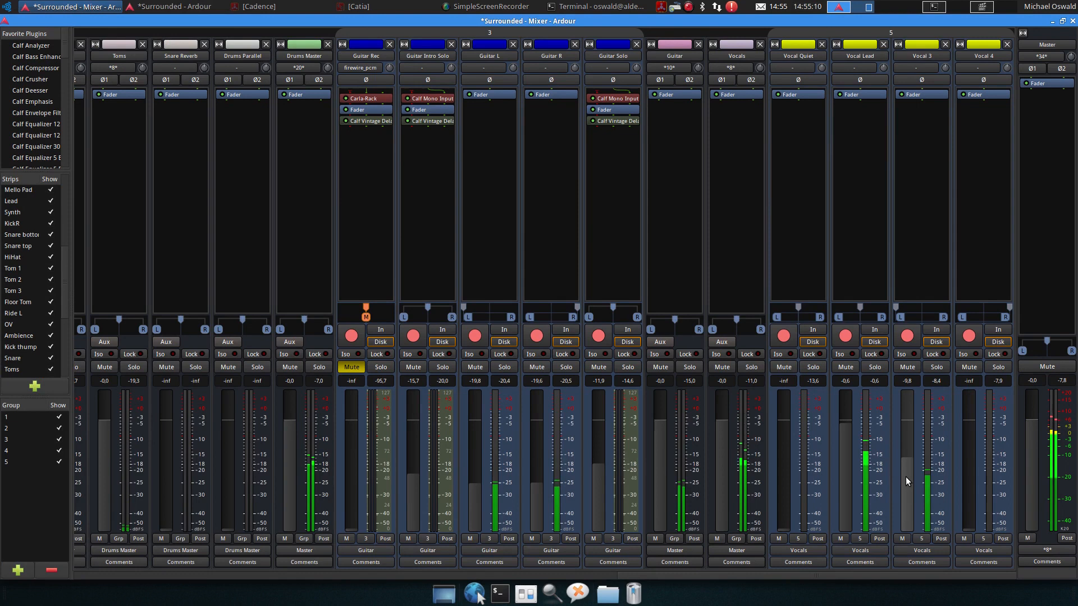
Raise Vocal 4 to about -9.8 dB and nudge Vocal 3 to about -9.5 dB
left_click_drag(969, 525, 969, 454)
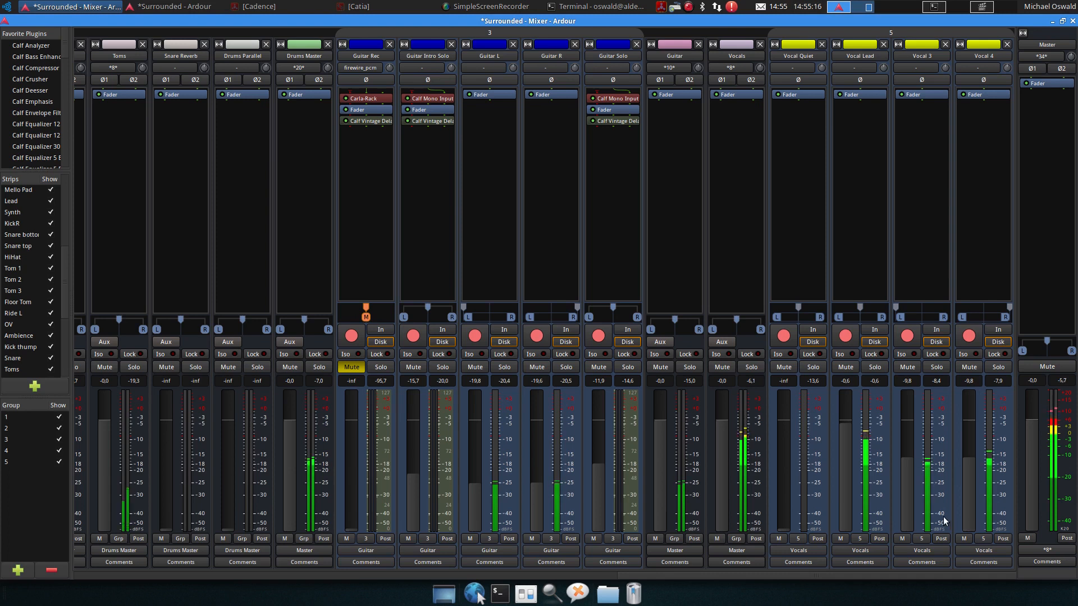
left_click_drag(908, 495, 908, 494)
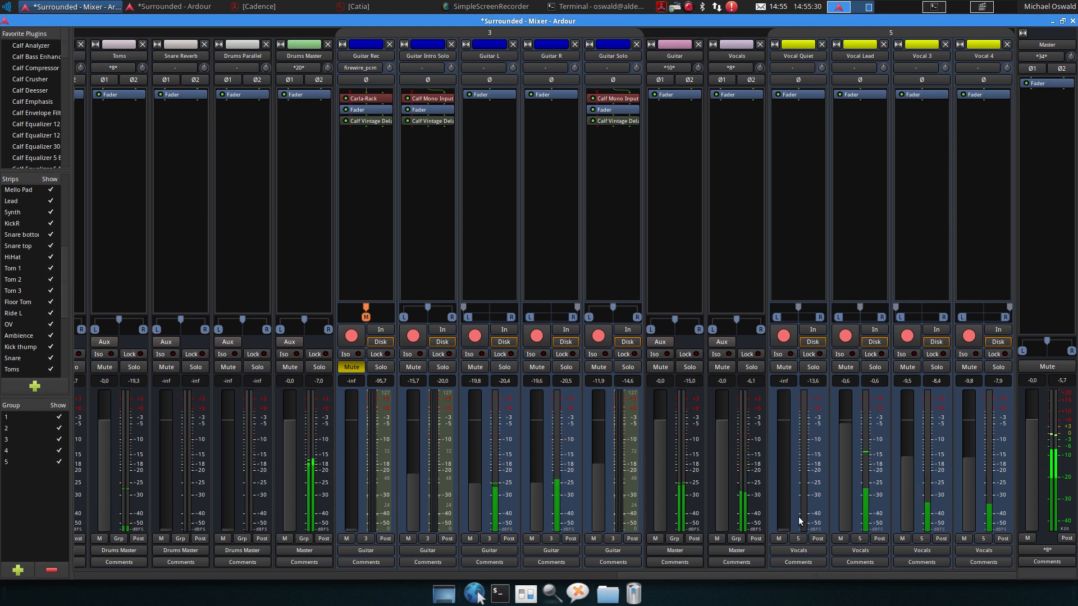
Switch the Vocal 3 meter type to K20/RMS and back to Peak (+6dBFS)
right_click(942, 490)
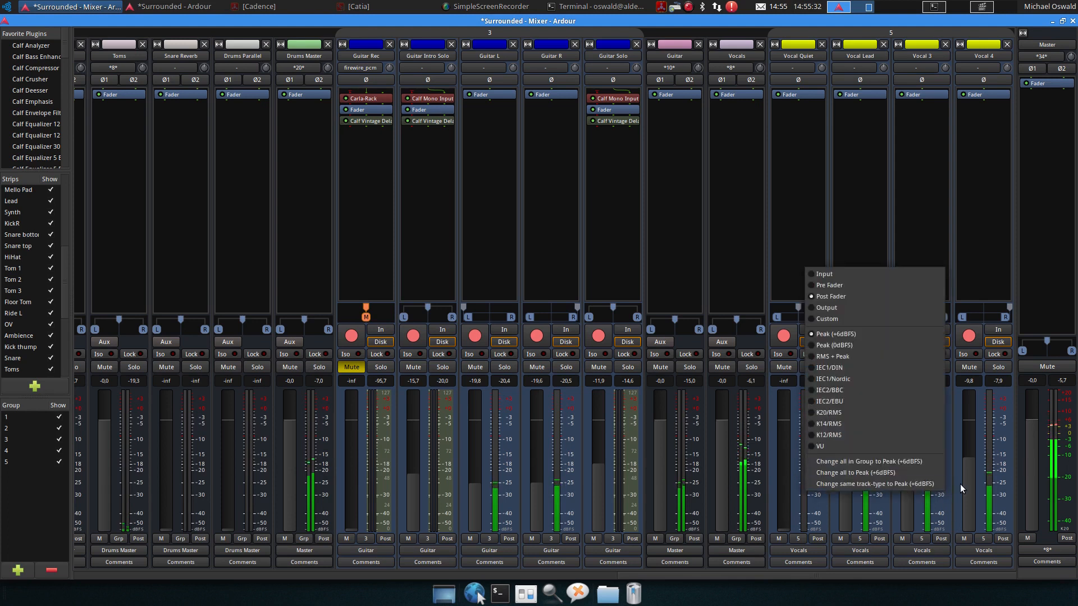
left_click(903, 413)
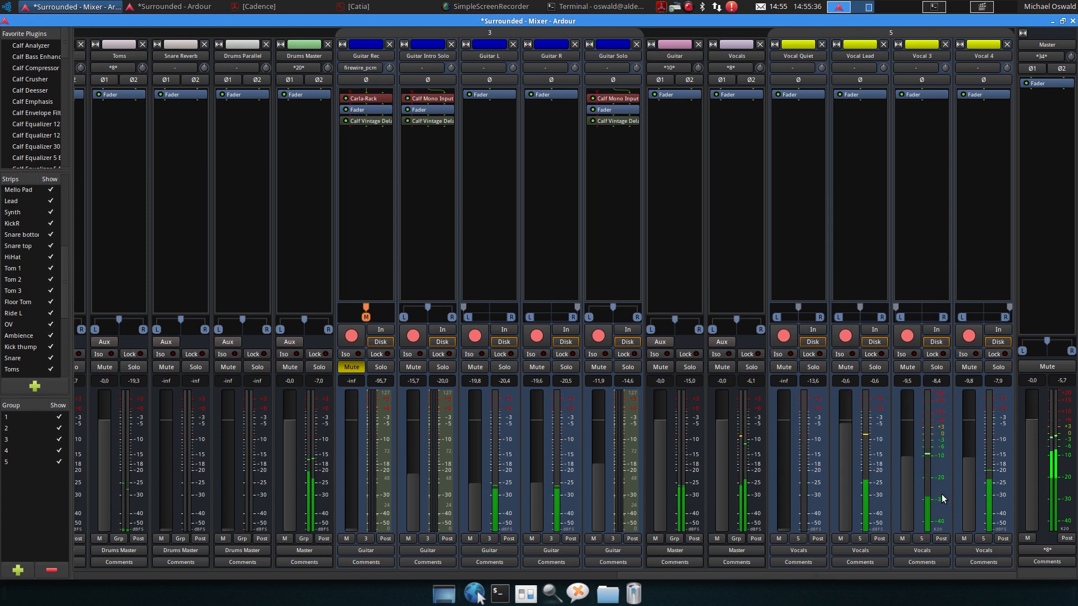
right_click(942, 494)
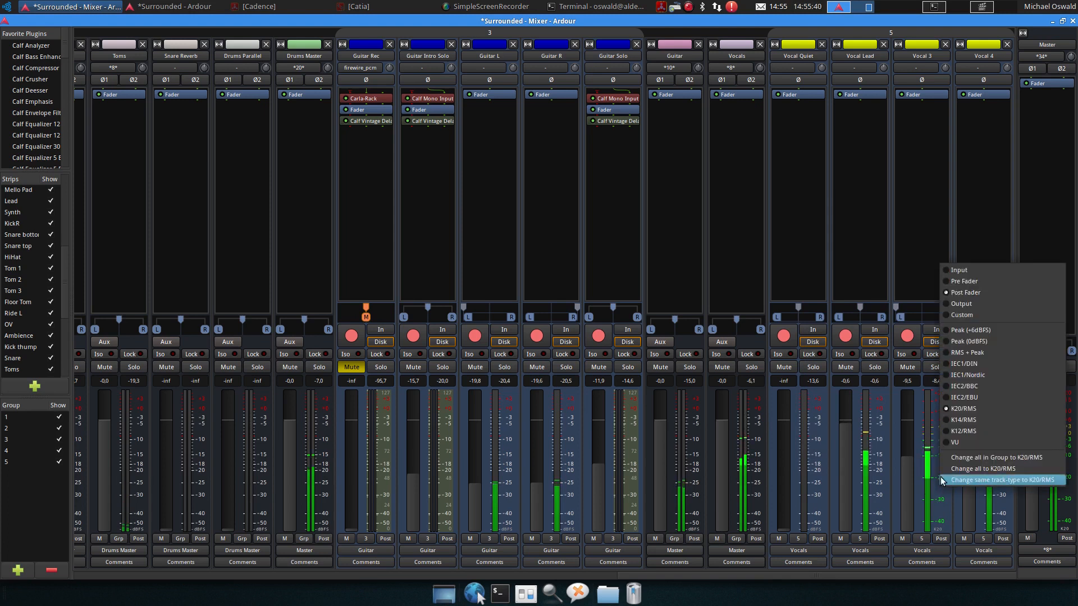
left_click(963, 330)
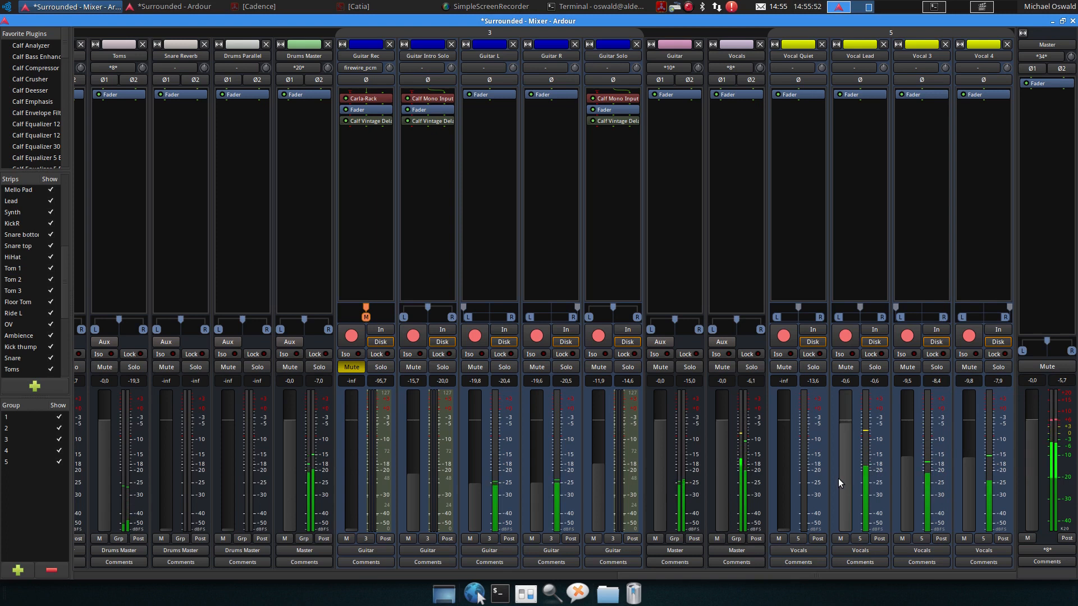
Stop playback and switch to the editor window
key("space")
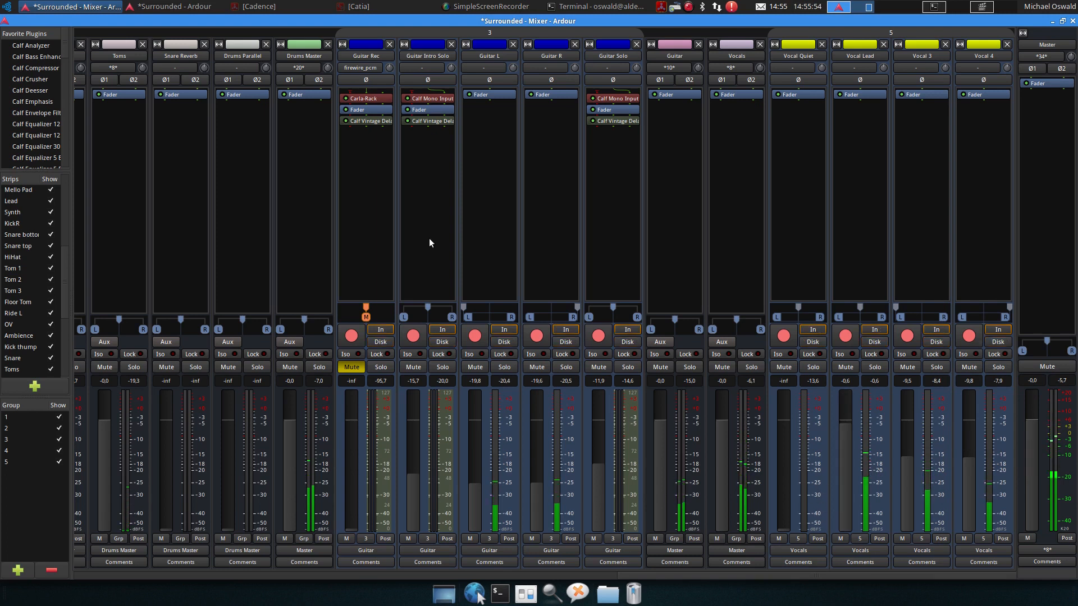
left_click(171, 6)
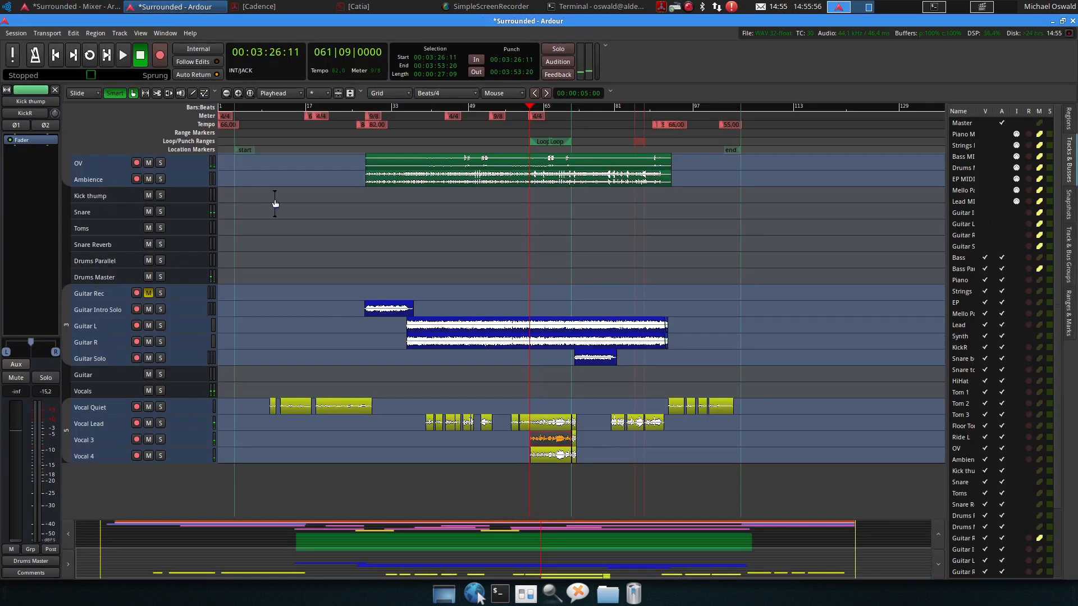
Move the playhead to around bar 11 and start playback
scroll(278, 194, "up", 10)
scroll(300, 264, "down", 5)
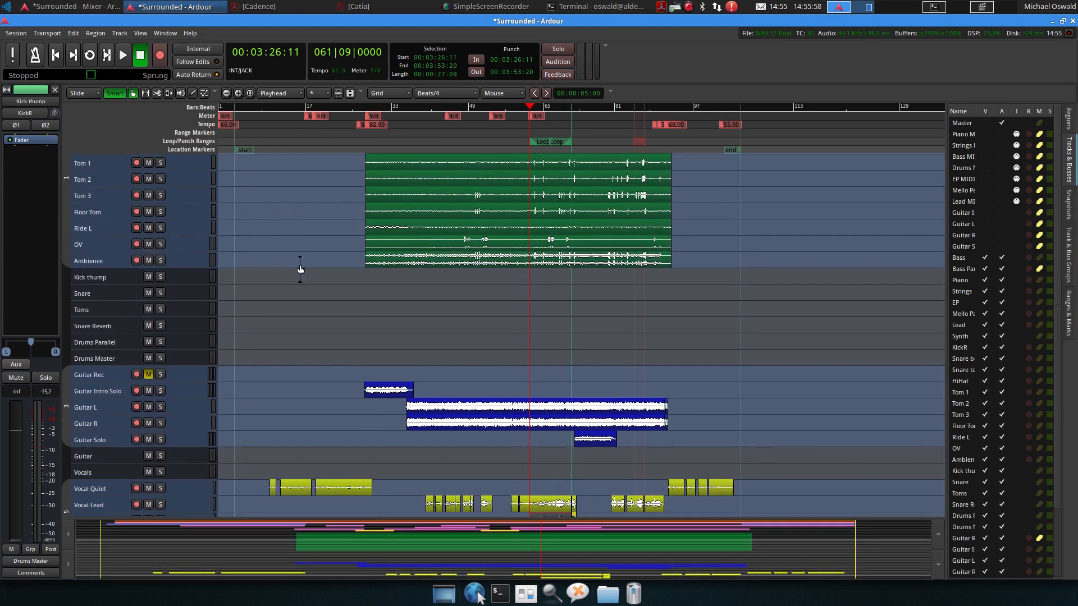
left_click_drag(261, 108, 283, 114)
key("space")
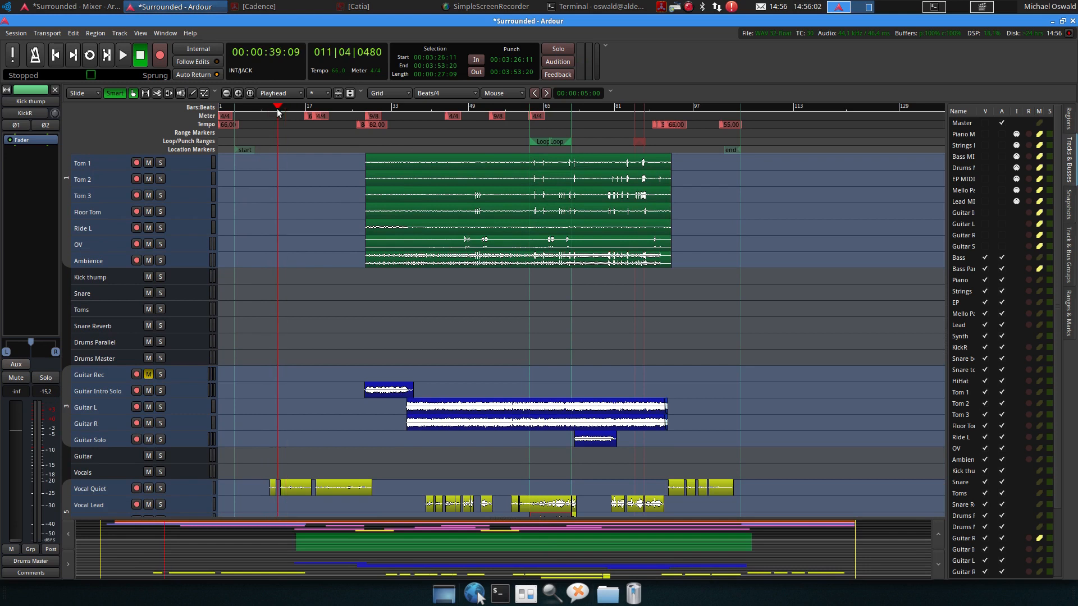
Open the mixer and set Vocal Quiet's fader to about -4.2 dB
key("alt+m")
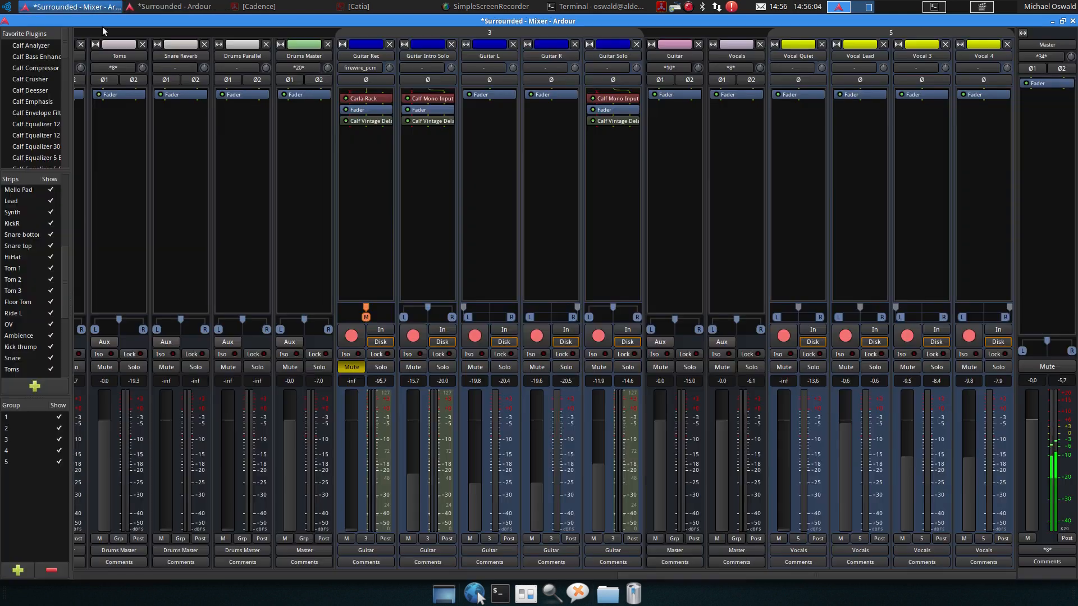
left_click_drag(784, 486, 785, 423)
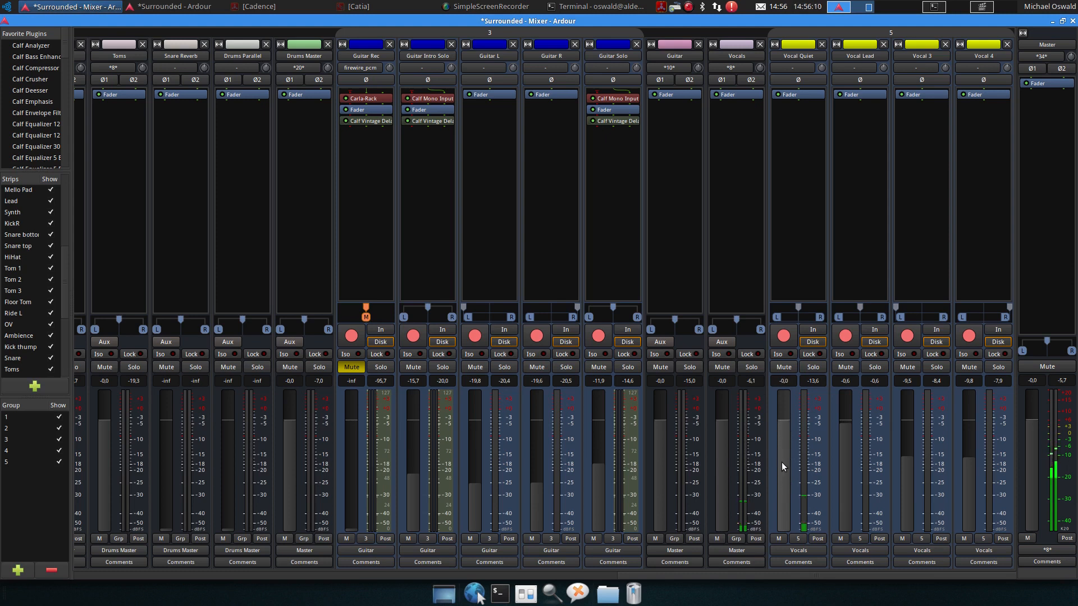
left_click_drag(781, 463, 782, 450)
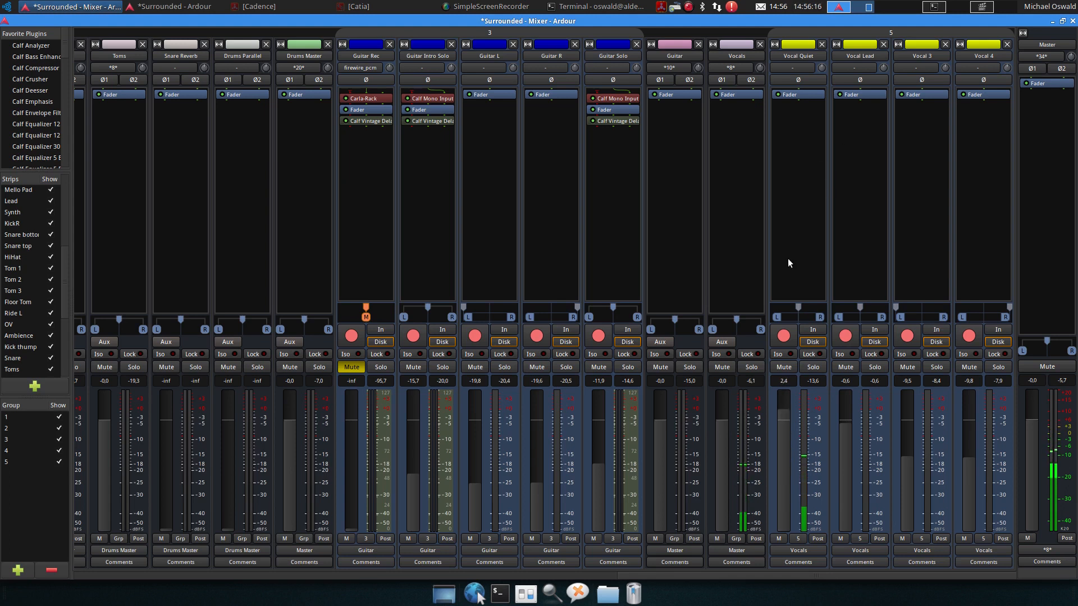
left_click_drag(787, 427, 786, 454)
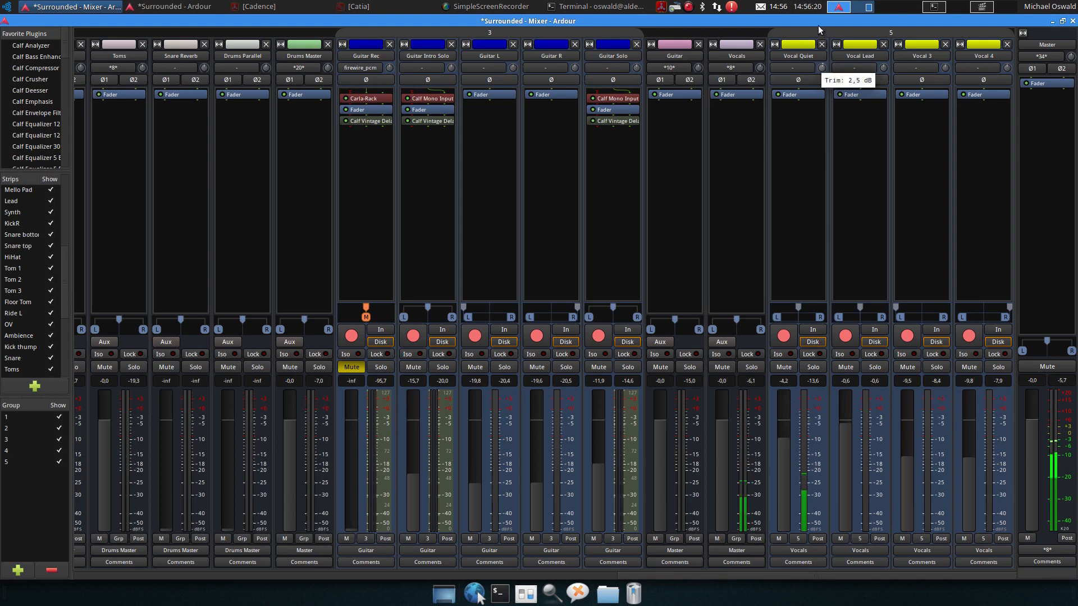
Raise Vocal Quiet's trim and set its fader to about -7.4 dB
left_click_drag(820, 73, 820, 46)
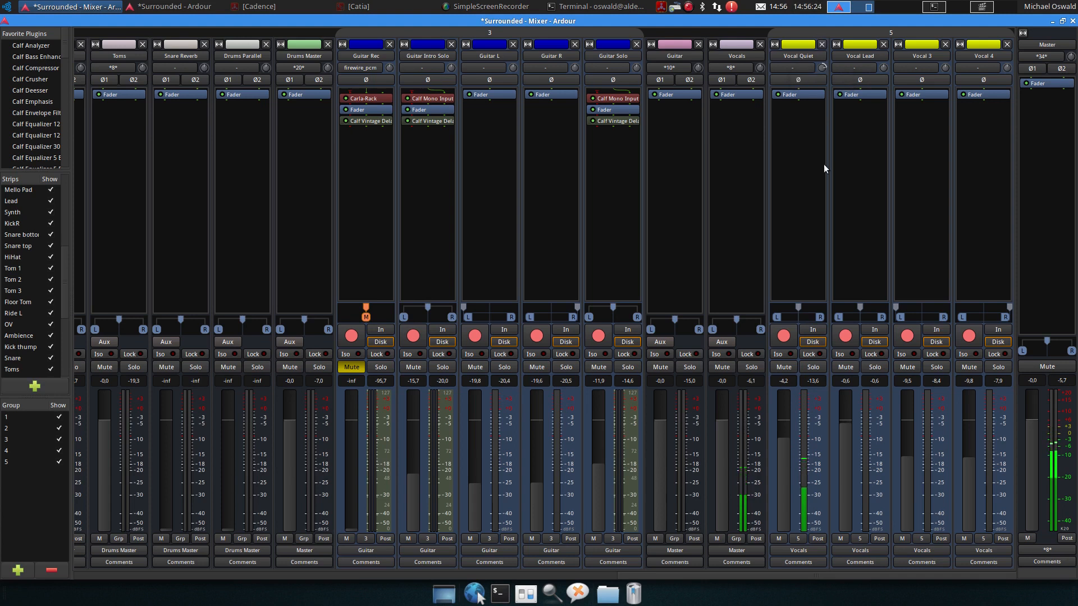
left_click_drag(782, 456, 781, 471)
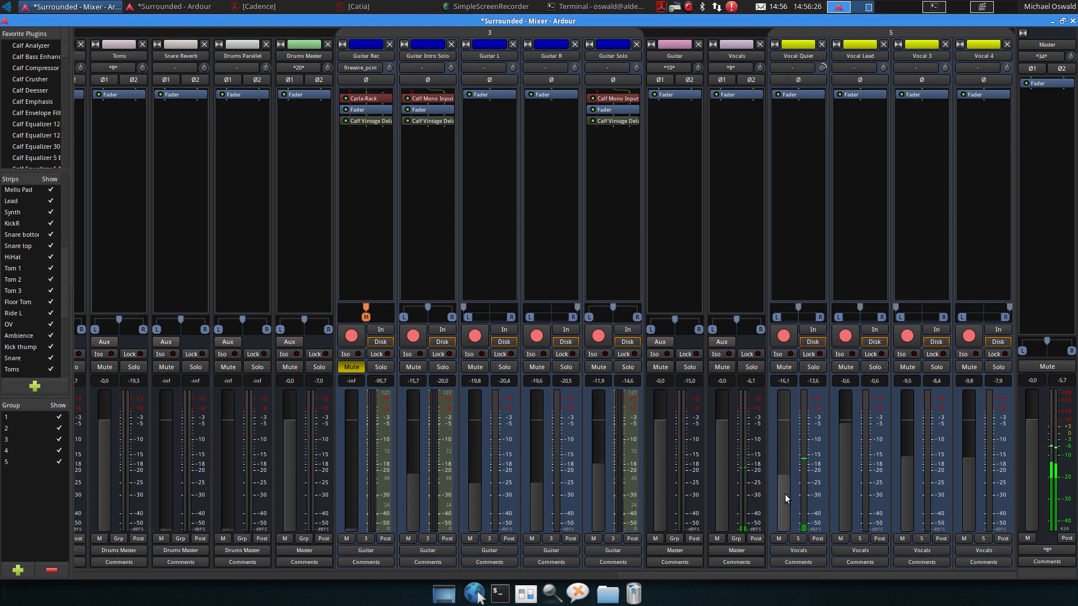
left_click_drag(783, 487, 783, 462)
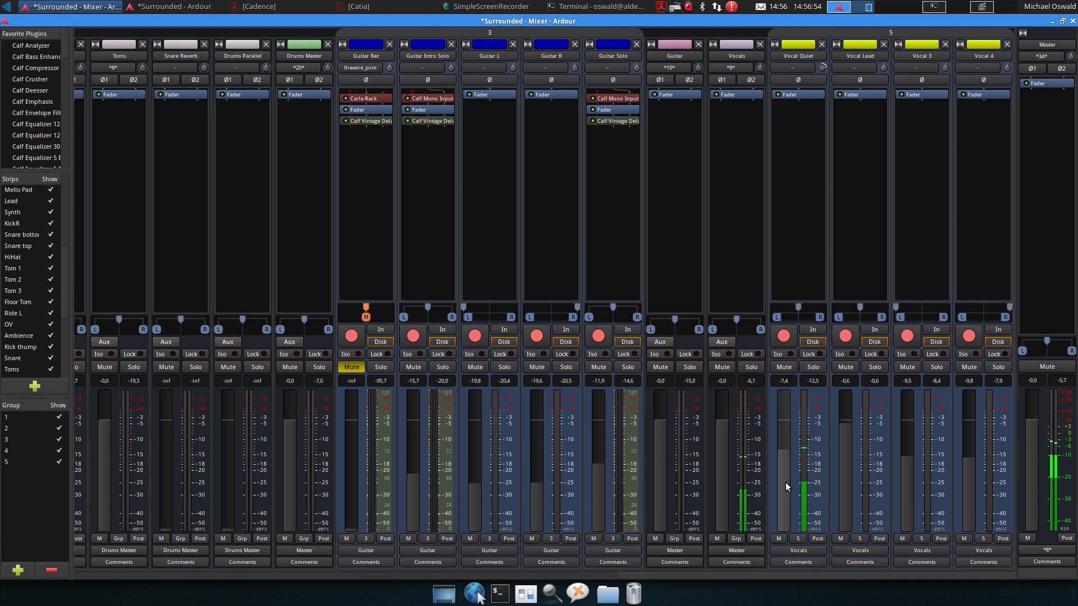
Check the Master meter's type options and stop playback
right_click(1071, 453)
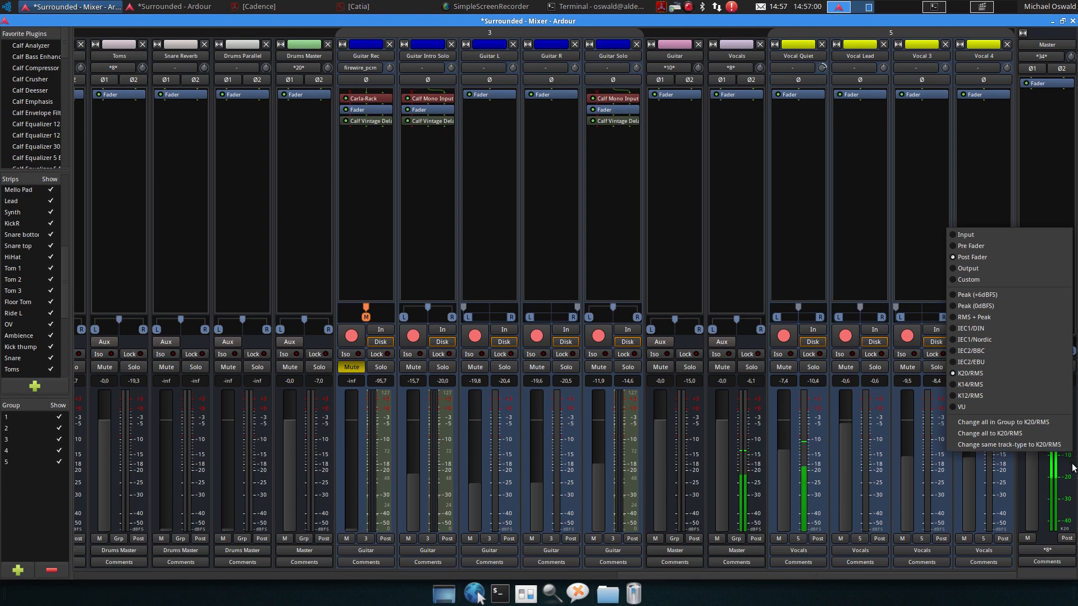
left_click(1073, 468)
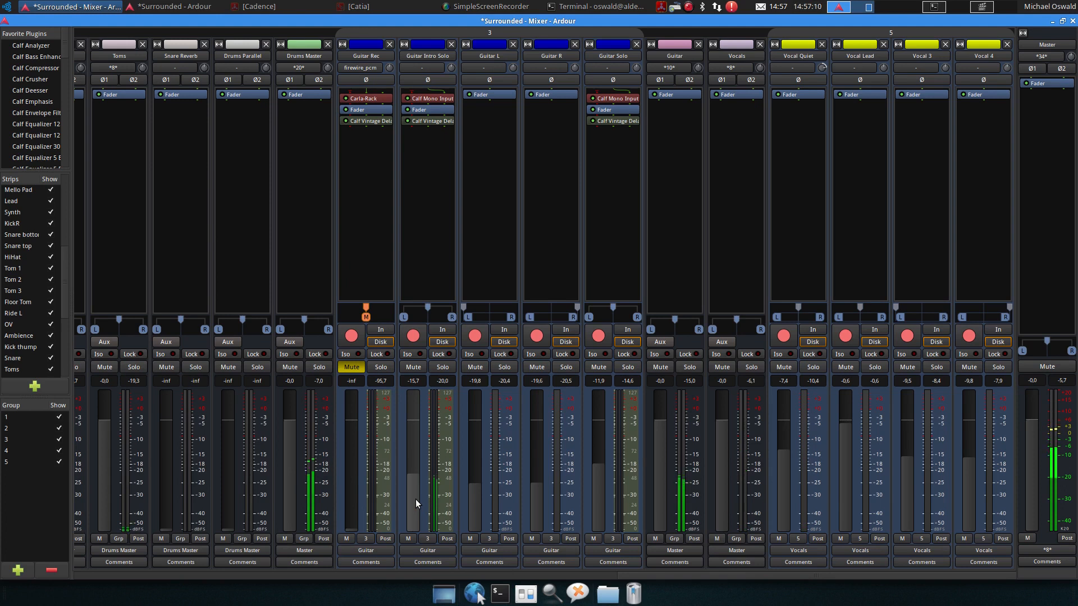
key("space")
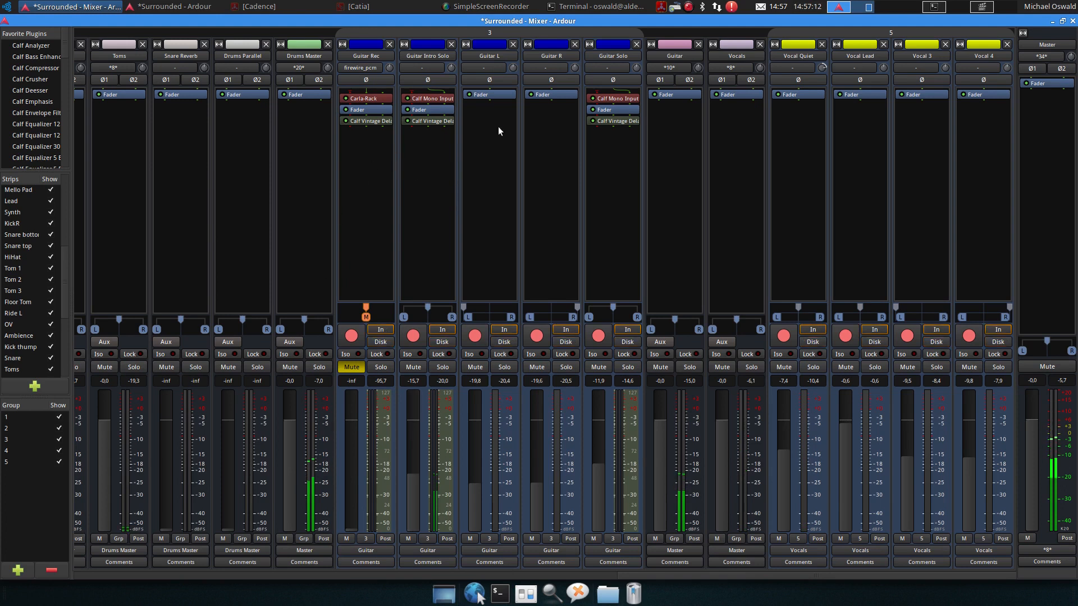
Delete the Carla-Rack and Calf Vintage Delay plugins from the Guitar Rec strip and save the session
right_click(364, 101)
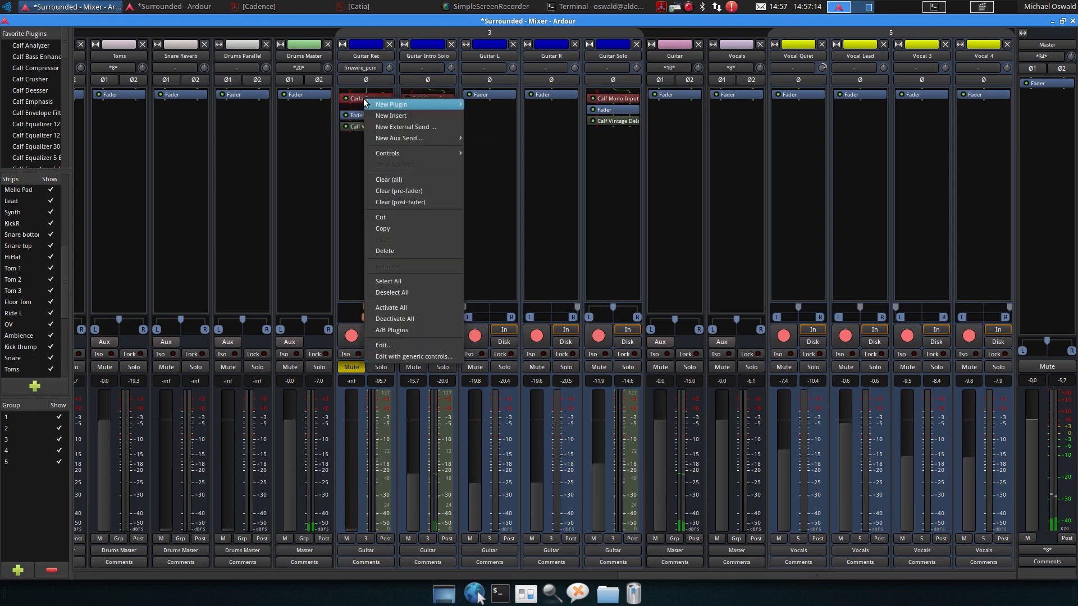
left_click(399, 251)
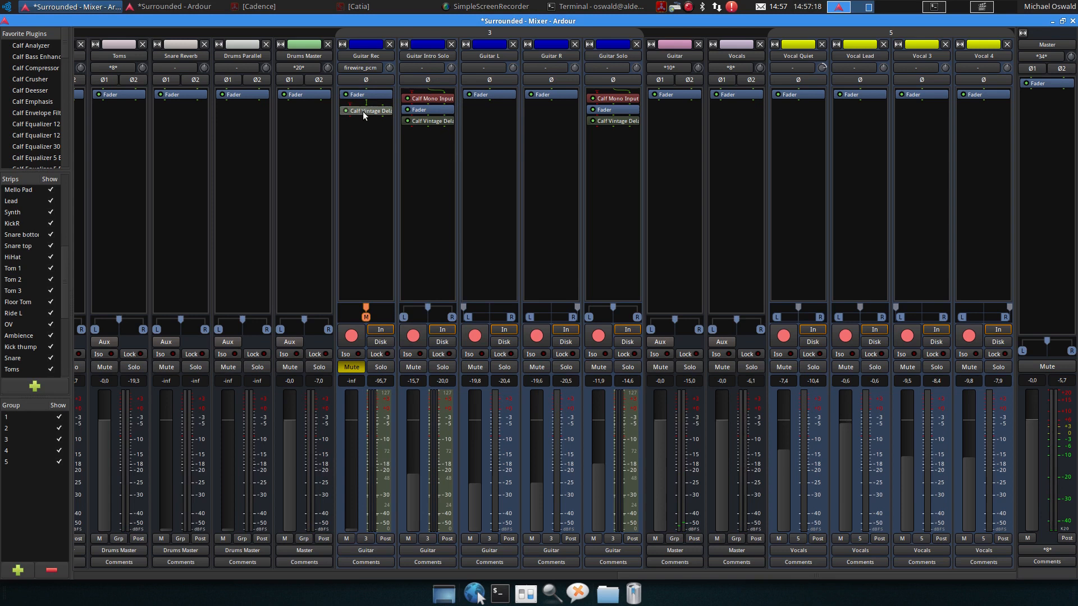
right_click(362, 111)
left_click(397, 264)
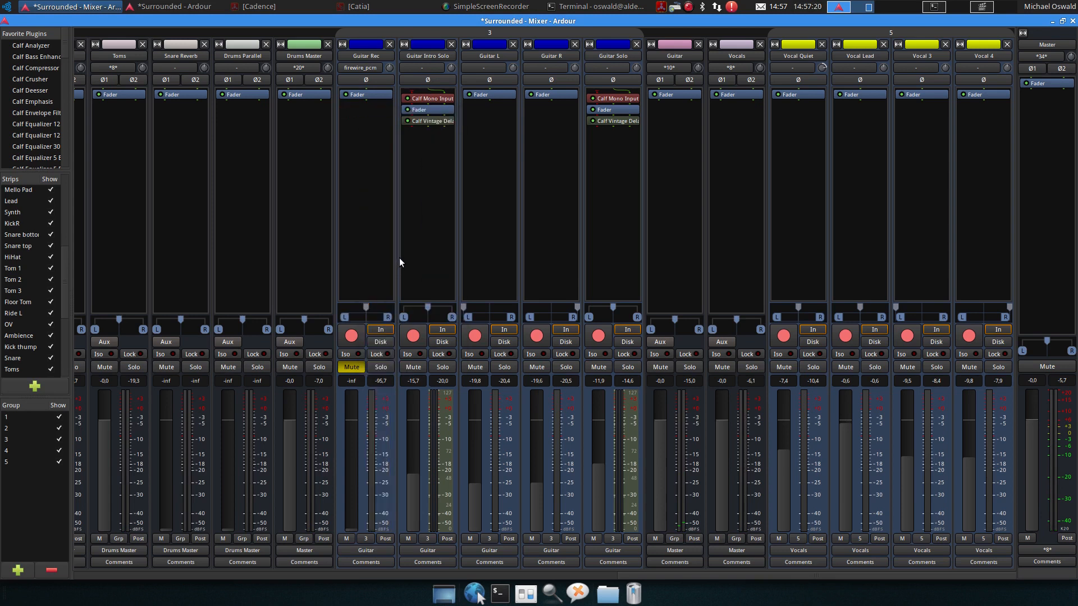
key("ctrl+s")
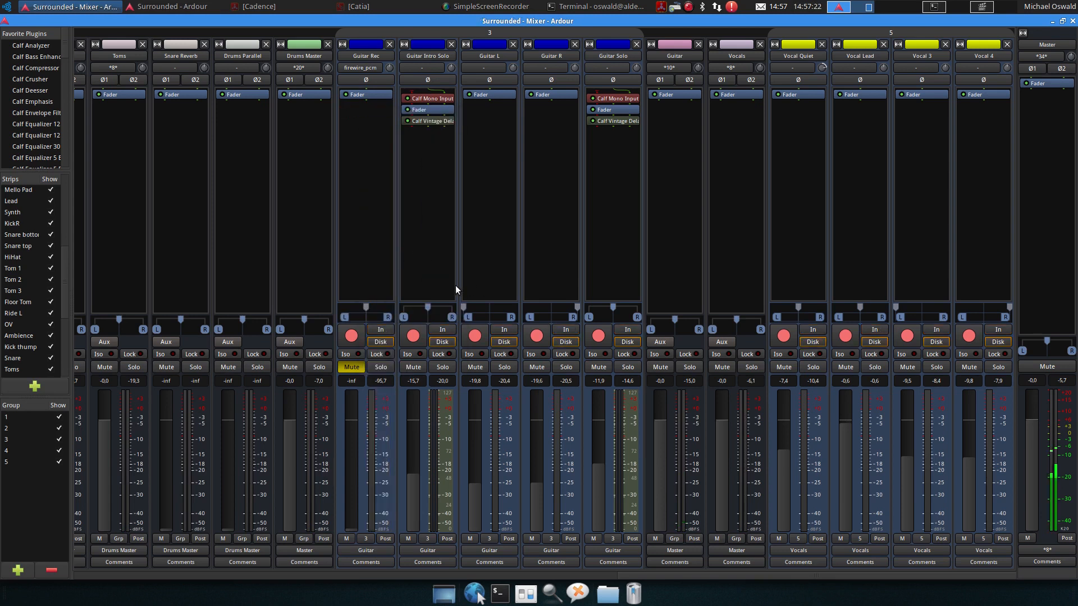
Switch to the editor window and save the session again
left_click(168, 6)
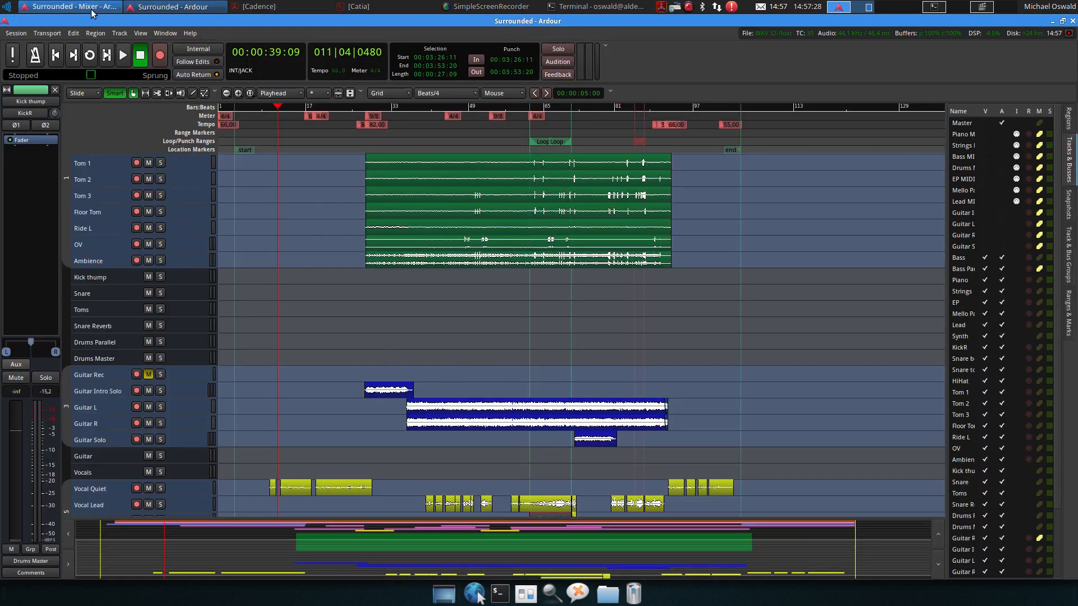
left_click(67, 6)
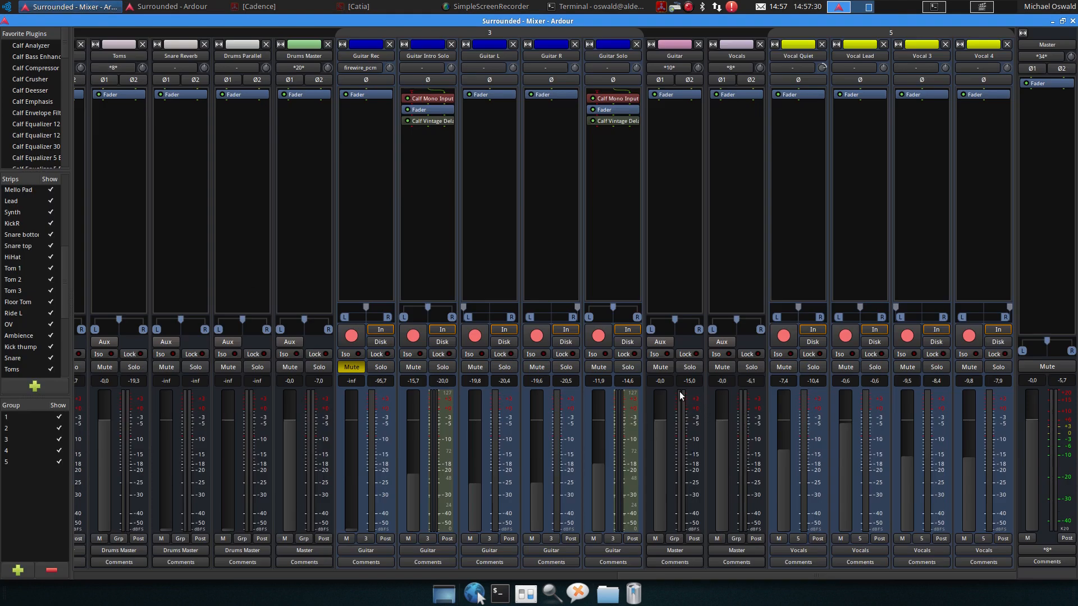
scroll(536, 458, "up", 4)
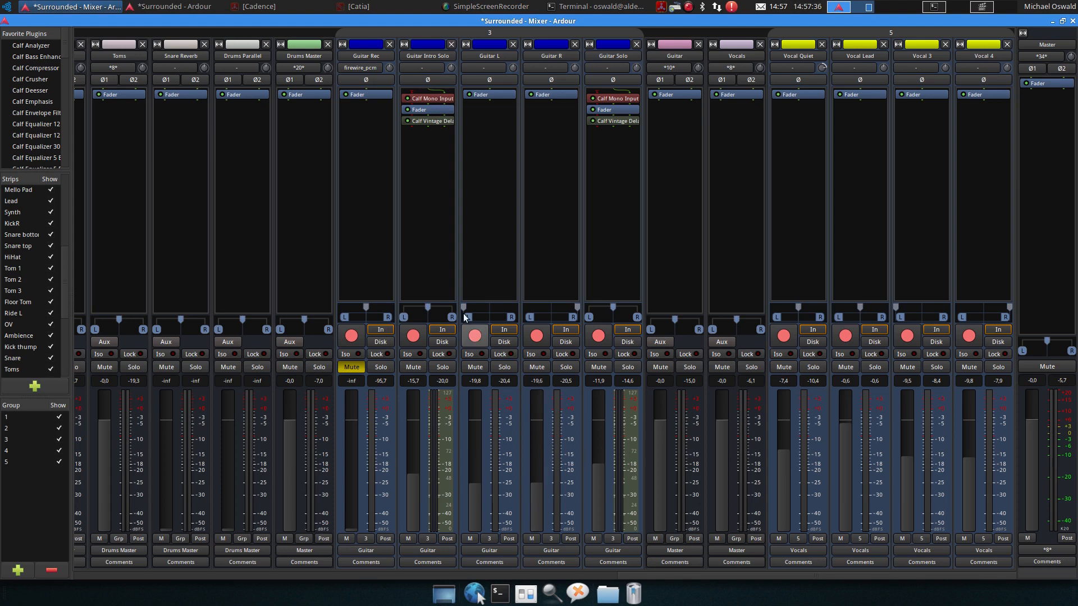
left_click(163, 5)
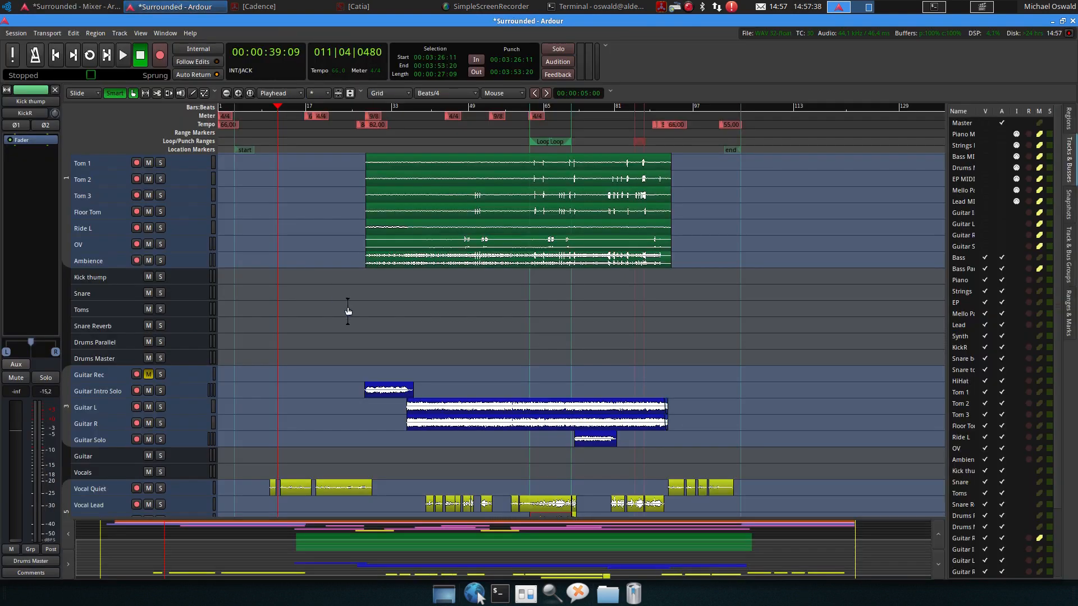
key("ctrl+s")
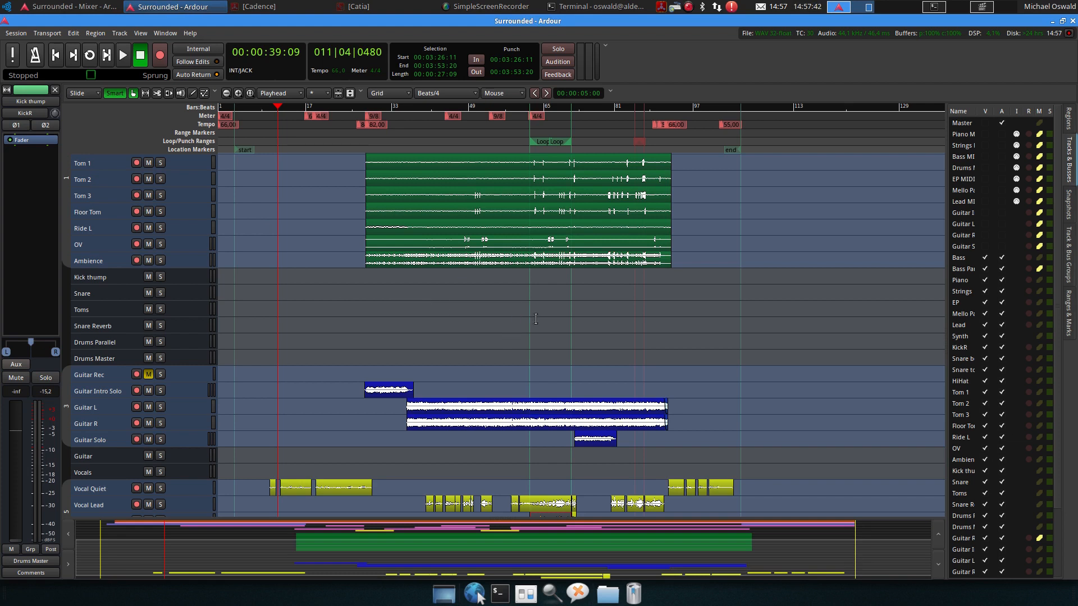
scroll(517, 311, "down", 5)
scroll(409, 339, "up", 4)
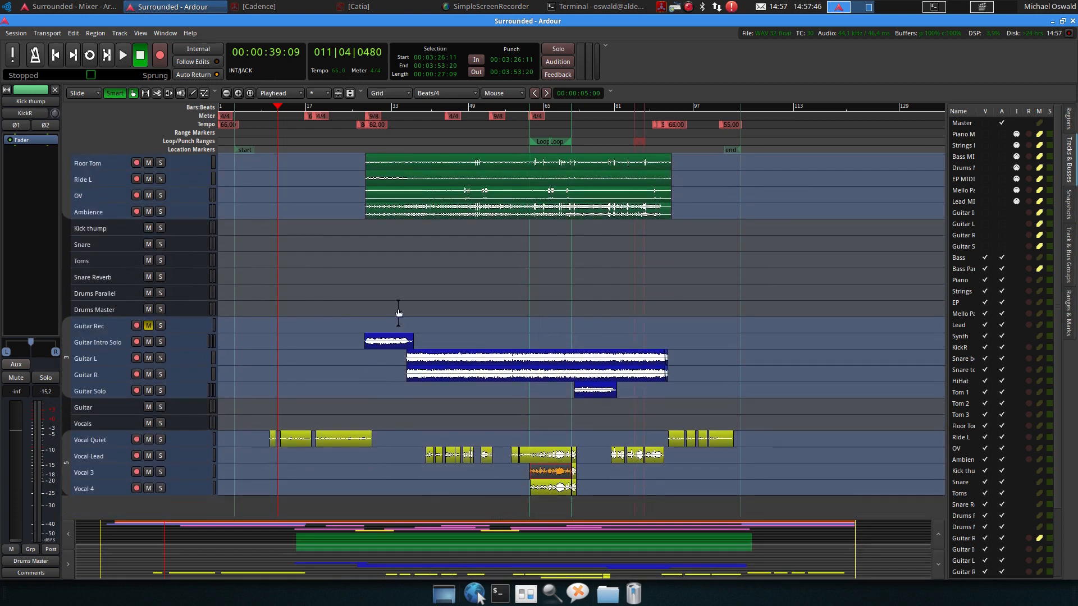
scroll(397, 306, "up", 2)
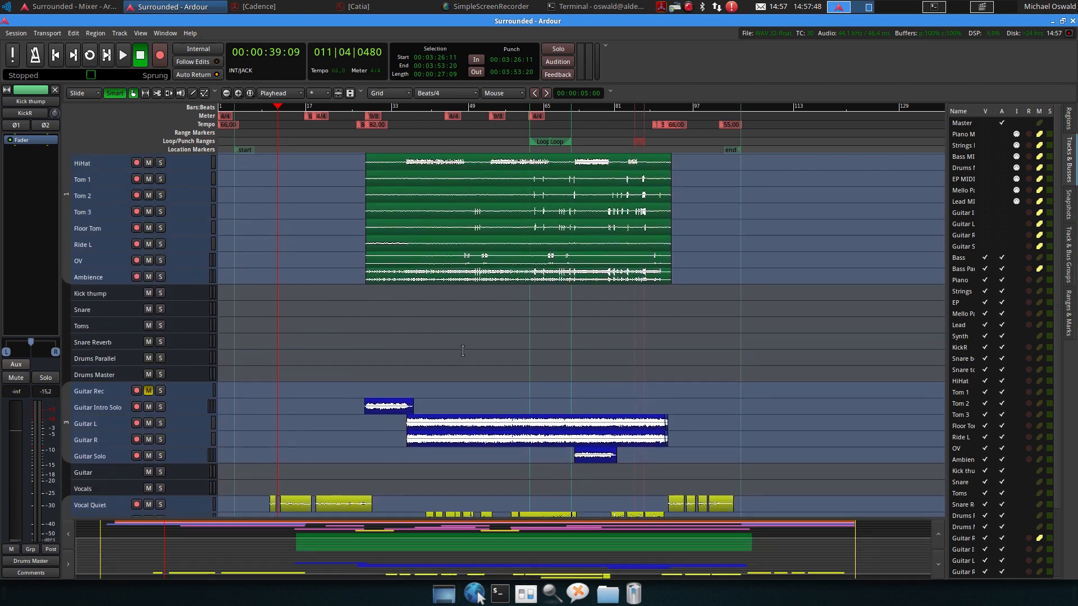
scroll(525, 364, "down", 2)
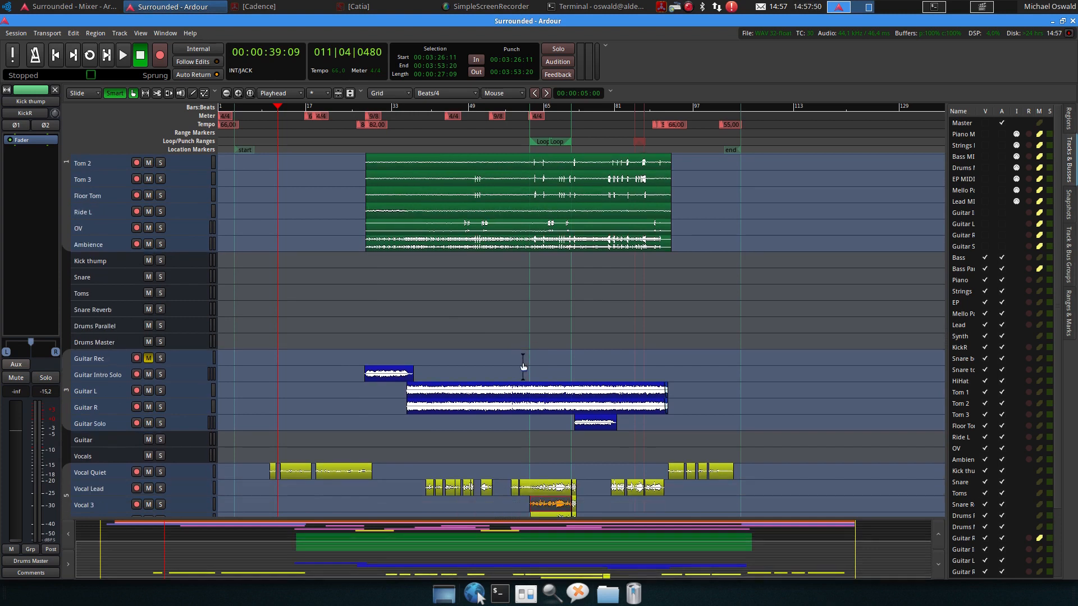
left_click(652, 281)
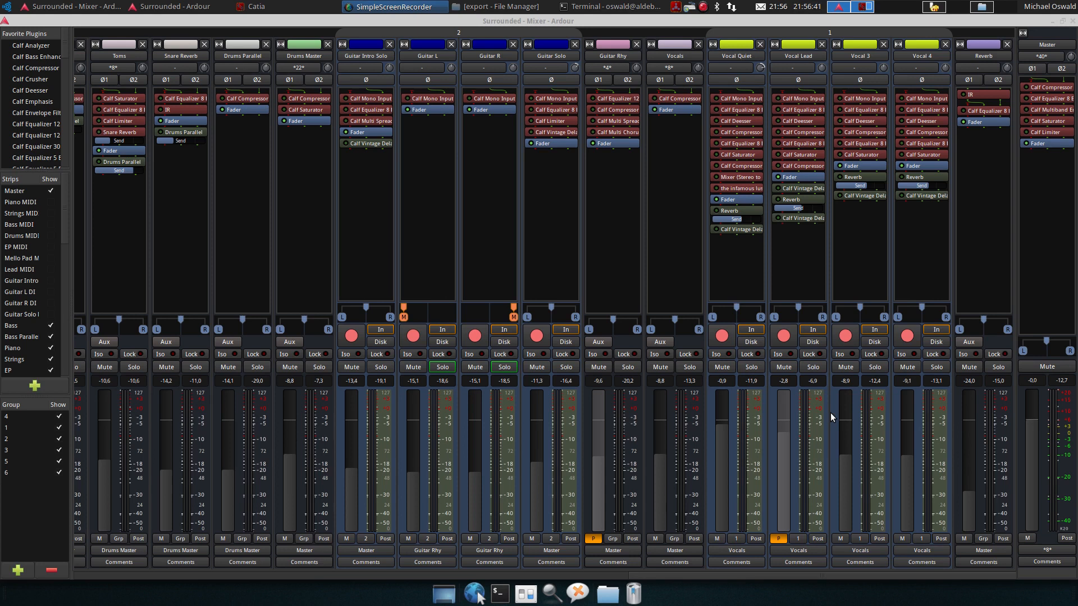
Switch to the editor and briefly play the session from the playhead
left_click_drag(810, 577, 178, 601)
left_click_drag(231, 574, 909, 575)
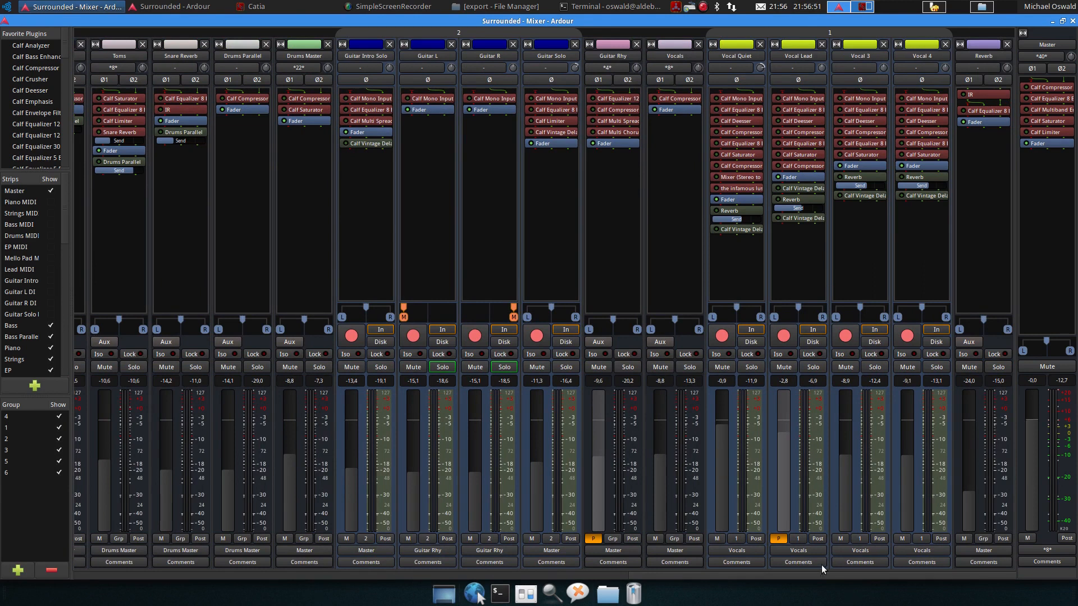
left_click(135, 7)
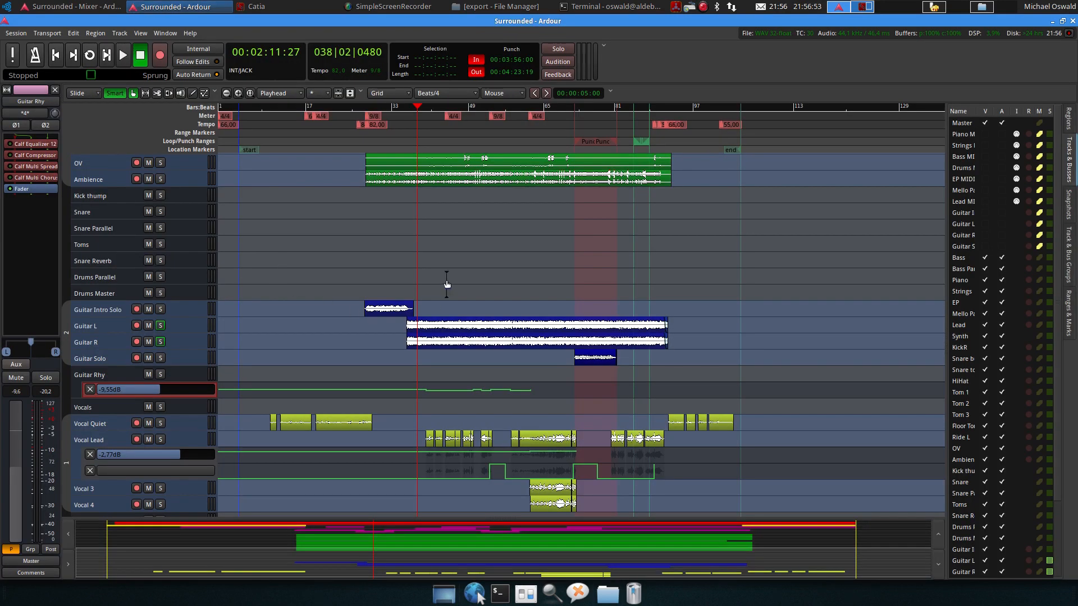
left_click(123, 58)
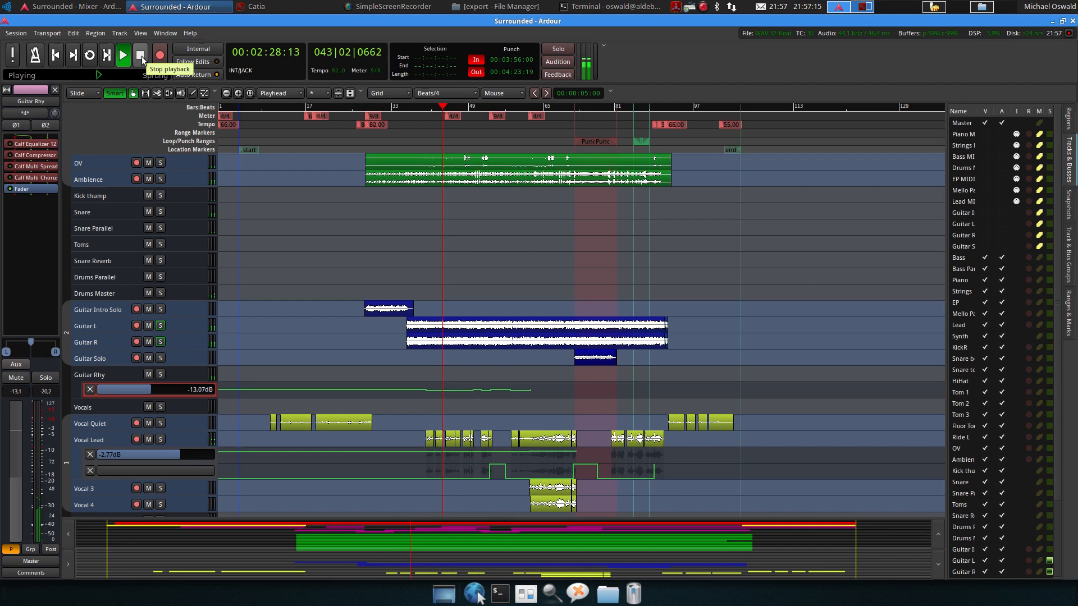
left_click(141, 56)
Open the mixer and activate all plugins on the Master strip
key("alt+m")
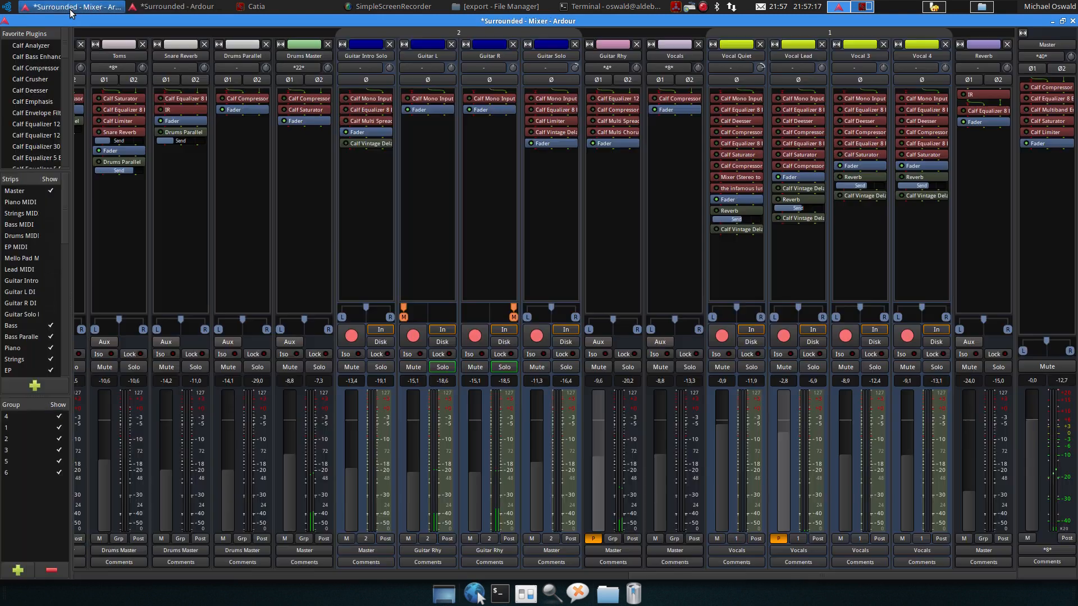
right_click(1046, 246)
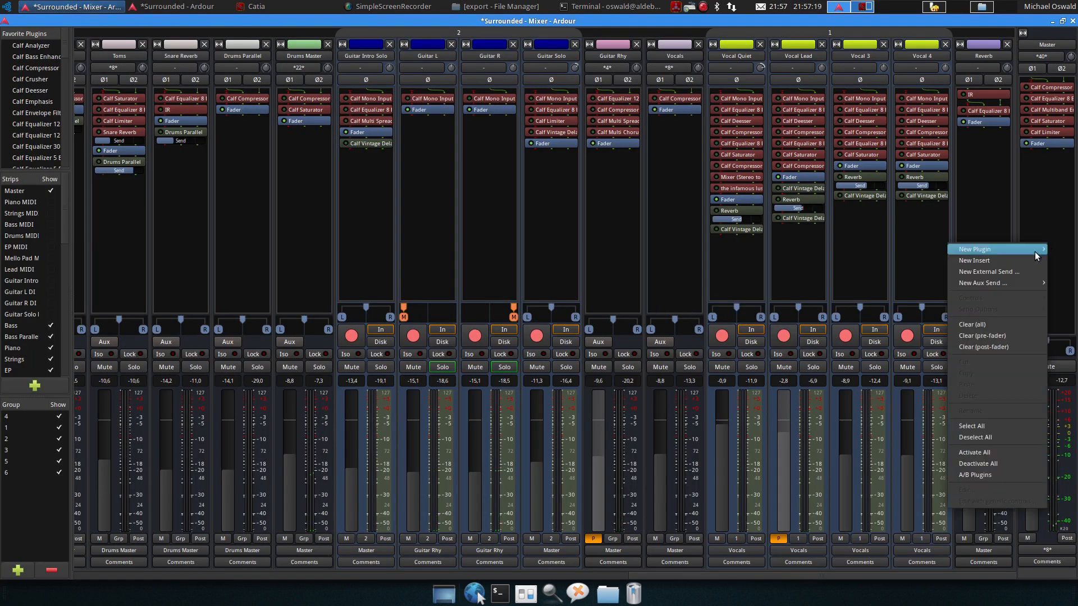
left_click(995, 452)
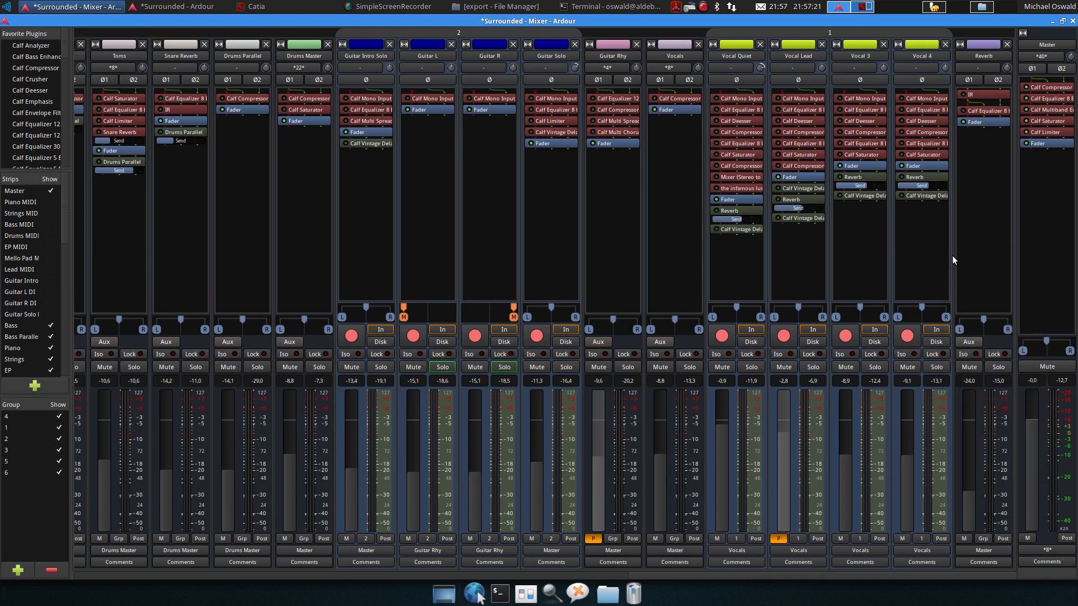
Activate all plugins on the Vocal Lead, Guitar Rhy, Guitar R, Guitar Intro Solo and Drums Parallel strips
right_click(796, 260)
left_click(836, 469)
right_click(608, 223)
left_click(643, 433)
right_click(473, 226)
left_click(505, 436)
right_click(365, 251)
left_click(423, 460)
right_click(249, 232)
left_click(287, 442)
Activate all plugins on the EP, Piano, Synth and Bass Parallel strips
left_click_drag(678, 576, 122, 576)
right_click(381, 223)
left_click(421, 433)
right_click(257, 206)
left_click(308, 415)
right_click(530, 251)
left_click(566, 460)
right_click(163, 225)
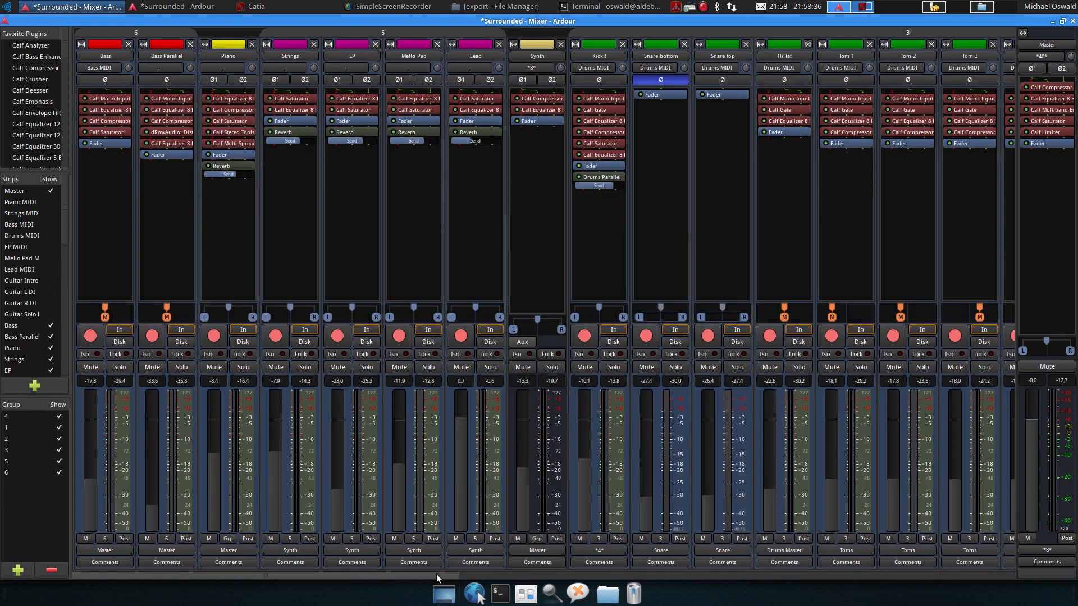
Return to the editor window and start playback
left_click_drag(434, 575, 1006, 561)
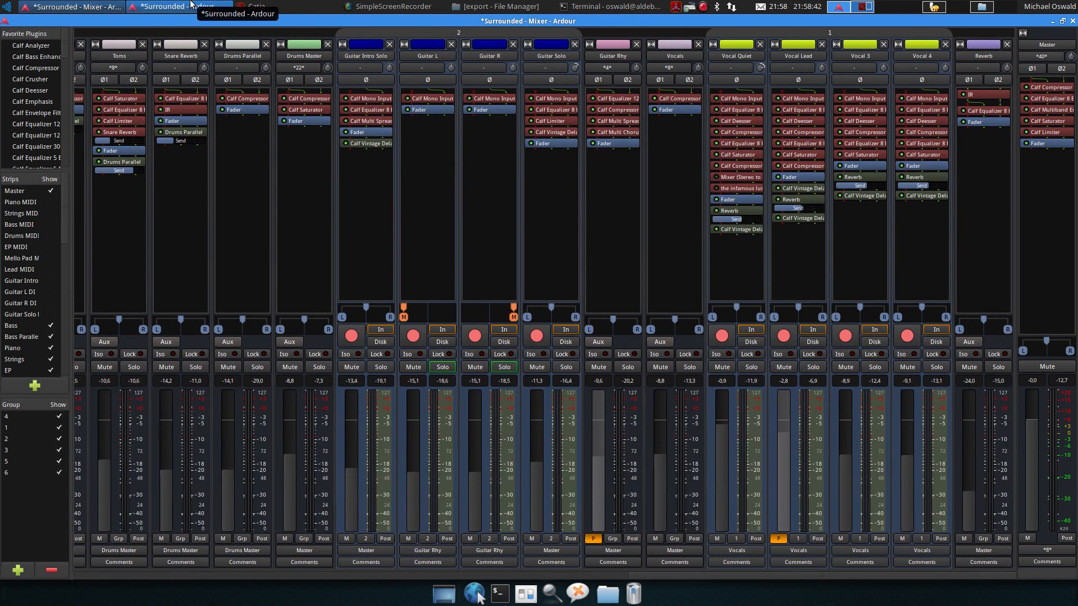
left_click(191, 6)
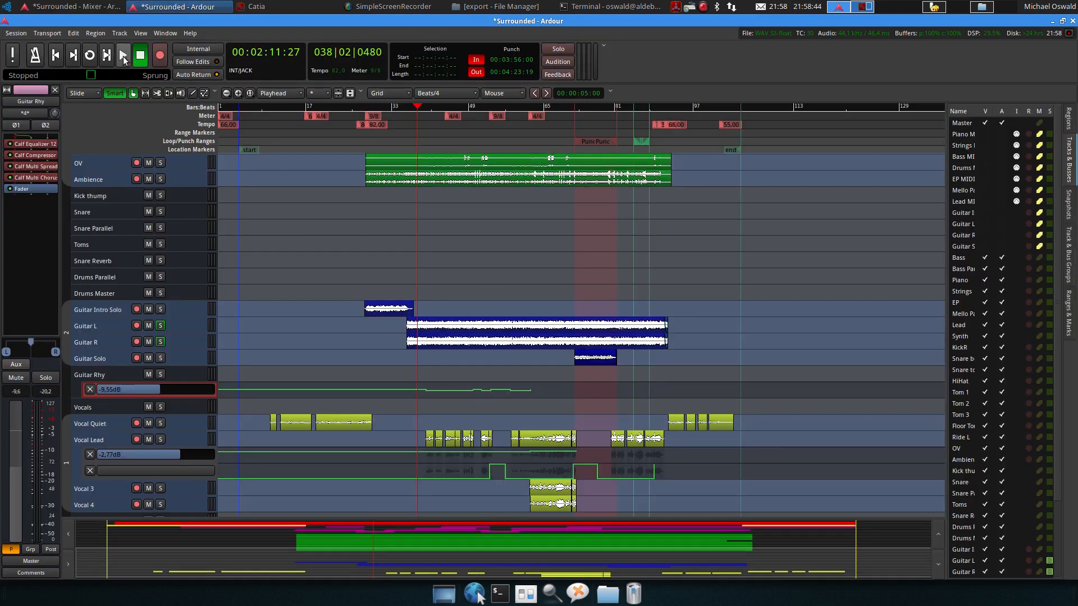
left_click(123, 56)
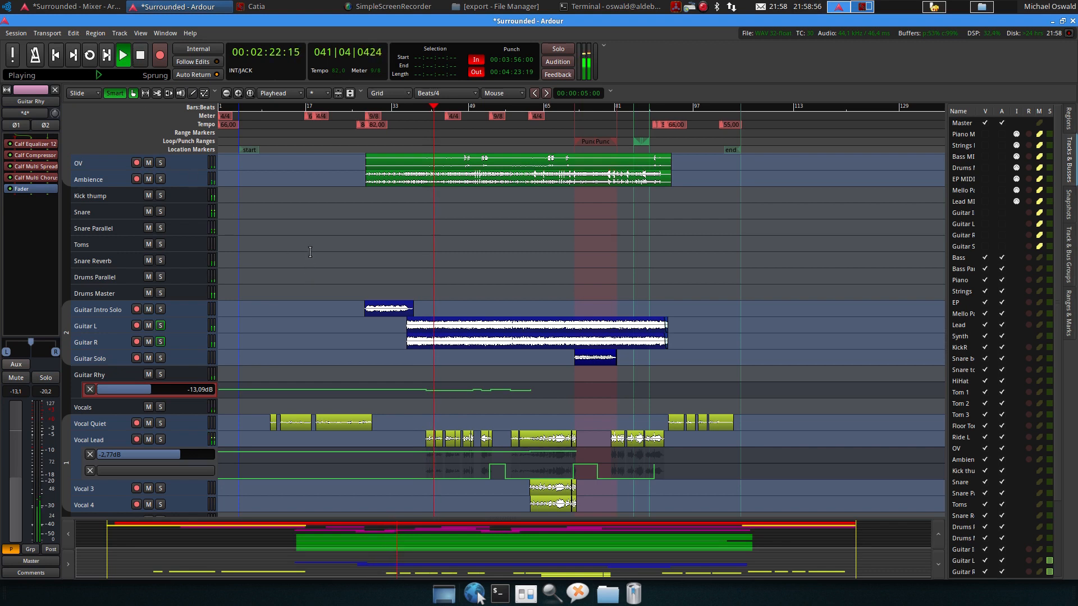
Stop playback in the editor
scroll(310, 252, "up", 10)
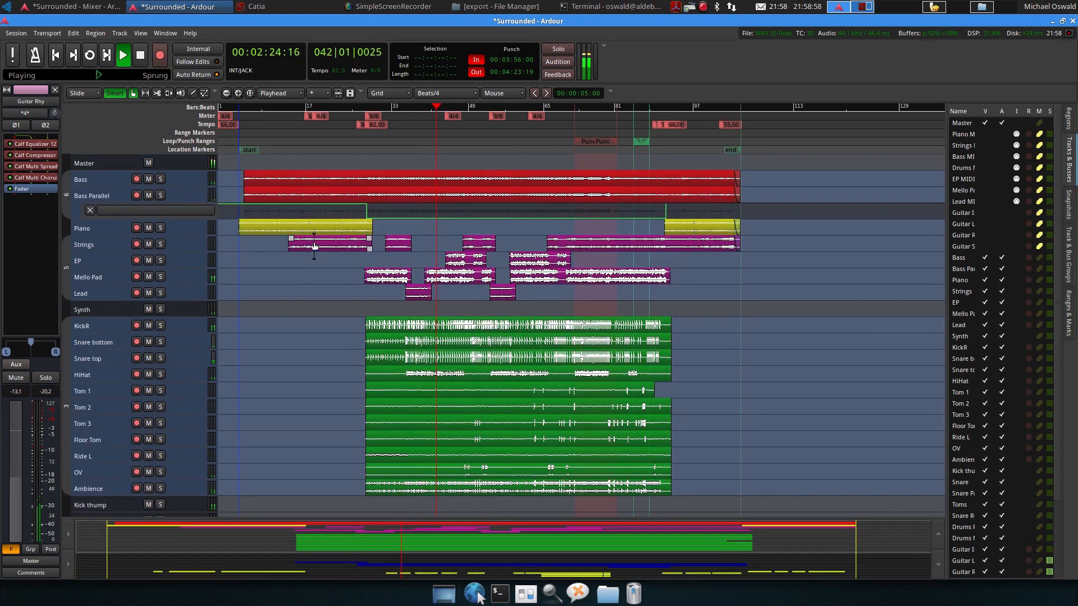
scroll(315, 245, "down", 15)
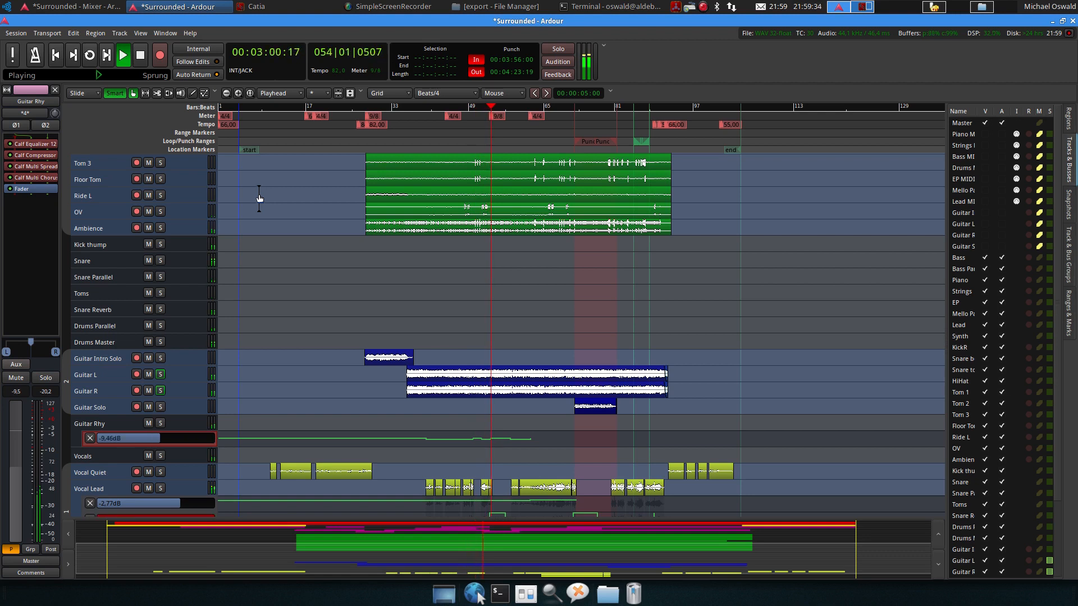
left_click(140, 55)
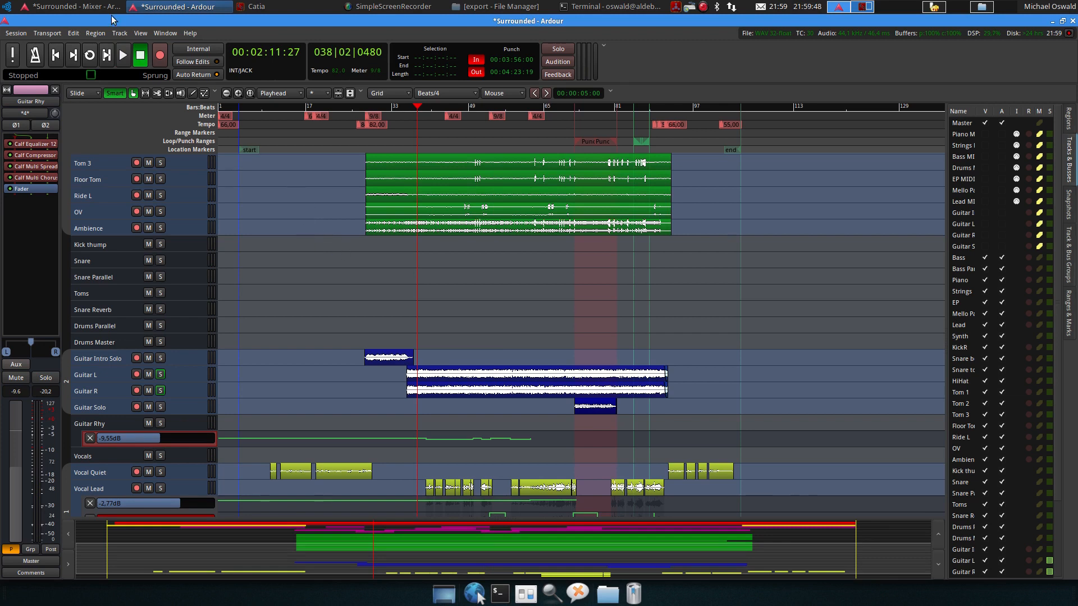
Open the mixer and deactivate all plugins on the Master and Reverb strips
key("alt+m")
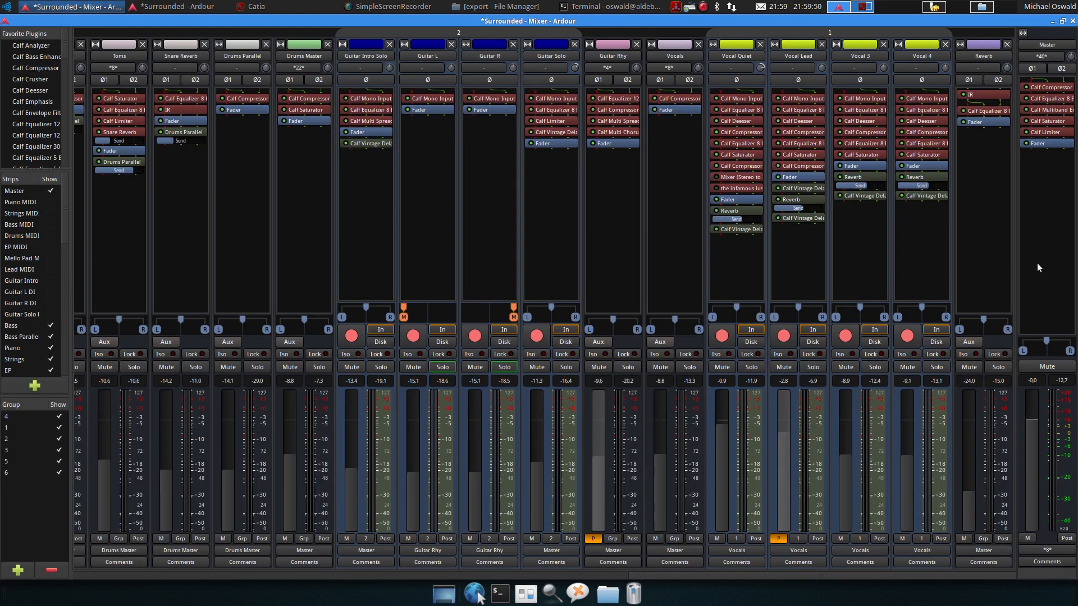
right_click(1038, 225)
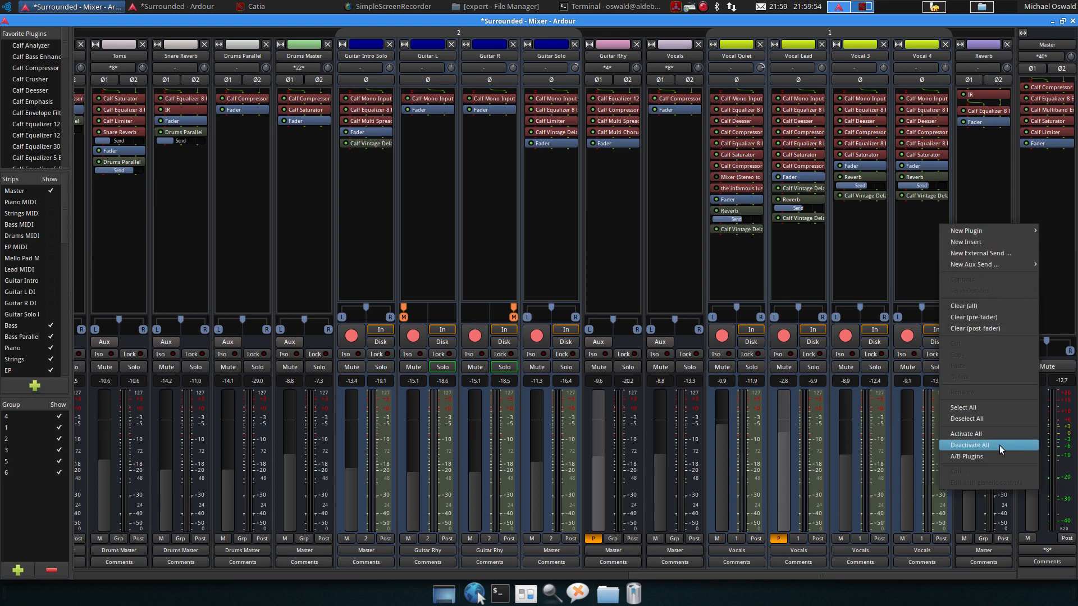
left_click(1000, 446)
right_click(987, 264)
left_click(967, 484)
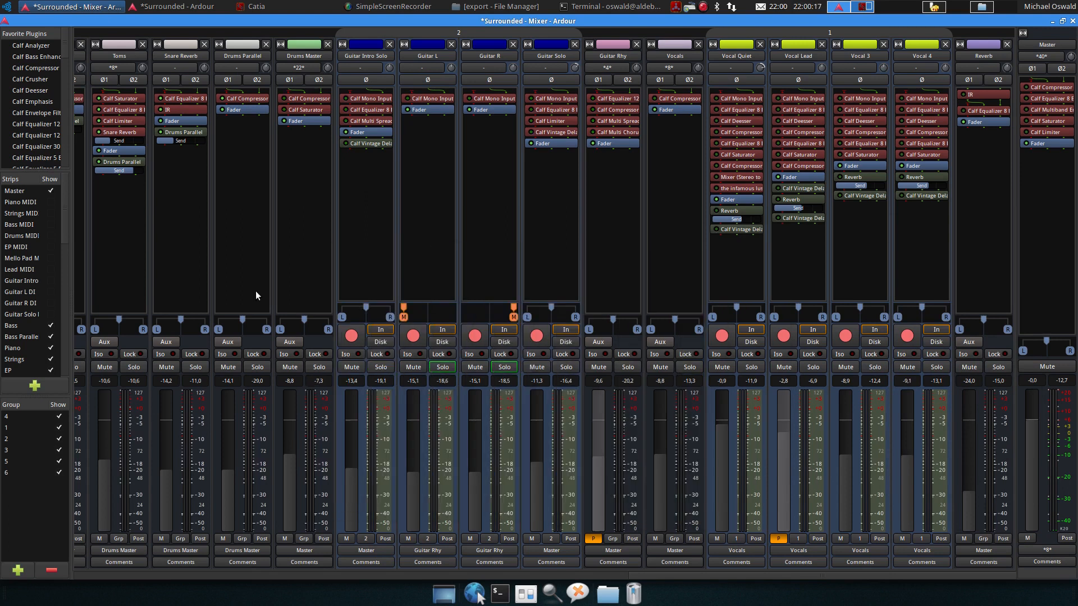
Deactivate all plugins on several other track strips across the mixer
scroll(254, 291, "left", 10)
right_click(761, 286)
left_click(788, 471)
right_click(497, 258)
left_click(539, 479)
left_click_drag(393, 575, 200, 576)
right_click(358, 248)
left_click(393, 469)
right_click(112, 243)
left_click(179, 465)
Play the song briefly, then open the Master's Calf Compressor and enable it
left_click_drag(352, 578, 964, 568)
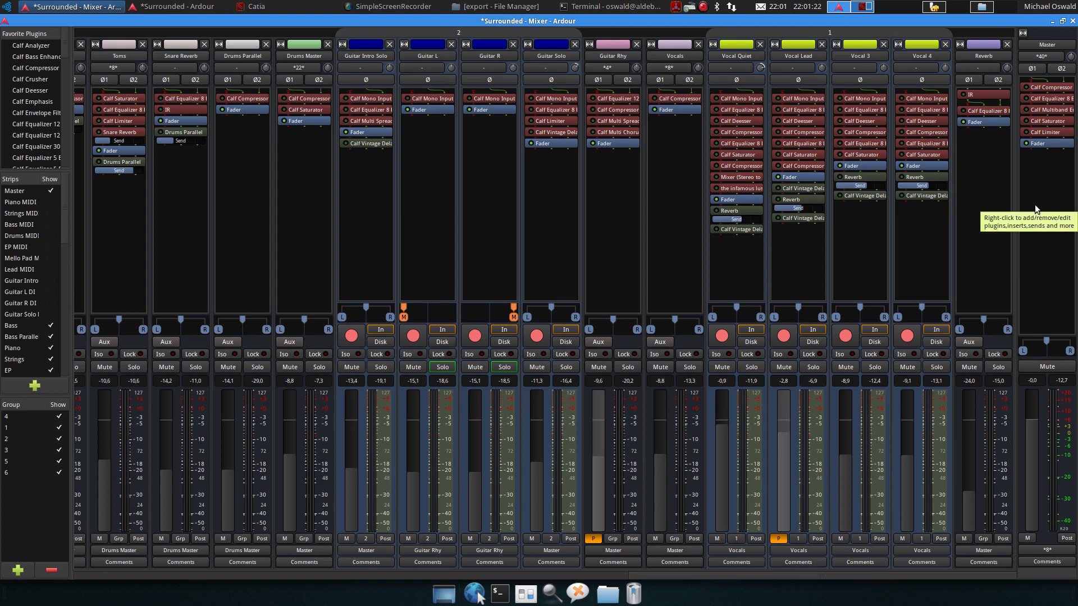
key("space")
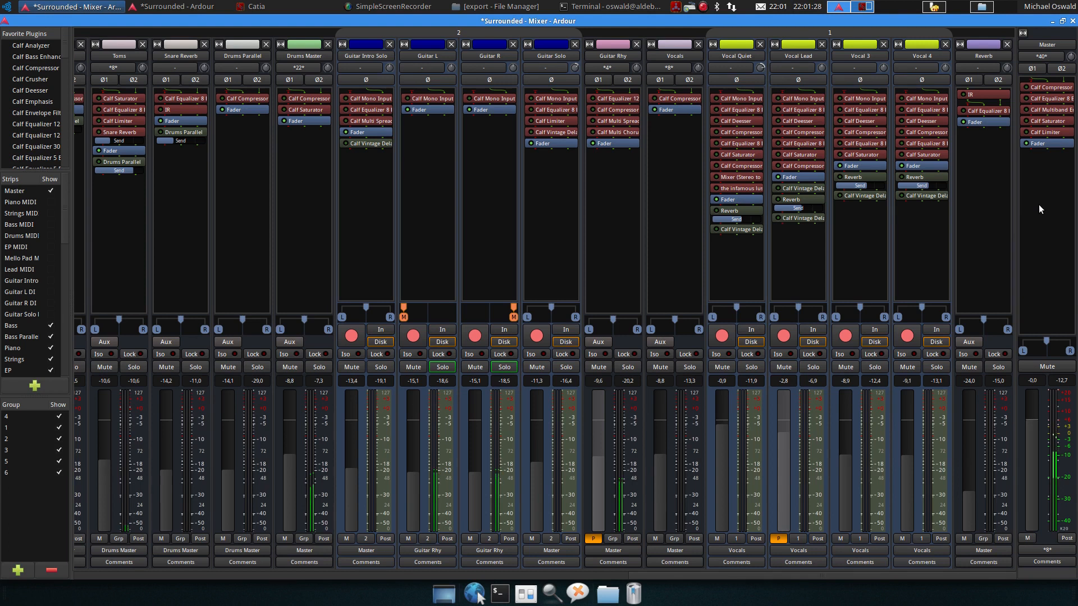
key("space")
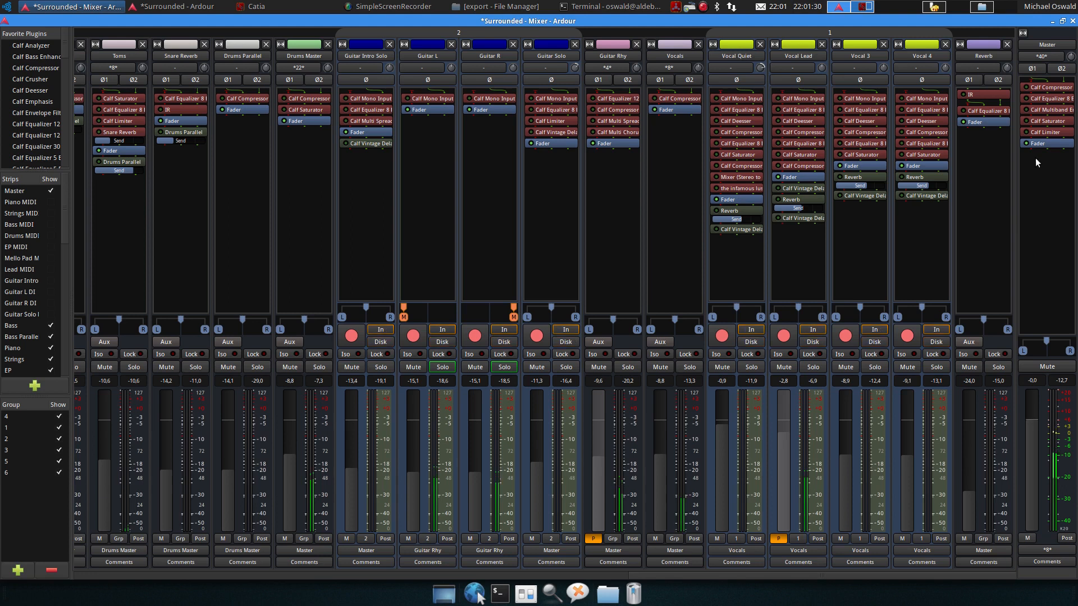
double_click(1036, 89)
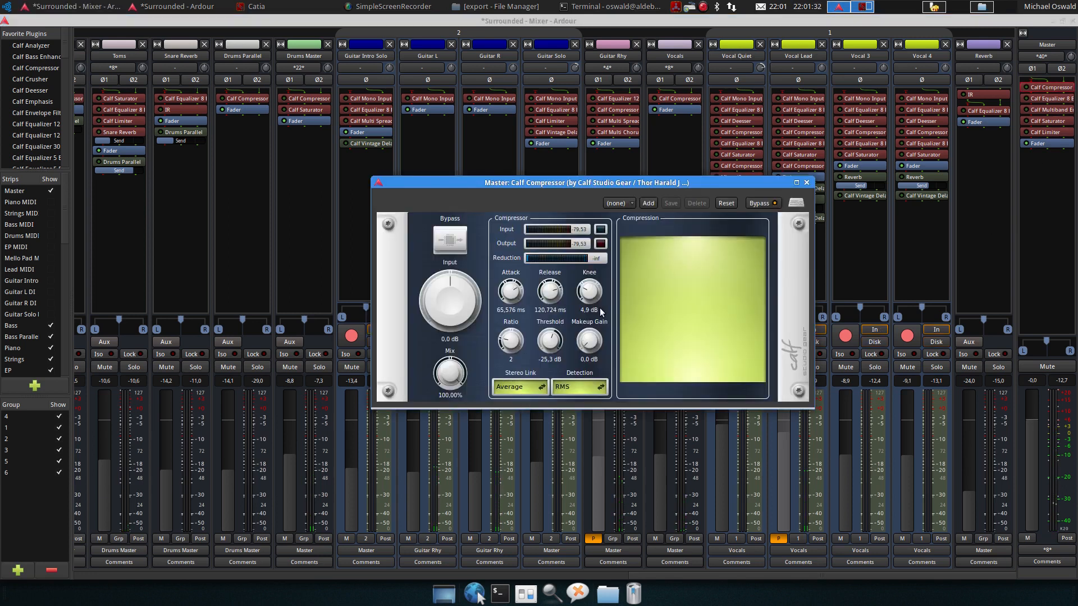
left_click(761, 203)
key("space")
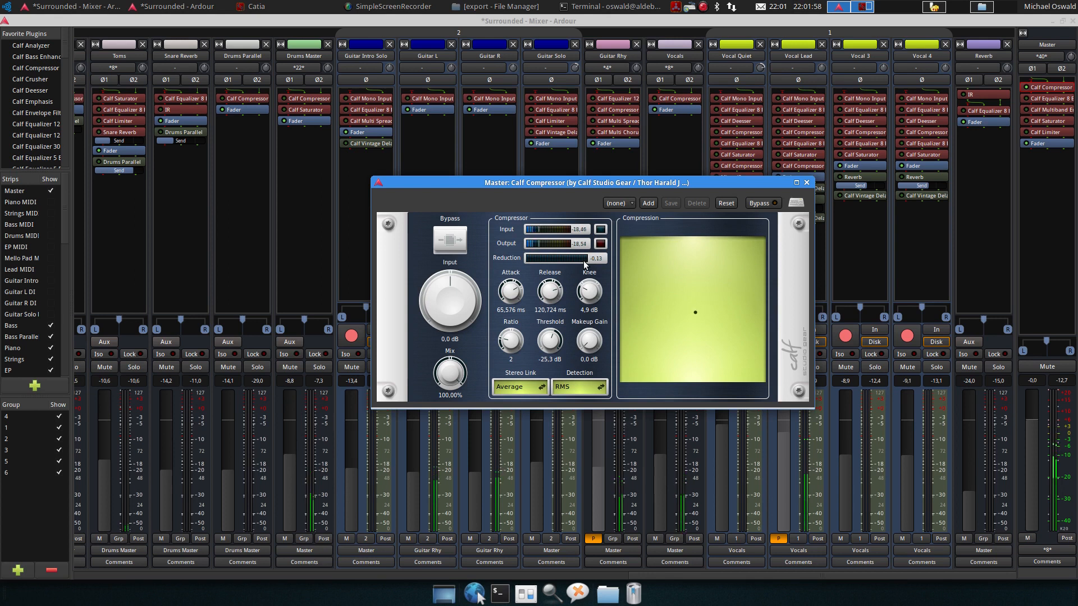
left_click(806, 183)
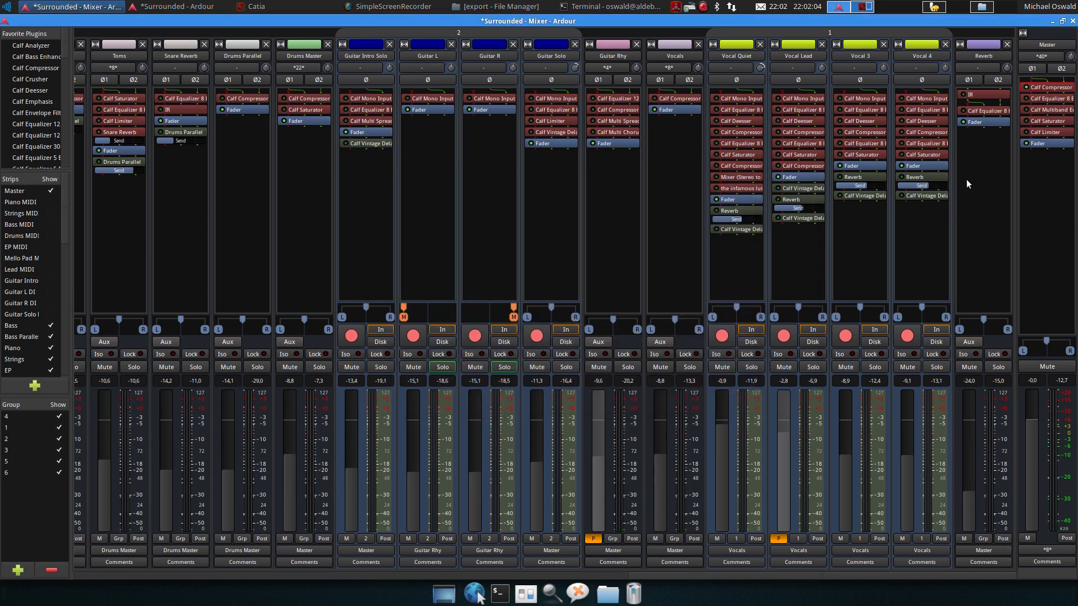
Open the Master's Calf Equalizer 8 Band, enable it and close its window
double_click(1046, 98)
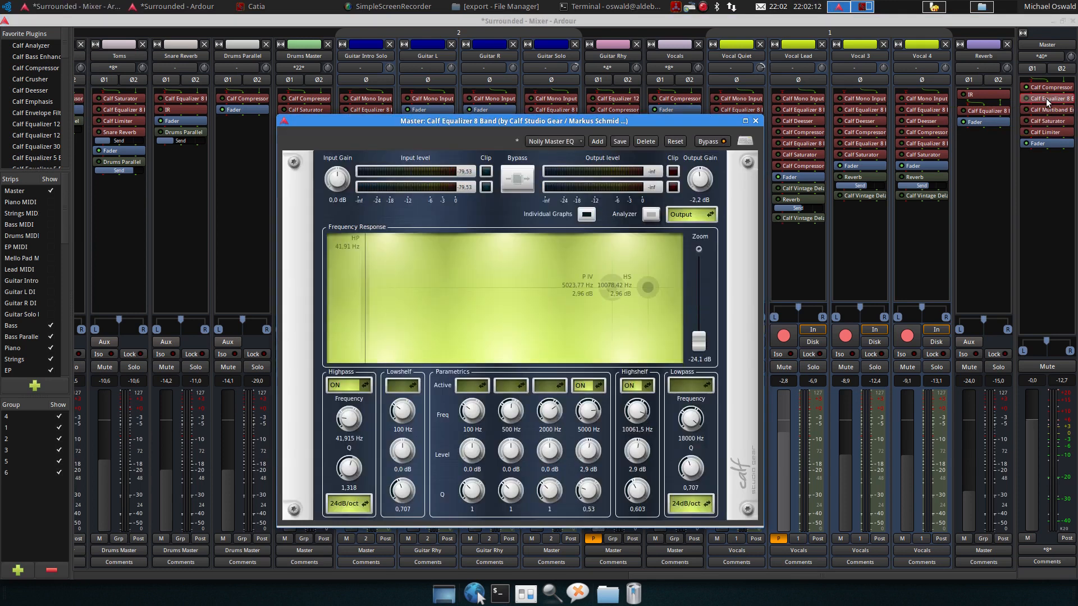
left_click(712, 141)
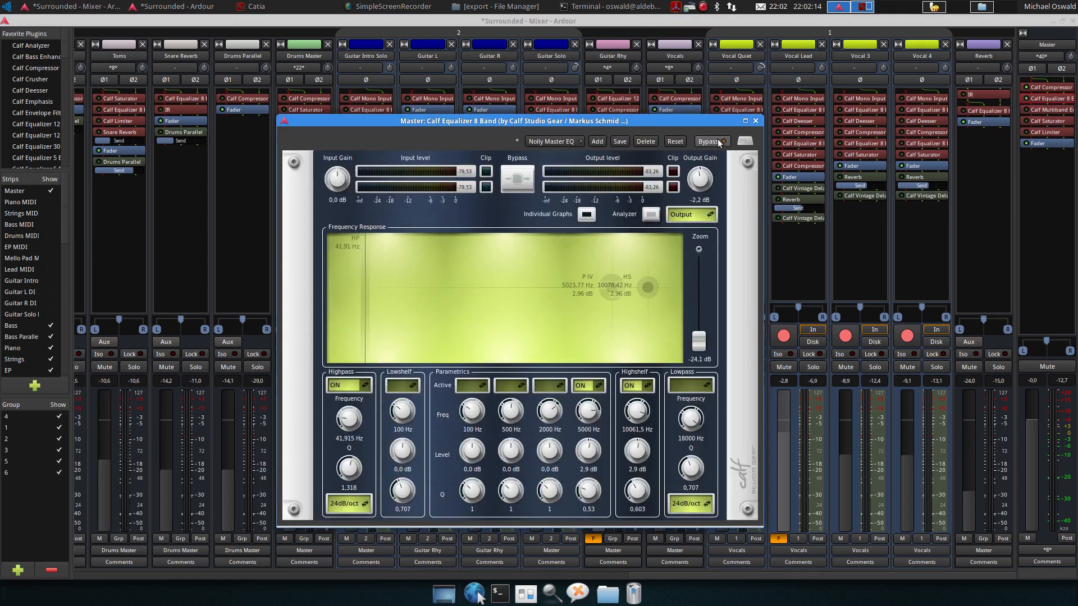
left_click(755, 121)
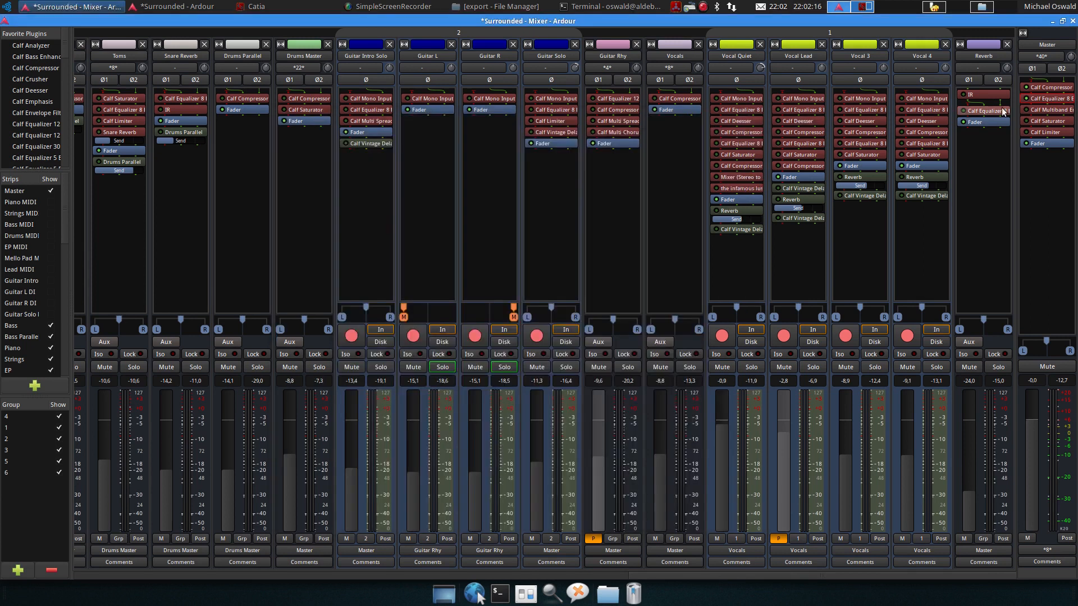
Compare the Master equalizer bypassed and enabled during playback, then close its window
double_click(1035, 98)
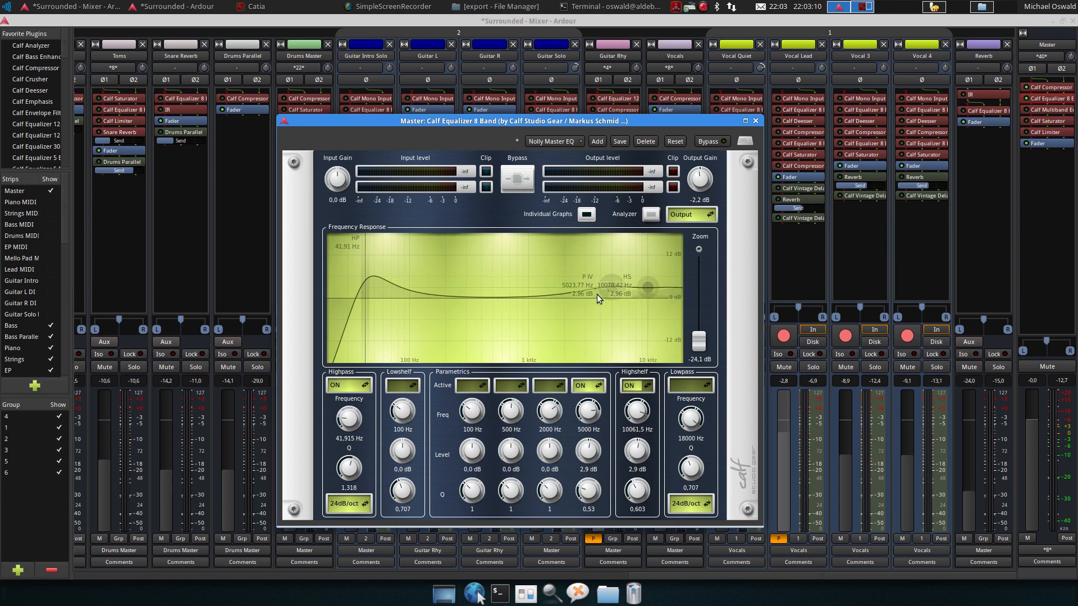
mouse_move(612, 291)
left_click(722, 140)
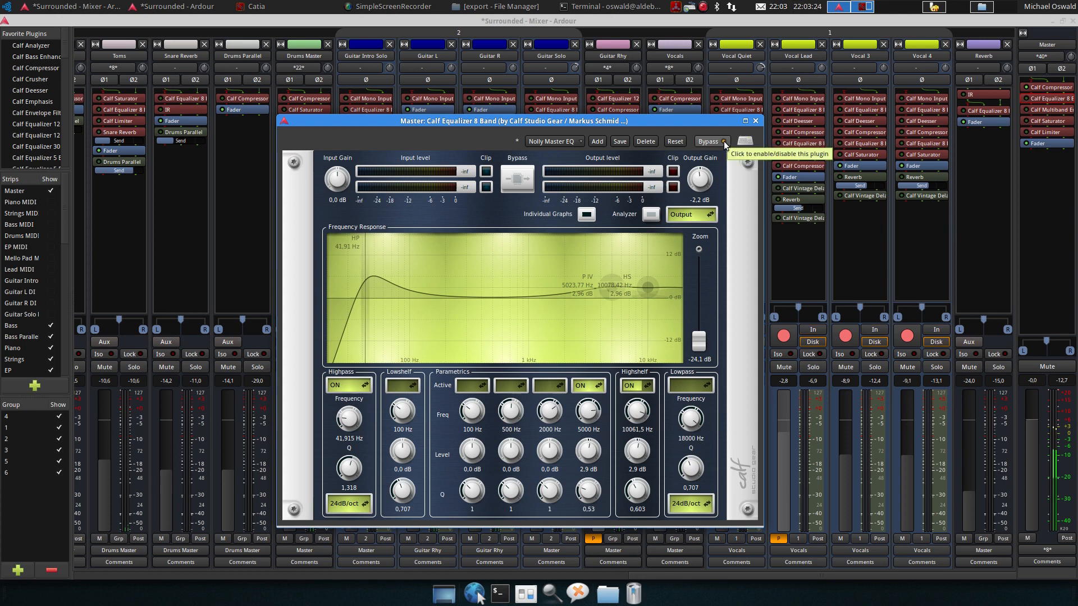
left_click(723, 140)
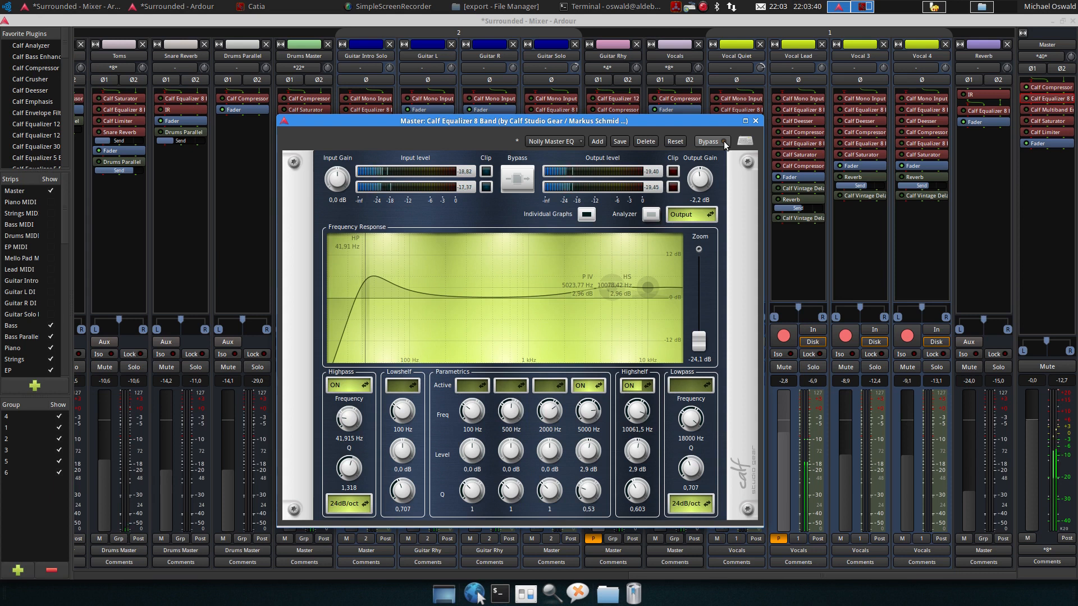
key("space")
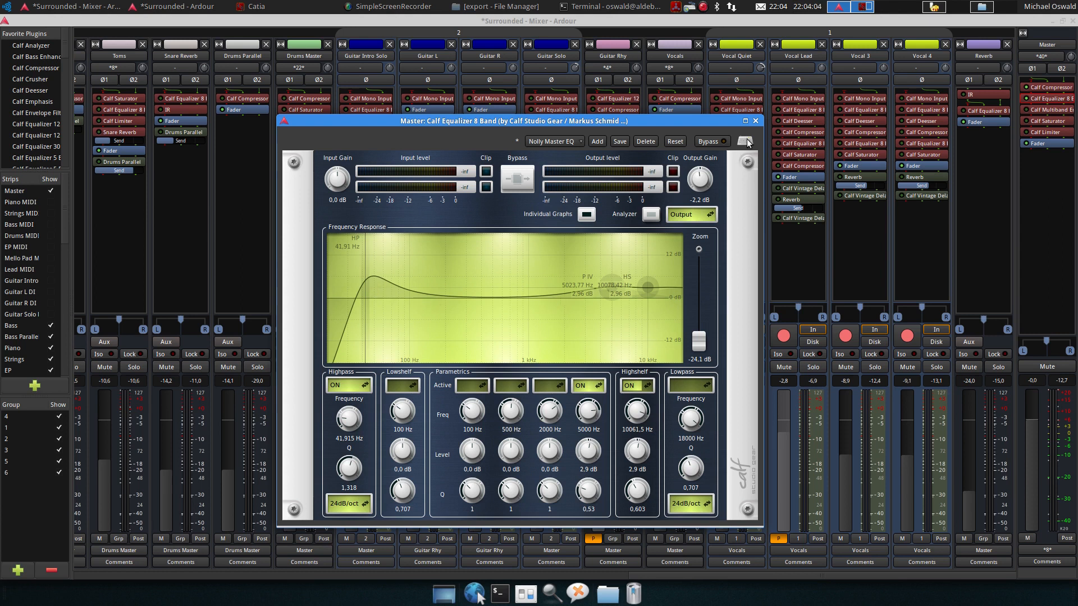
left_click(755, 120)
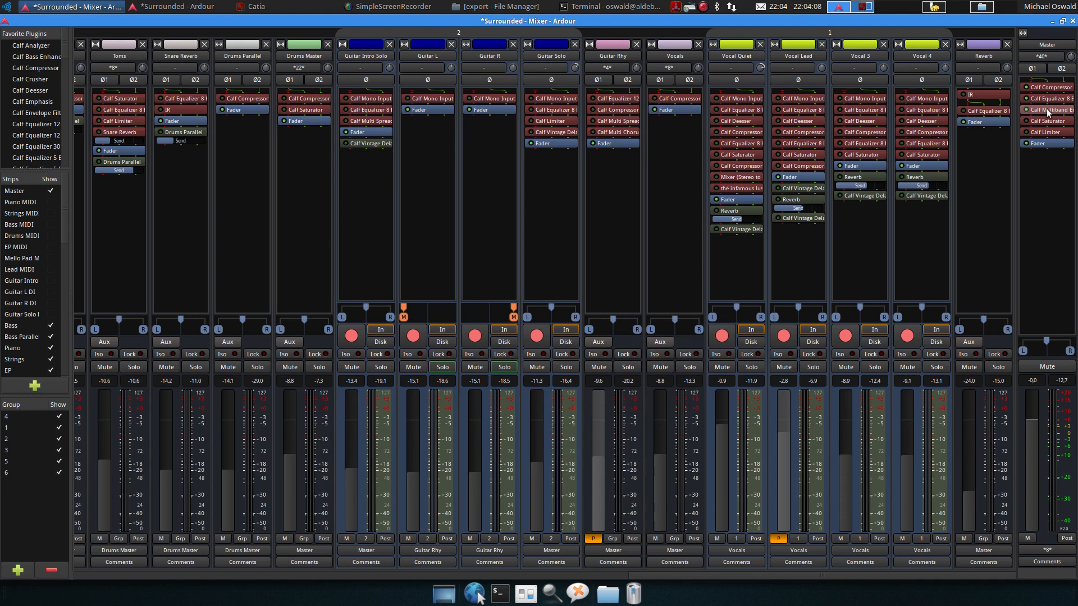
Open the Master's Calf Multiband Enhancer and audition the soloed sub band while sweeping Base 1 during playback
double_click(1045, 110)
mouse_move(581, 216)
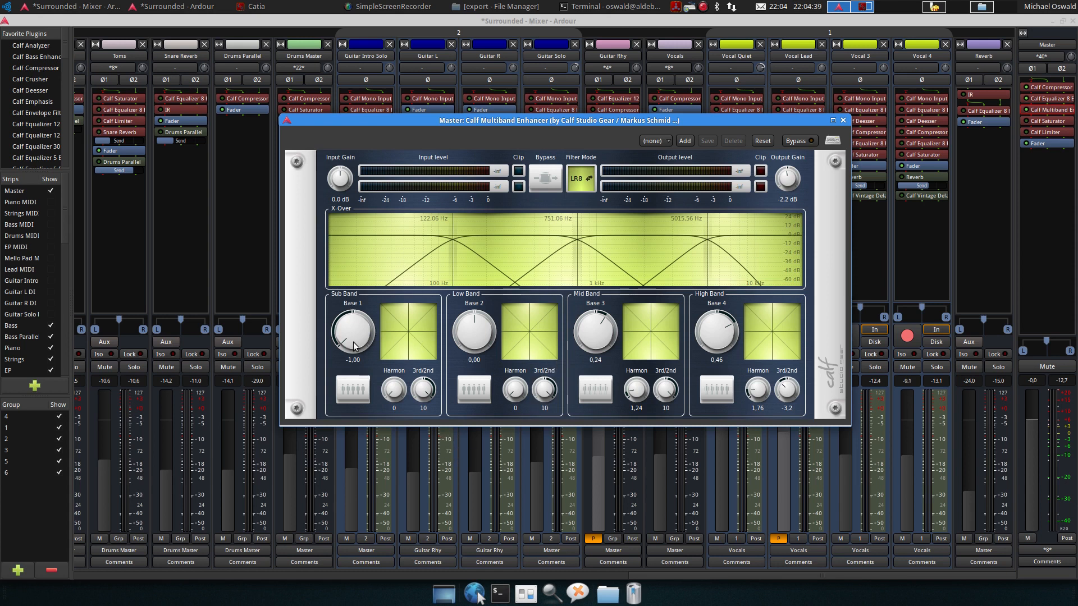
left_click(353, 391)
key("space")
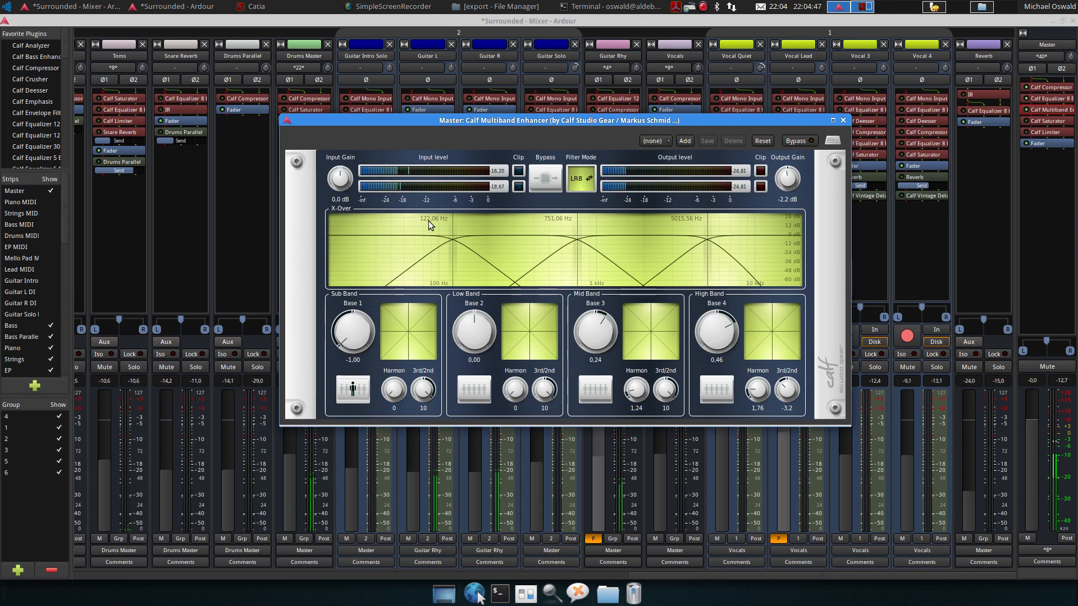
key("space")
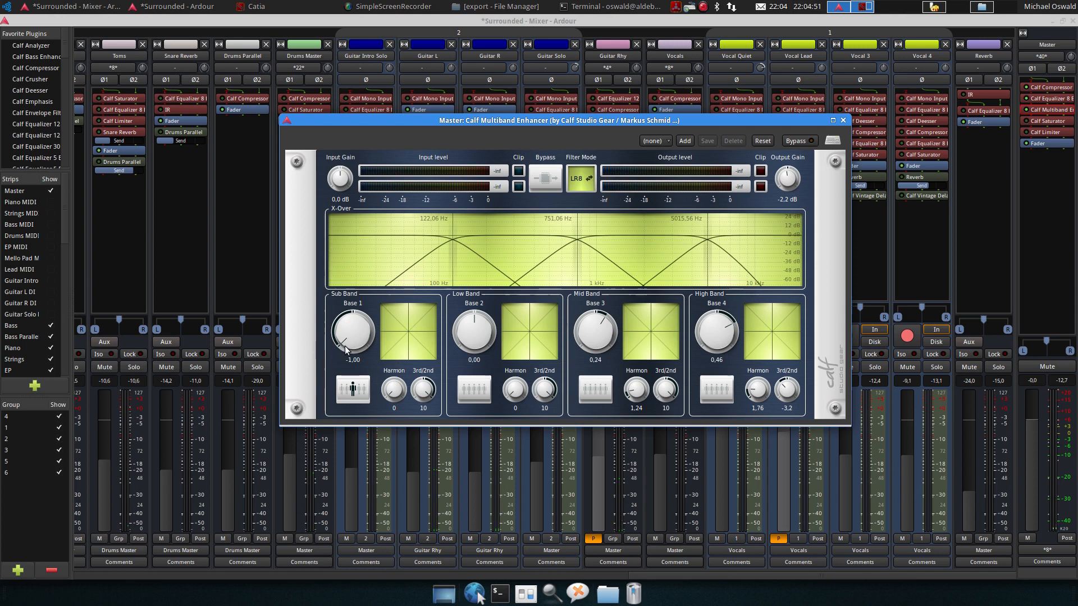
left_click_drag(349, 347, 340, 274)
key("space")
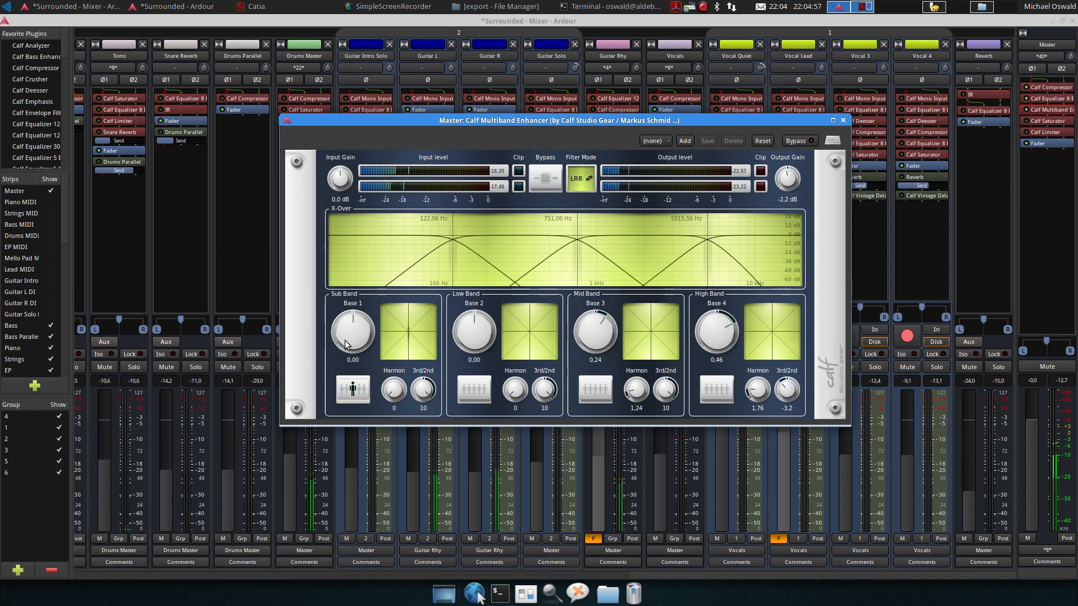
left_click_drag(345, 344, 331, 242)
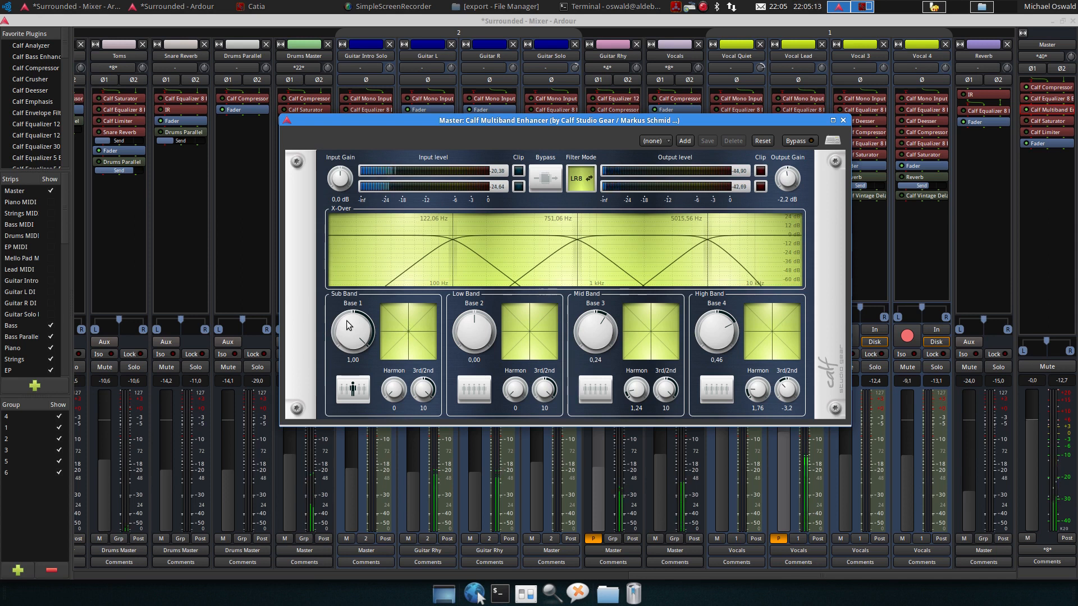
left_click_drag(347, 326, 349, 340)
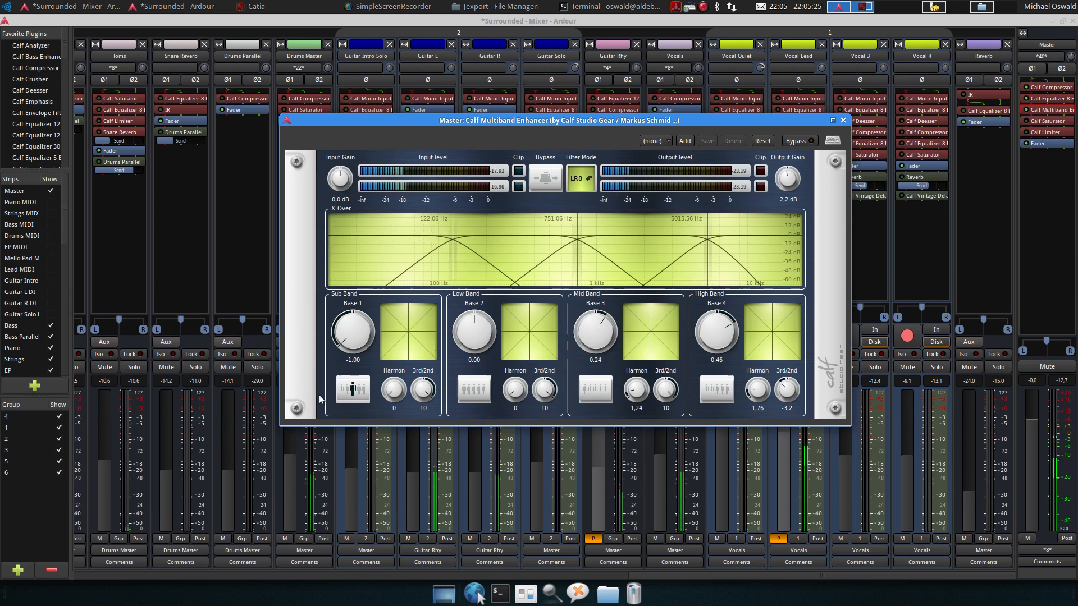
left_click(352, 392)
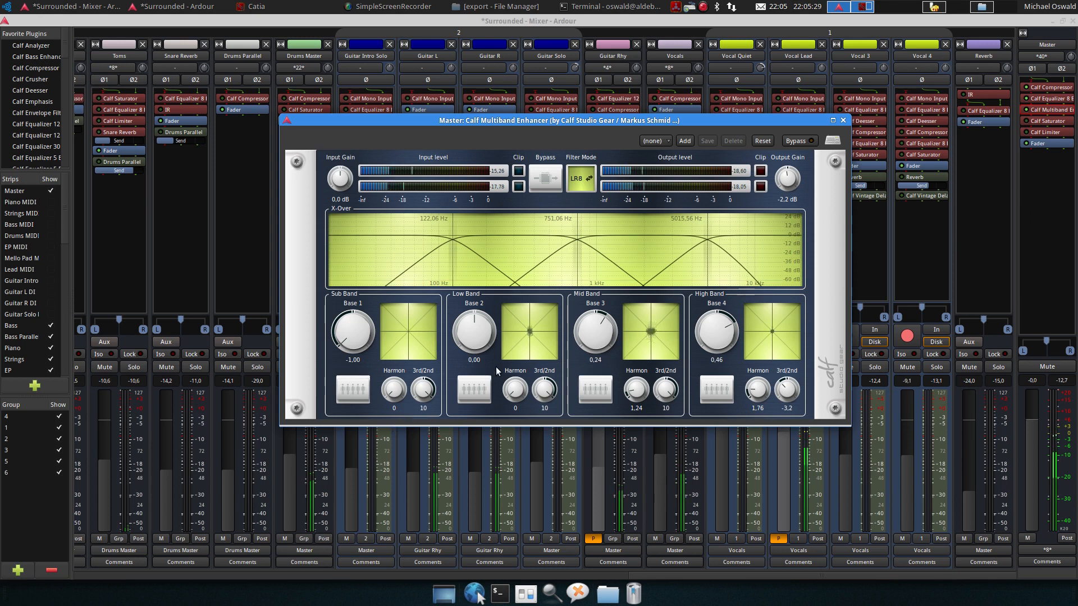
key("space")
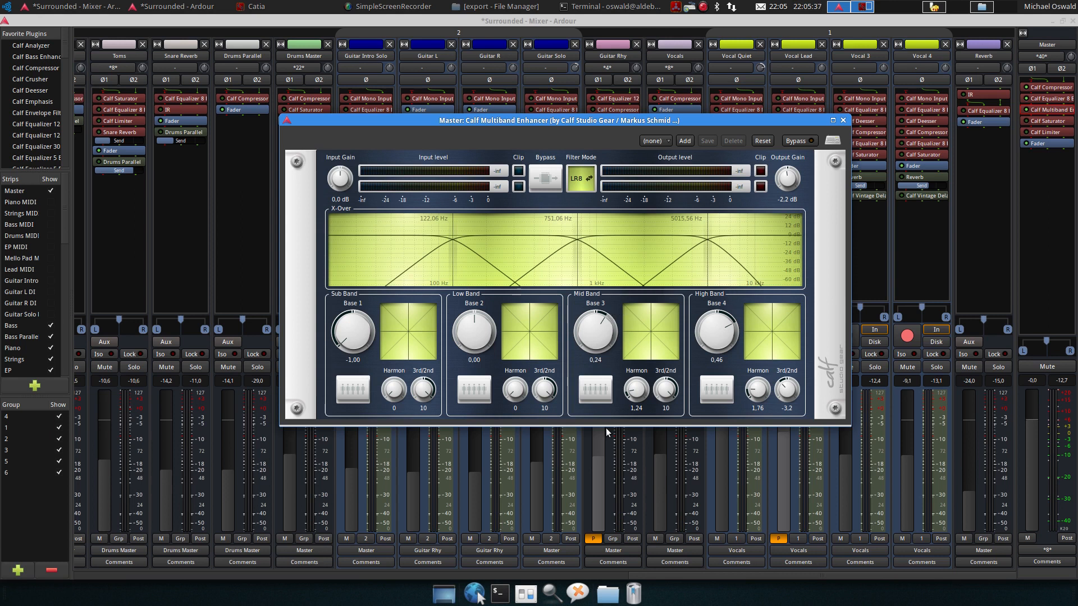
Audition the soloed mid band and high band of the Multiband Enhancer, then close it
left_click(589, 398)
key("space")
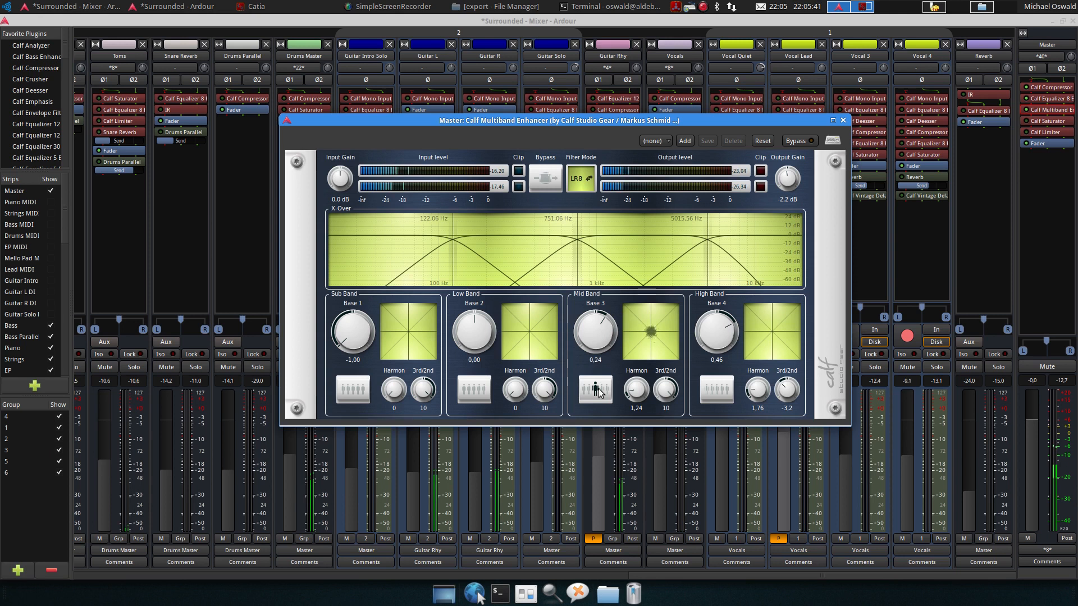
left_click(599, 391)
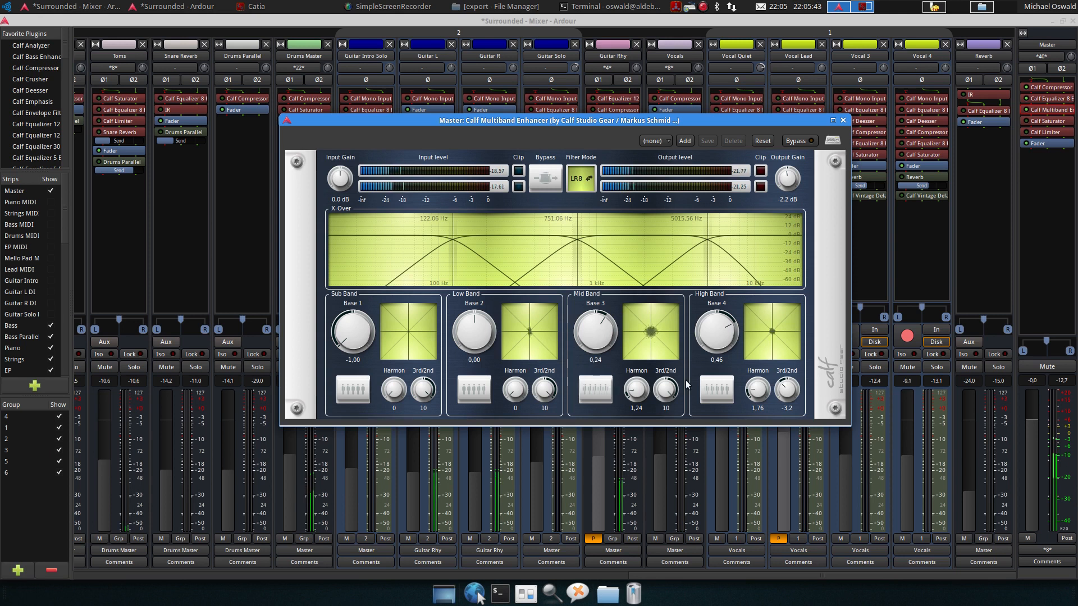
left_click(711, 395)
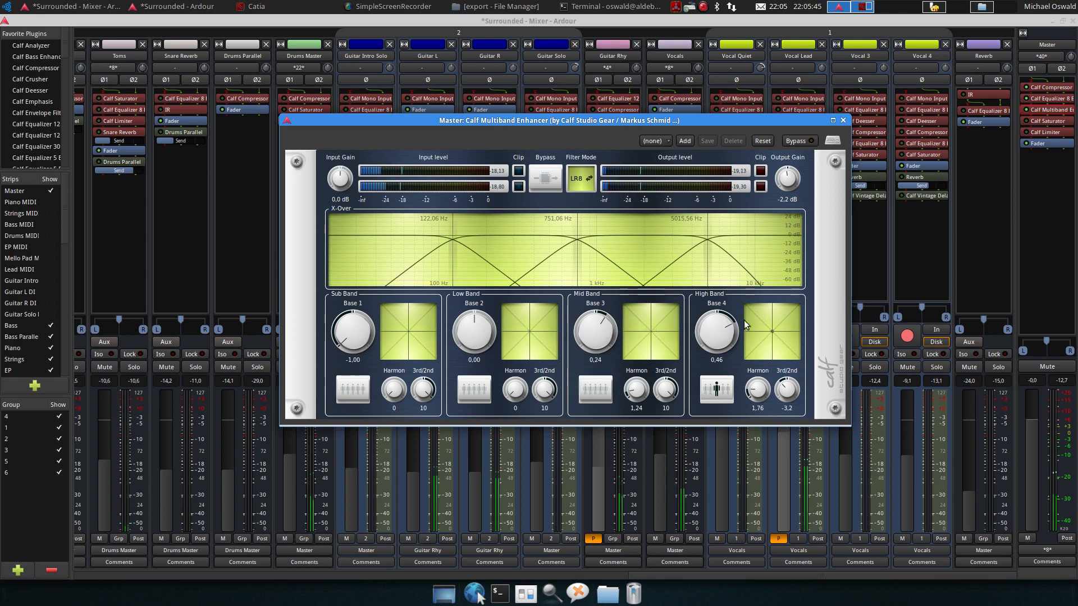
left_click(709, 401)
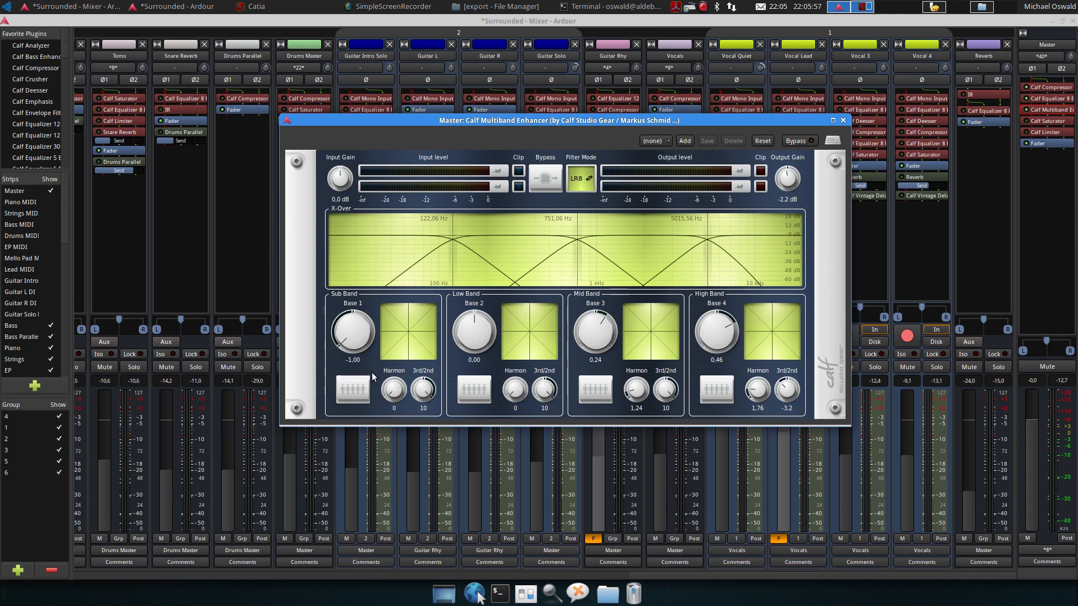
left_click(842, 120)
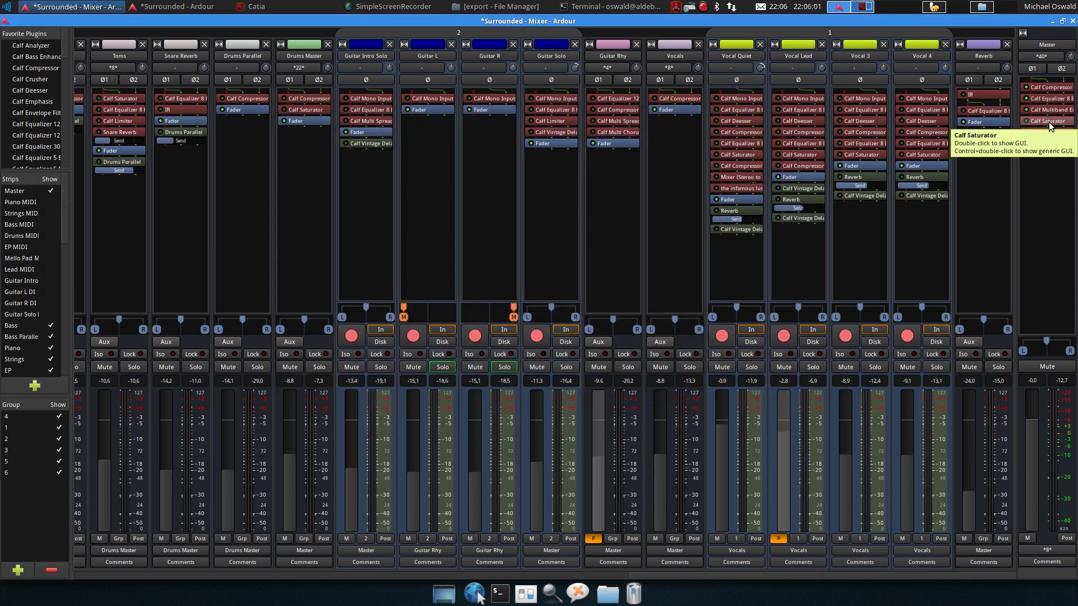
Open the Master's Calf Saturator and enable it during playback
double_click(1034, 121)
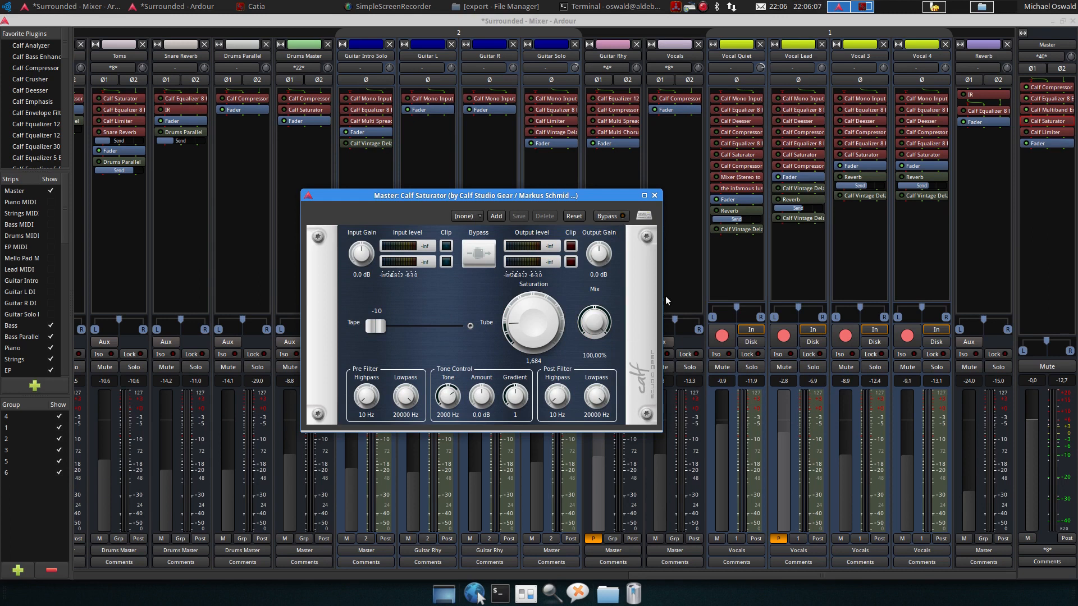
key("space")
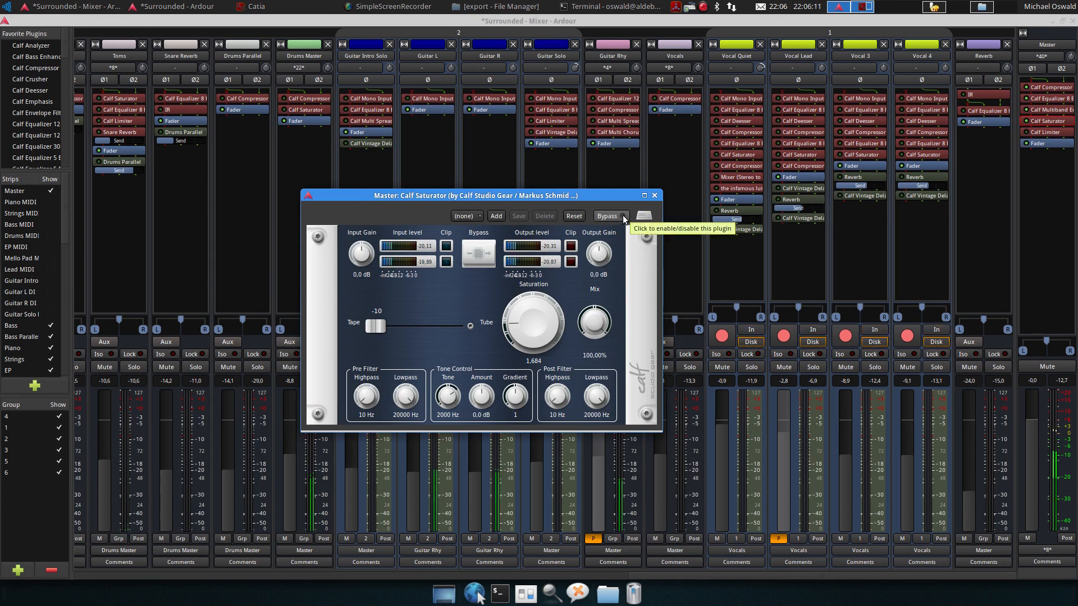
left_click(624, 218)
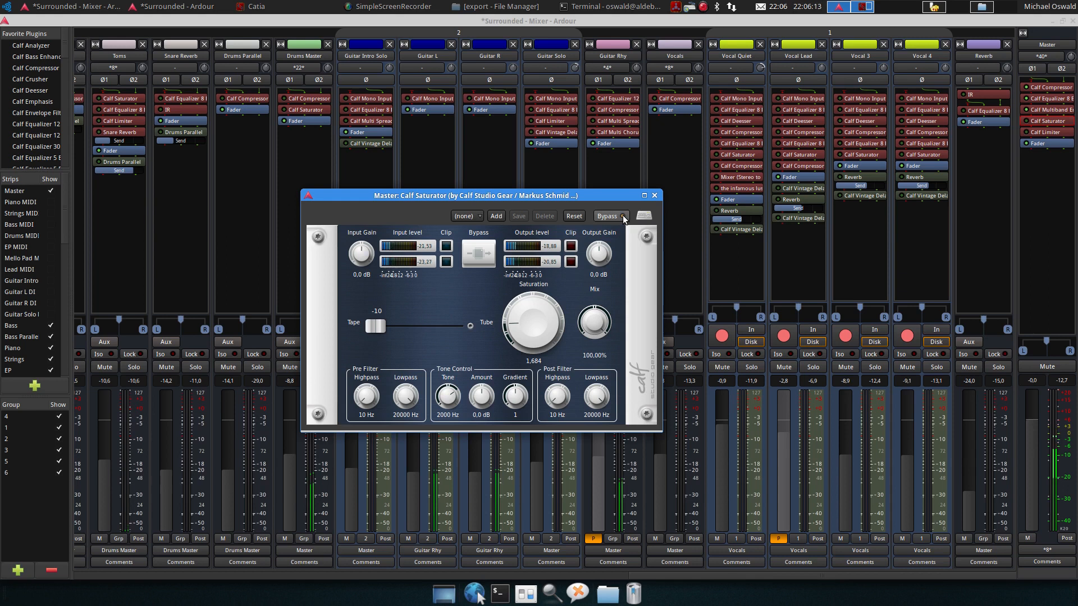
Toggle the Master Calf Saturator's bypass during playback, then close its window
left_click(622, 218)
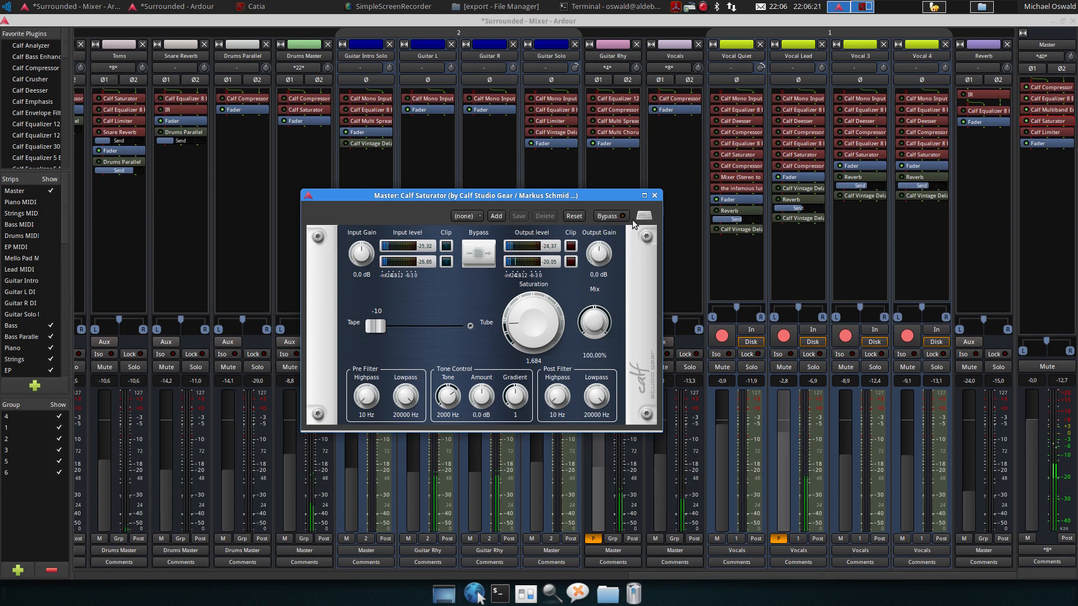
left_click(655, 196)
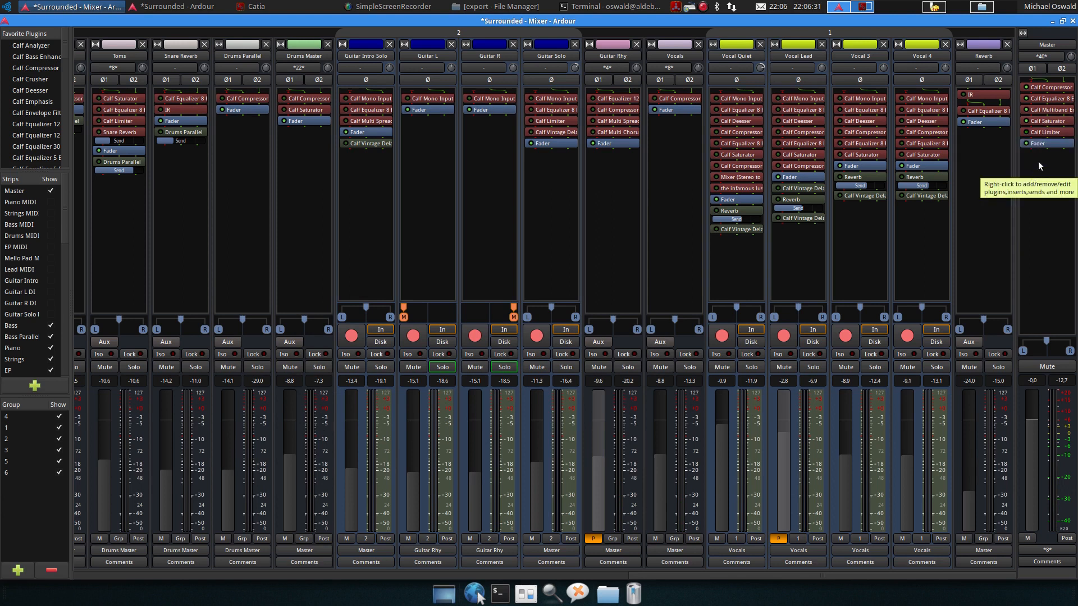
Open the Master's Calf Limiter to inspect its settings, then close it
double_click(1044, 133)
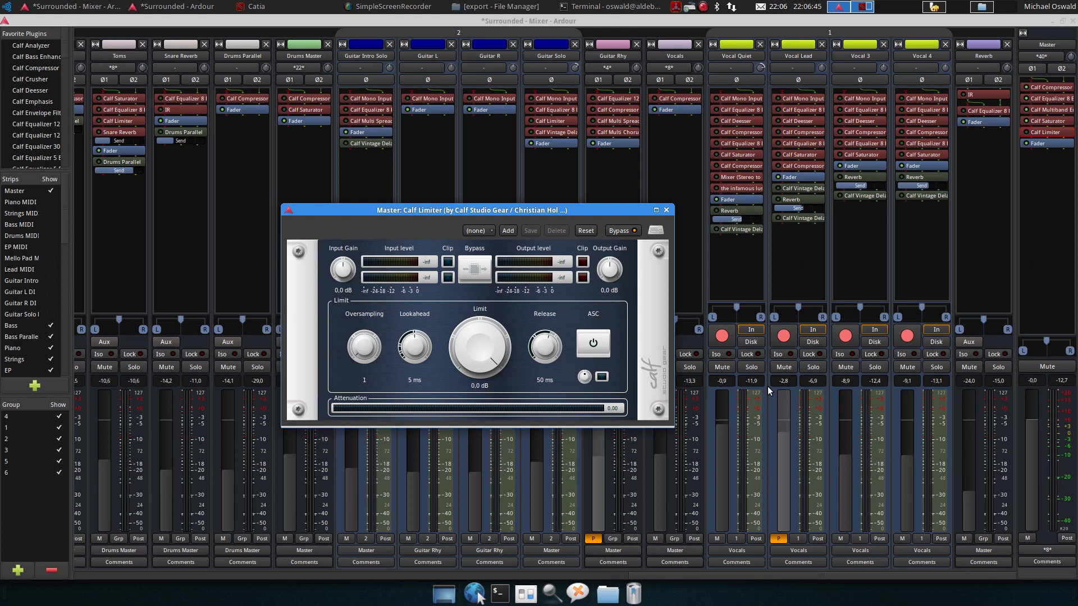
left_click(667, 210)
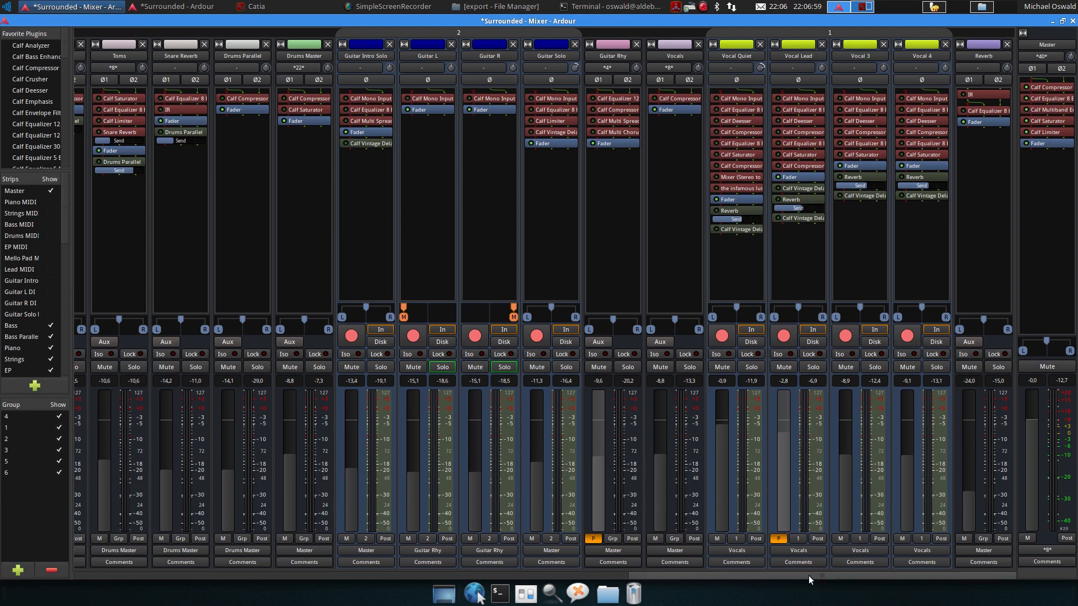
Turn off the active guitar solo and briefly audition the drum tracks during playback
left_click_drag(808, 575, 642, 574)
left_click(718, 367)
left_click_drag(657, 577, 529, 578)
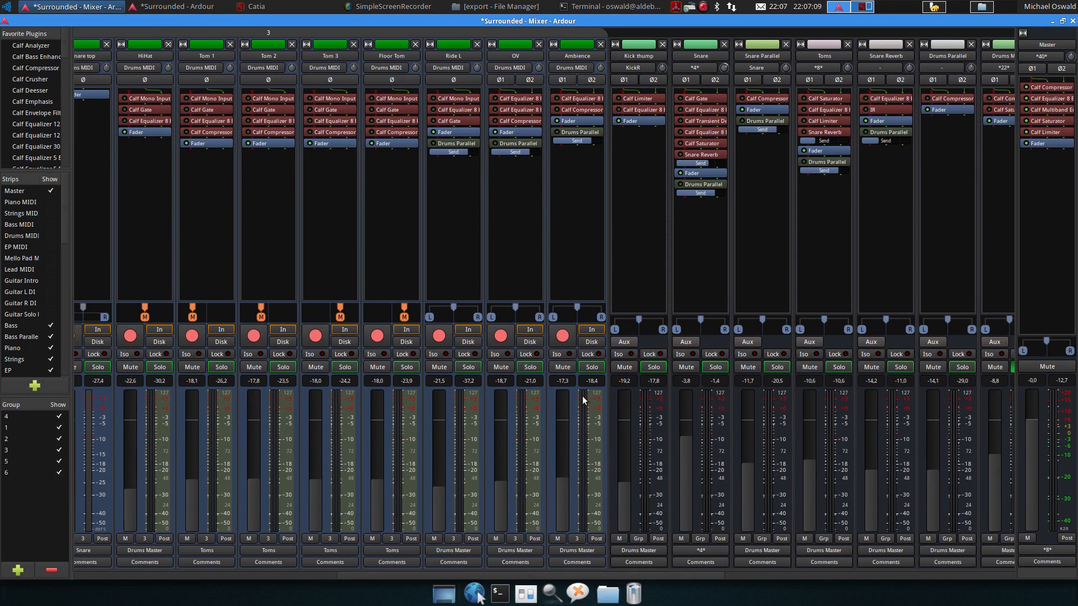
key("space")
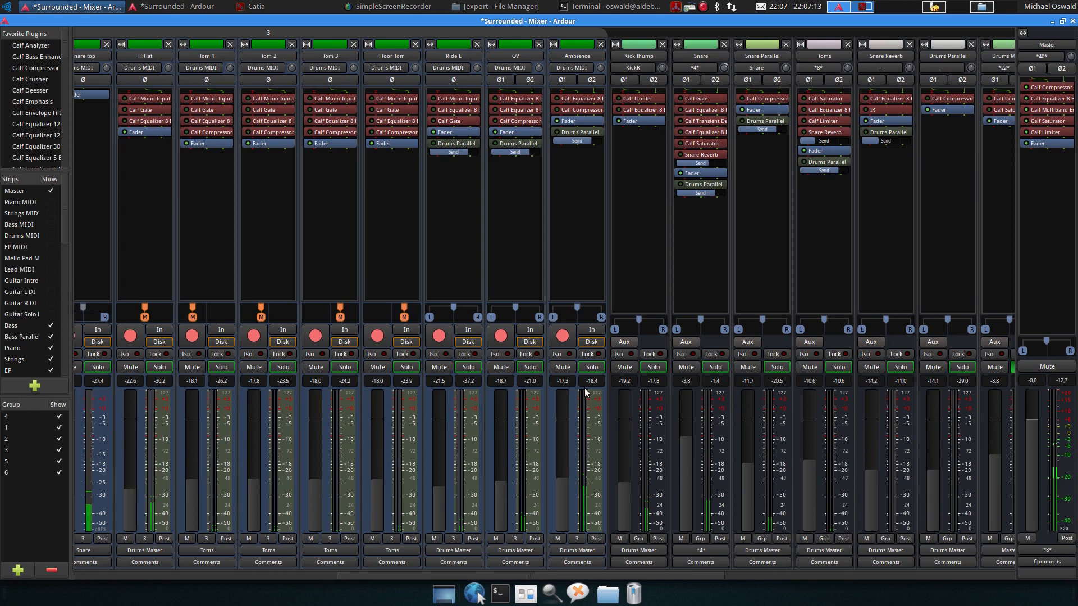
key("space")
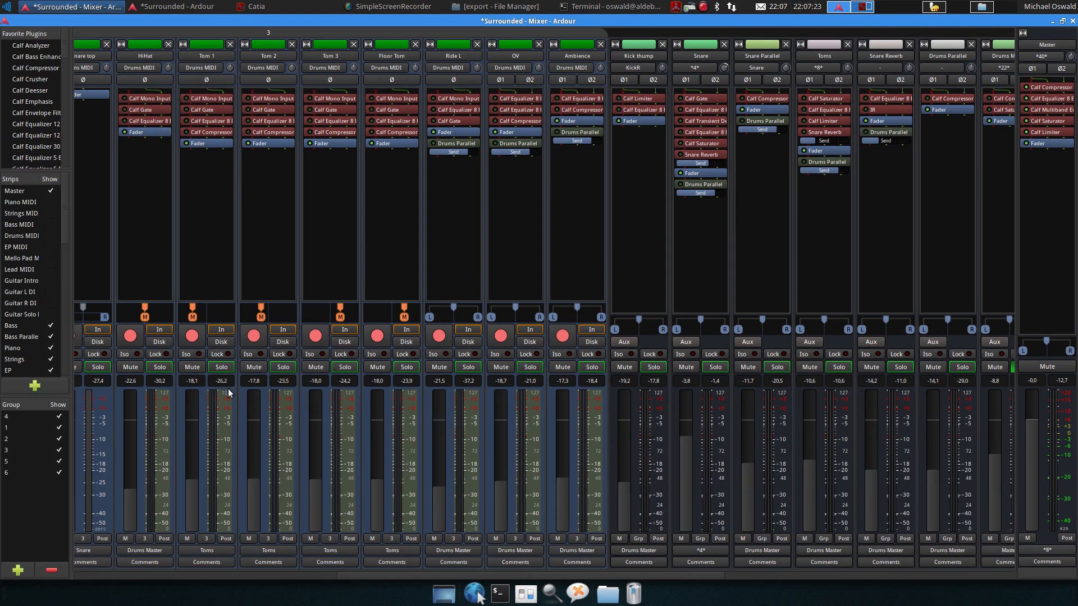
Solo the KickR track and audition it during playback
left_click_drag(349, 580, 294, 575)
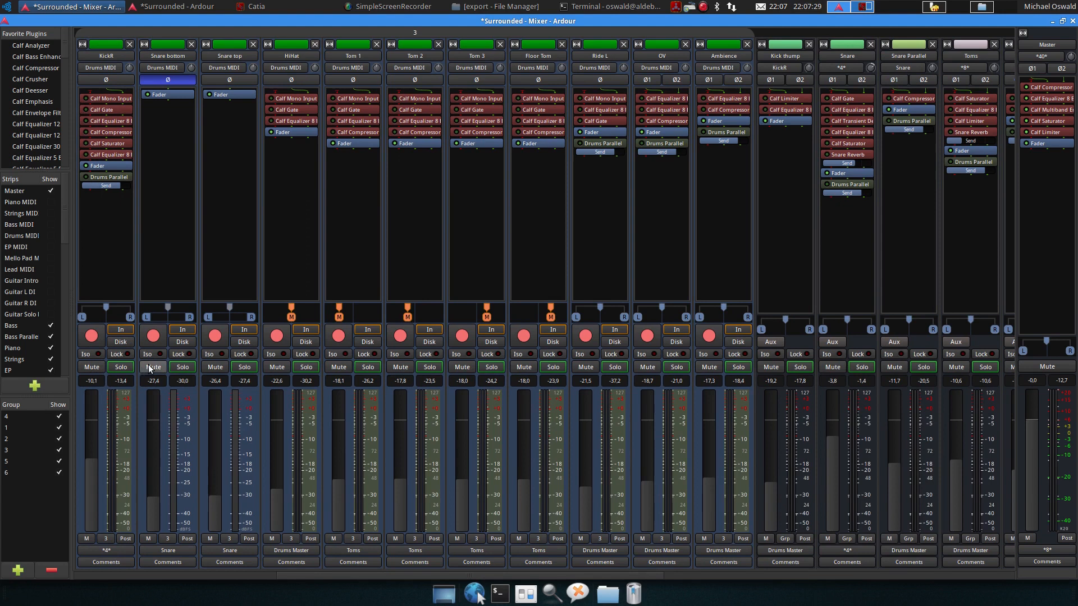
left_click(120, 368)
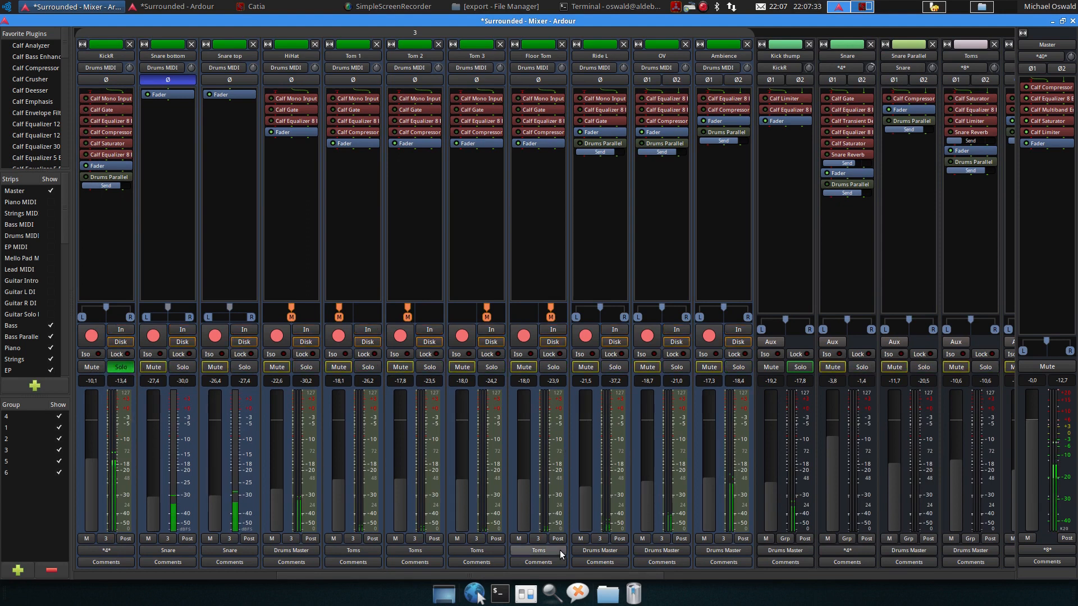
left_click_drag(550, 577, 471, 579)
key("space")
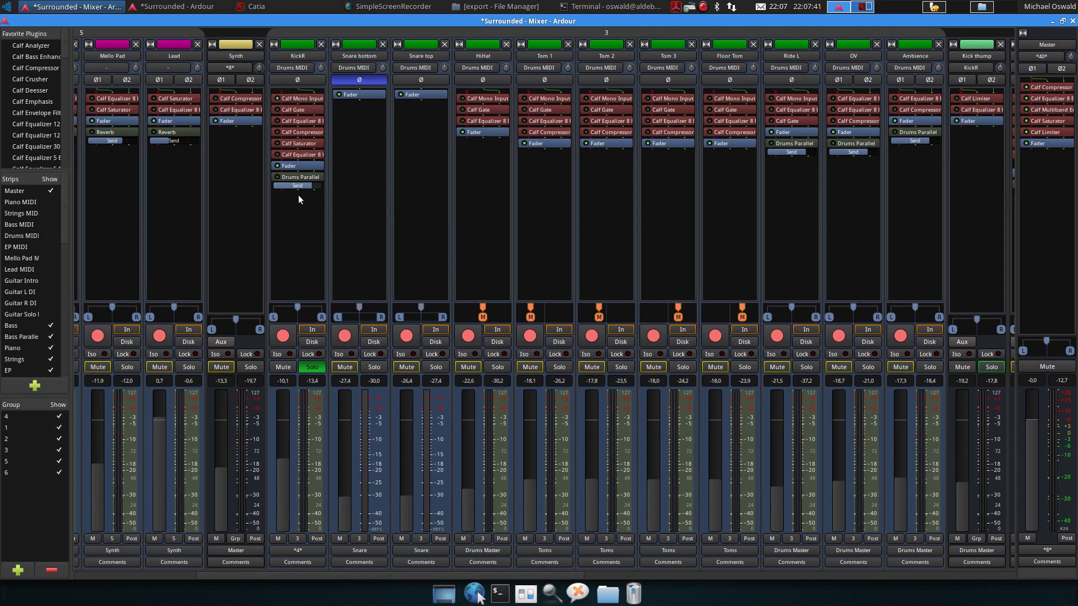
key("space")
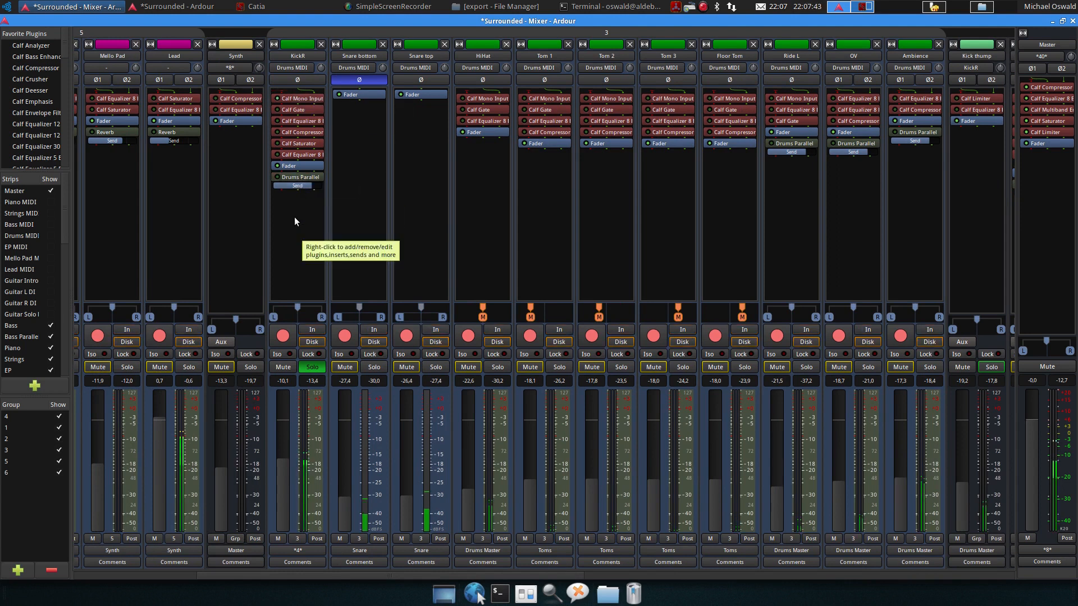
Open KickR's Calf Gate, move its window aside to inspect it, and close it
double_click(277, 110)
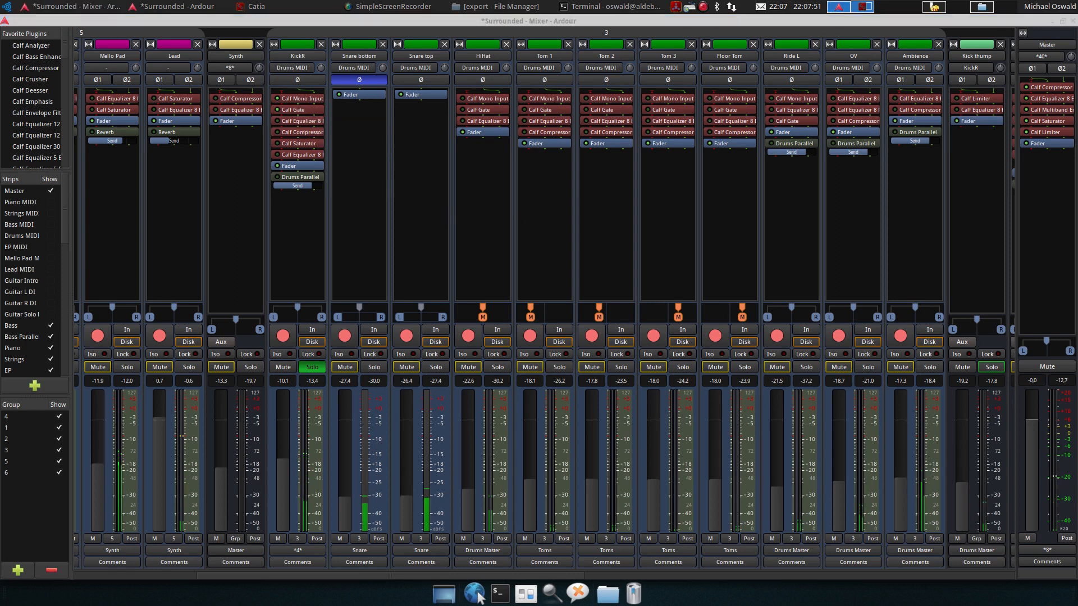
left_click_drag(747, 104, 549, 130)
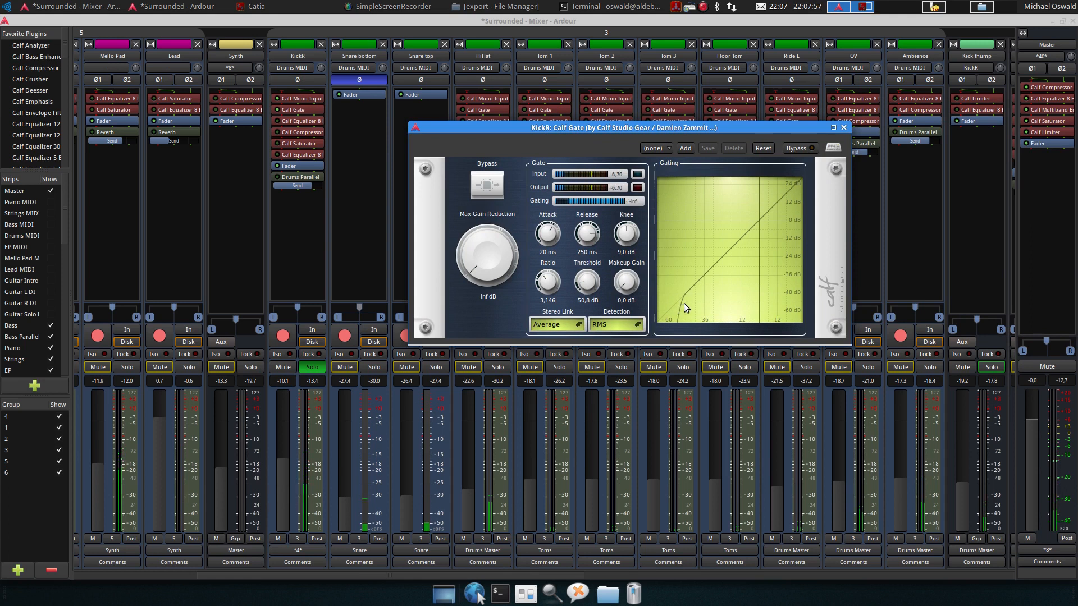
left_click(843, 127)
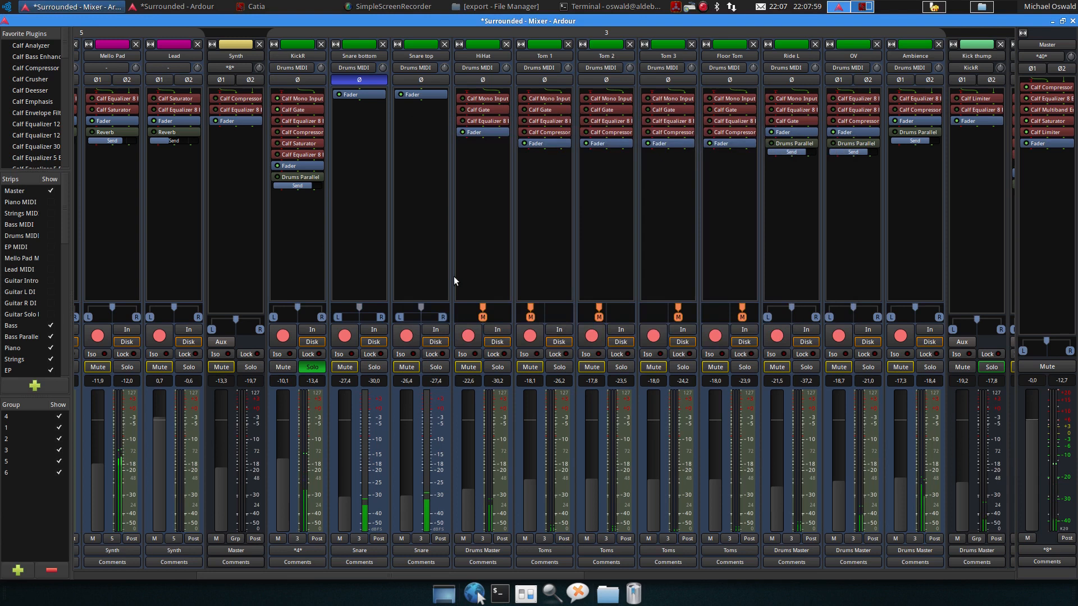
Open KickR's Calf Equalizer 8 Band and toggle its bypass to compare the curve
double_click(291, 120)
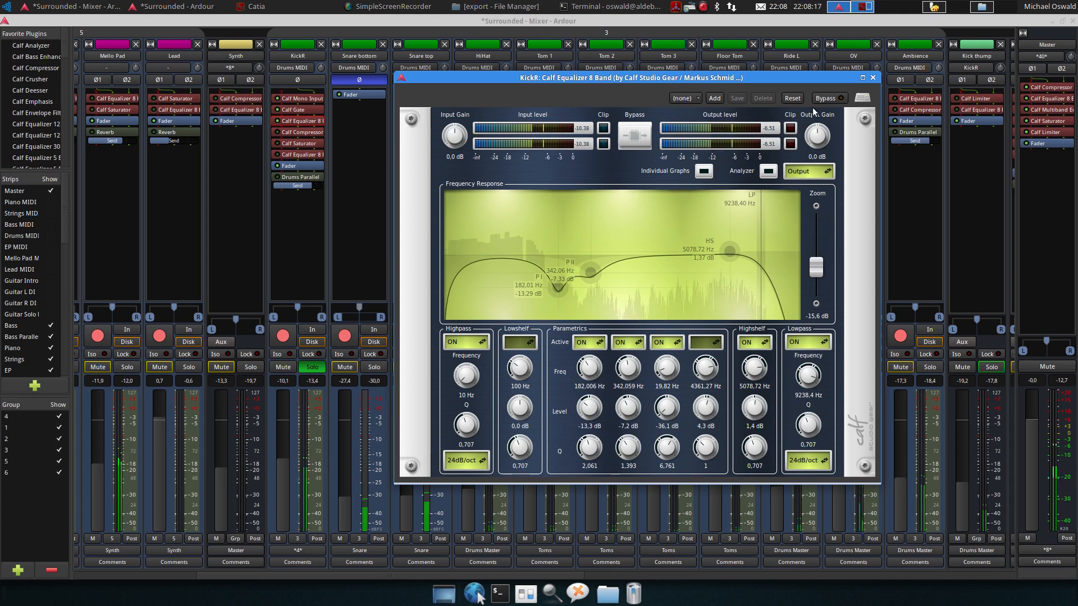
left_click(840, 99)
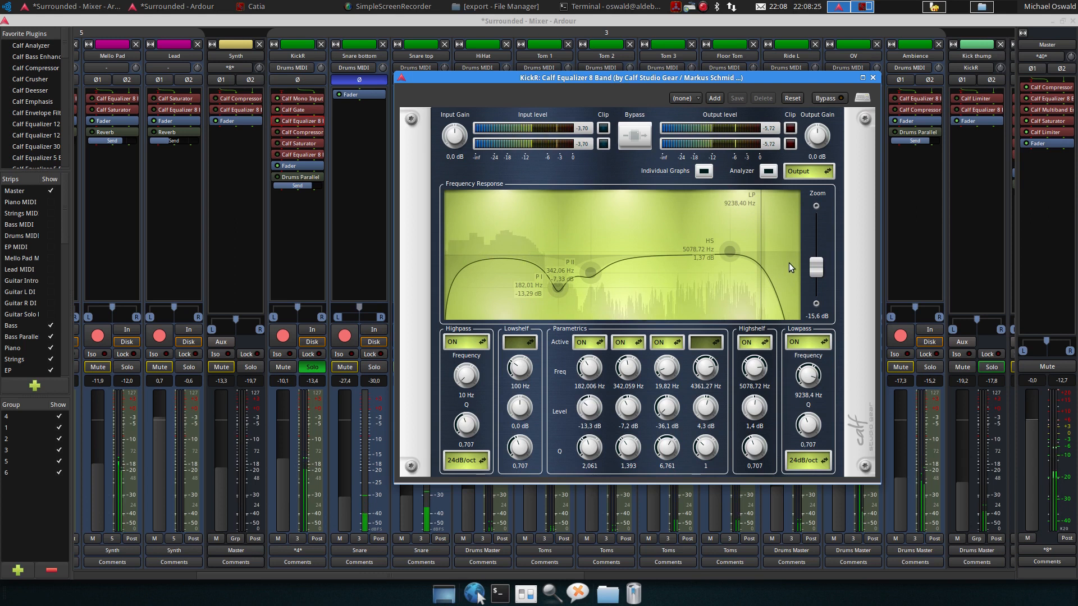
mouse_move(763, 259)
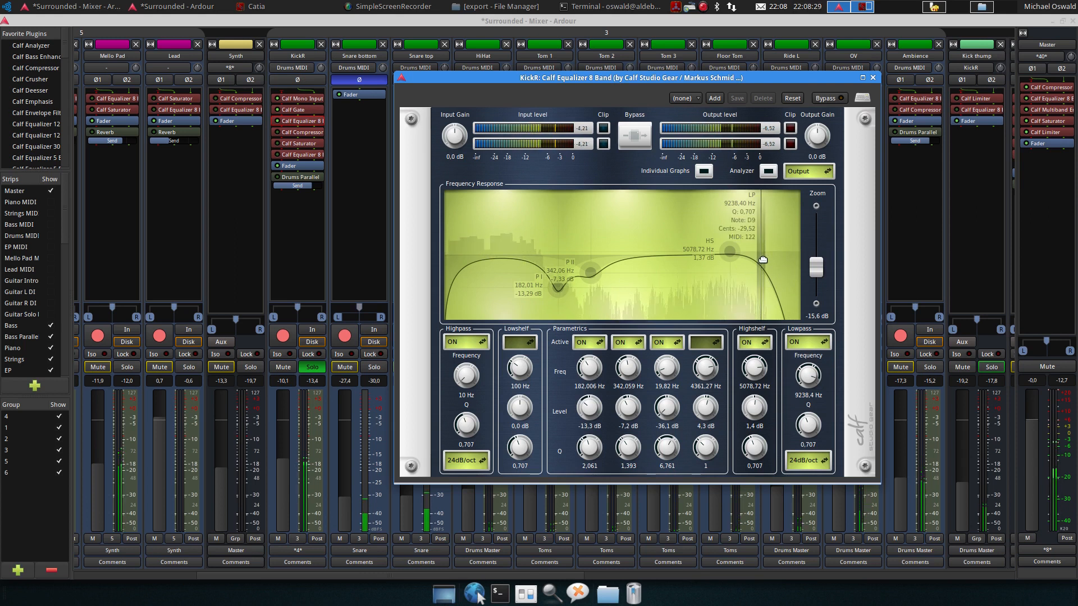
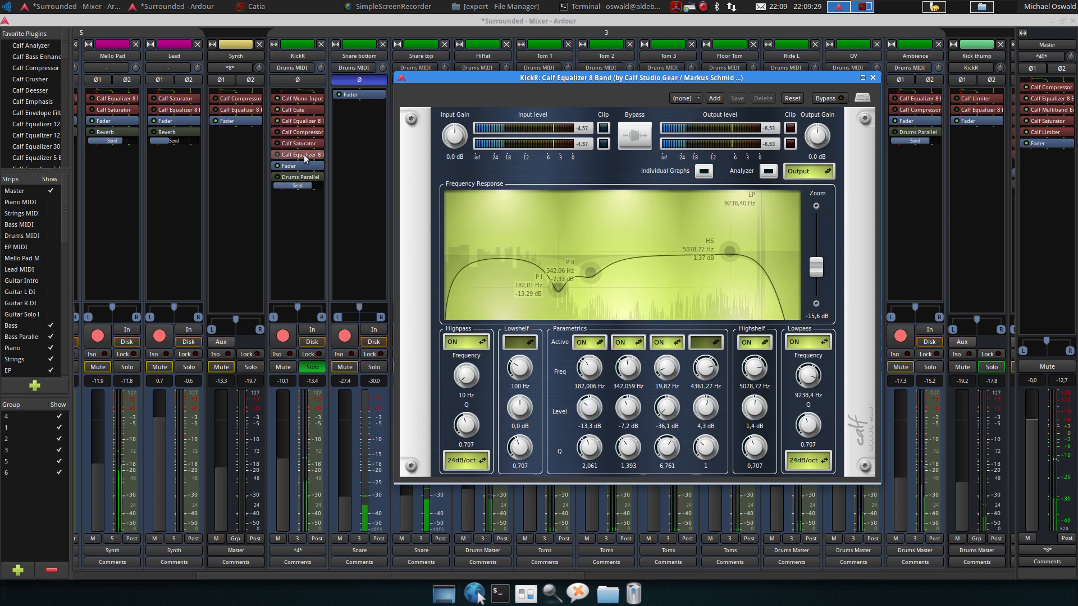
Toggle the KickR equalizer's bypass on and off once more to compare, then close its window
left_click(836, 99)
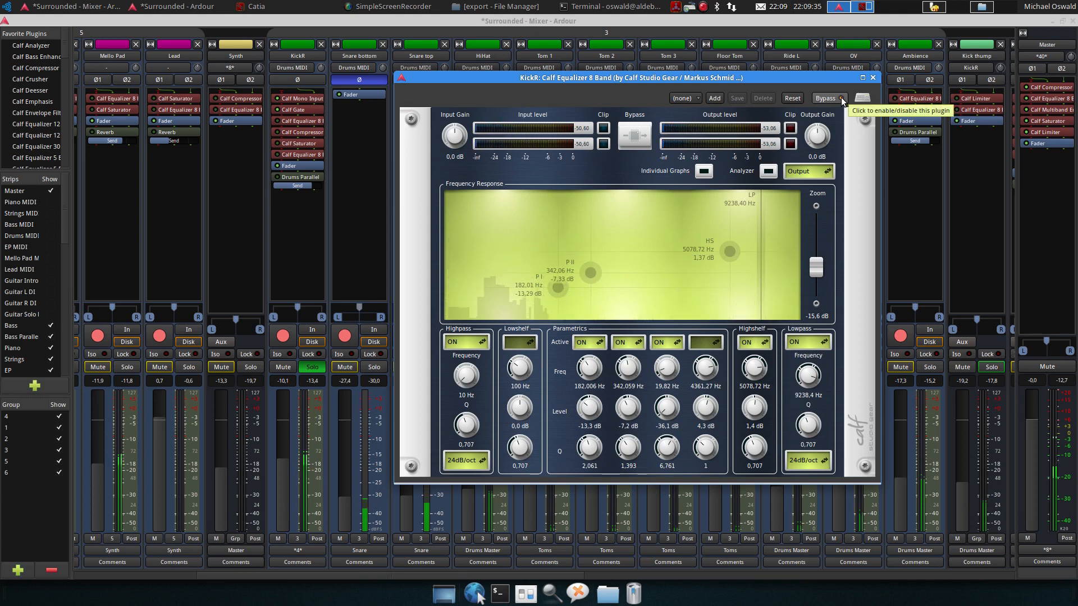
left_click(842, 100)
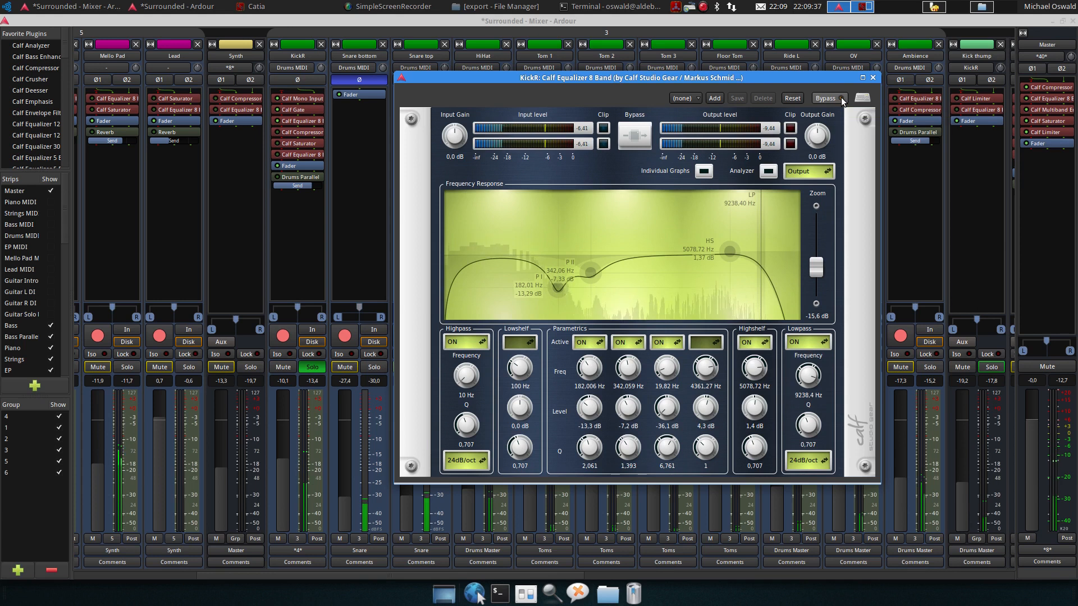
left_click(873, 78)
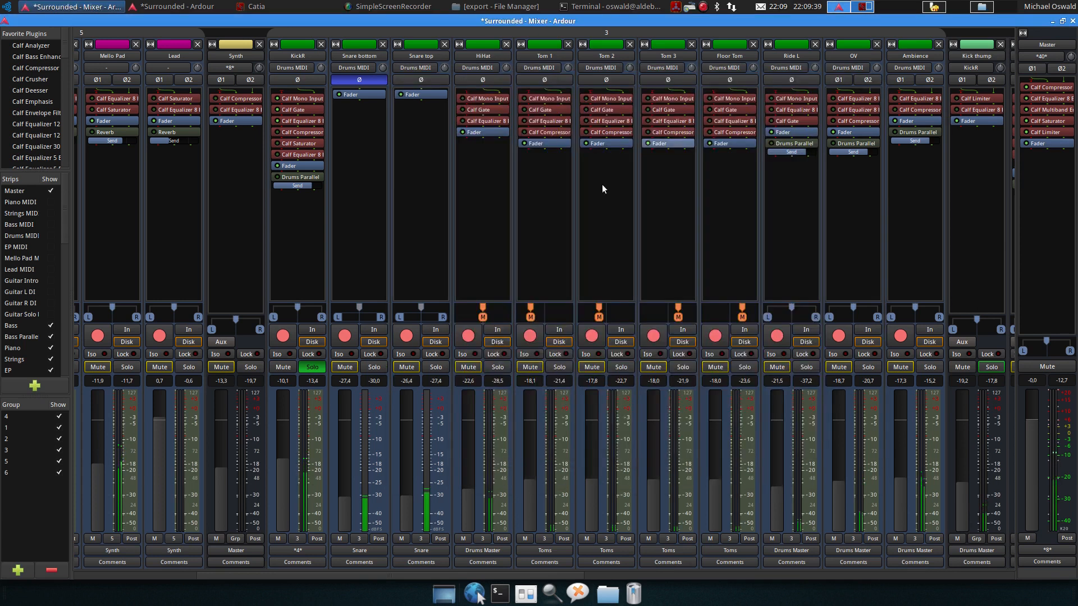
Open KickR's Calf Compressor, toggle its bypass, and close the plugin window
double_click(295, 134)
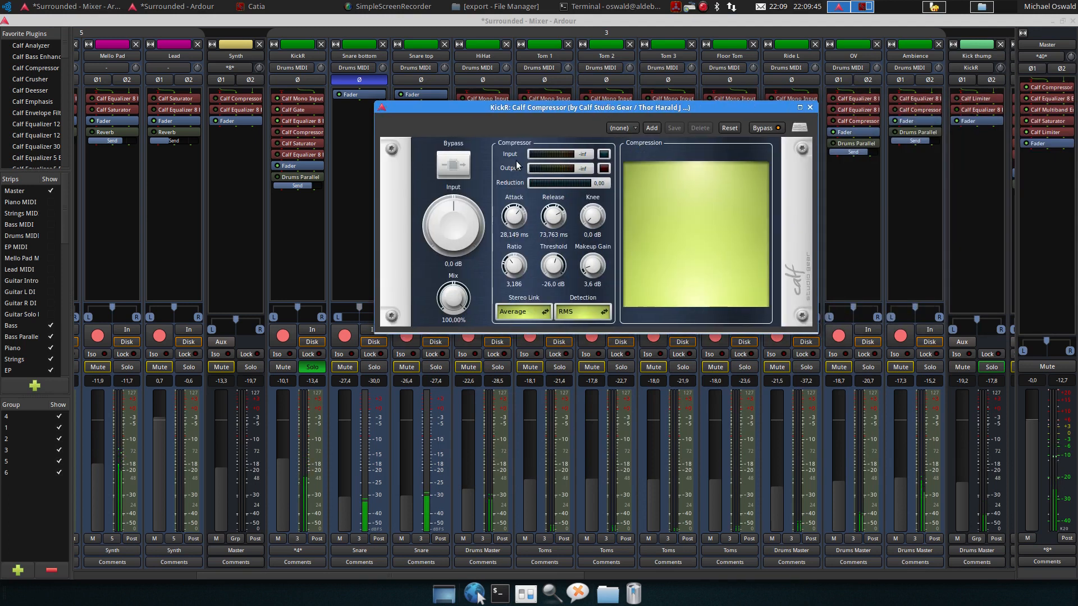
left_click(777, 130)
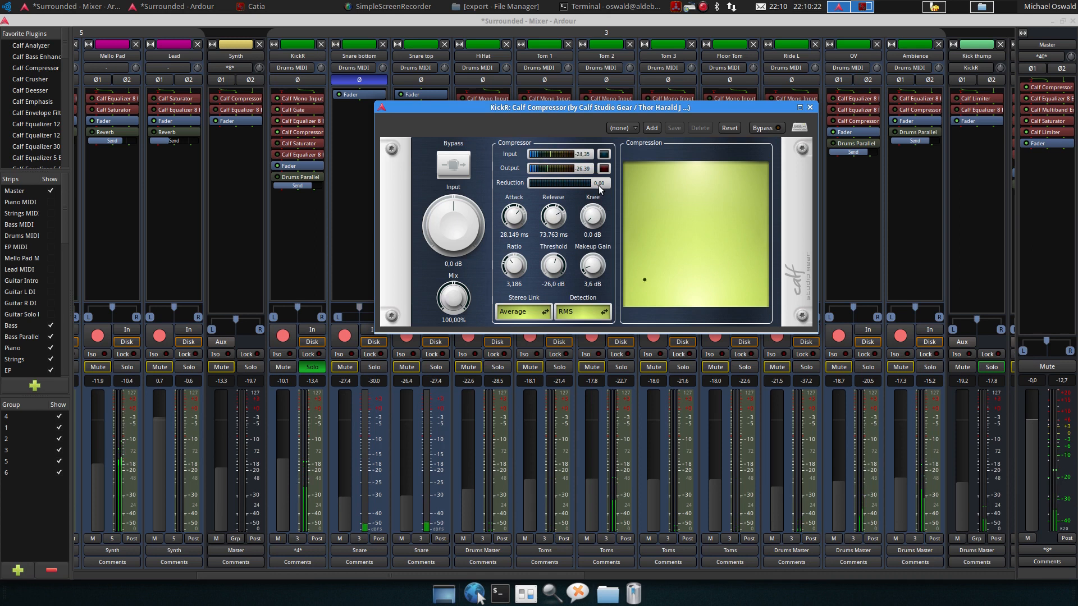
left_click(810, 107)
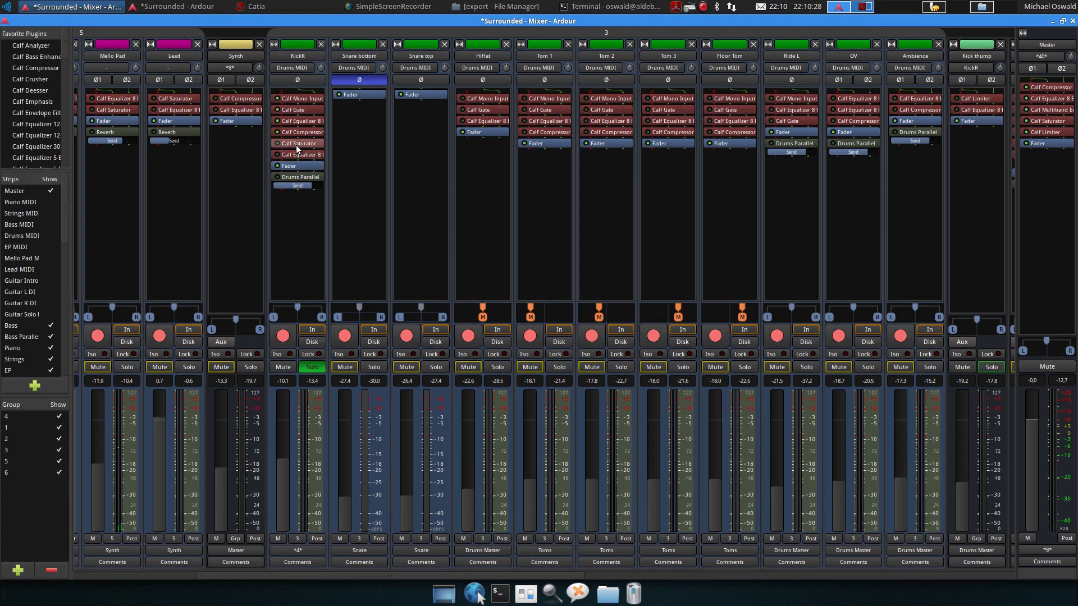
Start playback and open KickR's Calf Saturator, toggling its bypass on and off before closing it
key("space")
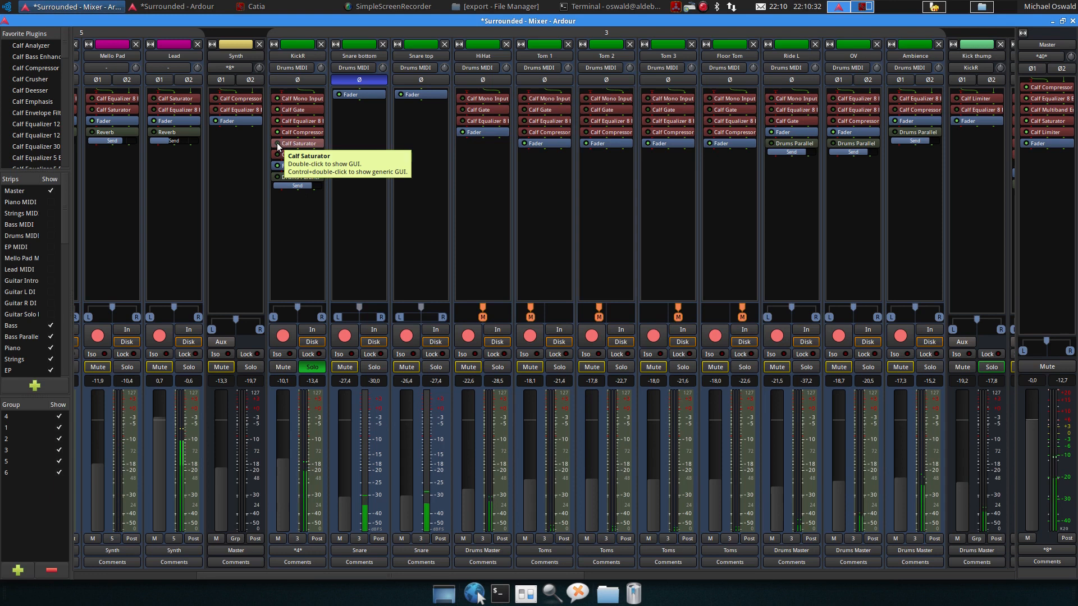
left_click(277, 143)
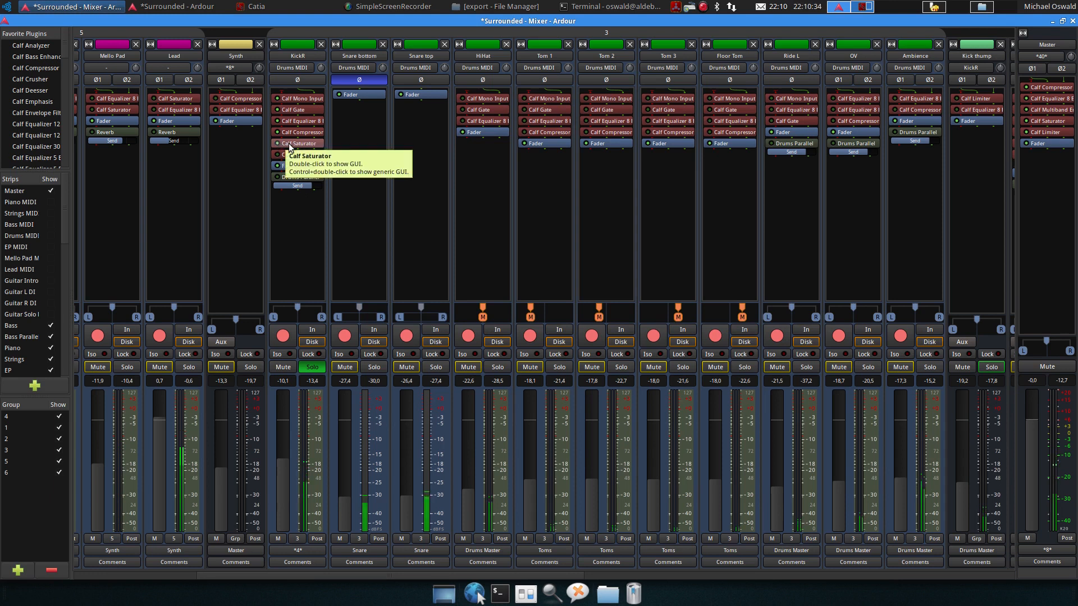
double_click(289, 143)
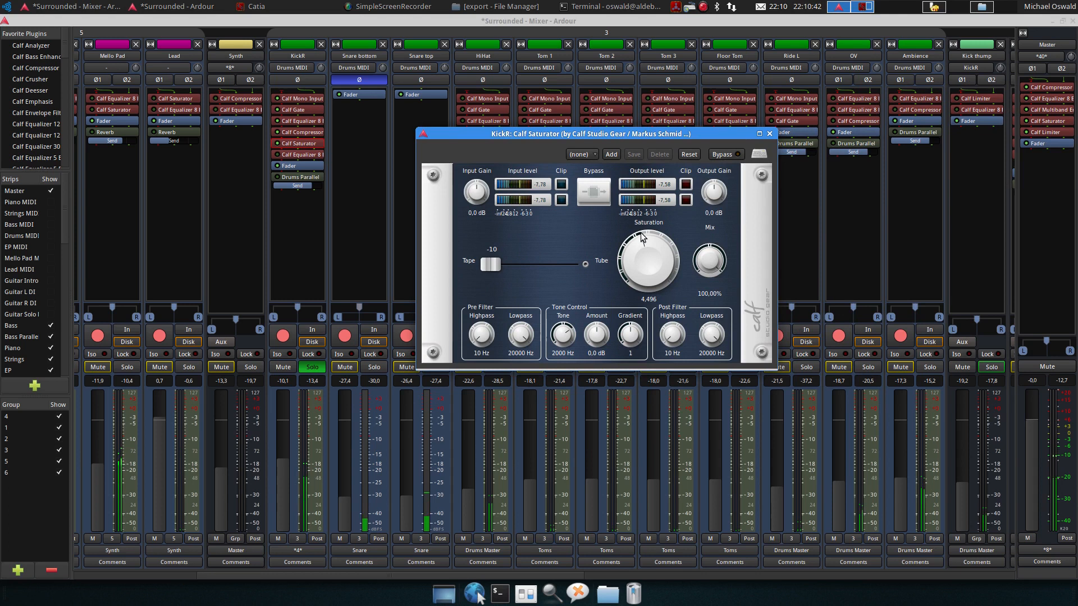
left_click(718, 156)
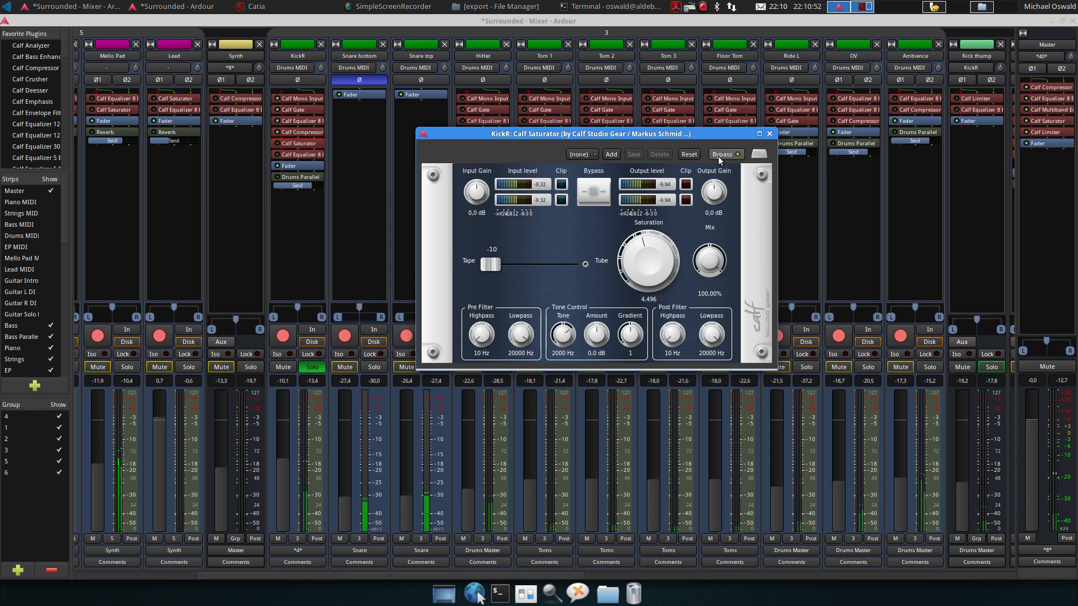
left_click(721, 153)
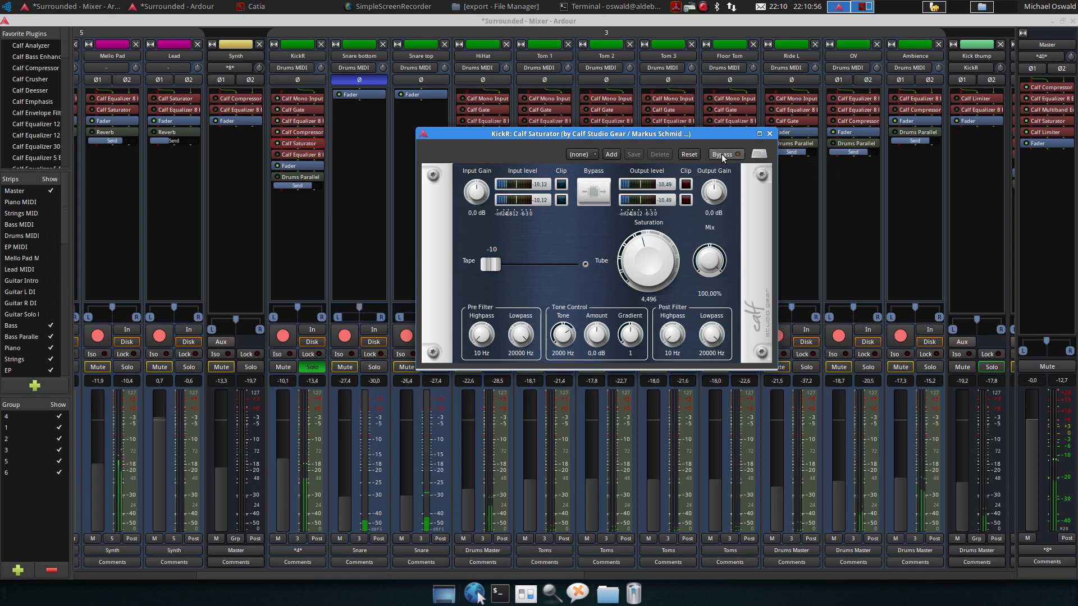
left_click(769, 134)
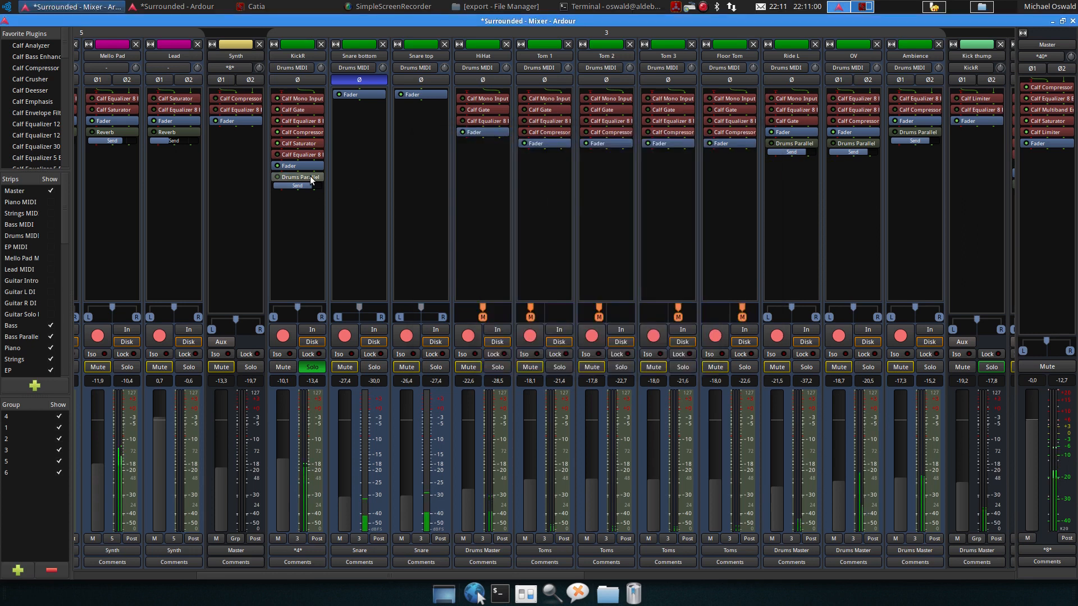
Open KickR's second Calf Equalizer 8 Band, compare it bypassed and active, then close it
double_click(277, 156)
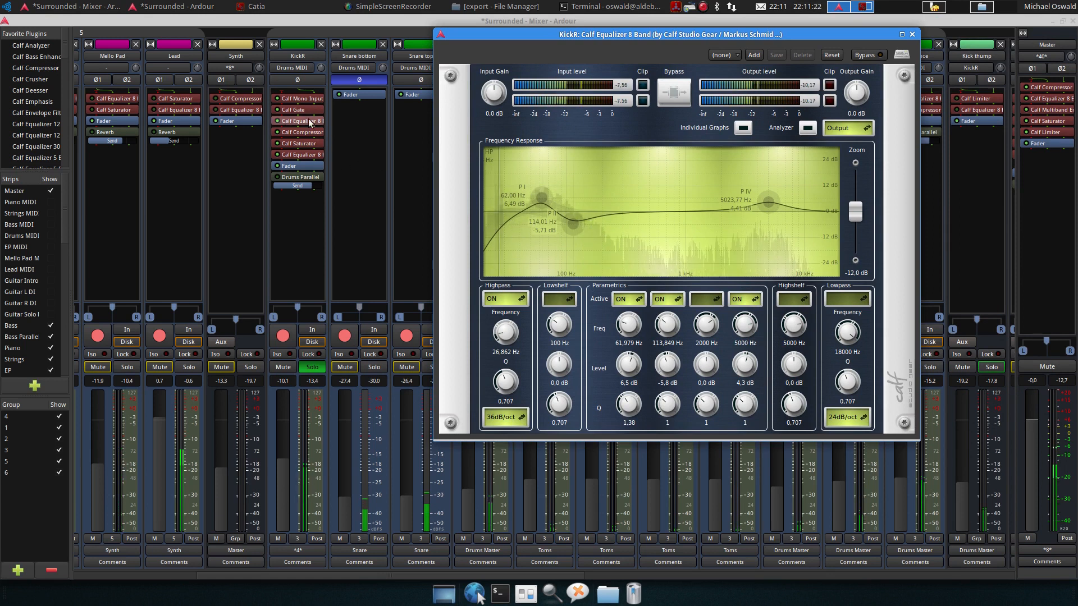
mouse_move(543, 199)
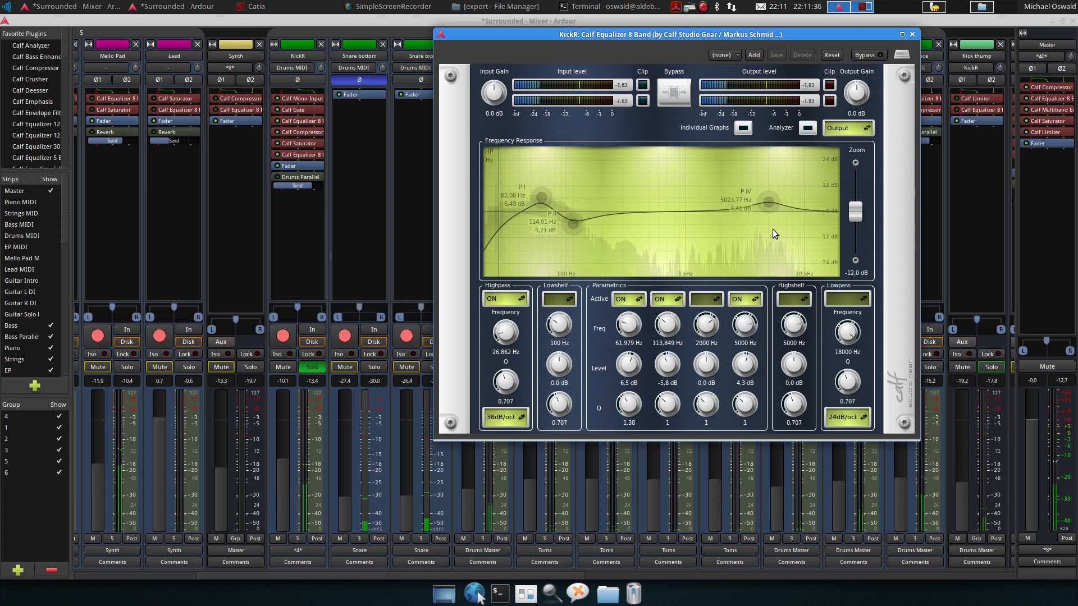
left_click(873, 55)
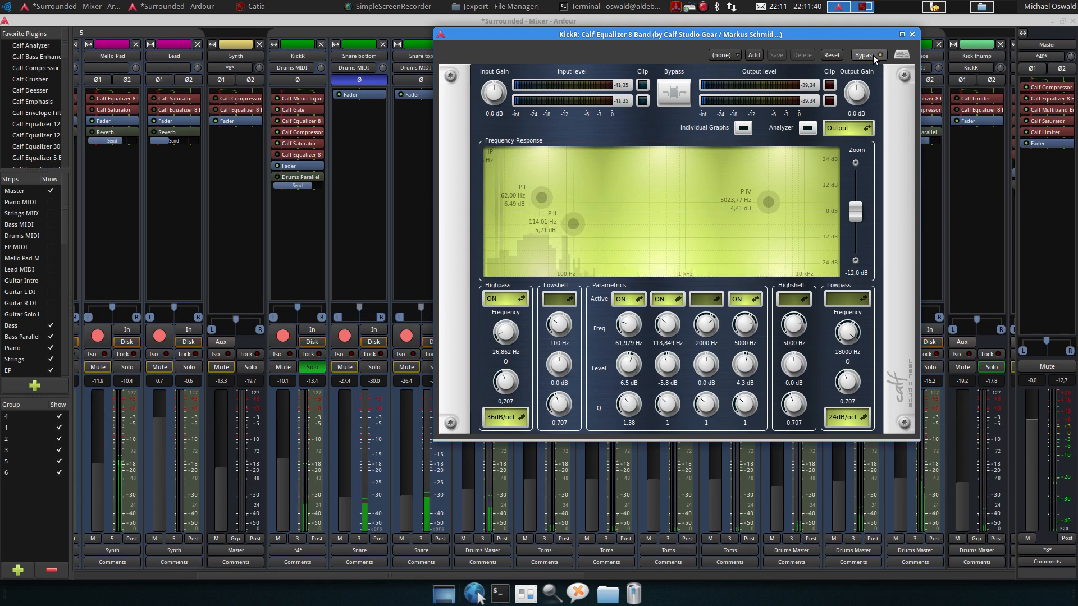
left_click(873, 55)
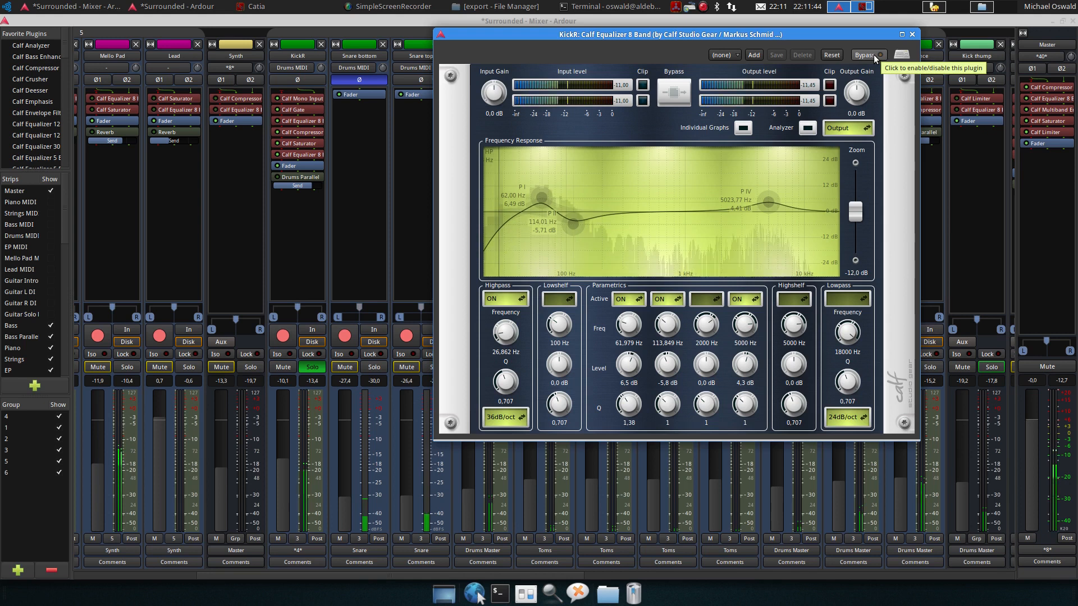
left_click(913, 35)
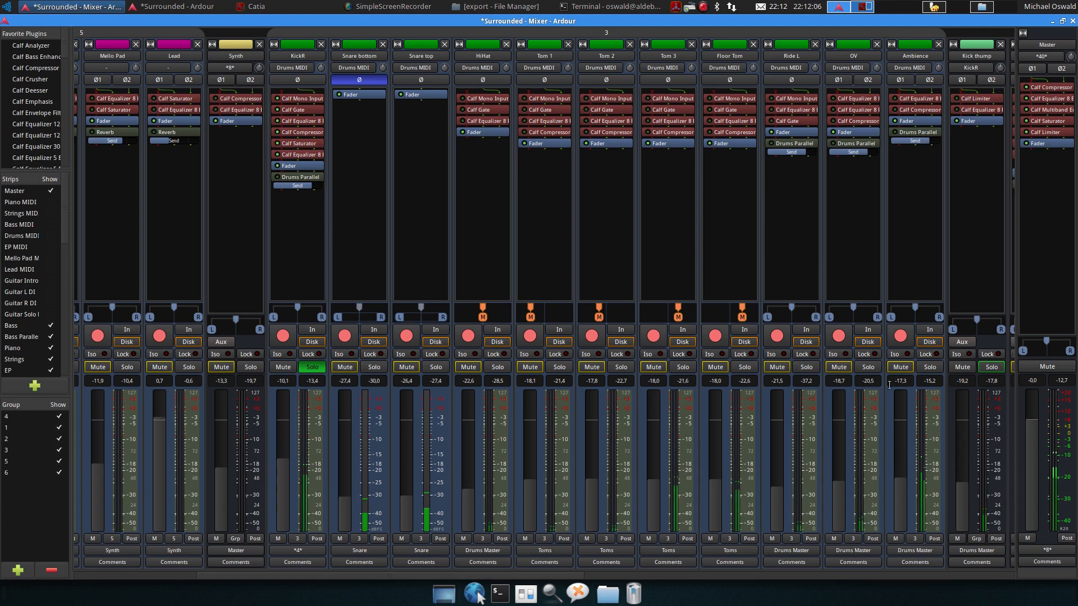
Mute the Drums Parallel bus
left_click_drag(551, 574, 800, 564)
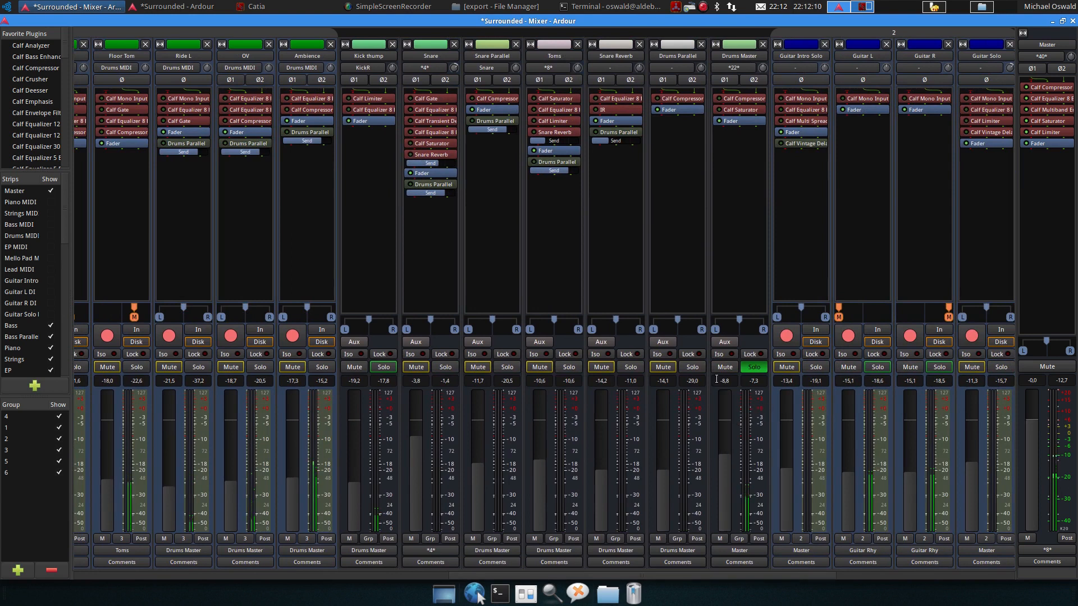
left_click(663, 368)
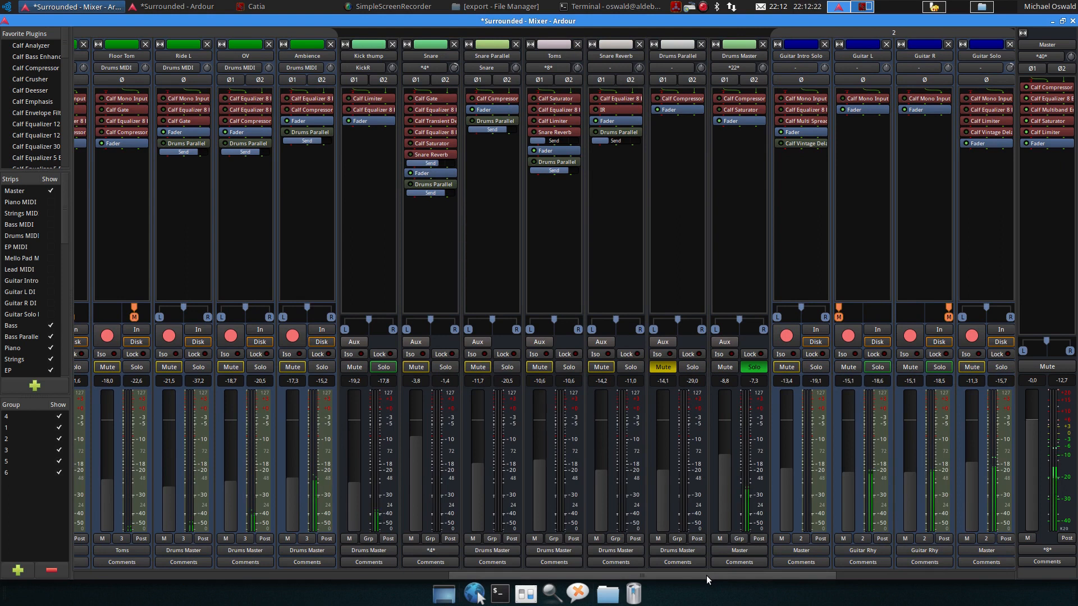
Solo the Kick thump track
left_click_drag(706, 575, 467, 575)
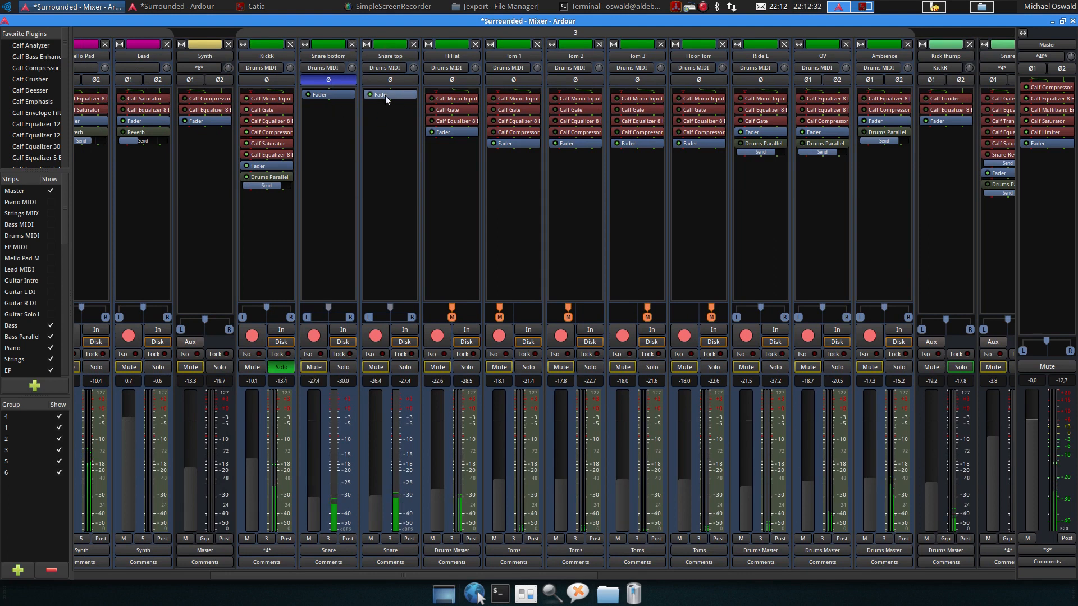
left_click_drag(491, 574, 697, 572)
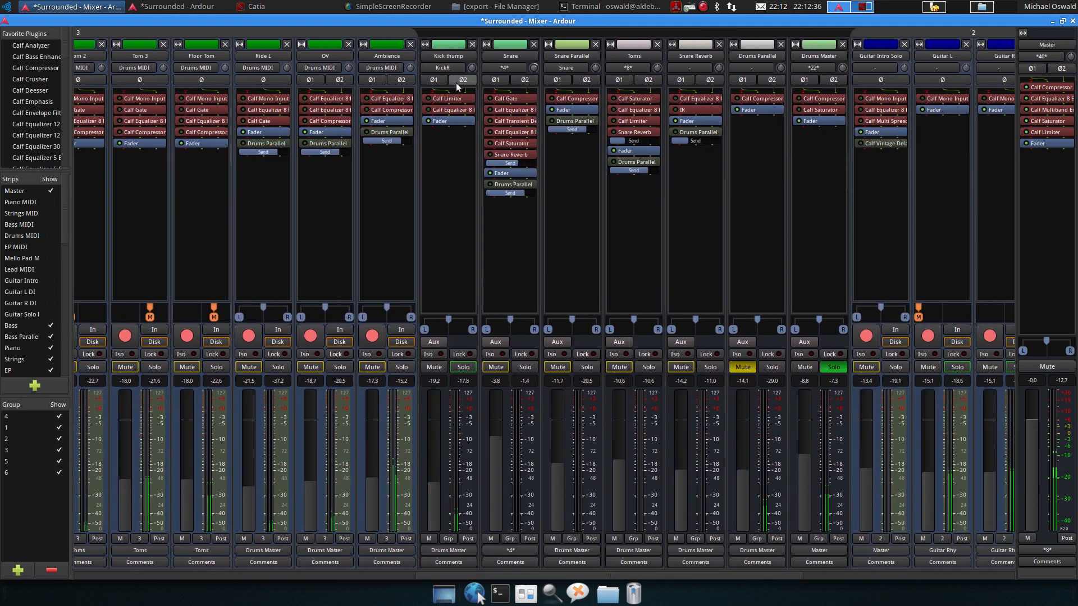
left_click_drag(493, 576, 436, 574)
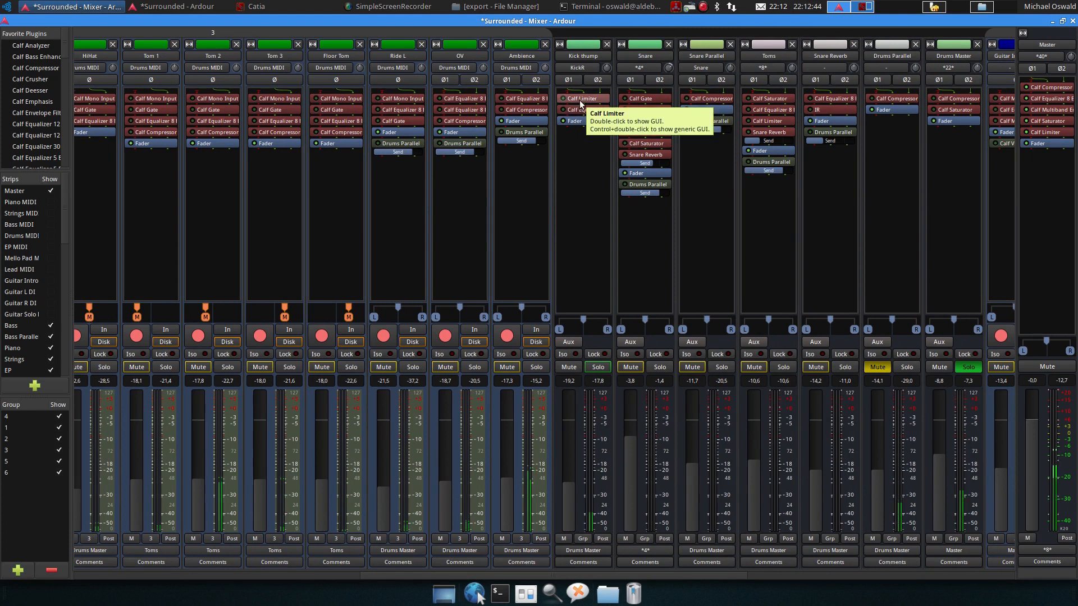
left_click(599, 367)
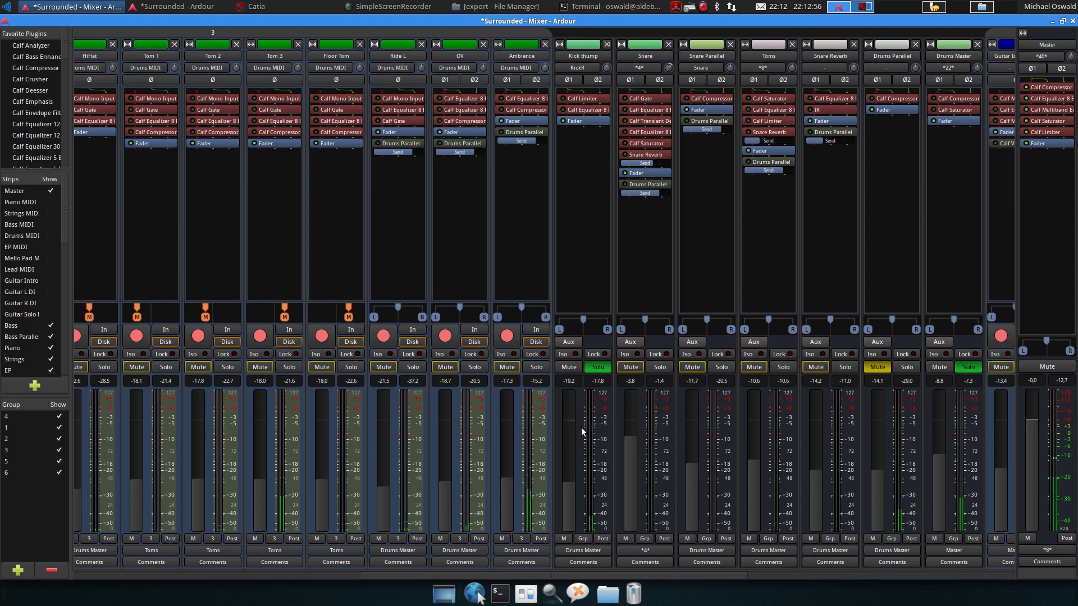
Open Kick thump's Calf Limiter and Calf Equalizer 8 Band, set the equalizer's output gain to -2.9 dB, and close both
double_click(581, 98)
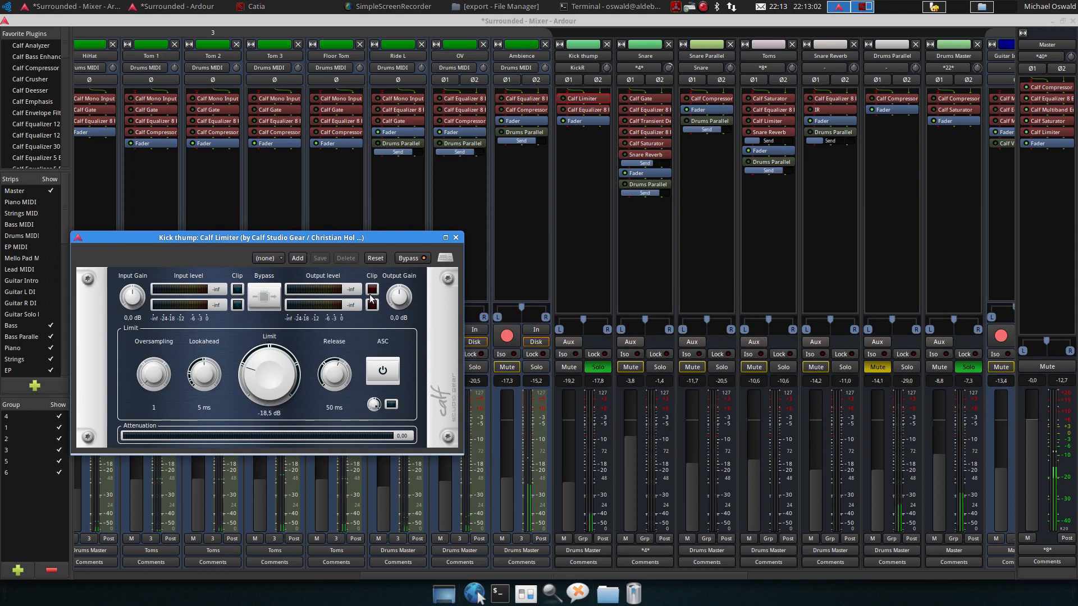
left_click(417, 258)
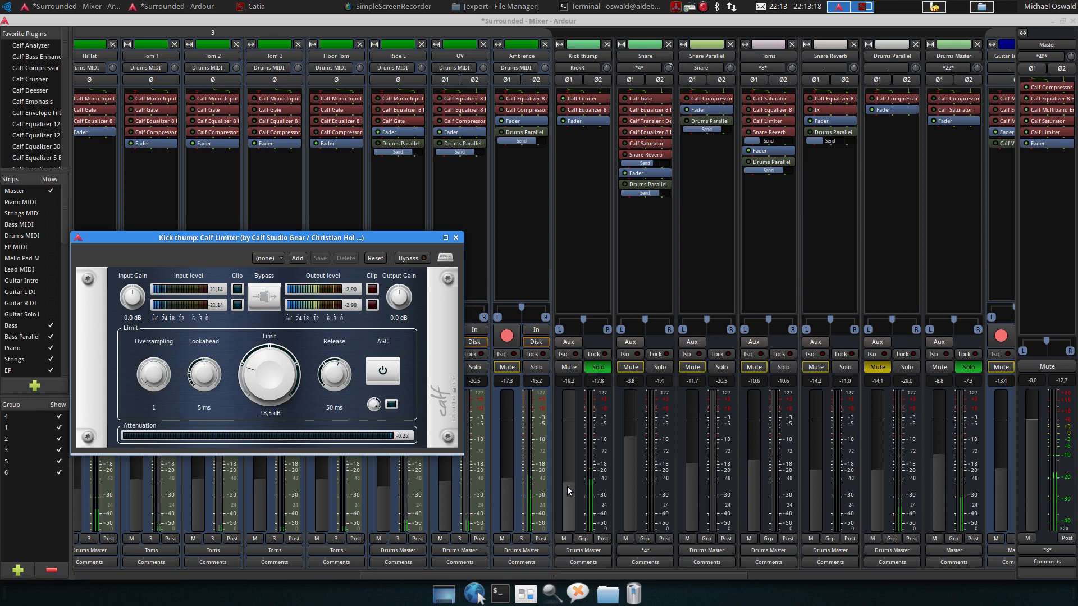
double_click(573, 112)
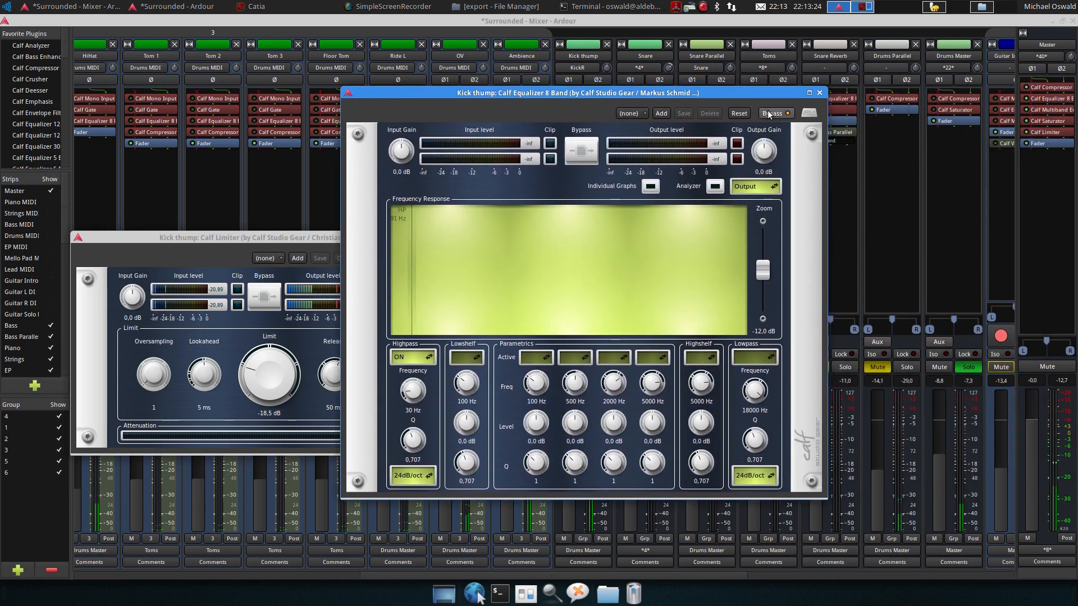
left_click(769, 114)
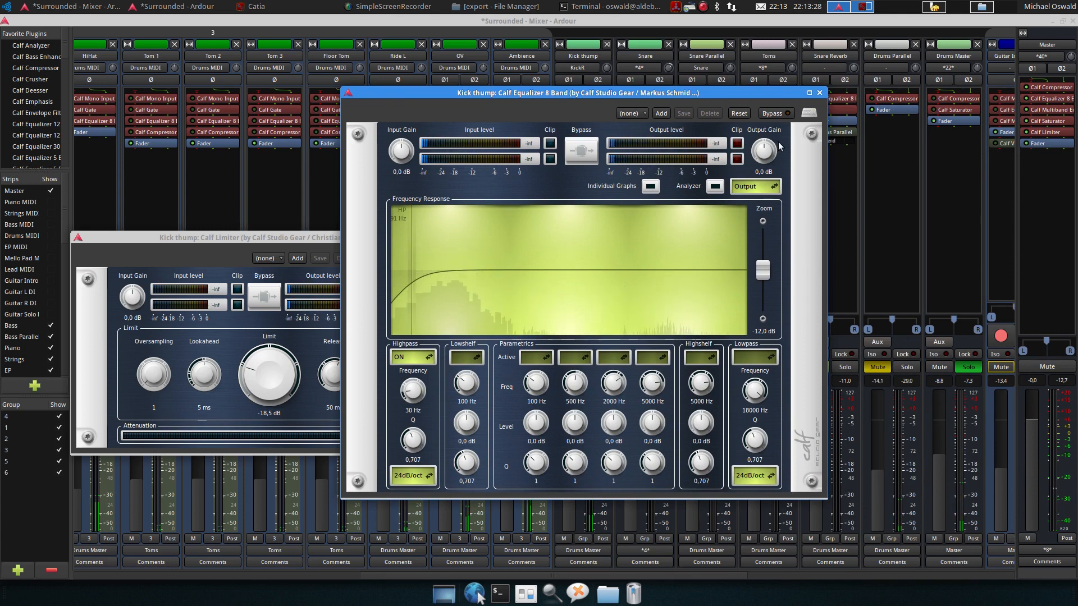
scroll(762, 151, "down", 3)
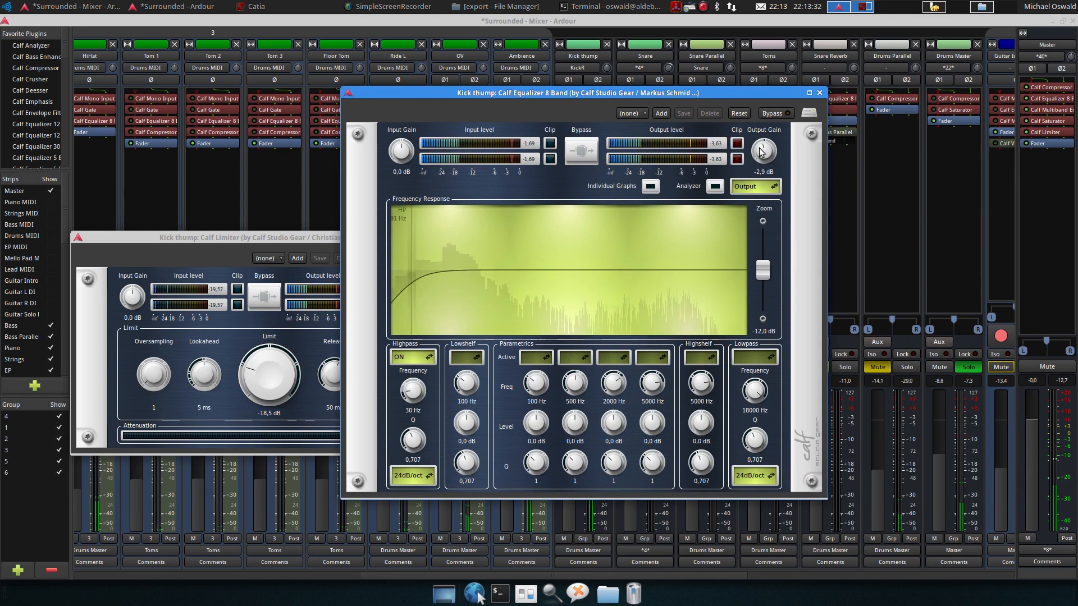
left_click(820, 93)
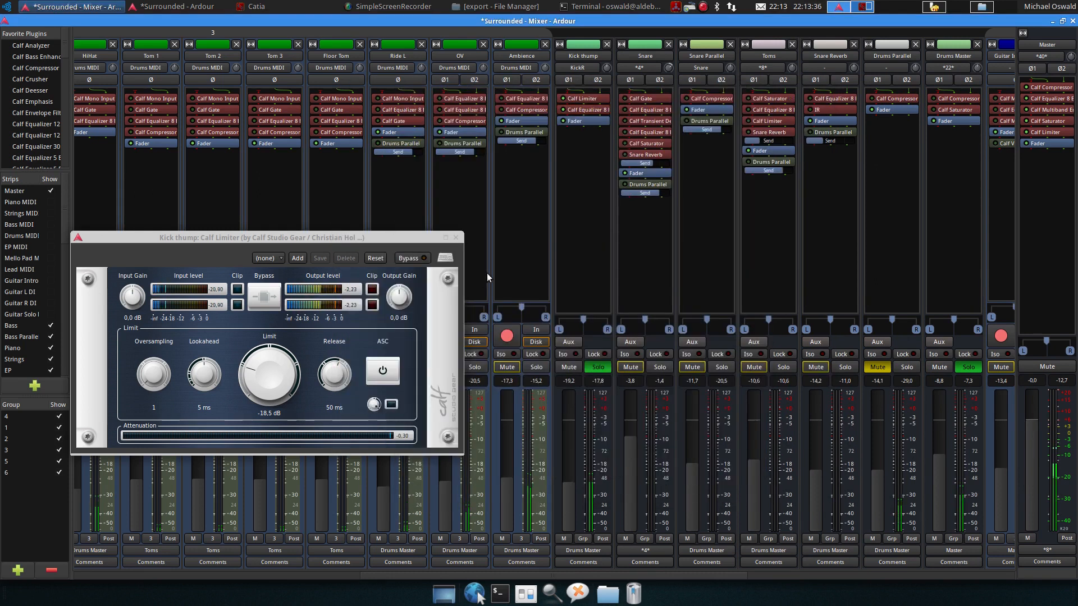
left_click(455, 237)
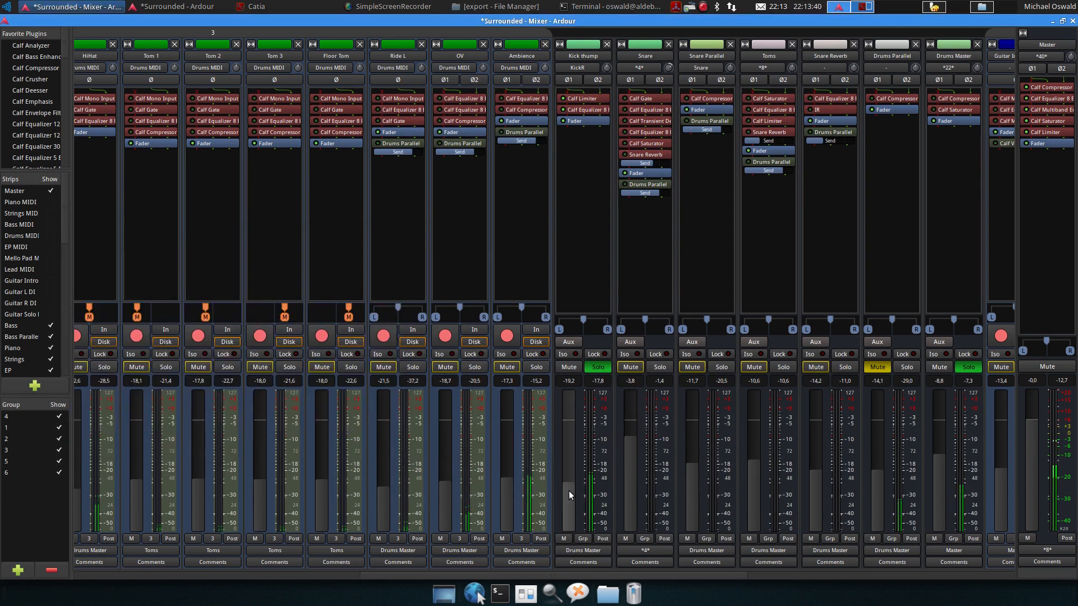
Toggle Kick thump's mute on and off, and move the solo to the Snare track
mouse_move(568, 491)
left_mouse_down()
mouse_move(568, 434)
mouse_move(572, 533)
mouse_move(568, 490)
left_mouse_up()
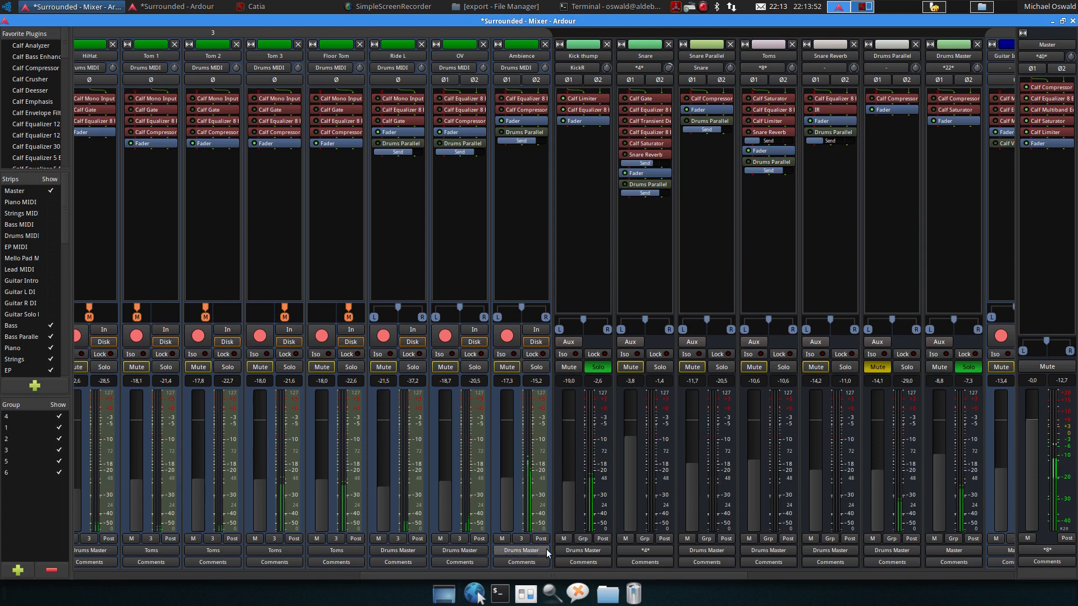
left_click(577, 366)
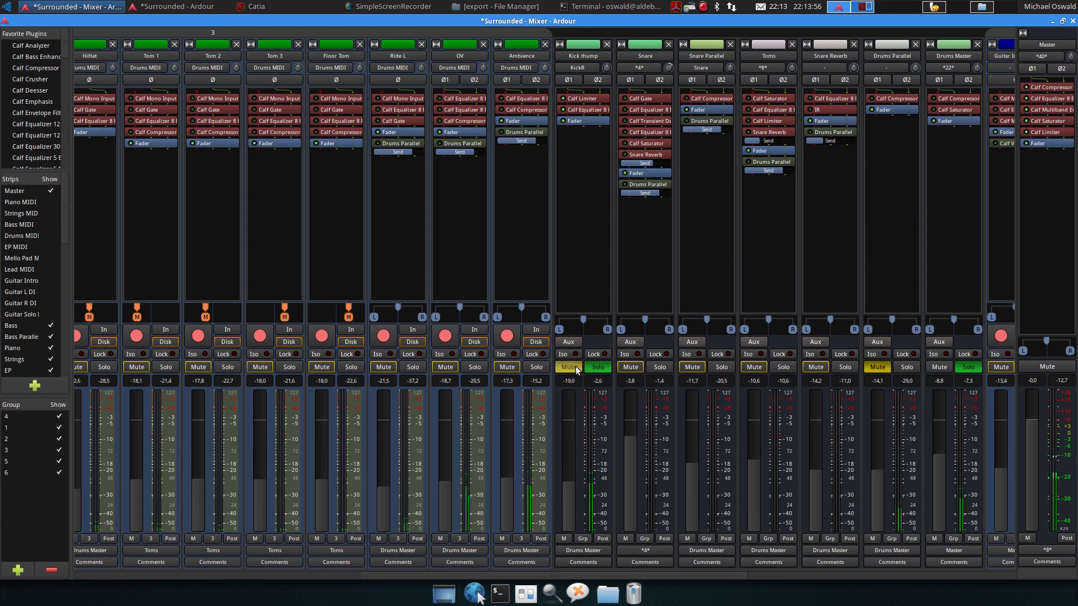
left_click(575, 366)
left_click(654, 366)
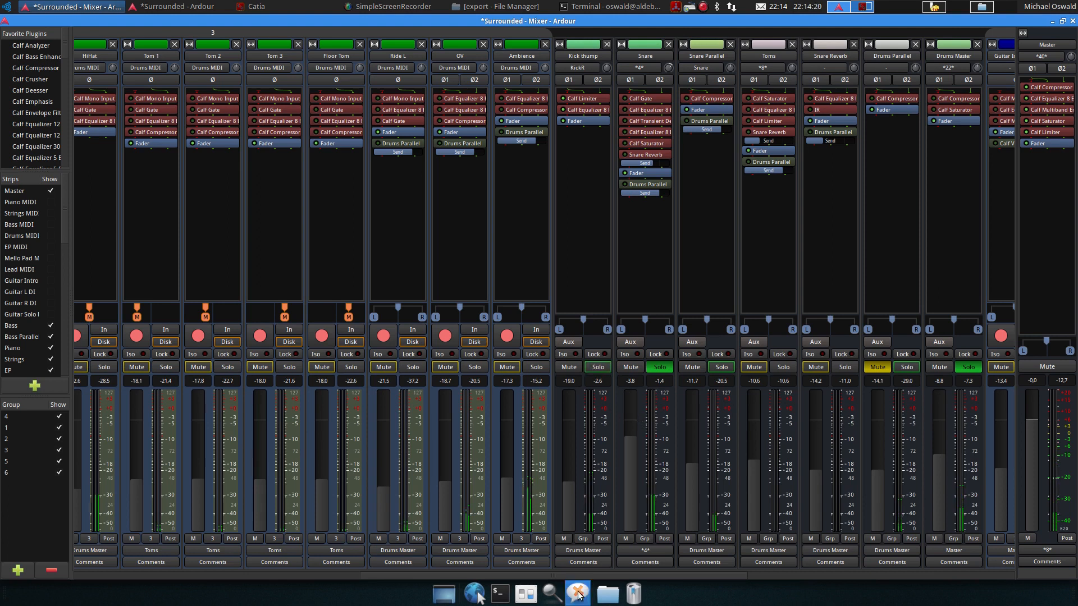
Turn off the KickR track's solo
left_click_drag(580, 576, 316, 589)
left_click(558, 366)
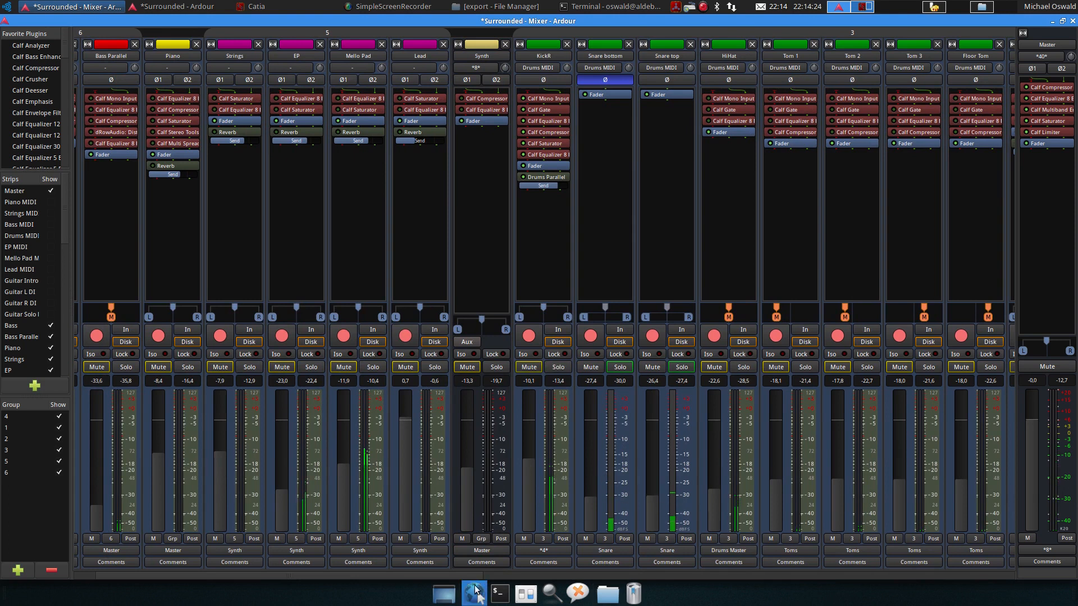
left_click_drag(460, 576, 823, 553)
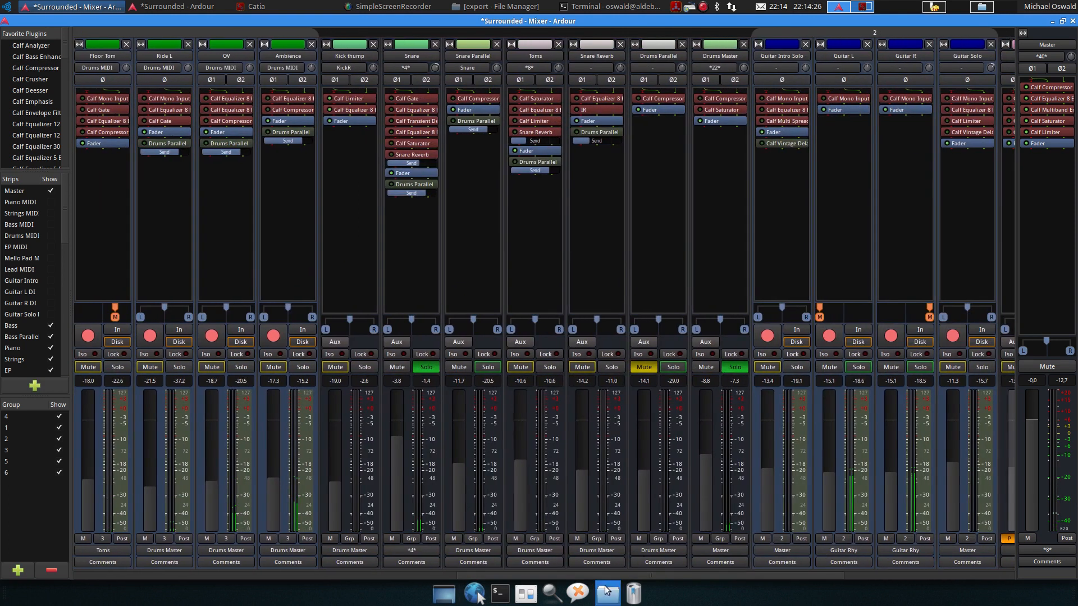
left_click_drag(614, 575, 514, 575)
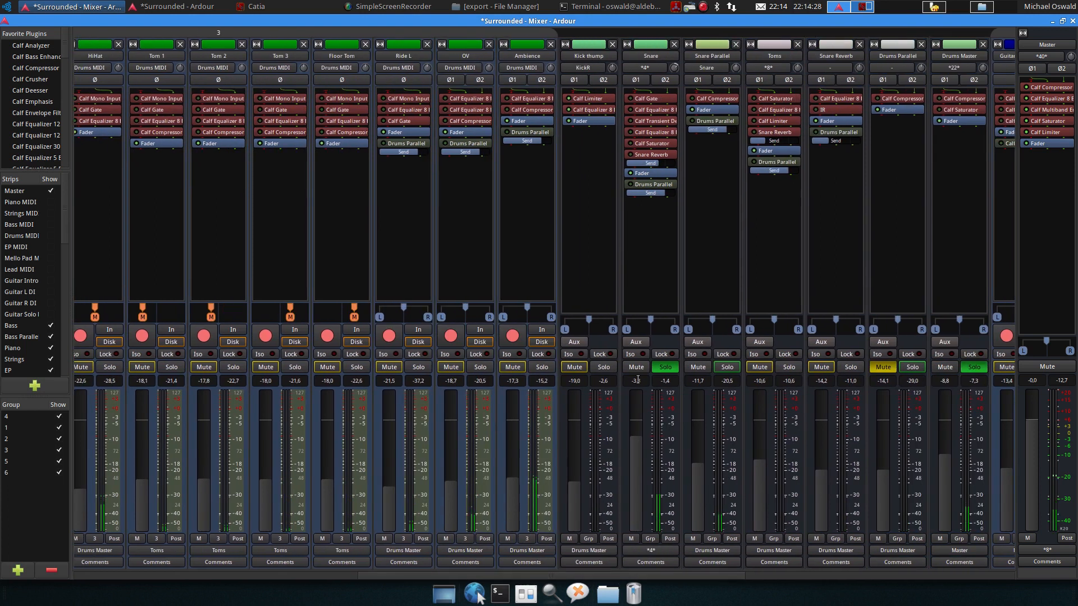
Open the Snare track's Calf Gate to inspect its settings, then close it
left_click(629, 98)
double_click(646, 99)
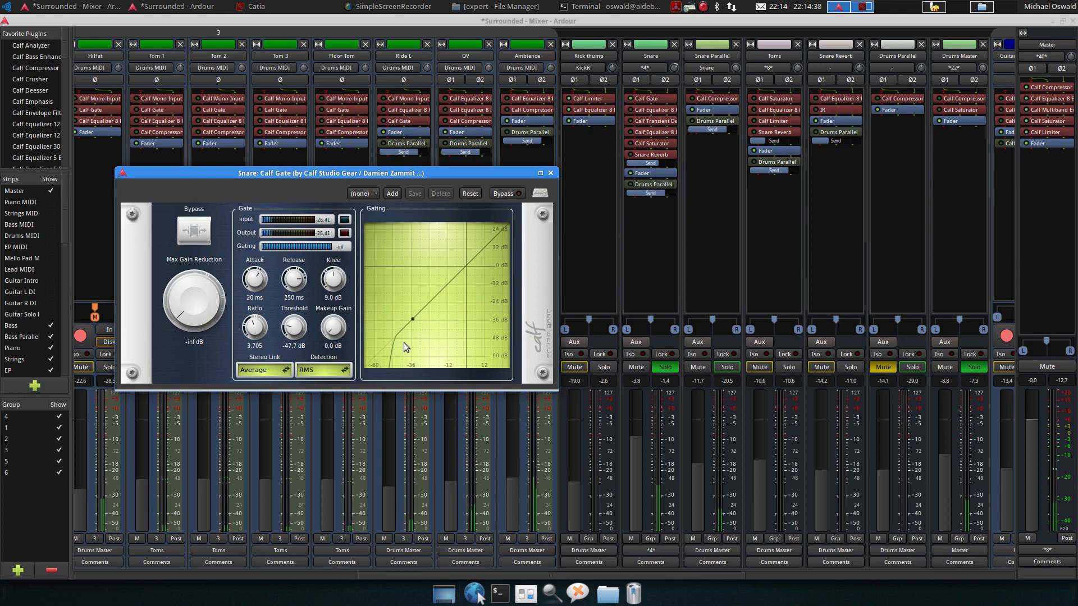
left_click(551, 173)
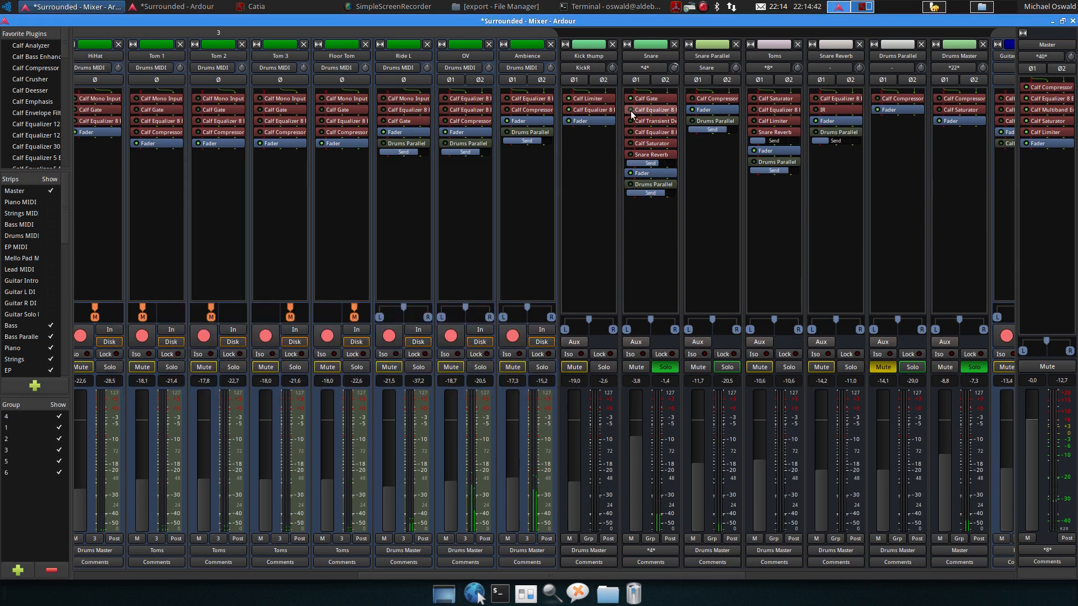
Open Snare's first Calf Equalizer 8 Band, toggle its bypass on and off to compare, and close it
double_click(652, 111)
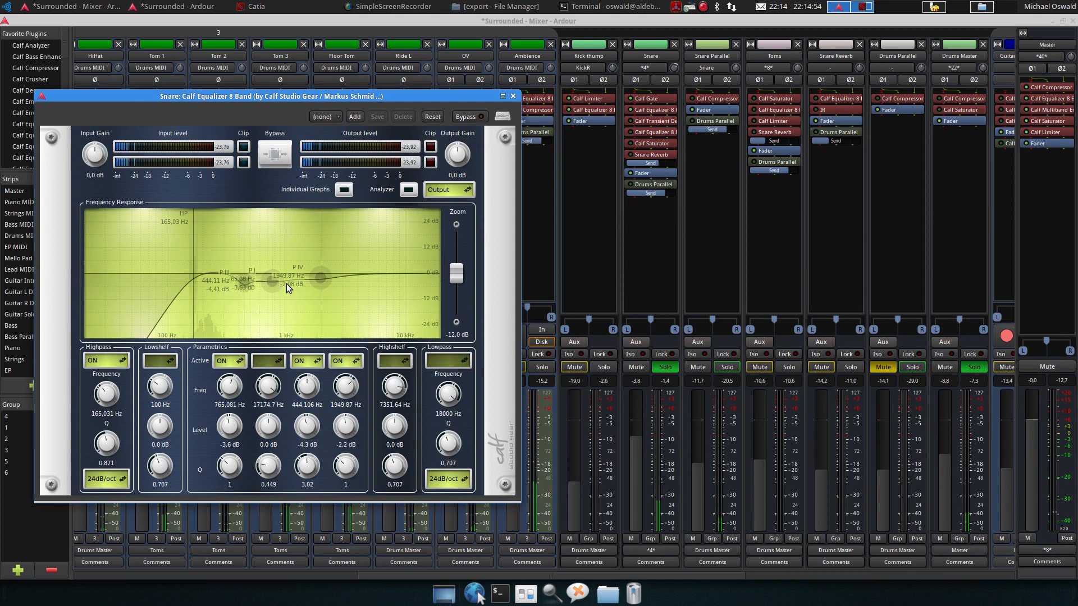
mouse_move(322, 280)
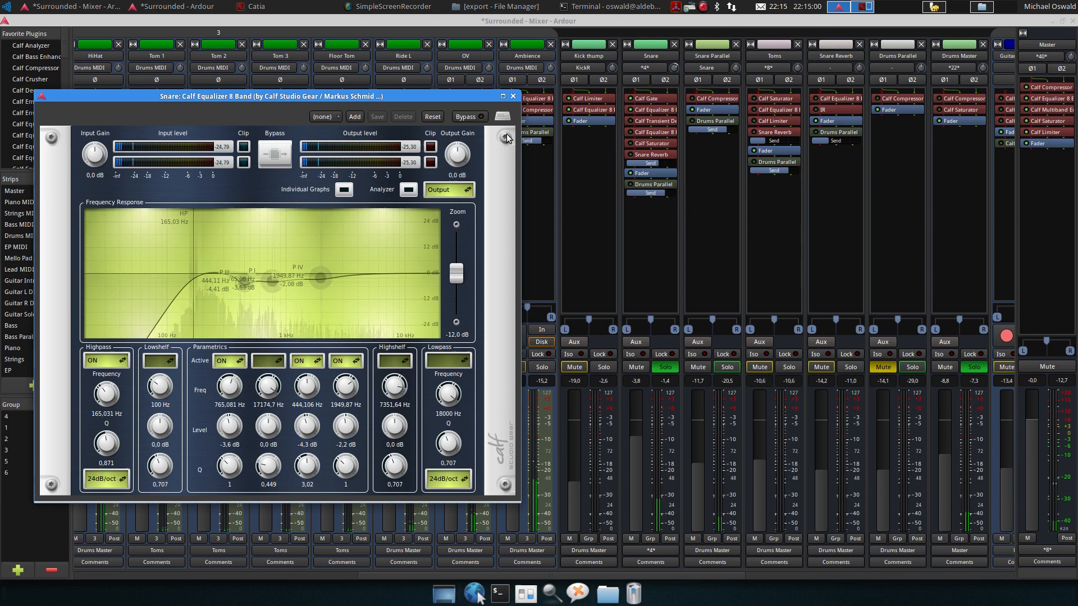
left_click(468, 117)
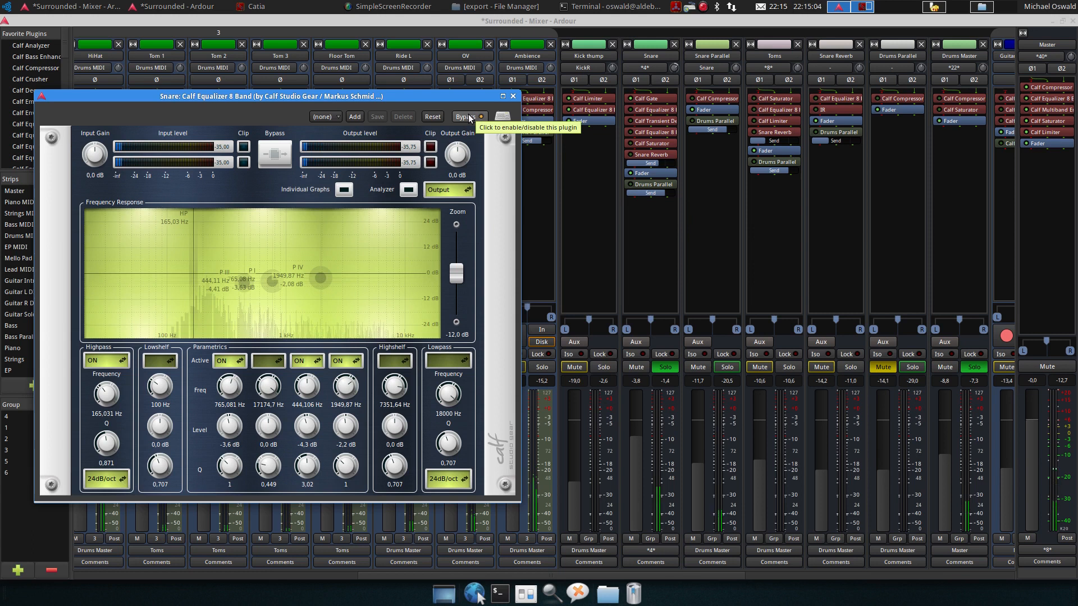
left_click(469, 117)
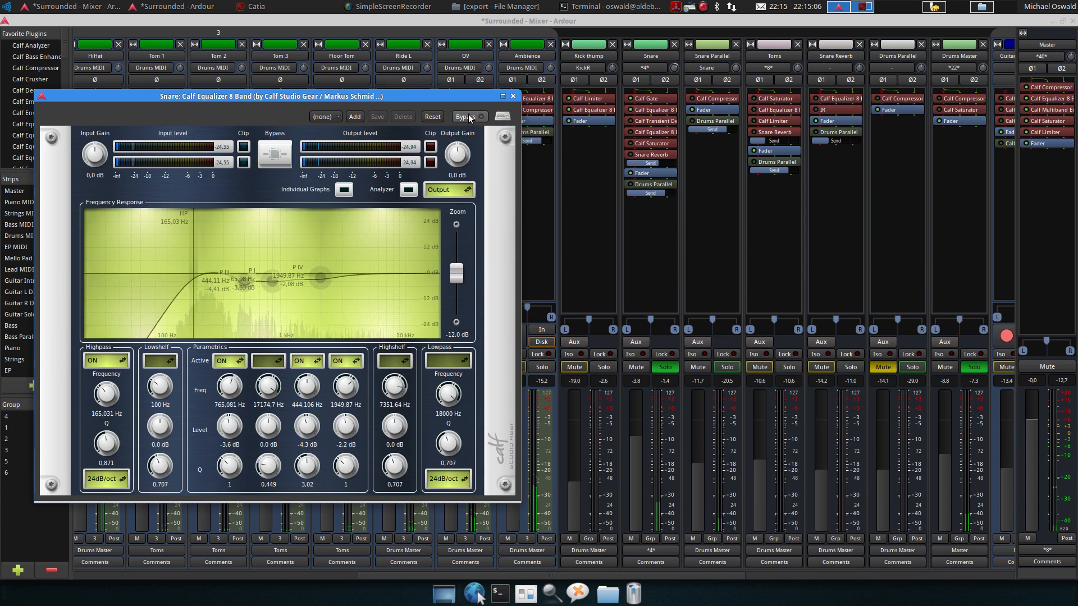
left_click(514, 96)
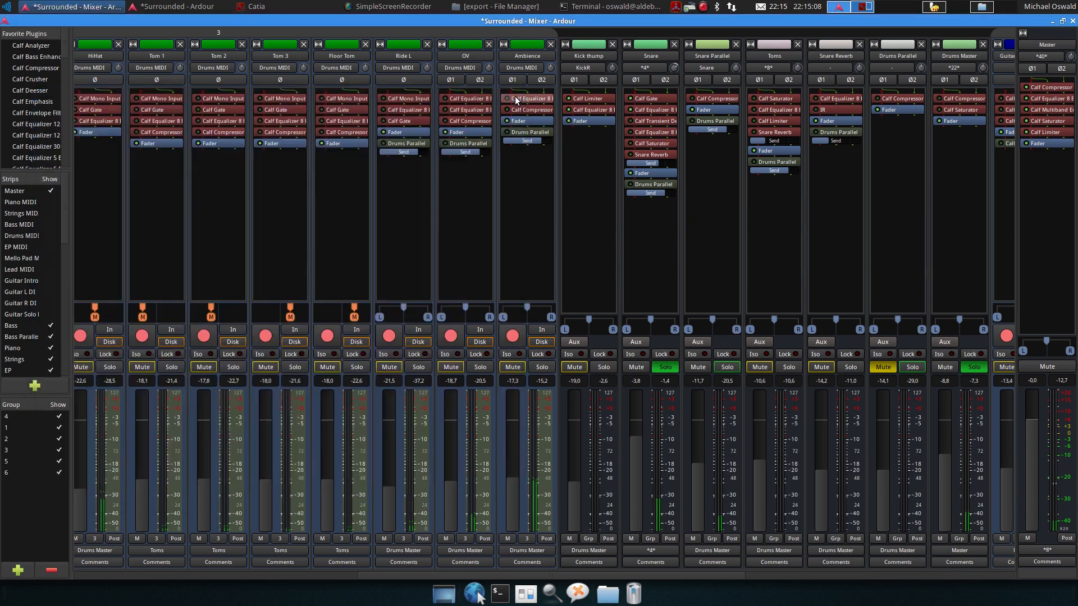
Open Snare's Calf Transient Designer to inspect its settings
mouse_move(651, 165)
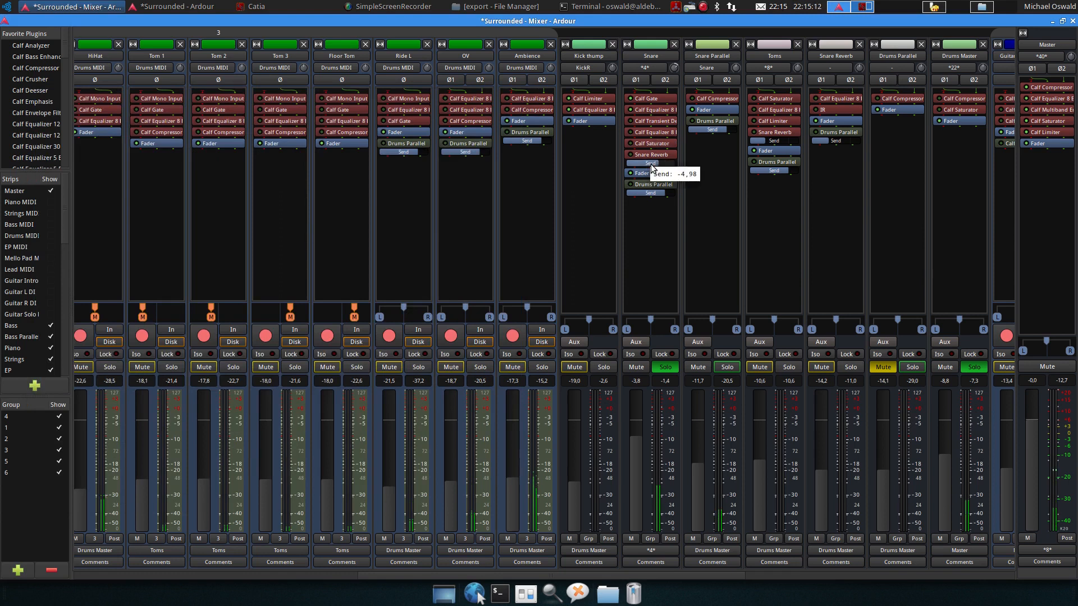
double_click(648, 120)
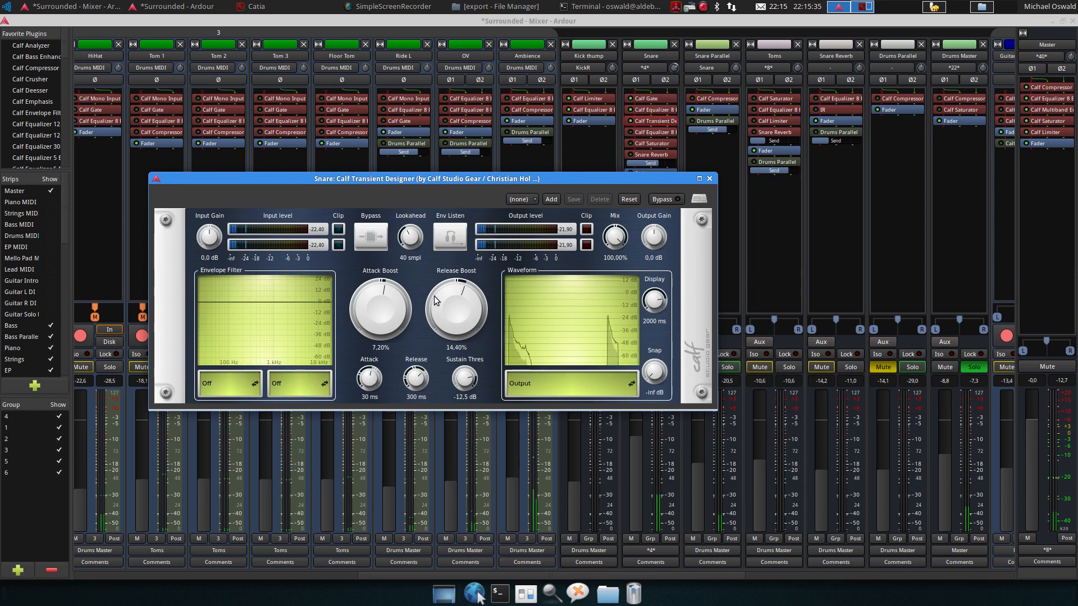
left_click(329, 22)
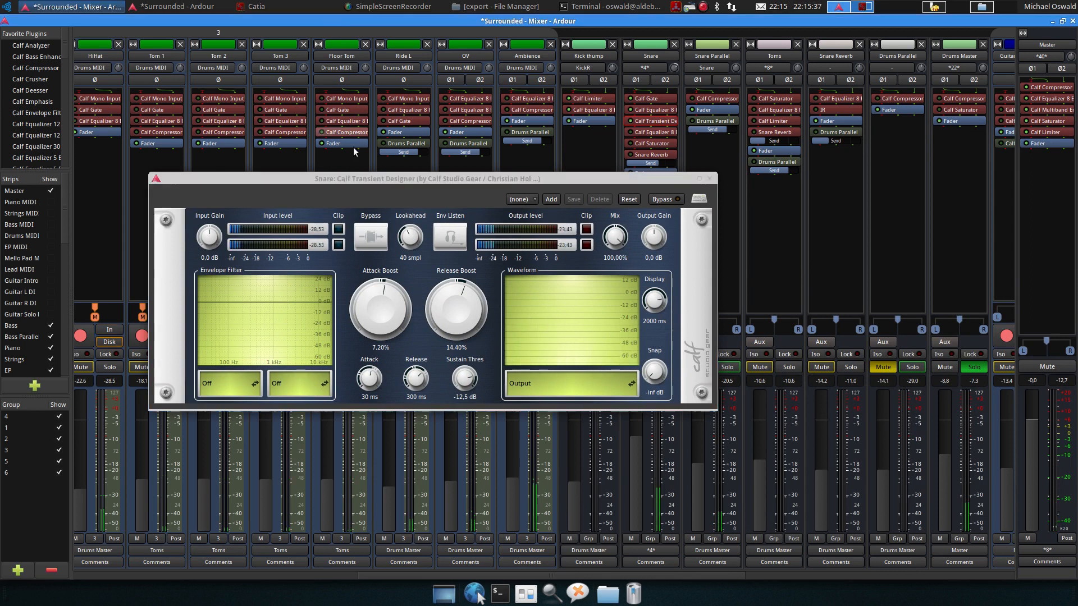
Stop playback from the editor window, return to the mixer, and close the Transient Designer
left_click(177, 6)
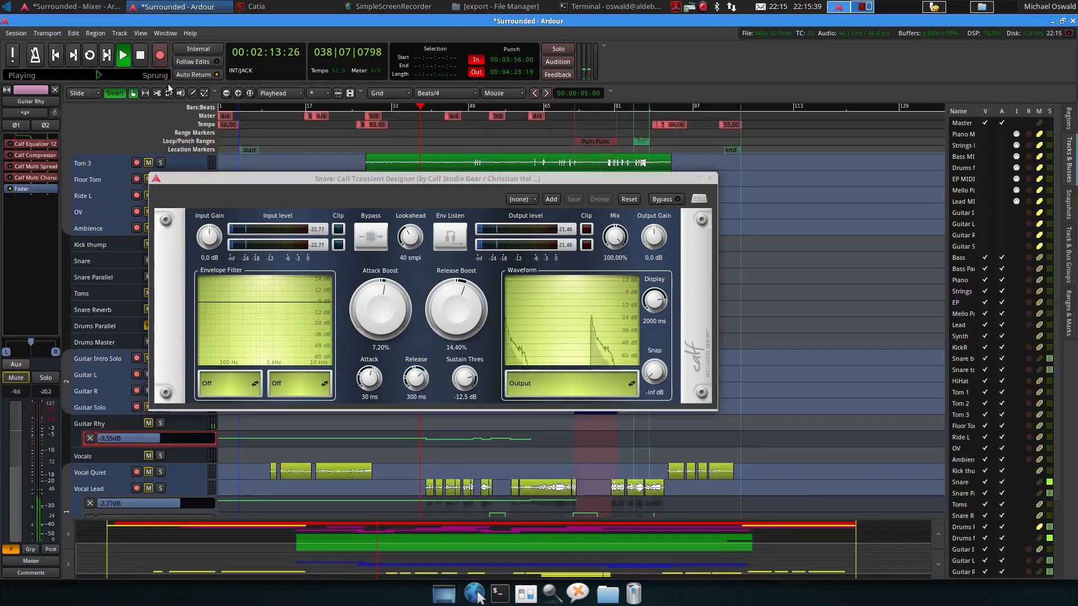
left_click(144, 63)
left_click(101, 7)
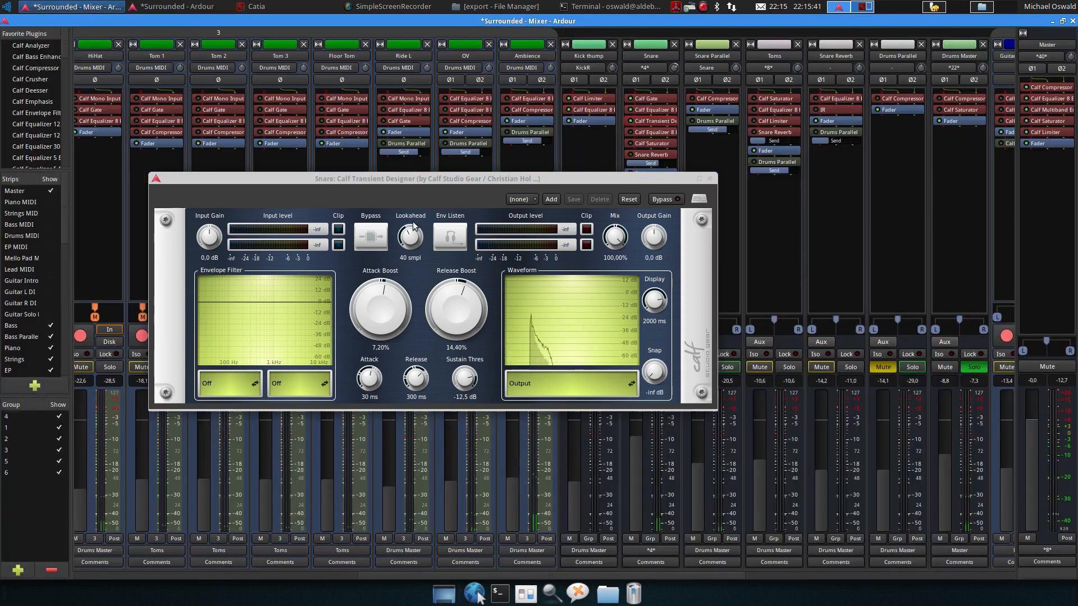
left_click(422, 178)
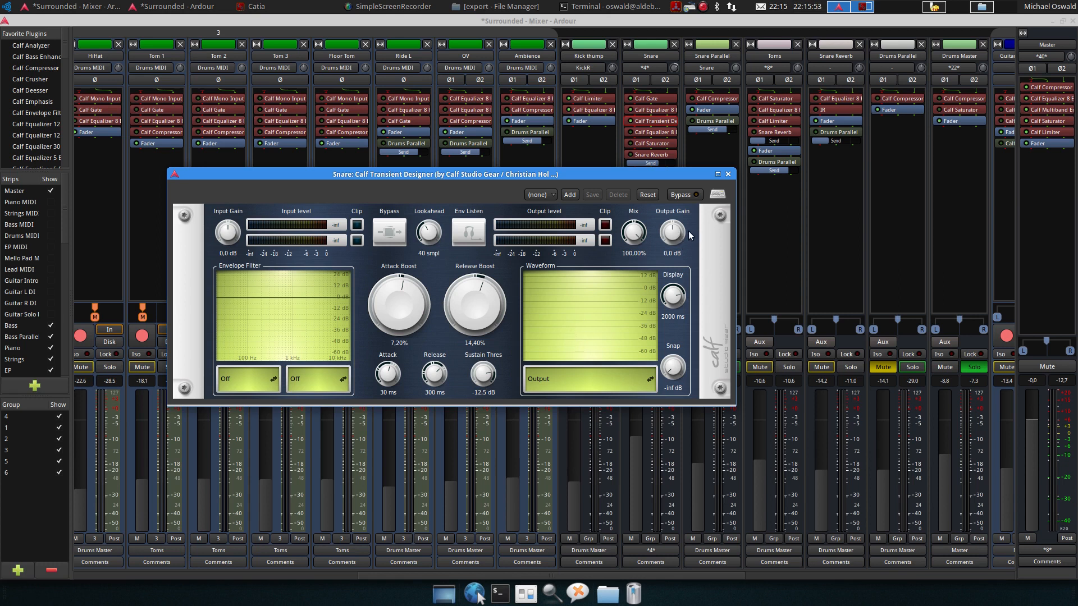
left_click(727, 175)
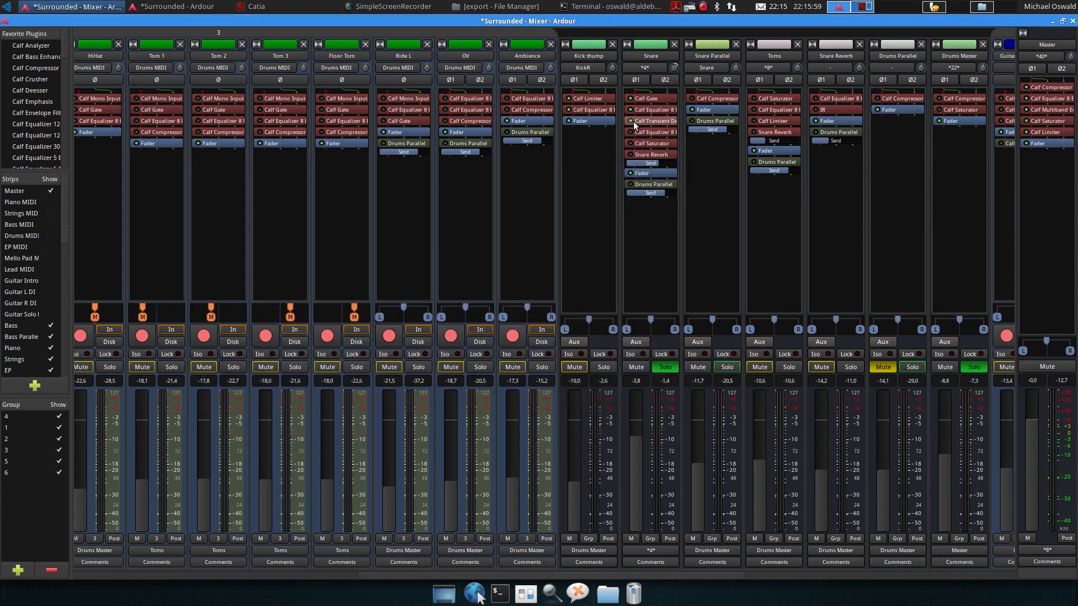
Resume playback and compare Snare's second Calf Equalizer 8 Band by toggling its bypass on and off, then close it
key("space")
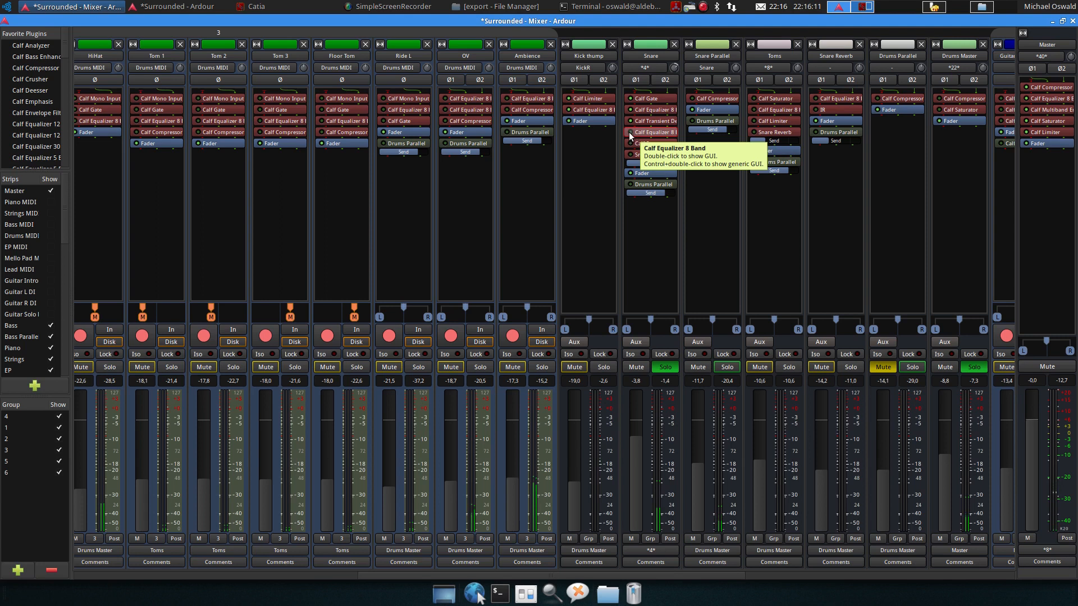
double_click(645, 135)
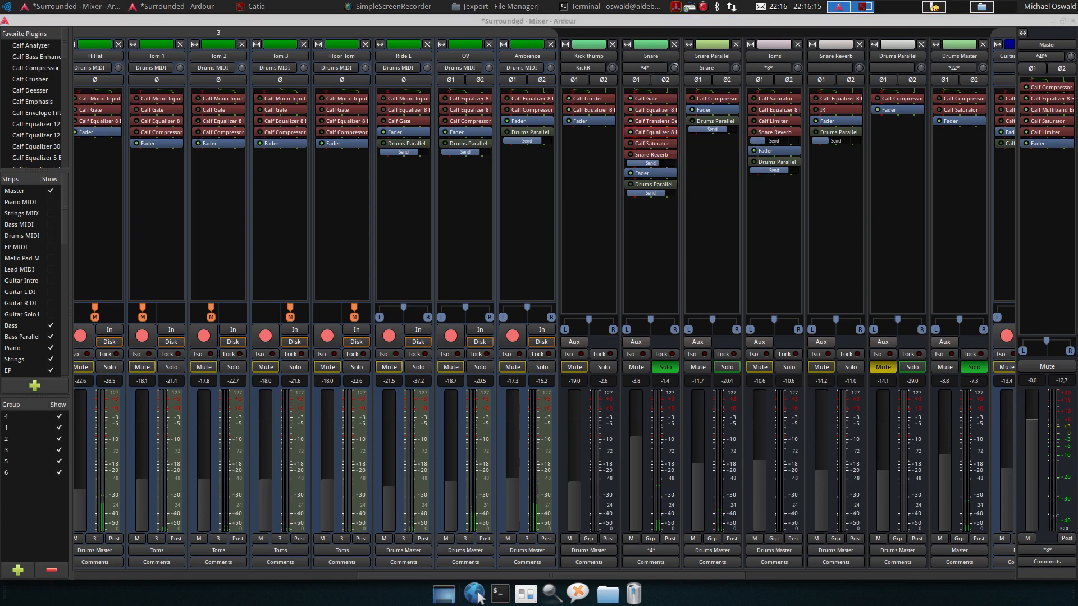
left_click_drag(960, 41, 488, 66)
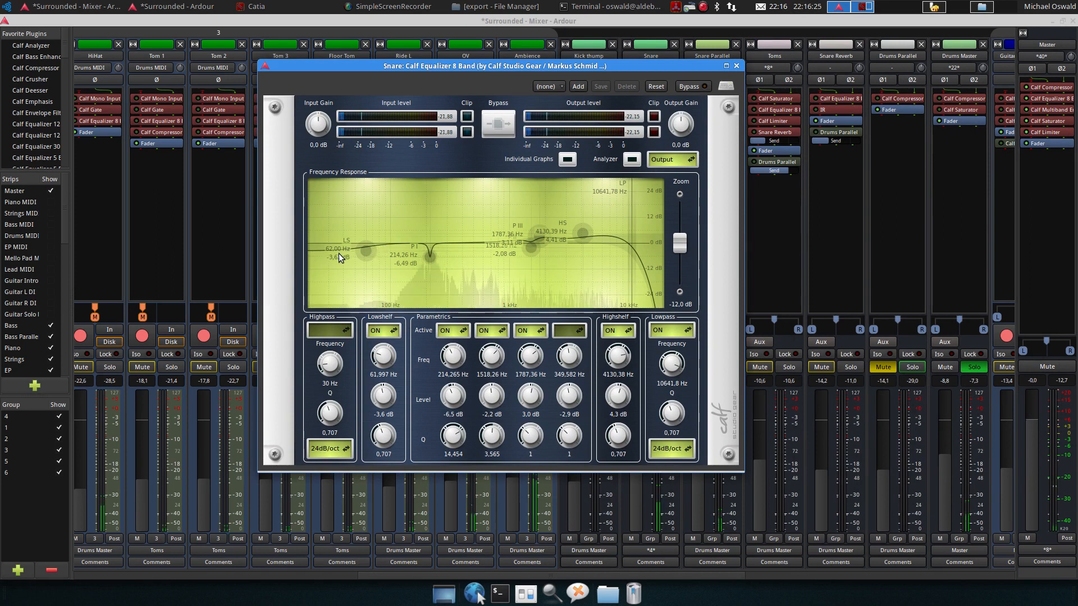
mouse_move(429, 259)
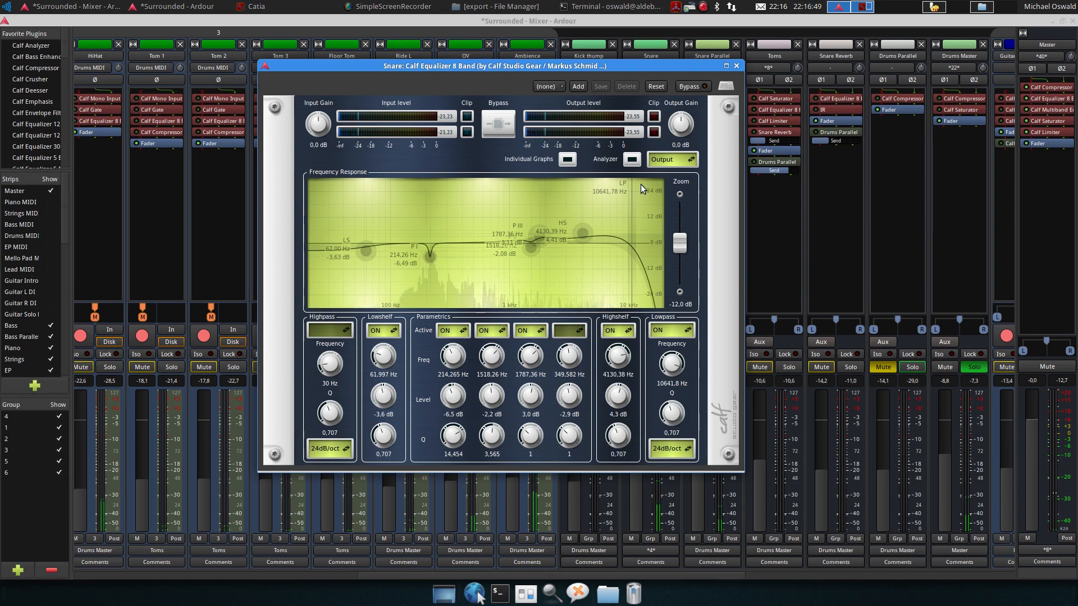
left_click(685, 89)
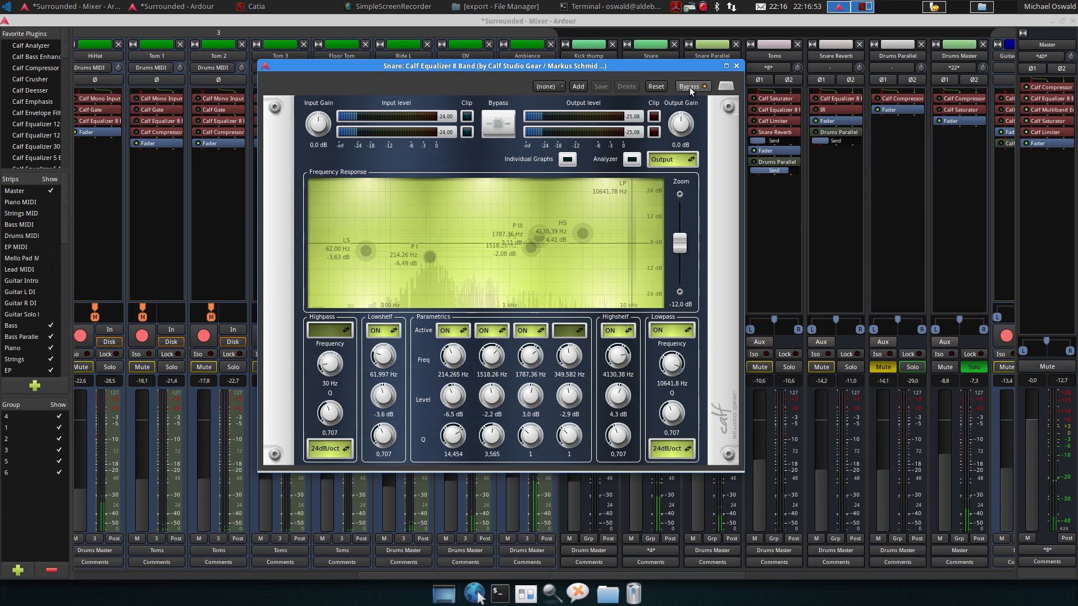
left_click(691, 89)
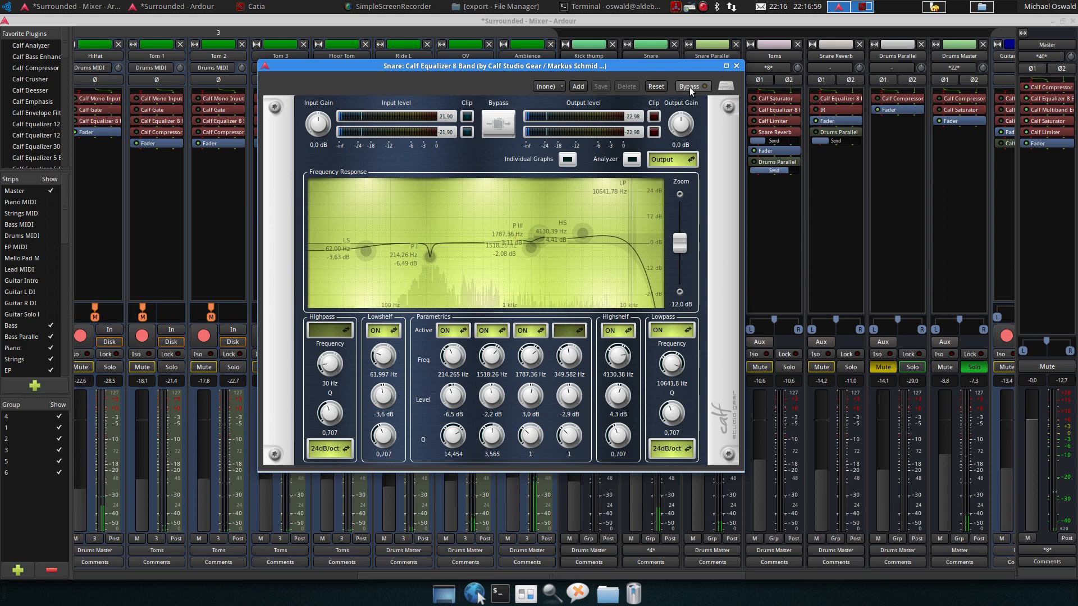
left_click(736, 67)
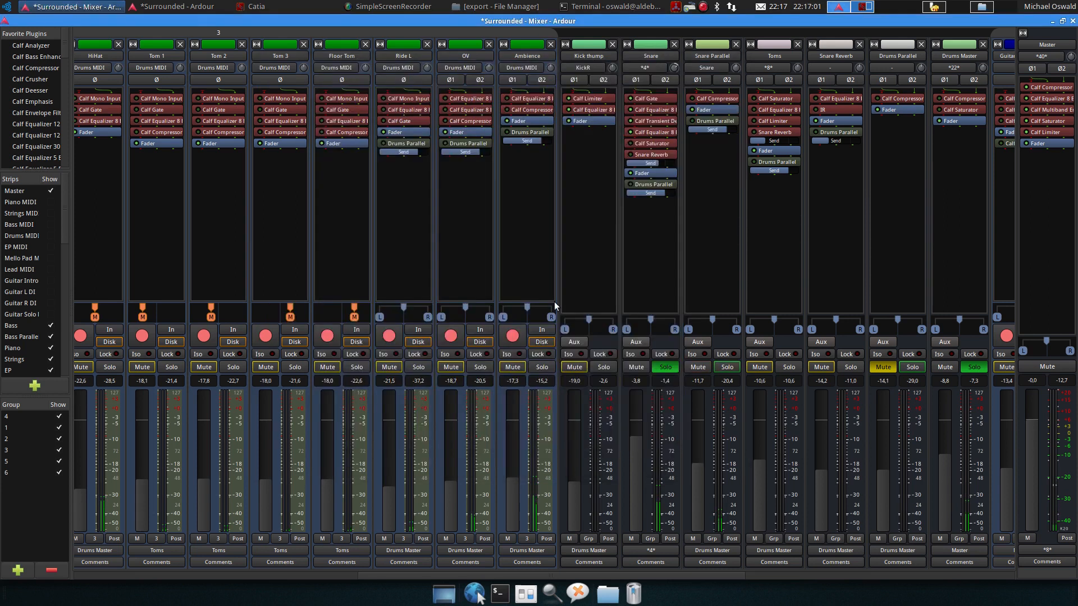
Open Snare's Calf Saturator, toggle its bypass, and close it
double_click(639, 143)
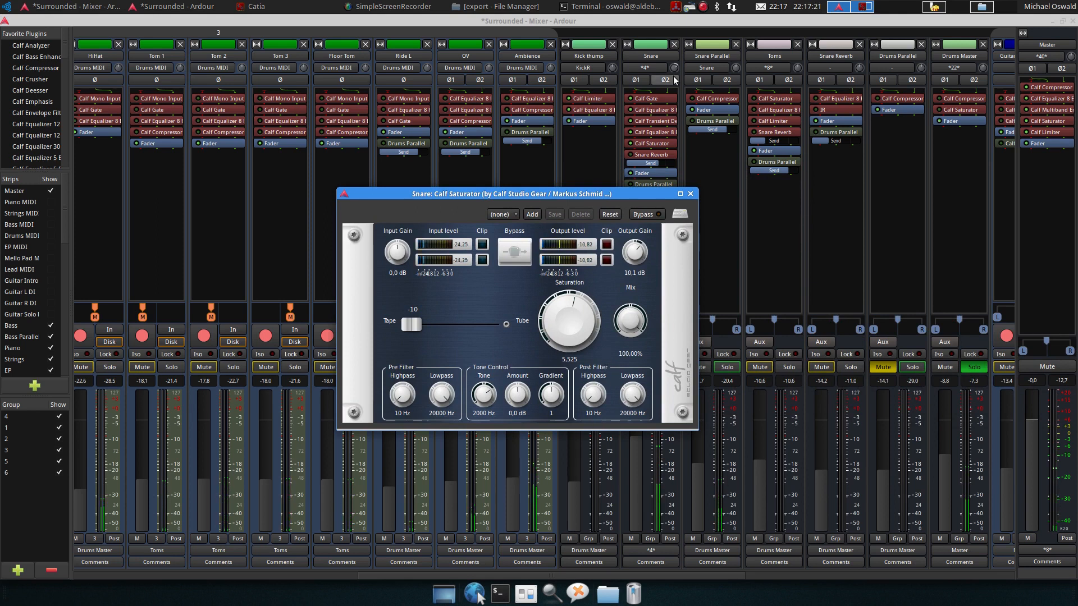
mouse_move(676, 67)
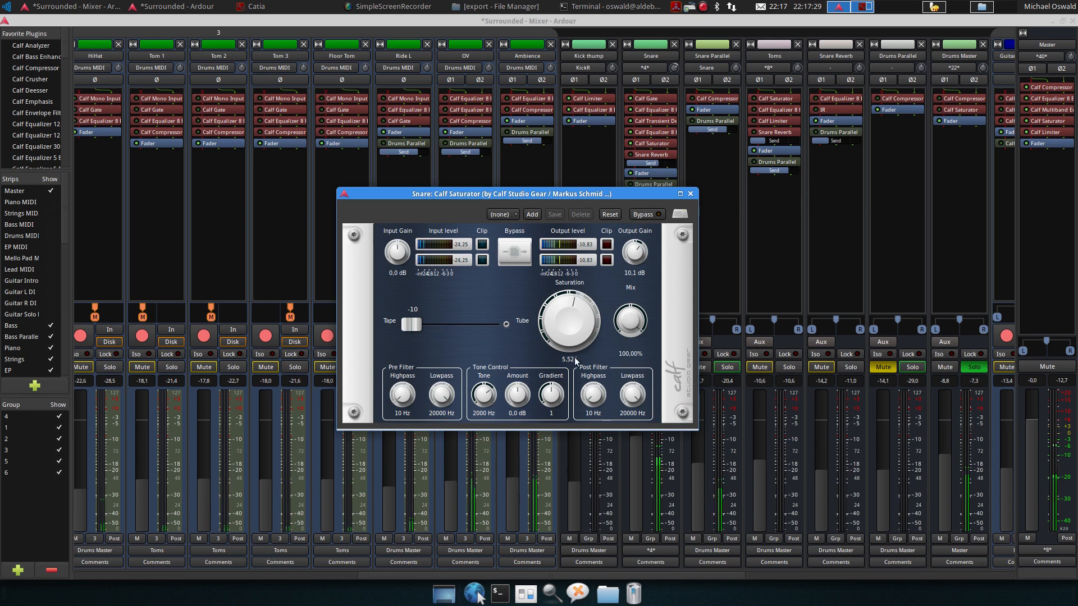
left_click(658, 215)
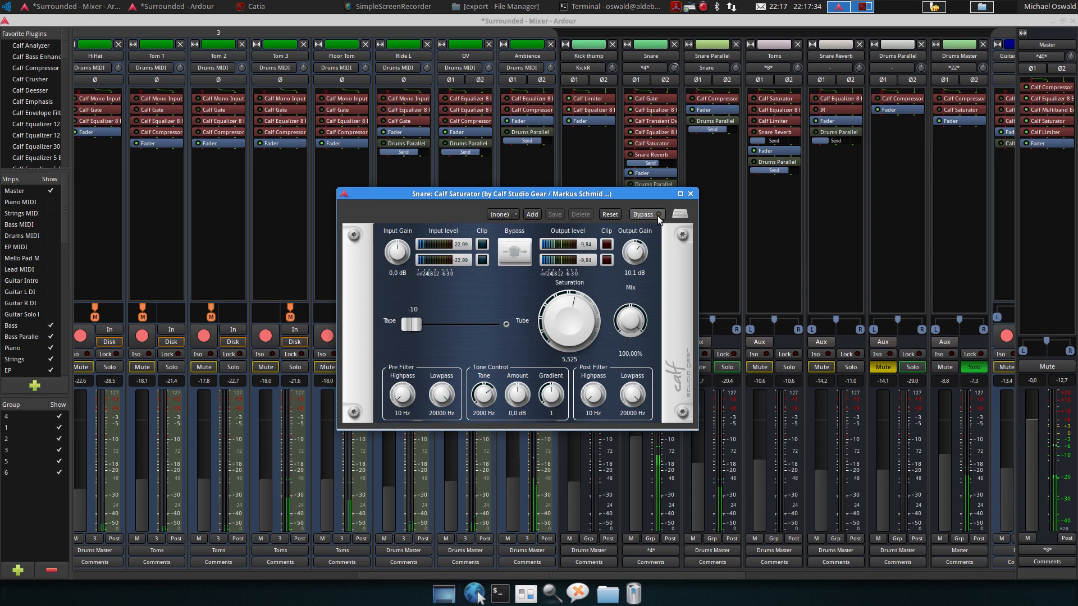
left_click(690, 195)
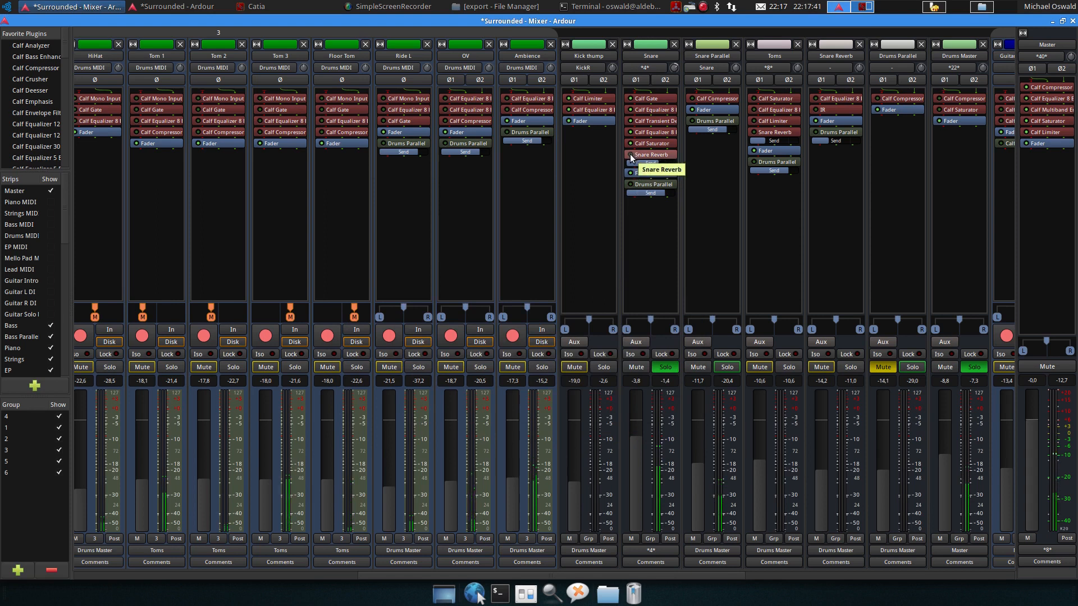
Enable the Snare Reverb bus's Calf Equalizer 8 Band by turning off its bypass, then close it
double_click(831, 99)
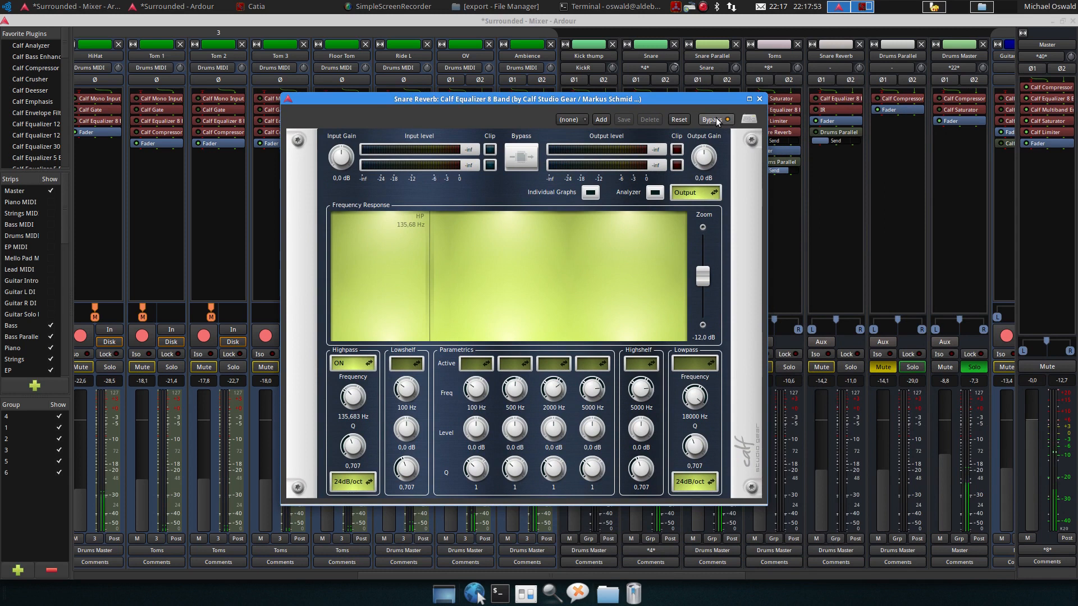
left_click(712, 120)
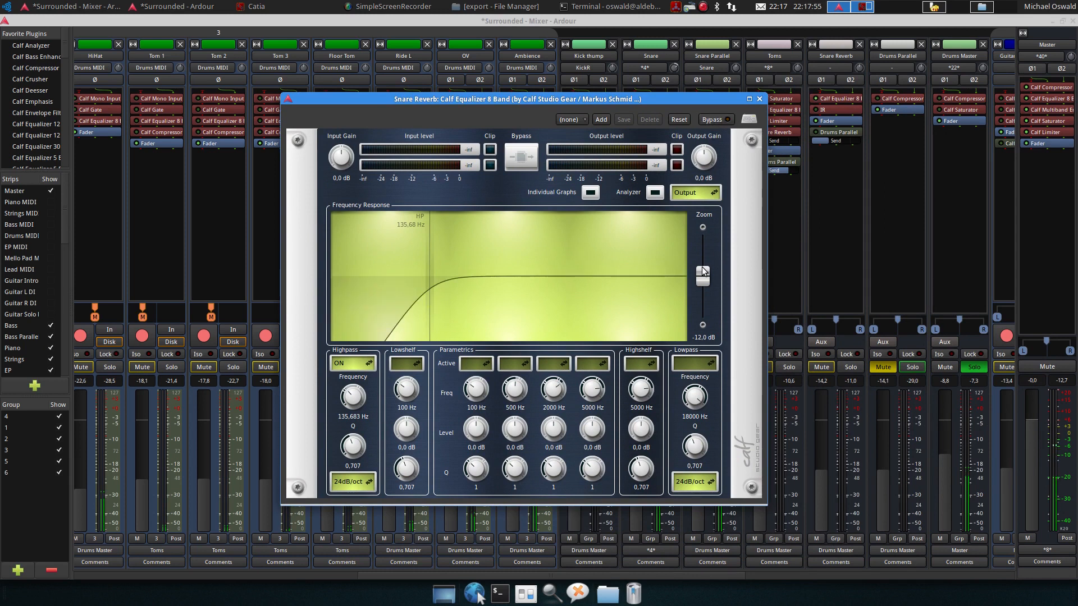
left_click(761, 100)
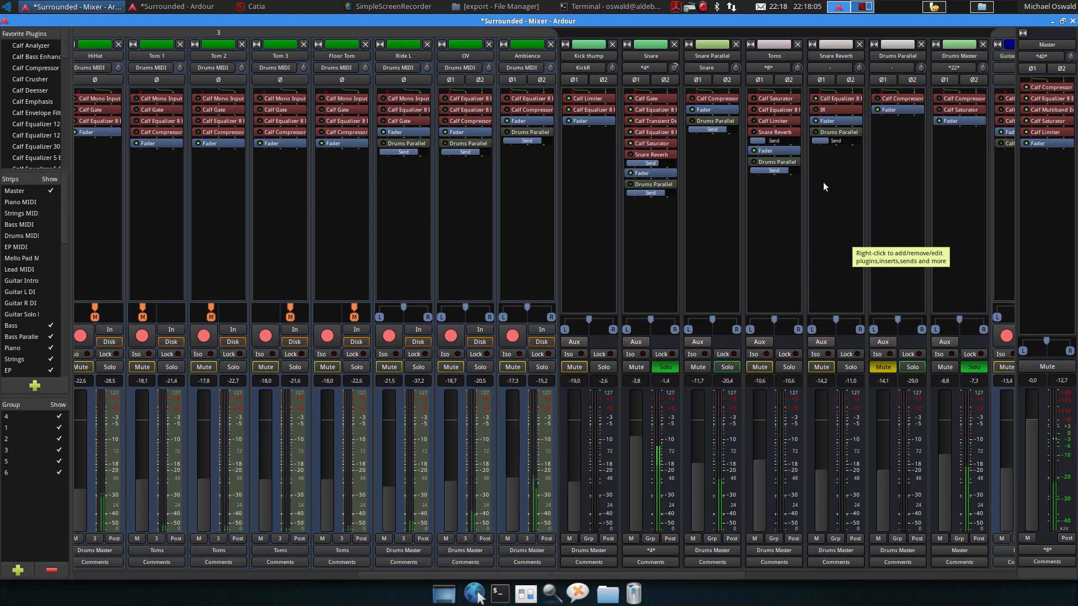
Open the Snare Reverb bus's IR convolution reverb, solo the Snare Reverb bus, and close the reverb window
double_click(834, 109)
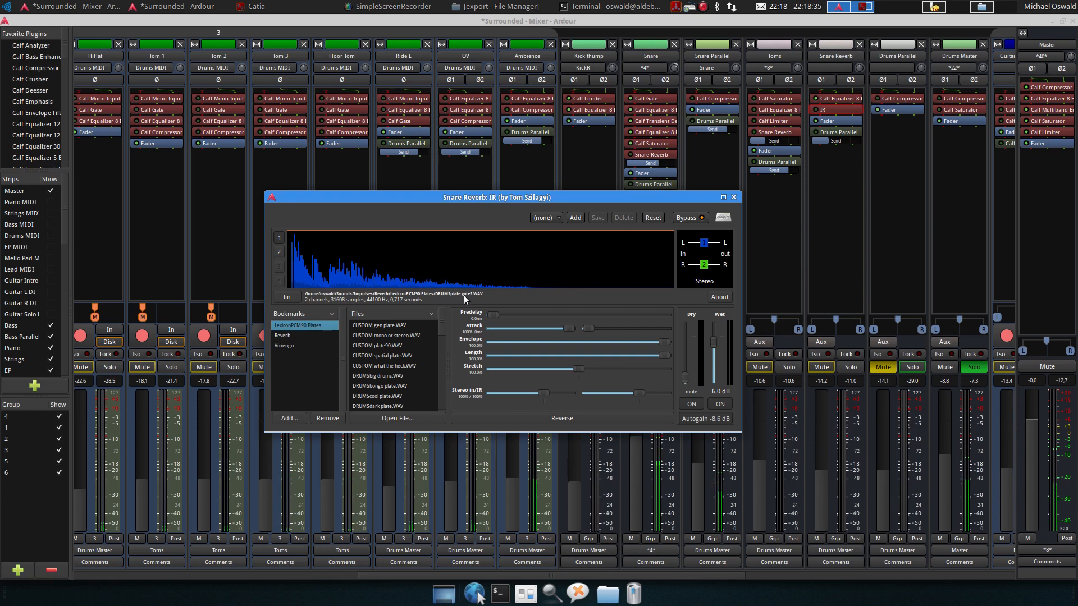
left_click(816, 111)
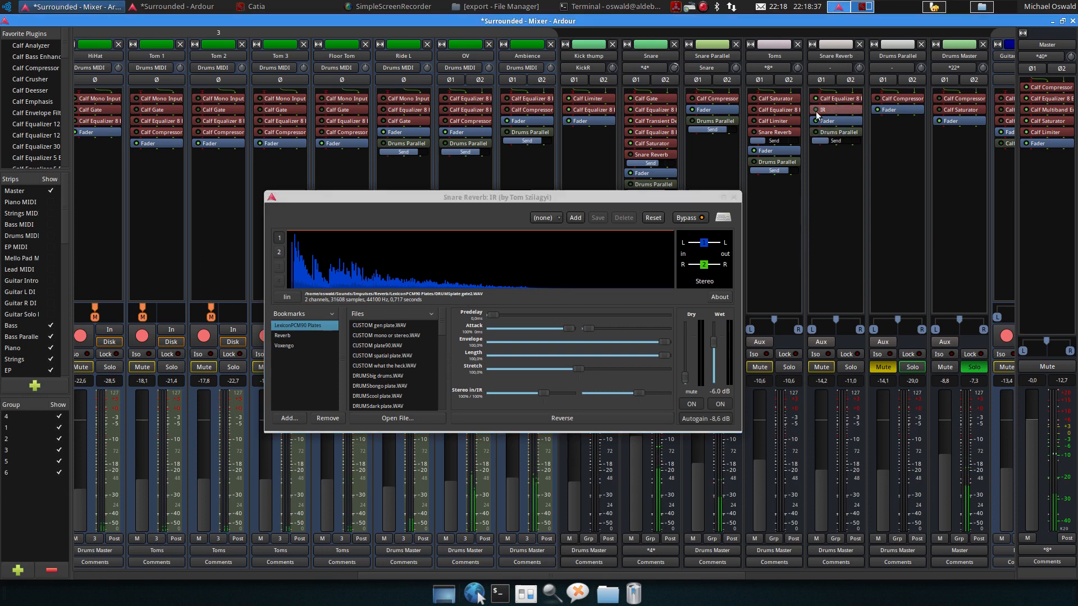
left_click(846, 367)
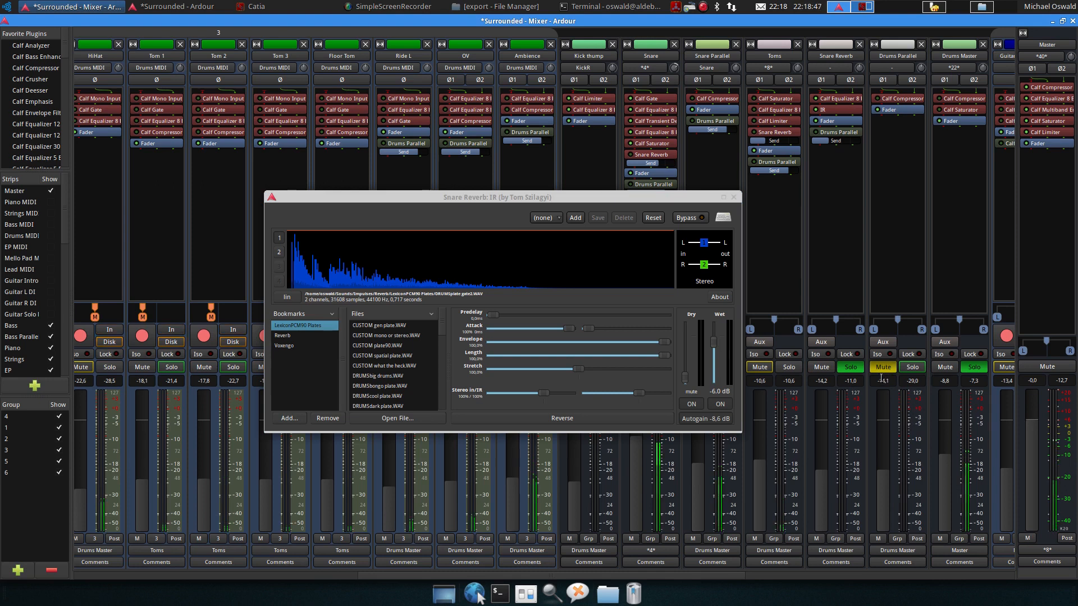
left_click_drag(571, 201, 413, 176)
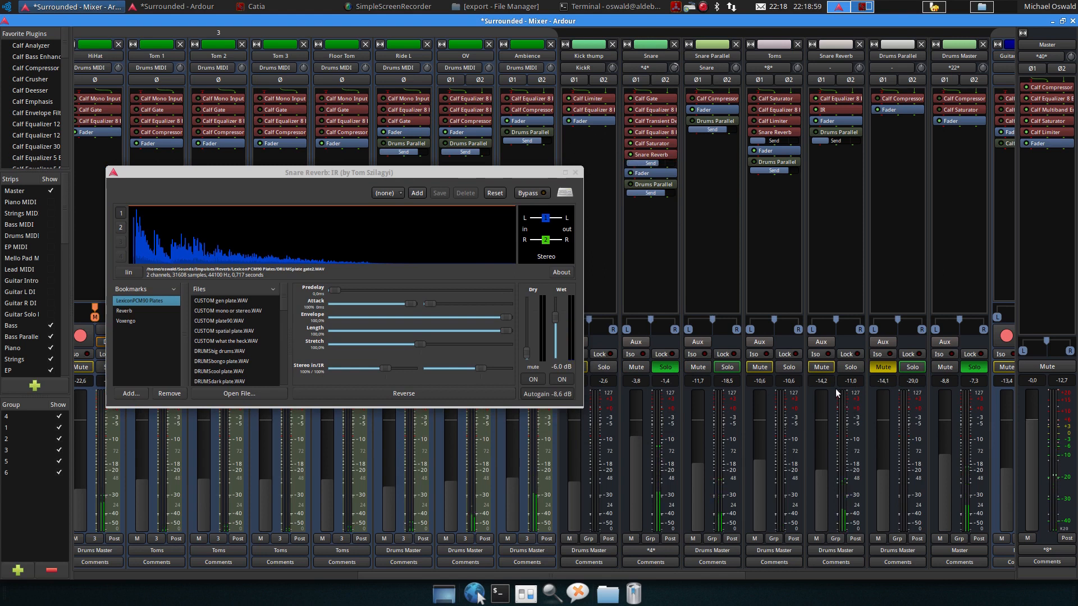
left_click(851, 367)
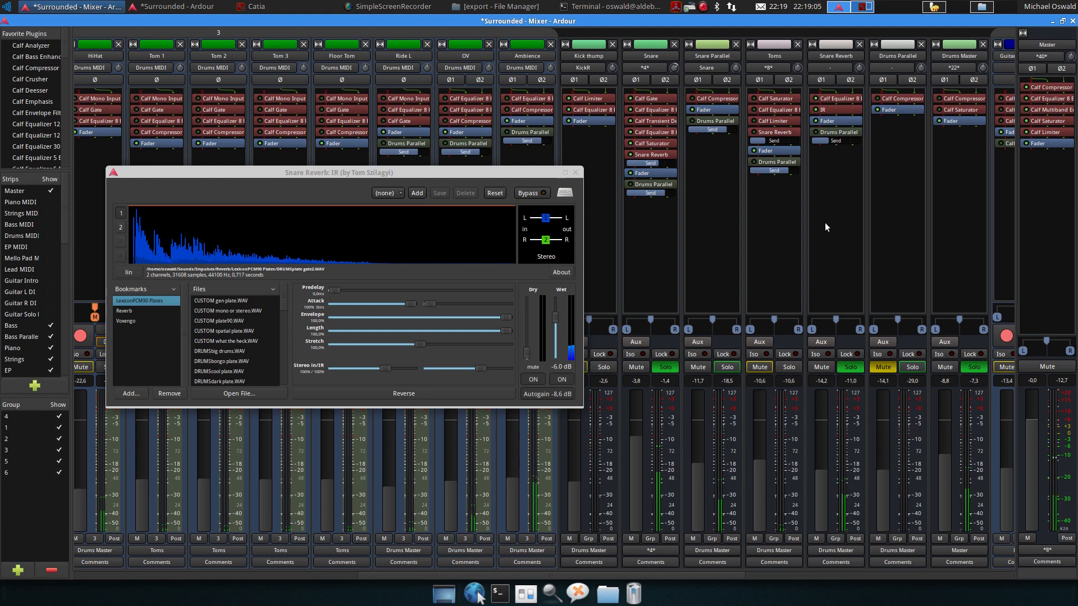
left_click(575, 173)
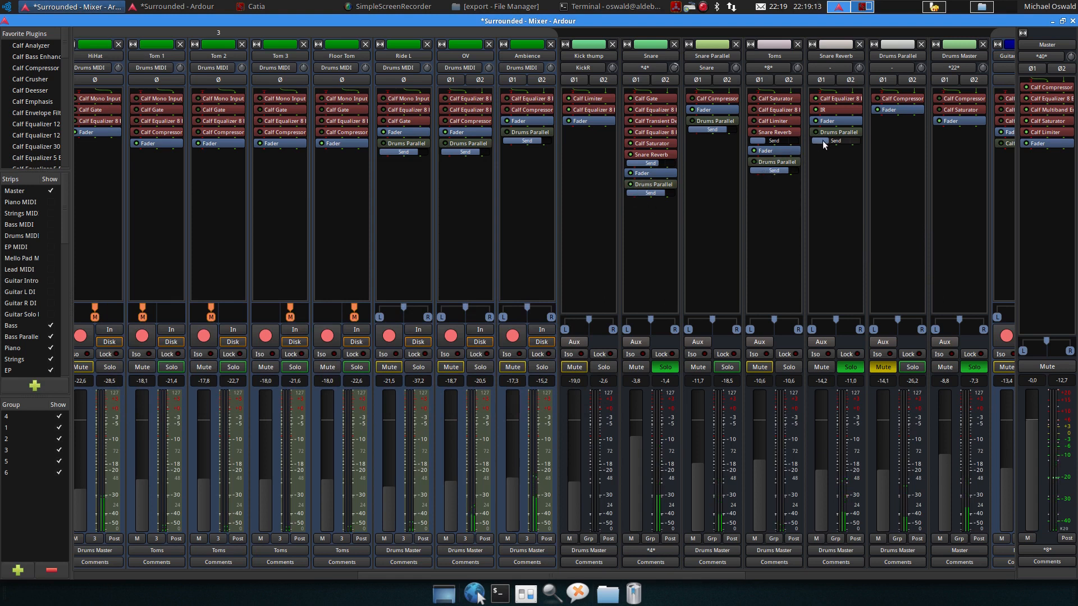
mouse_move(826, 142)
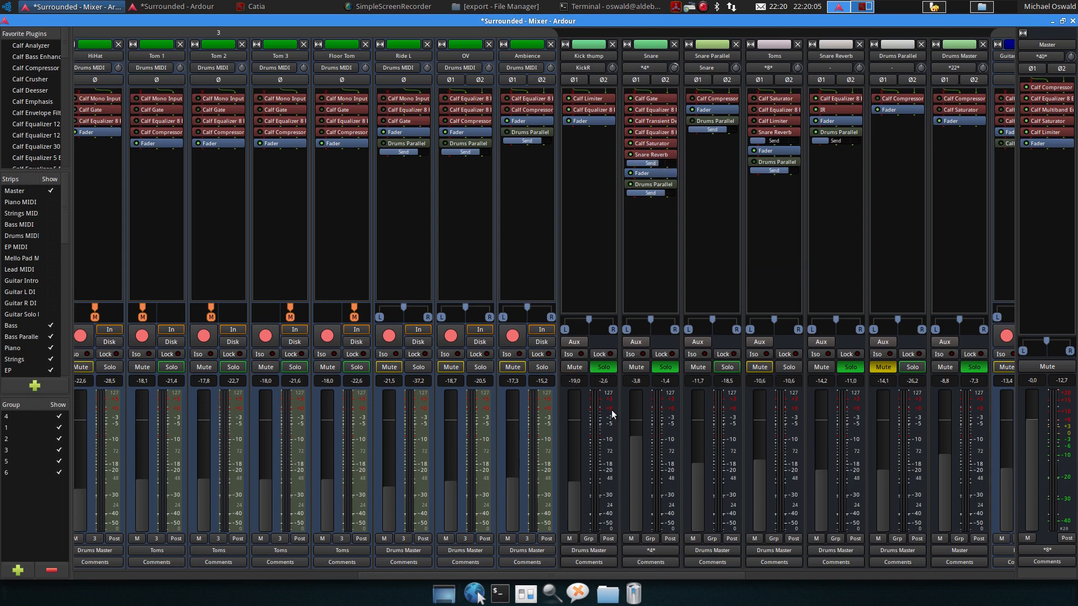
Solo the KickR track in the mixer
left_click_drag(658, 575, 469, 590)
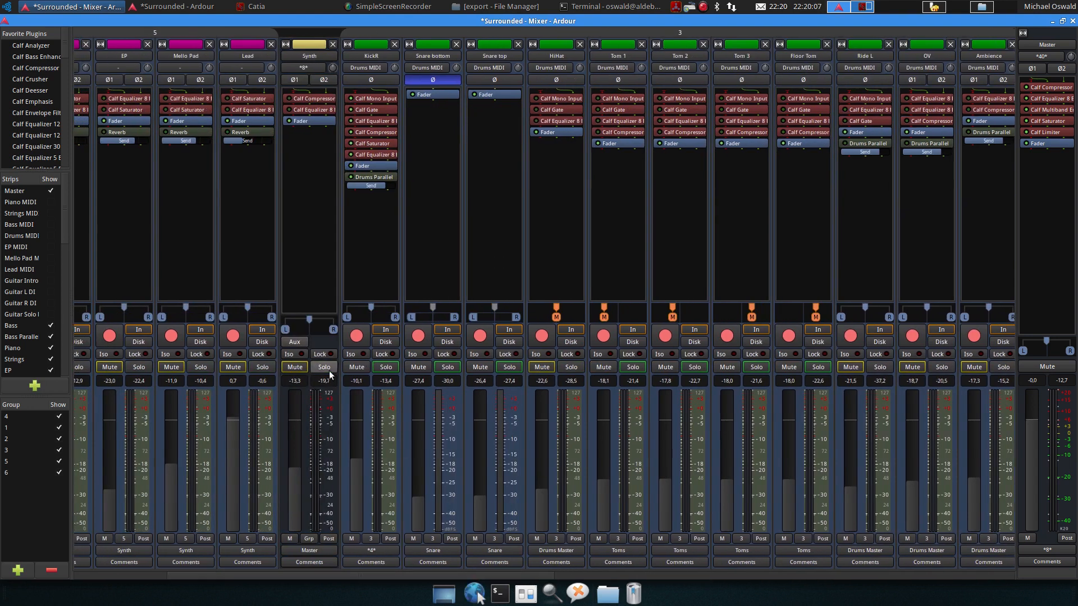
left_click(386, 367)
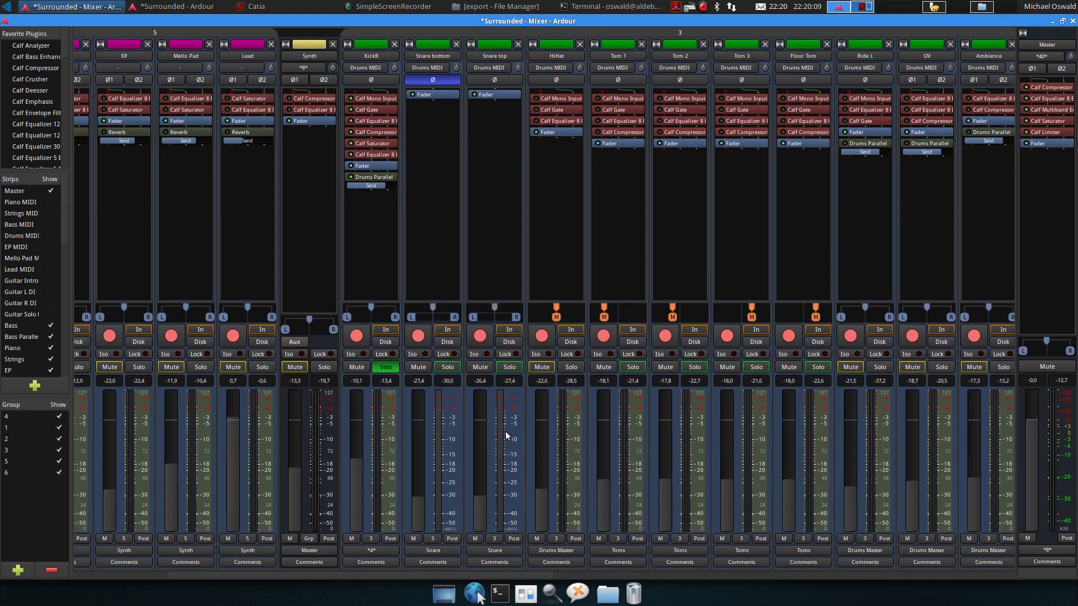
Open HiHat's Calf Equalizer 8 Band to examine its curve, then close it
left_click_drag(517, 572, 778, 573)
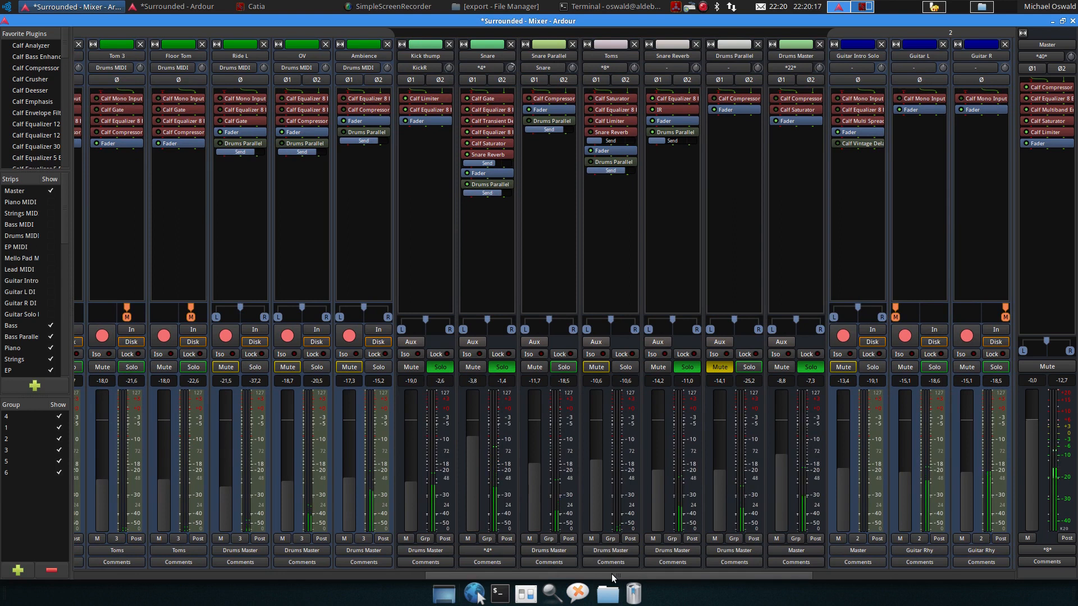
left_click_drag(612, 574, 448, 578)
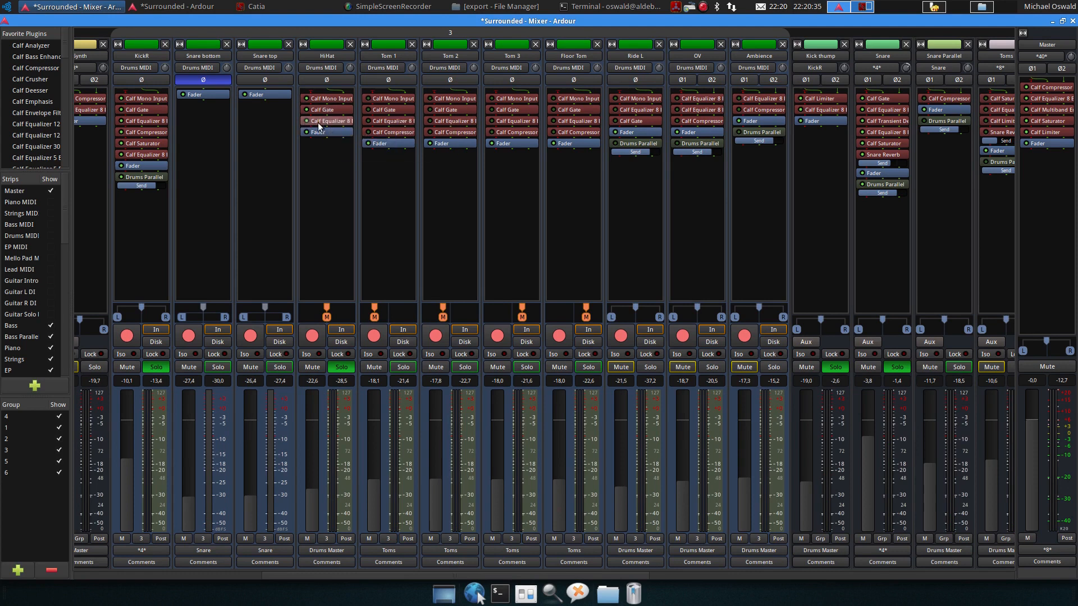
double_click(323, 120)
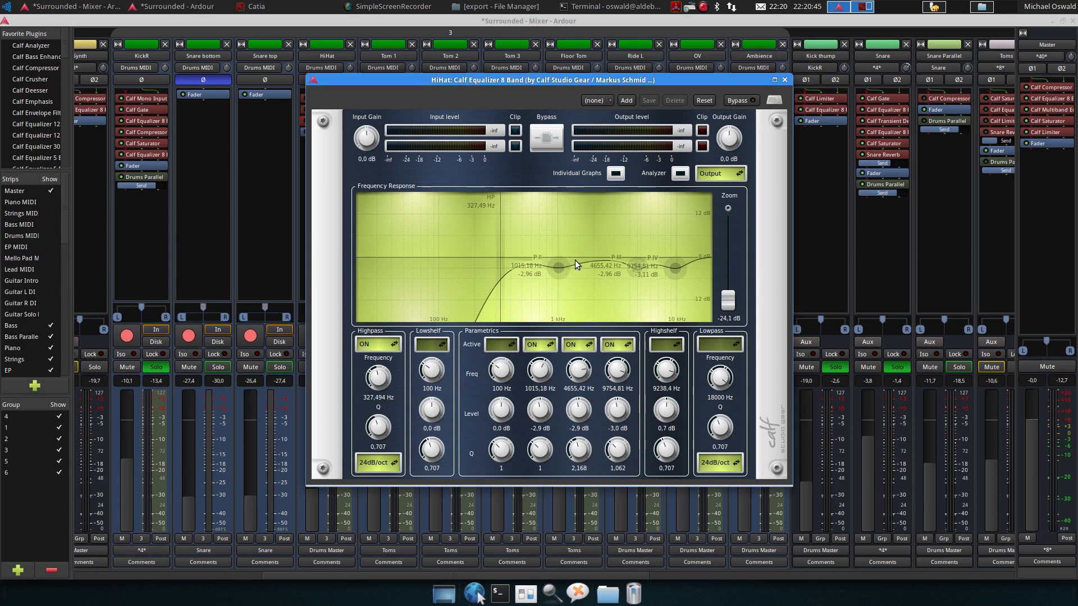
mouse_move(678, 266)
left_click_drag(671, 88, 801, 132)
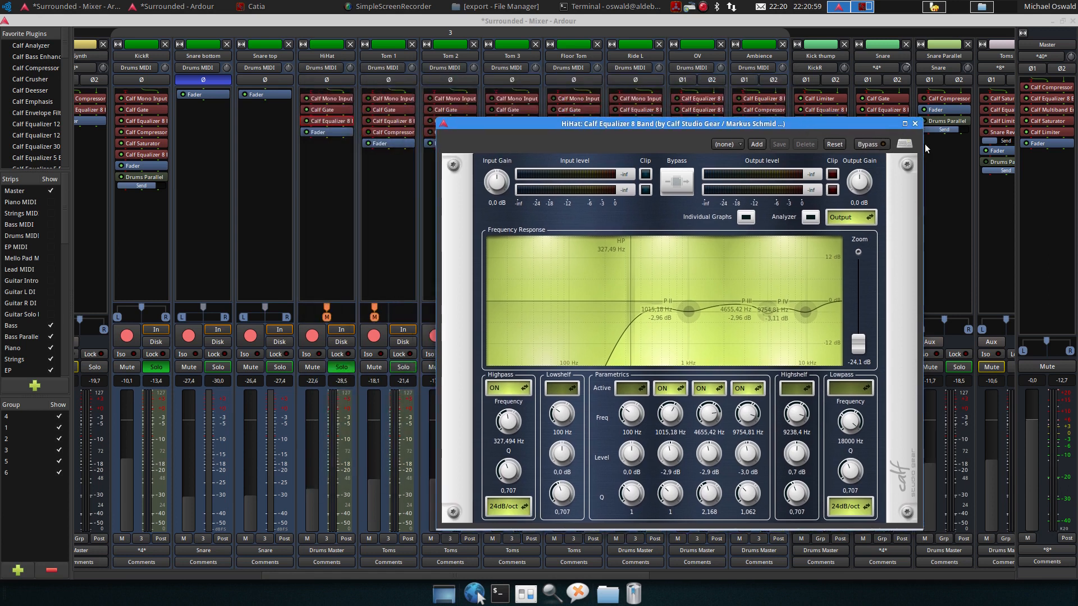
left_click(915, 124)
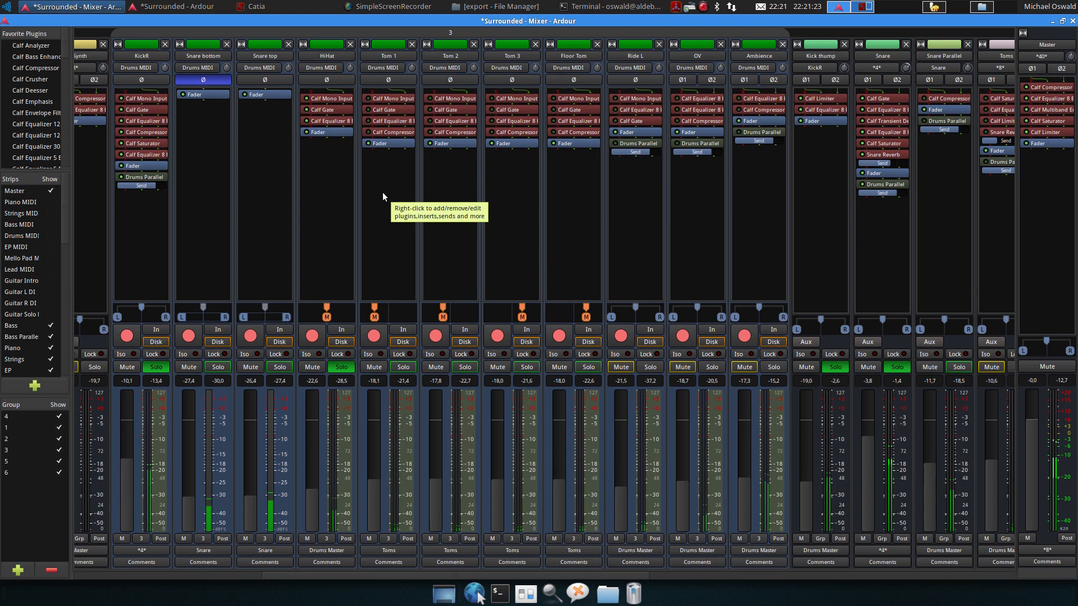
Set a loop range from bar 87 to 88 over the tom fill, start loop playback, and return to the mixer
key("space")
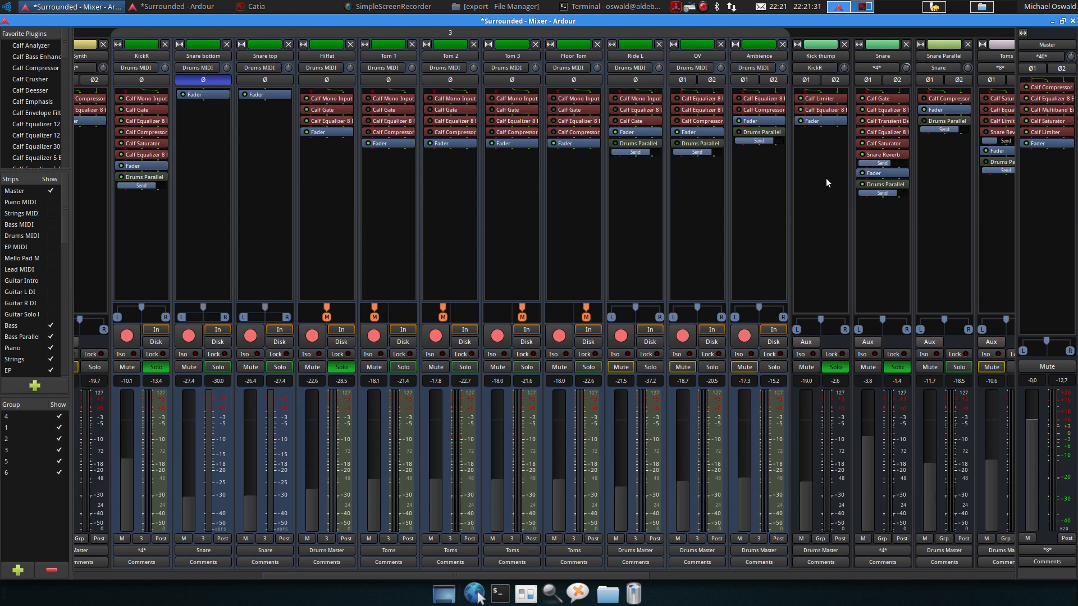
left_click_drag(614, 574, 640, 572)
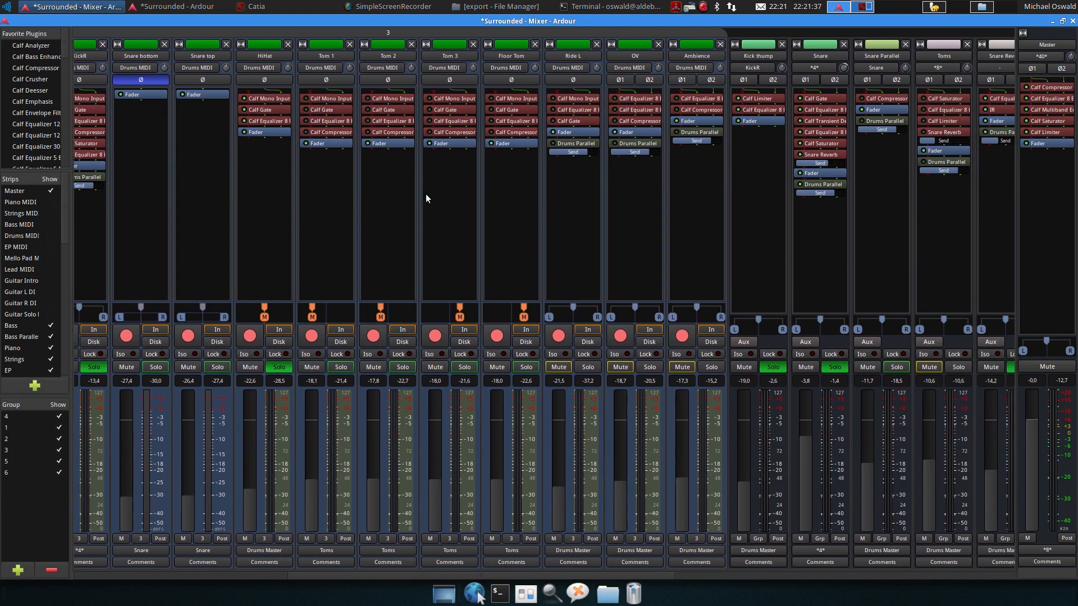
left_click(205, 6)
scroll(642, 288, "up", 4)
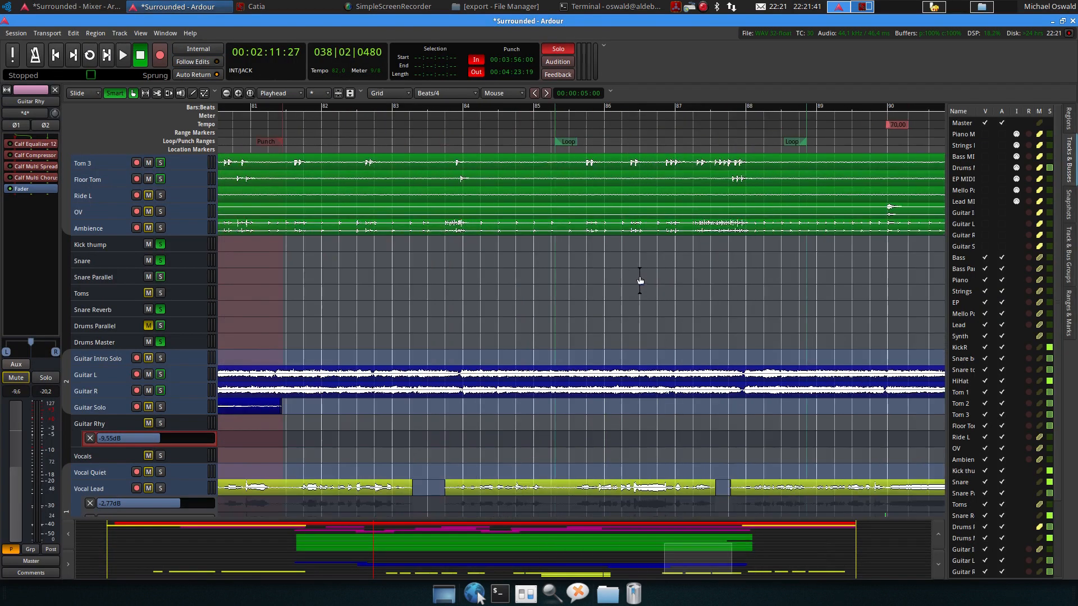
scroll(639, 275, "up", 4)
scroll(641, 271, "up", 2)
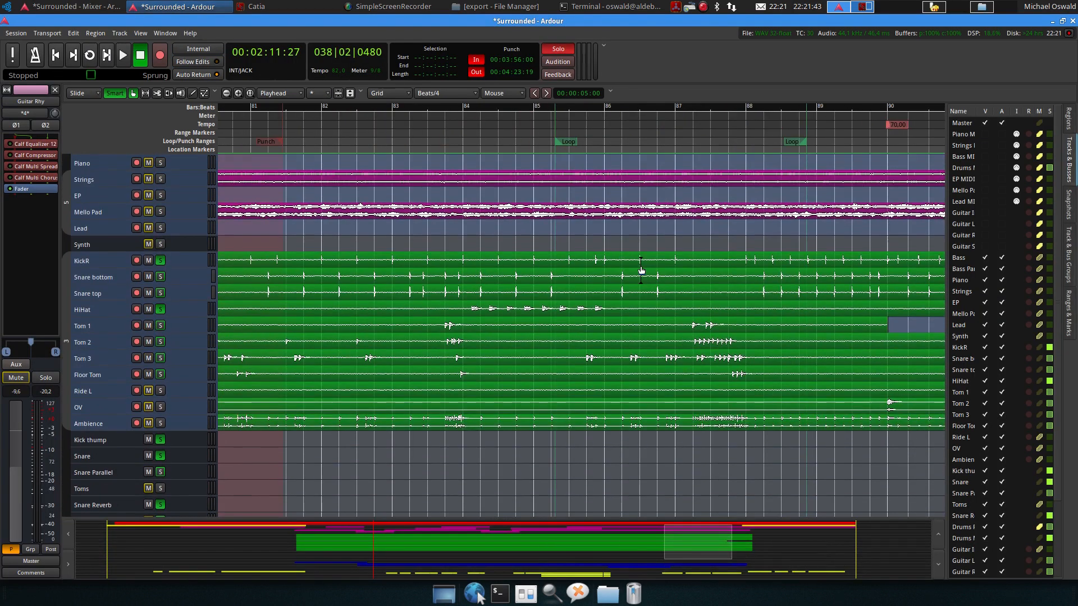
left_click(680, 108)
left_click_drag(688, 323, 753, 382)
key("bracketright")
key("l")
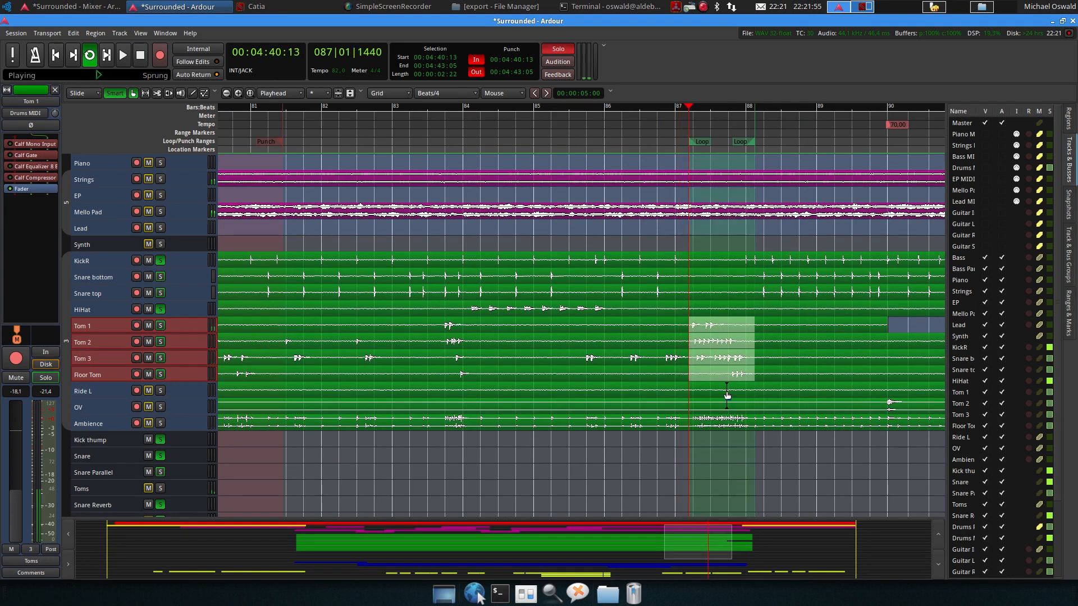
key("alt+m")
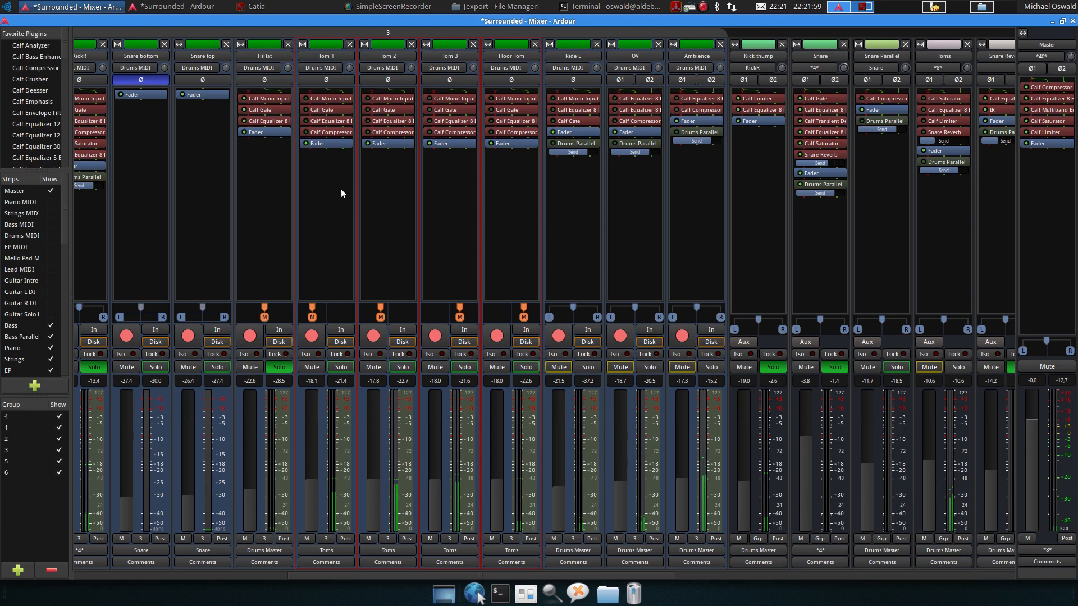
Solo Tom 1, Tom 2, Tom 3 and Floor Tom, and unsolo Kick thump and Snare
left_click(341, 367)
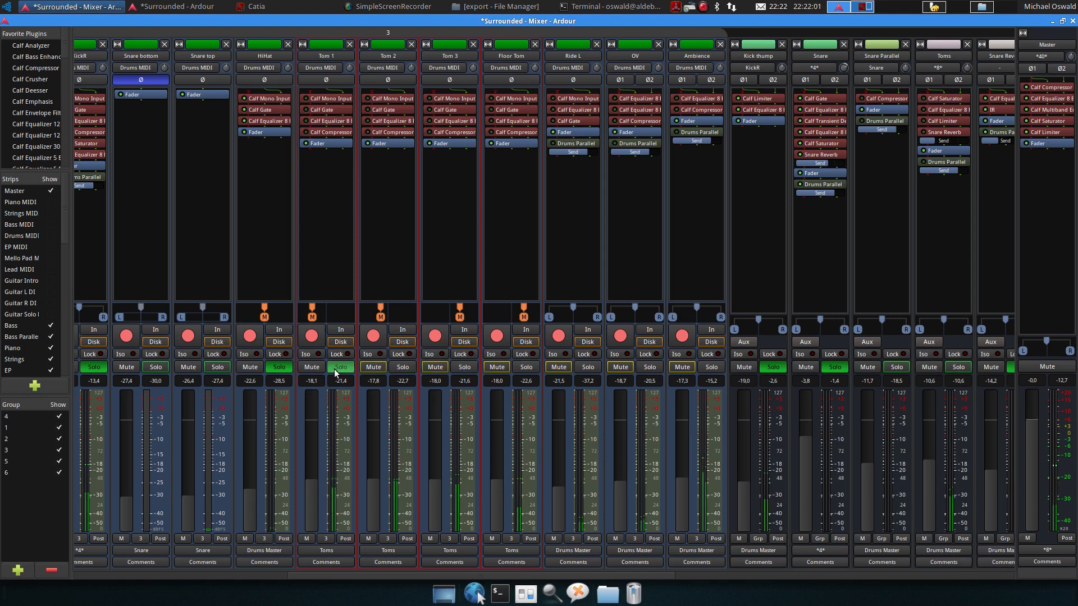
left_click(402, 368)
left_click(464, 367)
left_click(526, 367)
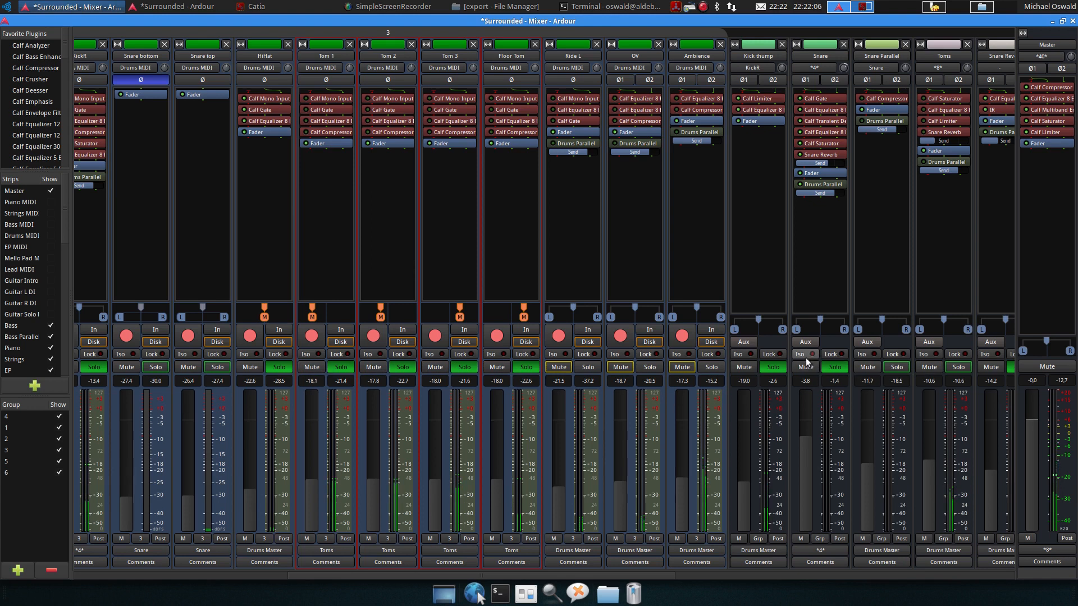
left_click(773, 367)
left_click(835, 367)
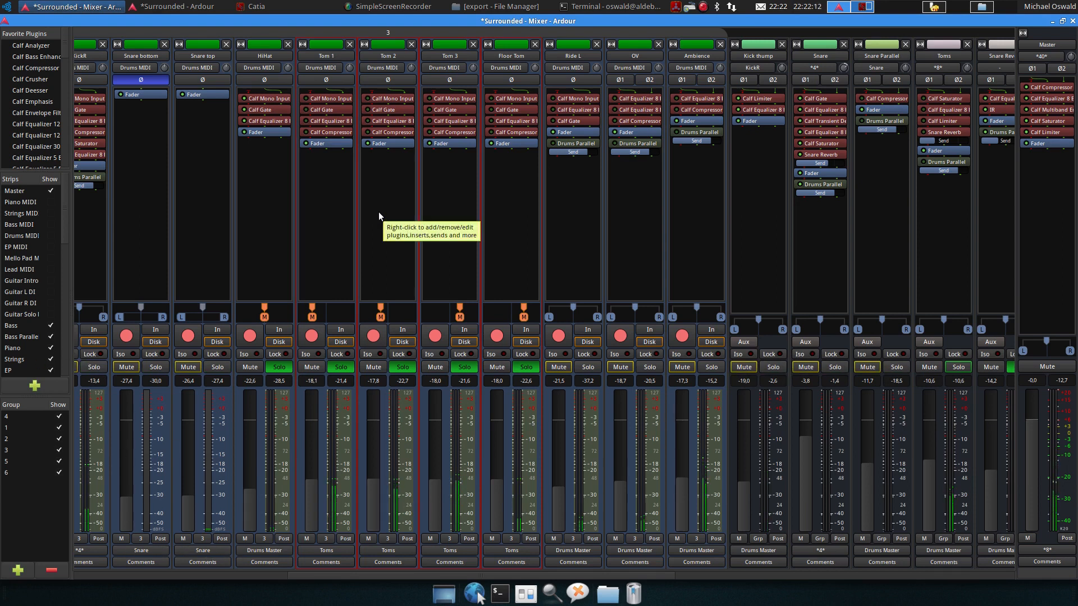
Open Tom 1's Calf Equalizer 8 Band and unsolo the other toms so Tom 1 plays alone
key("space")
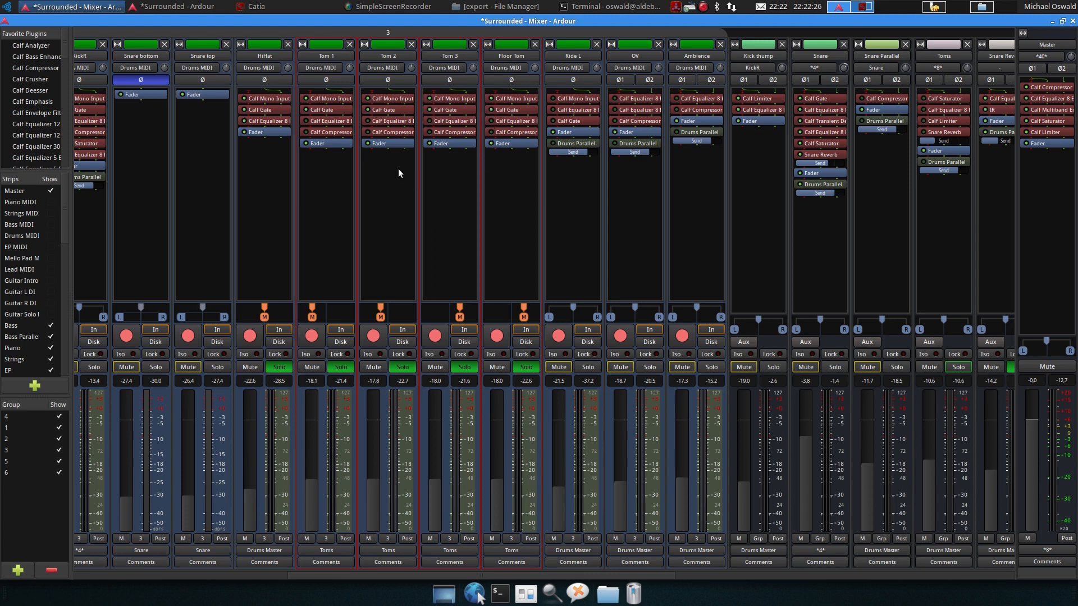
key("space")
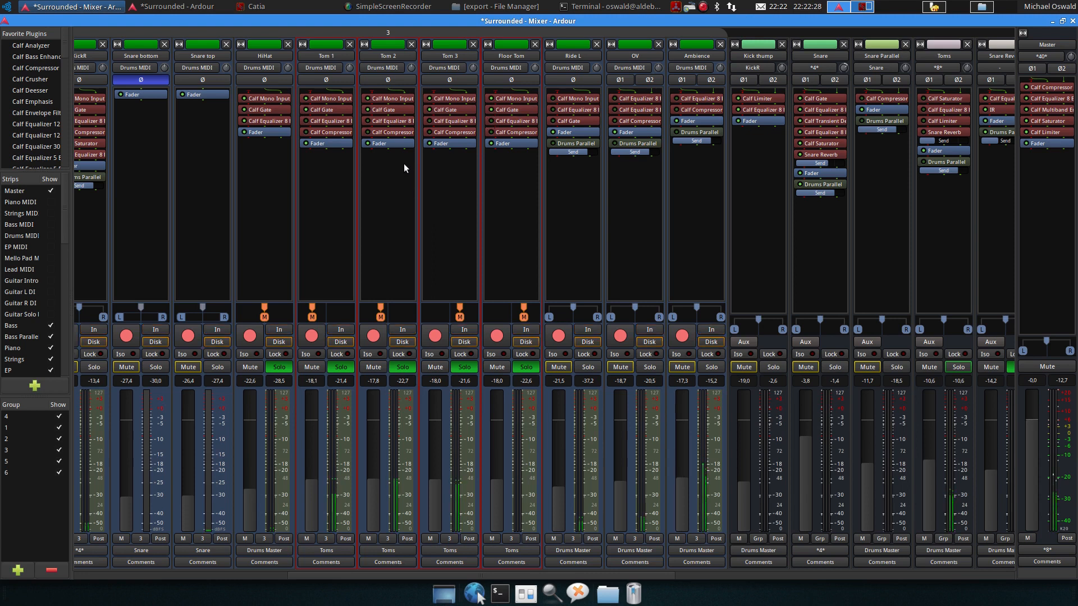
key("space")
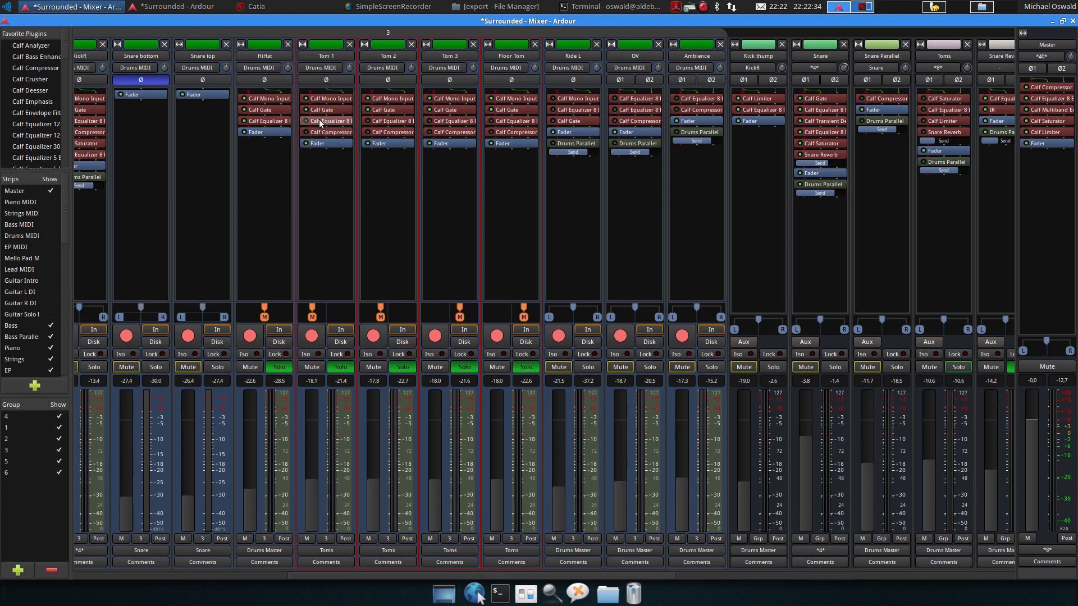
double_click(337, 123)
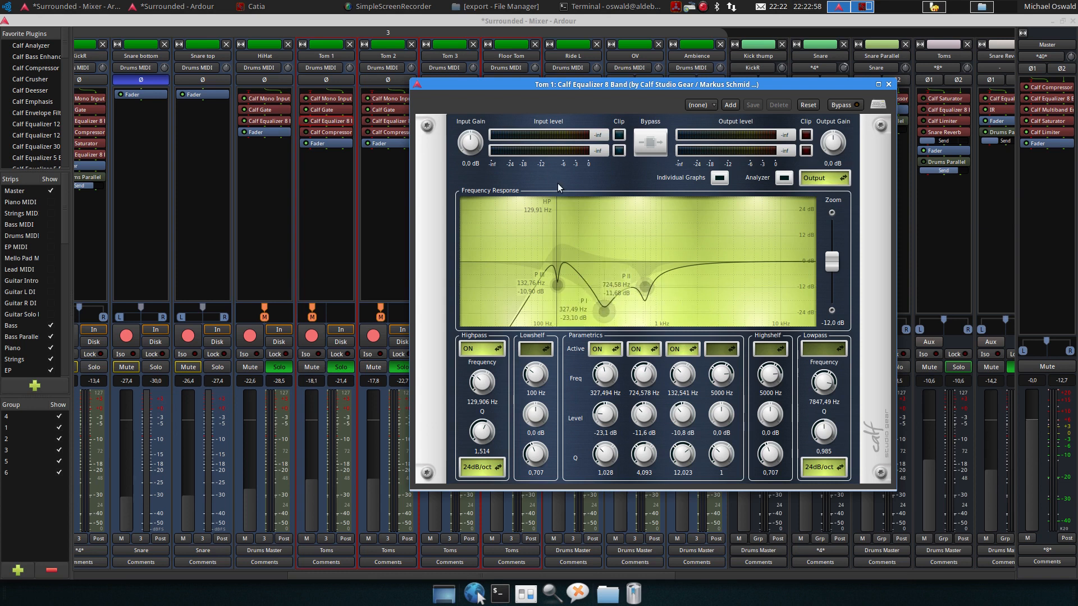
left_click_drag(552, 85, 742, 91)
left_click(429, 373)
left_click(465, 367)
left_click(526, 367)
key("space")
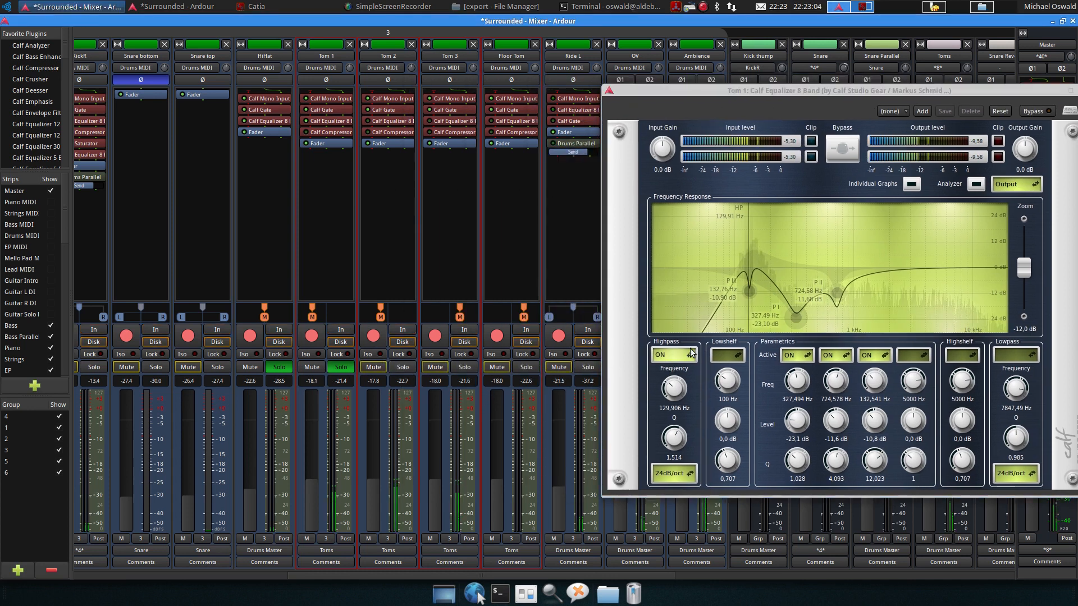
Compare Tom 1's Calf Equalizer 8 Band by toggling its bypass on and off during playback, then close it
left_click_drag(849, 91, 709, 96)
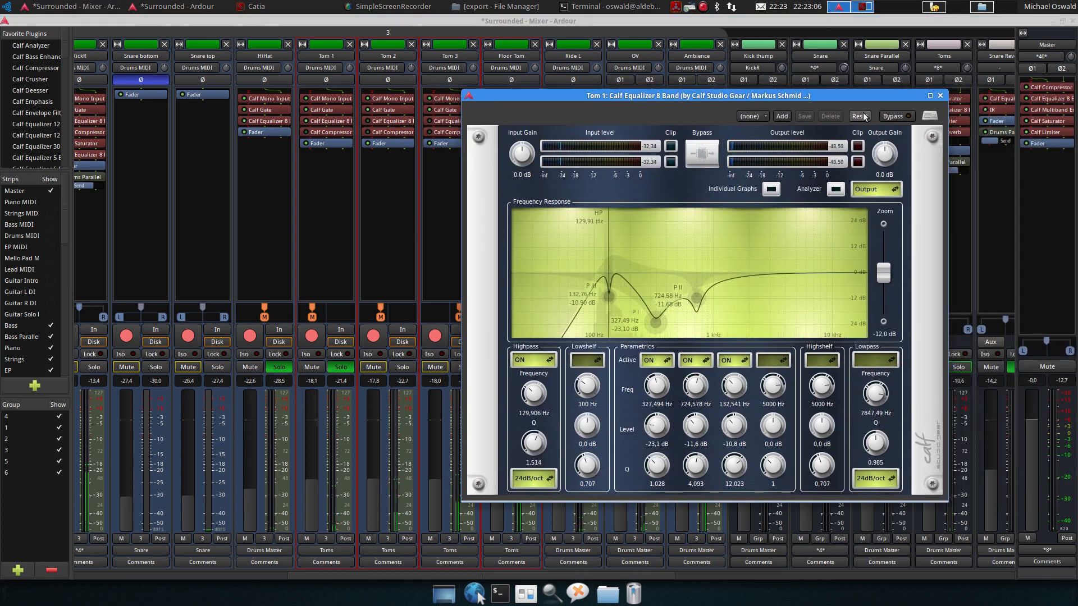
left_click(906, 118)
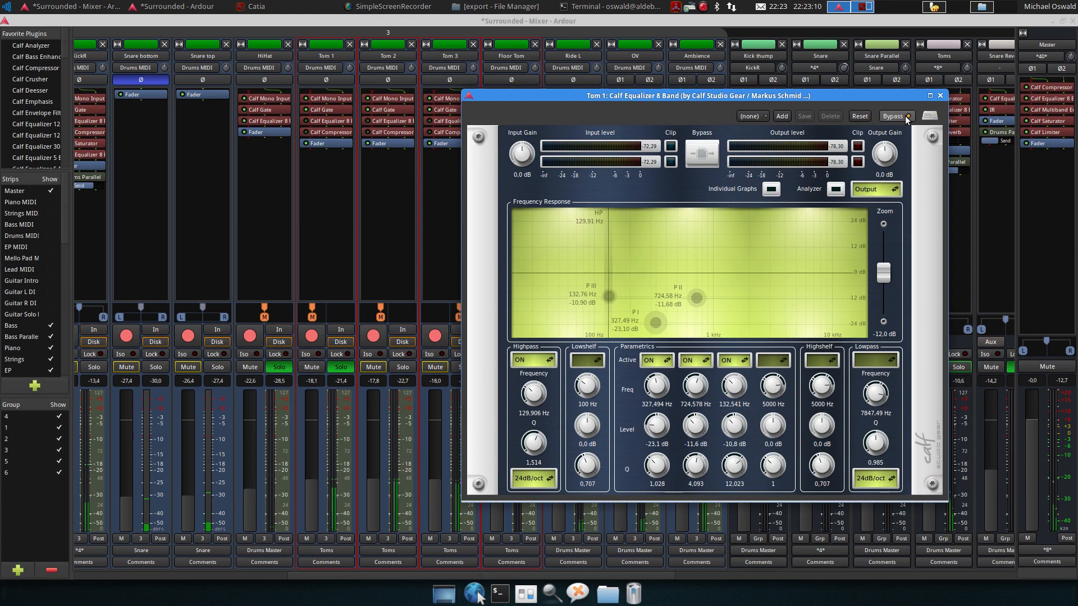
key("space")
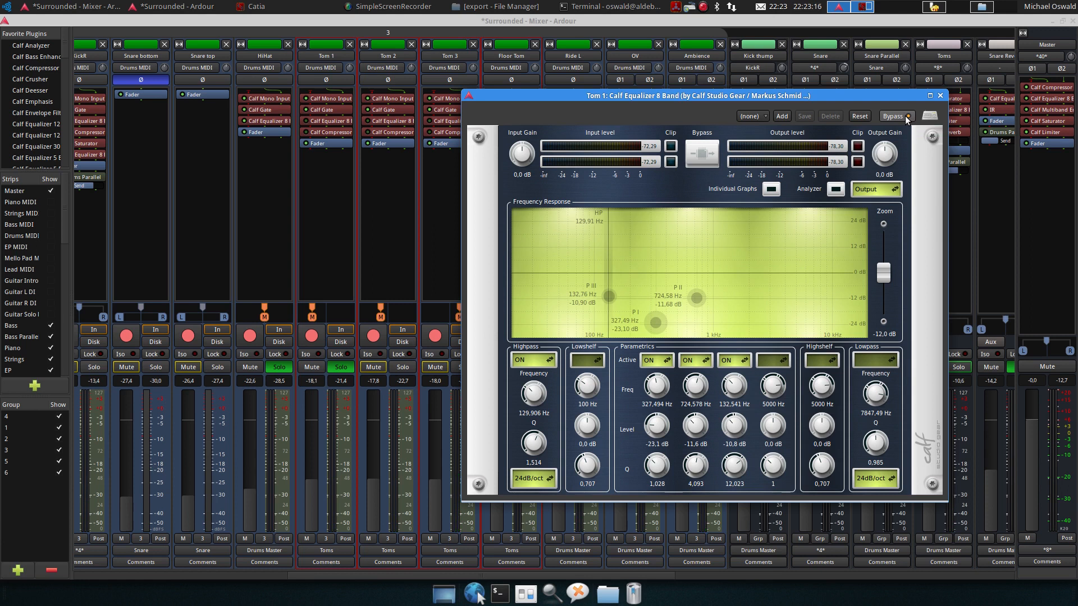
left_click(906, 117)
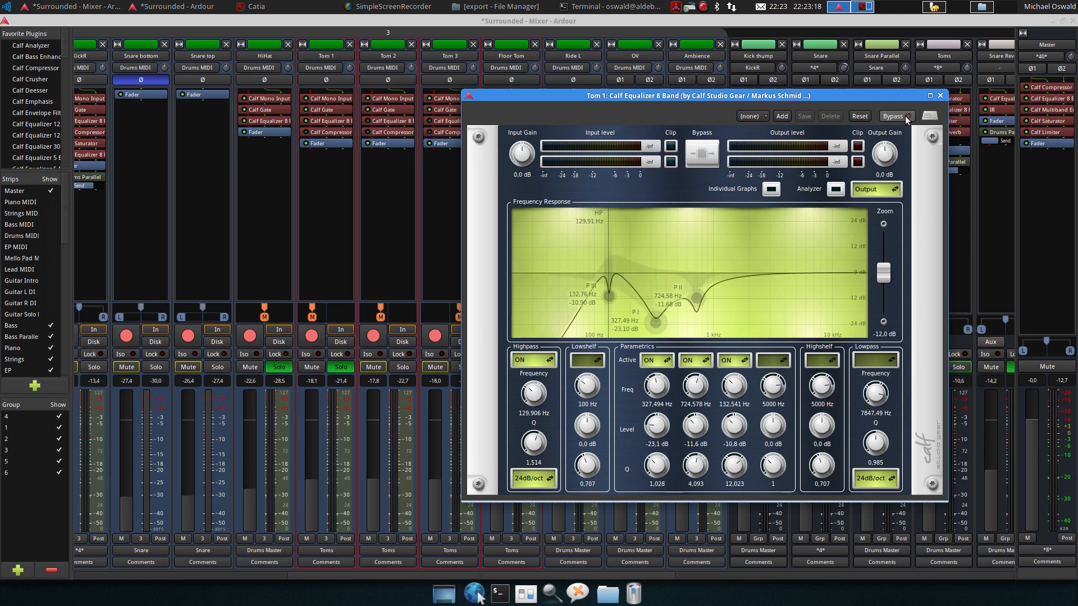
key("space")
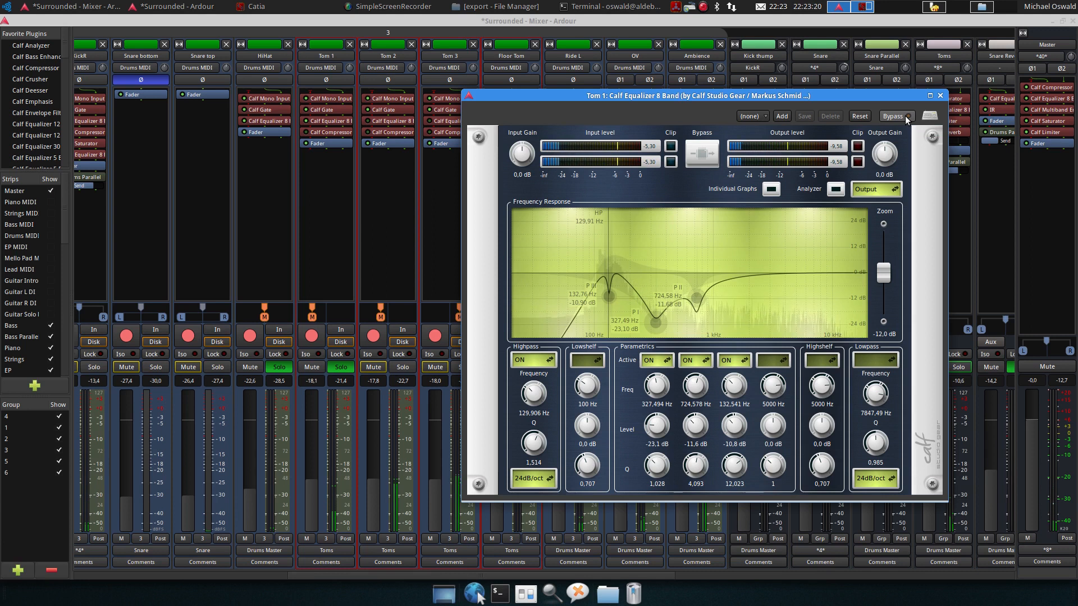
left_click(908, 117)
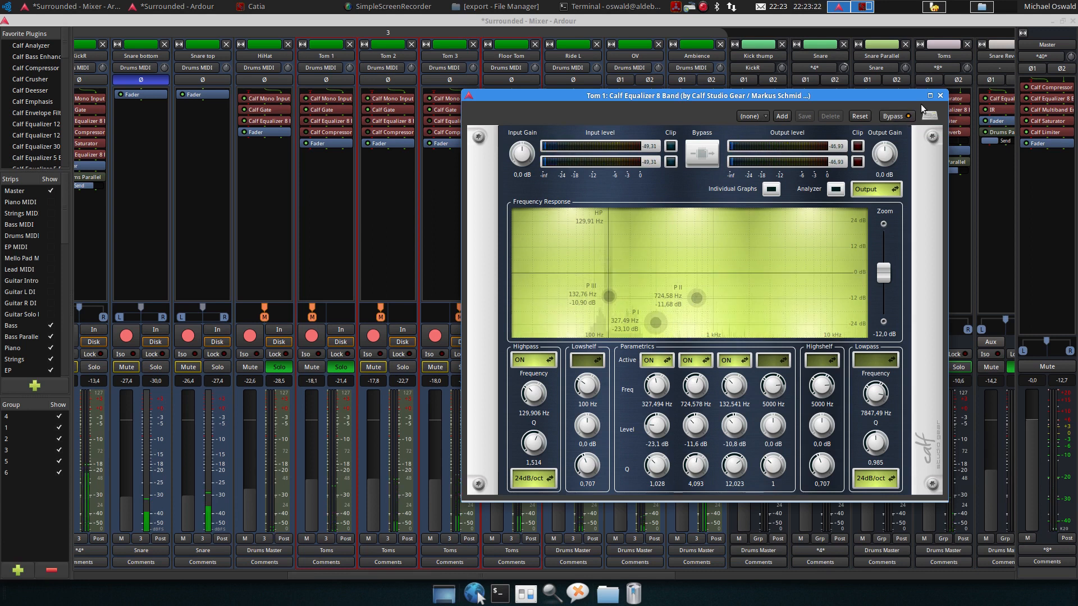
left_click(907, 116)
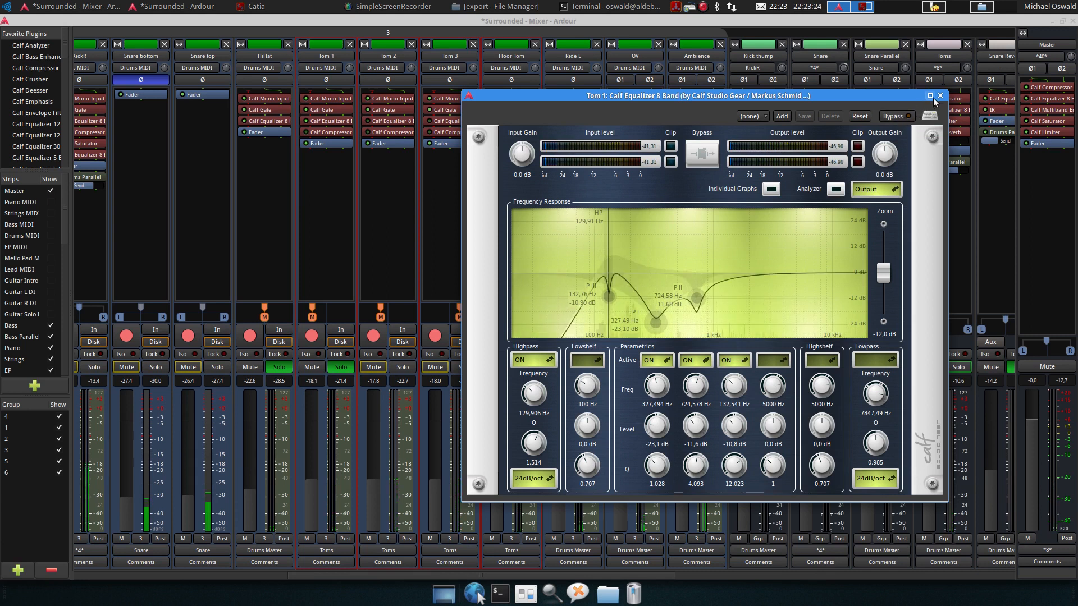
left_click(907, 117)
left_click(941, 96)
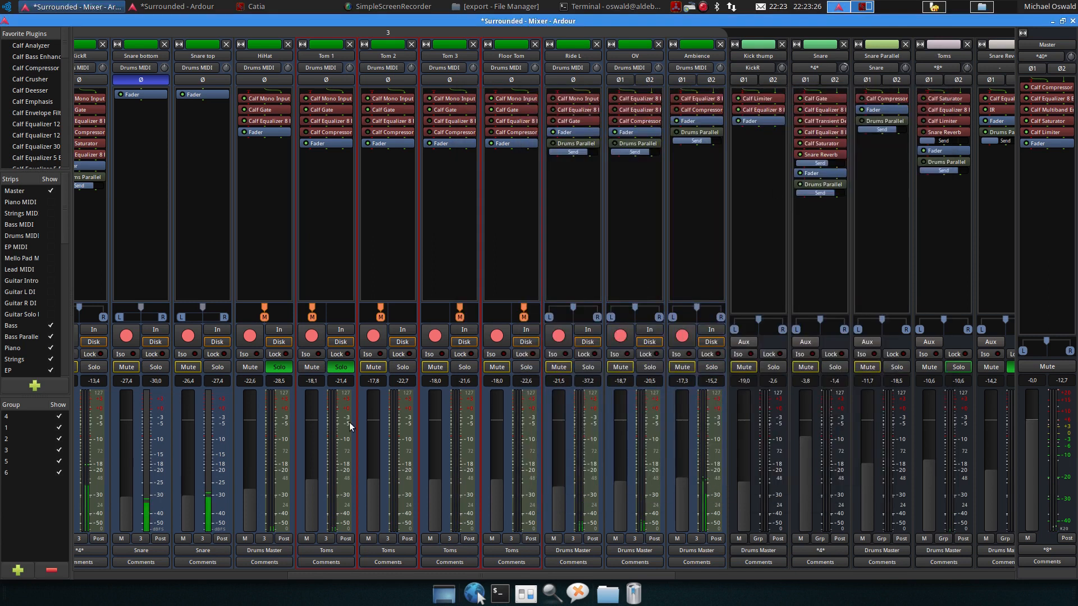
Solo Tom 2, Tom 3 and Floor Tom again
left_click(402, 368)
left_click(465, 367)
left_click(529, 368)
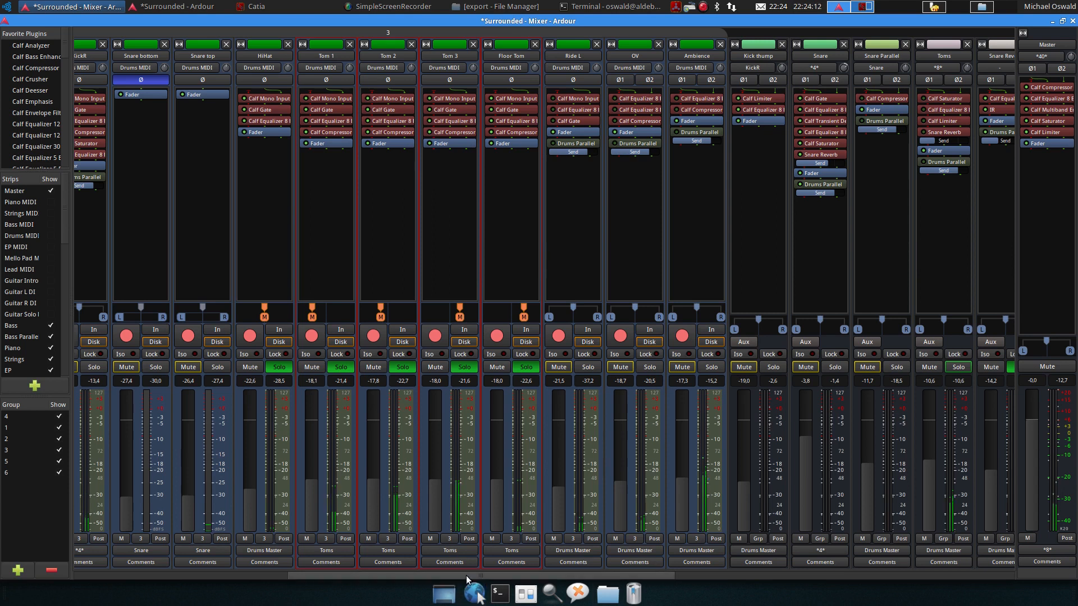
Open the Toms bus's Calf Saturator and start and stop playback to listen
left_click_drag(471, 576, 601, 569)
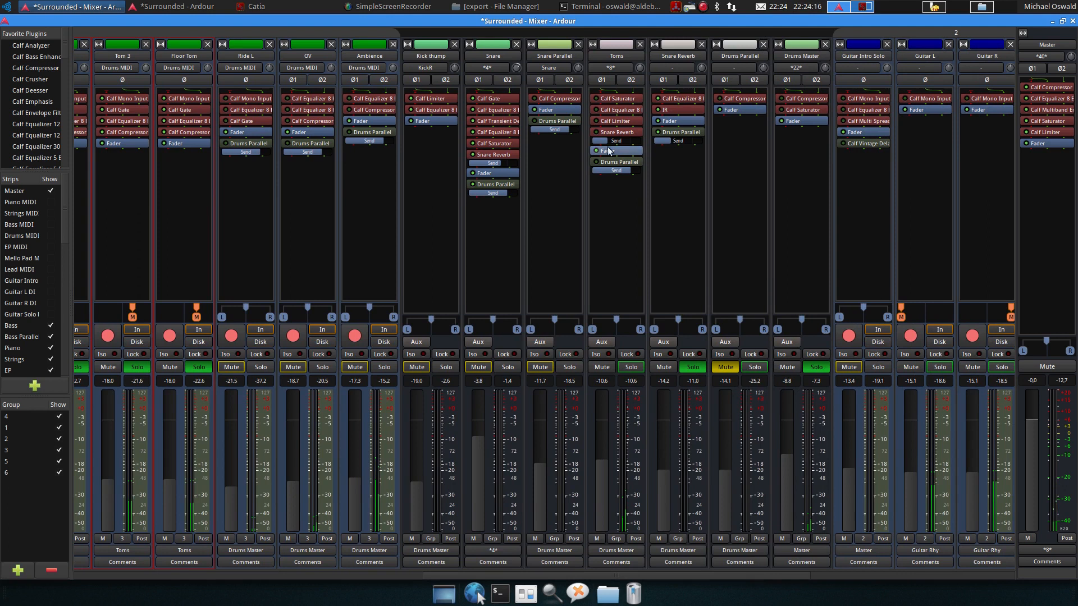
double_click(602, 99)
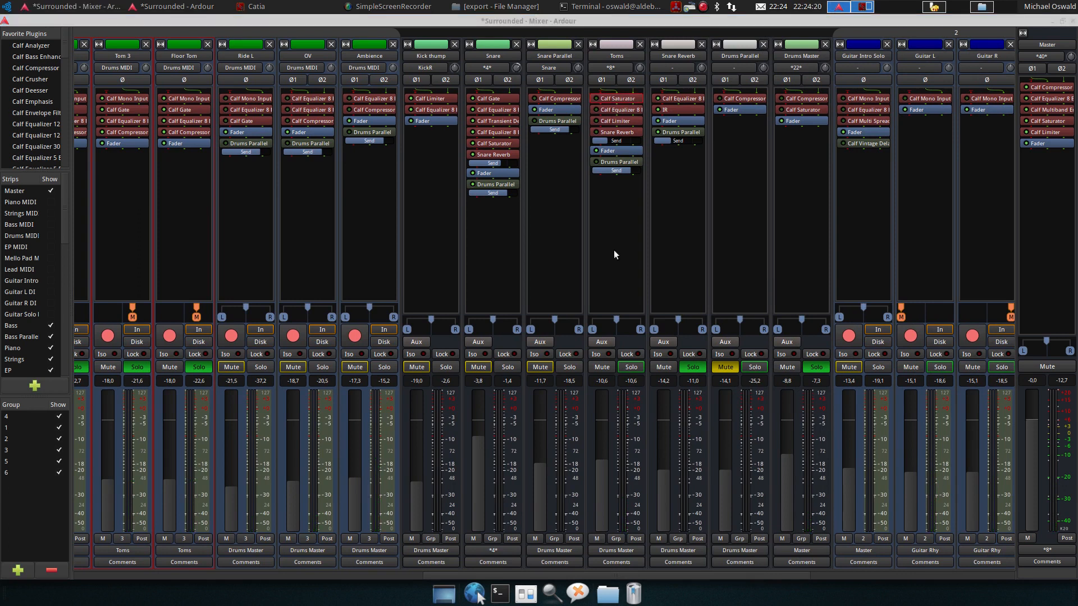
left_click_drag(1077, 224, 640, 219)
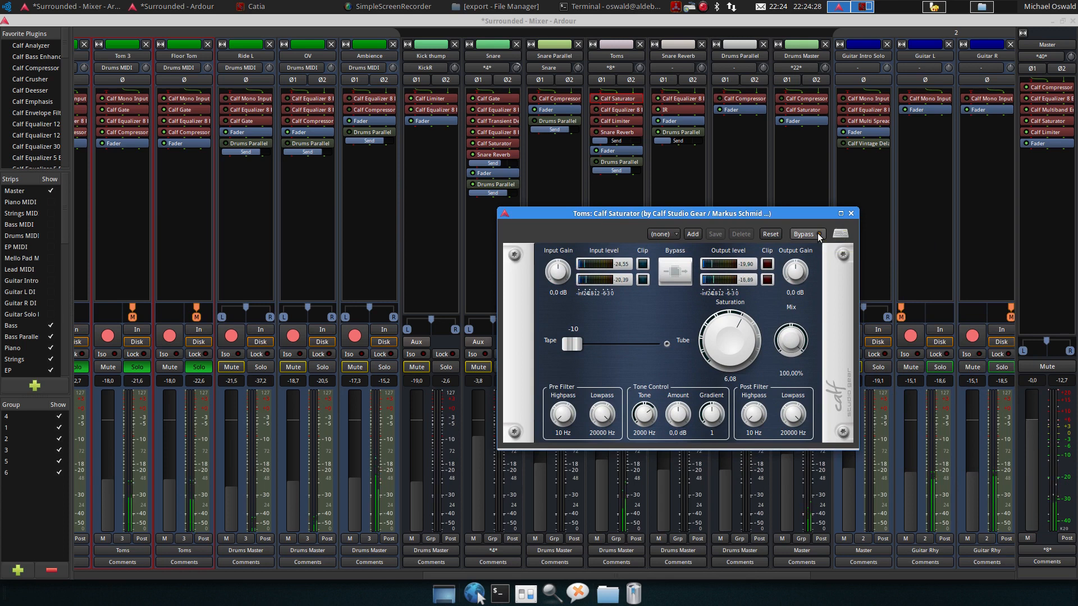
key("space")
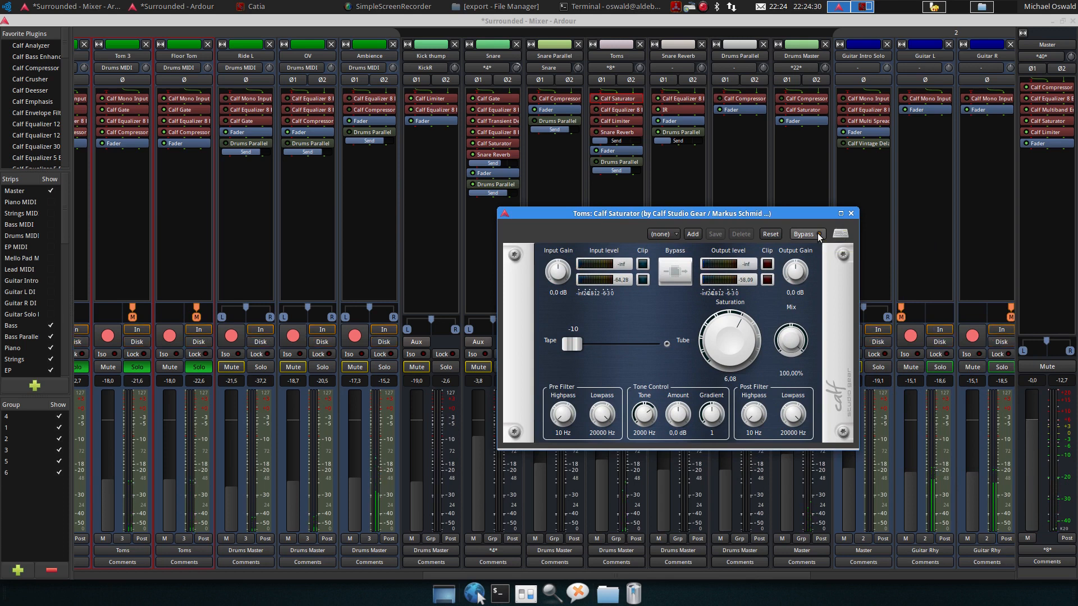
key("space")
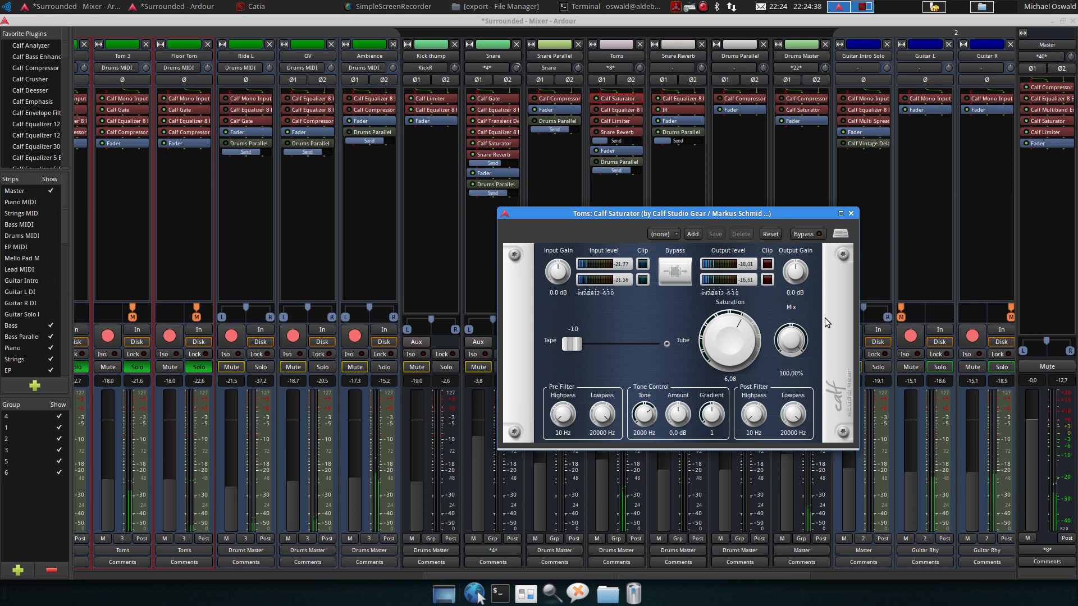
Stop playback and close the Toms bus's Calf Saturator window
key("space")
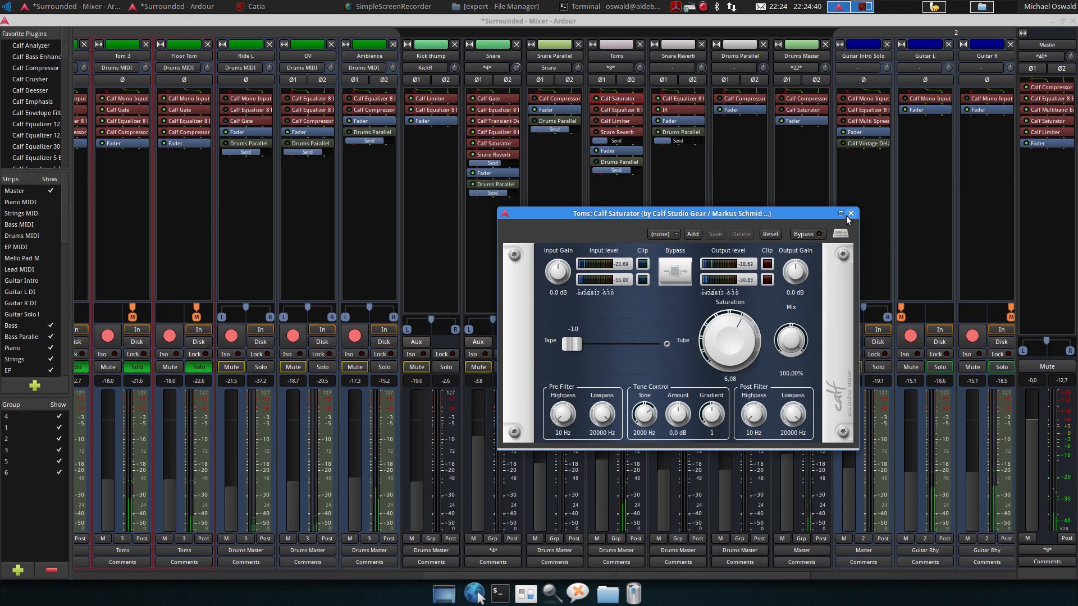
left_click(850, 214)
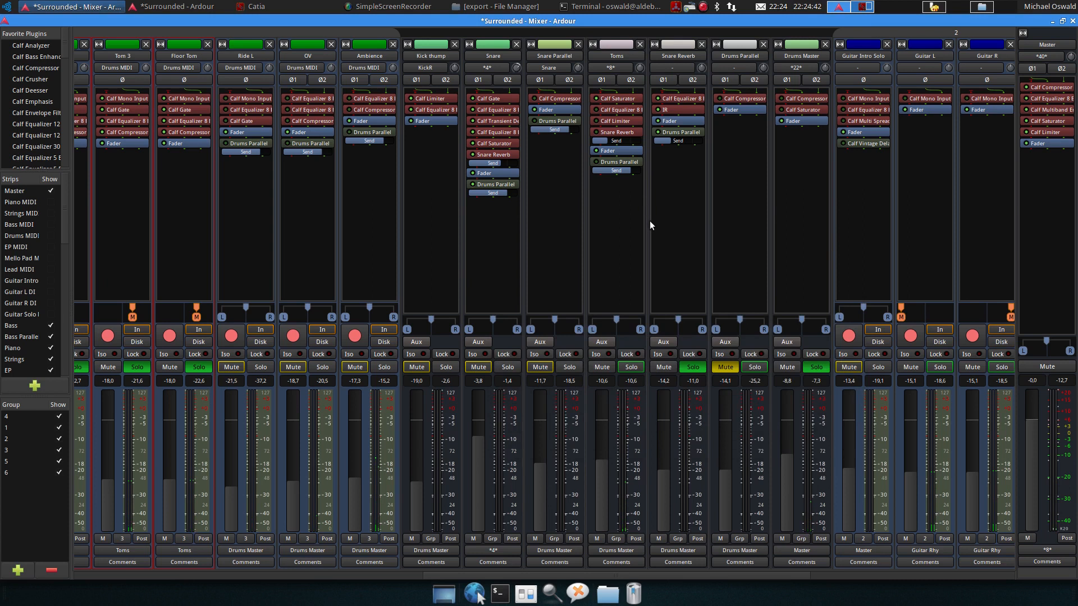
Open the Toms bus's Calf Equalizer 8 Band, toggle its bypass on and off during playback to compare, then close it
double_click(614, 111)
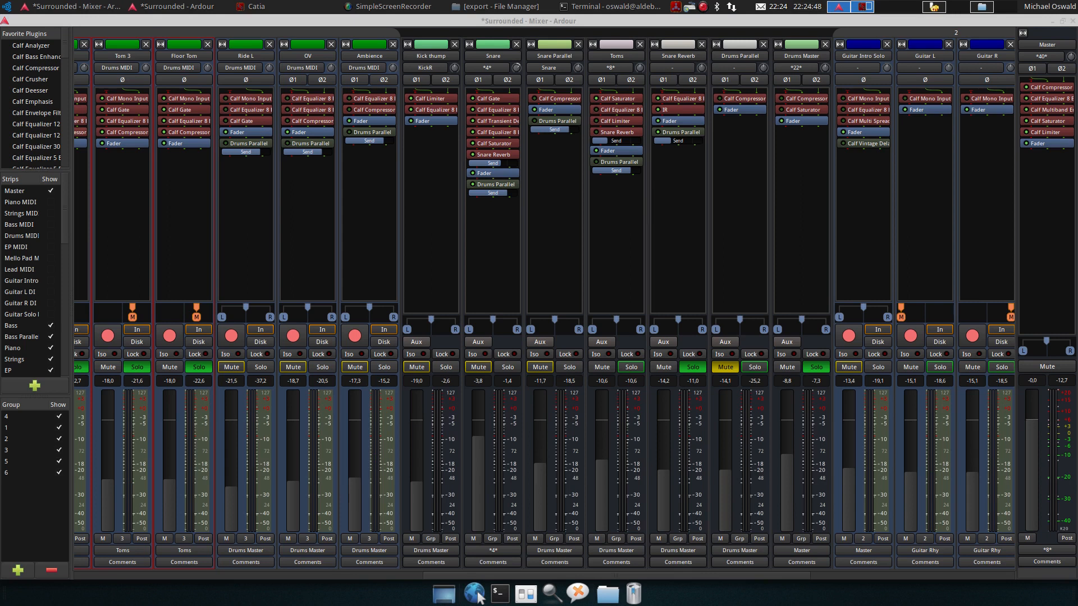
left_click_drag(853, 110, 388, 123)
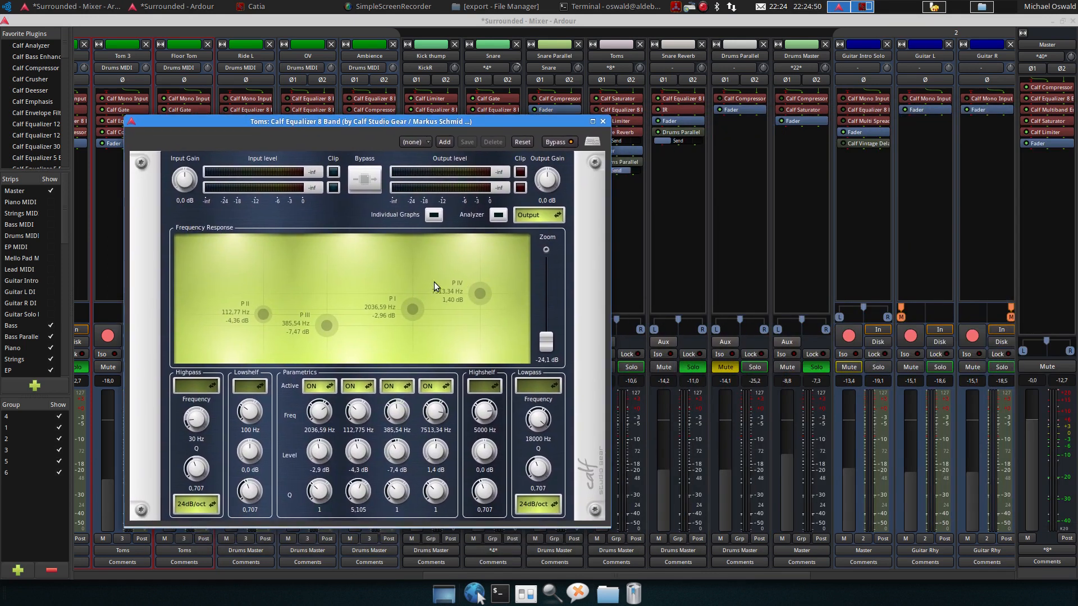
left_click(559, 142)
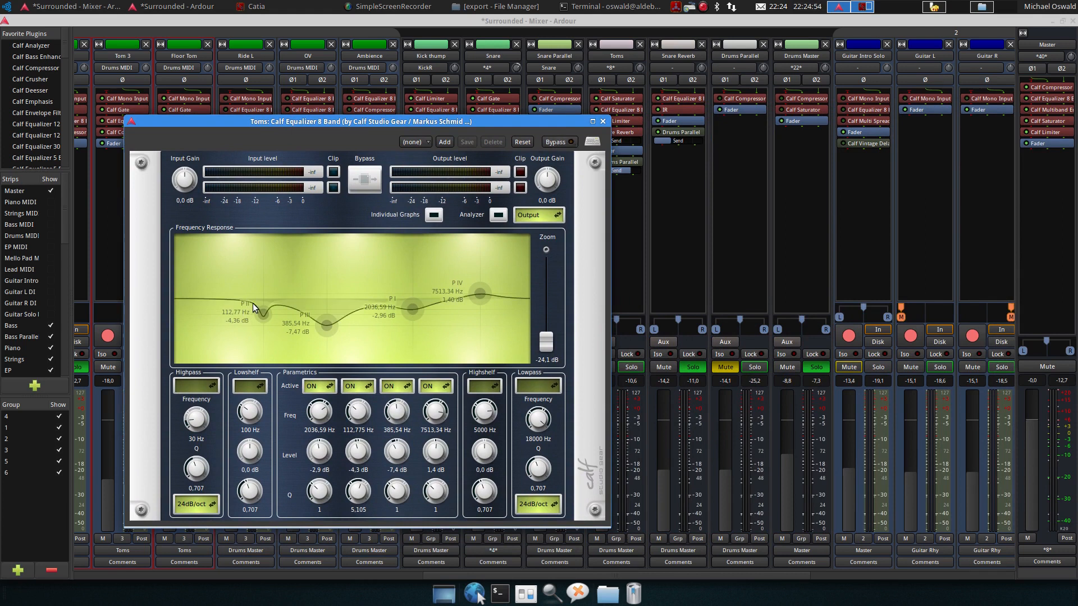
mouse_move(261, 316)
mouse_move(481, 290)
key("space")
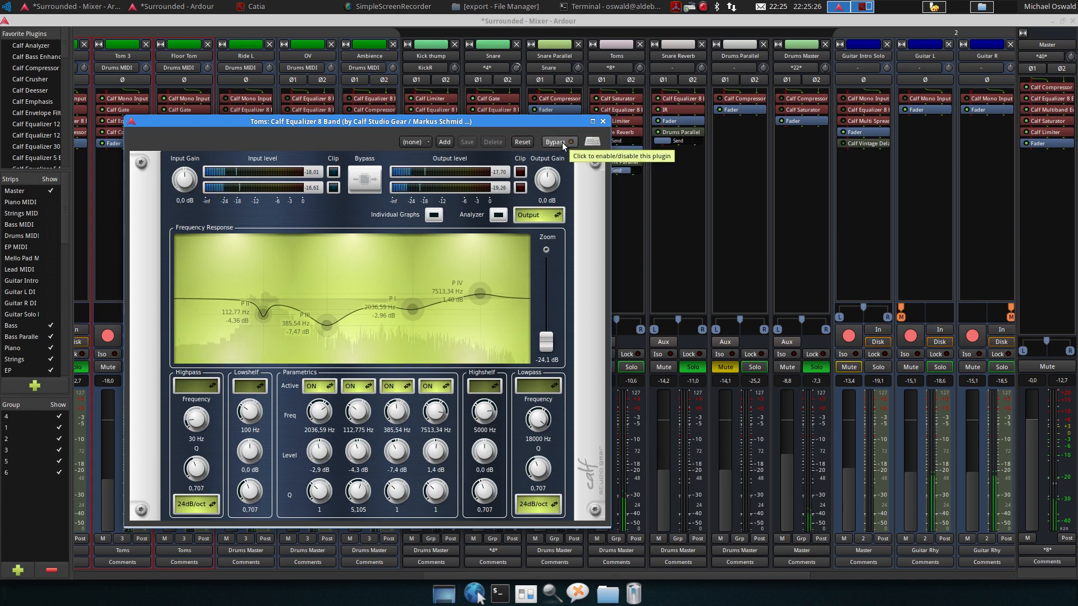
left_click(562, 143)
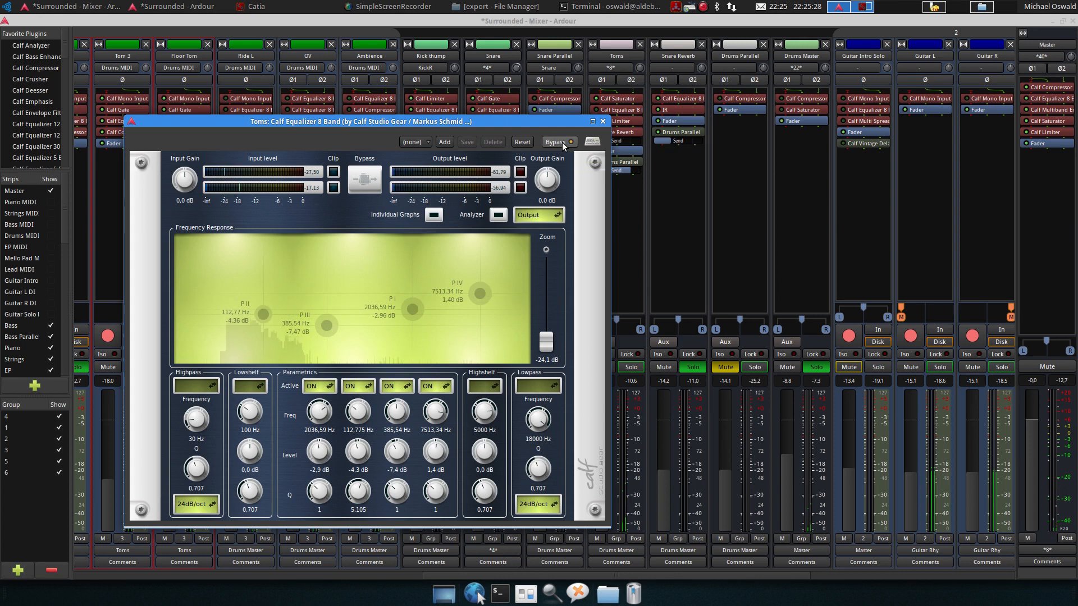
left_click_drag(554, 123, 494, 120)
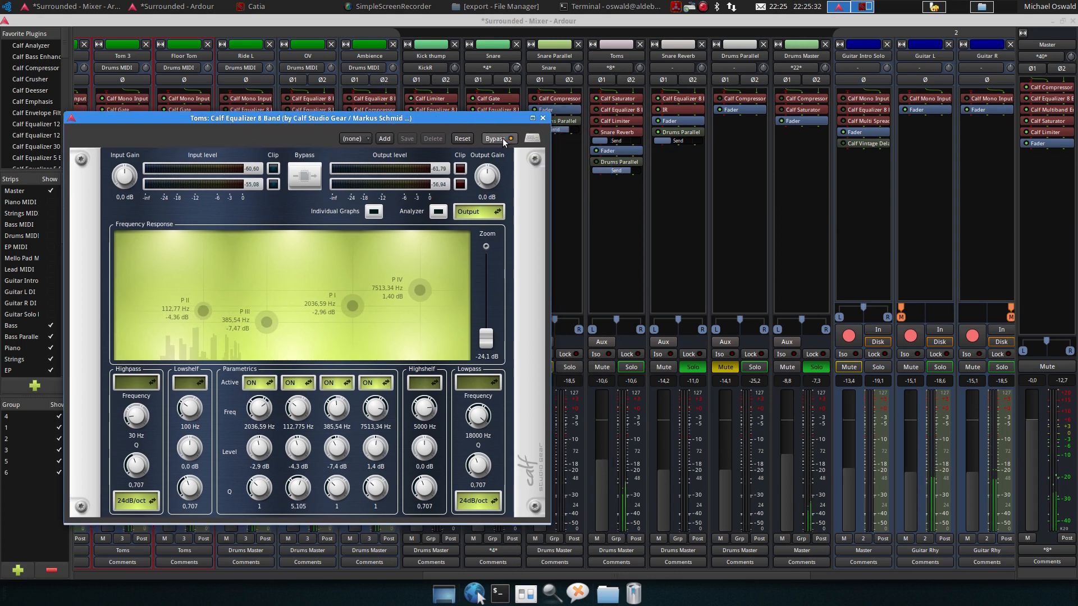
left_click(503, 138)
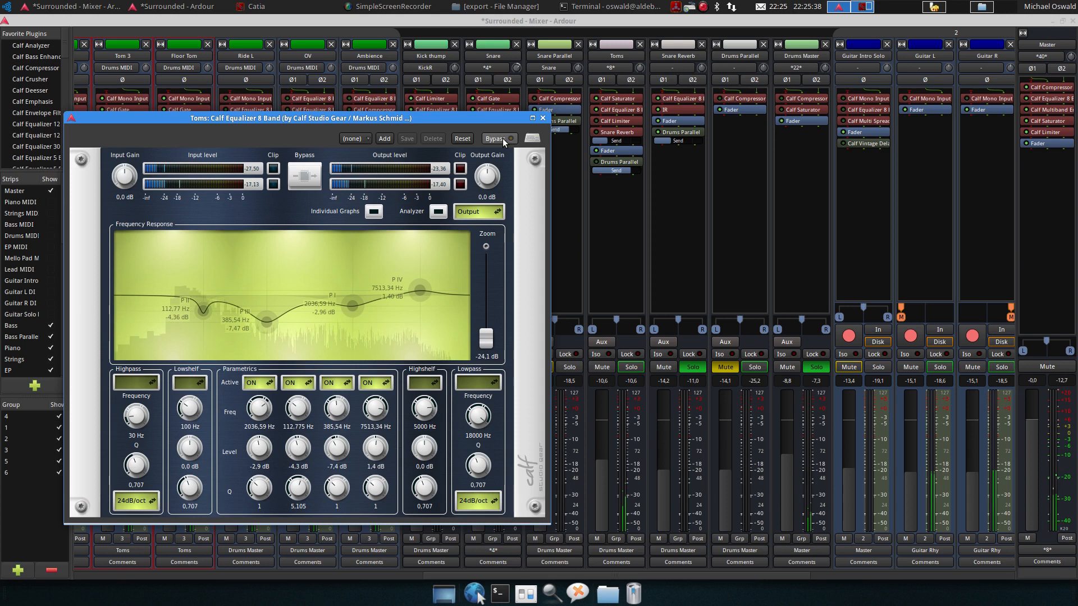
key("space")
left_click(544, 119)
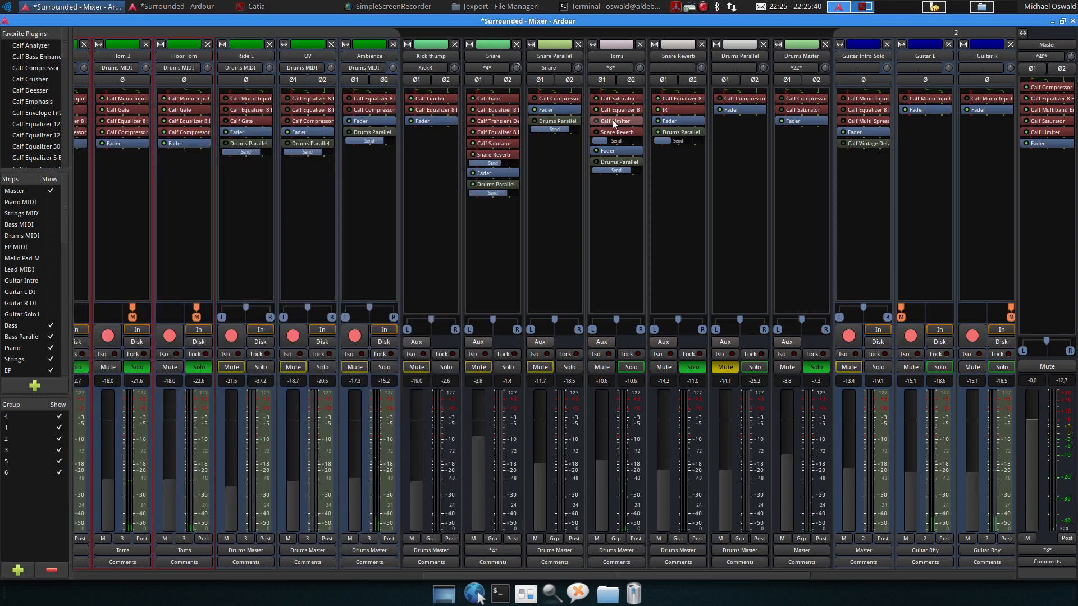
Open the Toms bus's Calf Limiter, switch the plugin off and on while listening, then close it
double_click(612, 120)
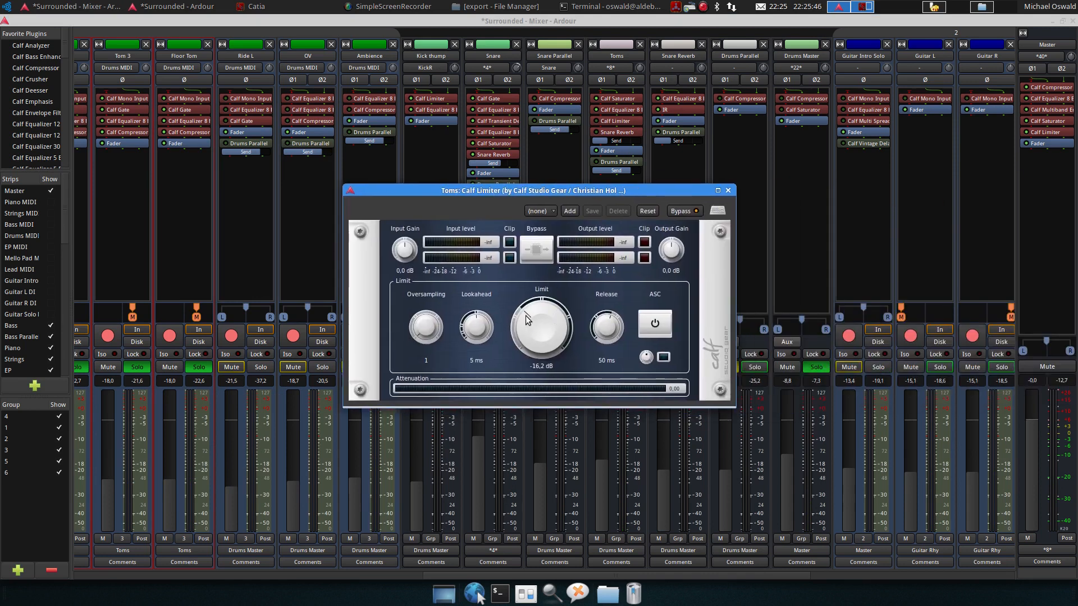
left_click_drag(636, 195, 635, 224)
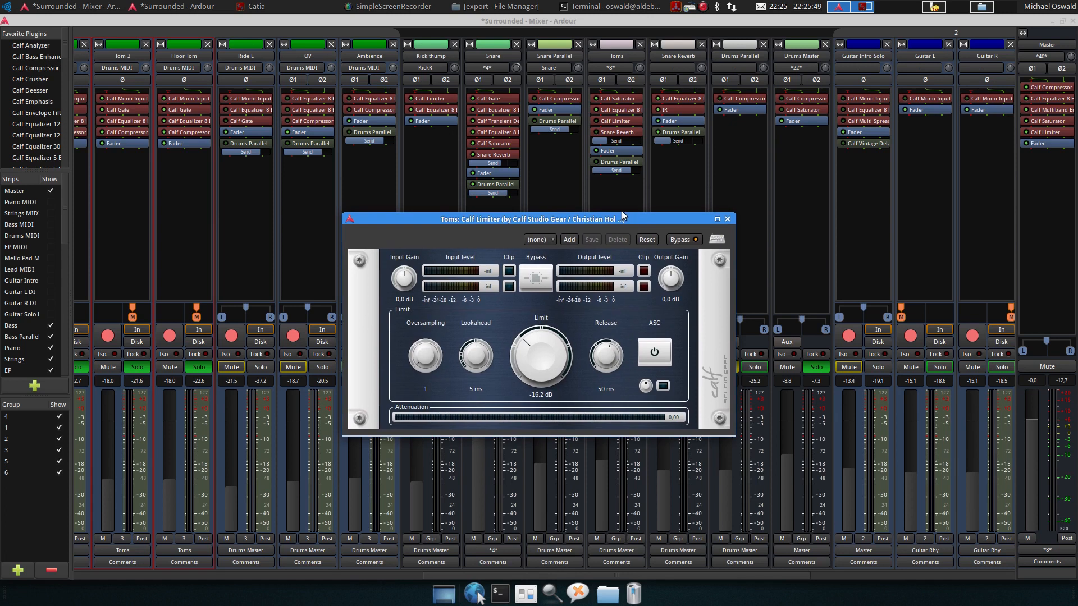
left_click(596, 121)
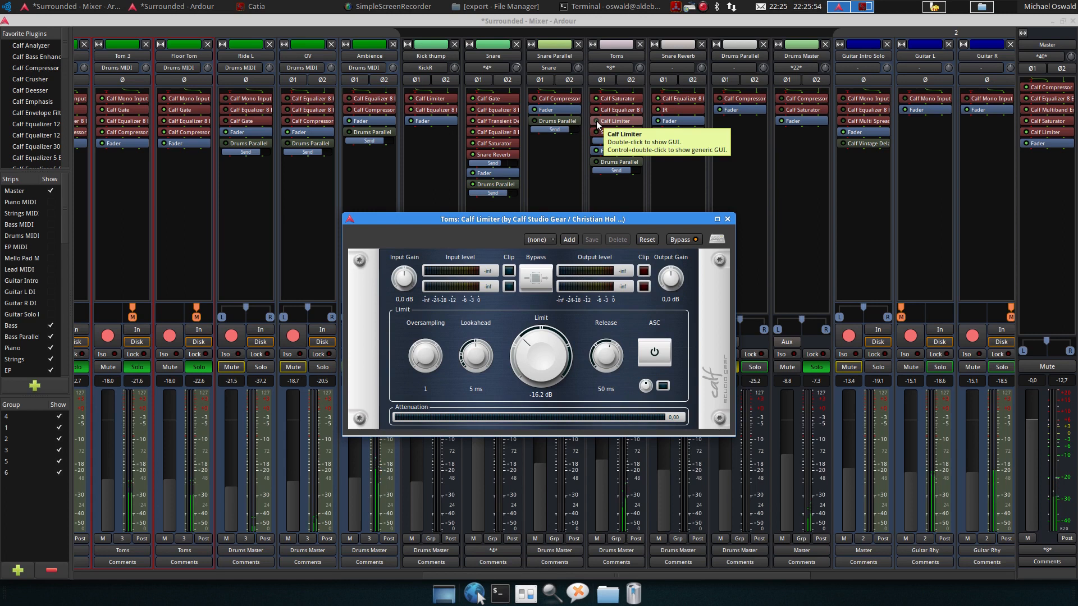
left_click(597, 120)
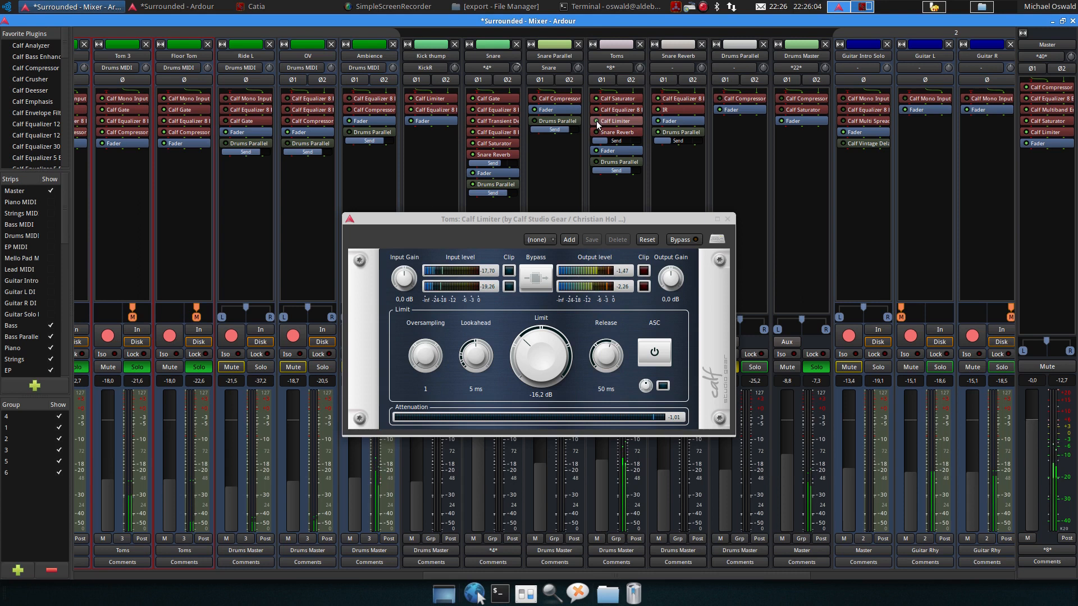
key("space")
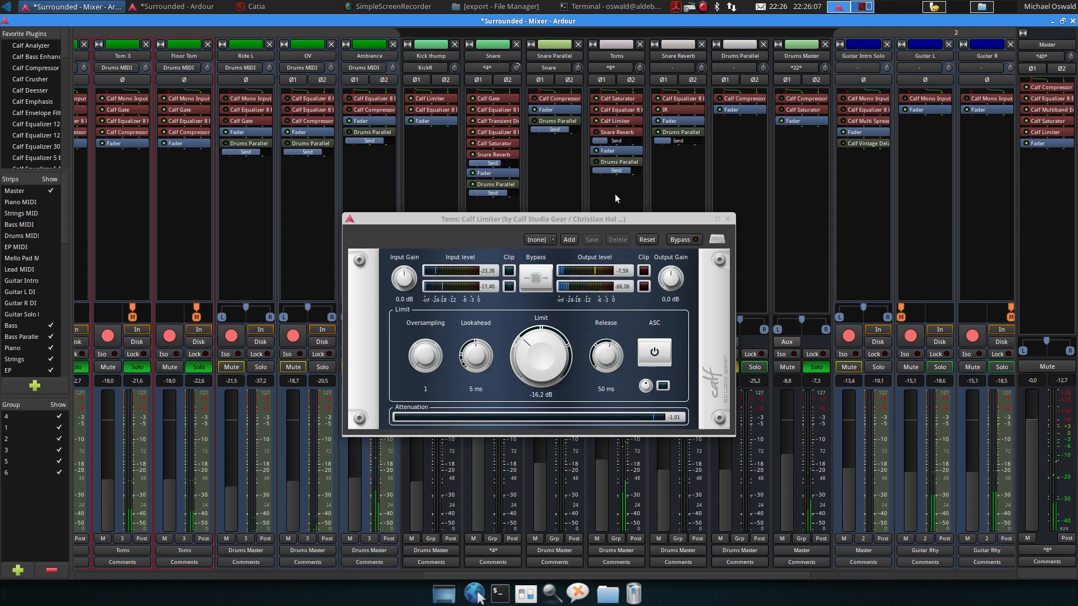
left_click(727, 219)
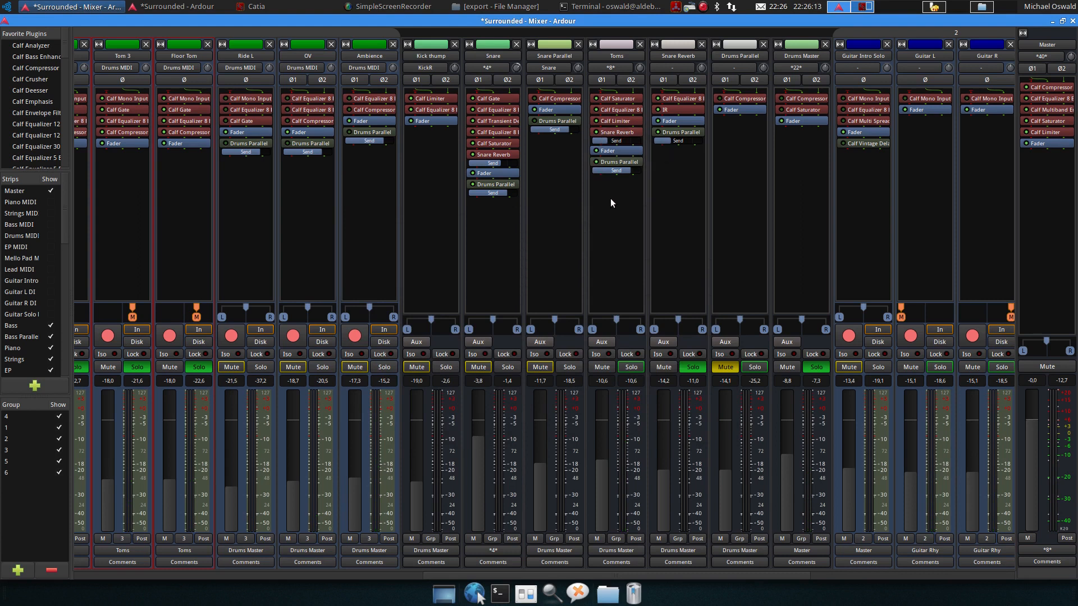
Solo the Kick thump and Snare busses together with the Snare bottom and Snare top tracks
key("space")
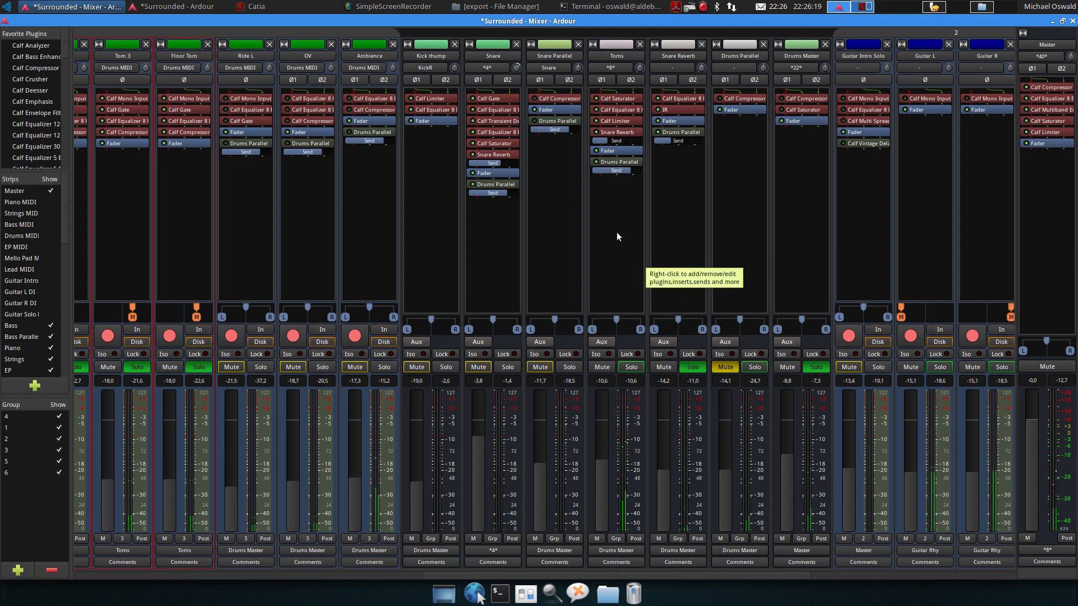
key("space")
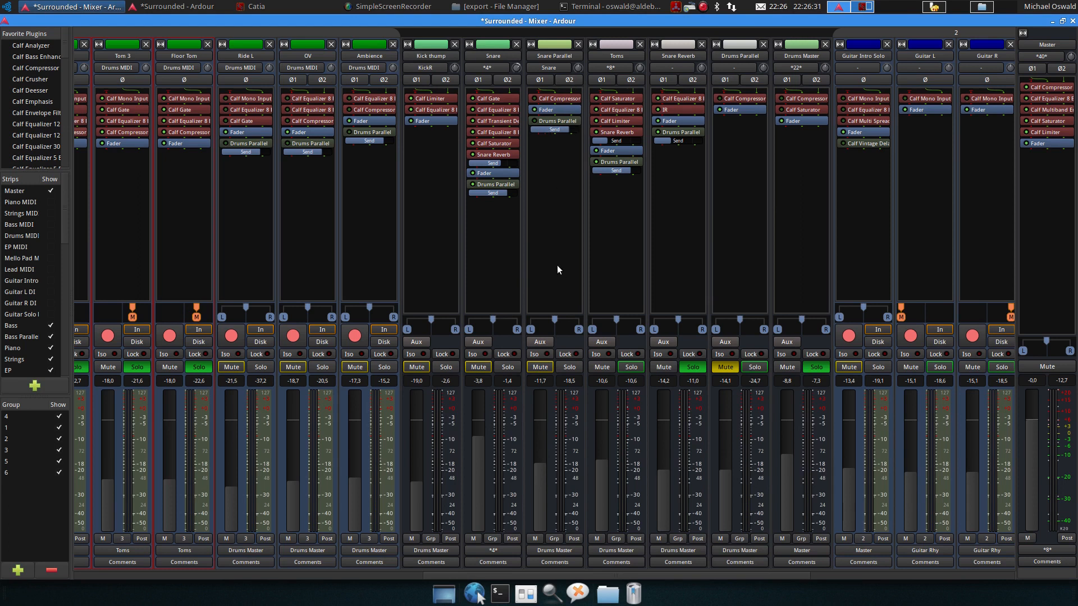
left_click(450, 366)
left_click(510, 367)
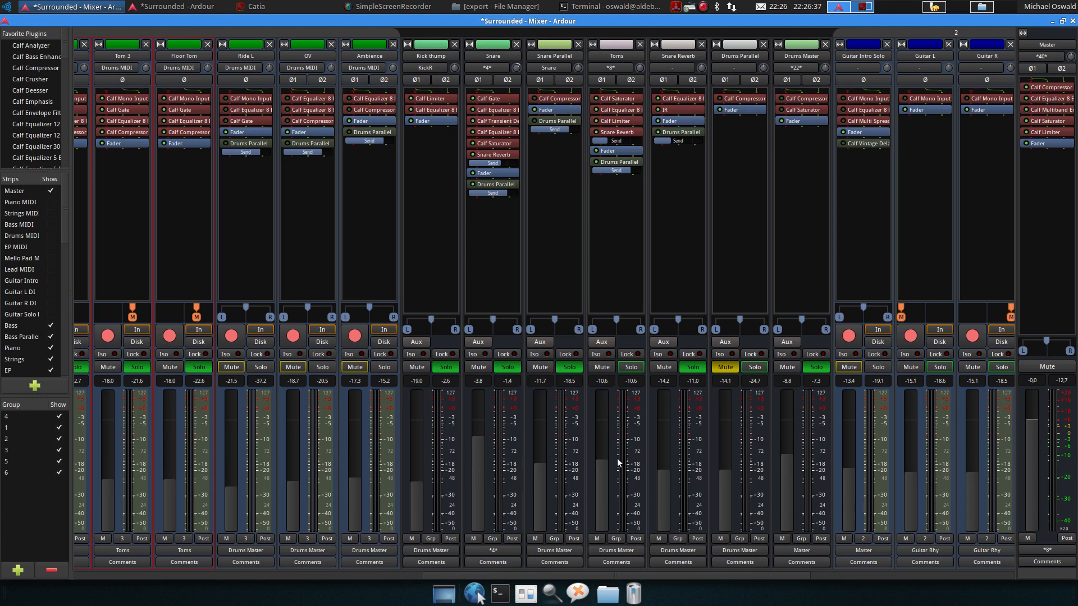
left_click(629, 366)
left_click_drag(646, 574, 354, 571)
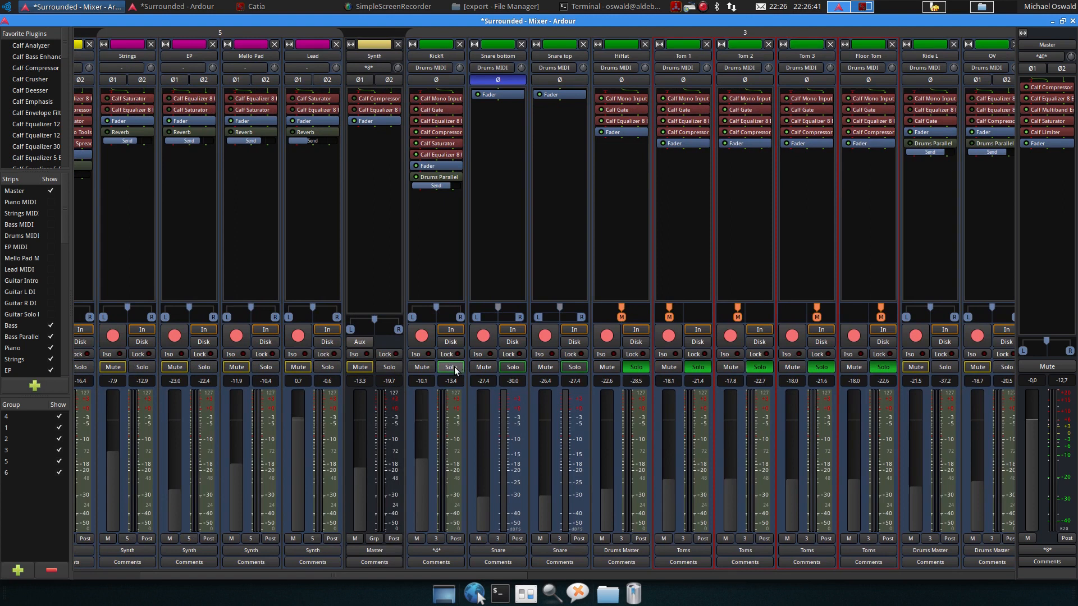
left_click(513, 369)
left_click(573, 368)
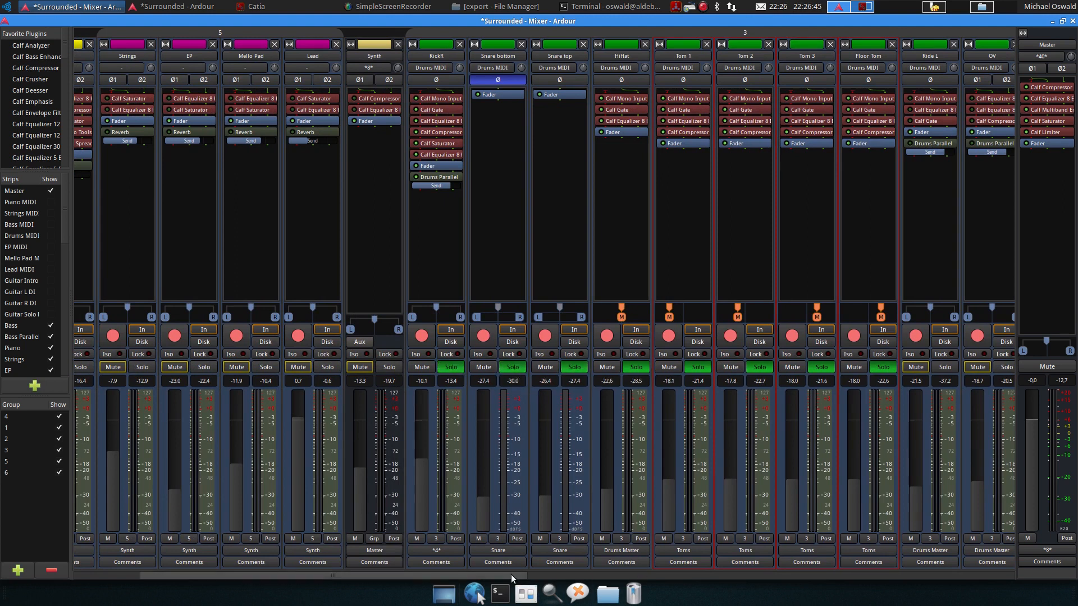
left_click_drag(511, 574, 825, 563)
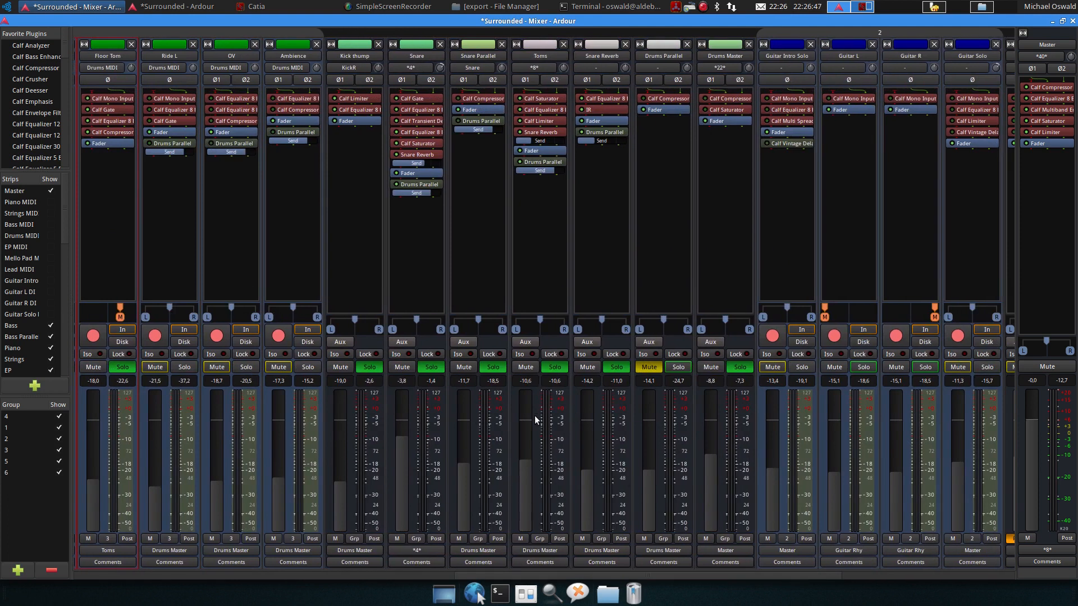
Open the Snare Parallel bus's Calf Compressor, start and stop playback to listen, then close it
key("space")
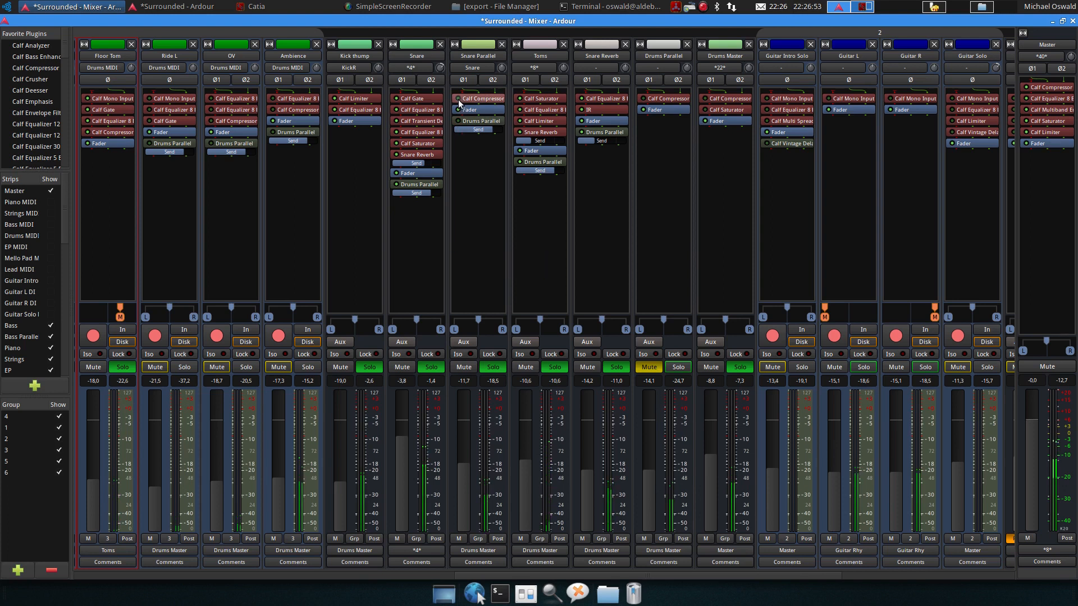
left_click(457, 122)
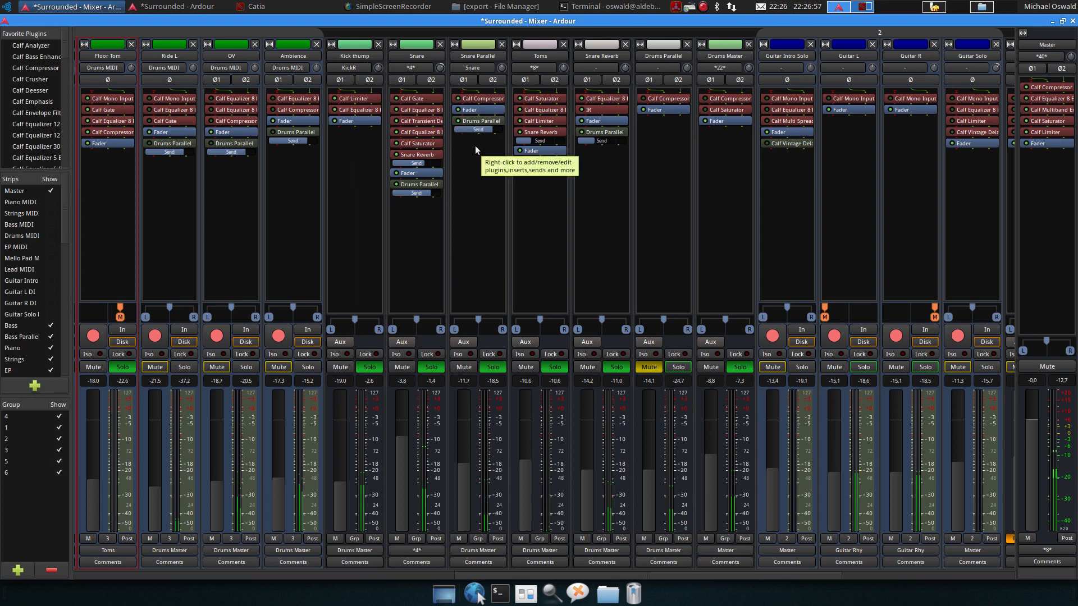
key("space")
double_click(476, 100)
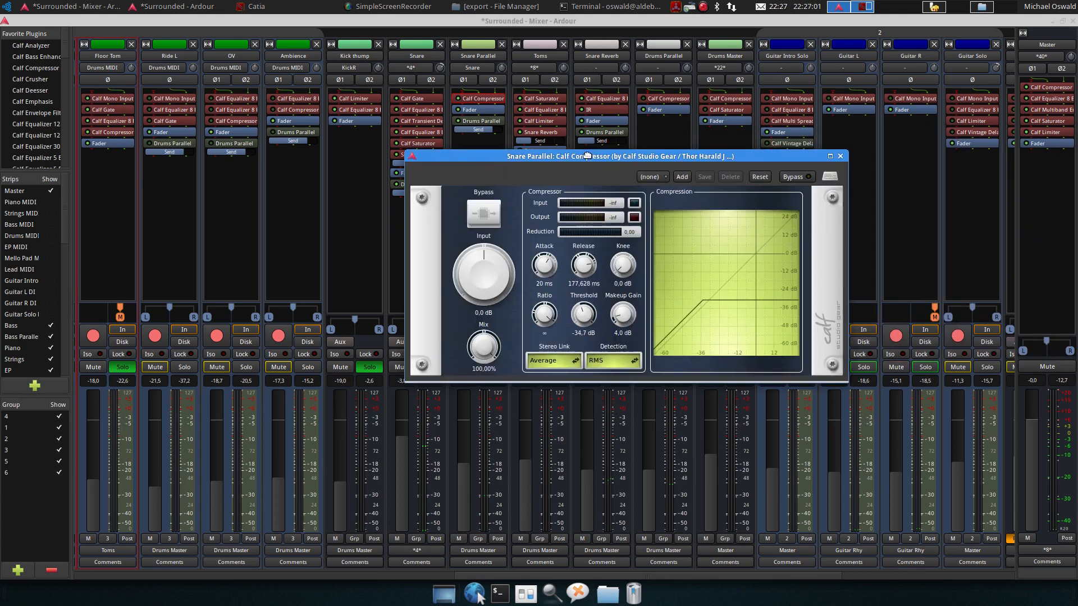
key("space")
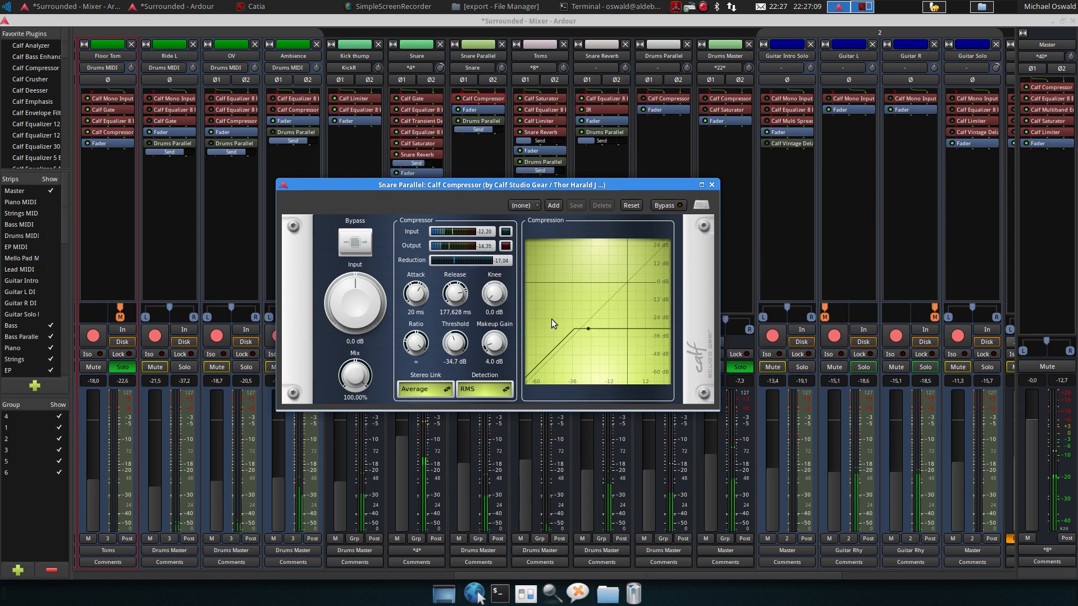
key("space")
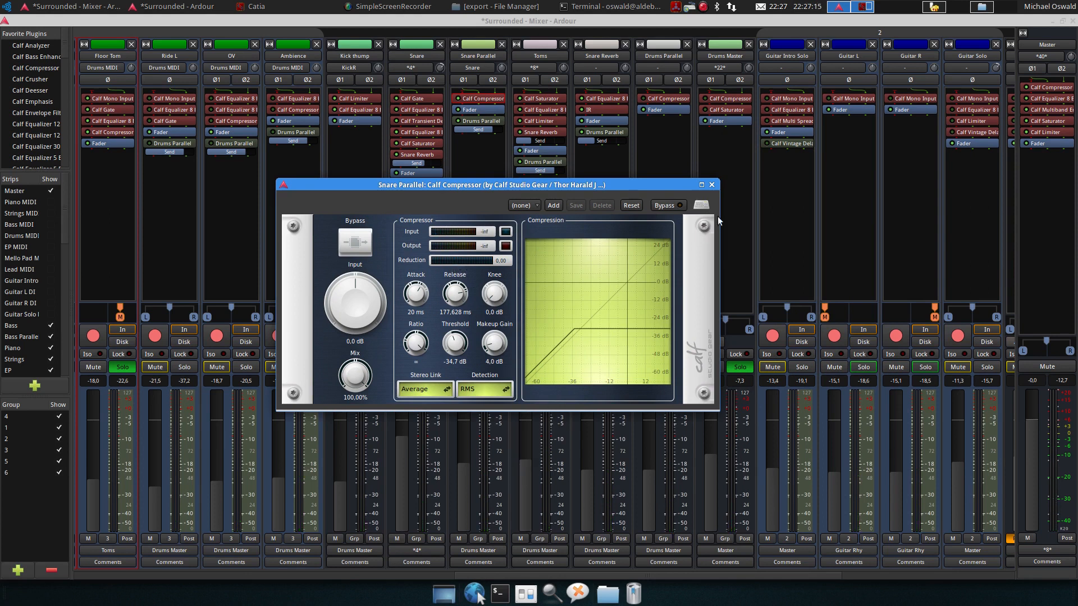
left_click(712, 185)
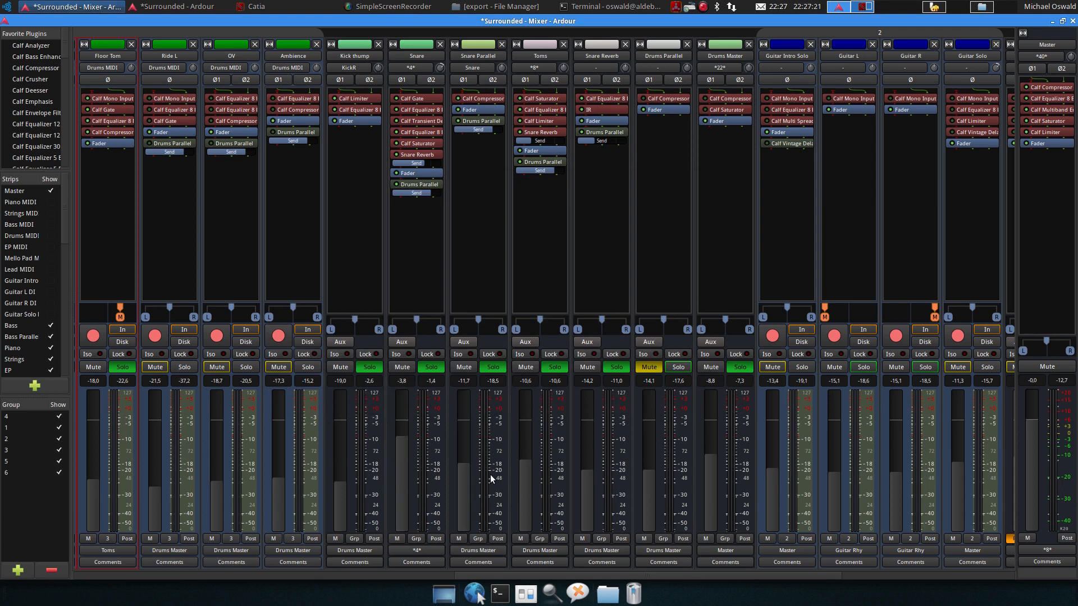
Switch to the editor, place the playhead around bar 83, start playback and return to the mixer
key("space")
key("space")
left_click(147, 5)
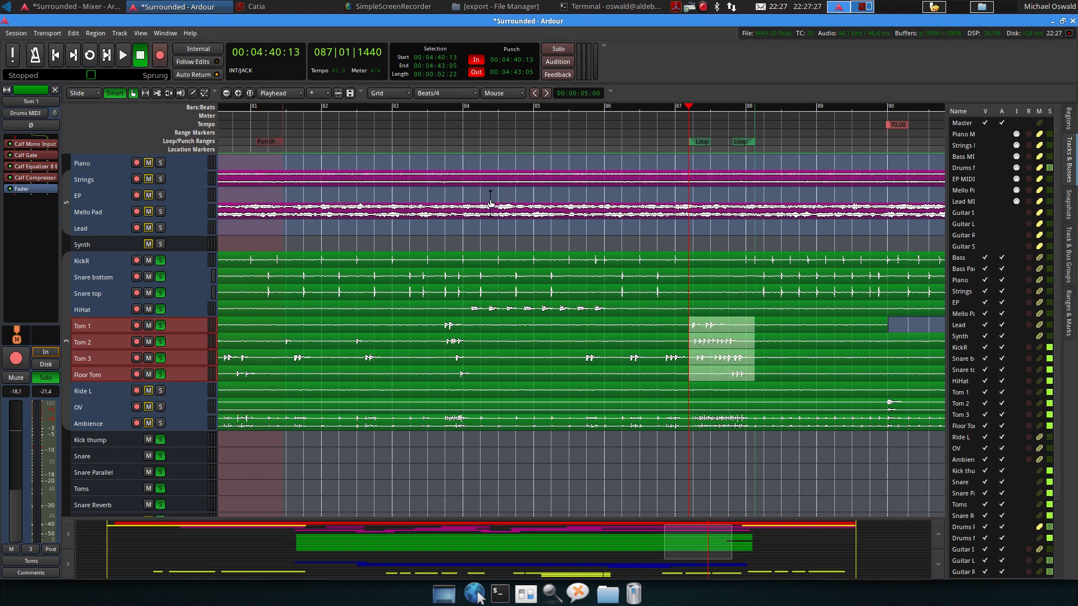
left_click(414, 117)
key("space")
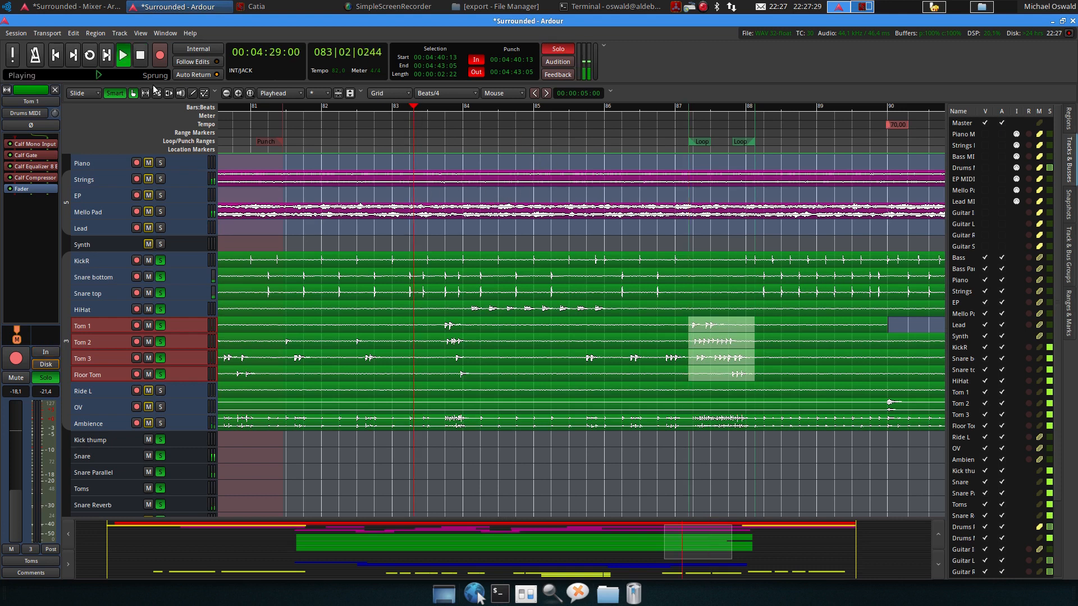
key("alt+m")
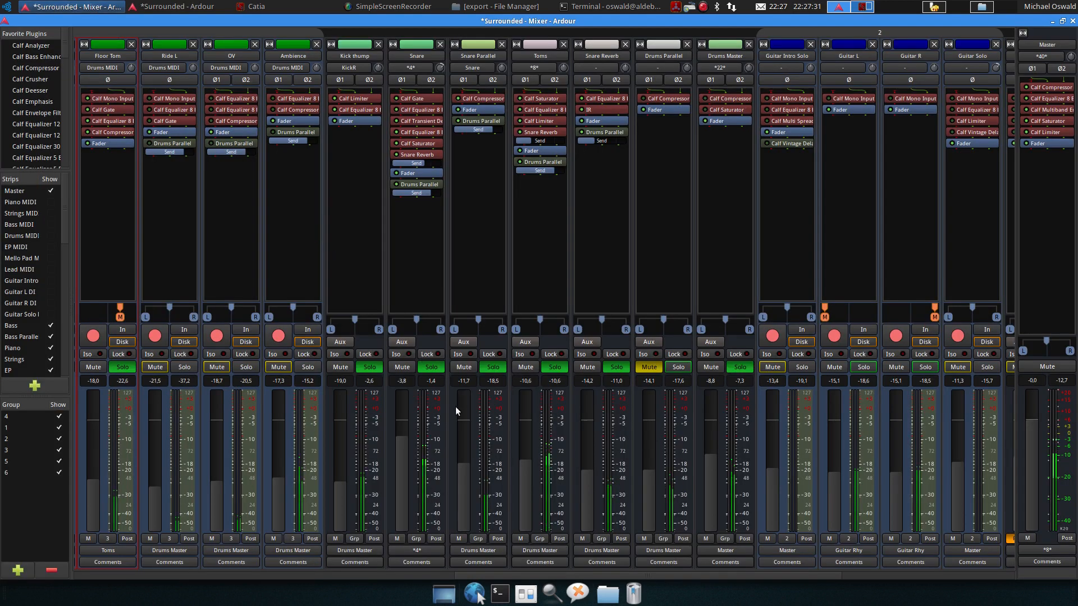
Toggle the Snare Parallel bus's mute on and off repeatedly to compare it during playback
left_click(463, 367)
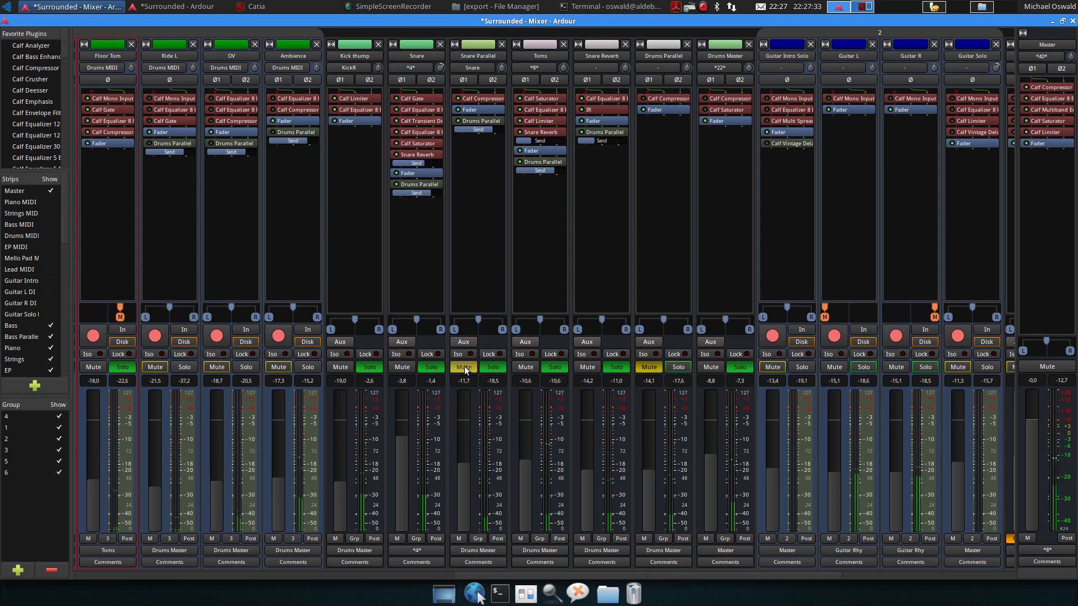
left_click(464, 367)
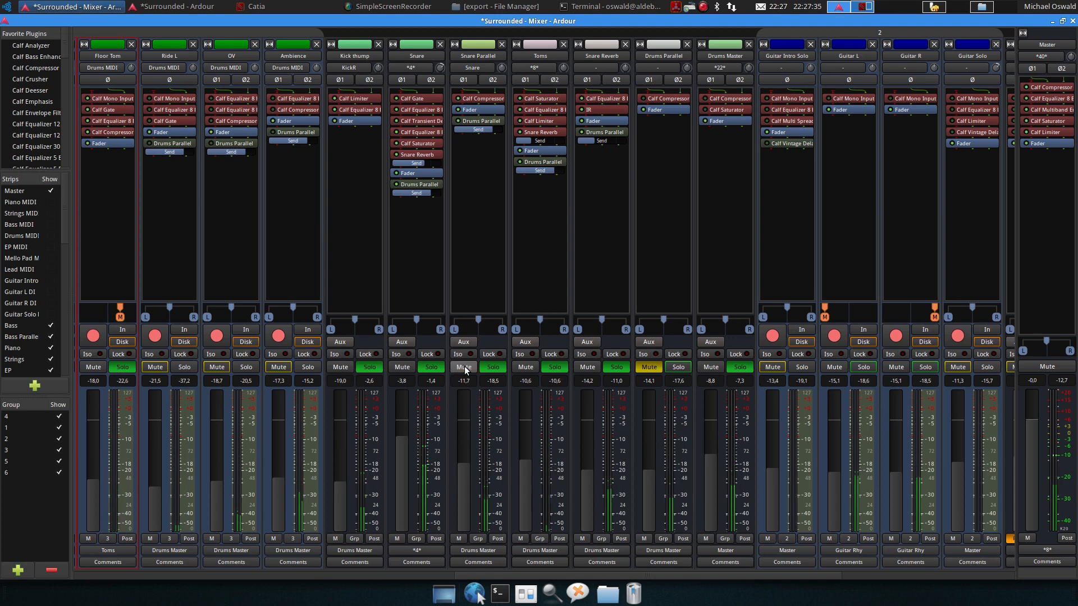
left_click(464, 367)
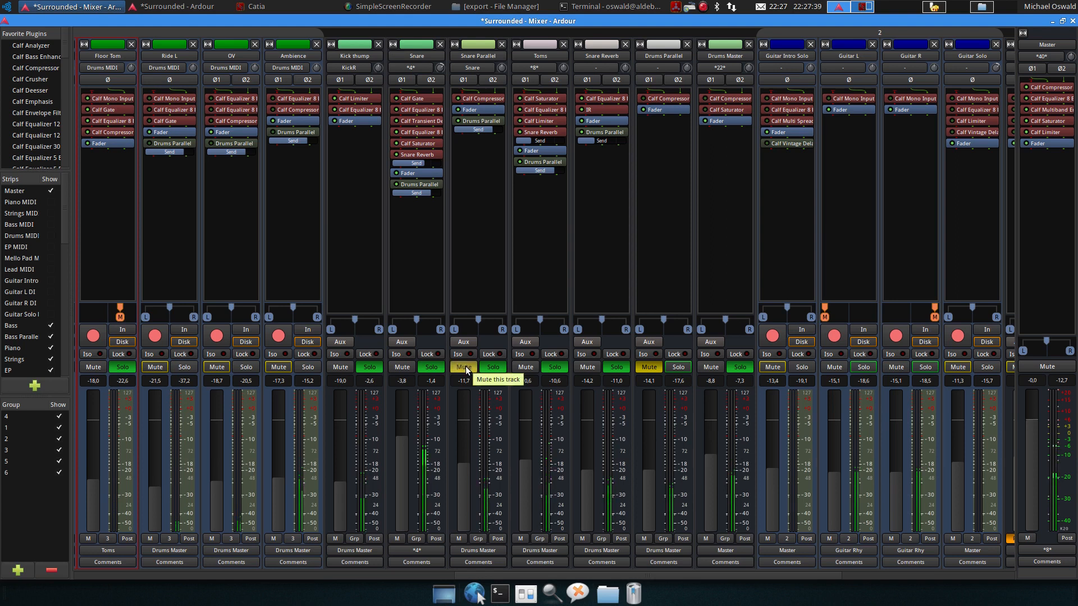
left_click(464, 367)
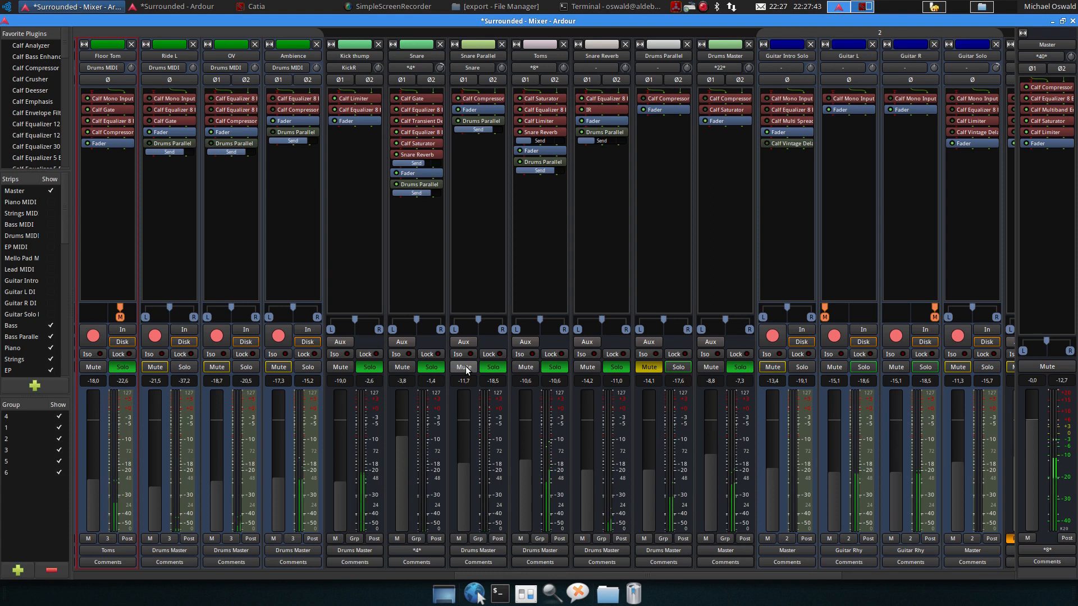
Stop playback, place the playhead around bar 28 in the editor, start playback and return to the mixer
key("space")
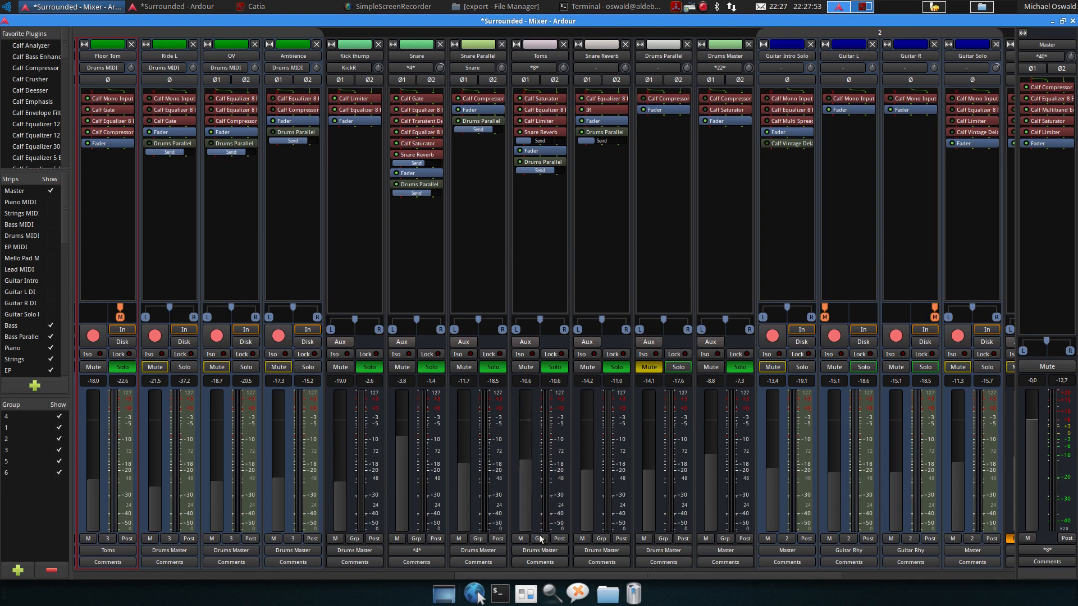
left_click_drag(546, 575, 372, 574)
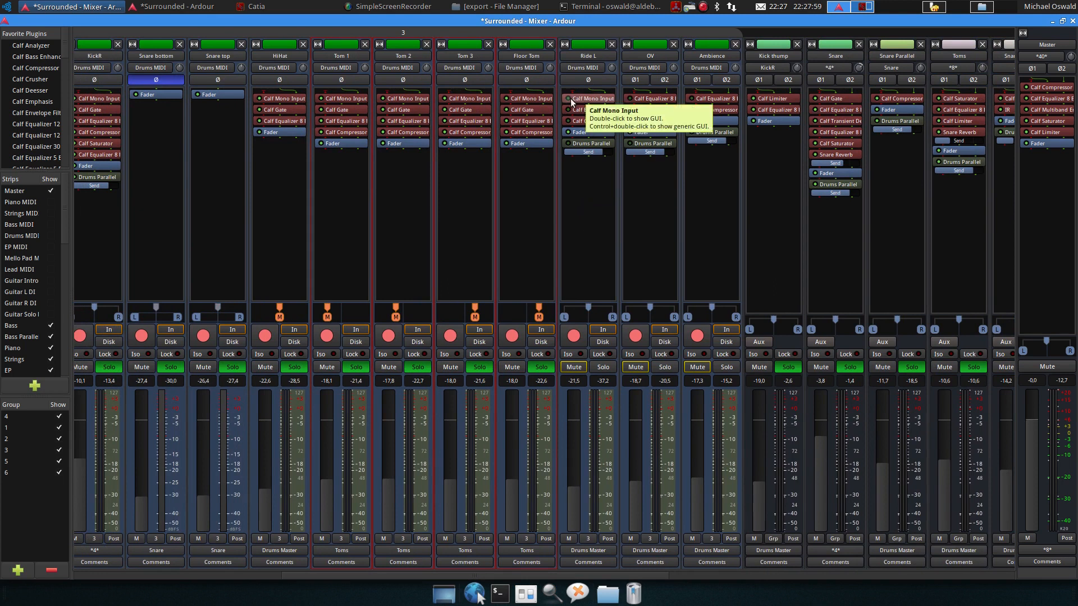
left_click(207, 6)
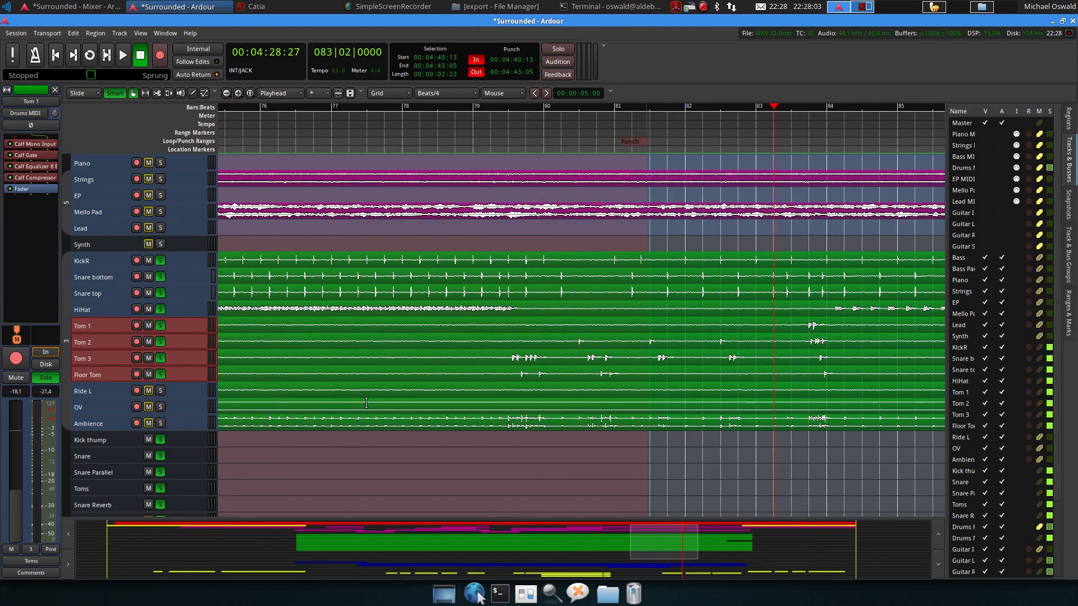
scroll(366, 402, "left", 10)
scroll(368, 399, "left", 10)
scroll(385, 380, "down", 2, "ctrl")
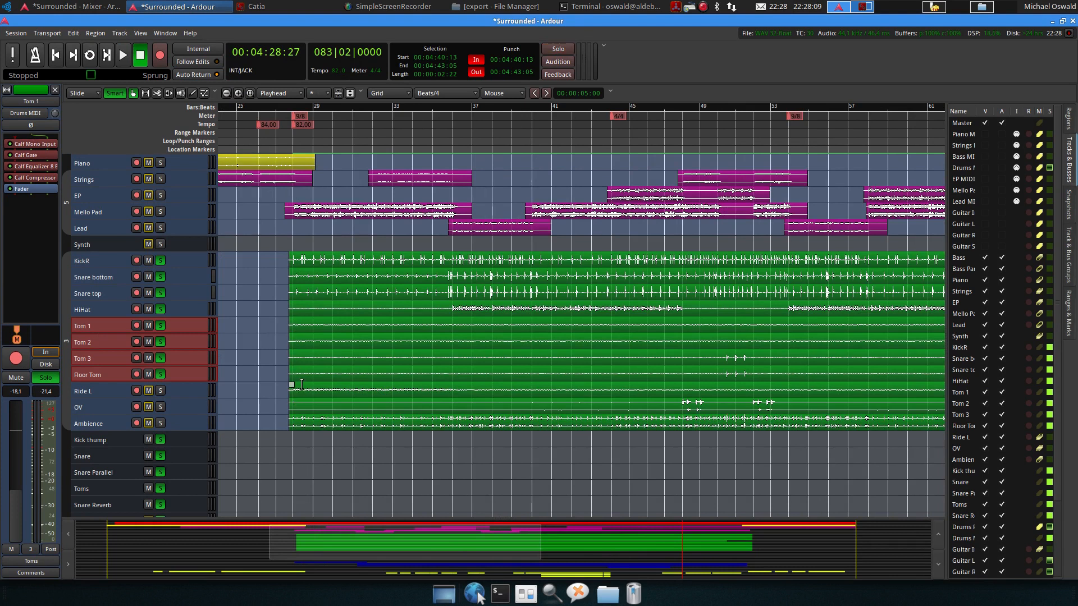
left_click(293, 108)
key("space")
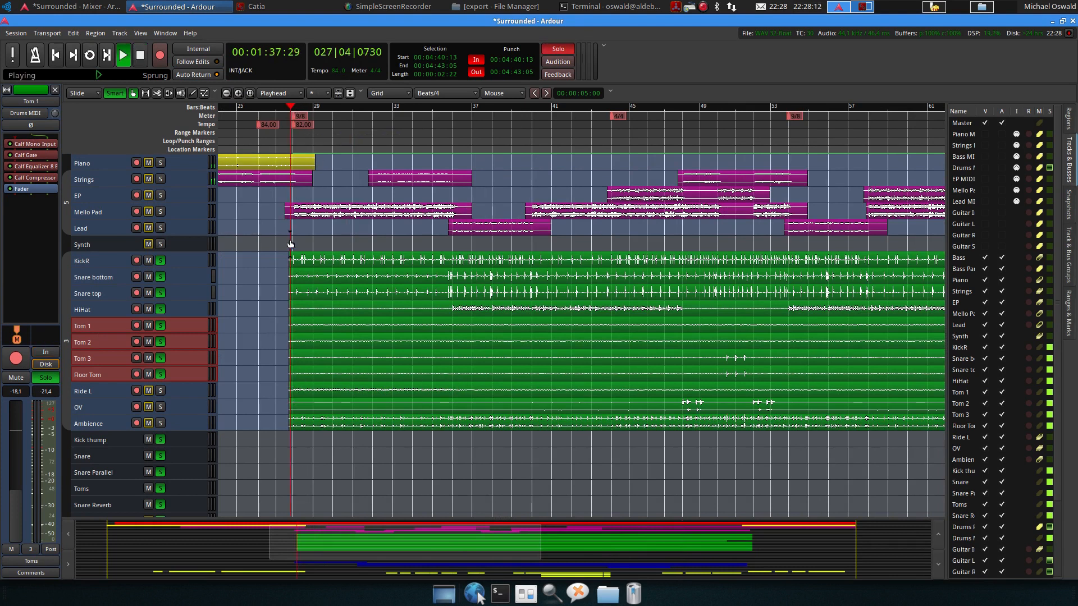
left_click(158, 10)
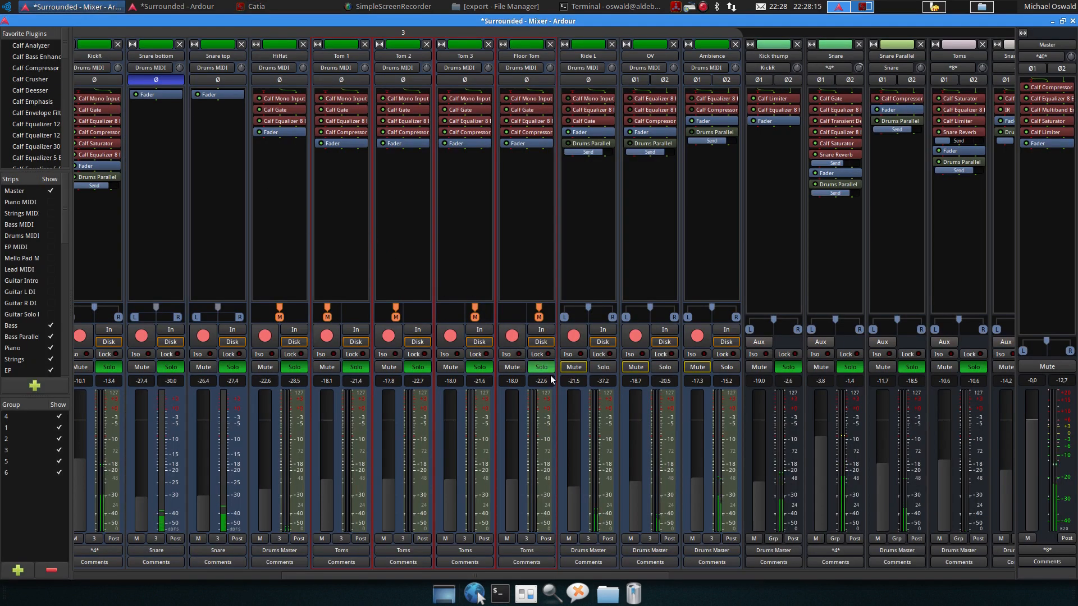
Open the Ride L track's Calf Equalizer 8 Band to listen to it, stop playback and close it
double_click(587, 109)
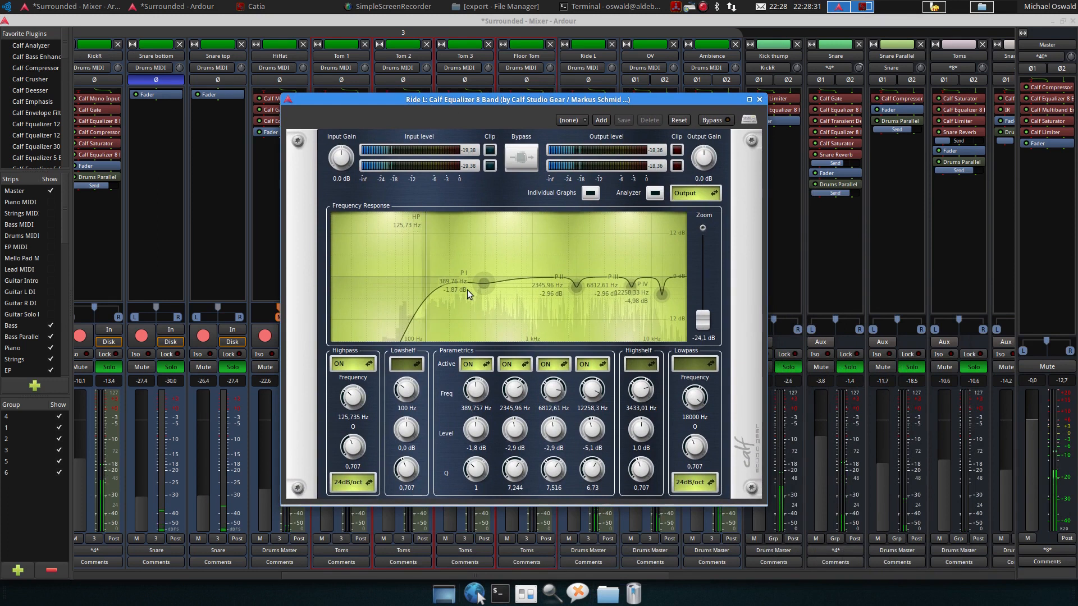
mouse_move(483, 285)
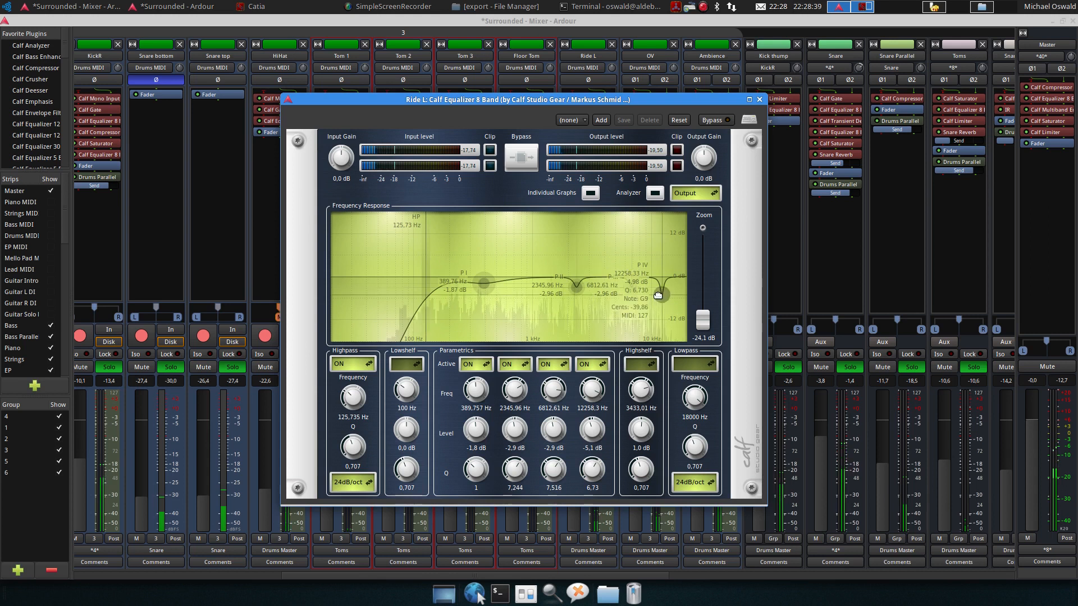
key("space")
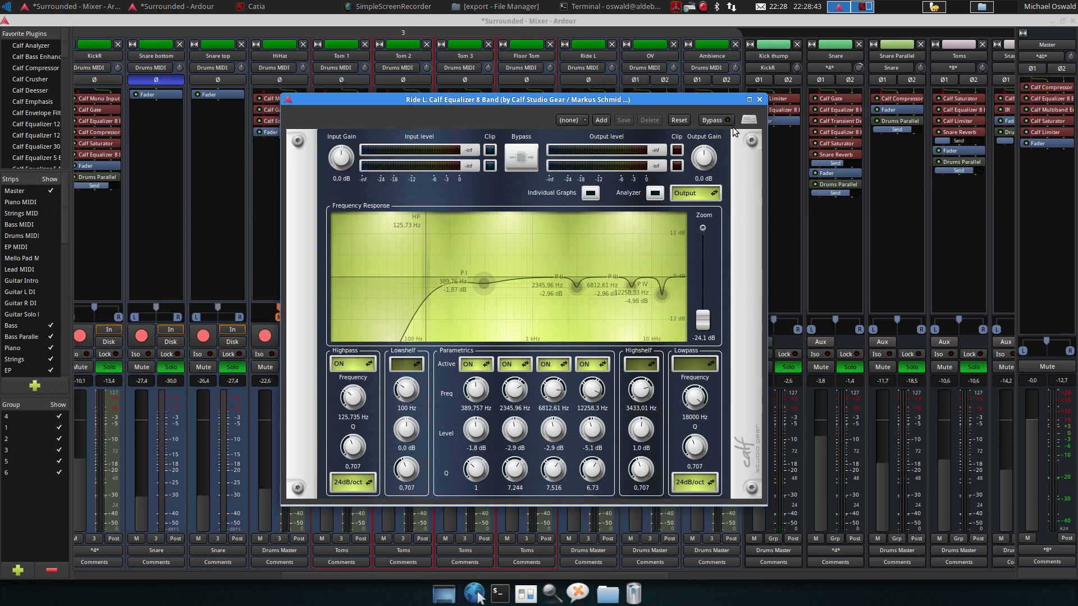
left_click(759, 100)
Start playback and open the Ride L track's Calf Gate to inspect it, then stop playback and close it
key("space")
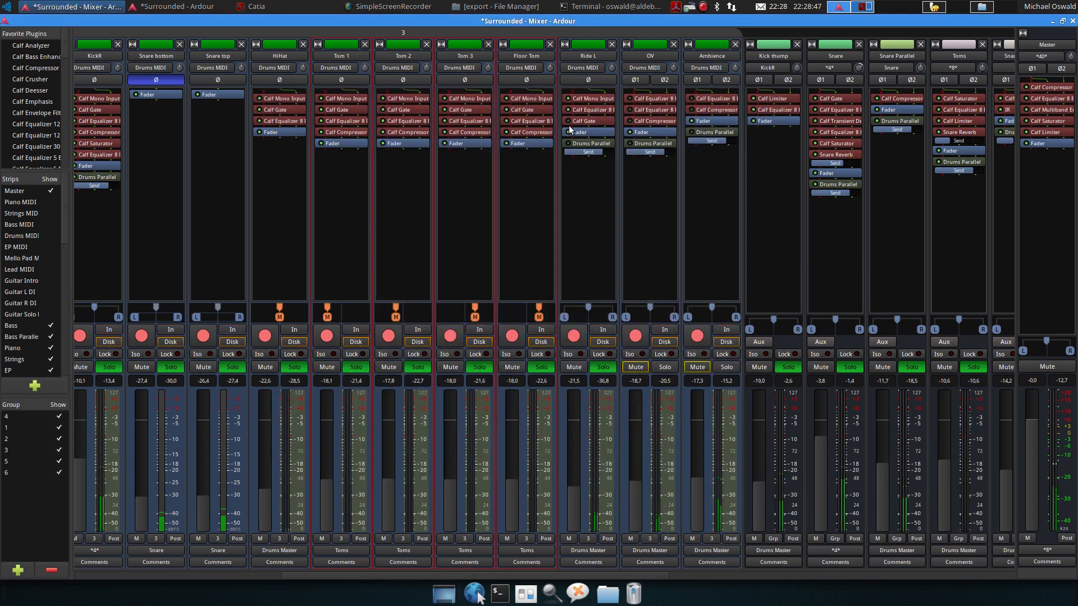
double_click(584, 123)
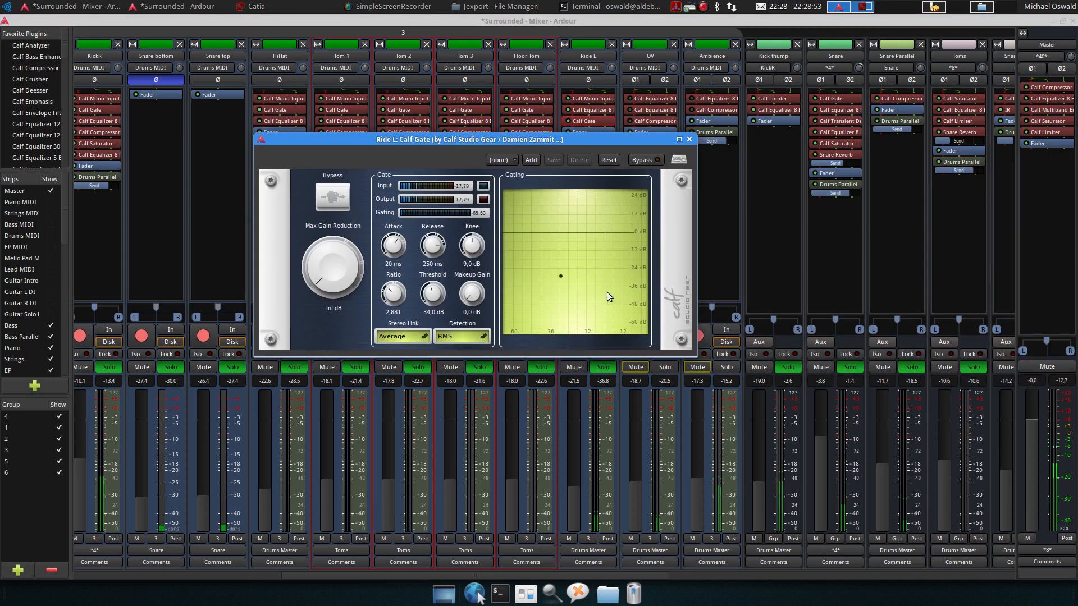
left_click(689, 139)
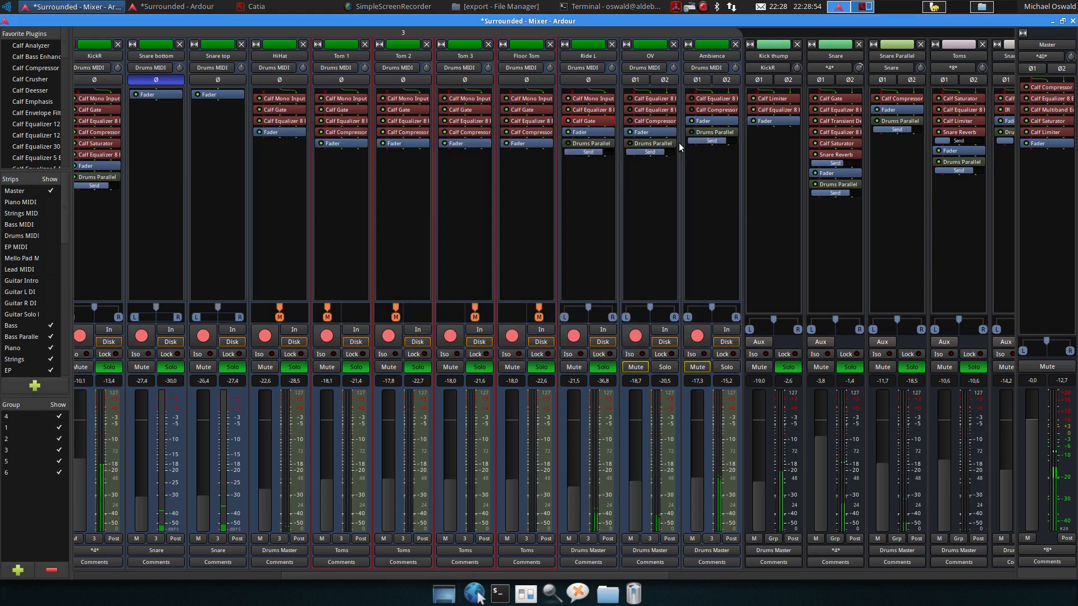
double_click(585, 121)
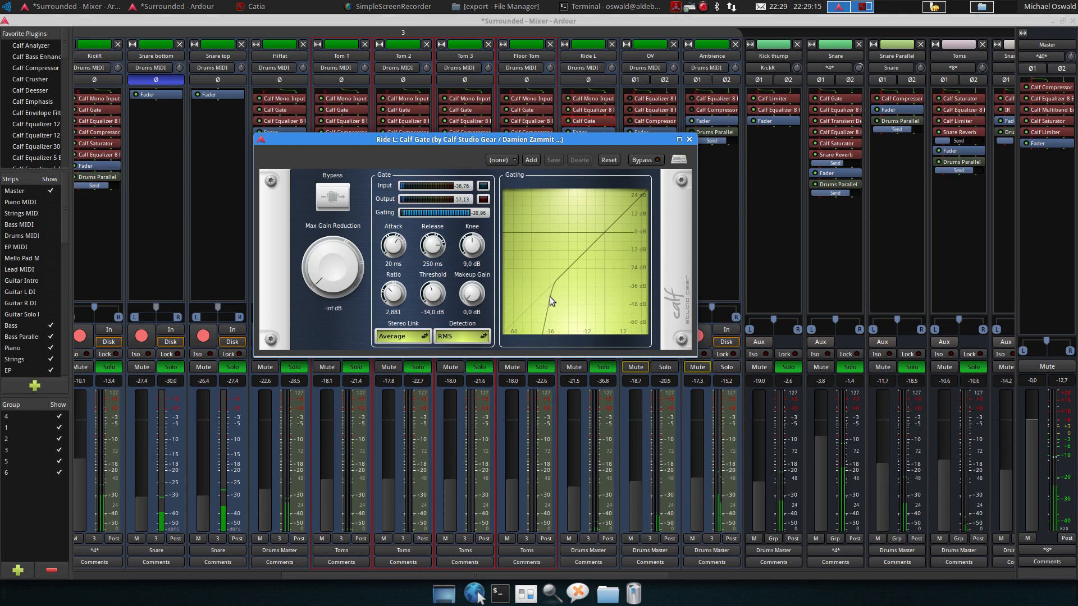
key("space")
left_click(690, 139)
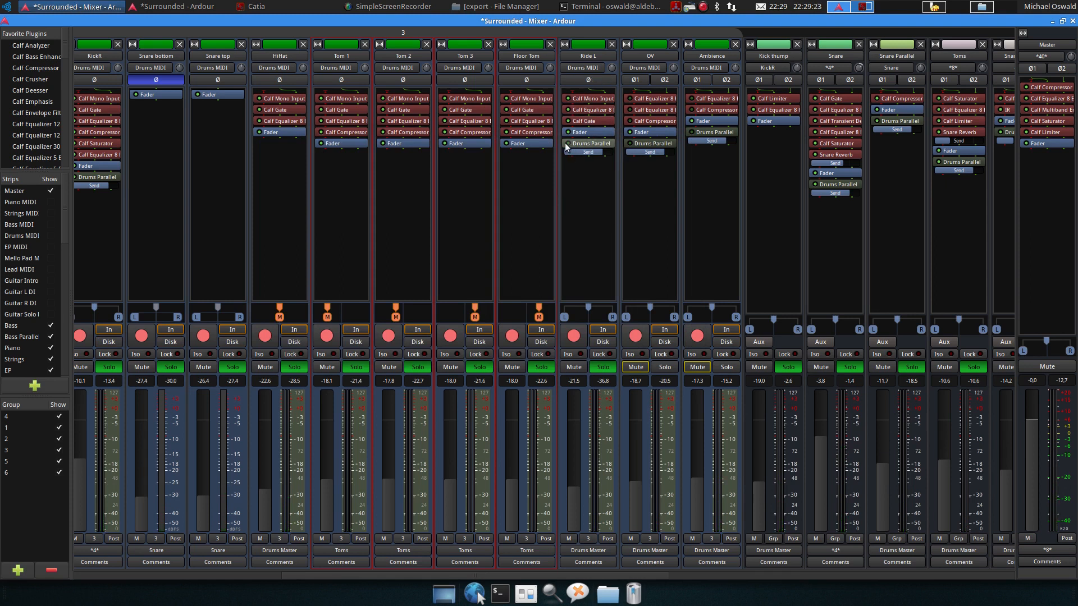
Unsolo all the drum tracks and the Kick thump, Snare, Snare Parallel and Toms busses
left_click(602, 367)
left_click(541, 367)
left_click(480, 367)
left_click(415, 369)
left_click(356, 368)
left_click(294, 368)
left_click(101, 366)
left_click(170, 367)
left_click(233, 367)
left_click(788, 367)
left_click(856, 368)
left_click(912, 367)
left_click(976, 367)
Start playback and solo the OV track
key("space")
left_click_drag(655, 579, 820, 553)
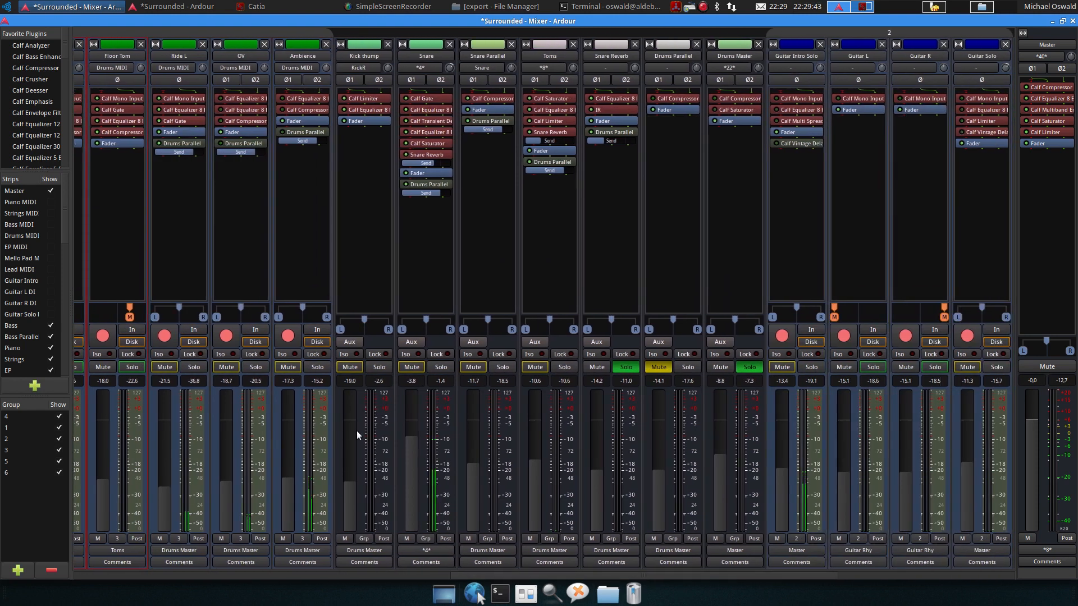
left_click(248, 369)
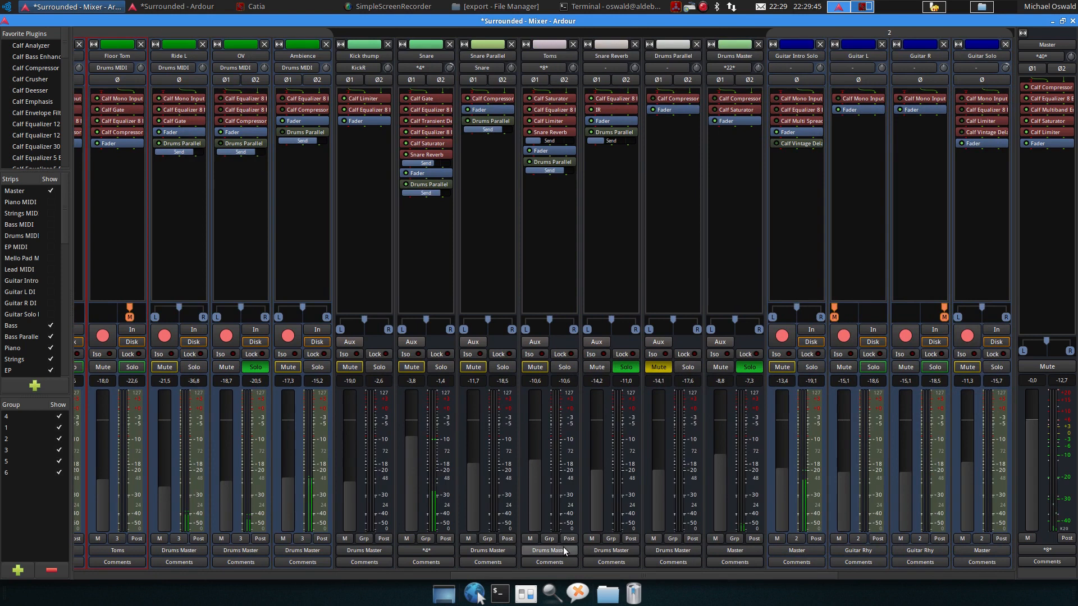
Place the playhead around bar 48 in the editor, start playback and return to the mixer
left_click_drag(586, 575, 456, 574)
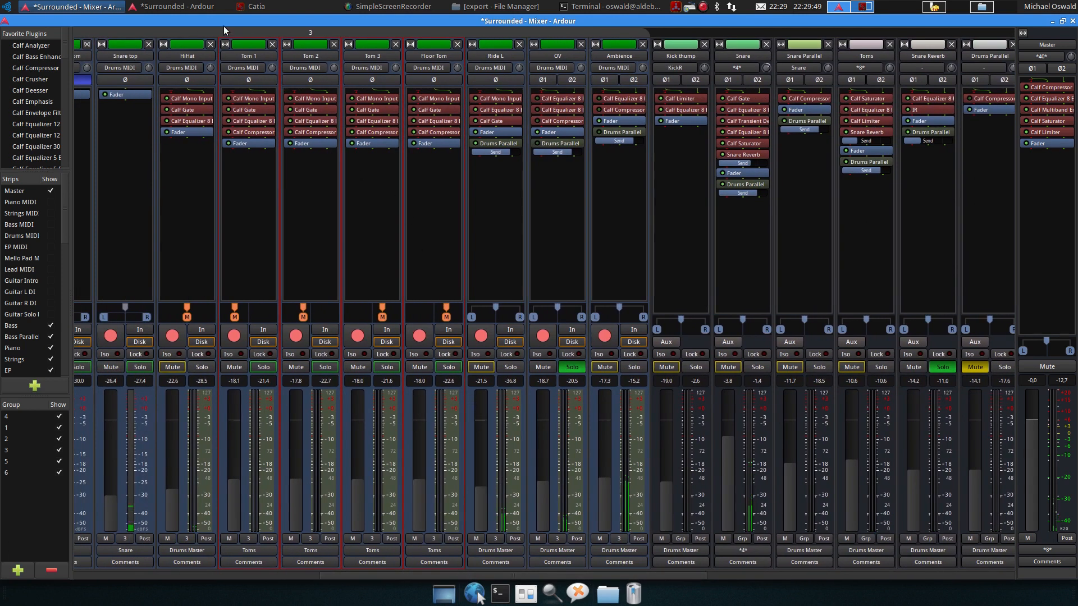
left_click(206, 12)
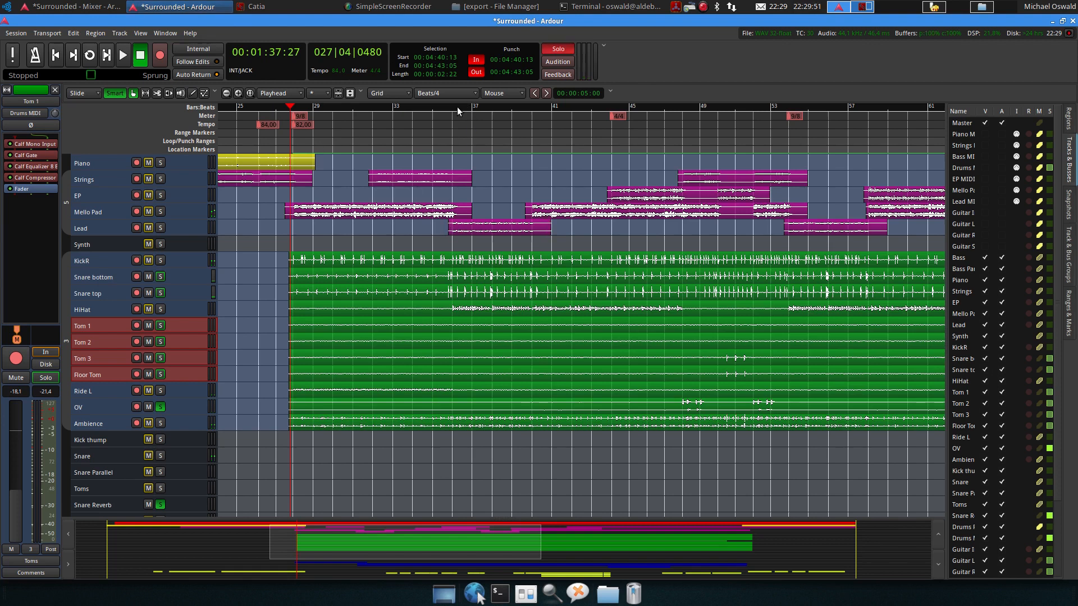
left_click(668, 110)
key("space")
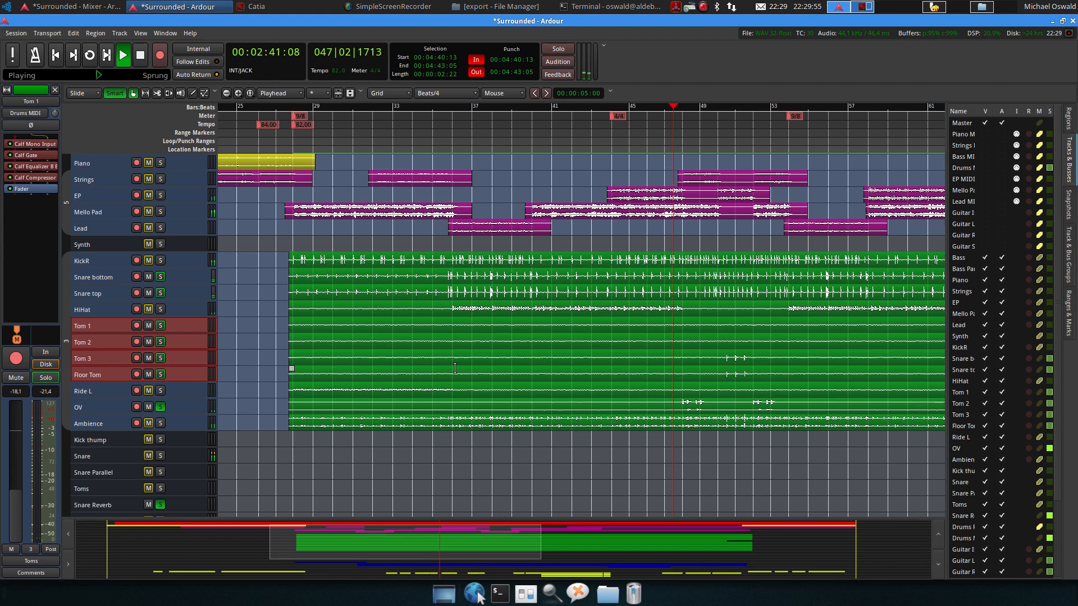
left_click(97, 6)
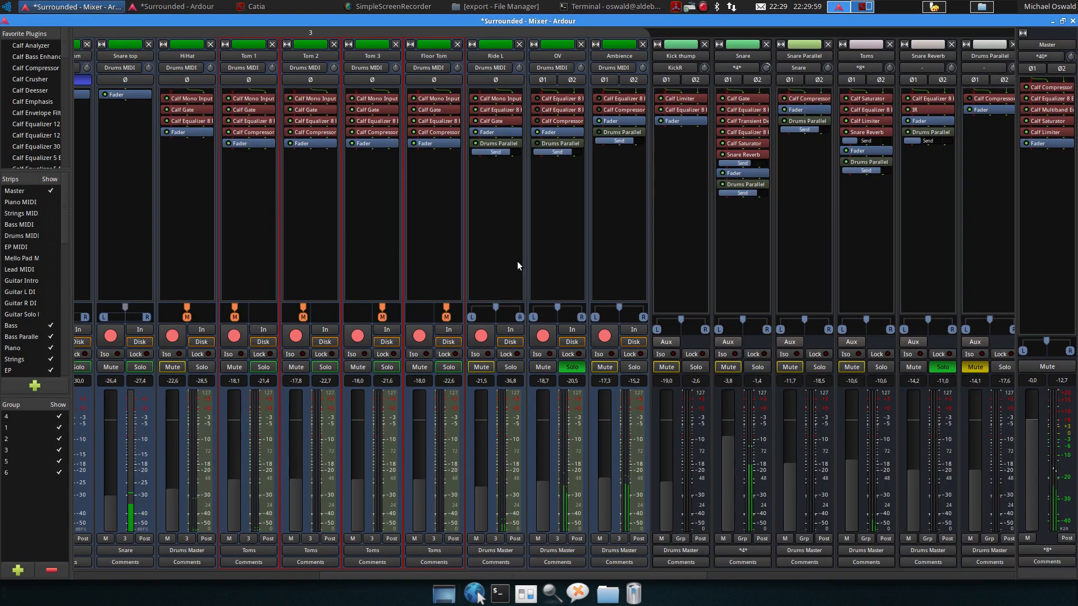
Open the OV track's first Calf Equalizer 8 Band to inspect its settings, then close it
key("space")
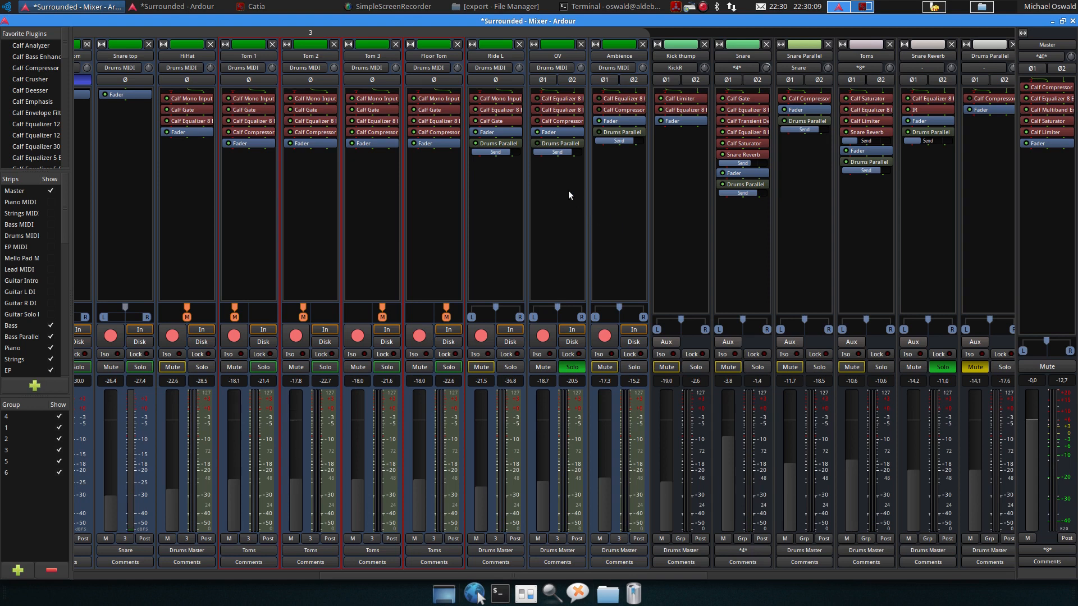
double_click(557, 99)
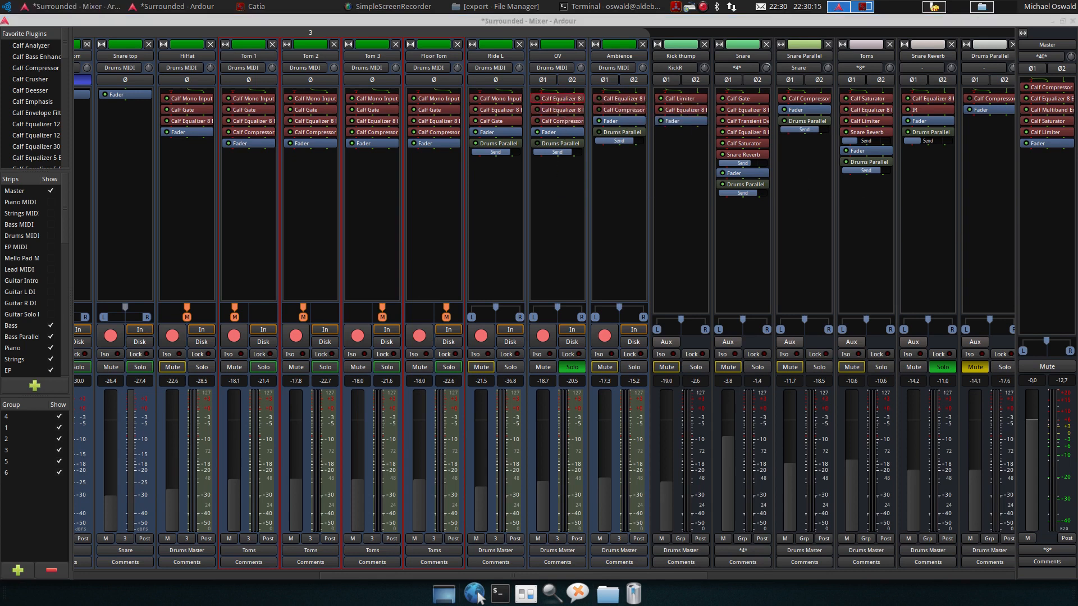
double_click(546, 99)
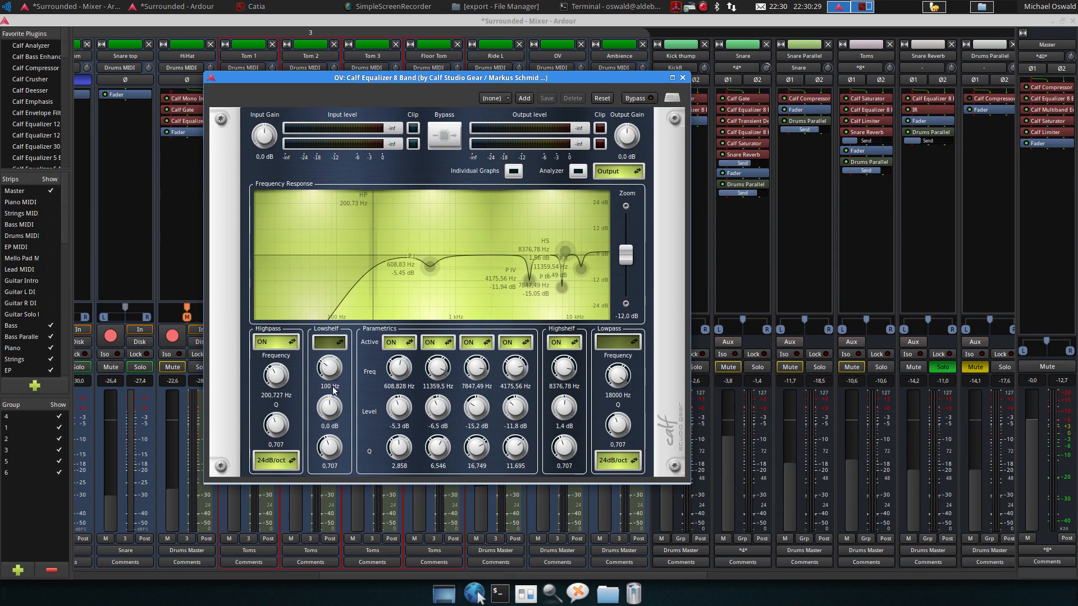
left_click(682, 78)
Start playback and open the OV track's second Calf Equalizer 8 Band to listen, then close it
key("space")
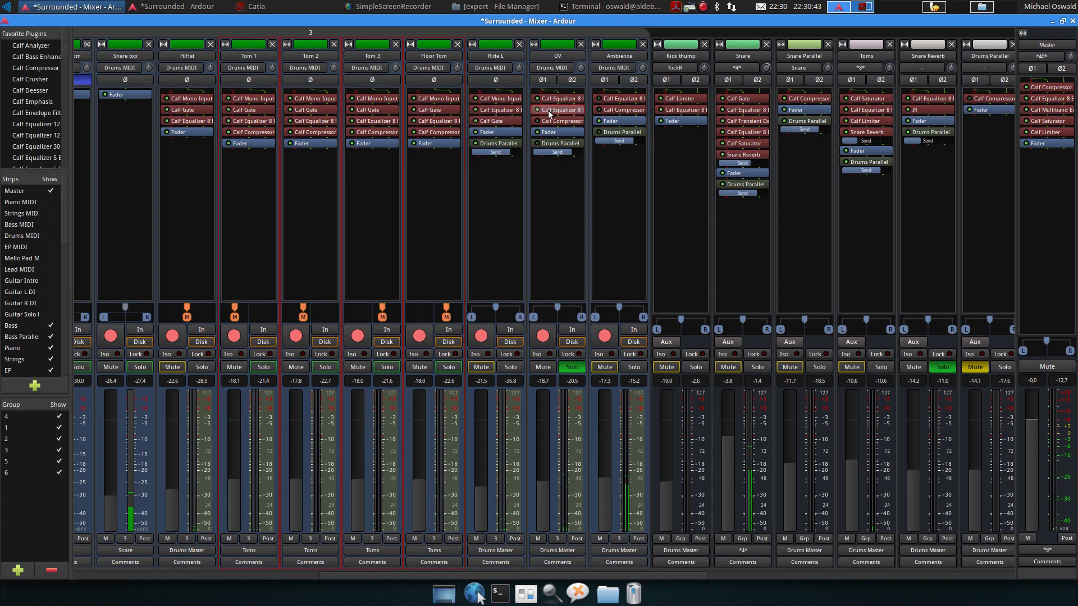
double_click(548, 111)
left_click_drag(1077, 163, 476, 73)
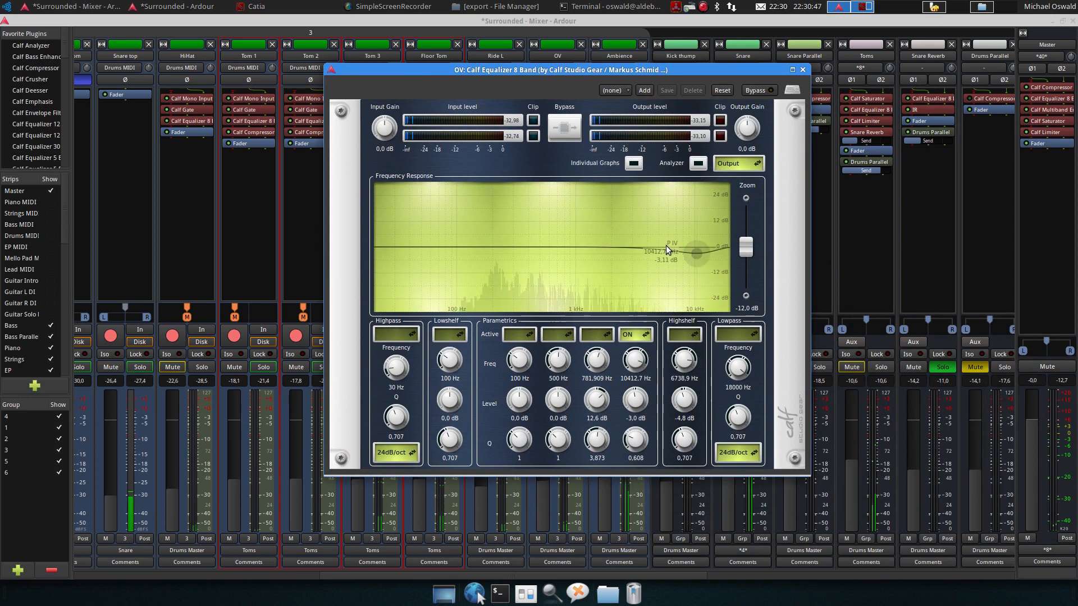
mouse_move(695, 256)
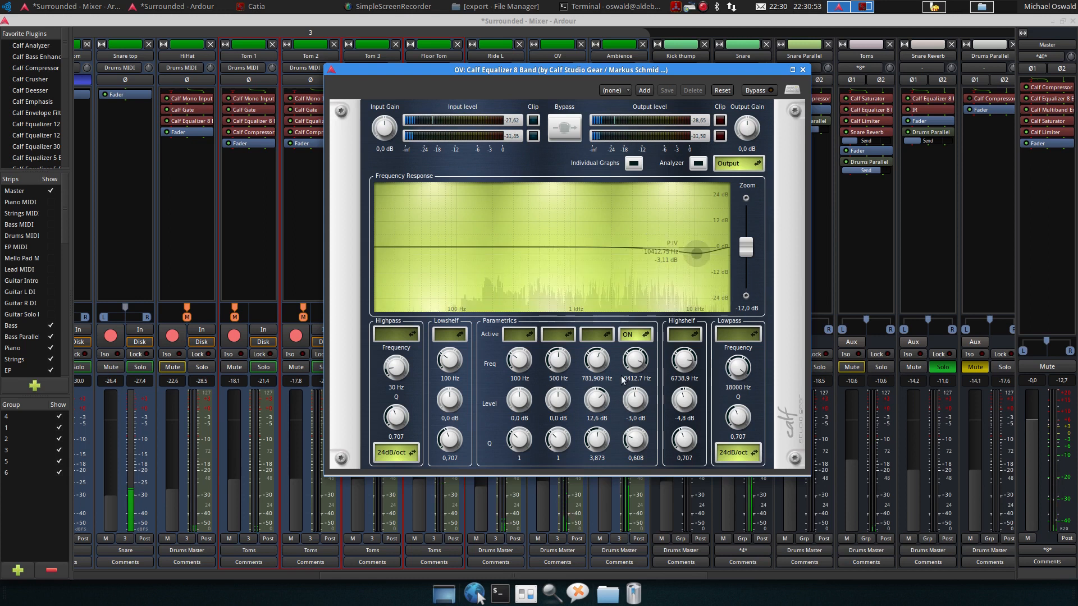
left_click(802, 70)
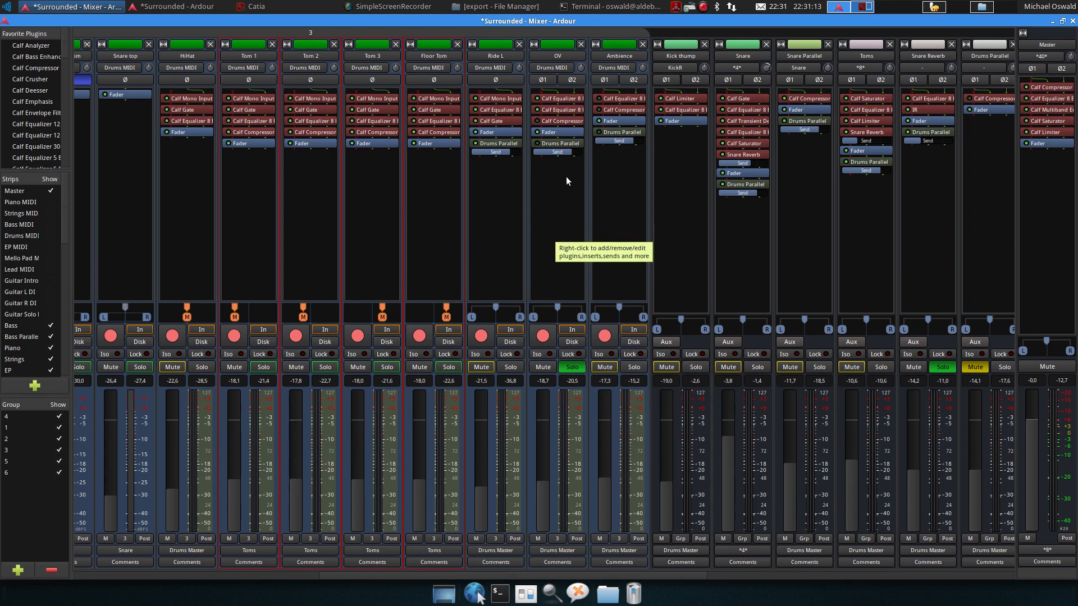
Open the OV track's Calf Compressor, toggle its Bypass on and off while listening, then close it
double_click(546, 122)
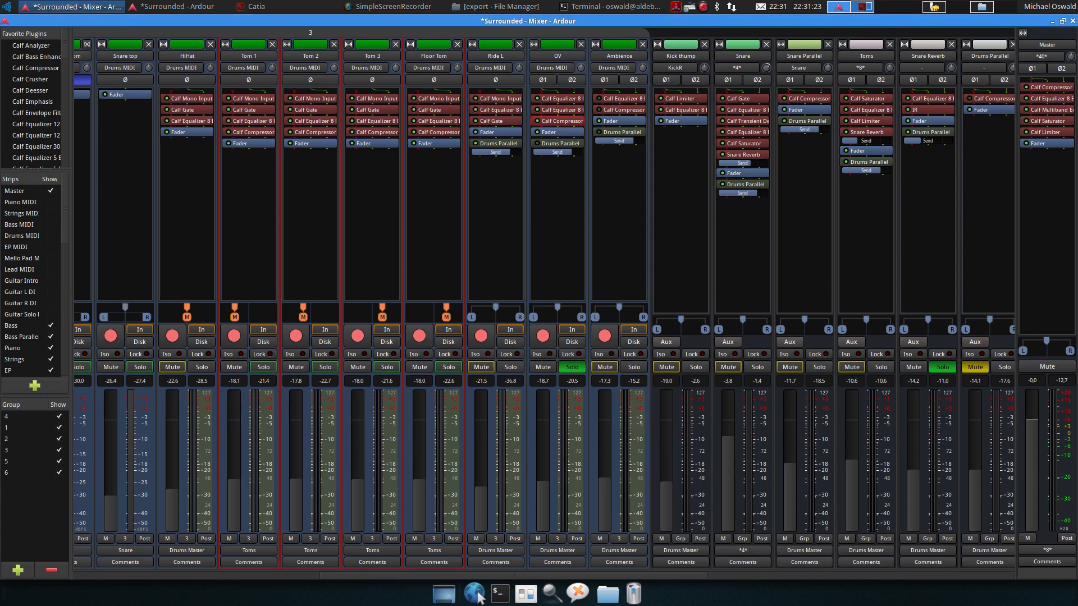
double_click(563, 121)
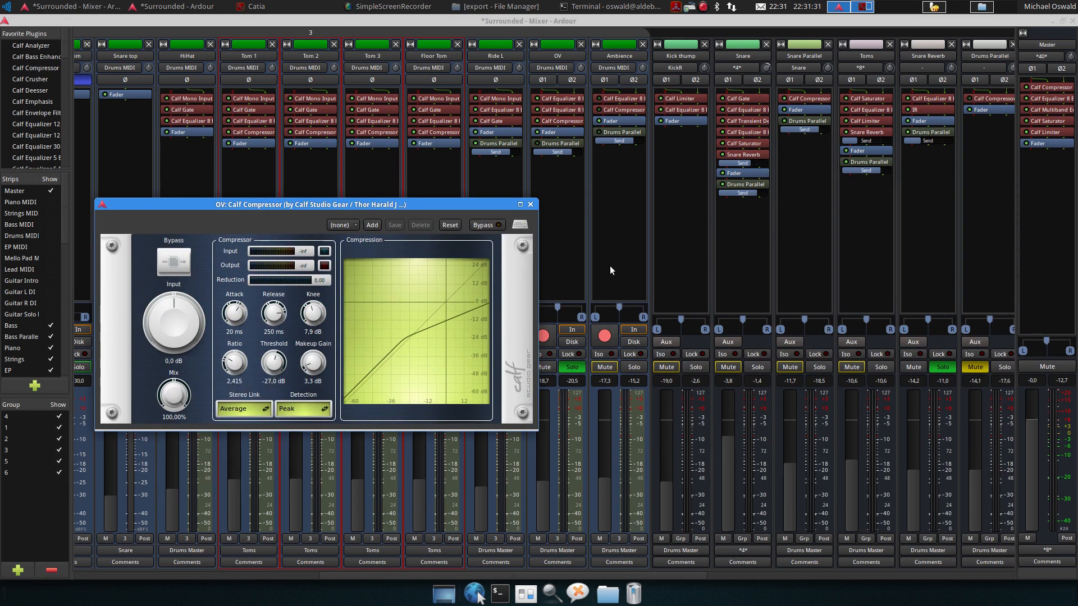
left_click_drag(470, 207, 421, 200)
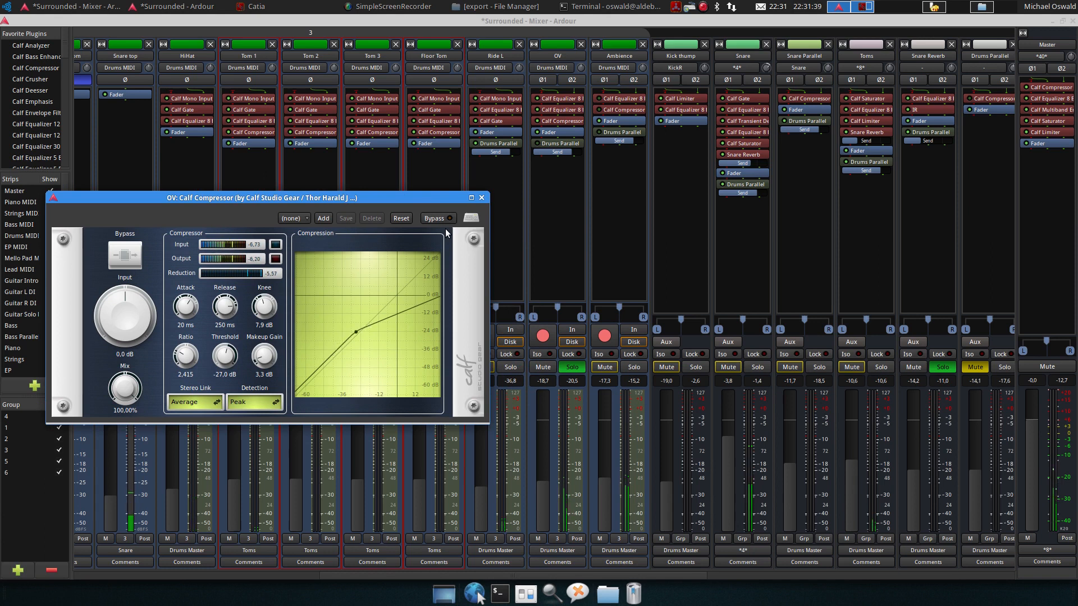
left_click(442, 221)
key("space")
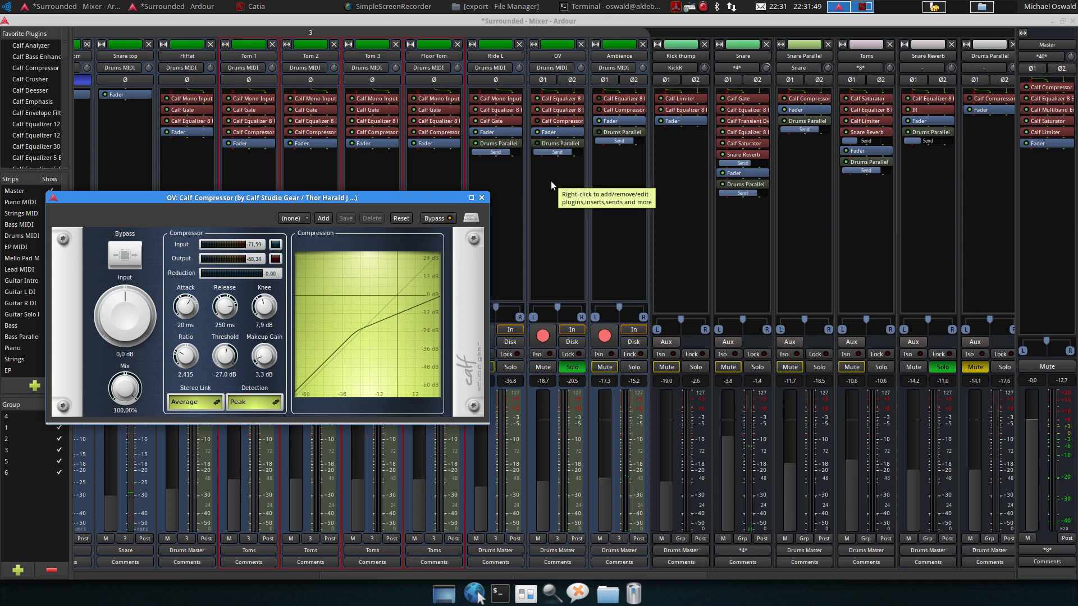
left_click(439, 218)
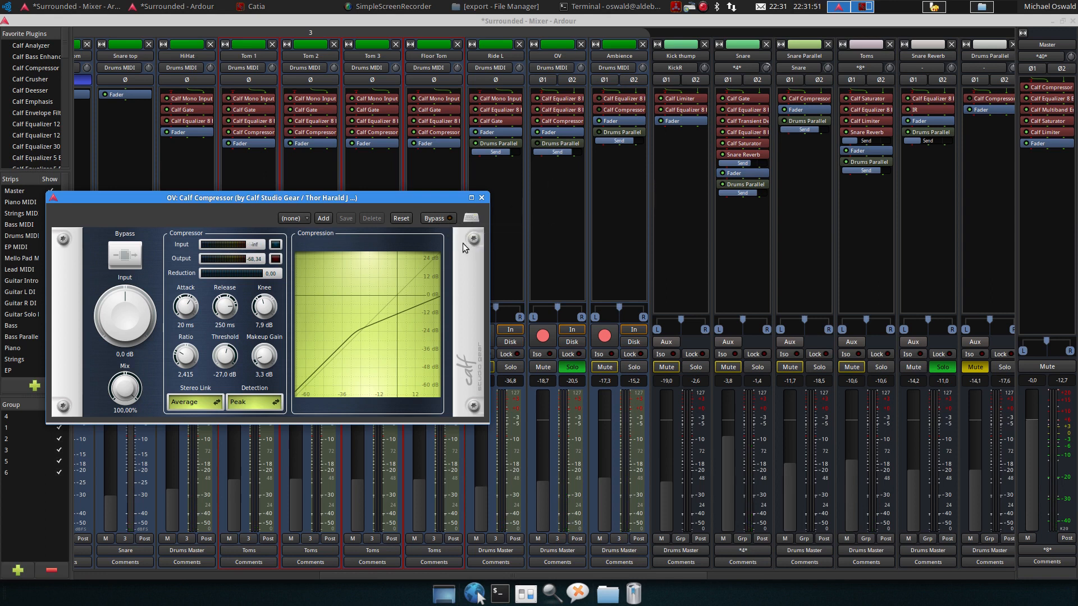
key("space")
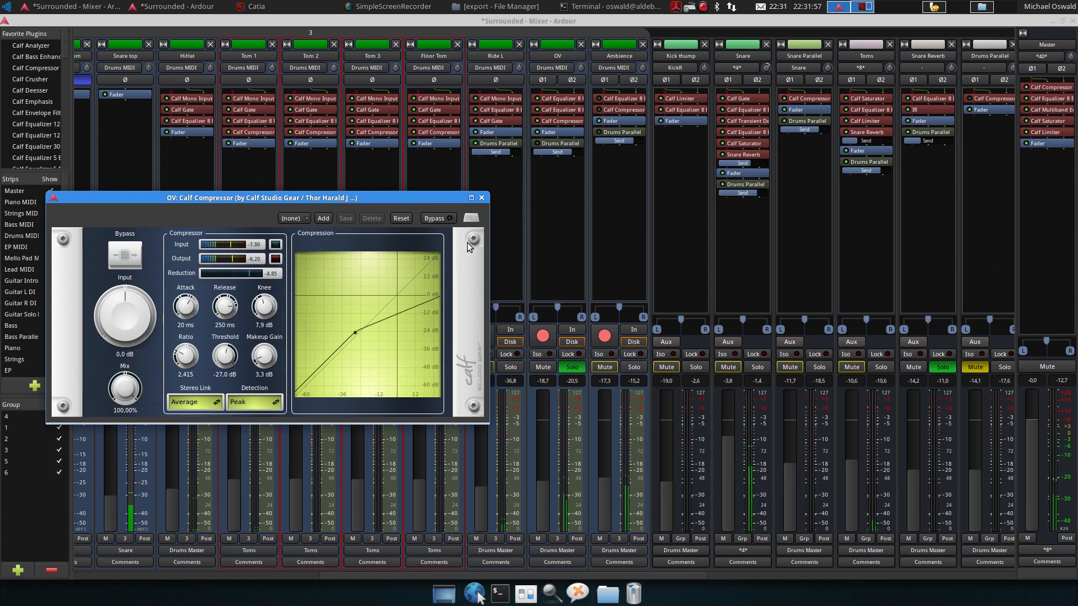
key("space")
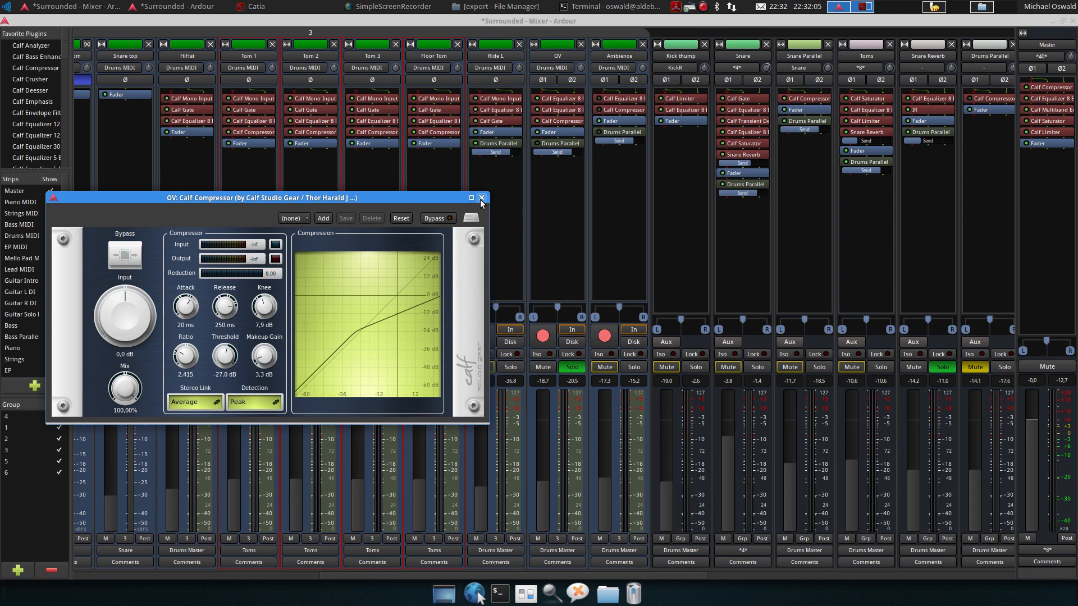
left_click(481, 200)
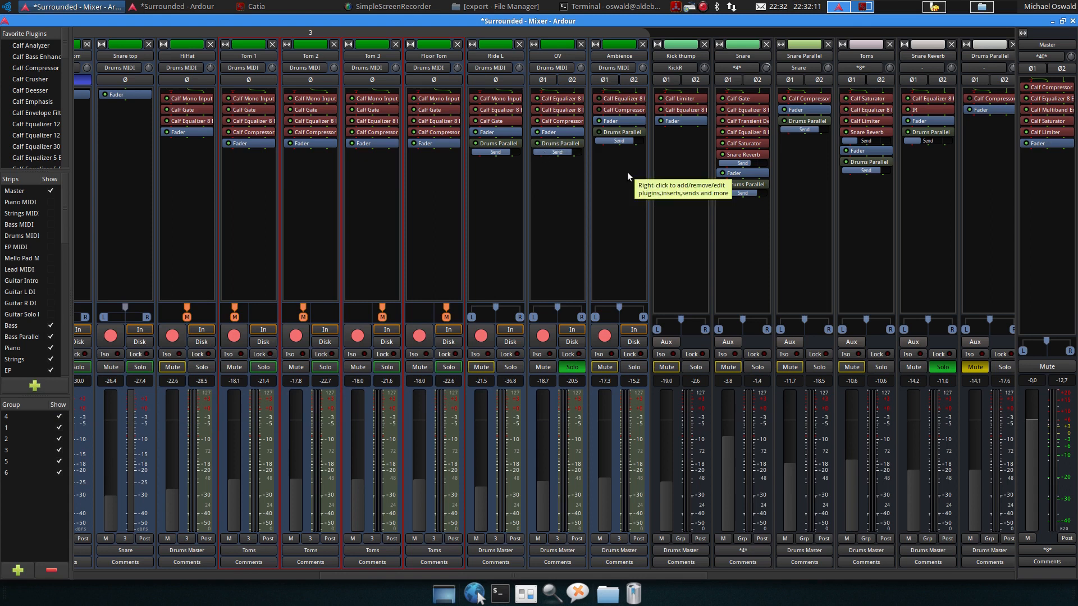
Move the solo from the OV track to the Ambience track and start playback
left_click(582, 375)
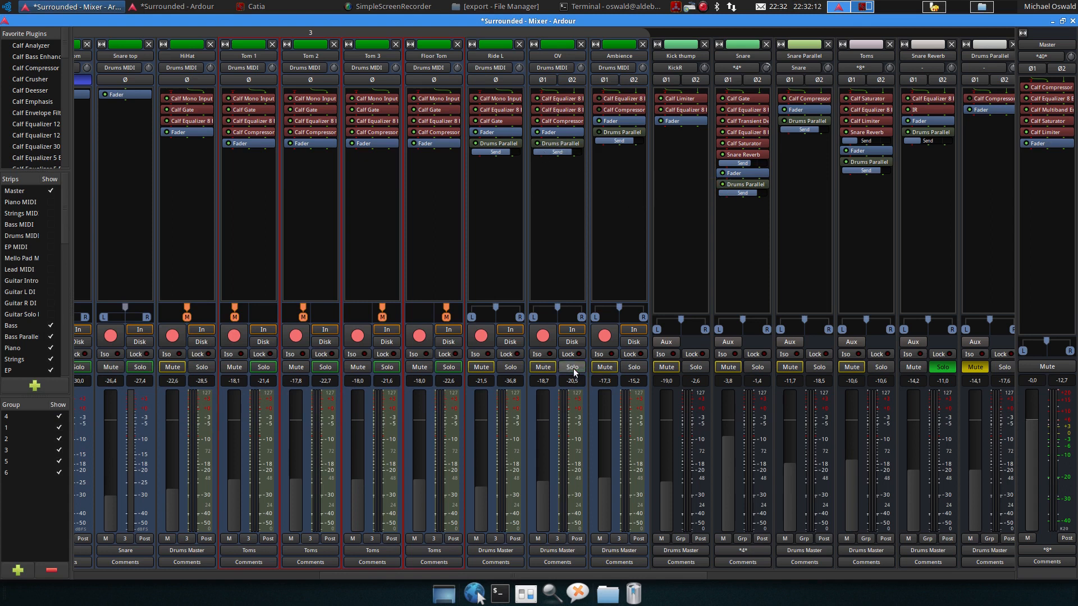
left_click(635, 368)
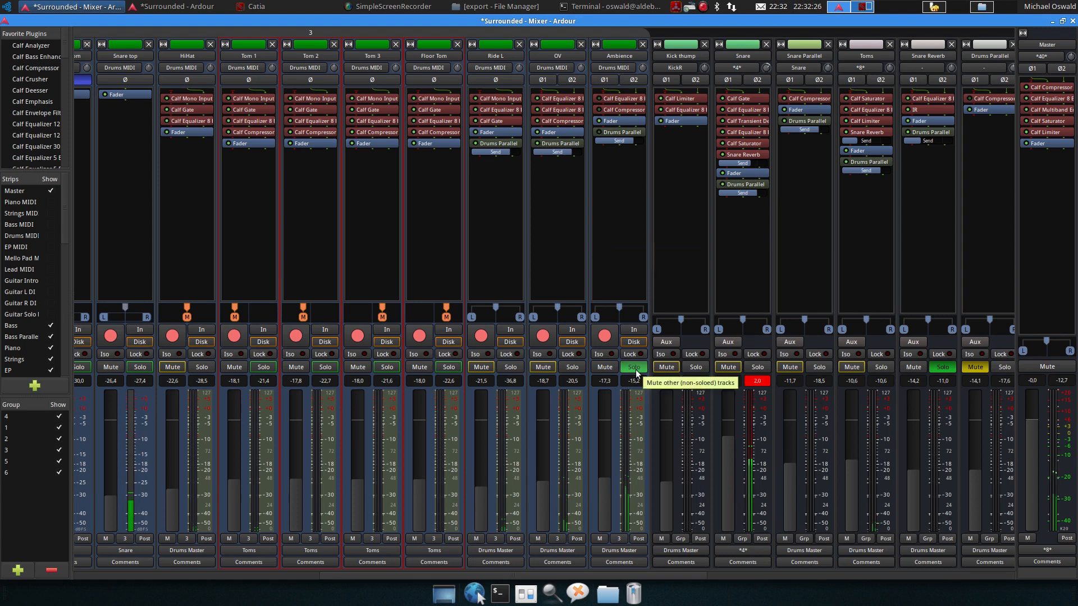
key("space")
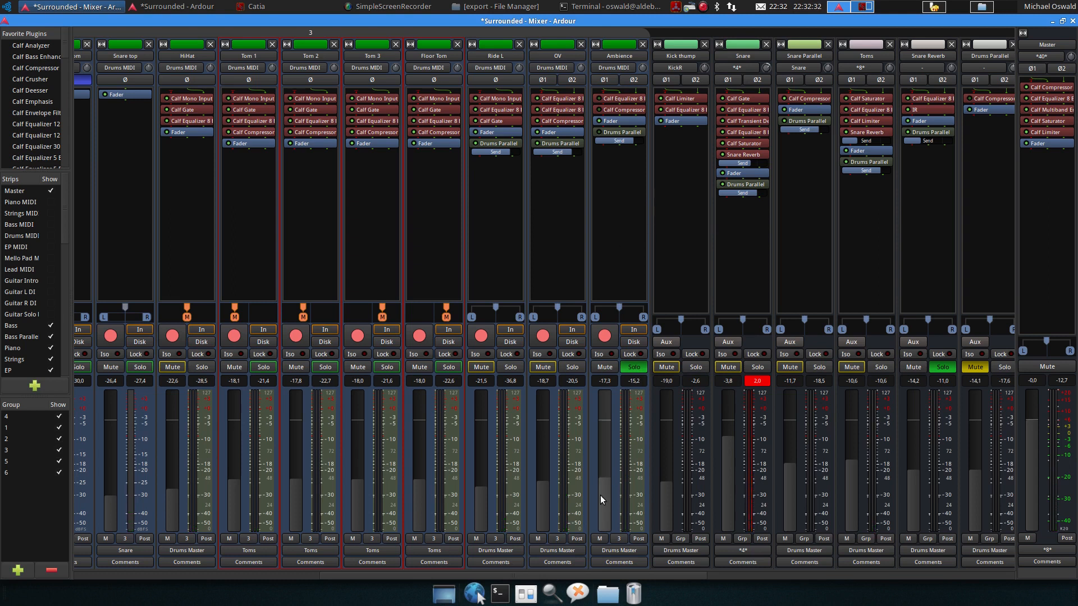
Open the Ambience track's Calf Equalizer 8 Band to listen, clear the Snare peak indicator, then close the equalizer
double_click(618, 99)
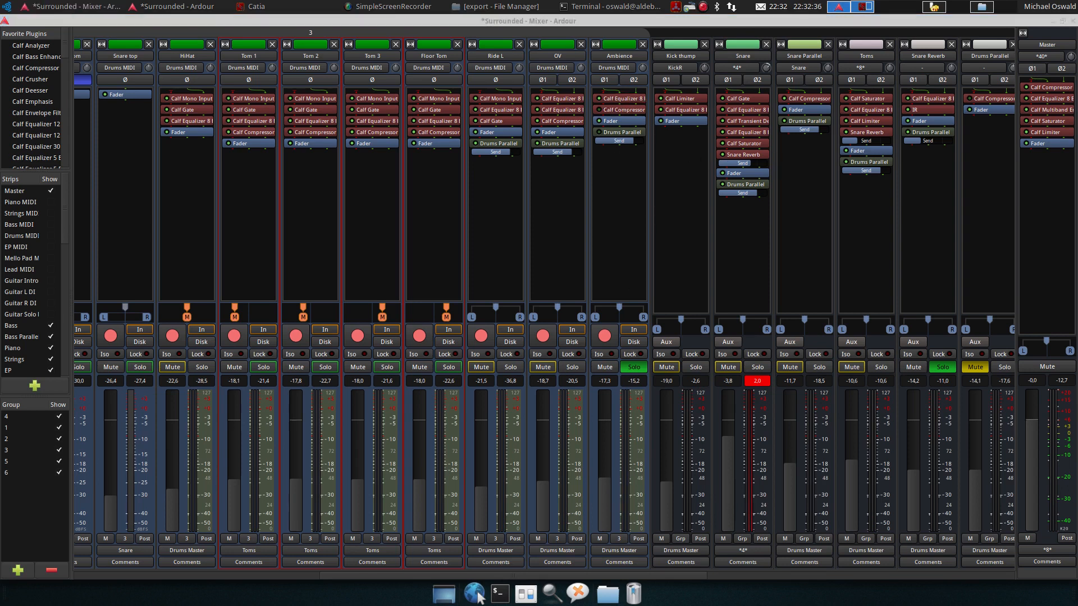
left_click_drag(1077, 140, 279, 75)
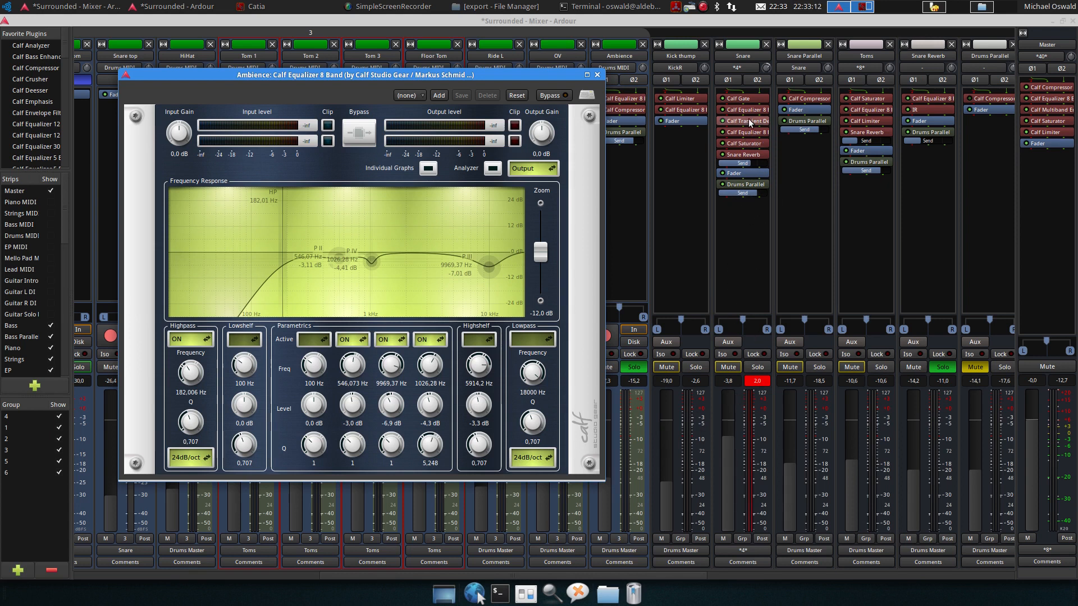
left_click(759, 381)
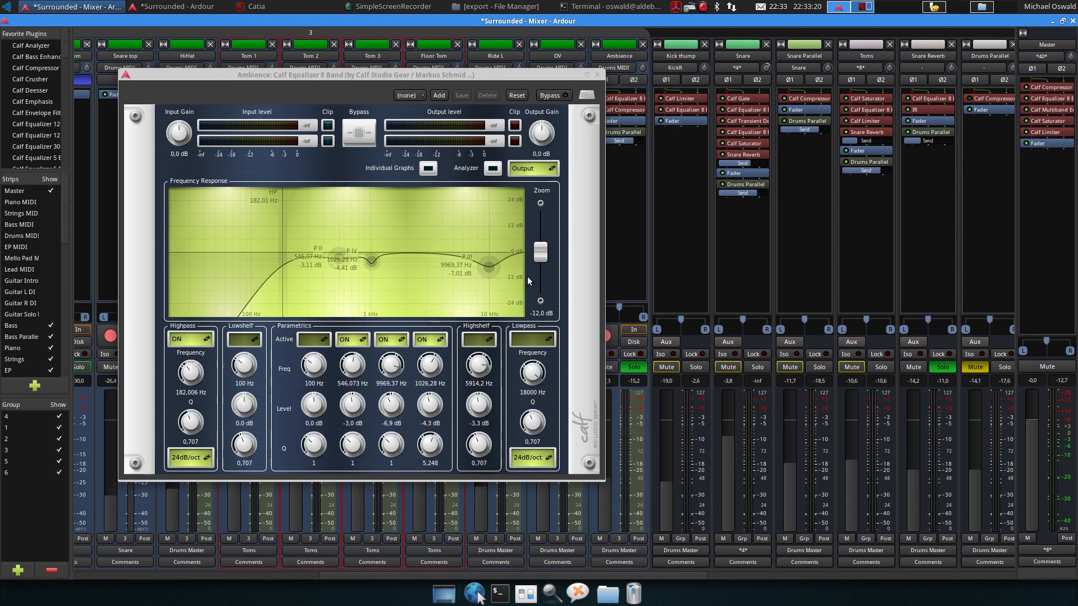
left_click(596, 74)
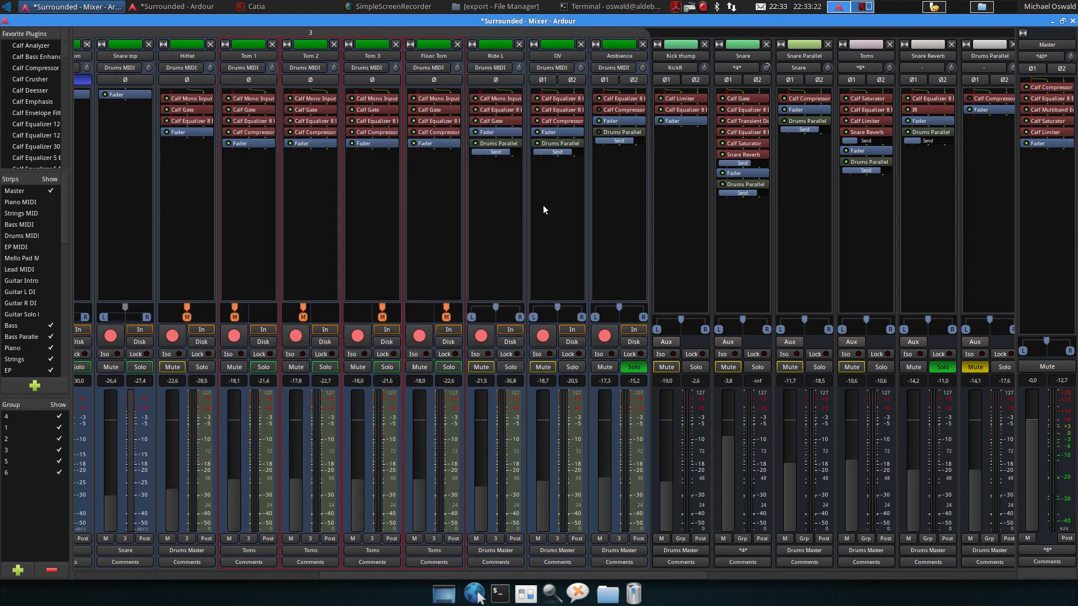
Restart playback and open the Ambience track's Calf Compressor to listen, then close it
key("space")
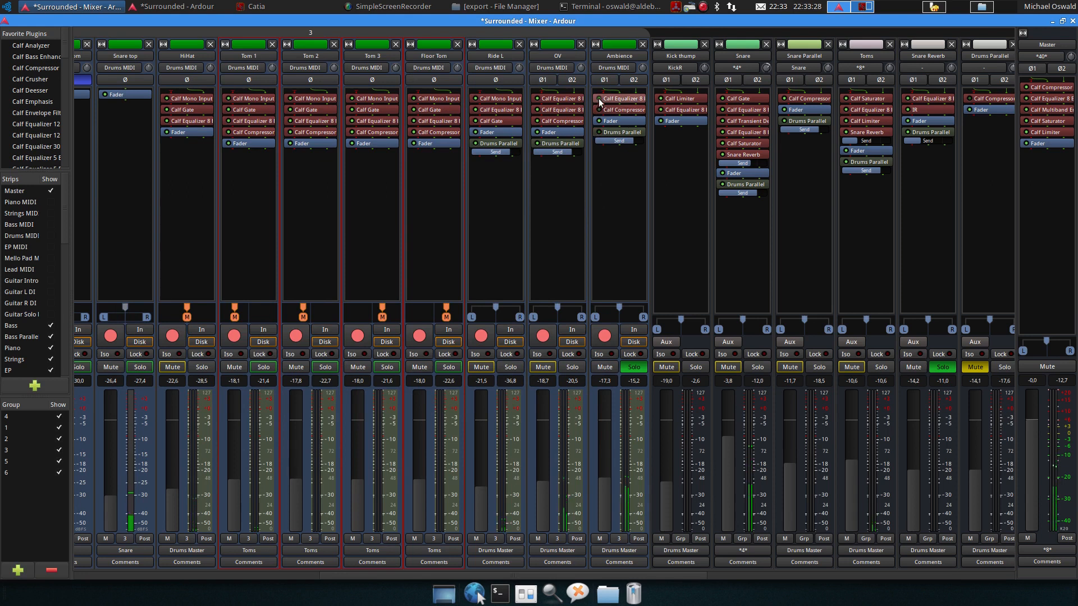
key("space")
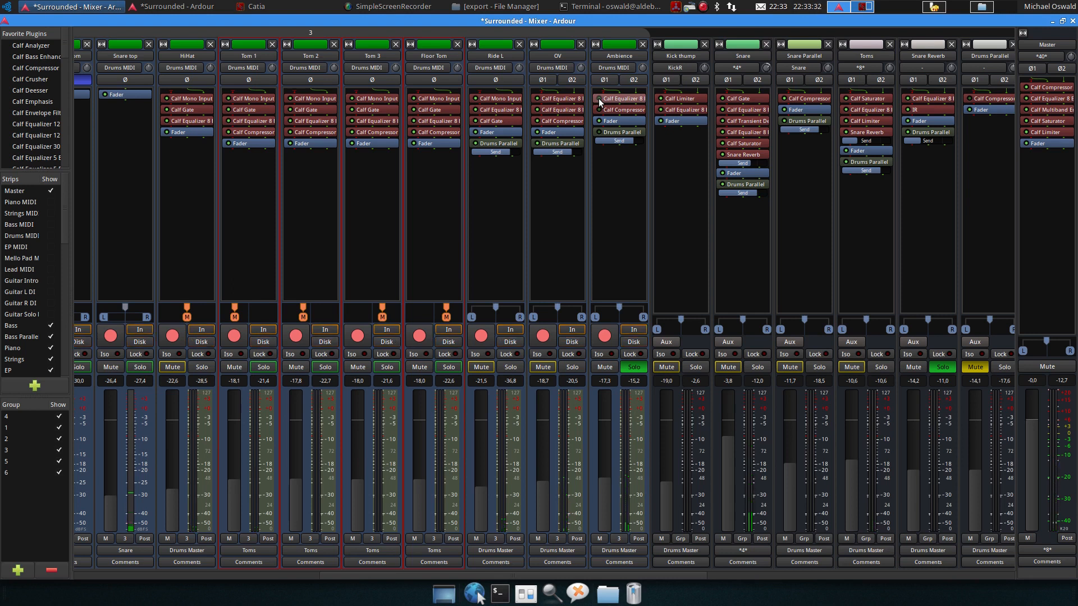
key("space")
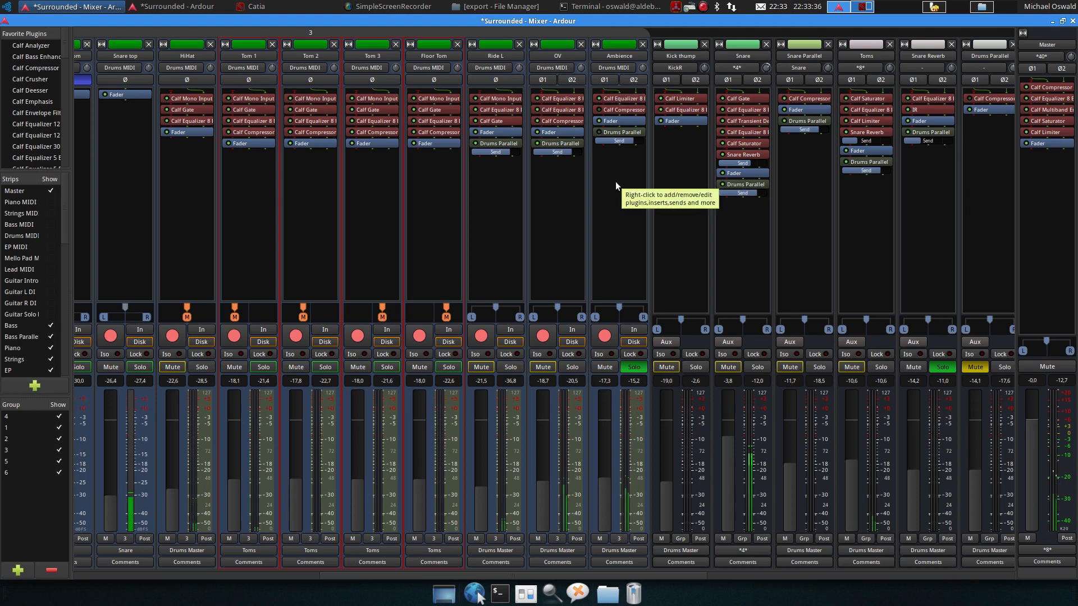
key("space")
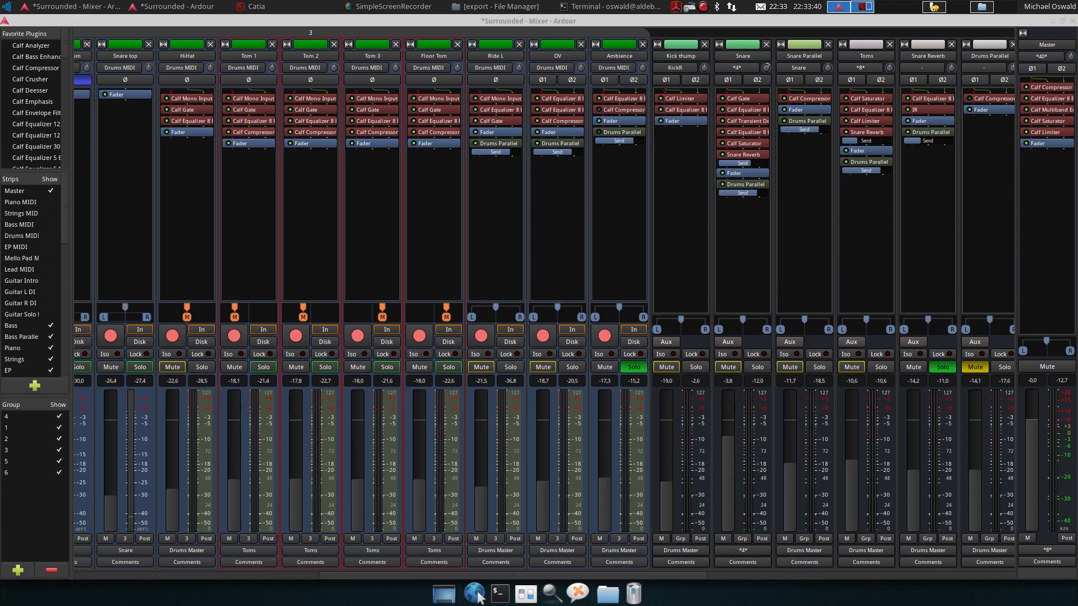
left_click(599, 110)
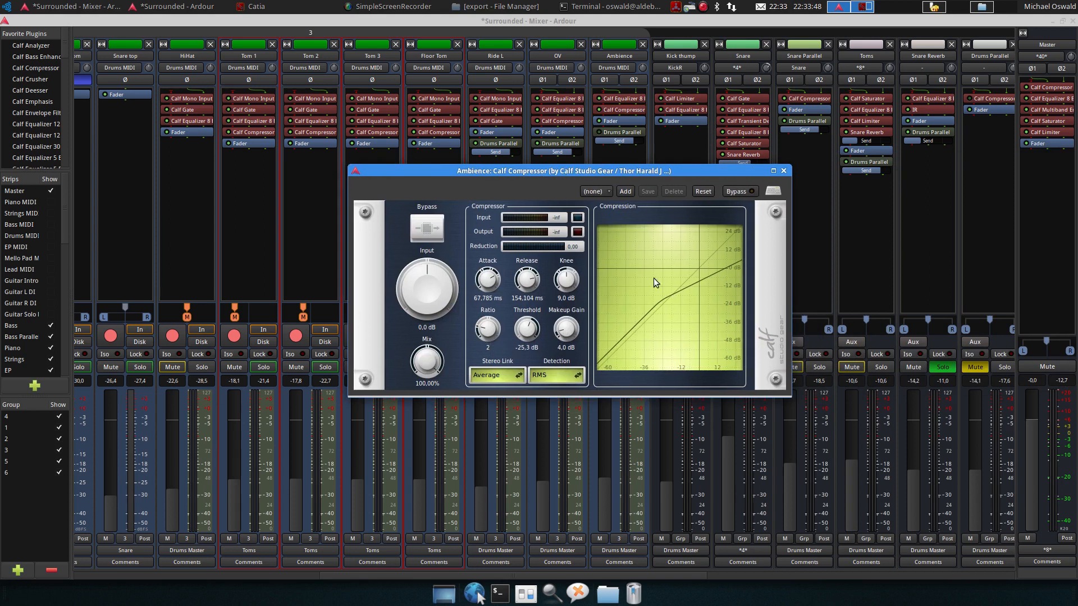
key("space")
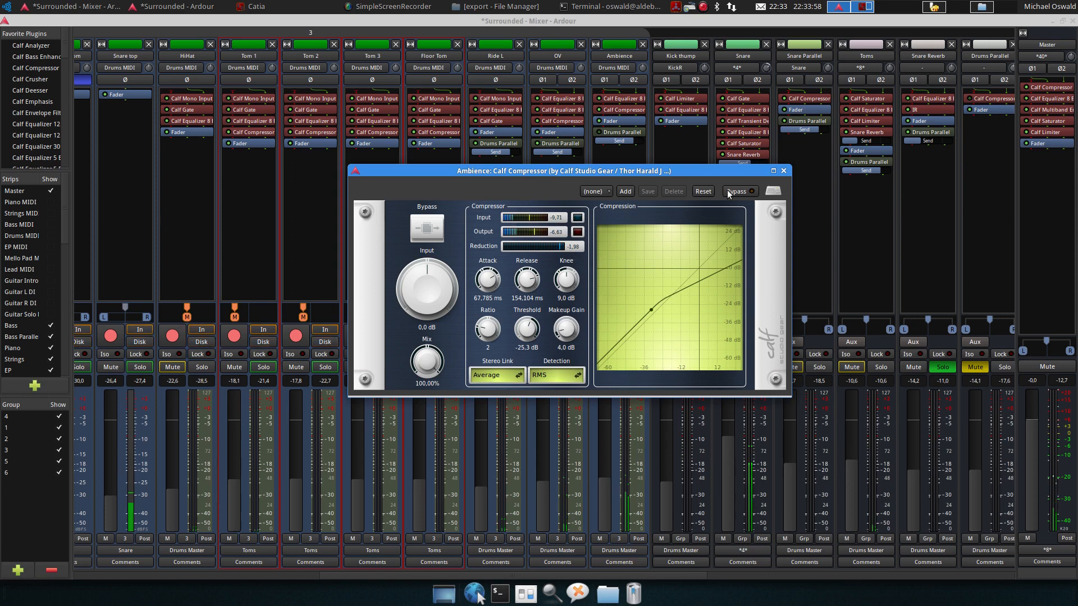
left_click(784, 171)
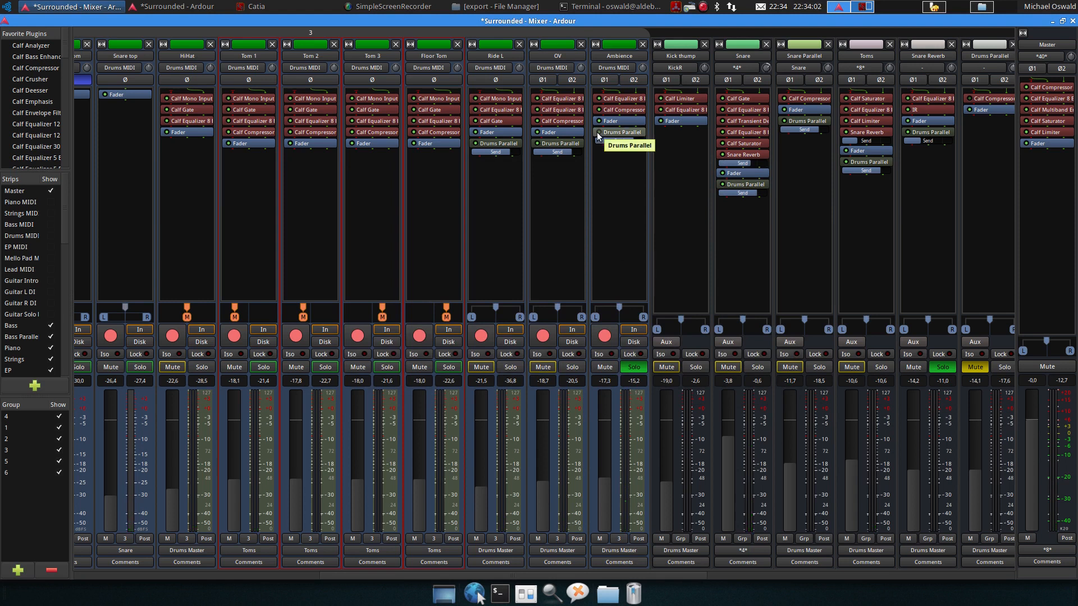
Clear the Ambience and Snare Reverb solos and scroll the mixer over to the bus strips
left_click(628, 369)
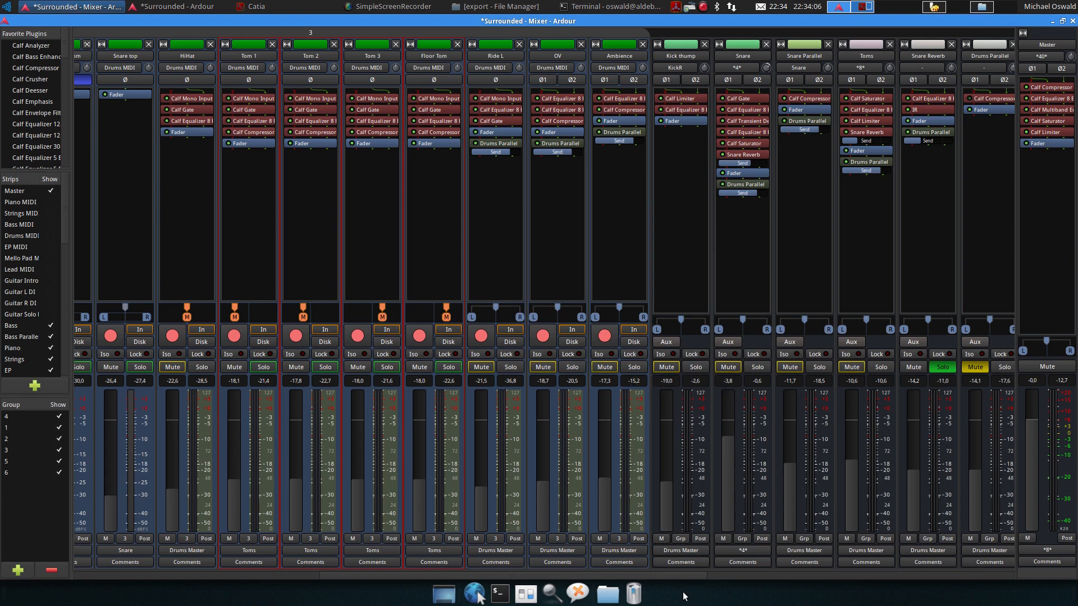
left_click_drag(685, 576, 827, 573)
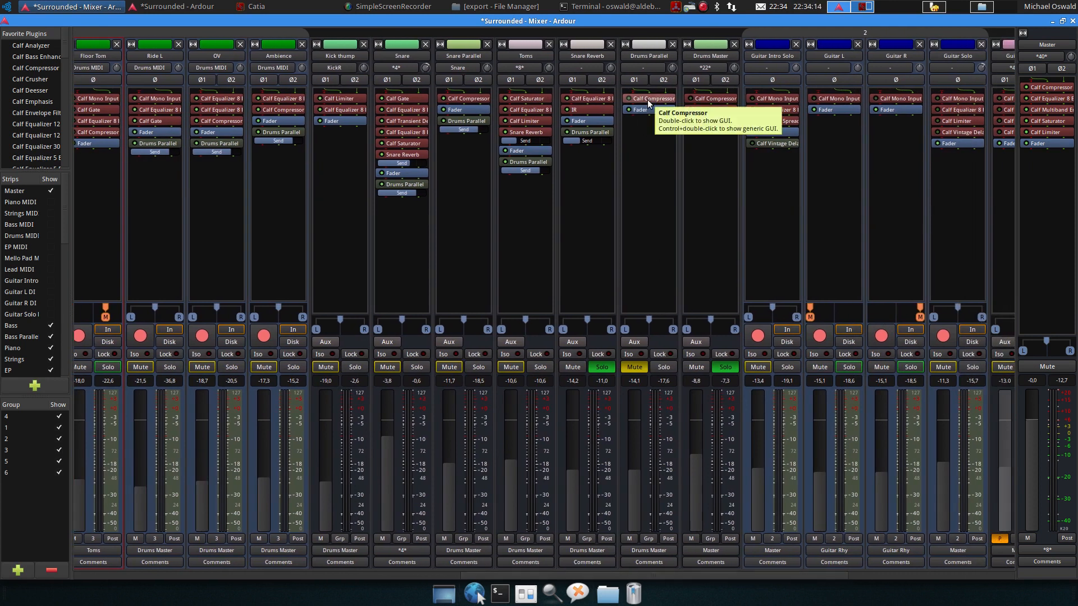
left_click(607, 366)
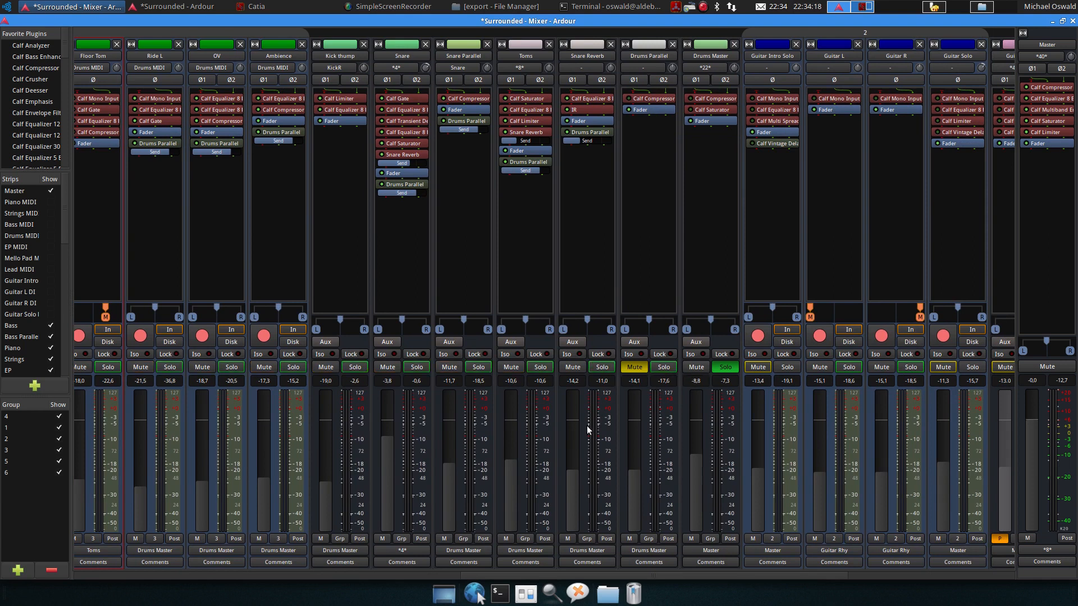
left_click_drag(658, 575, 645, 551)
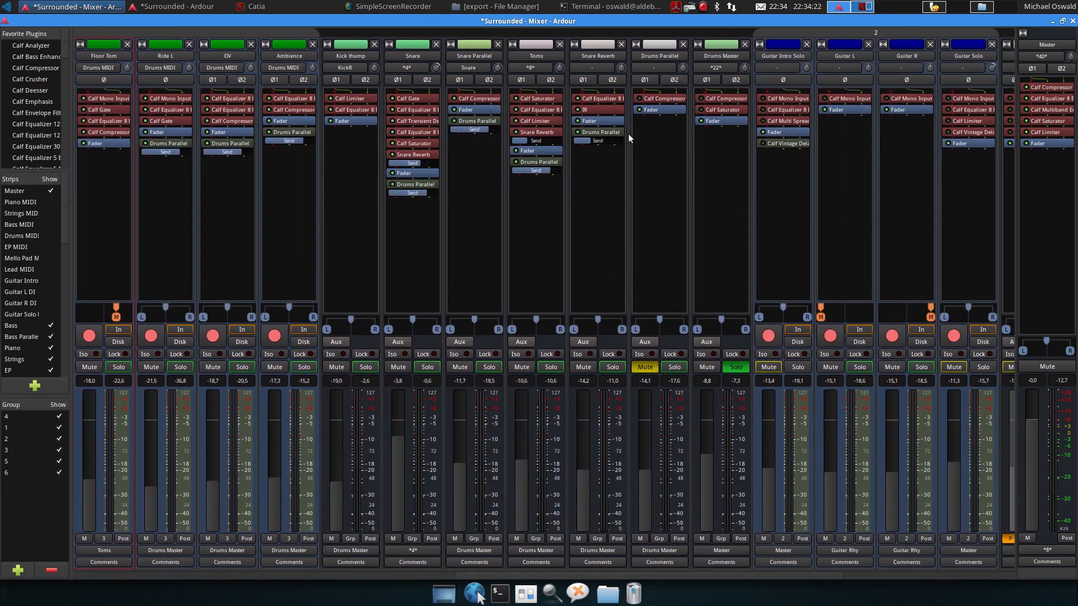
Open the Drums Parallel bus's Calf Compressor and audition it soloed during playback, then unsolo the bus and close it
double_click(651, 100)
double_click(670, 99)
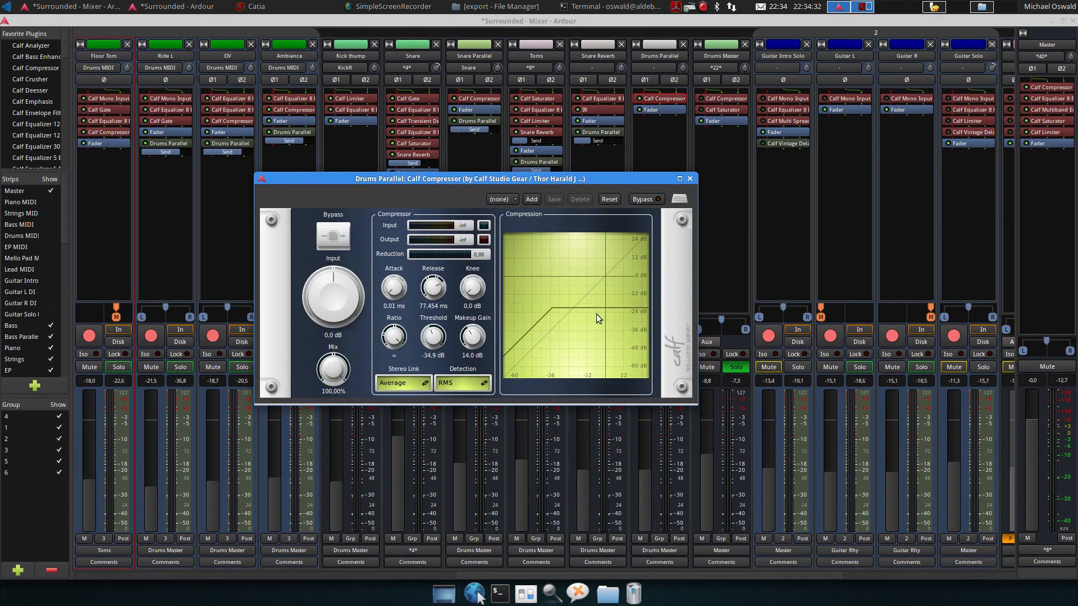
left_click_drag(540, 186, 414, 189)
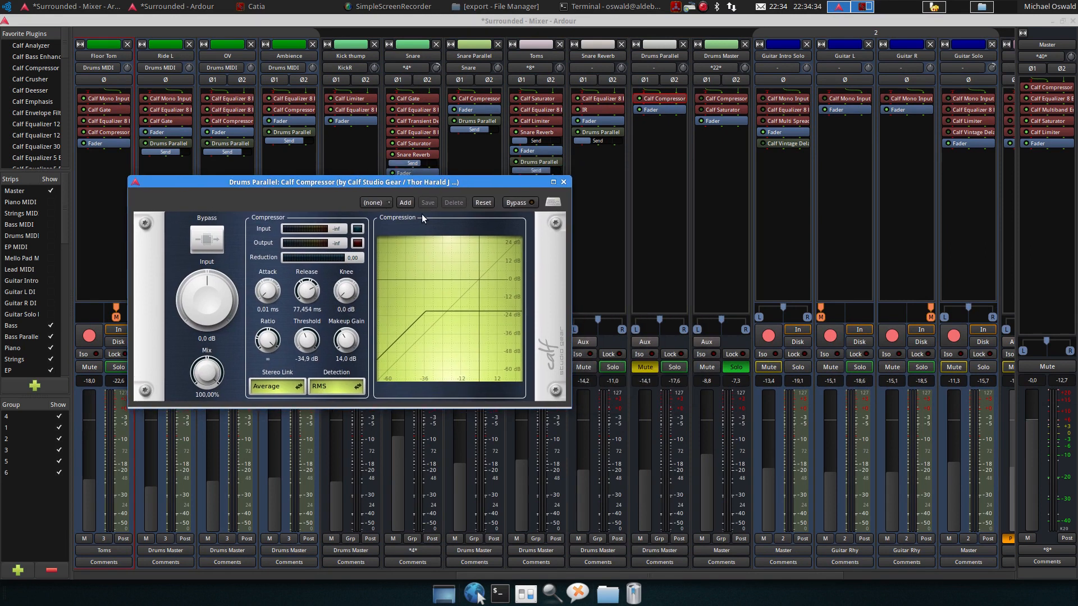
left_click(587, 390)
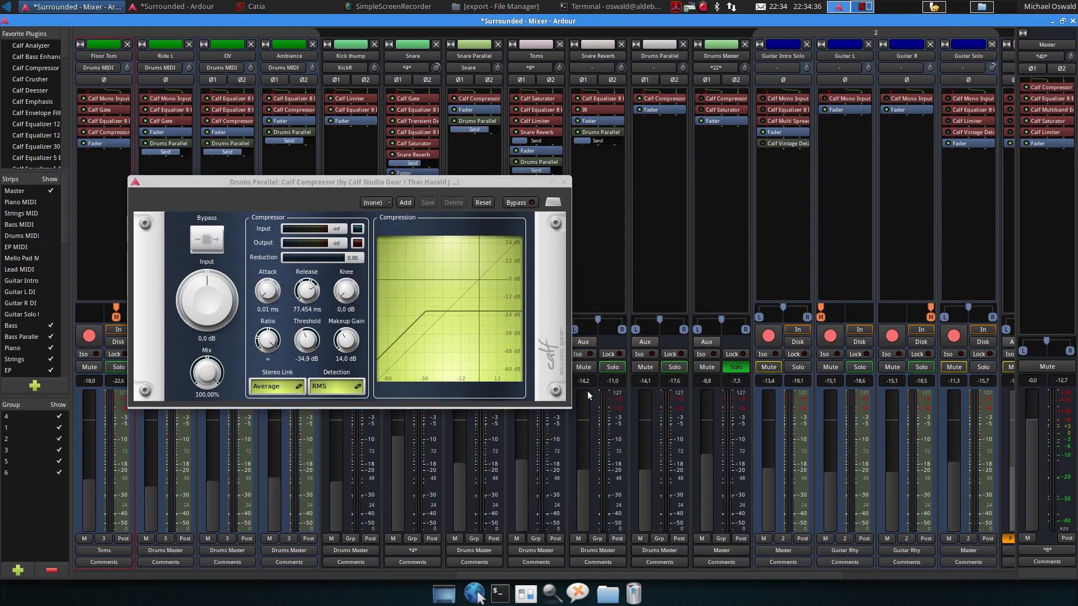
key("space")
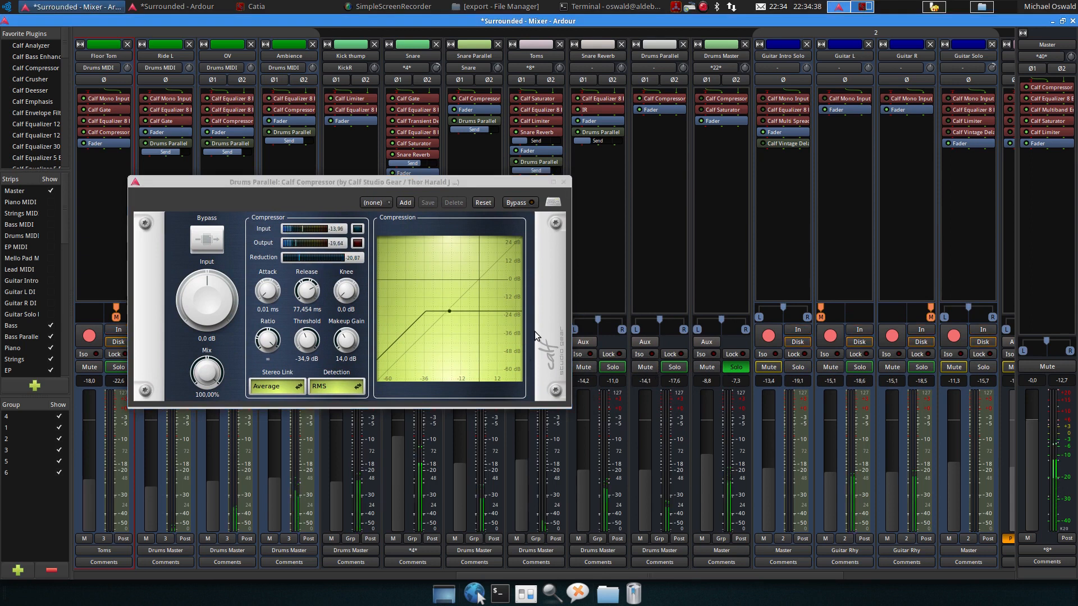
left_click(674, 367)
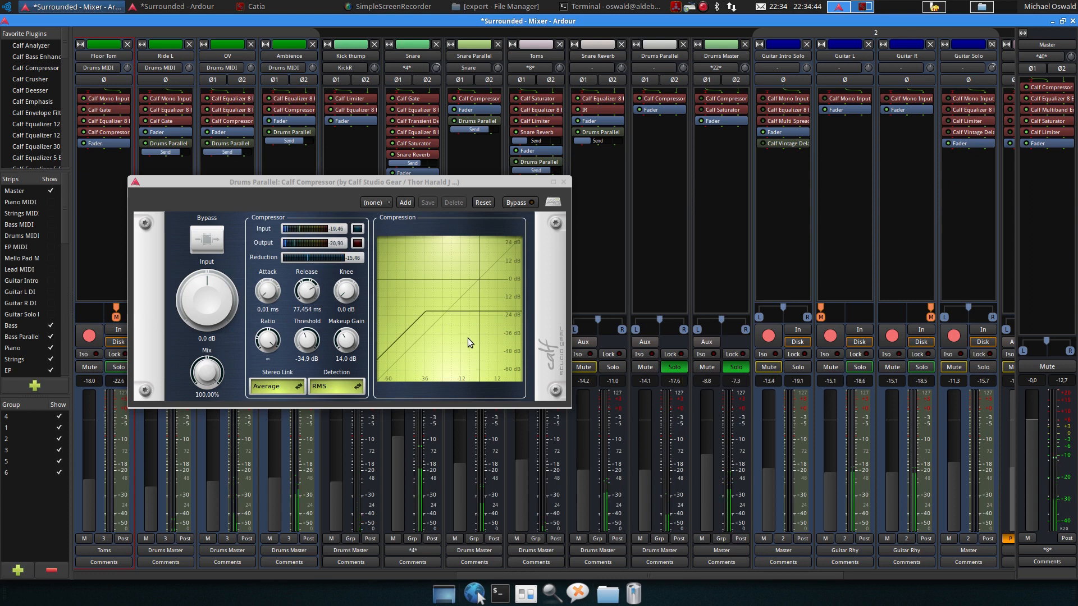
key("space")
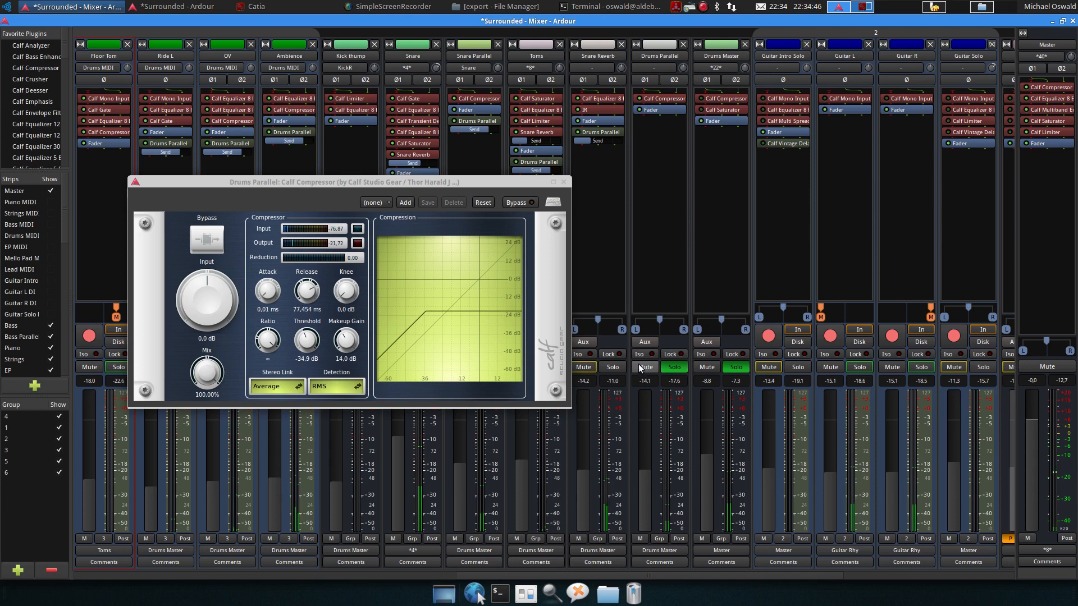
left_click(675, 368)
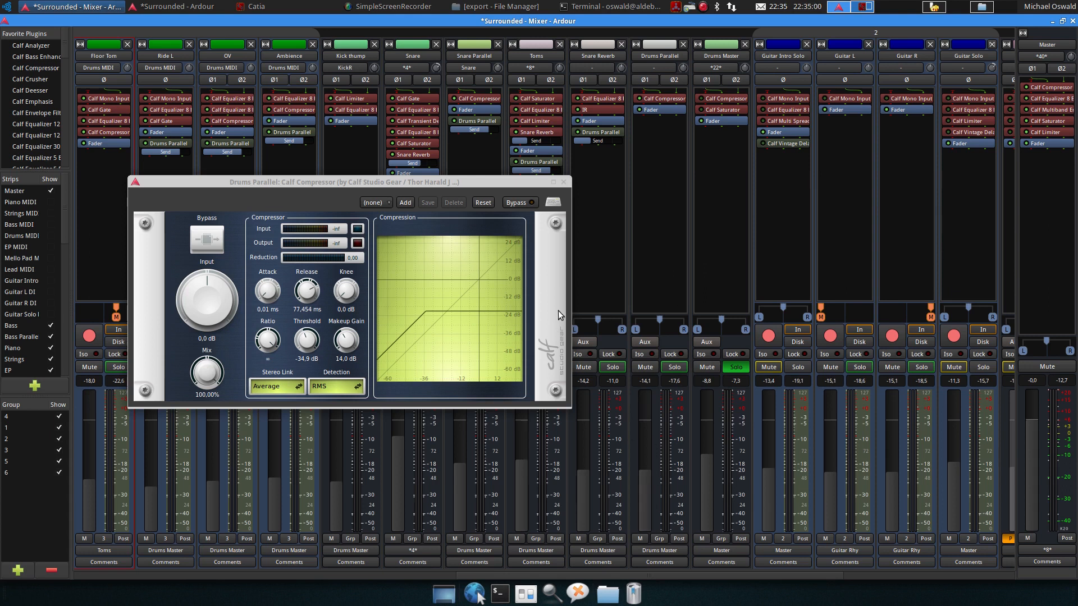
left_click(564, 182)
Play back, clear the Snare peak indicator and rebalance the Drums Parallel fader to about -14.3 dB
key("space")
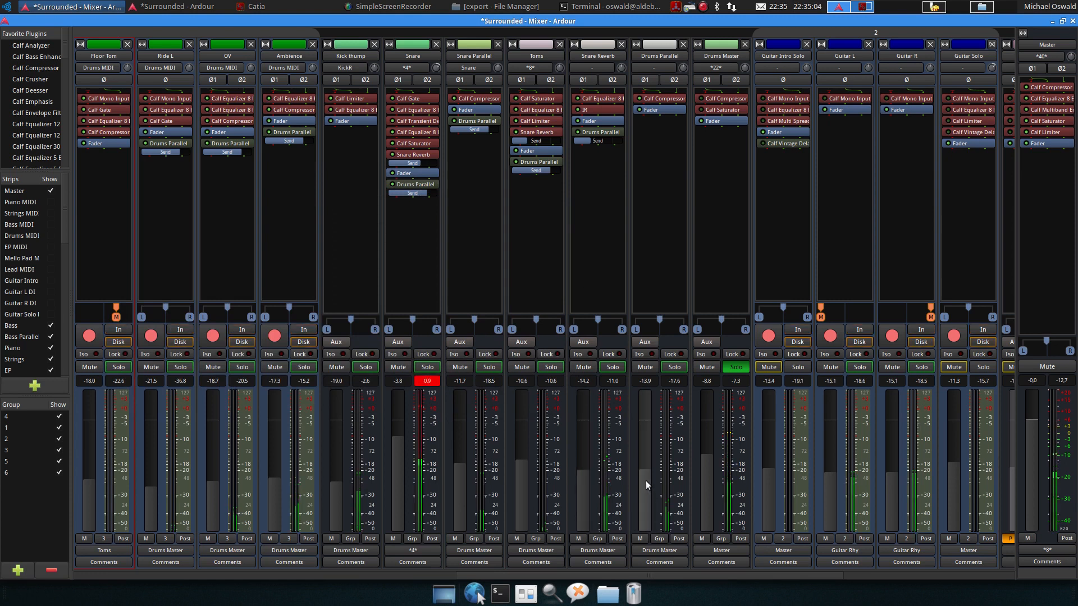
key("space")
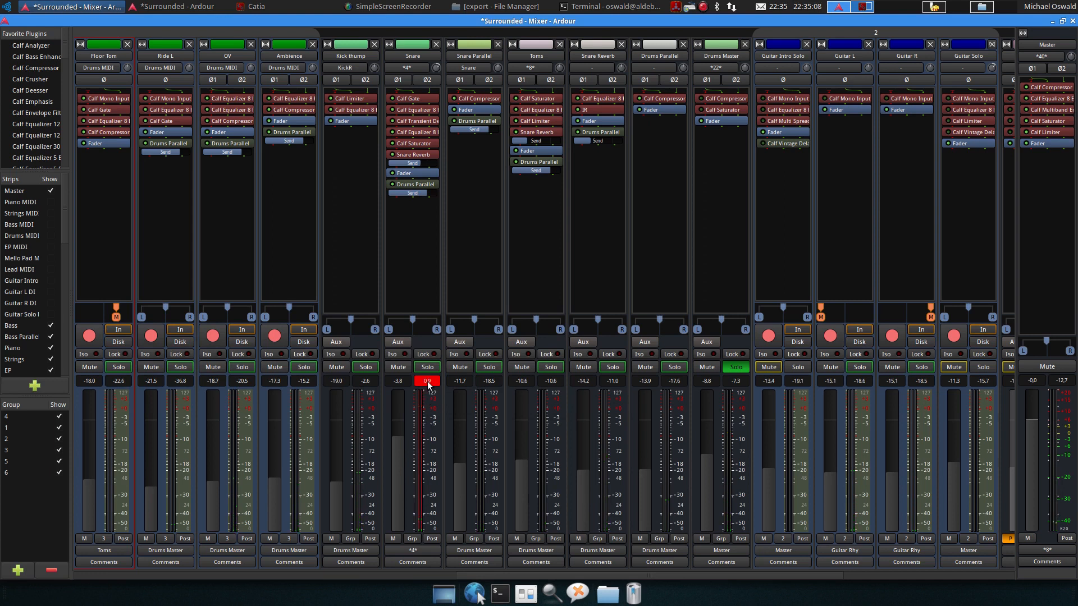
left_click(428, 385)
key("space")
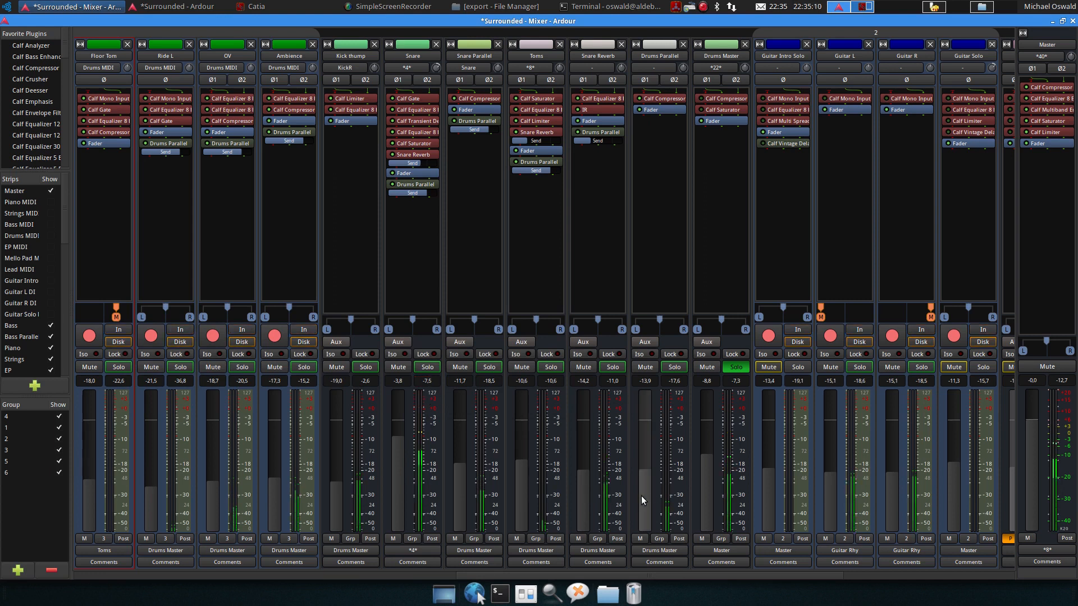
left_click_drag(646, 497, 652, 427)
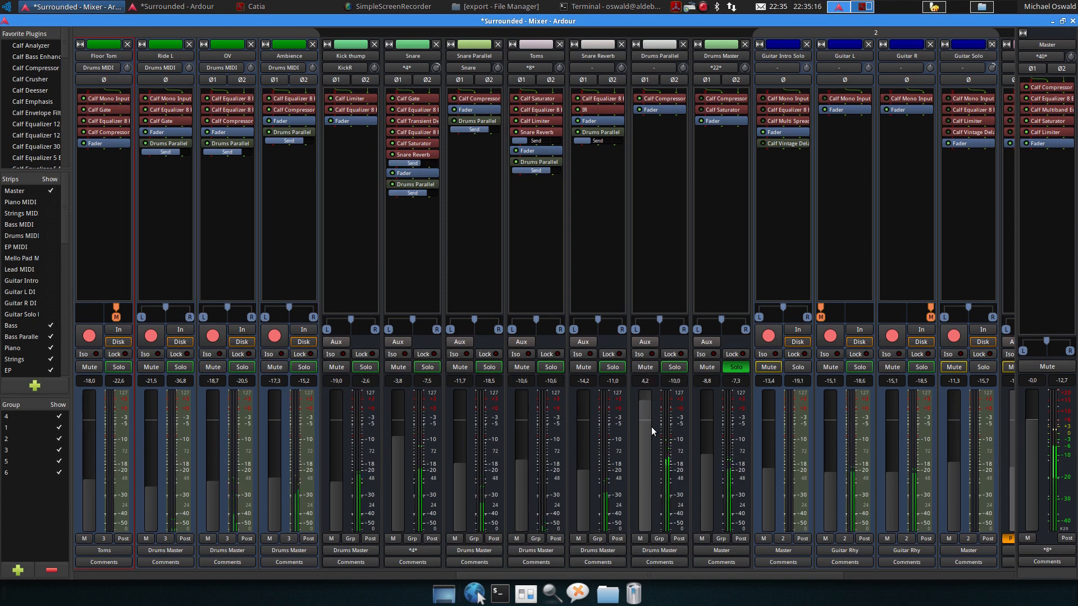
left_click_drag(651, 427, 648, 509)
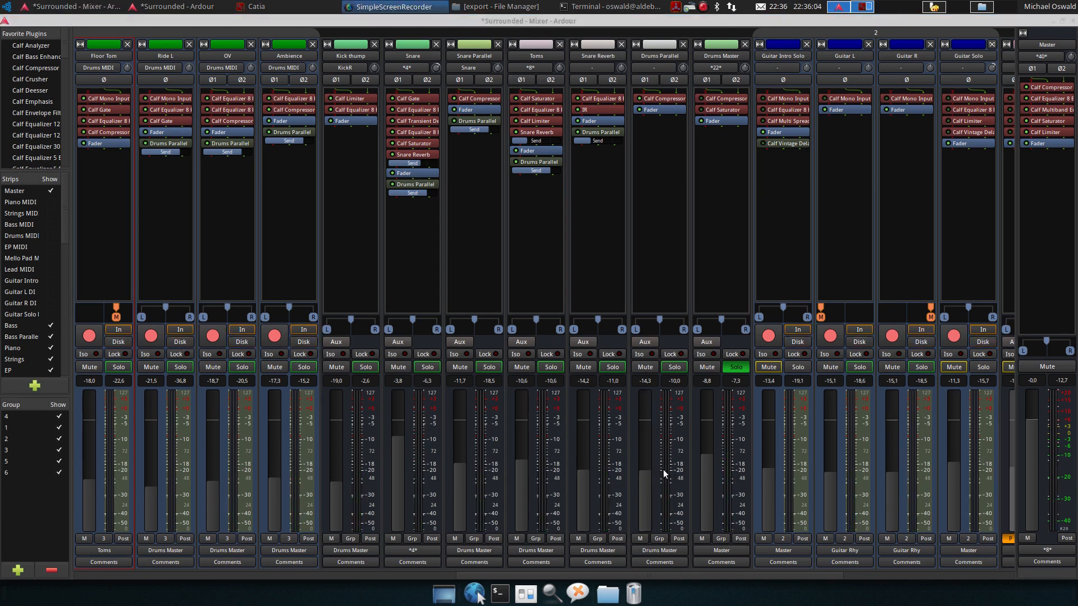
Open the Drums Master bus's Calf Compressor, move its window aside and start playback to listen
left_click(599, 45)
key("space")
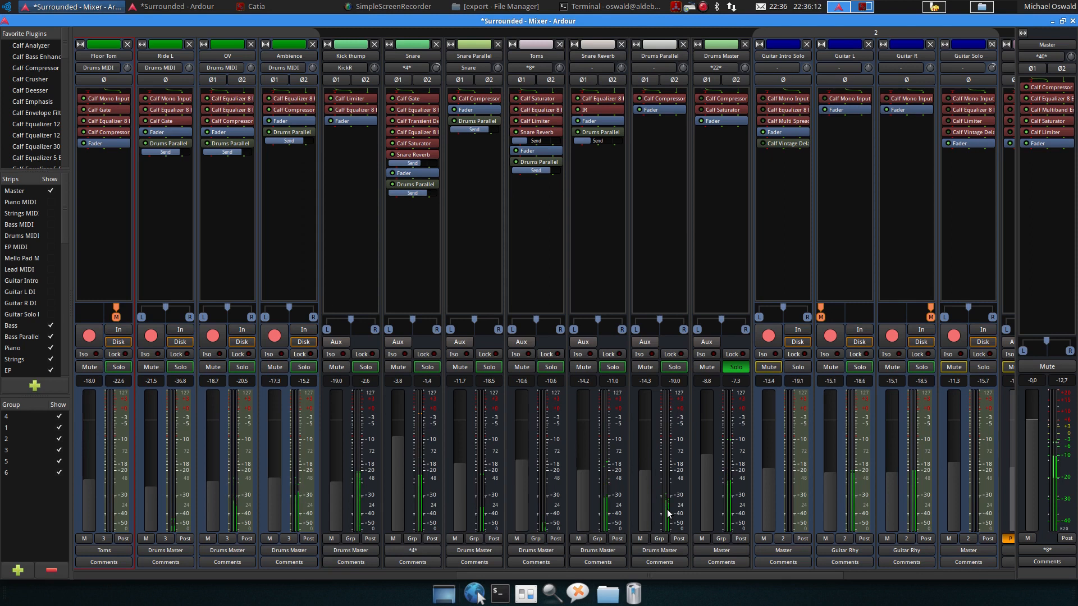
key("space")
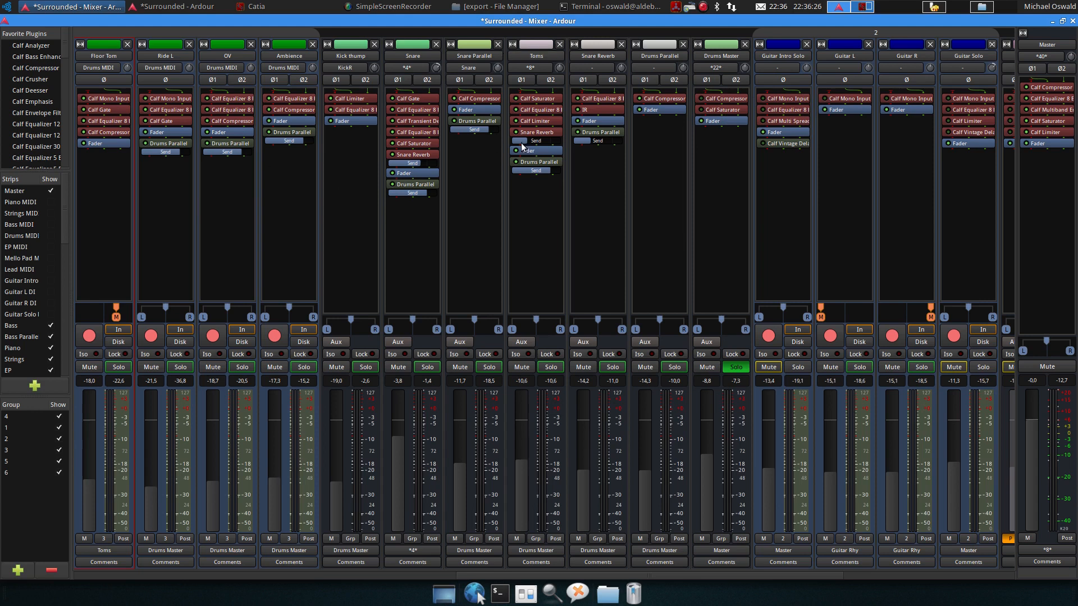
double_click(719, 96)
double_click(715, 99)
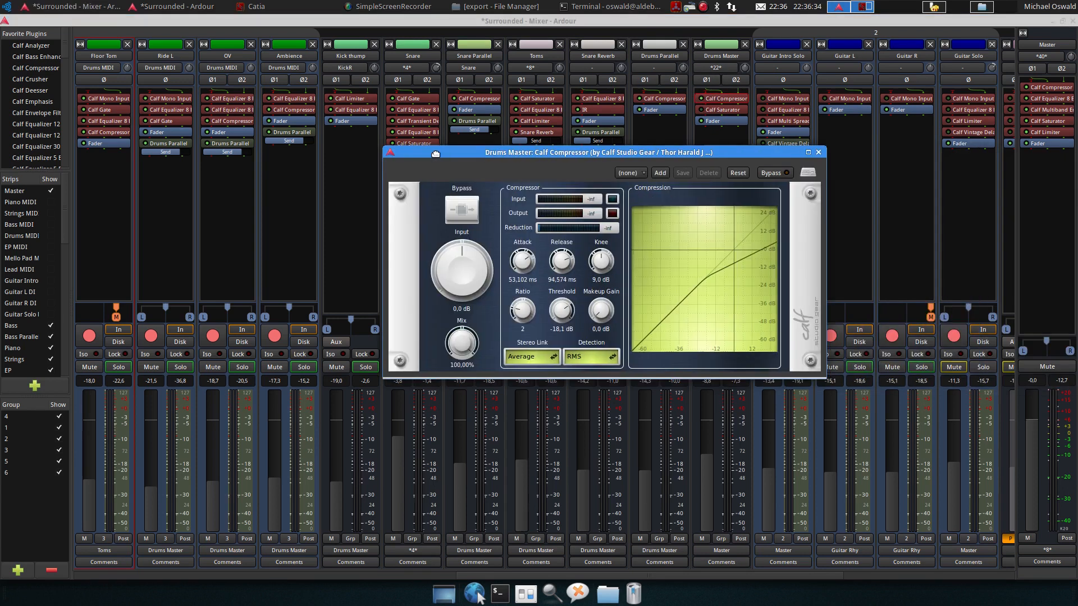
left_click_drag(436, 153, 400, 154)
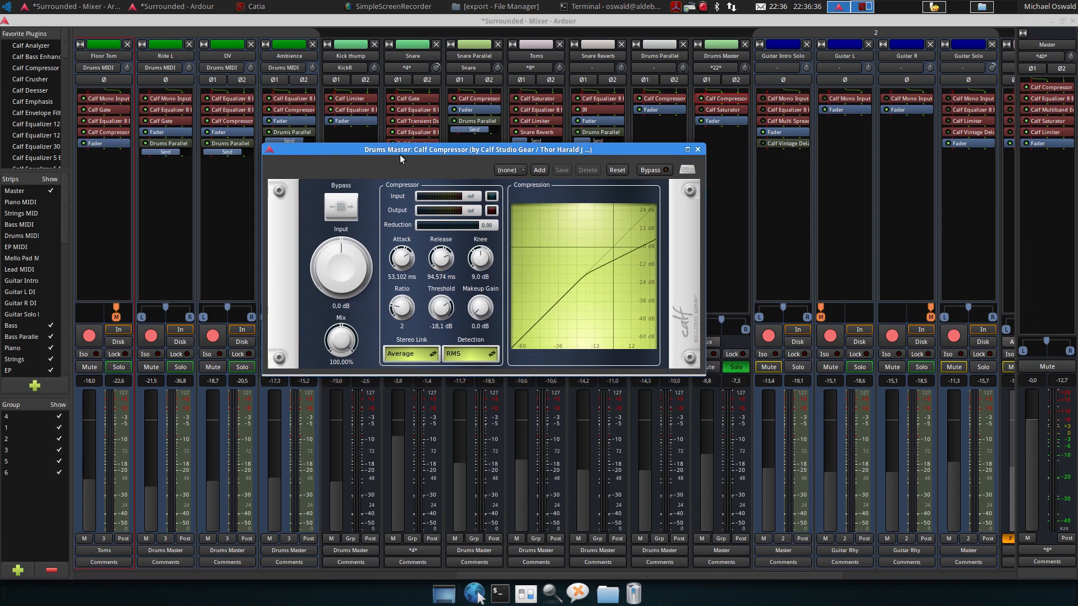
key("space")
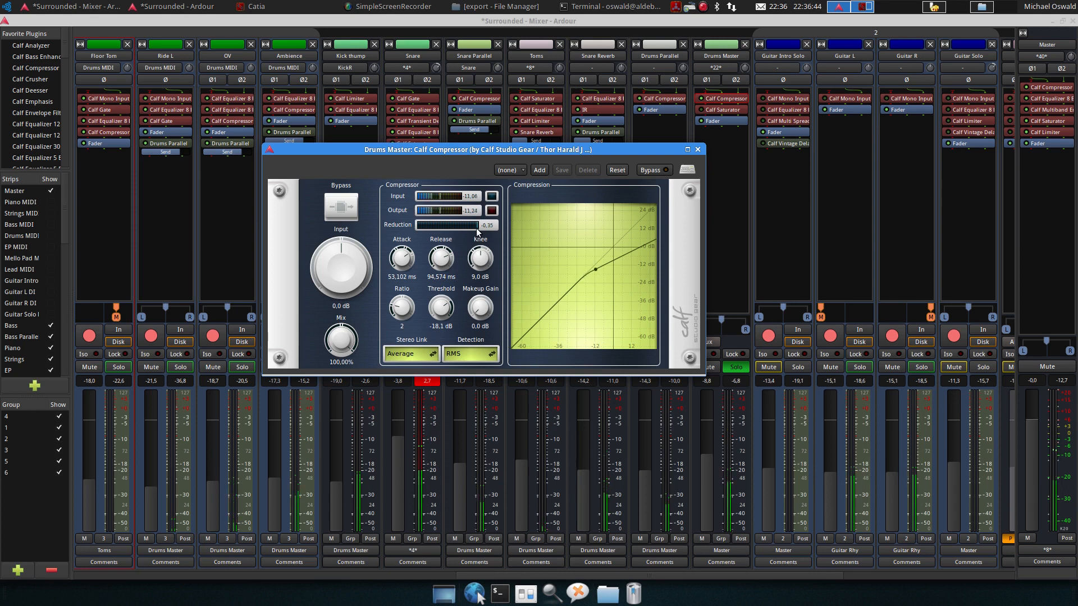
Close the Drums Master compressor, then open the bus's Calf Saturator, audition it during playback and close it
key("space")
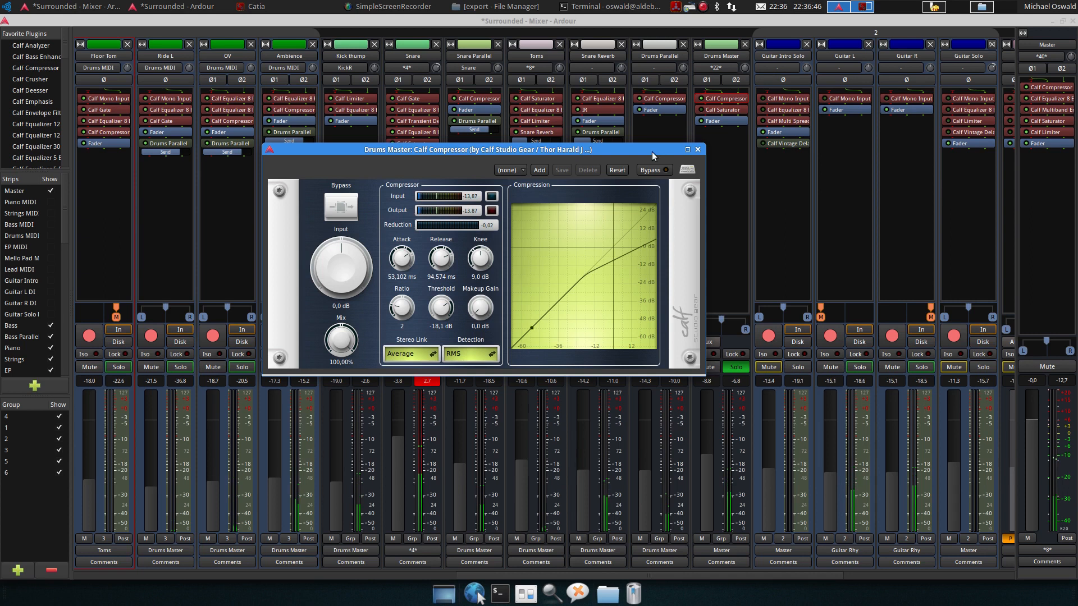
left_click(697, 150)
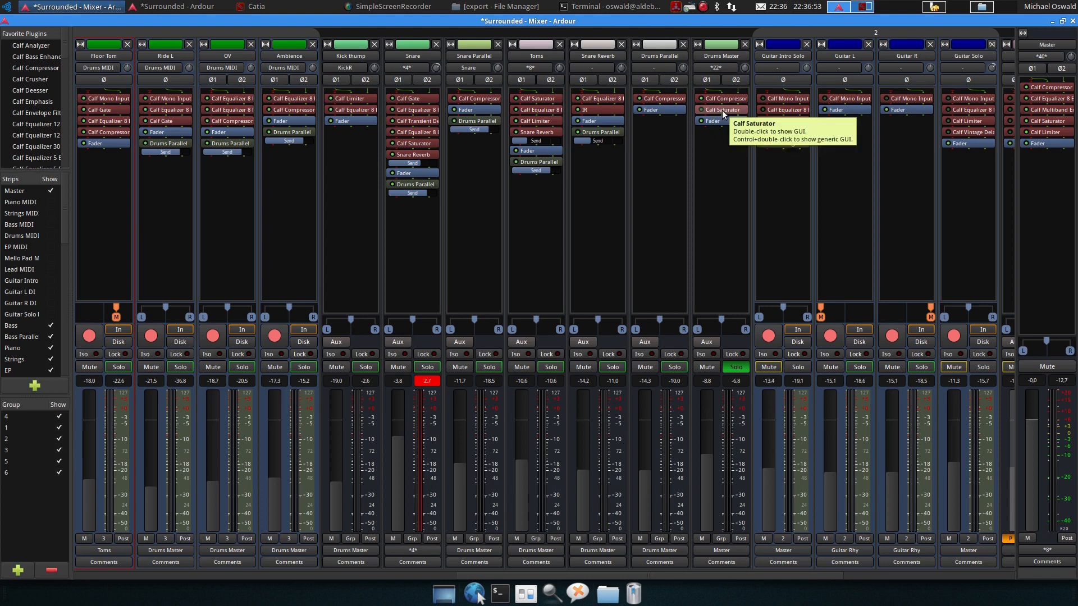
key("space")
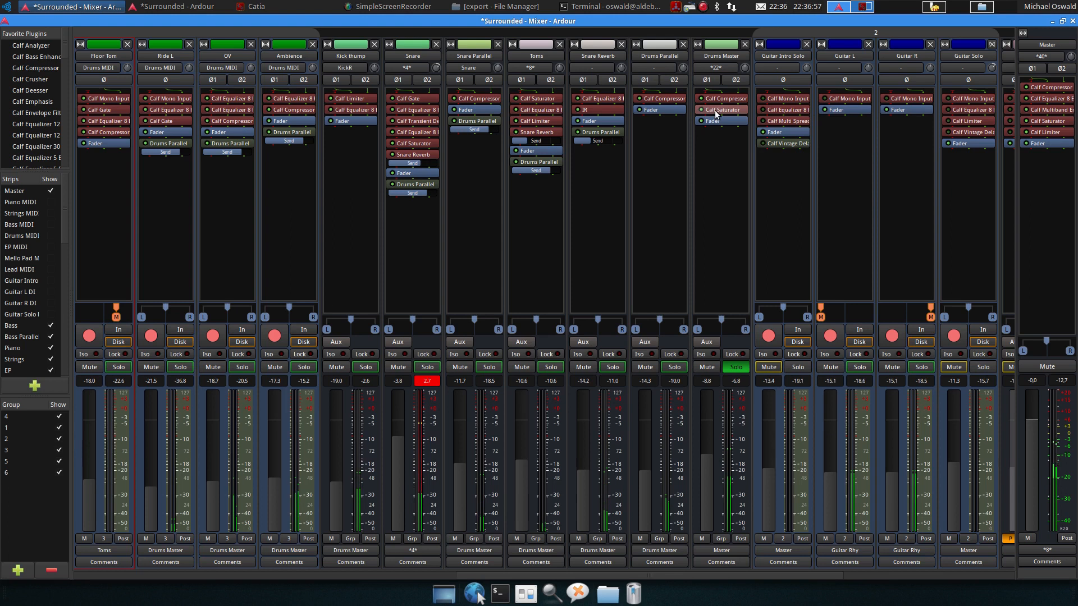
double_click(716, 111)
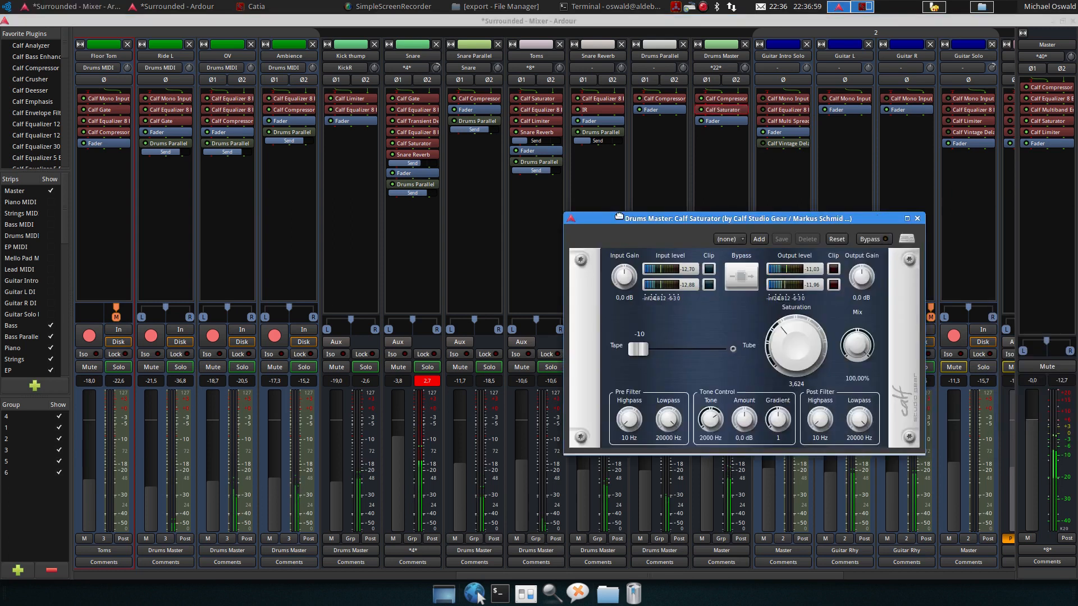
left_click_drag(642, 220, 332, 223)
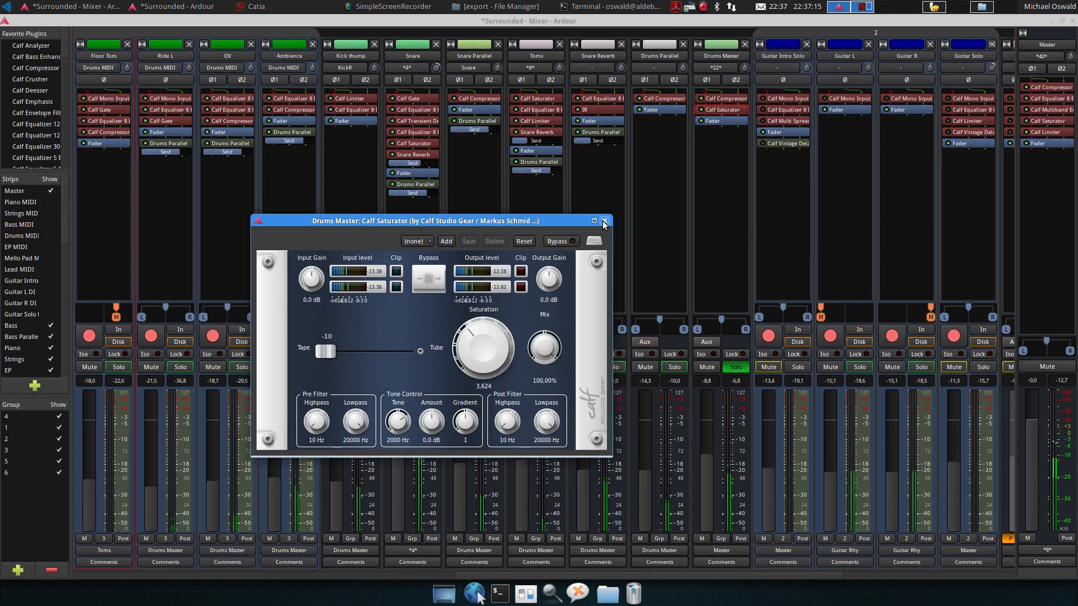
left_click(604, 220)
Clear the Snare peak indicator and unsolo the Drums Master bus while playing back the mix
left_click(425, 381)
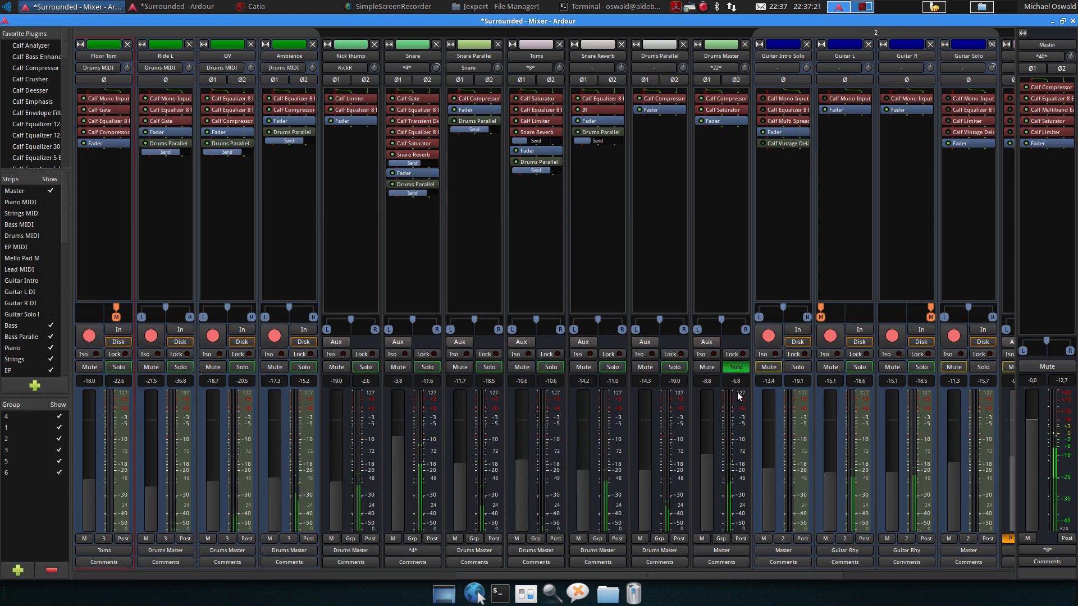
key("space")
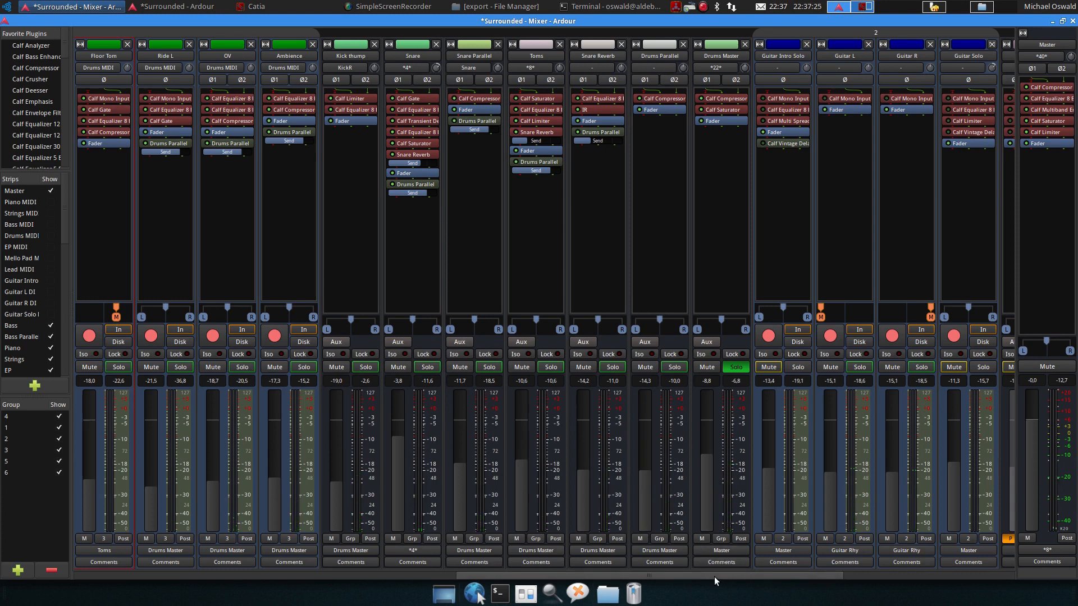
left_click_drag(717, 575, 332, 575)
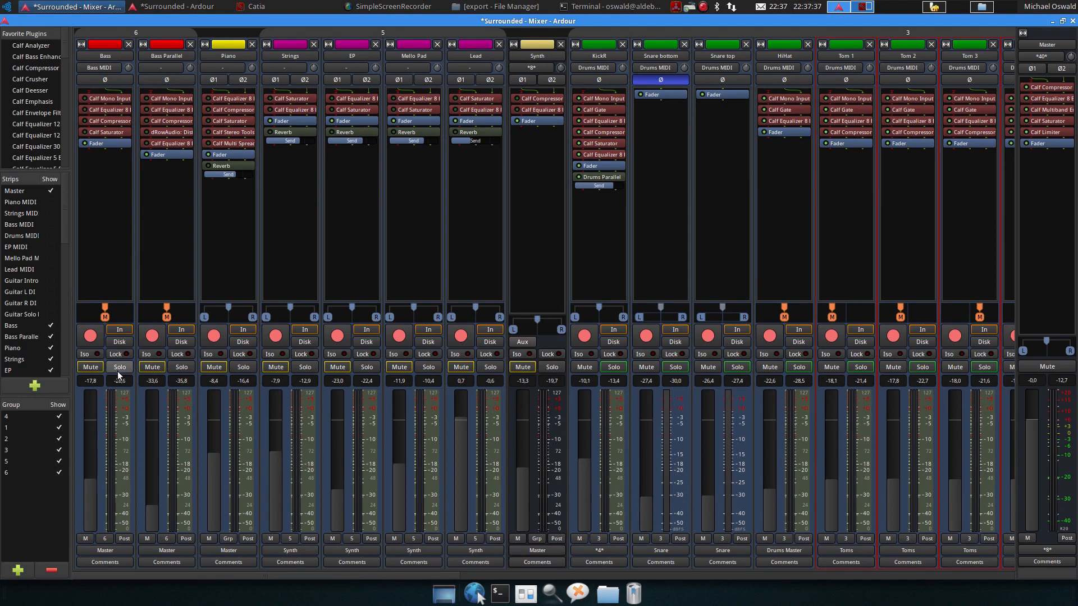
key("space")
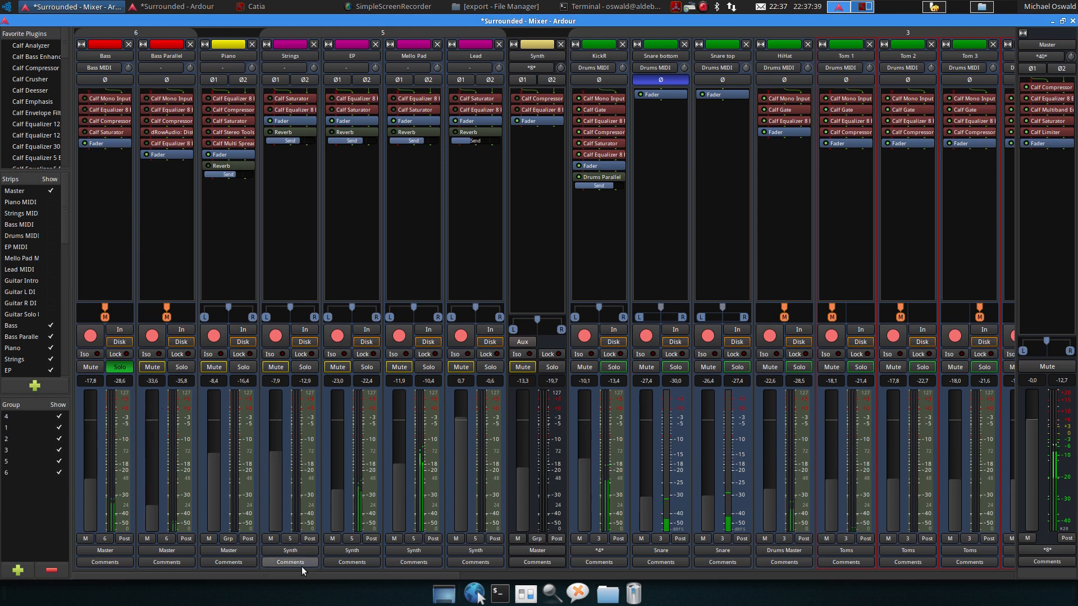
left_click_drag(312, 575, 716, 526)
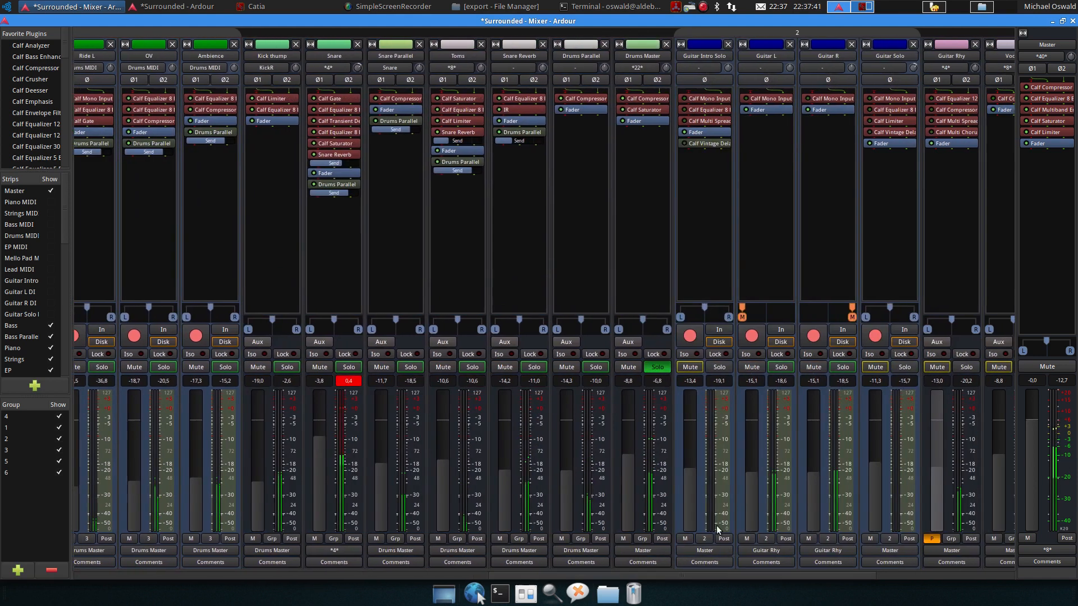
left_click(668, 367)
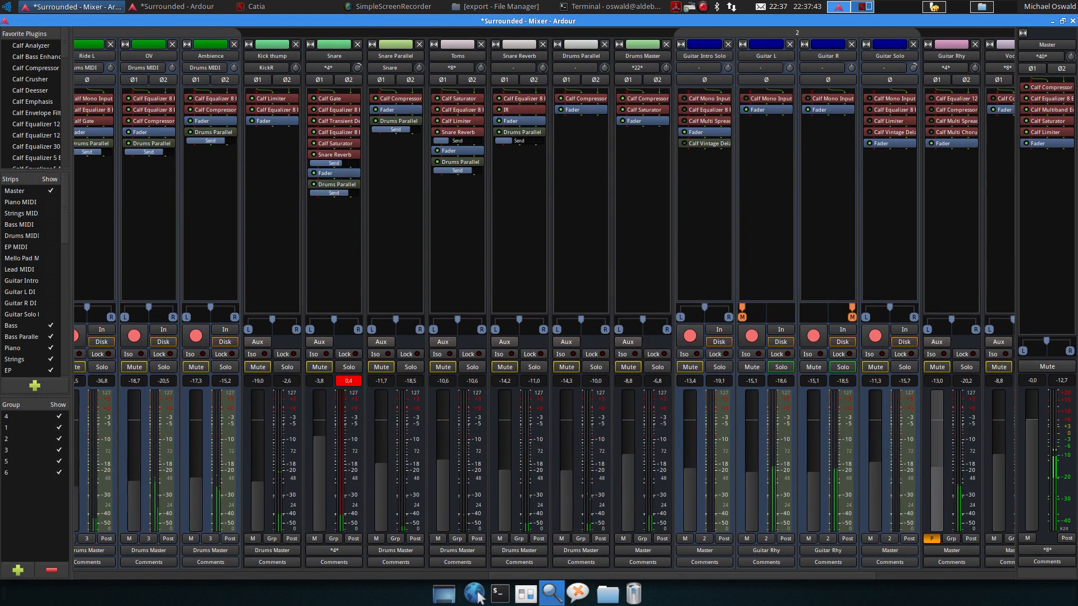
Open the Calf Equalizer 8 Band on the Bass track and stop playback
left_click_drag(595, 575, 174, 575)
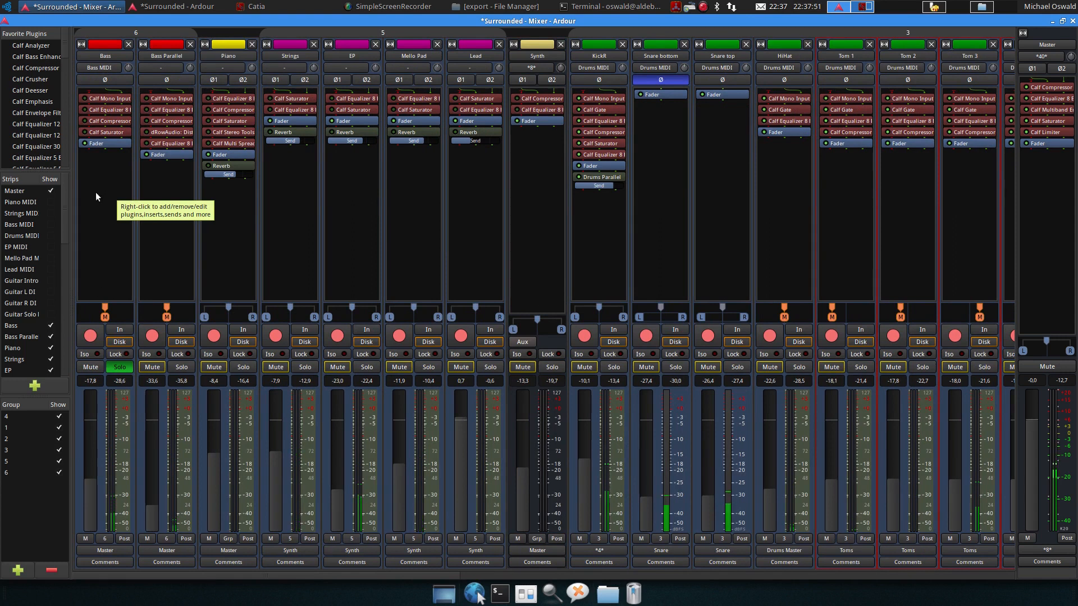
double_click(101, 111)
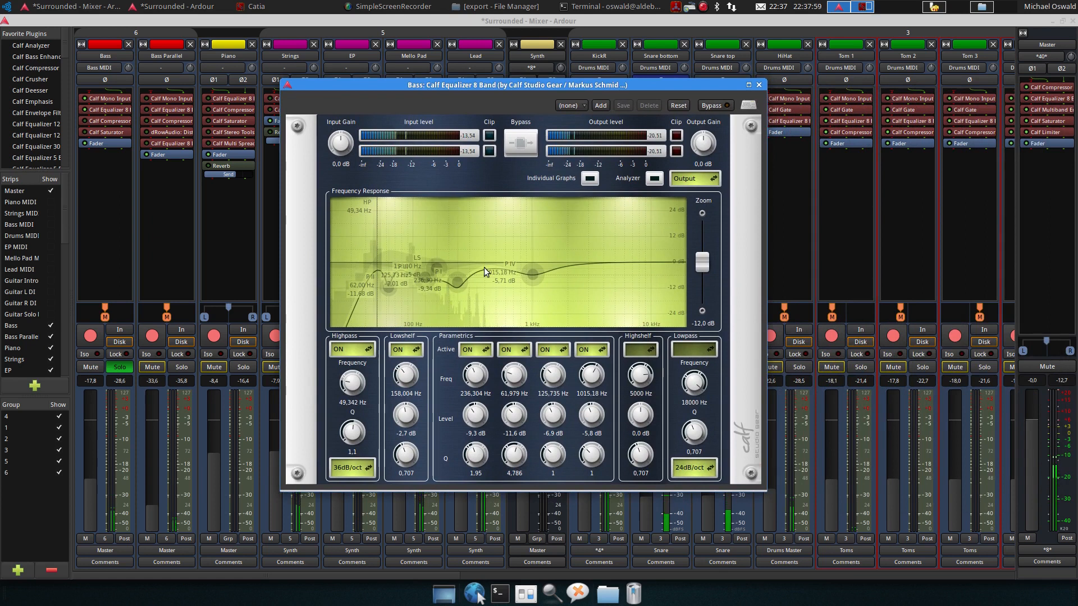
key("space")
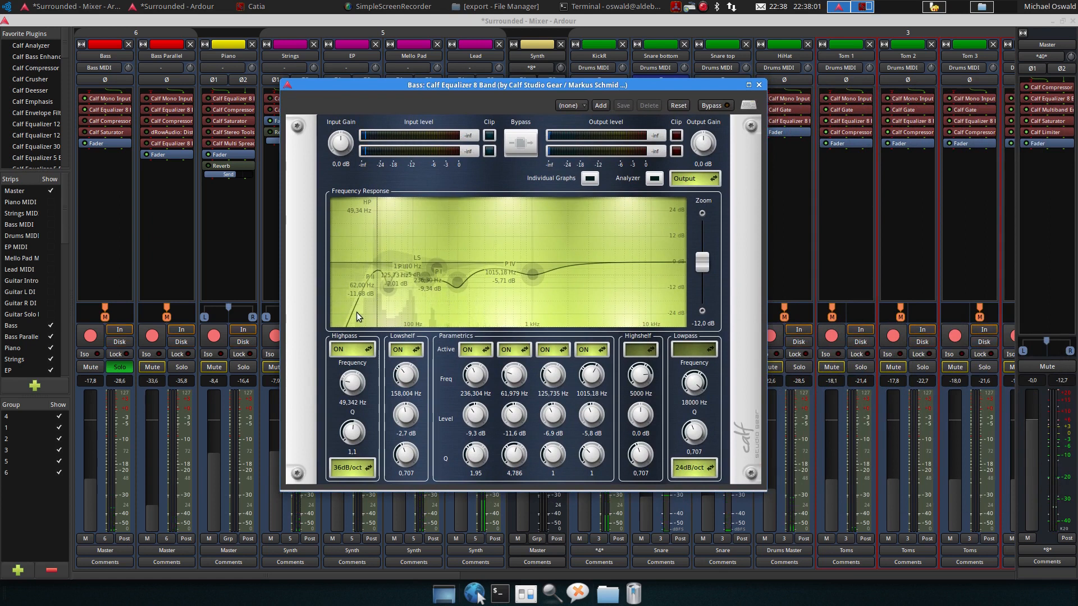
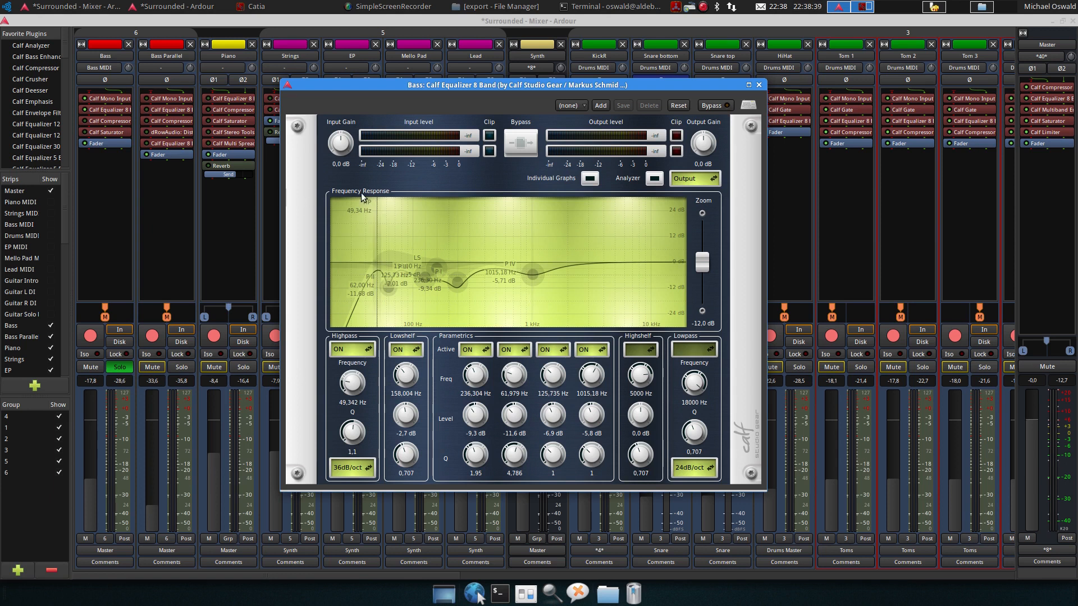
Close the Bass equalizer, open the Bass track's Calf Compressor, audition it during playback and close it
left_click(759, 85)
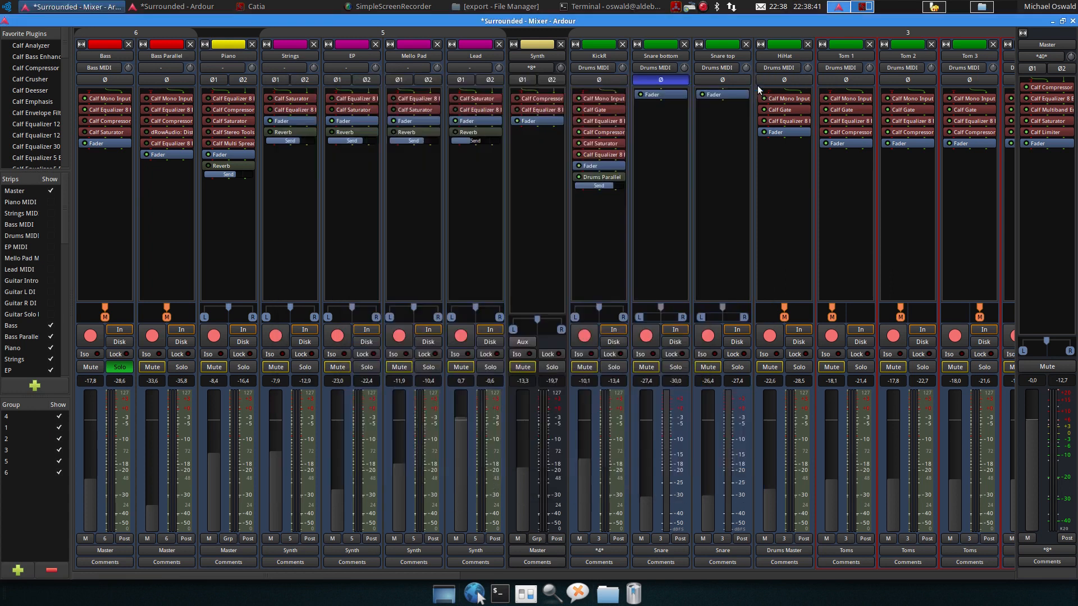
double_click(93, 121)
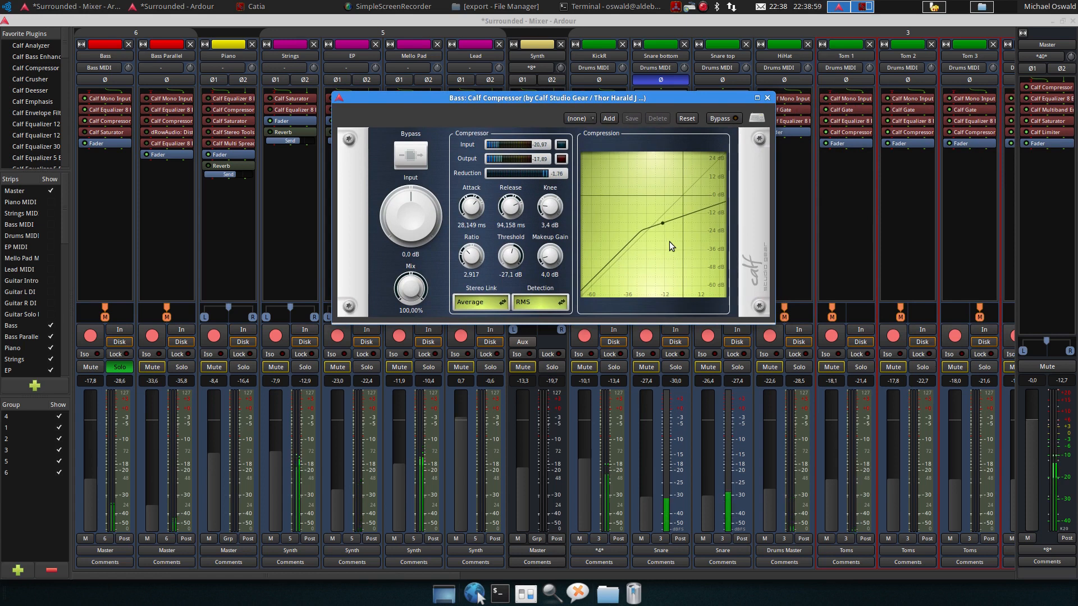
key("space")
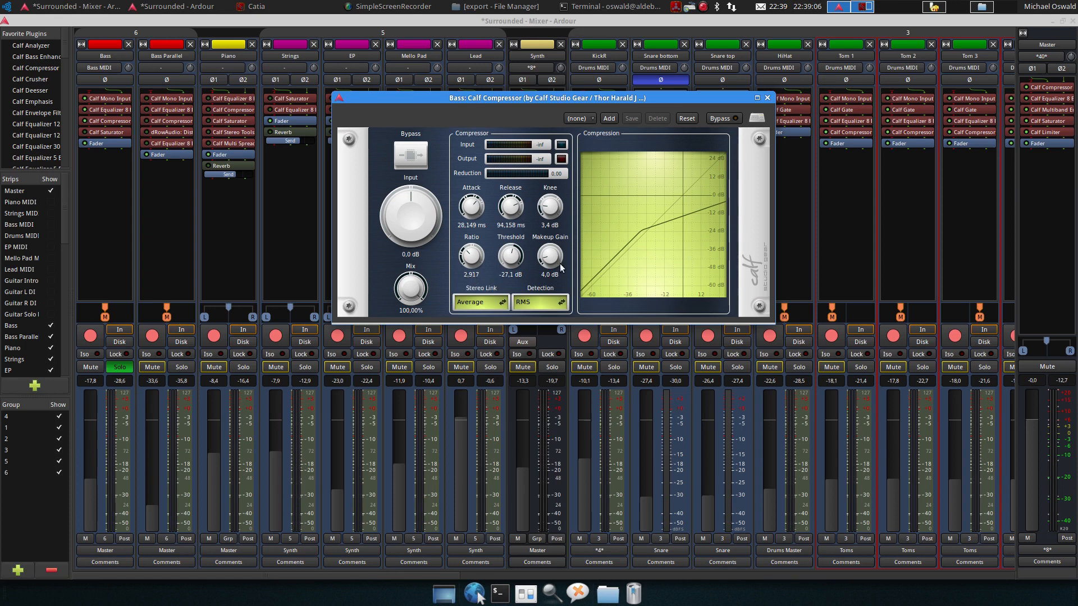
left_click(767, 97)
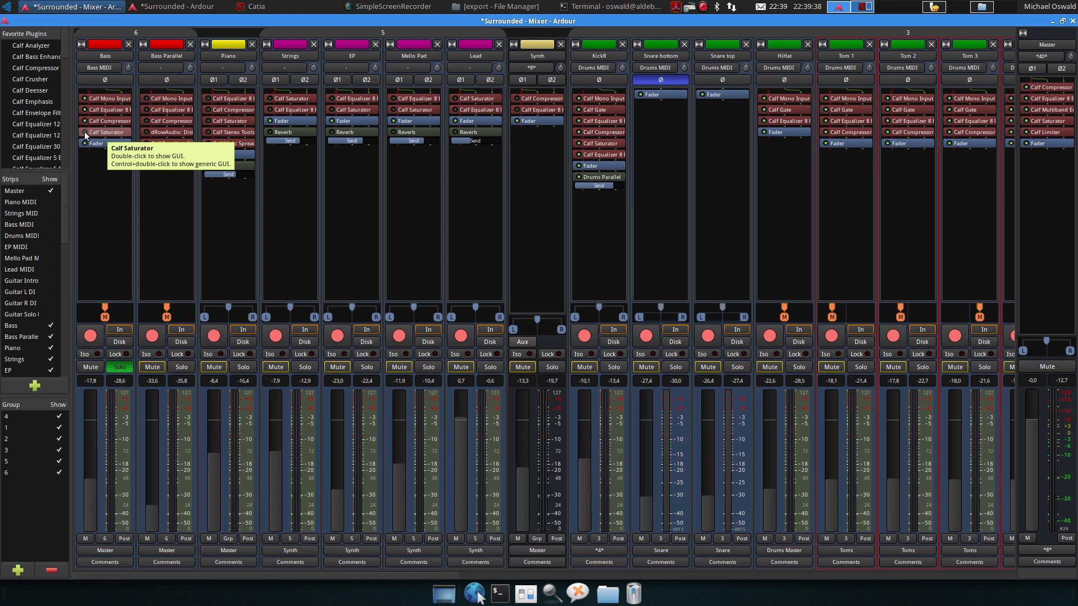
Resume playback, open the Bass track's Calf Saturator to audition it, and close it again
key("space")
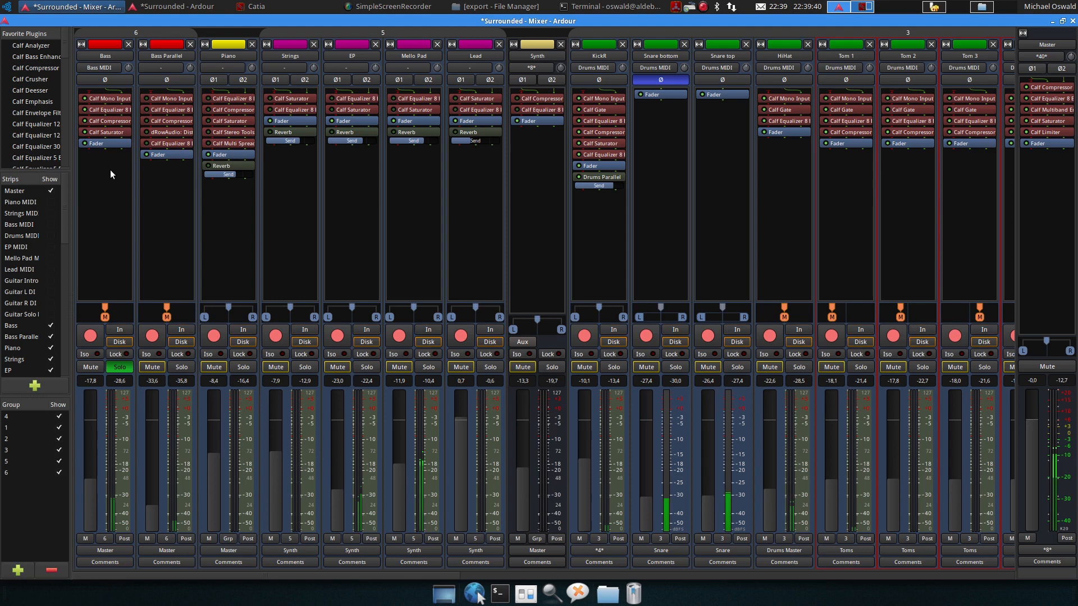
double_click(106, 133)
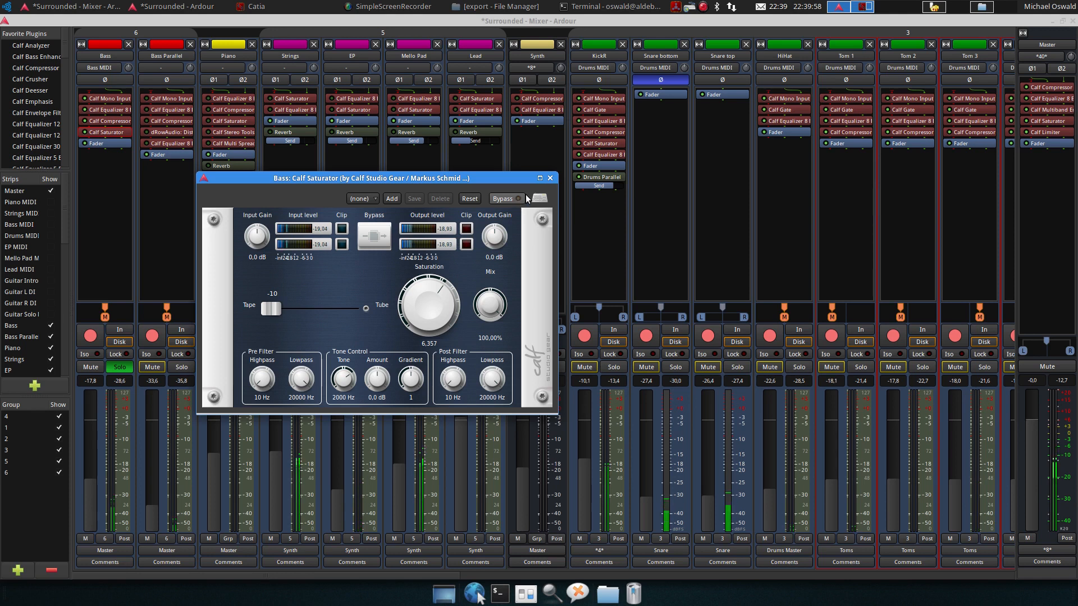
left_click(550, 178)
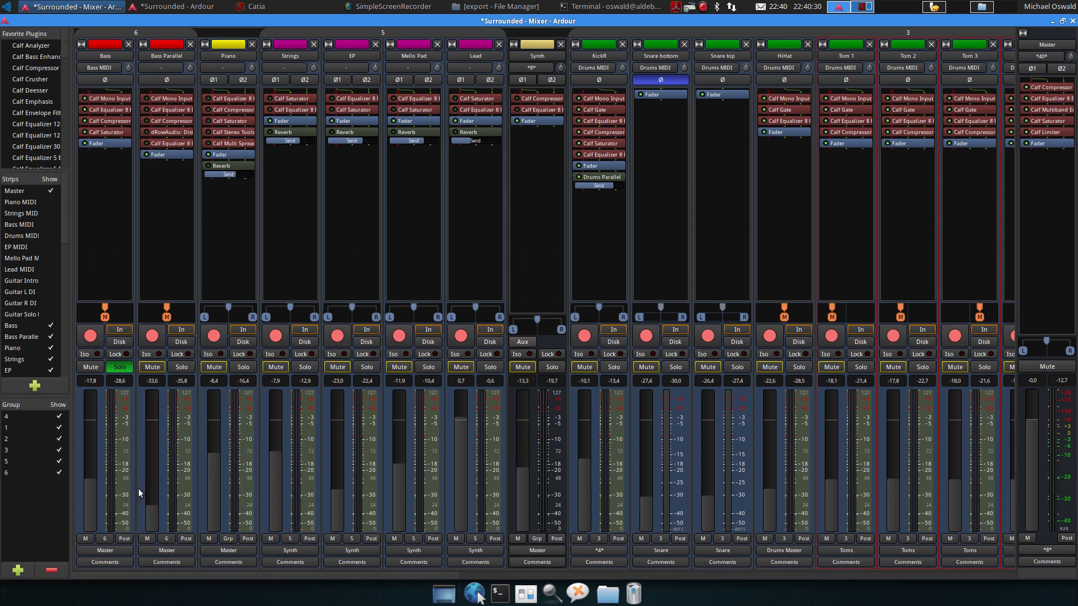
Unsolo the Bass track, solo Bass Parallel and open its Calf Equalizer 8 Band
left_click(113, 368)
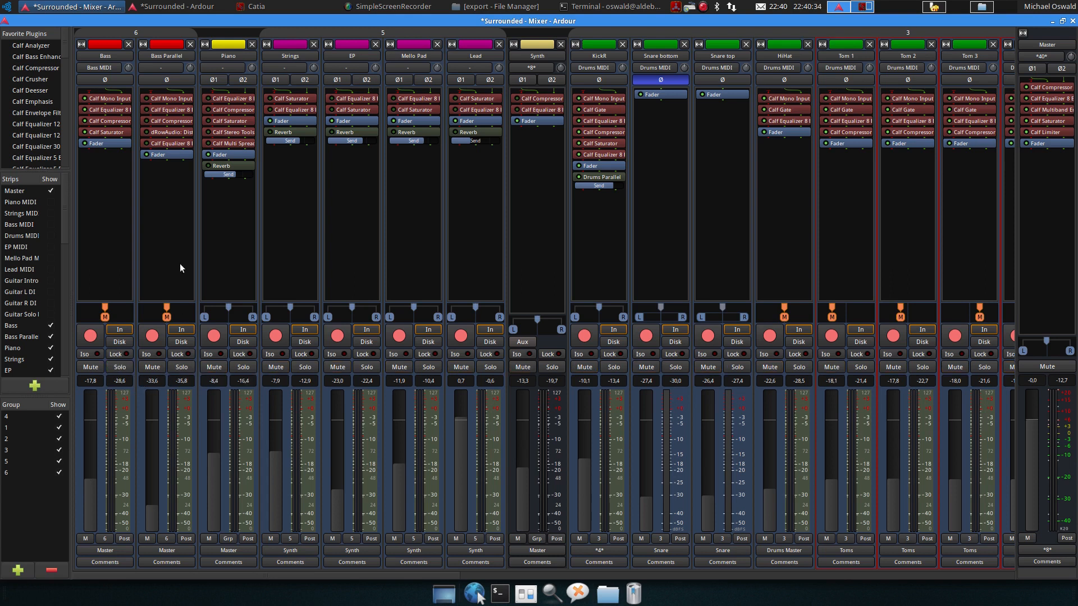
double_click(161, 110)
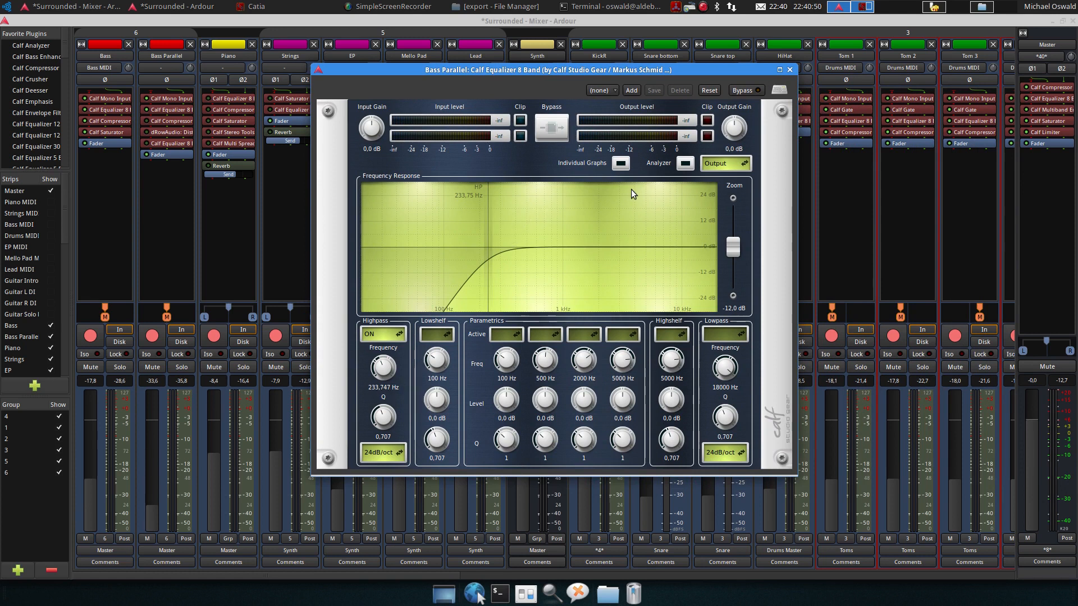
left_click(182, 371)
left_click(181, 367)
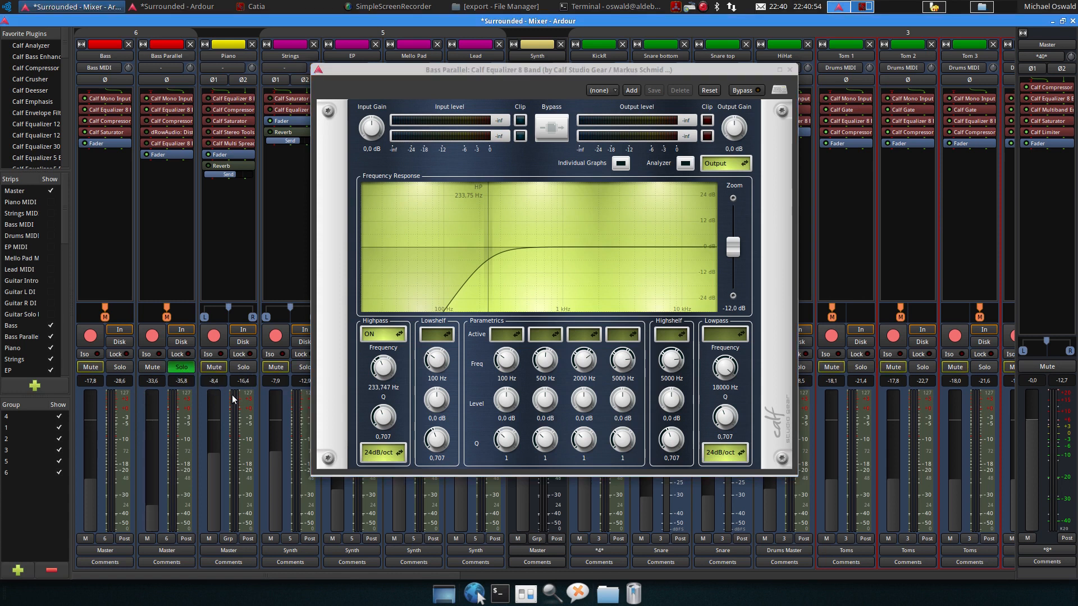
Audition Bass Parallel's equalizer during playback, stop it and close the equalizer
key("space")
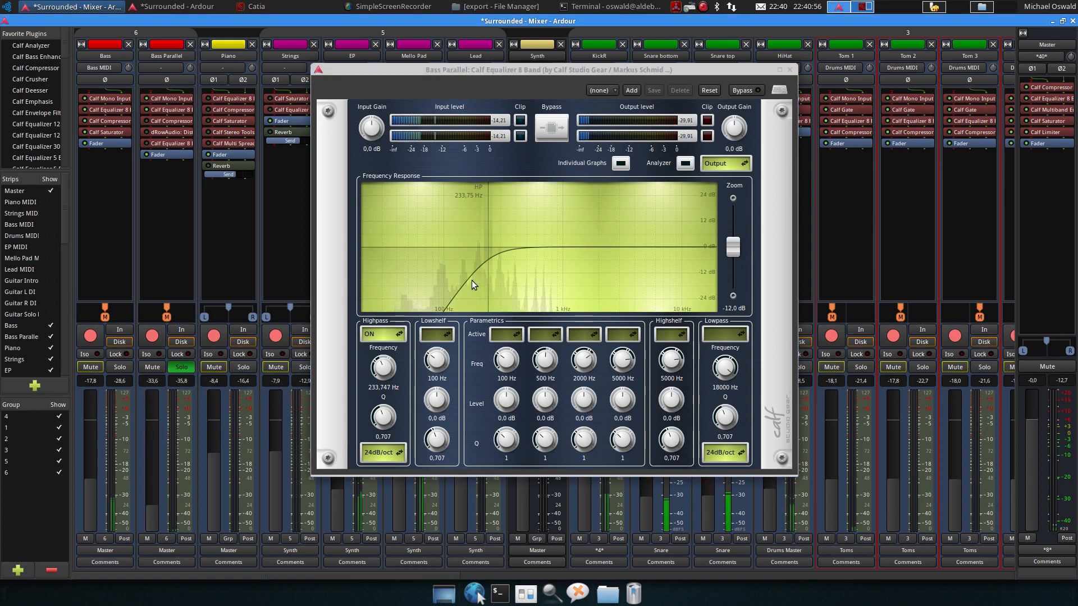
key("space")
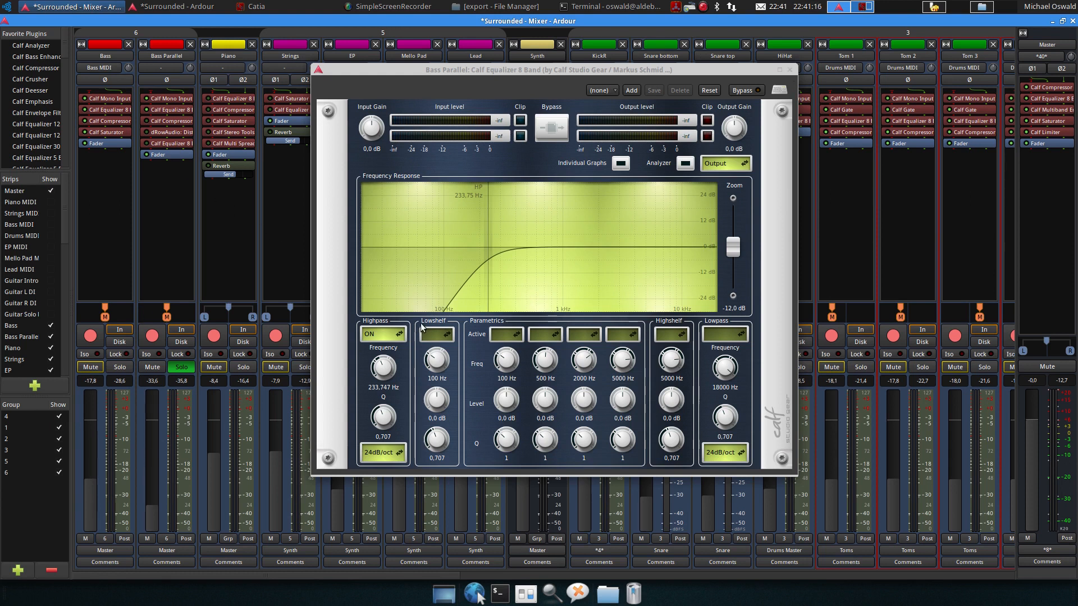
left_click(790, 69)
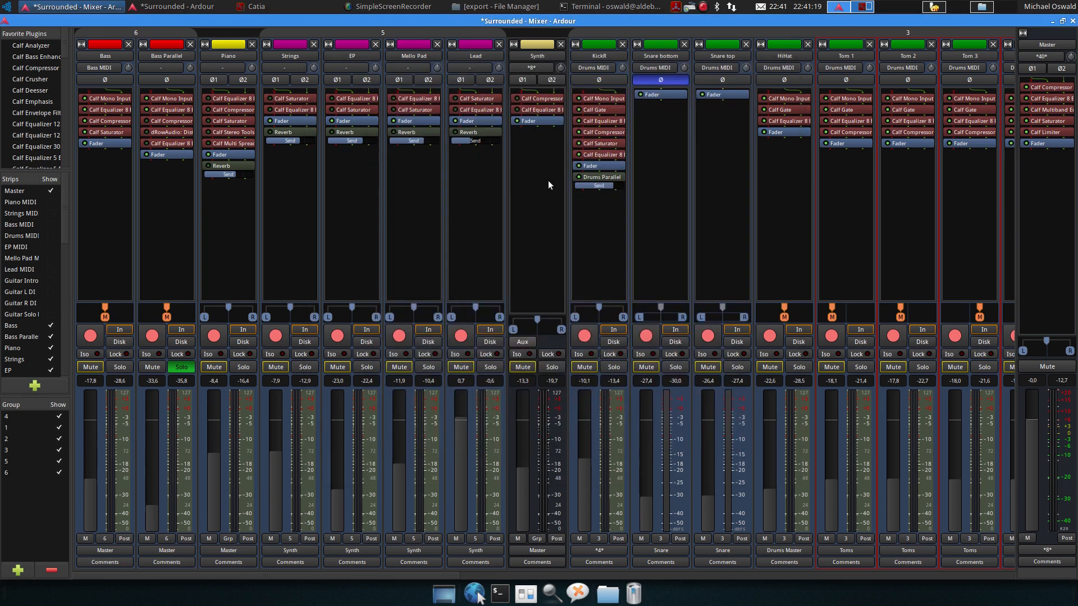
Open Bass Parallel's Calf Compressor, audition it with playback and close it
double_click(161, 120)
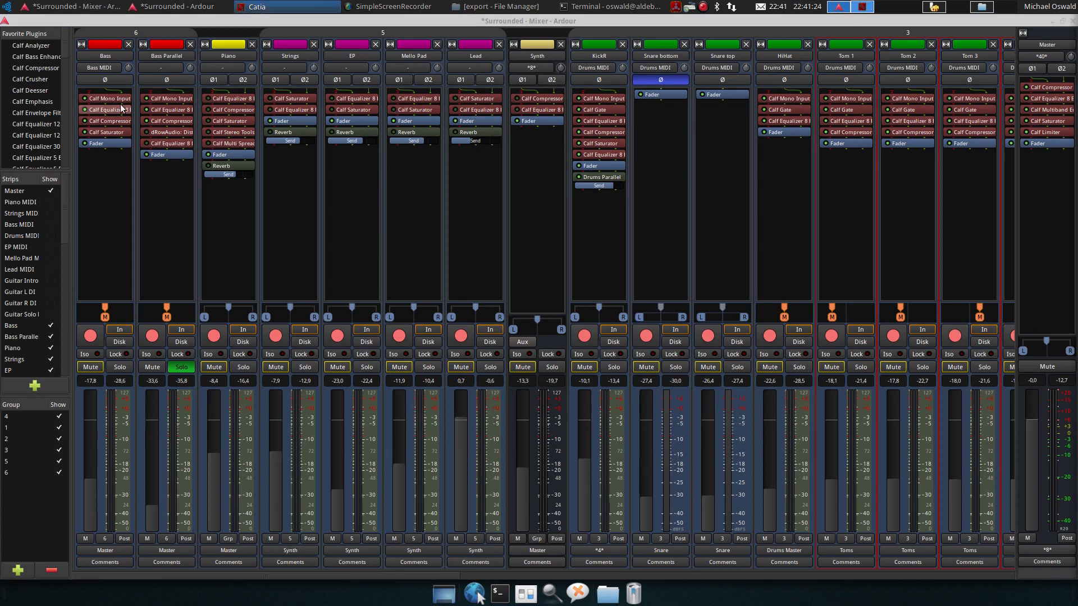
double_click(150, 122)
double_click(179, 122)
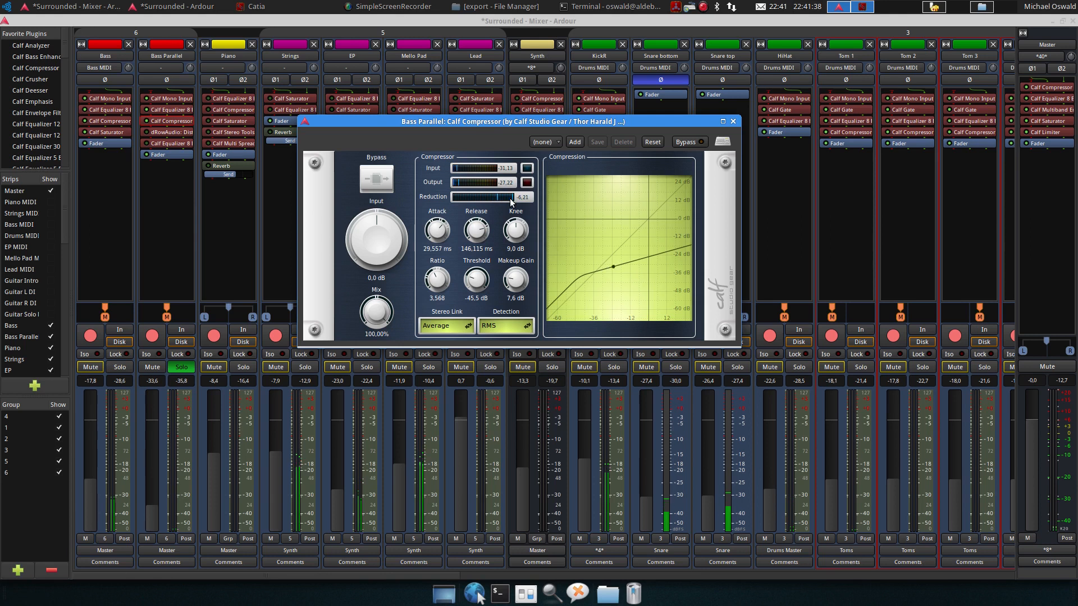
key("space")
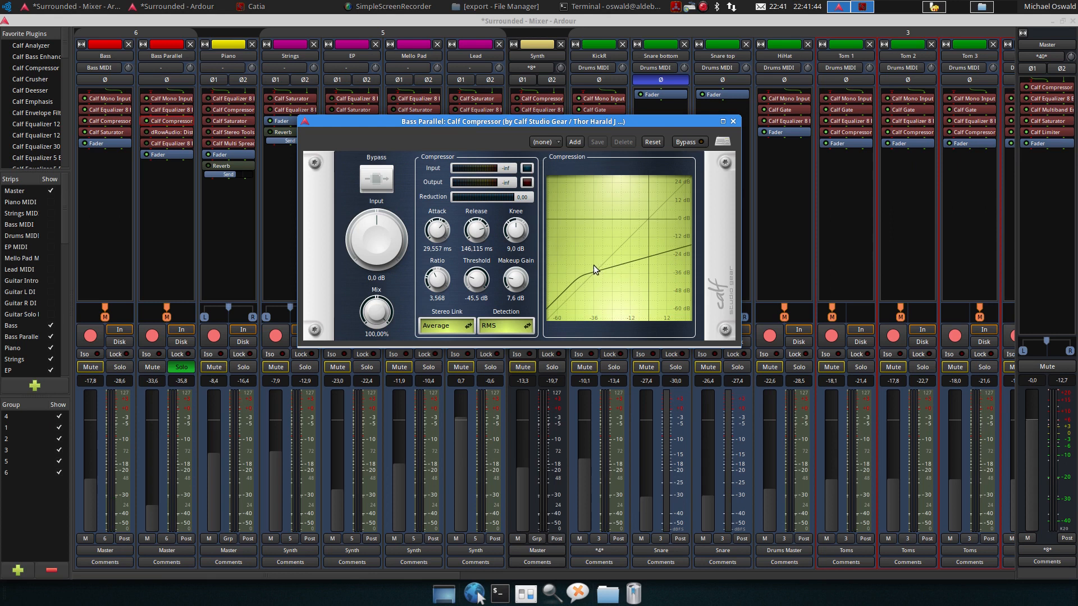
key("space")
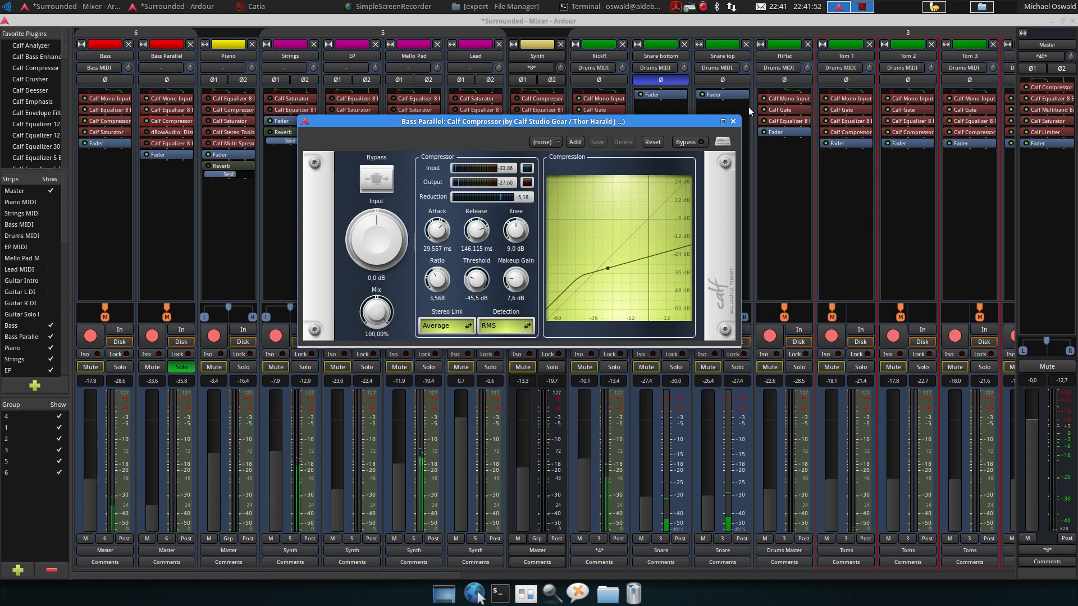
left_click(733, 121)
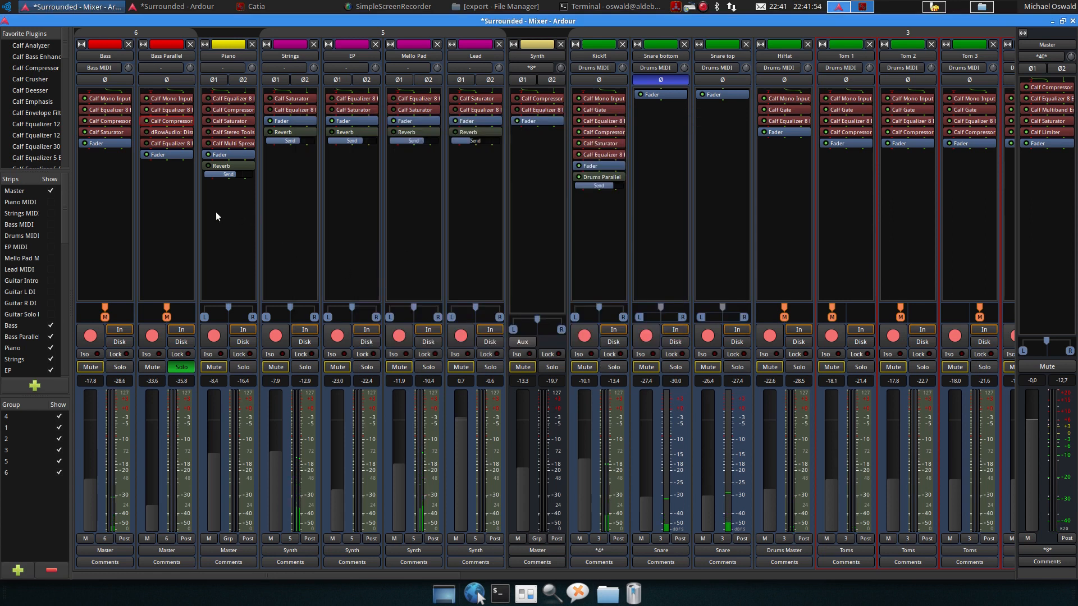
Open Bass Parallel's dRowAudio Distortion Shaper, move it aside, toggle its bypass while listening and close it
left_click(147, 133)
double_click(162, 134)
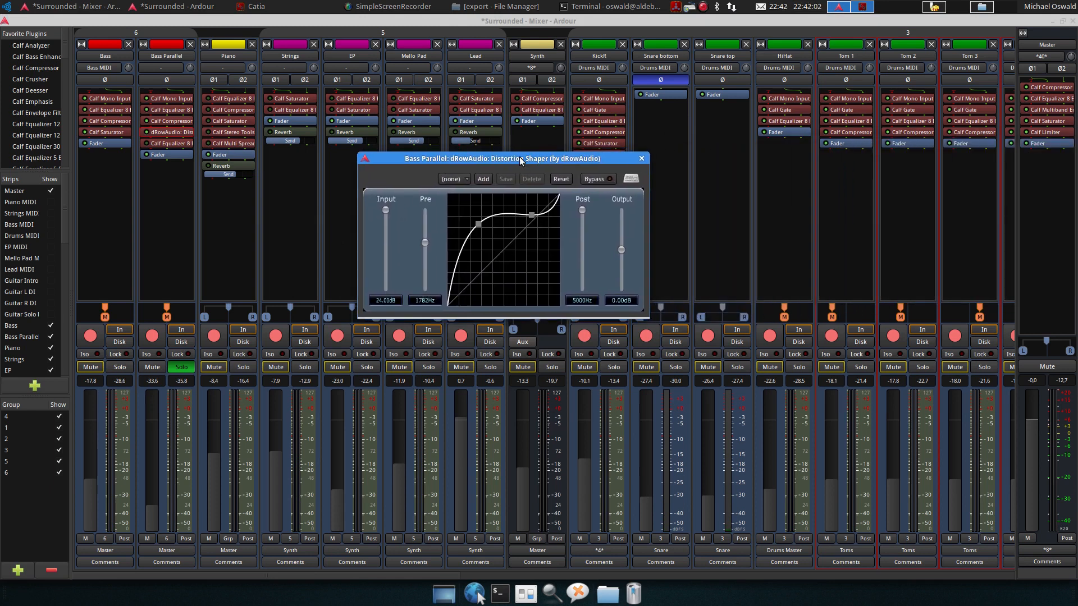
left_click_drag(519, 156, 500, 157)
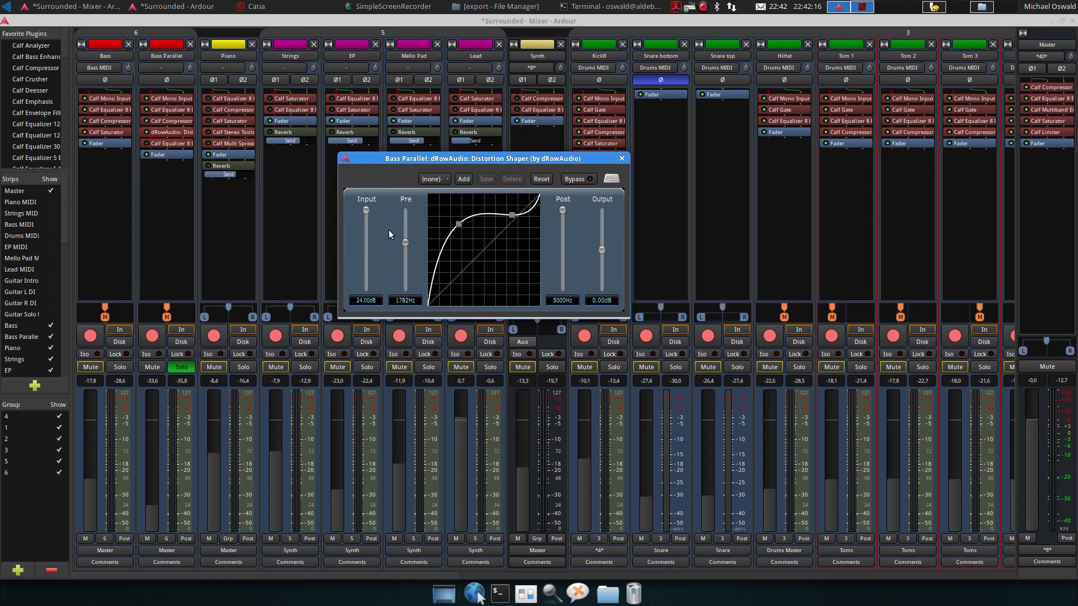
left_click(237, 21)
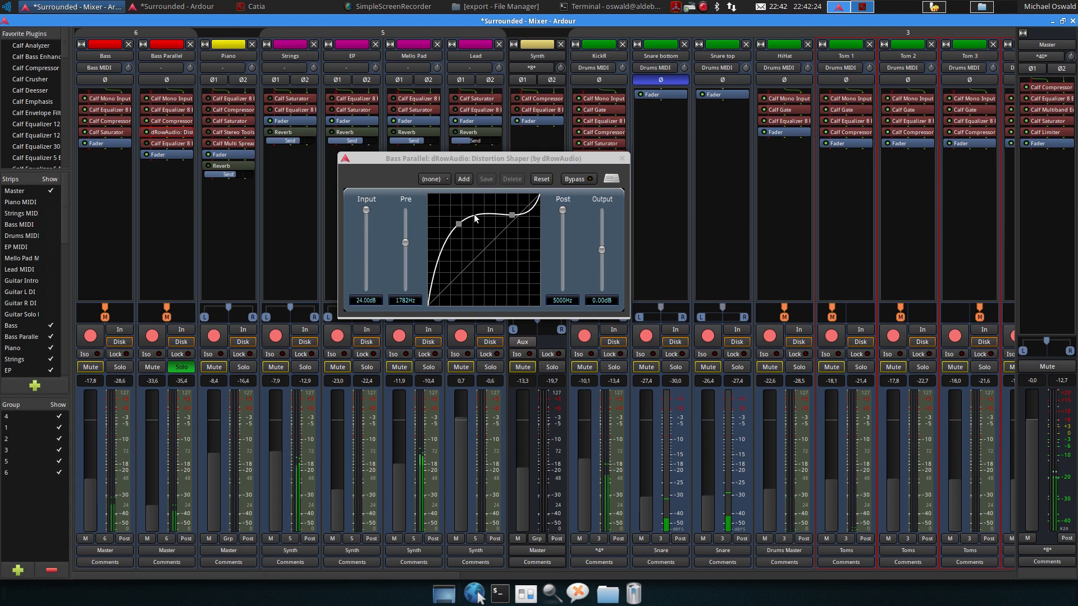
left_click(580, 182)
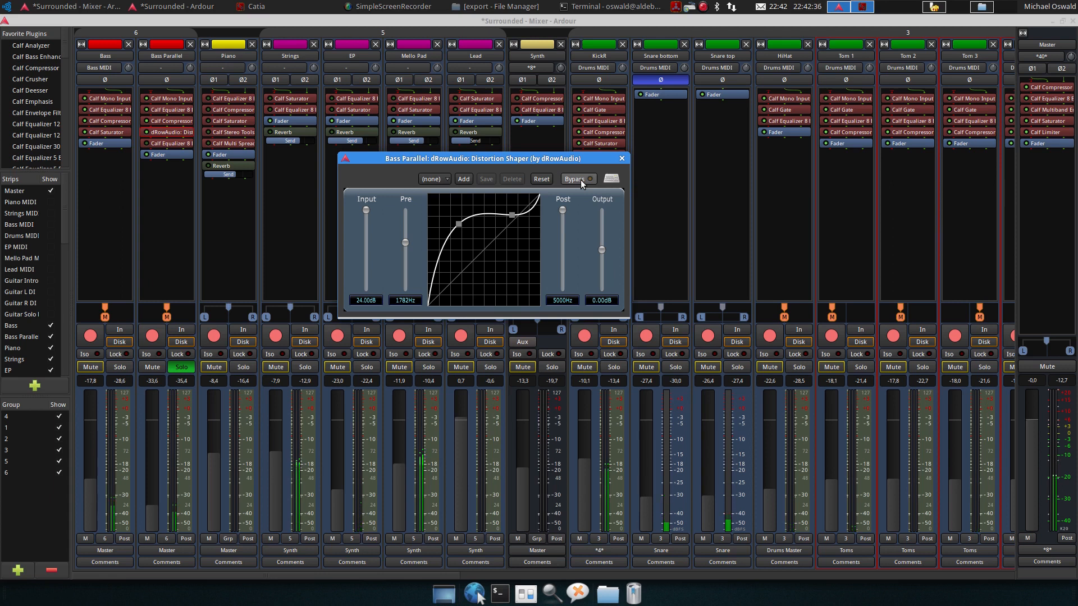
left_click(622, 159)
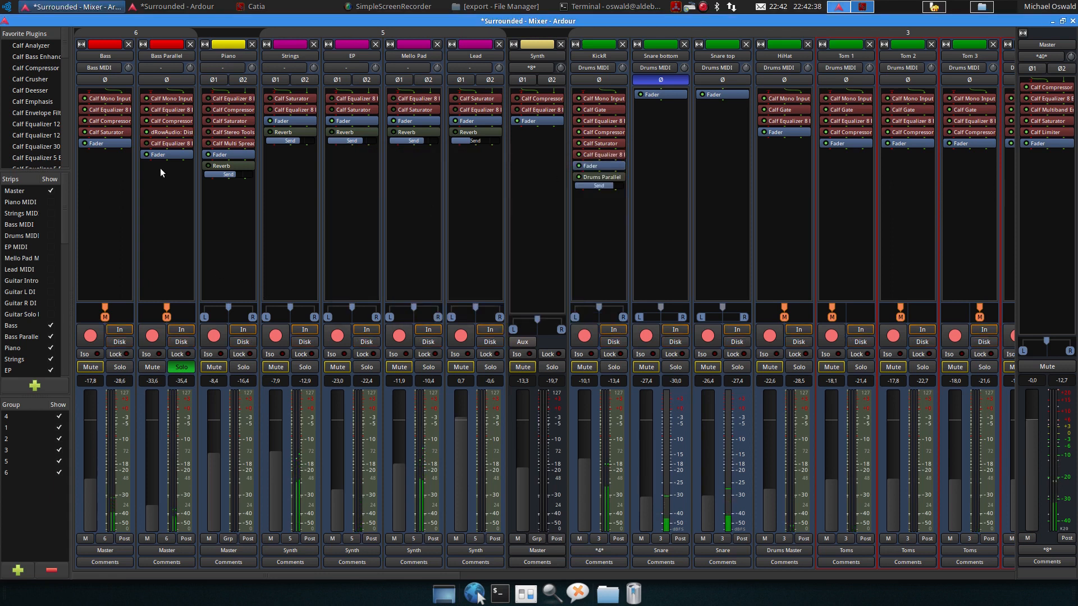
Open Bass Parallel's Calf Equalizer 8 Band and compare it bypassed and active during playback, then close it
left_click(146, 144)
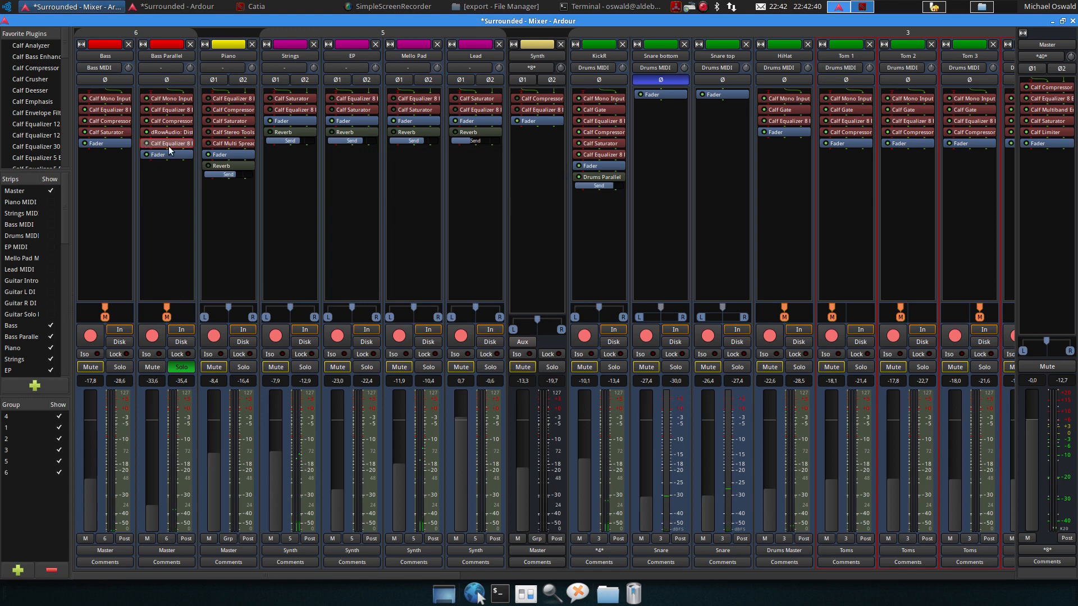
double_click(169, 146)
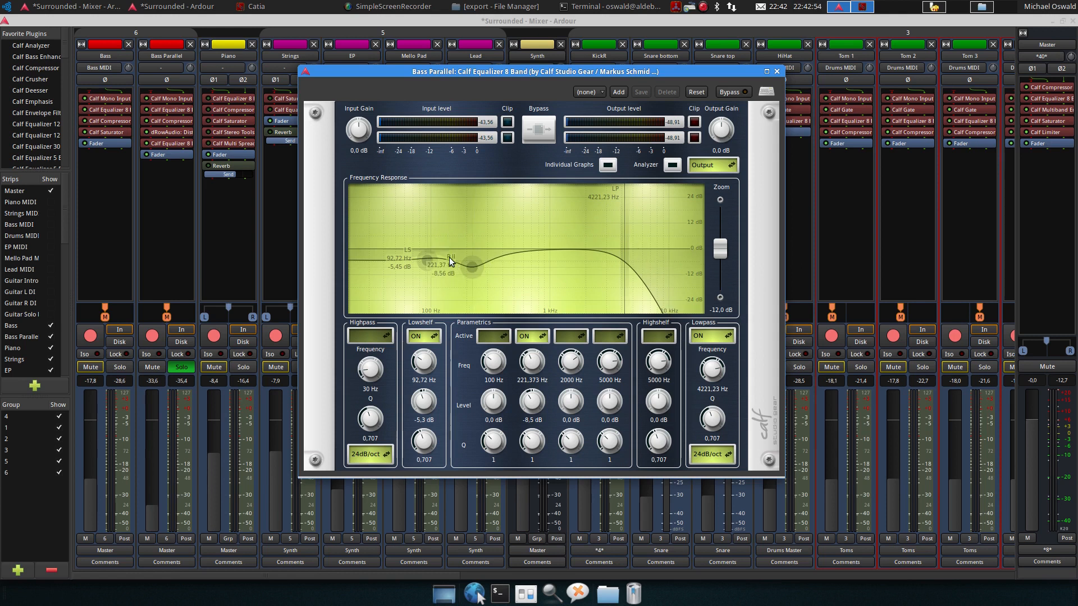
mouse_move(470, 267)
mouse_move(425, 260)
key("space")
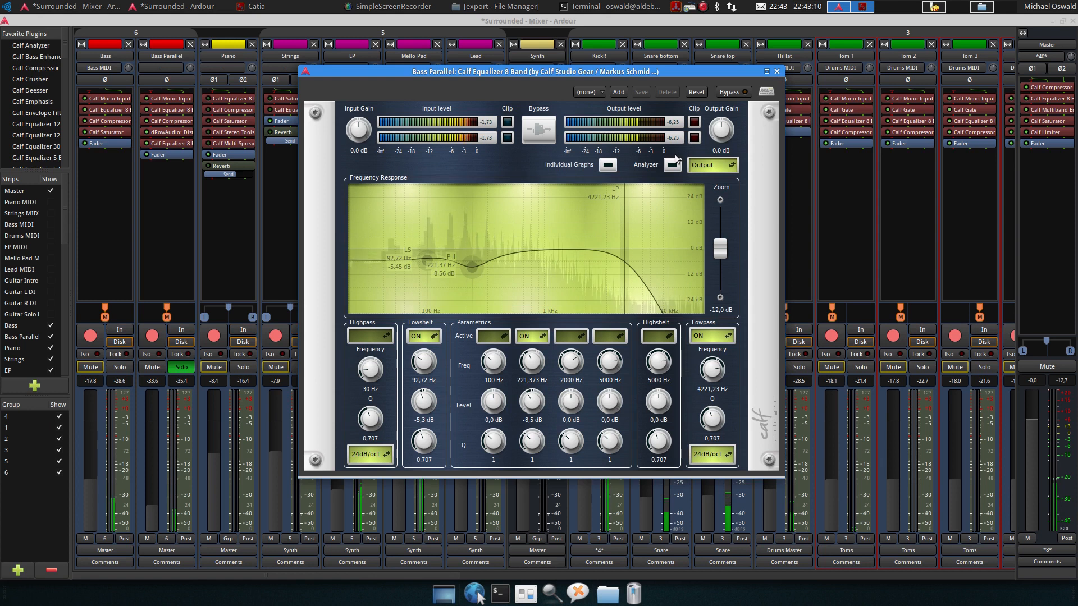
left_click(733, 93)
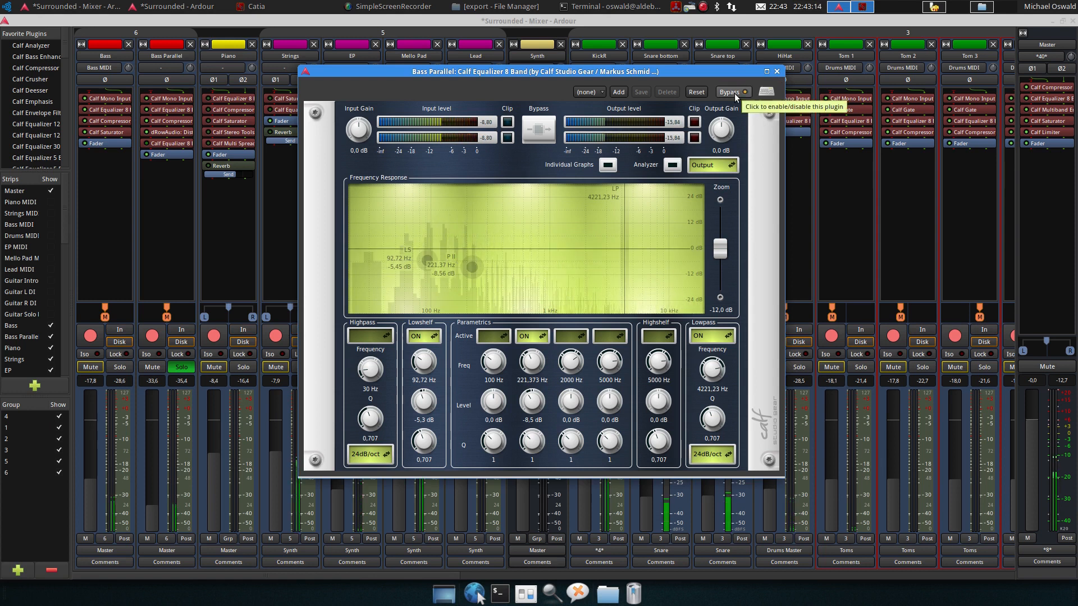
left_click(734, 94)
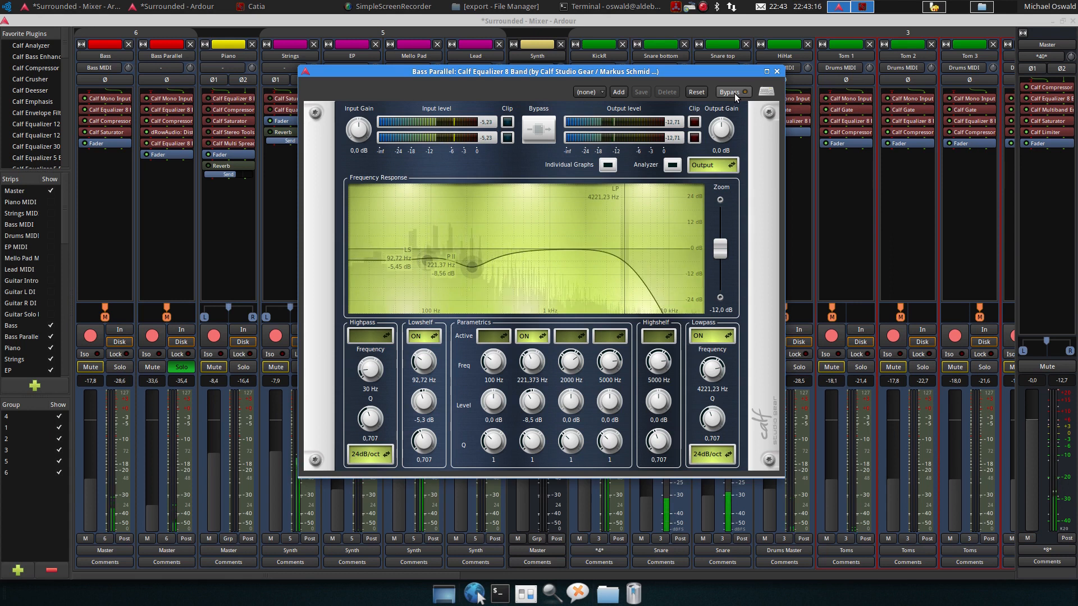
left_click(777, 72)
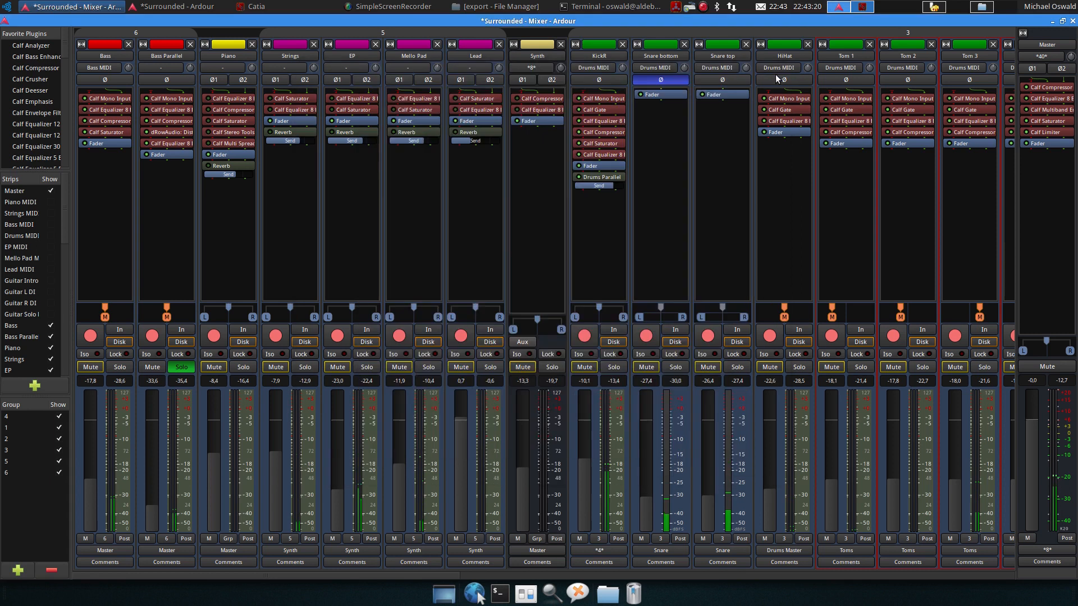
Solo the Bass track again together with Bass Parallel and listen to both
key("space")
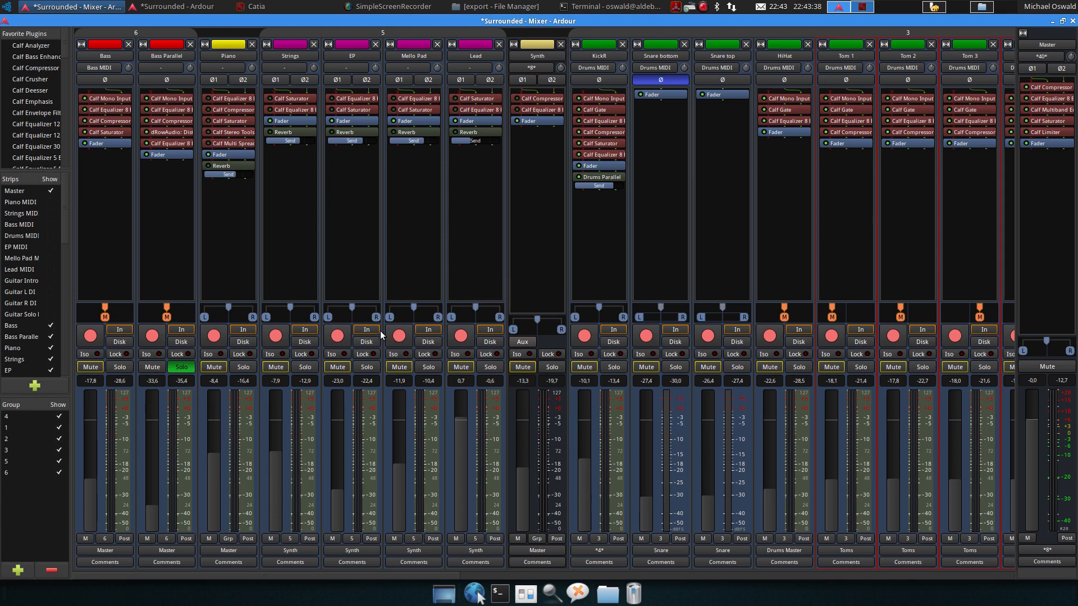
left_click(119, 367)
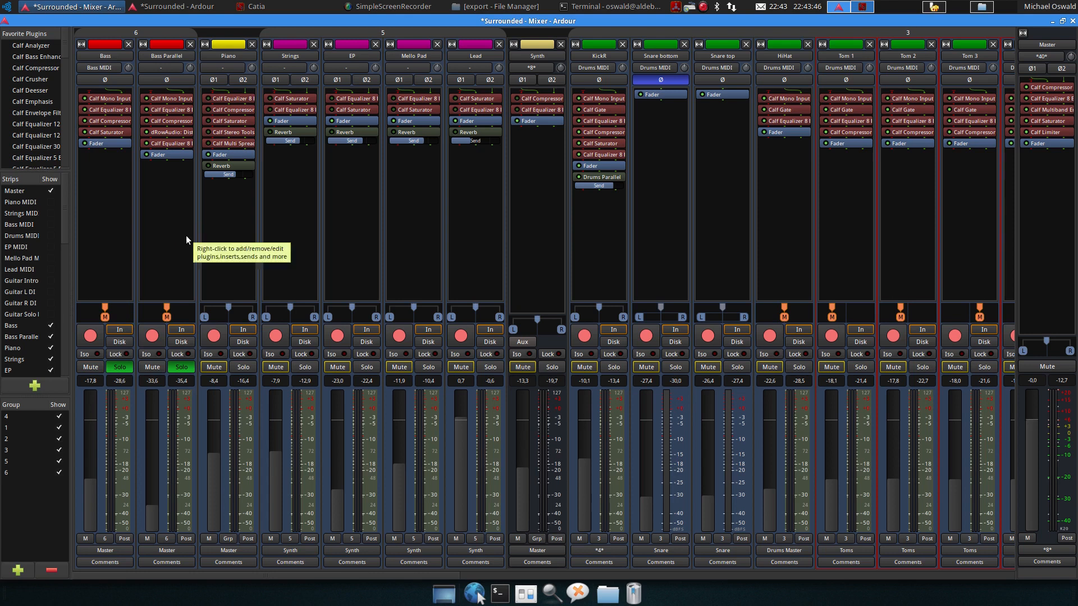
key("space")
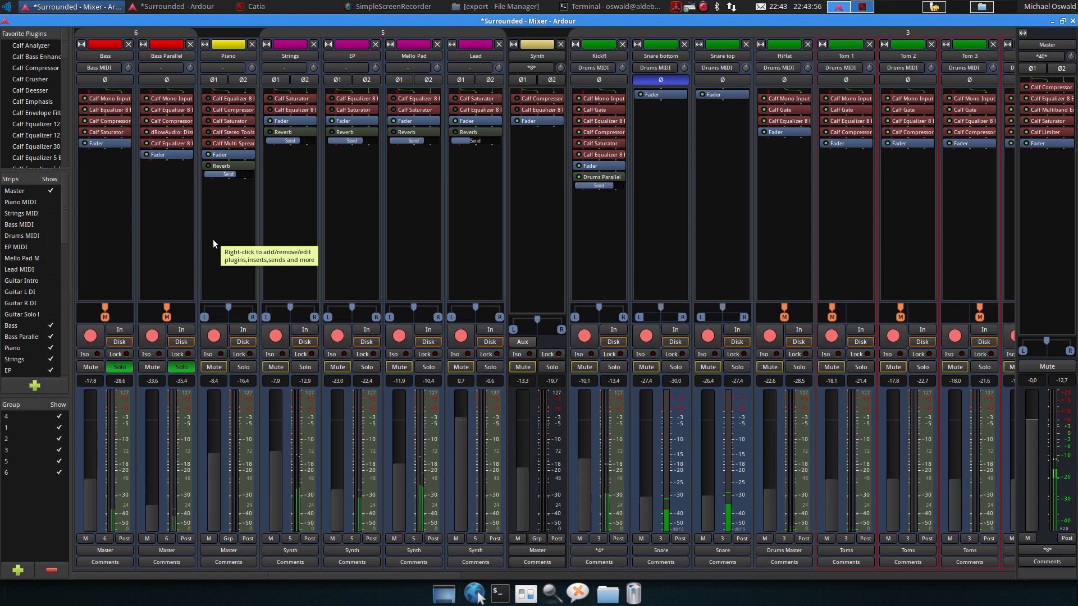
key("space")
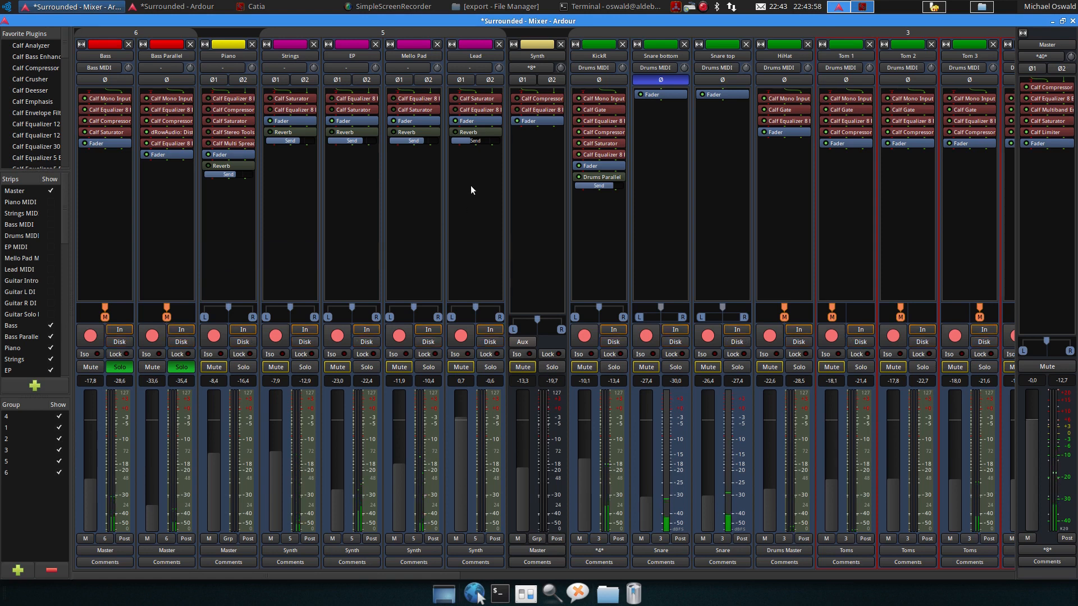
Switch to the editor window and scroll the timeline back to show the Bass tracks
left_click(201, 11)
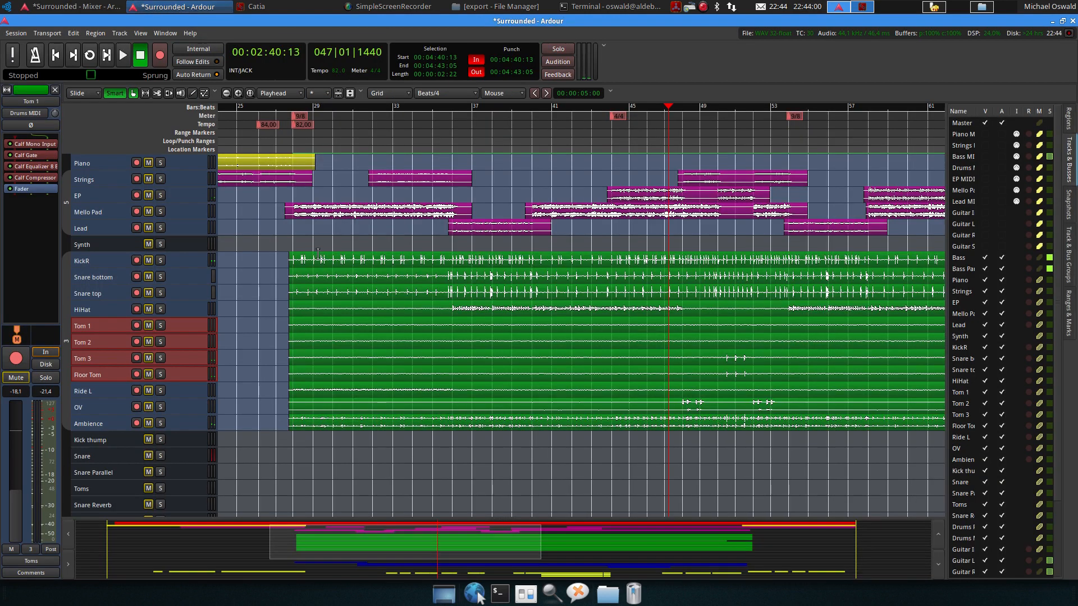
scroll(317, 256, "left", 3)
scroll(364, 241, "up", 4)
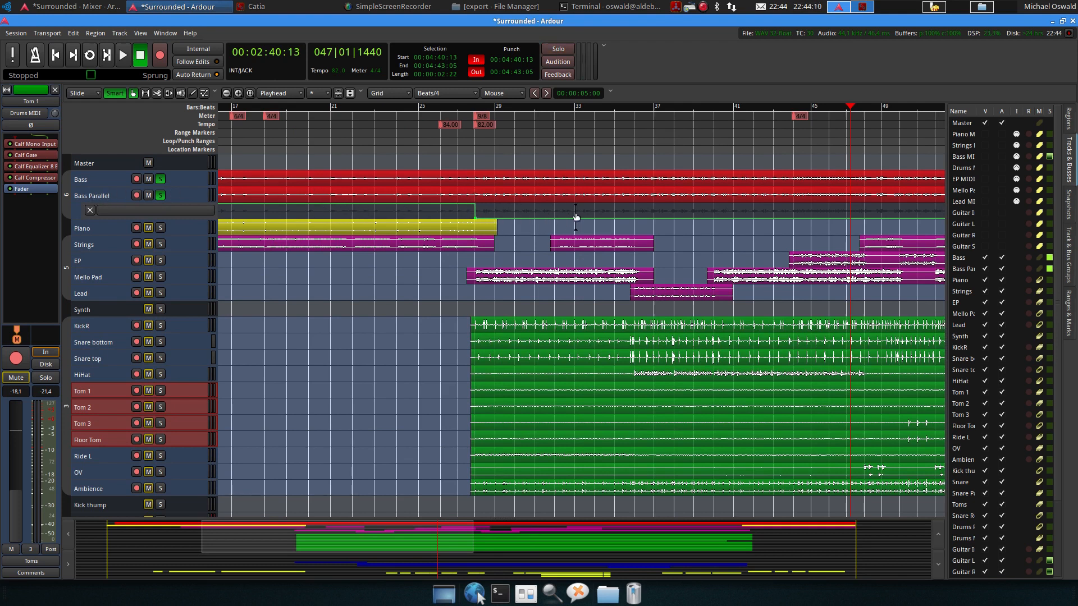
Zoom the timeline to the whole session, place the playhead around bar 24, and start and stop playback
key("underscore")
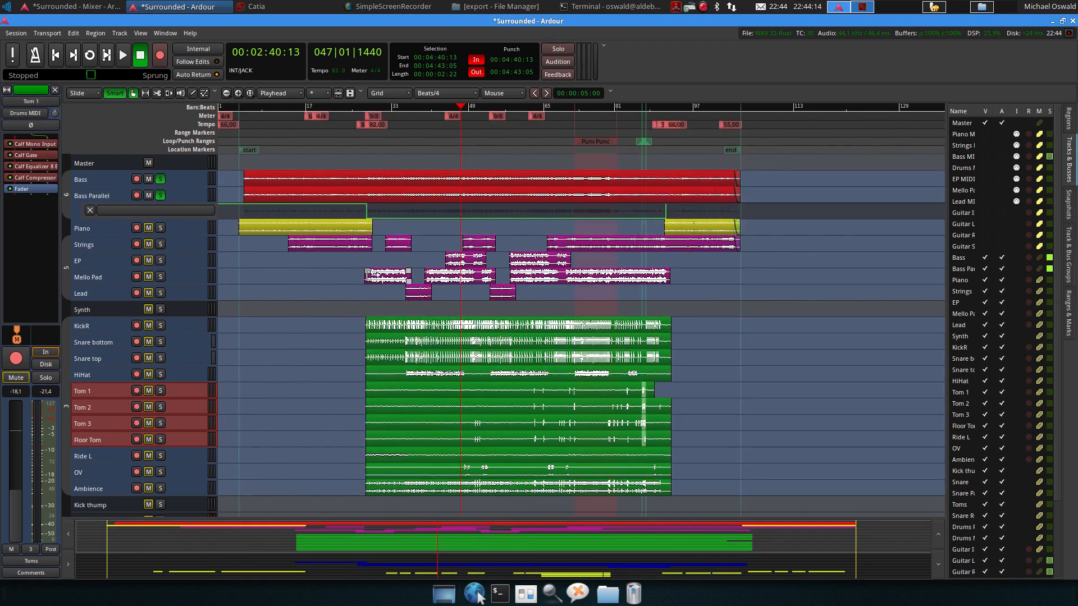
left_click(348, 104)
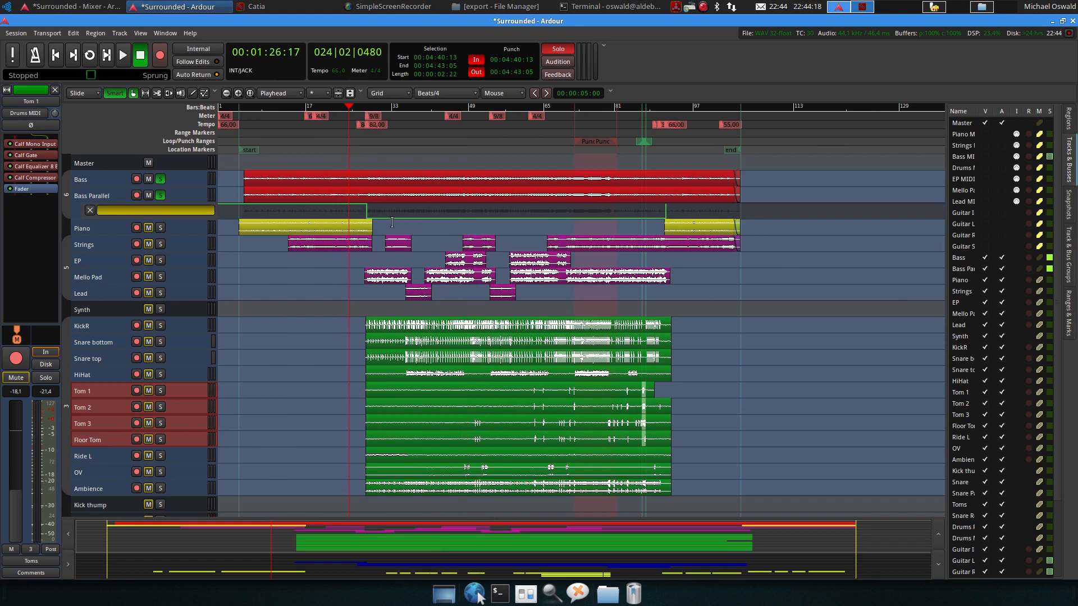
key("space")
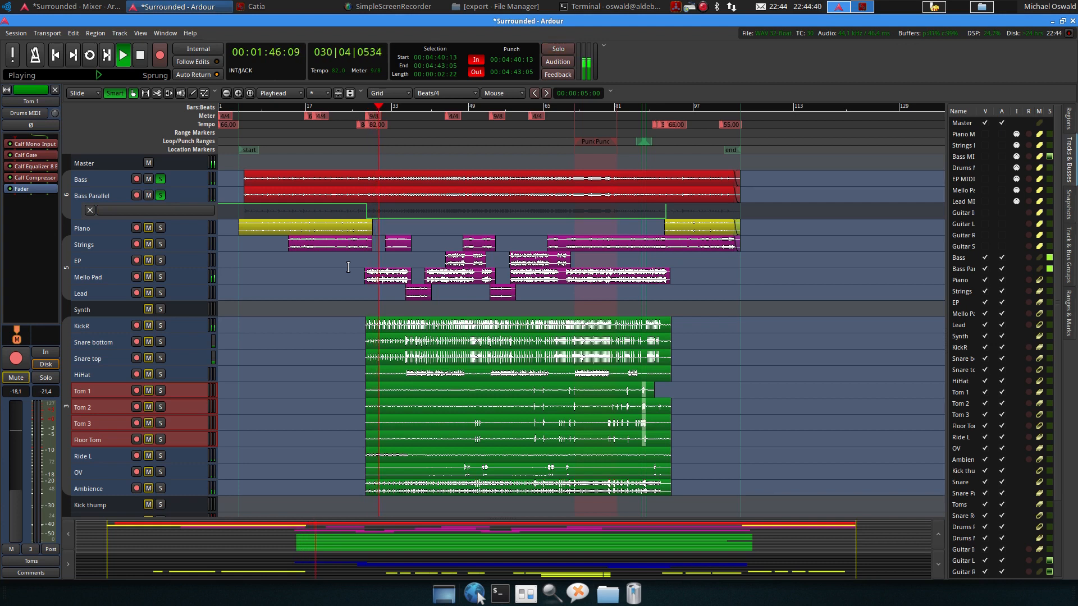
key("space")
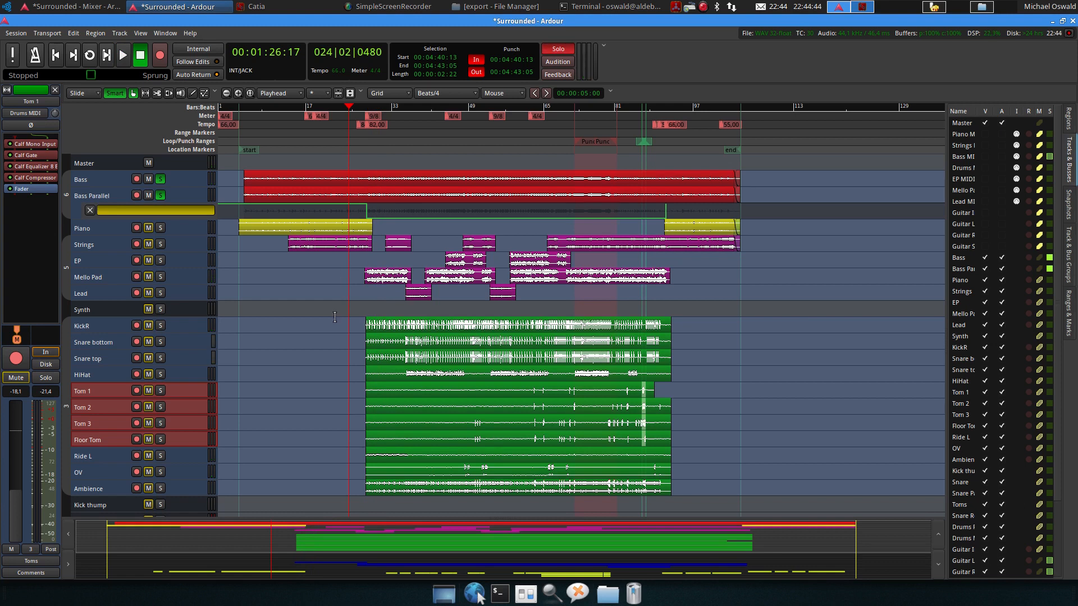
scroll(295, 316, "down", 2)
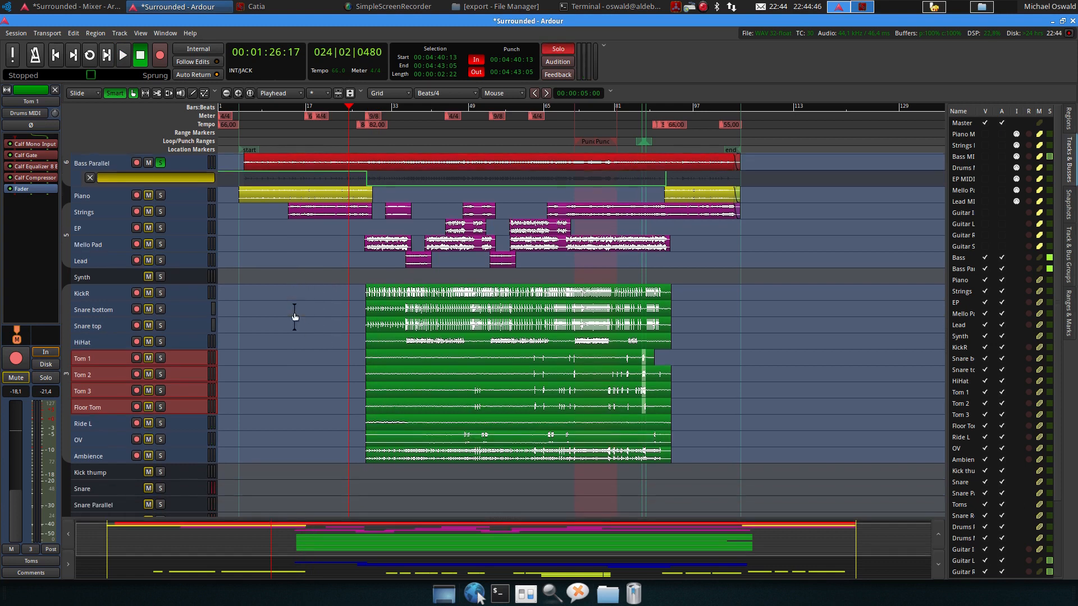
scroll(295, 316, "down", 1)
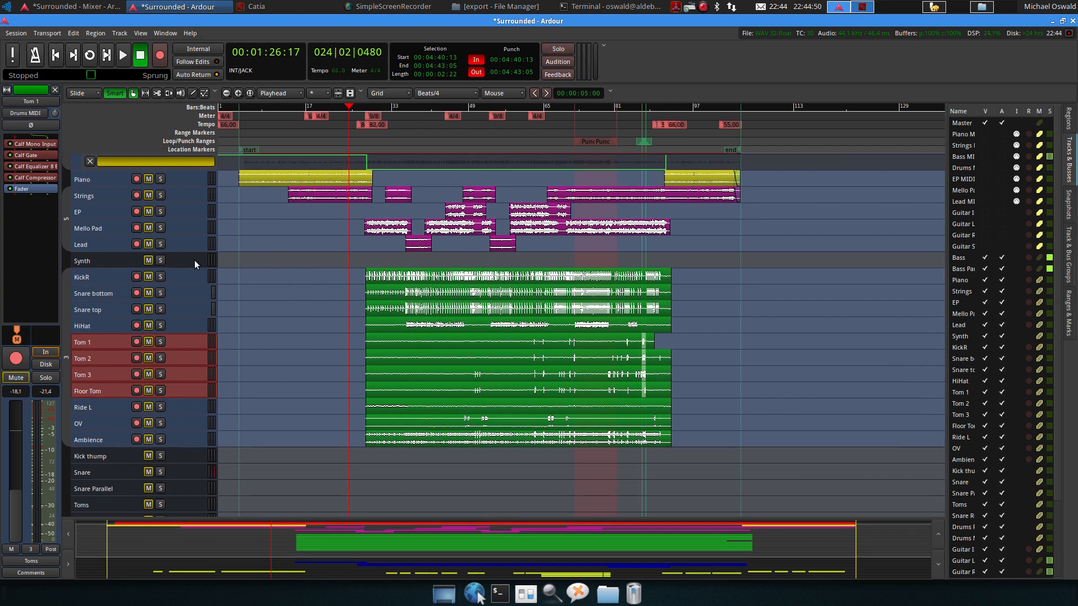
scroll(246, 252, "up", 3)
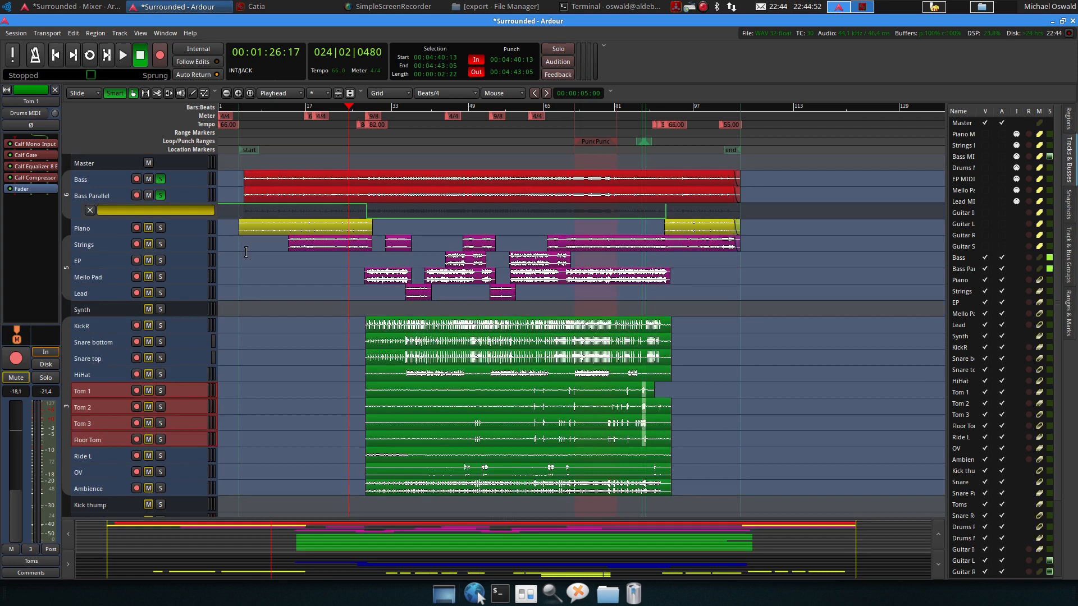
scroll(245, 252, "down", 7)
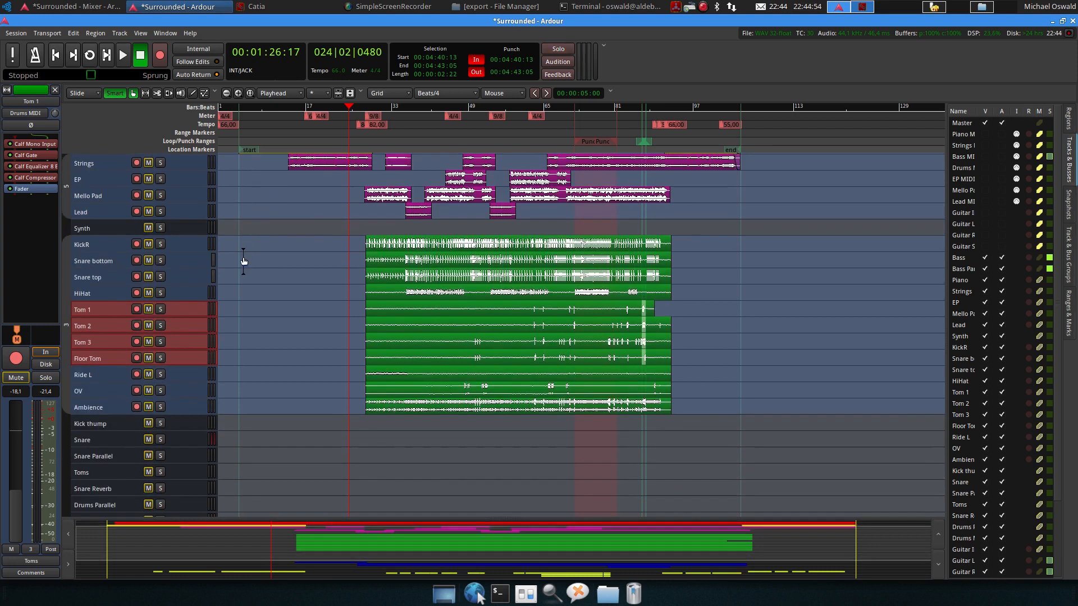
scroll(244, 257, "up", 5)
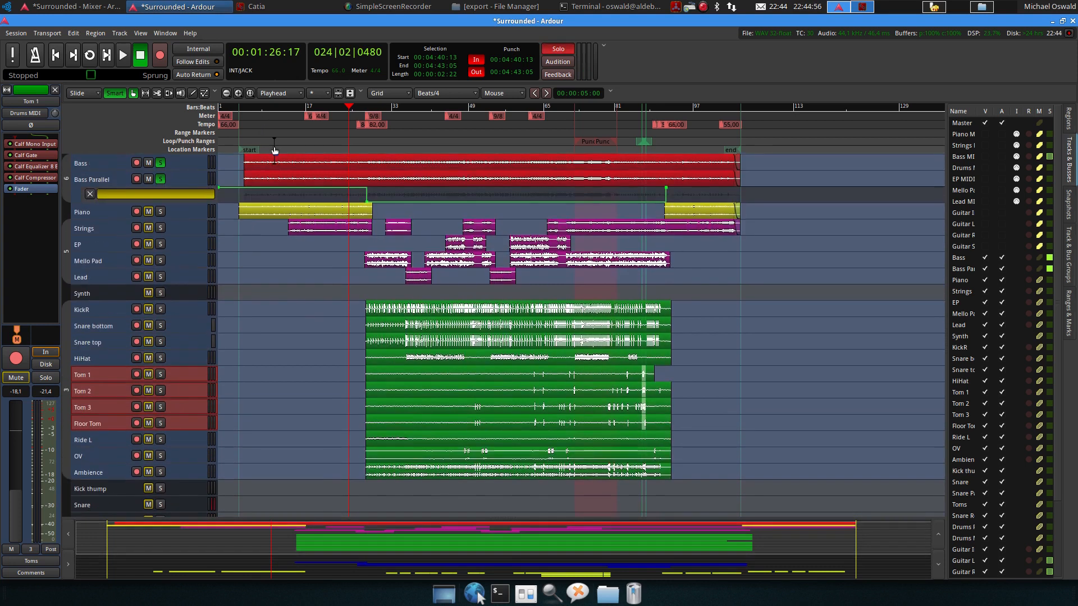
Switch to the mixer window and unsolo the Bass and Bass Parallel tracks
left_click(73, 6)
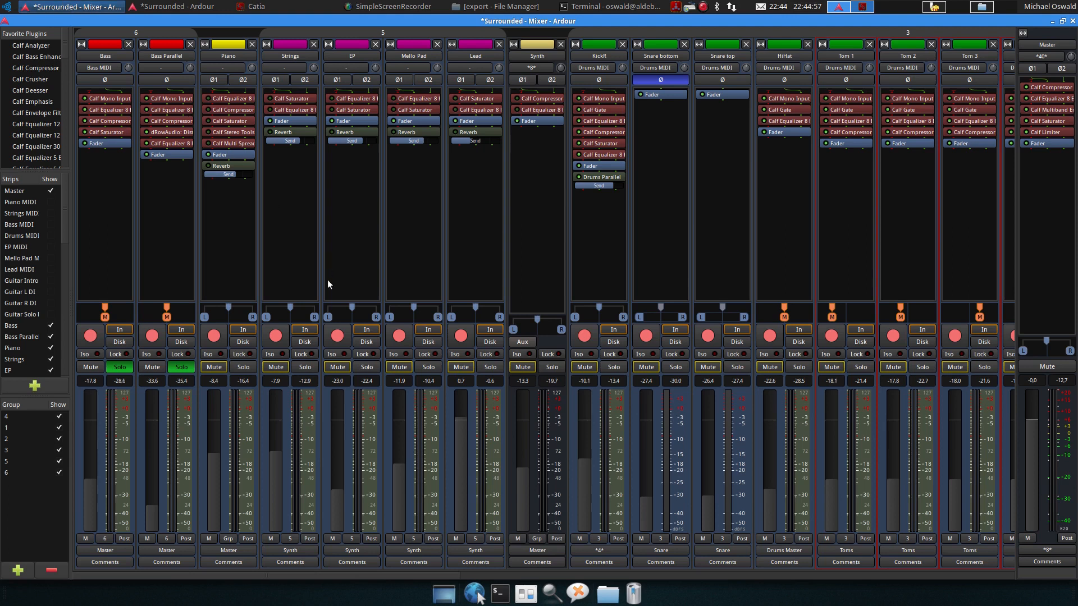
left_click(120, 367)
left_click(174, 369)
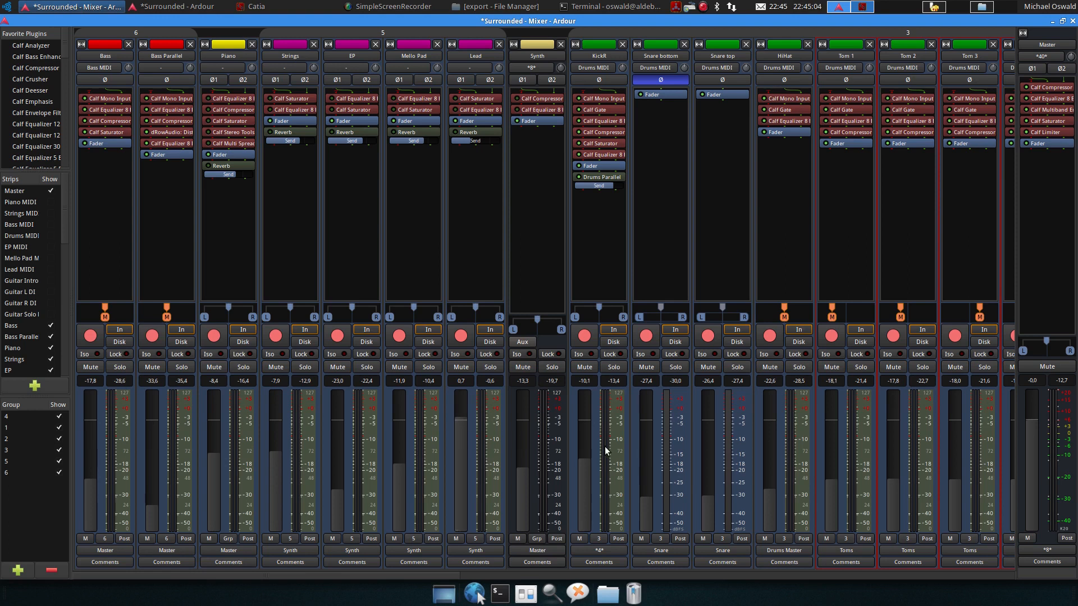
Clear the Snare strip's peak indicator and set the Snare Parallel fader to about -15.3 dB
scroll(592, 432, "down", 10)
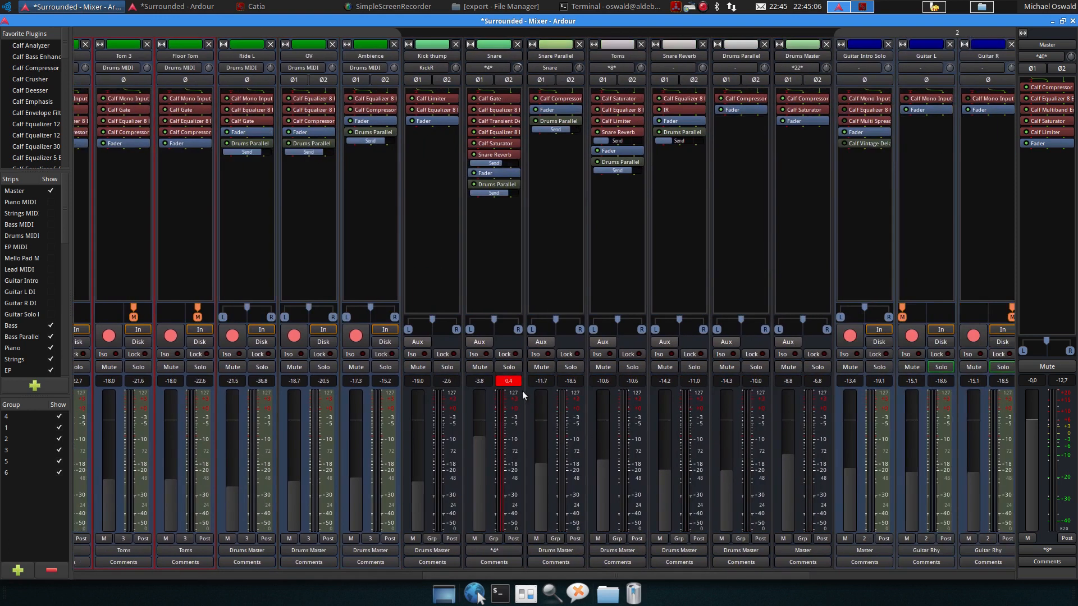
left_click(509, 381)
scroll(542, 395, "down", 8)
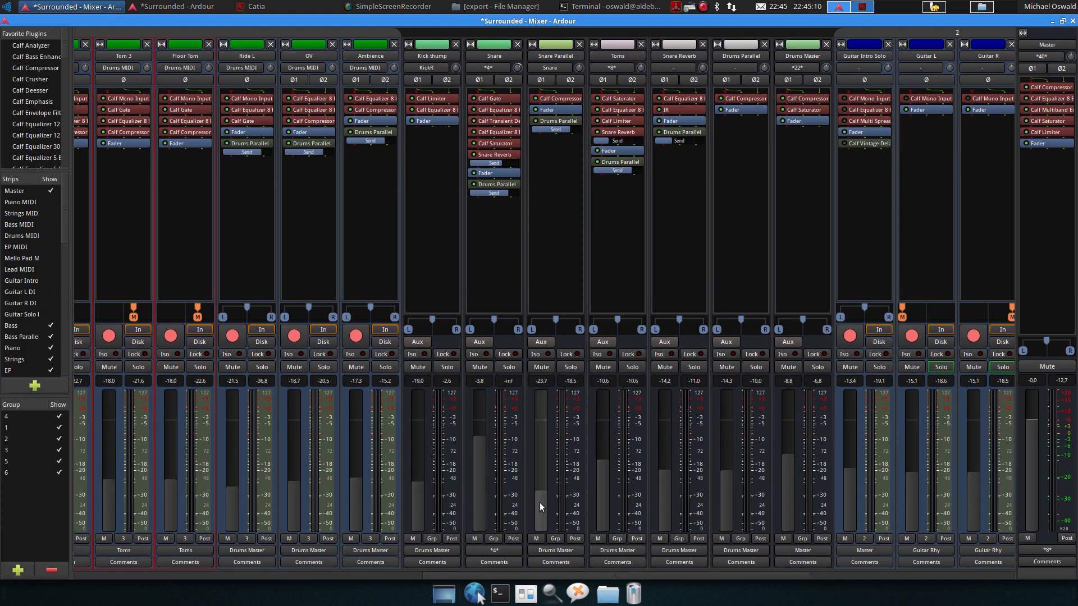
left_click_drag(540, 499, 541, 490)
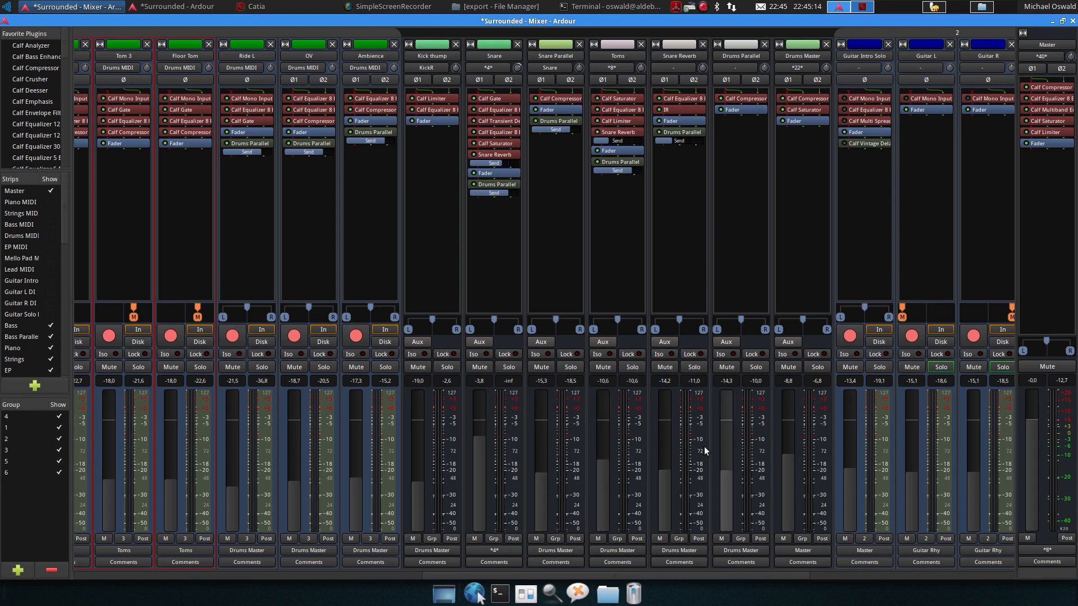
Scroll the mixer to the guitar strips, then in the editor place the playhead around bar 38
left_click_drag(581, 574, 802, 563)
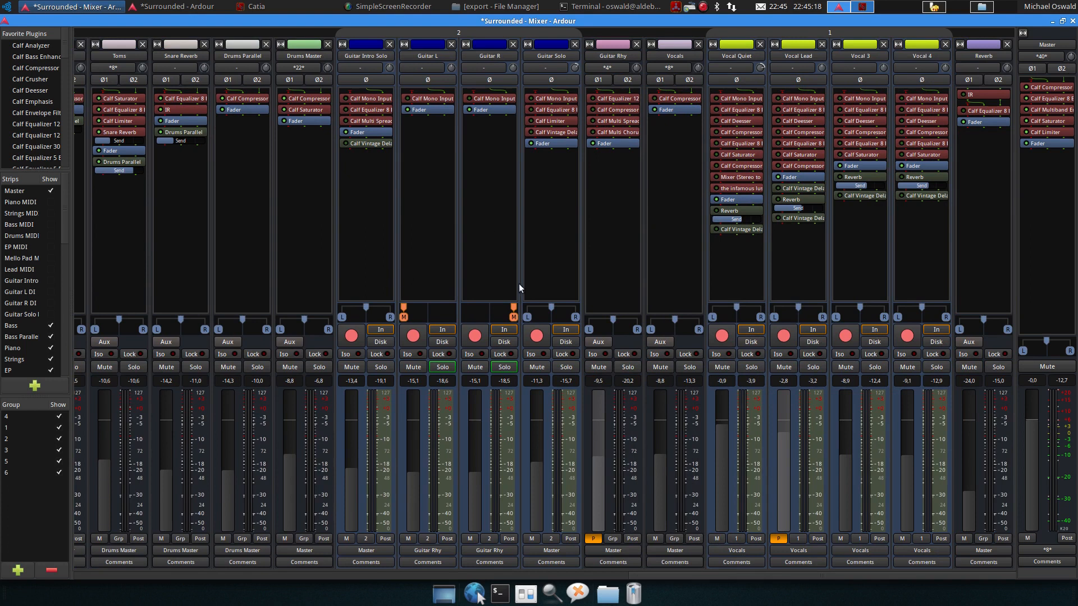
left_click(194, 6)
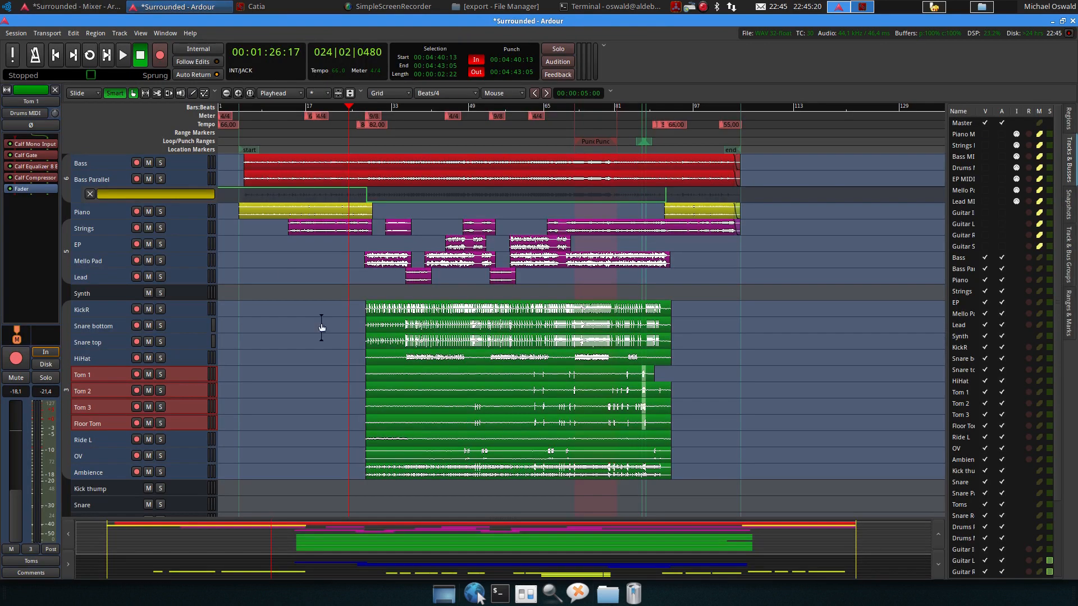
scroll(357, 391, "down", 8)
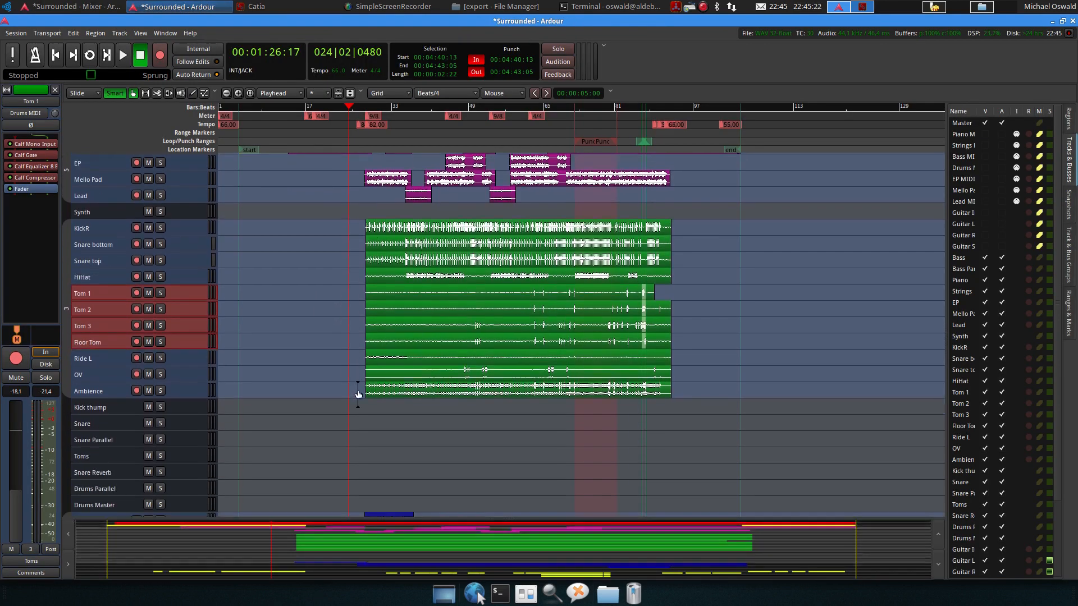
scroll(359, 388, "down", 1)
left_click(417, 106)
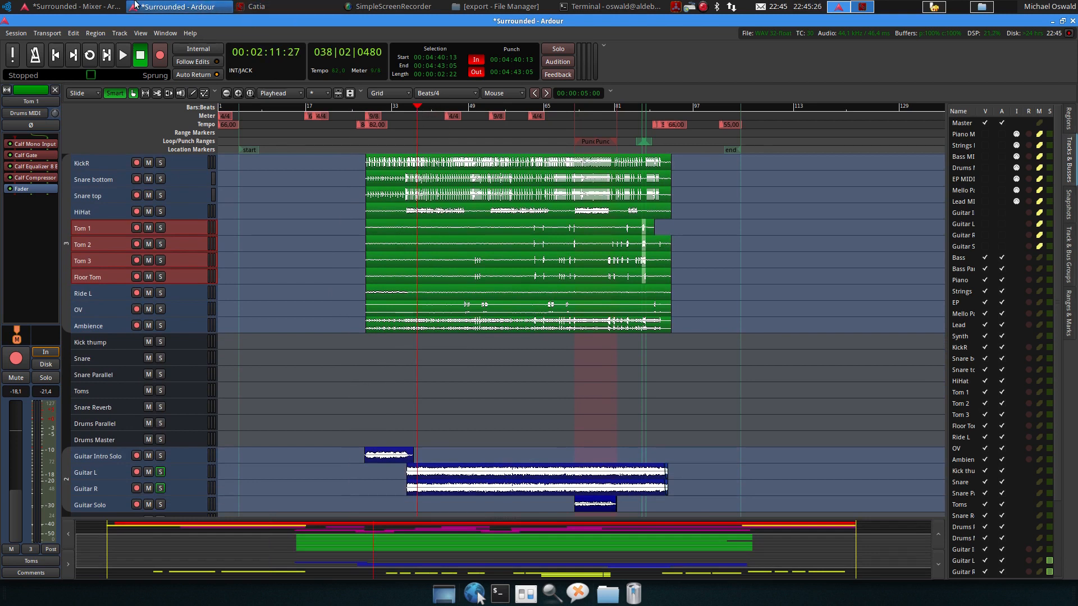
Return to the mixer, solo the Guitar Rhy track and start playback
left_click(70, 7)
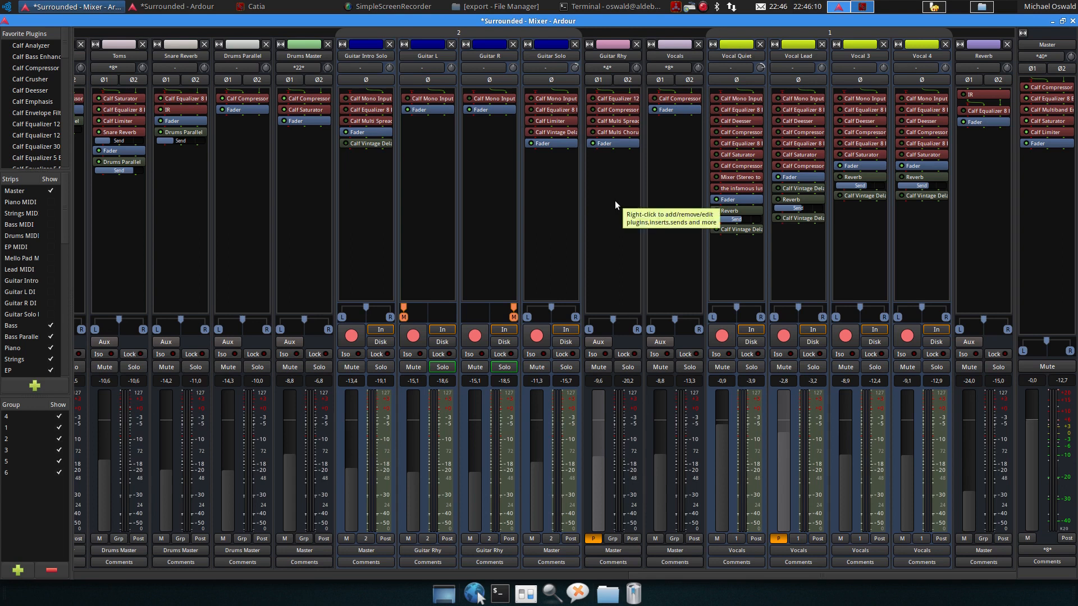
left_click(627, 368)
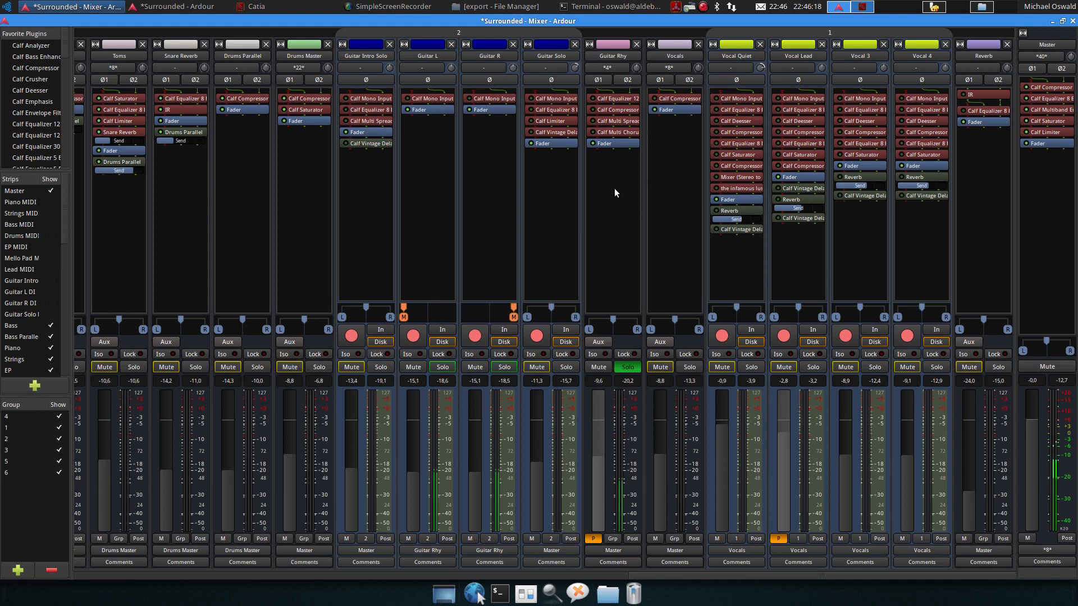
key("space")
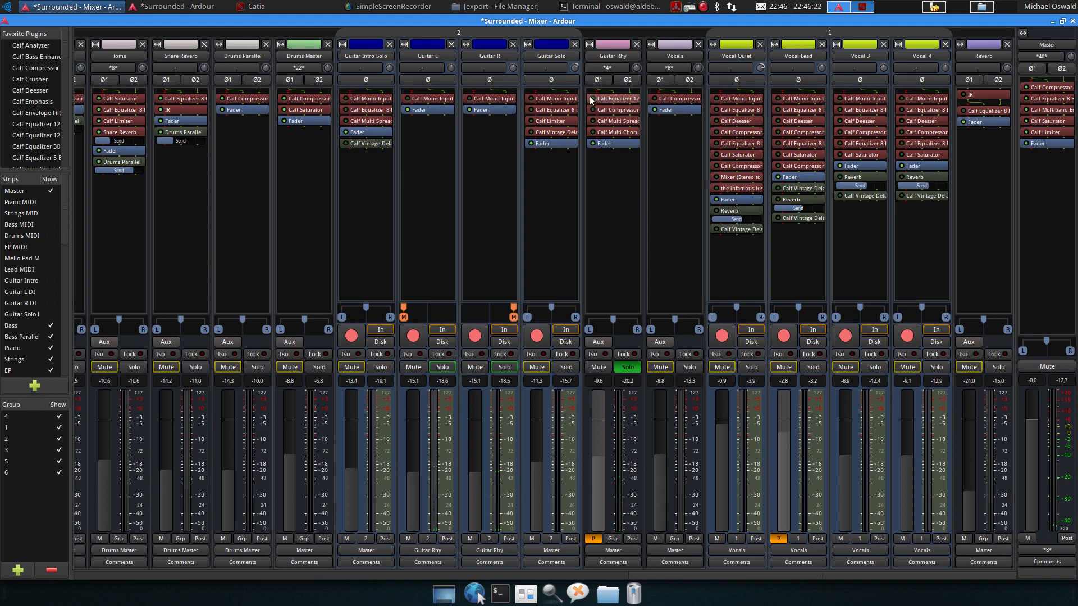
Open Guitar Rhy's Calf Equalizer 12 Band, move its window aside and restart playback to listen
double_click(607, 99)
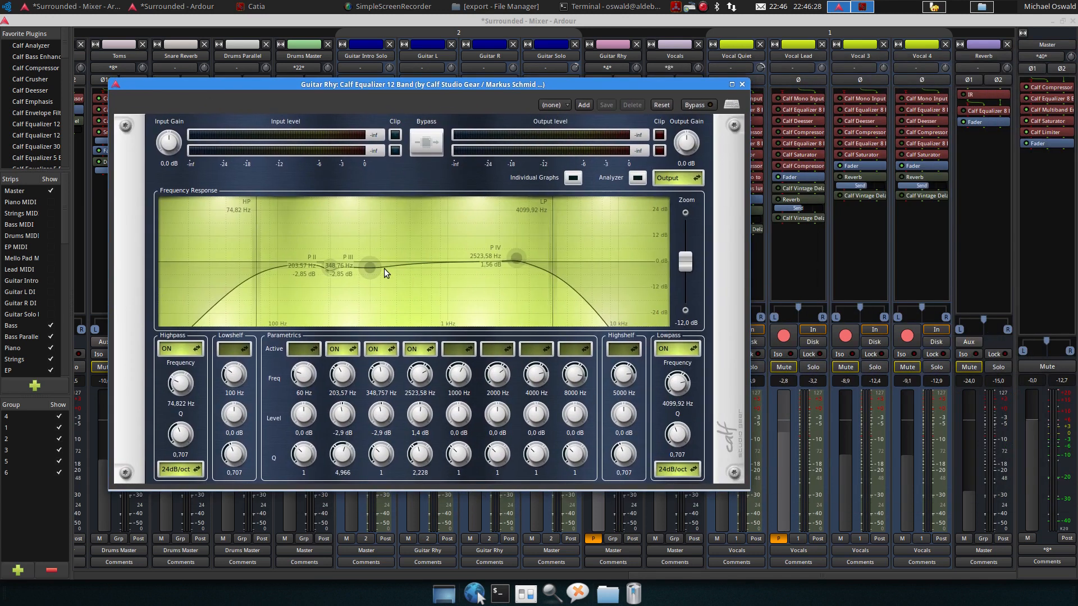
mouse_move(331, 270)
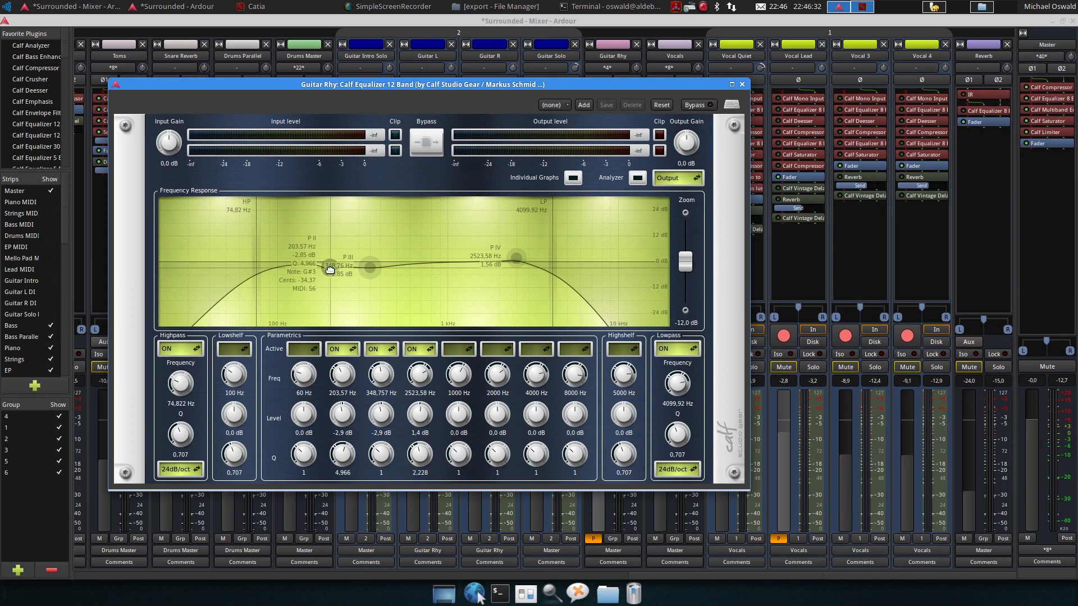
mouse_move(369, 270)
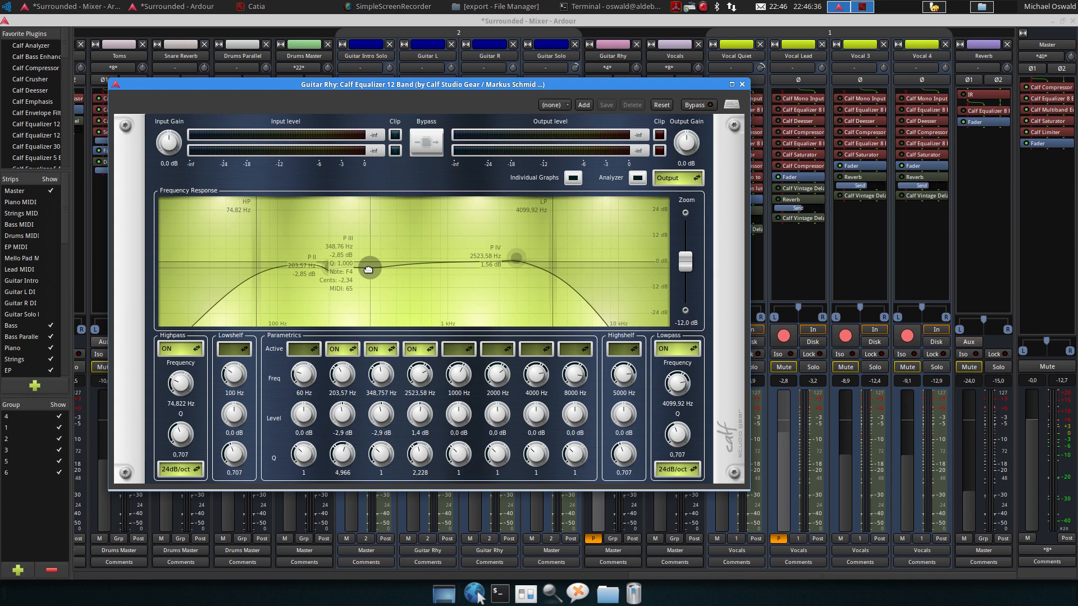
left_click_drag(615, 86, 679, 173)
key("space")
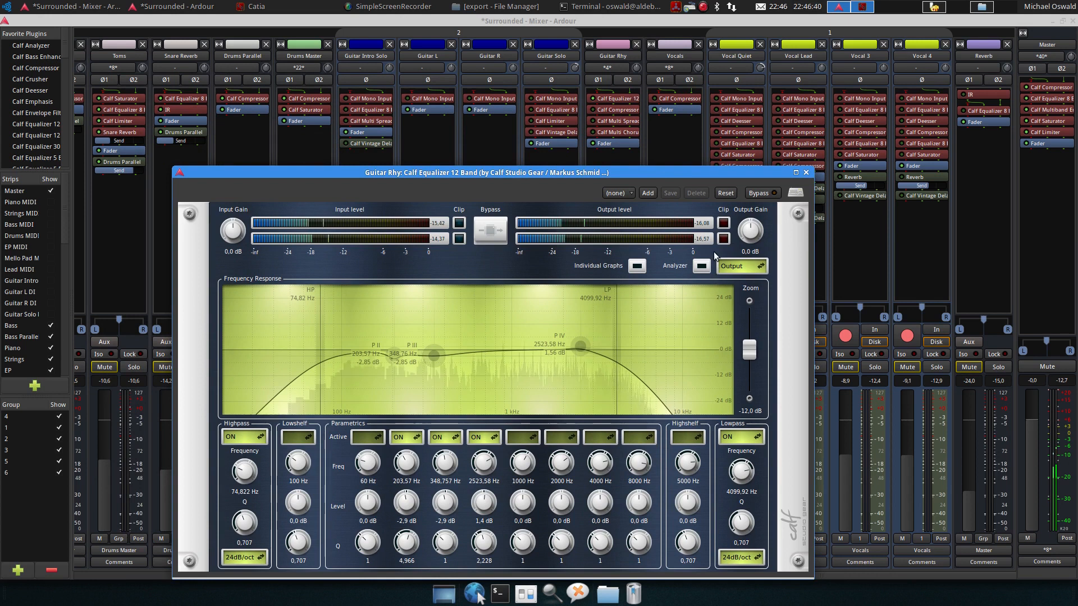
key("space")
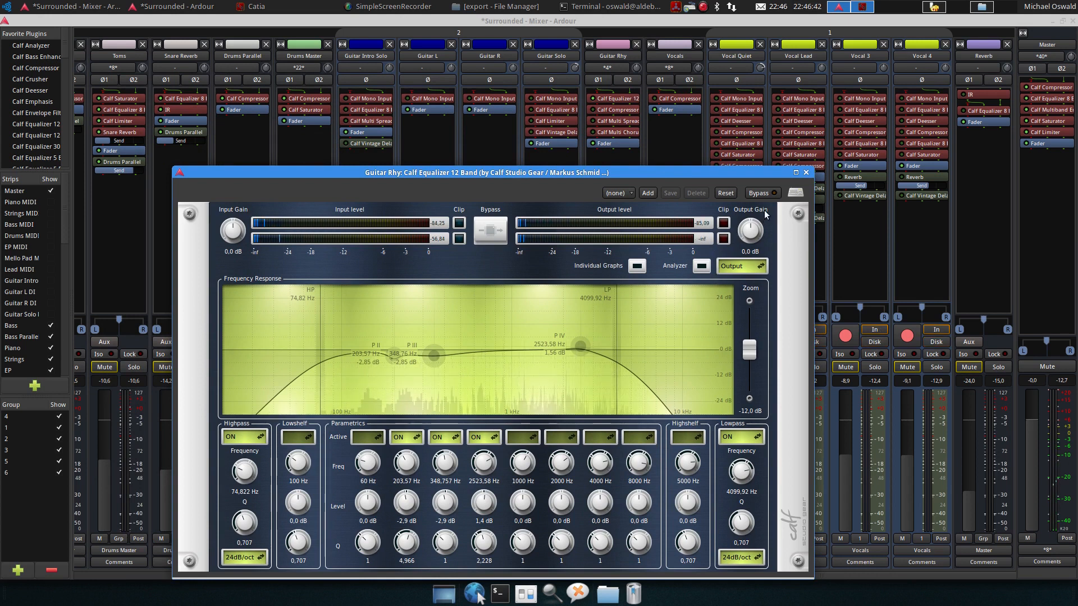
key("space")
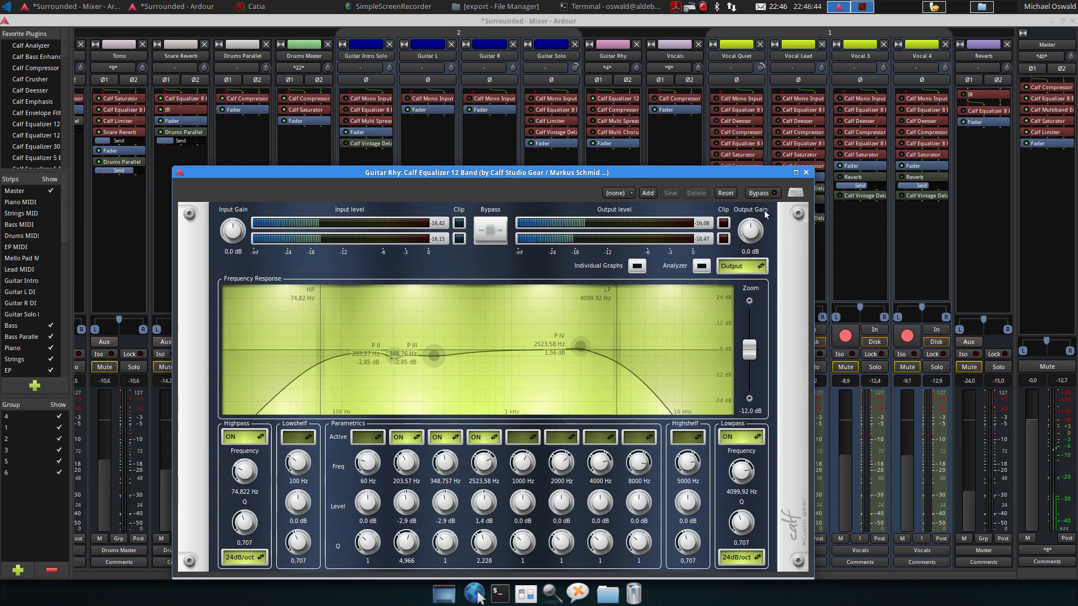
Toggle the equalizer's bypass on and off while listening, then stop playback and close the window
left_click(765, 193)
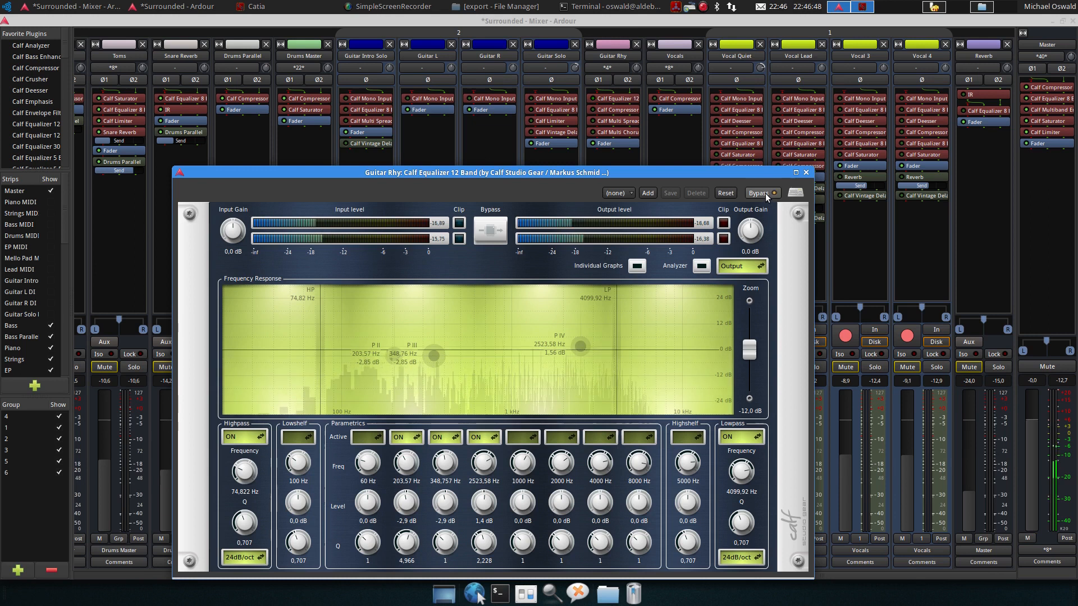
left_click(766, 193)
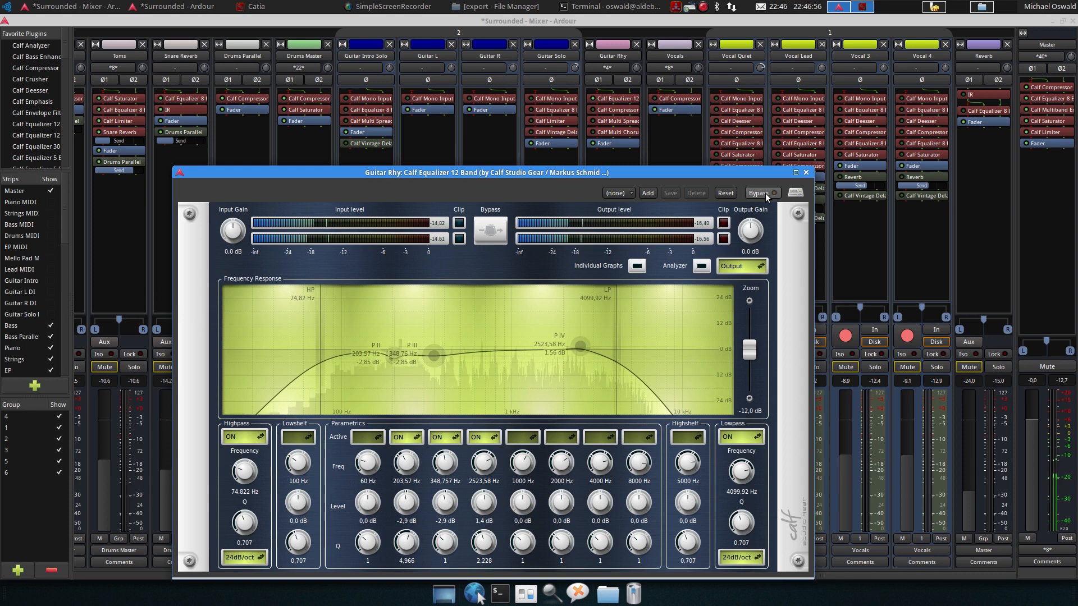
key("space")
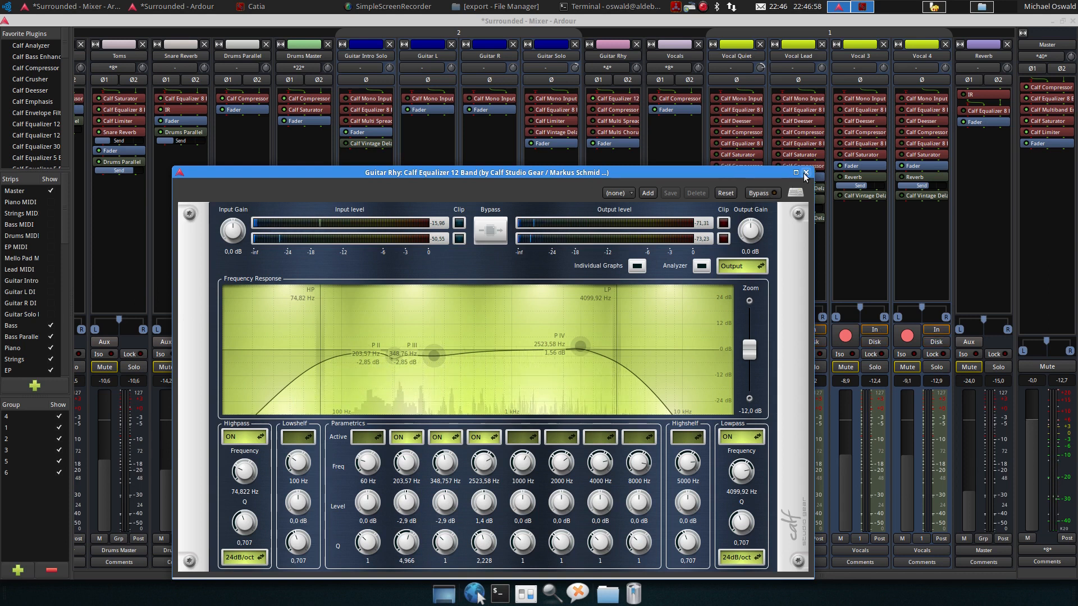
left_click(806, 173)
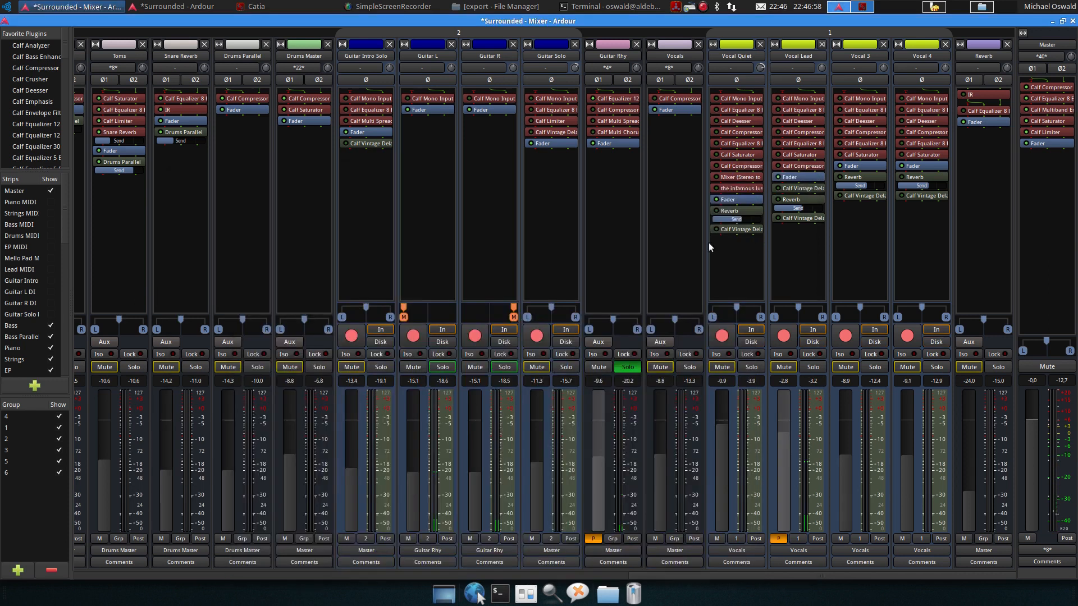
Reopen and close Guitar Rhy's equalizer, then open its Calf Compressor to inspect it and close it
double_click(610, 99)
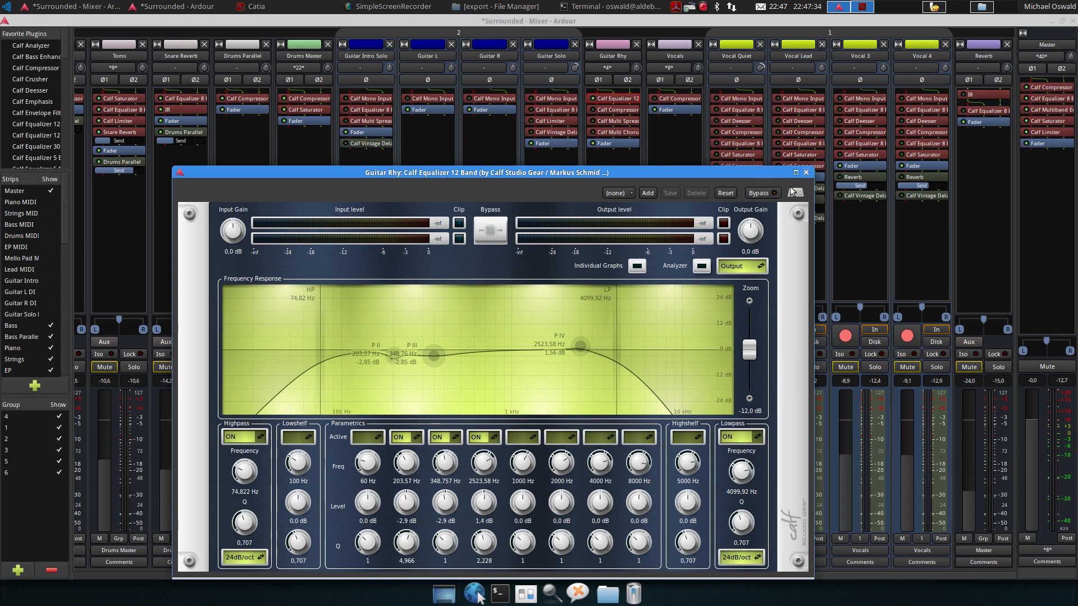
left_click(806, 174)
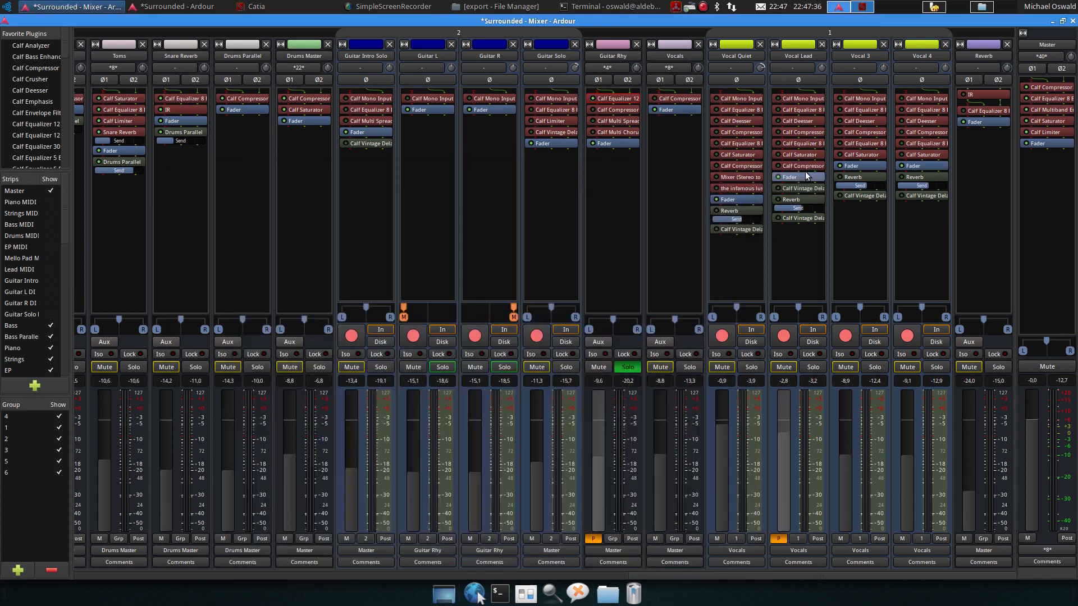
double_click(612, 111)
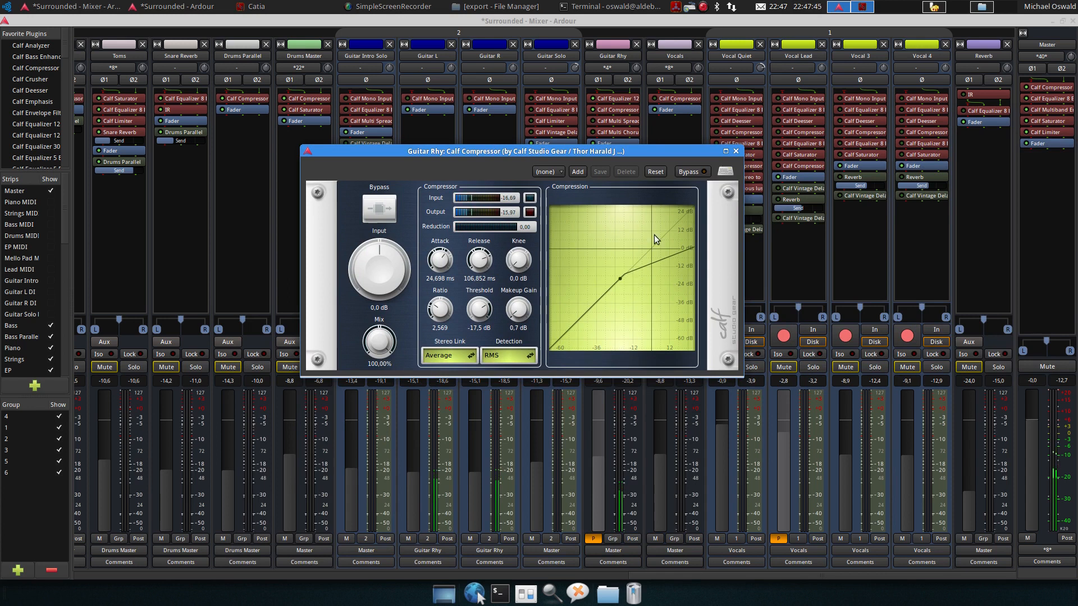
left_click(735, 151)
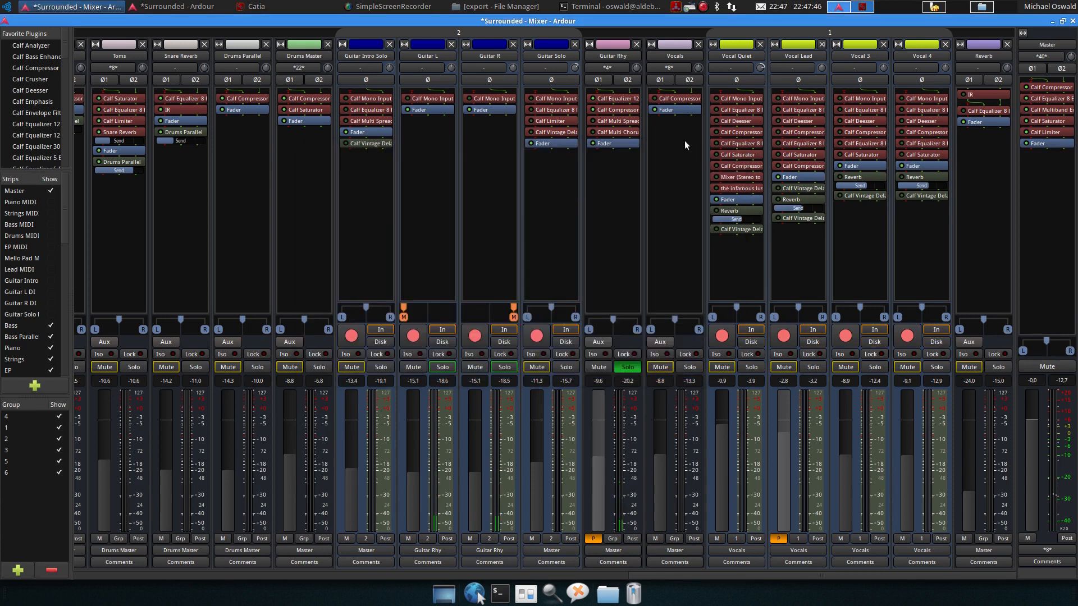
Open Guitar Rhy's Calf Multi Spread, move its window aside and start playback
double_click(611, 121)
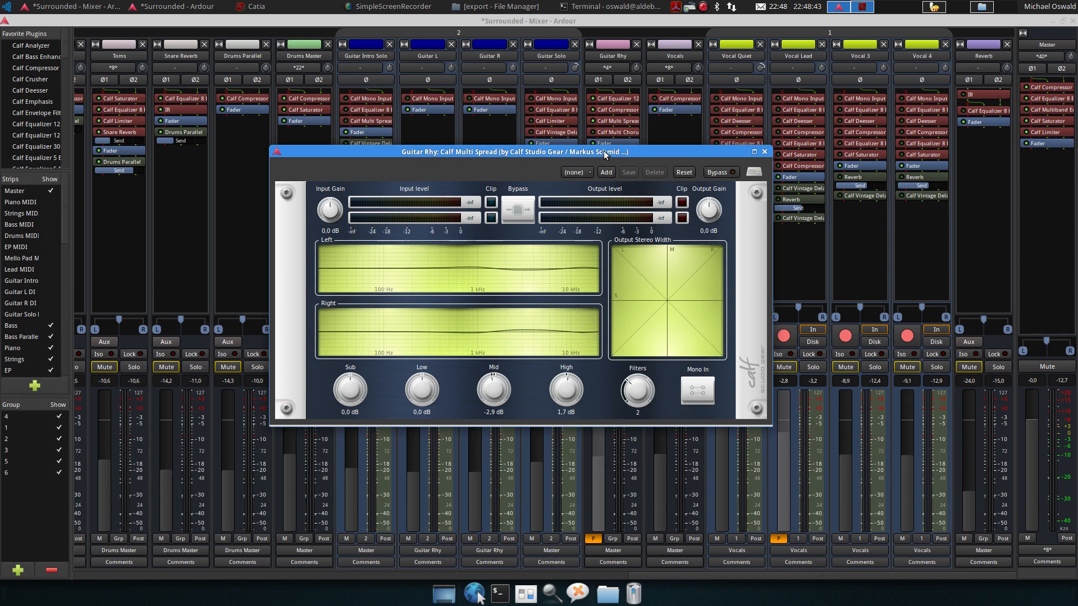
left_click_drag(605, 156, 627, 241)
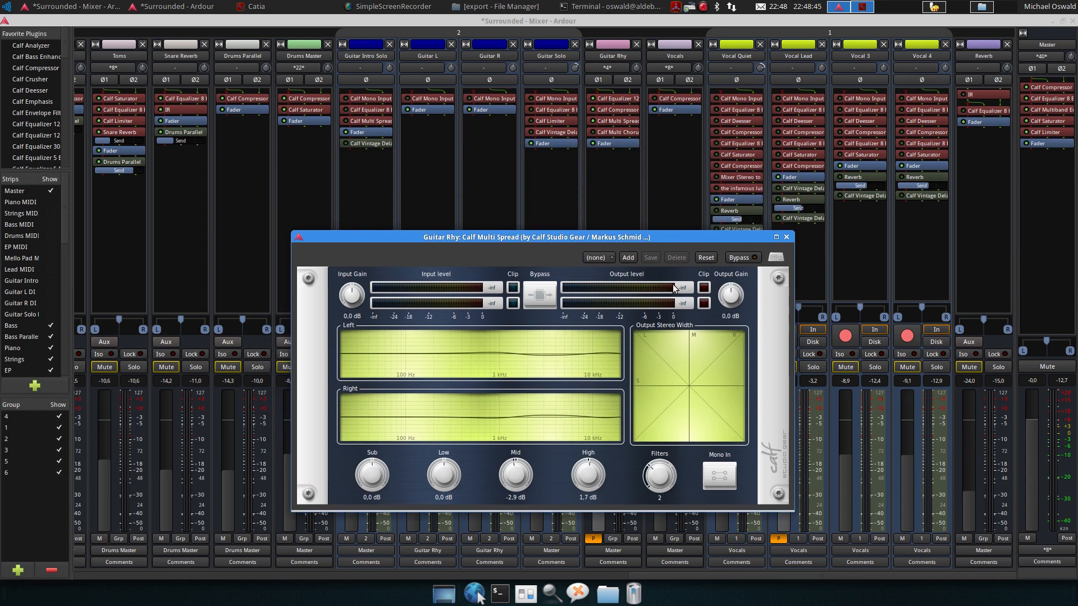
key("space")
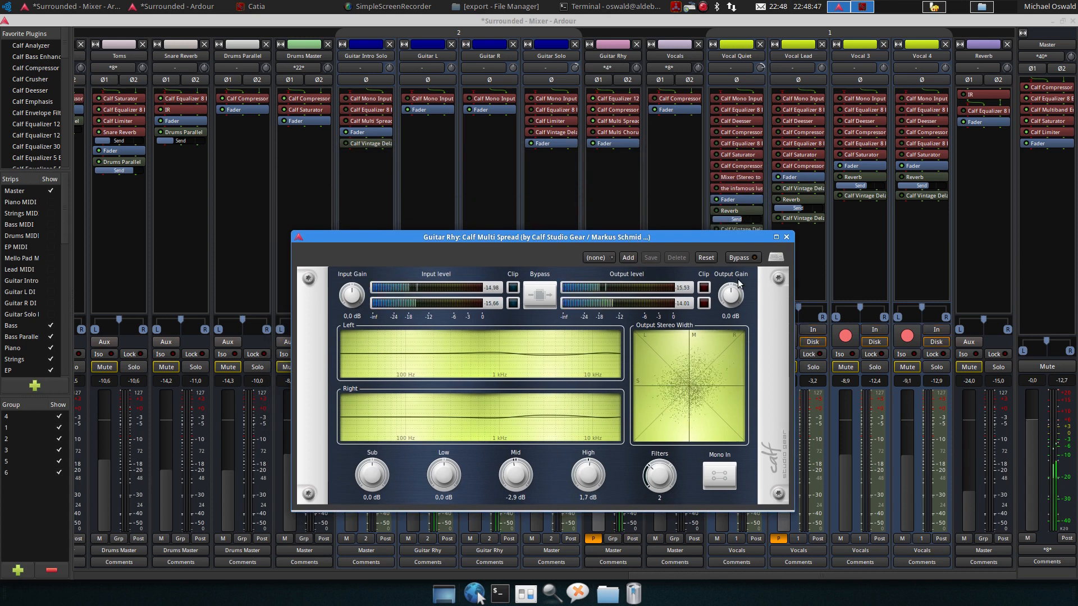
Toggle the Multi Spread's bypass on and off while listening, then stop playback and close the window
left_click(741, 258)
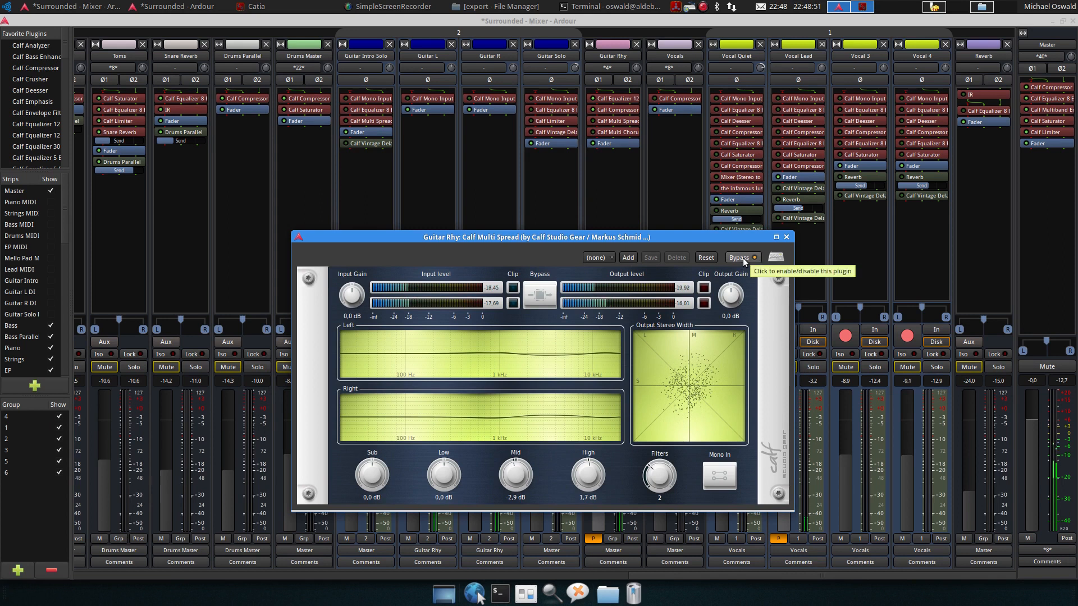
left_click(743, 258)
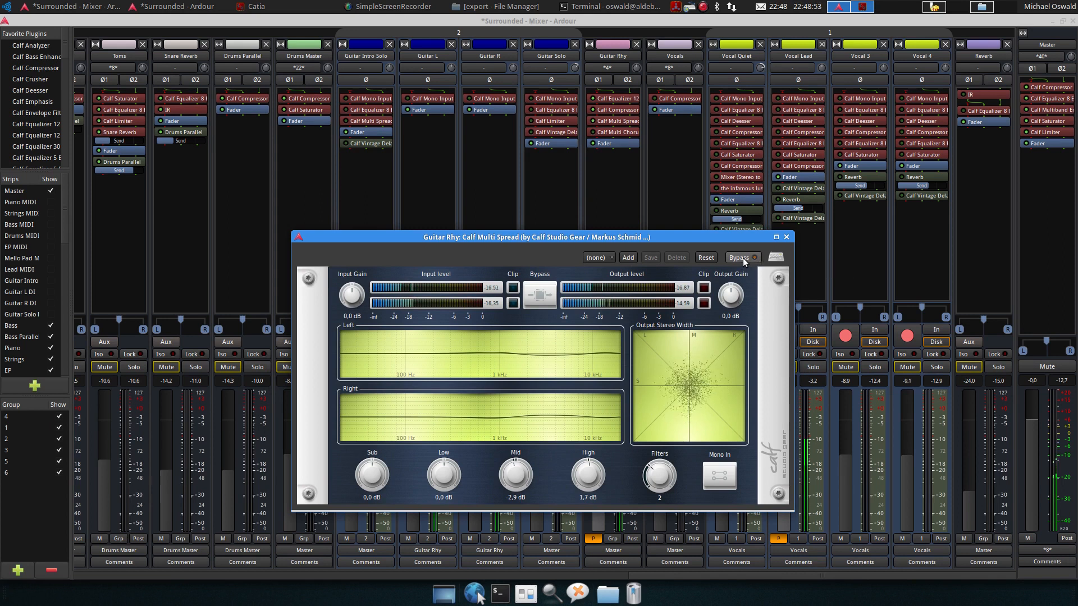
key("space")
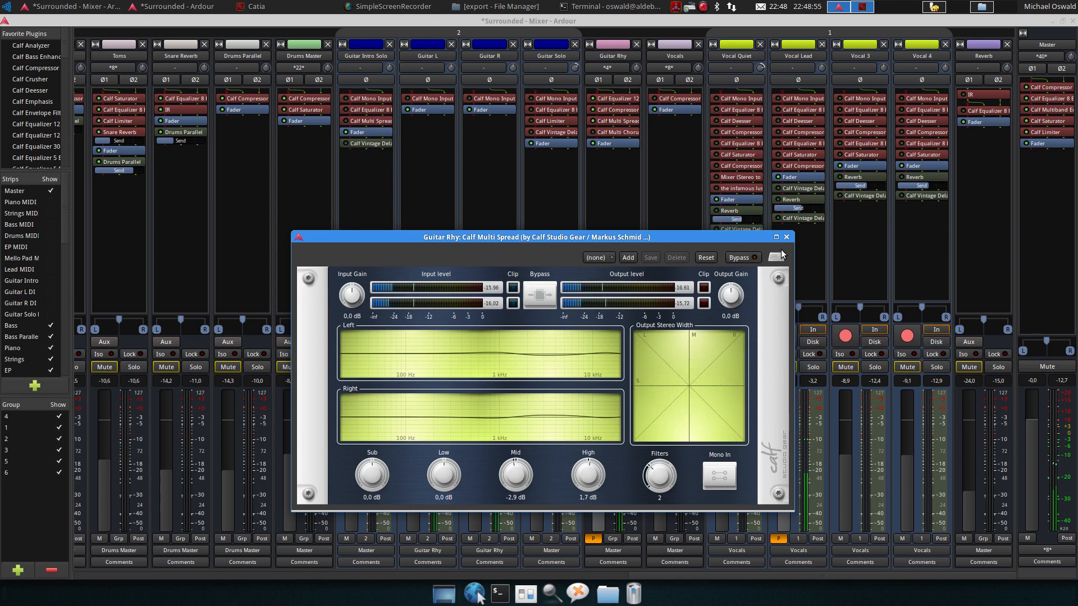
left_click(786, 237)
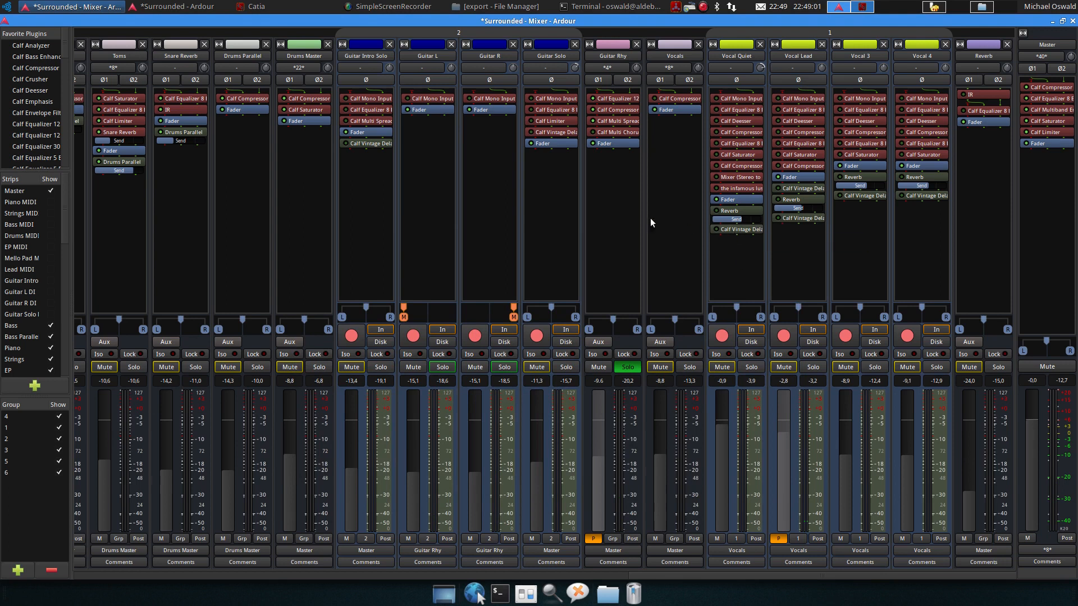
Open Guitar Rhy's Calf Multi Chorus and start playback
double_click(611, 133)
double_click(610, 134)
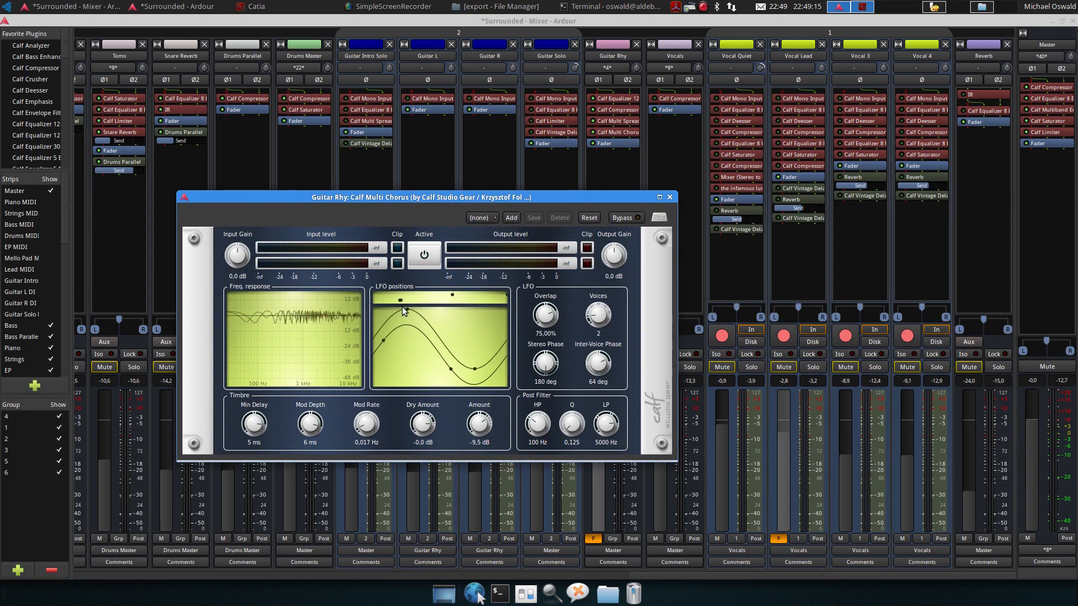
key("space")
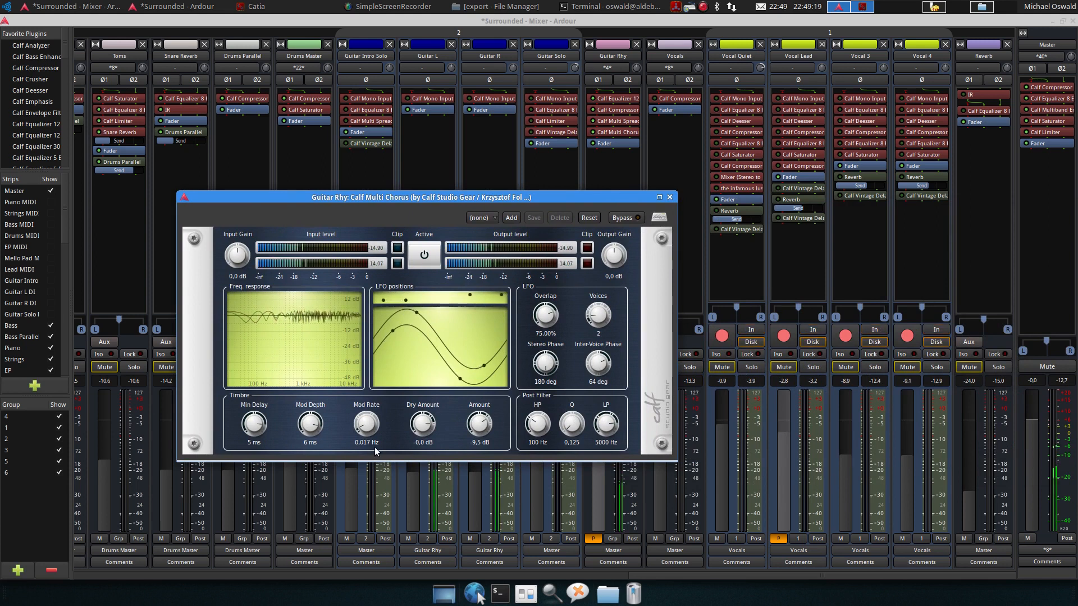
Toggle the chorus's bypass on and off repeatedly while listening, then close its window
left_click(628, 218)
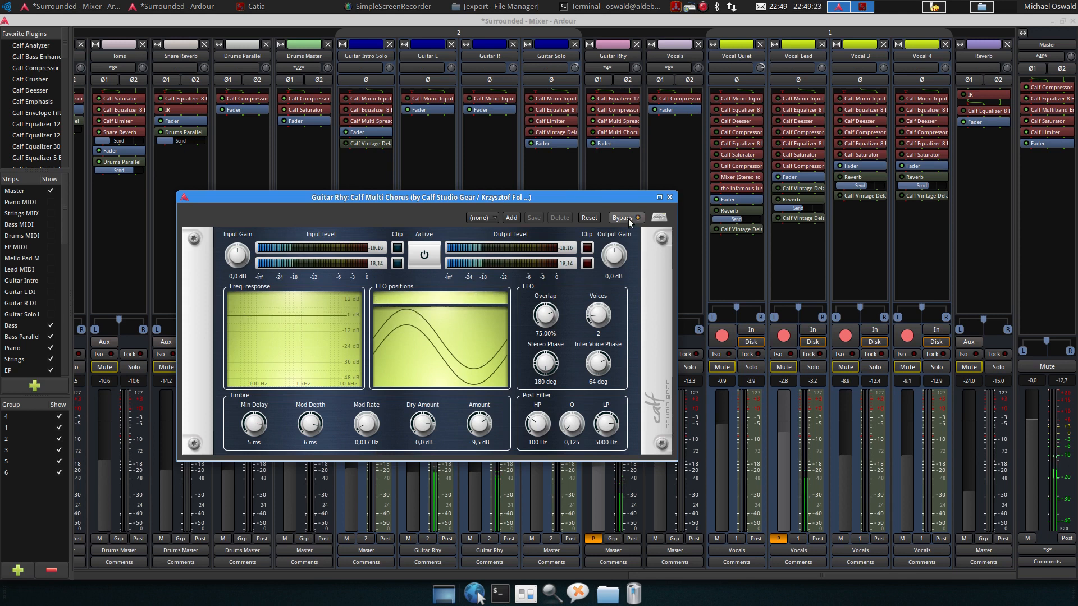
left_click(628, 218)
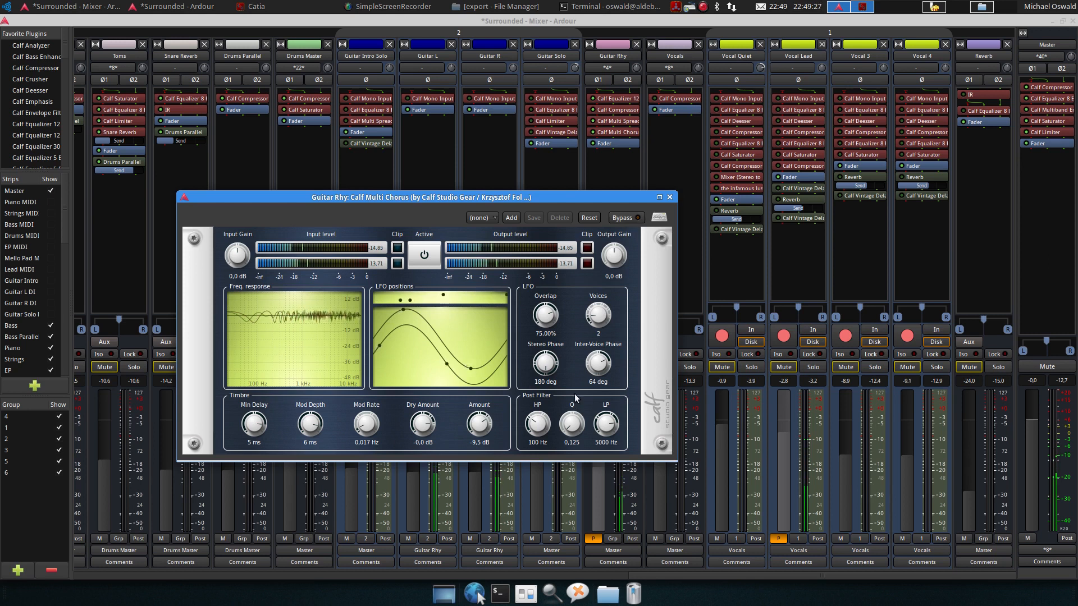
left_click(628, 218)
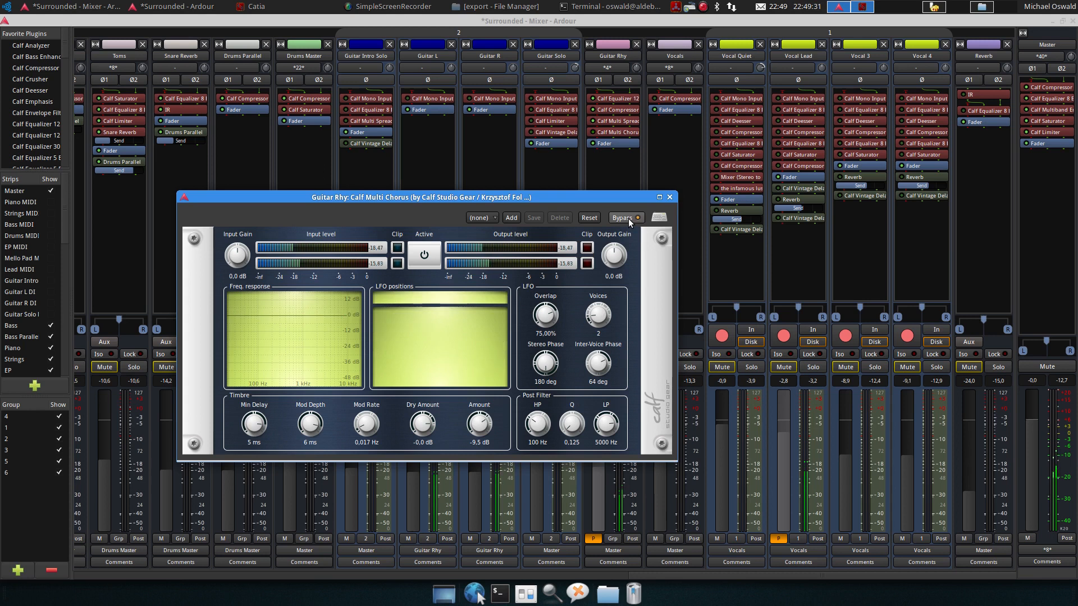
left_click(628, 217)
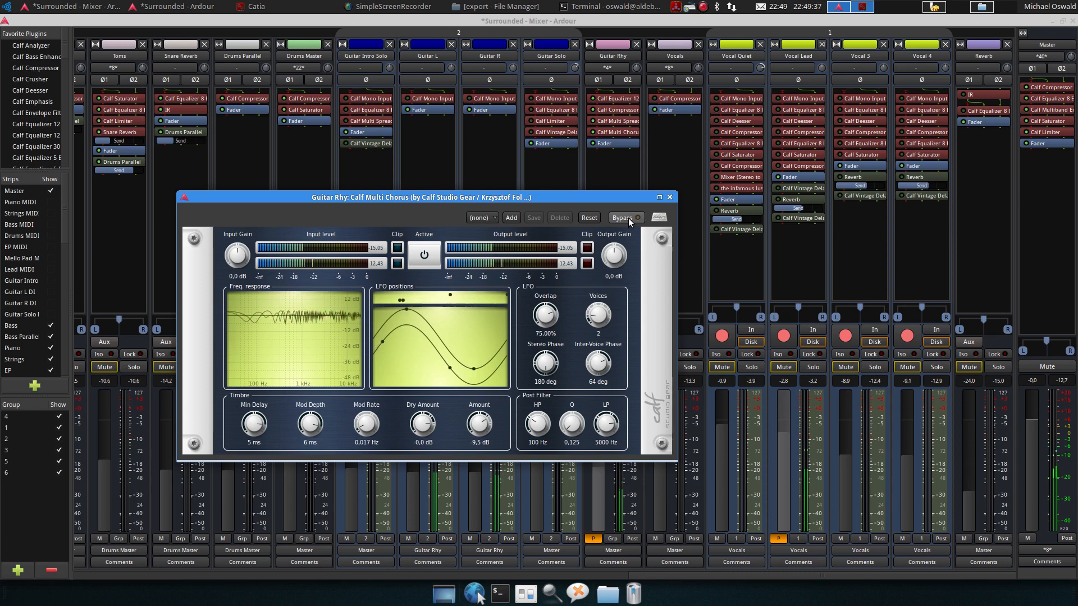
left_click(669, 197)
double_click(610, 133)
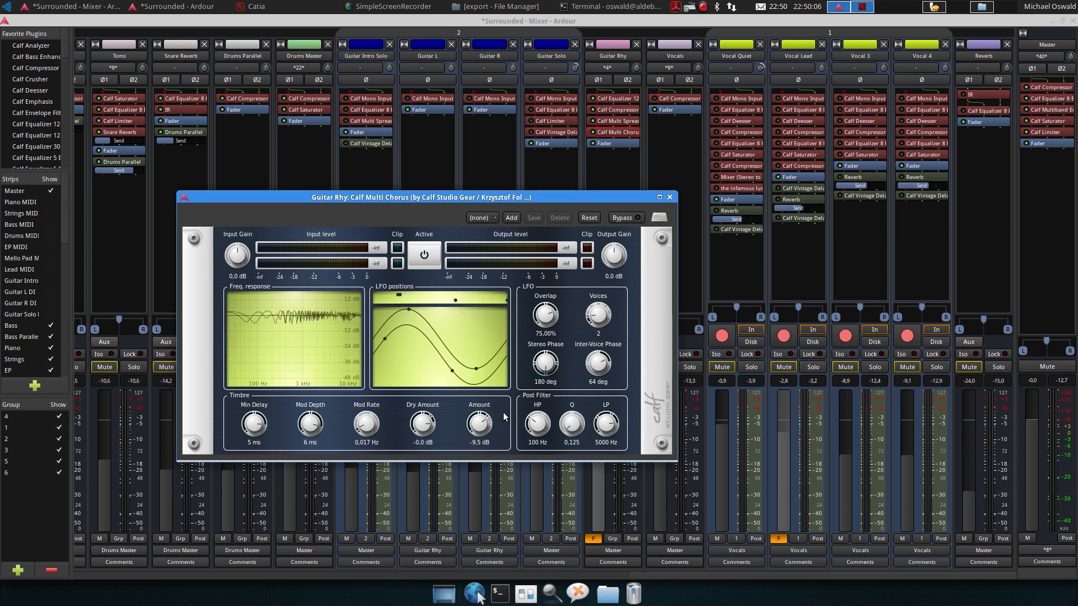
left_click(670, 197)
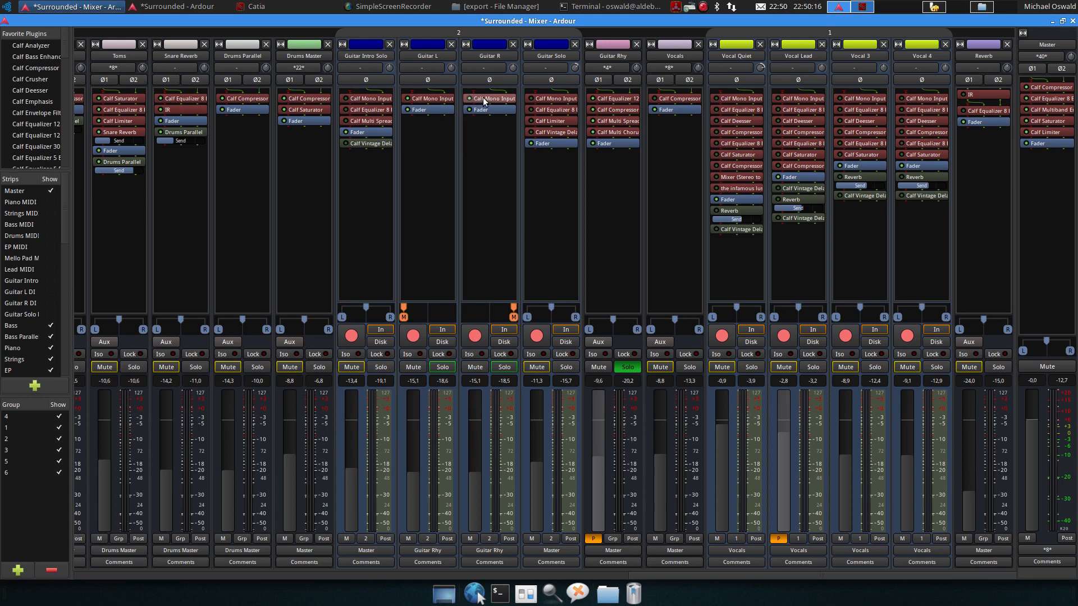
Play and stop the song, then set the playhead near bar 27 in the editor and return to the mixer
key("space")
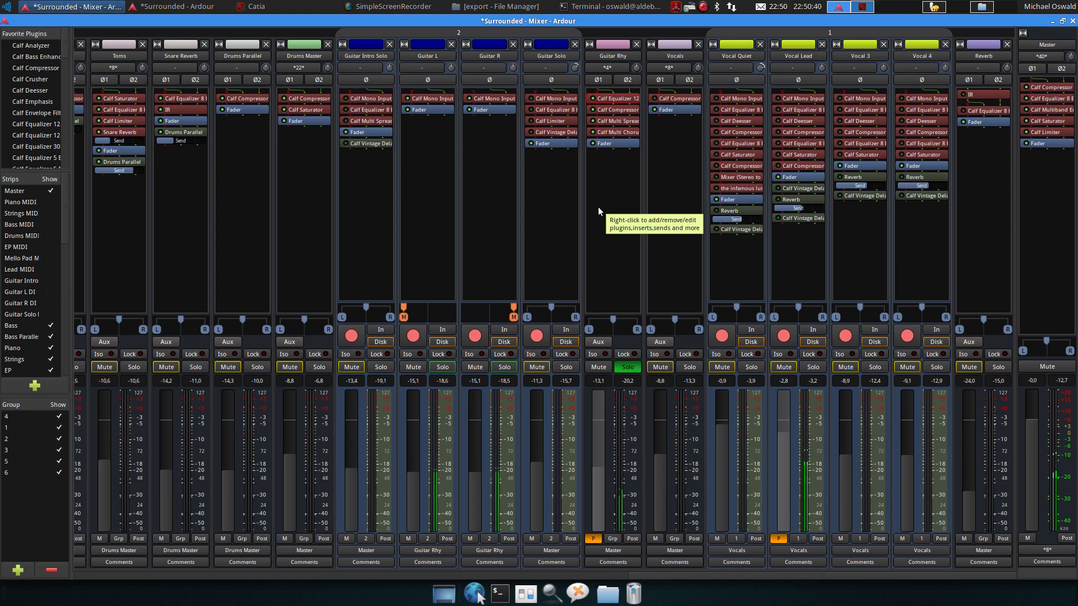
key("space")
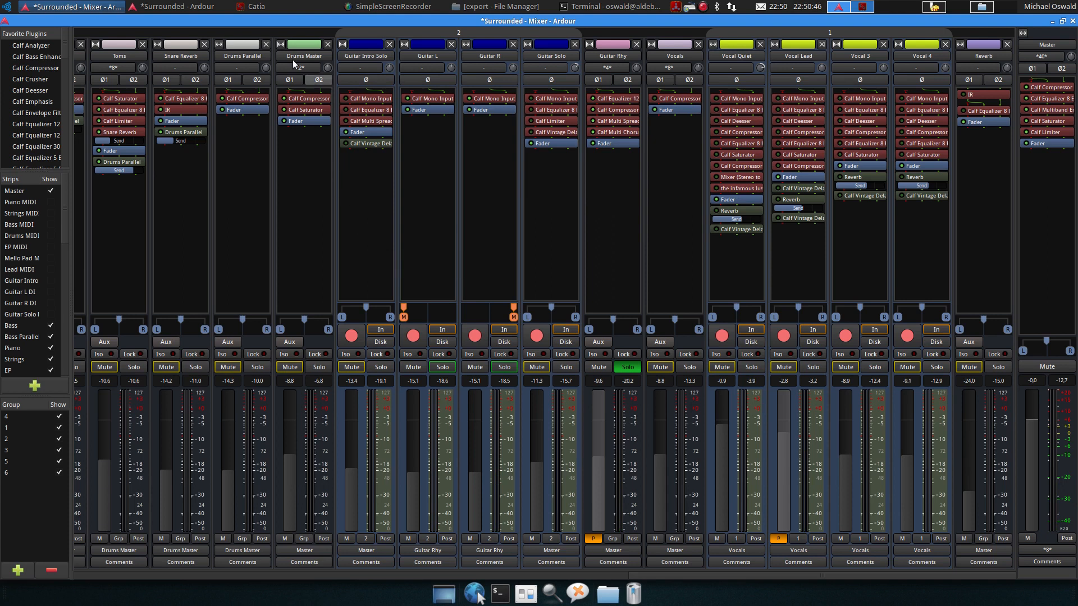
left_click(177, 6)
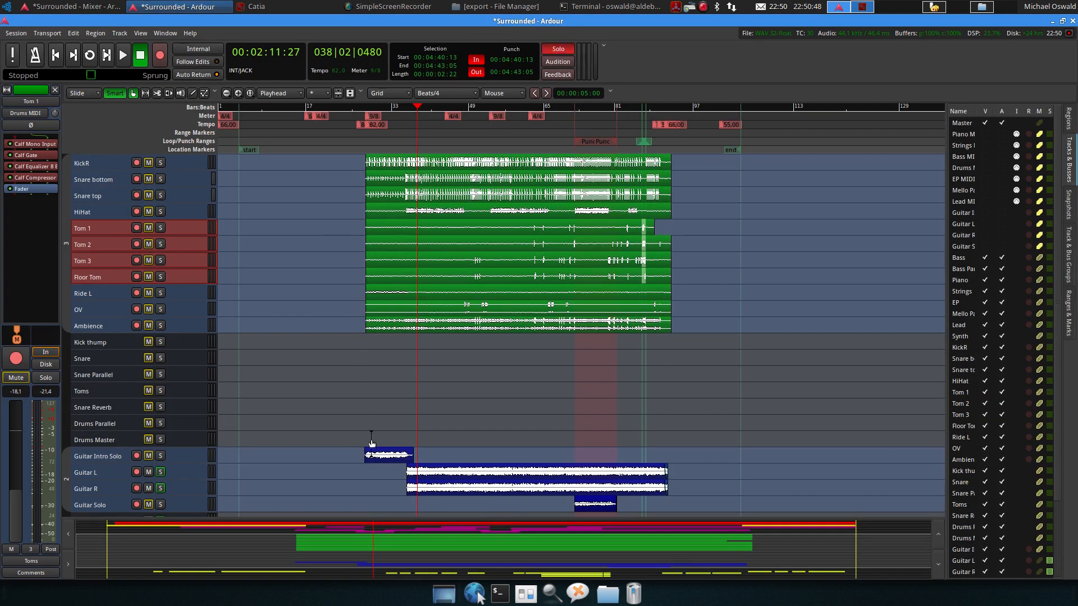
scroll(371, 447, "up", 3)
left_click(321, 109)
left_click(73, 6)
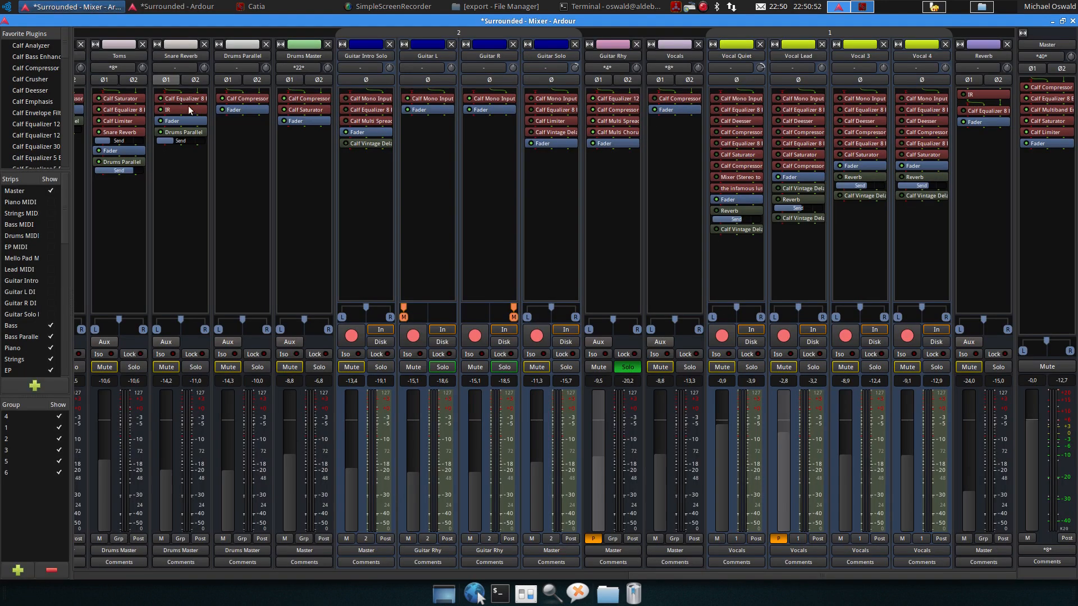
Open Guitar Intro Solo's Calf Equalizer 8 Band to inspect it, then close it
double_click(366, 109)
double_click(356, 108)
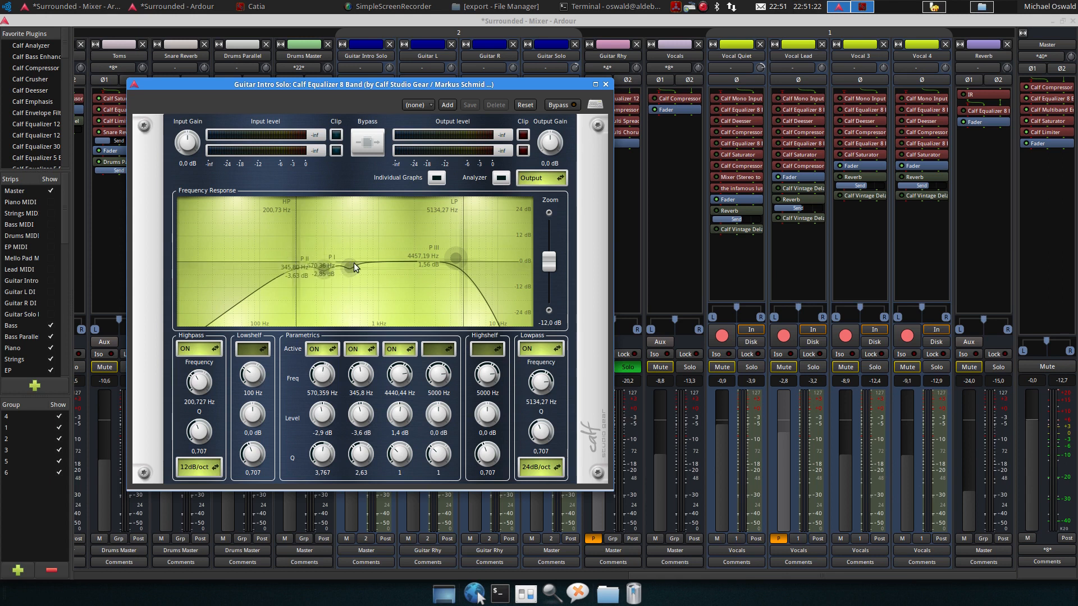
left_click(606, 85)
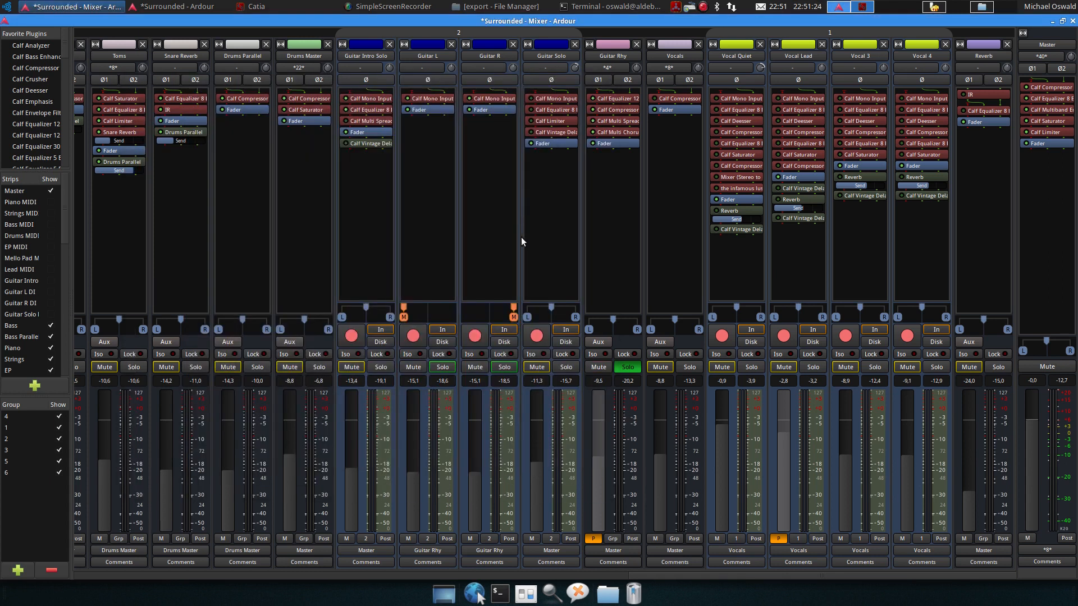
Solo the Guitar Intro Solo track and play the song back several times to listen
key("space")
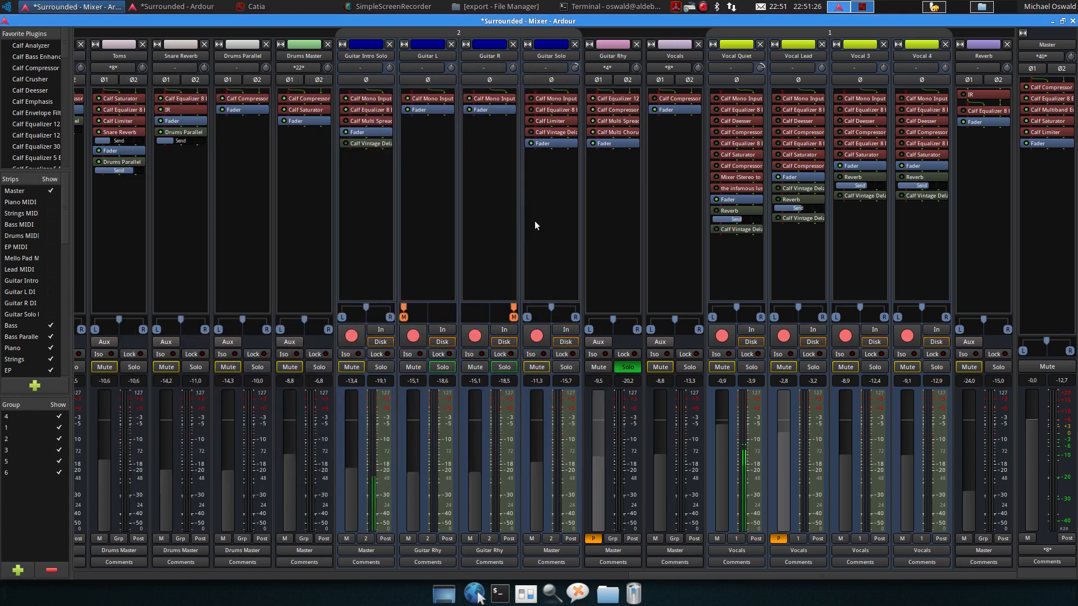
left_click(381, 367)
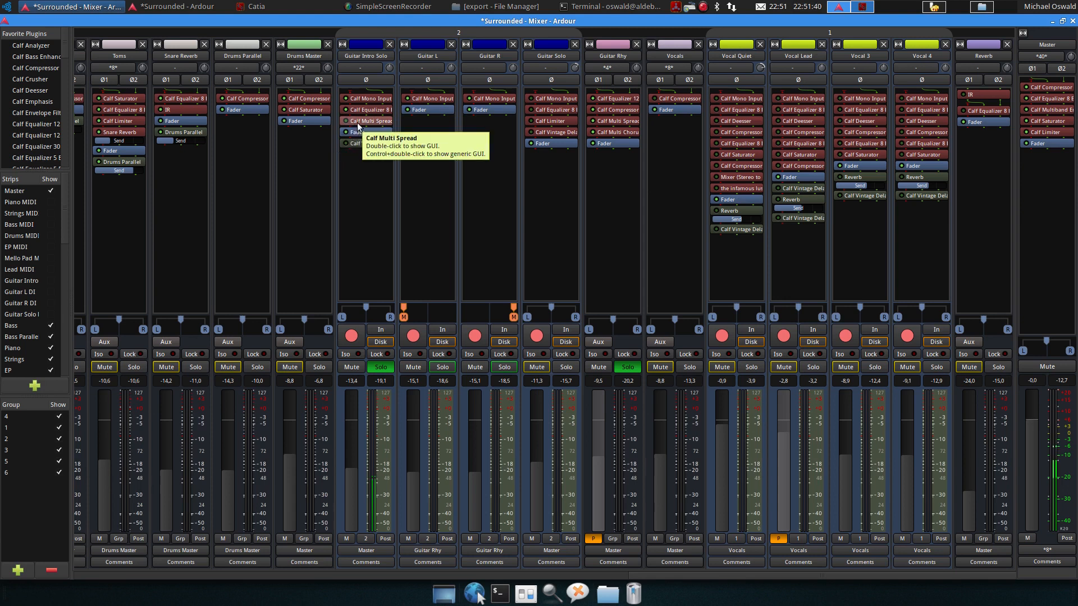
key("space")
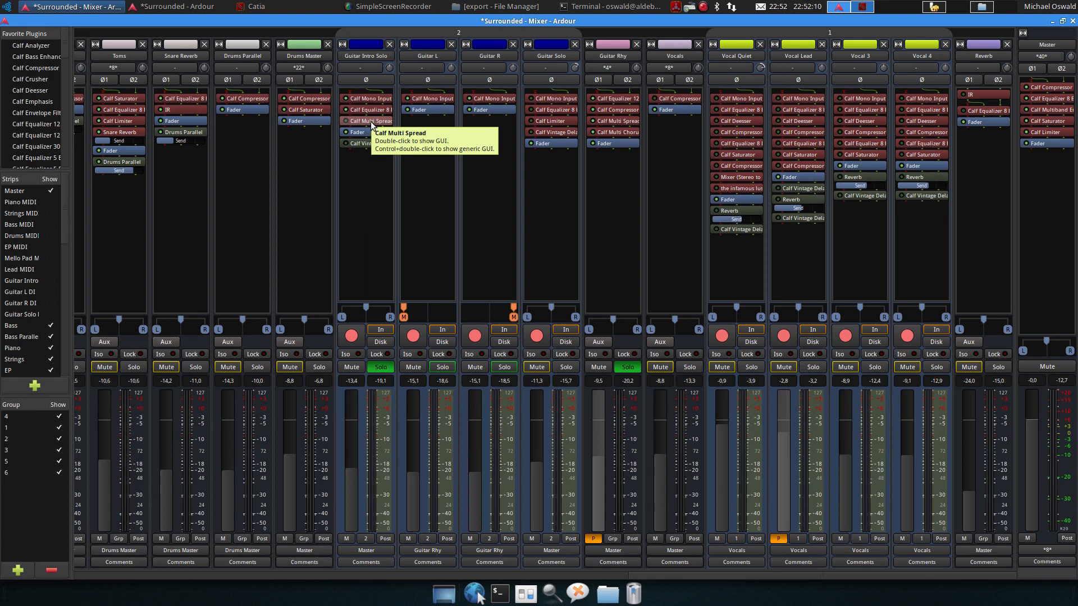
key("space")
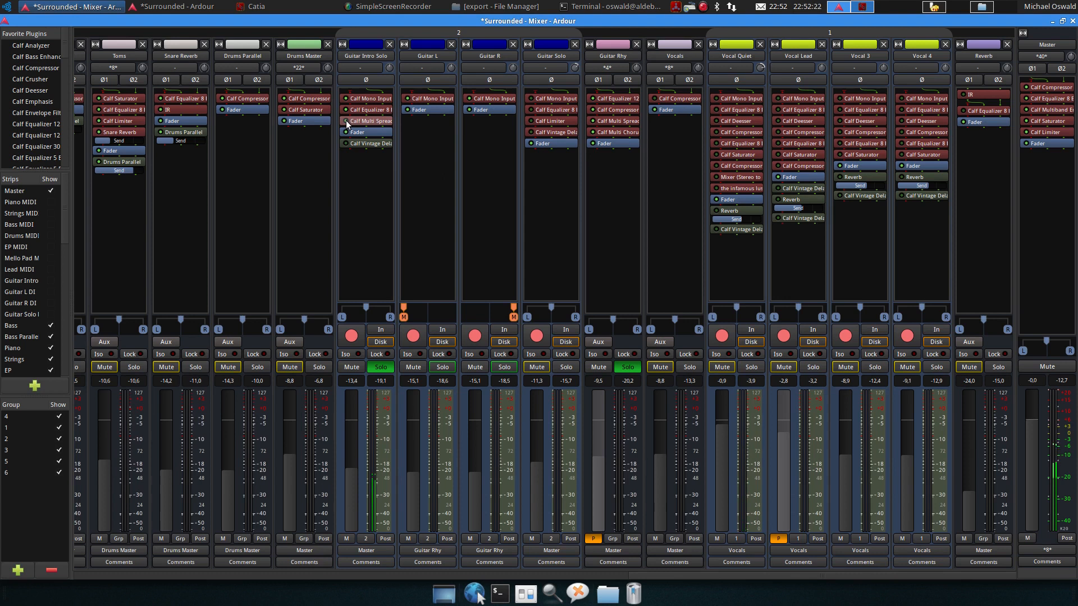
key("space")
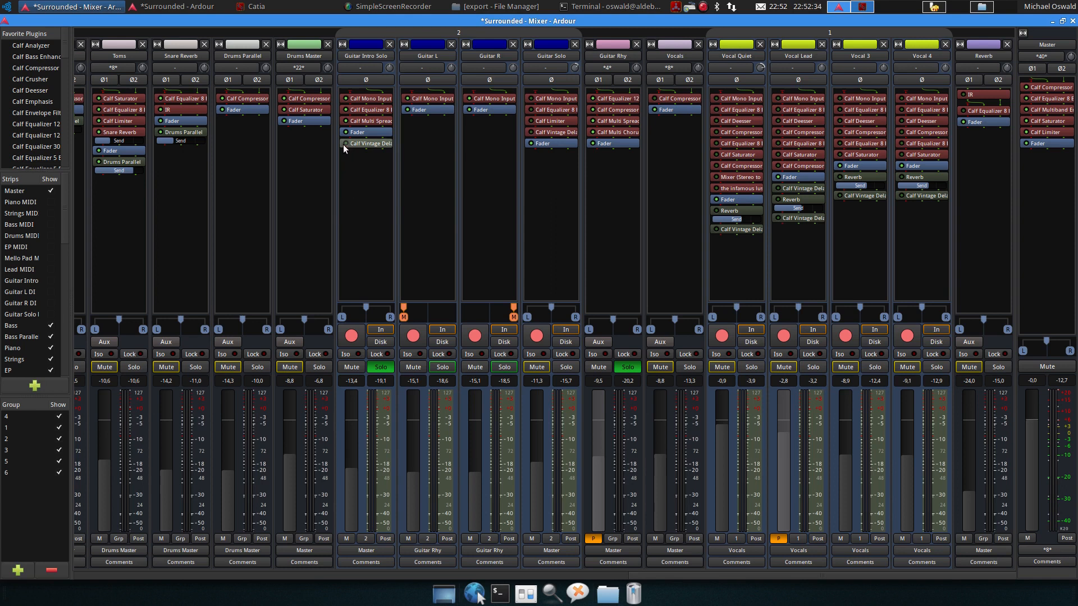
key("space")
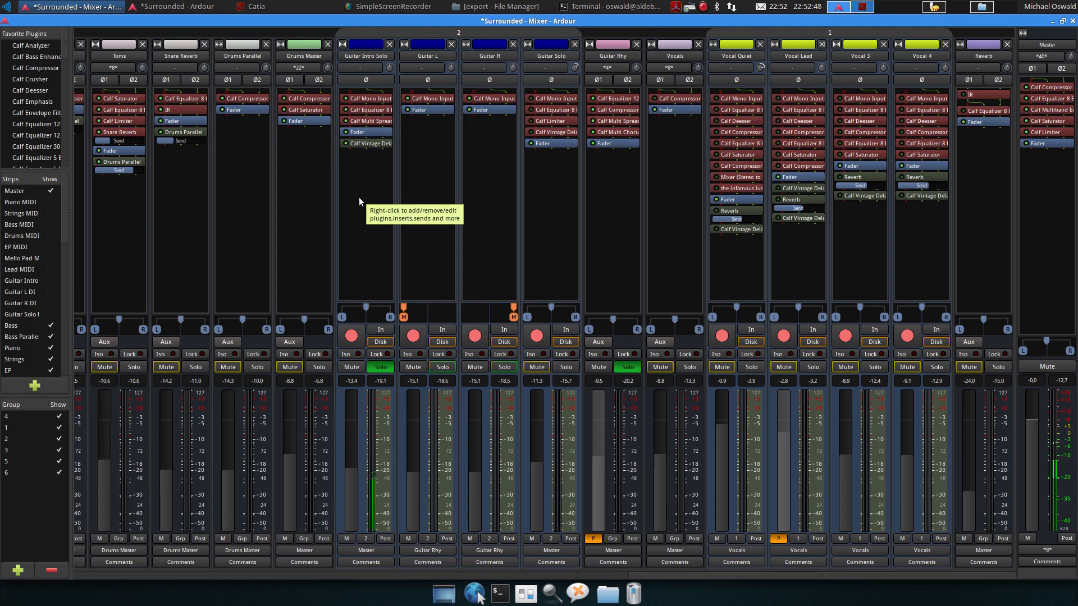
key("space")
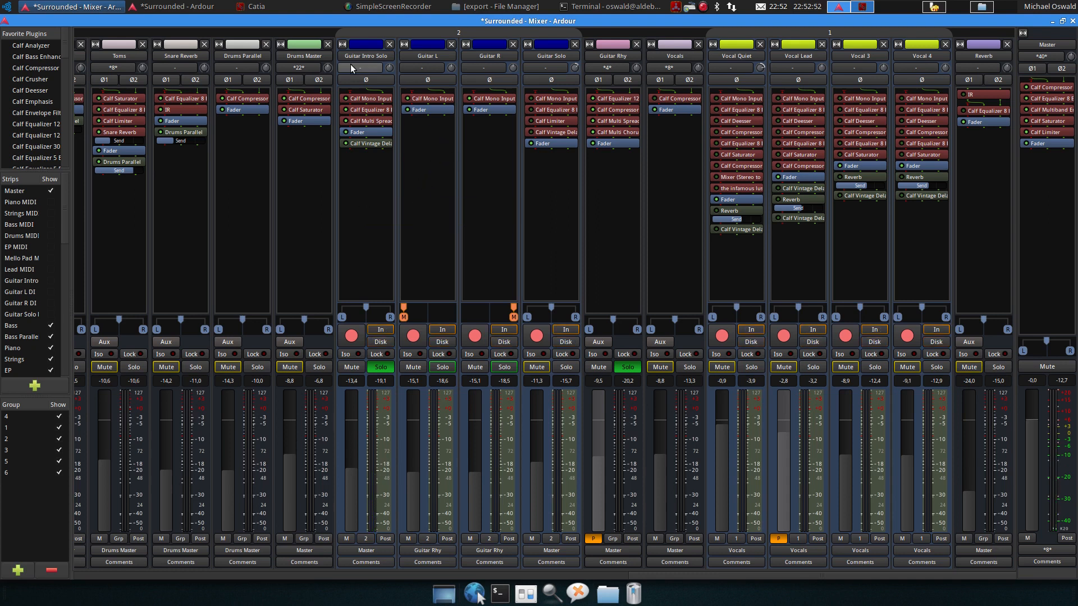
Move the playhead to around bar 72 in the editor, then open and close Guitar Solo's Calf Mono Input
left_click(167, 8)
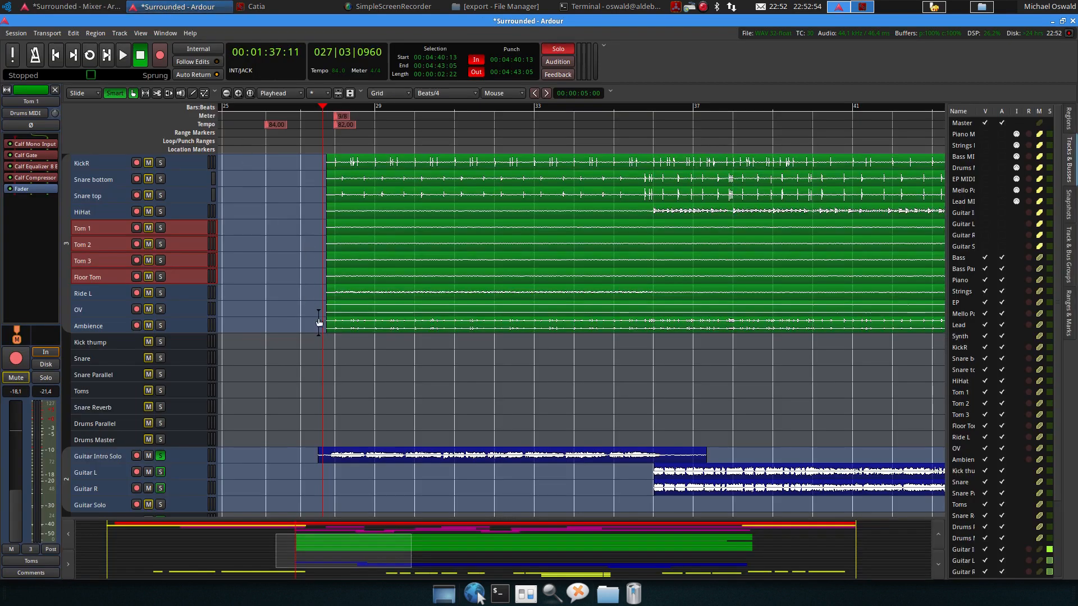
scroll(588, 351, "down", 5)
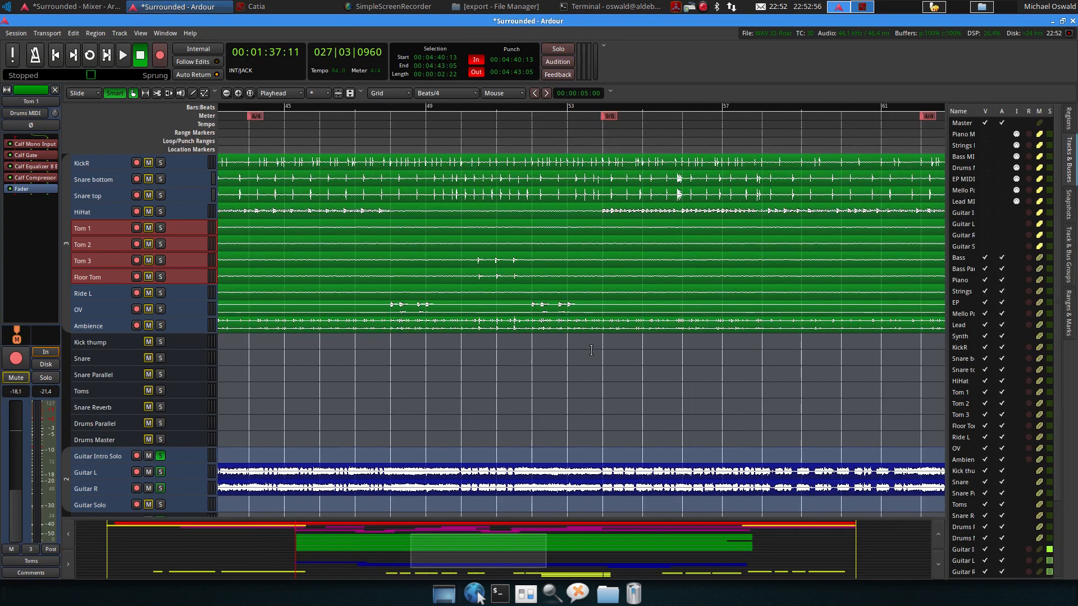
left_click(705, 110)
left_click_drag(701, 110, 696, 110)
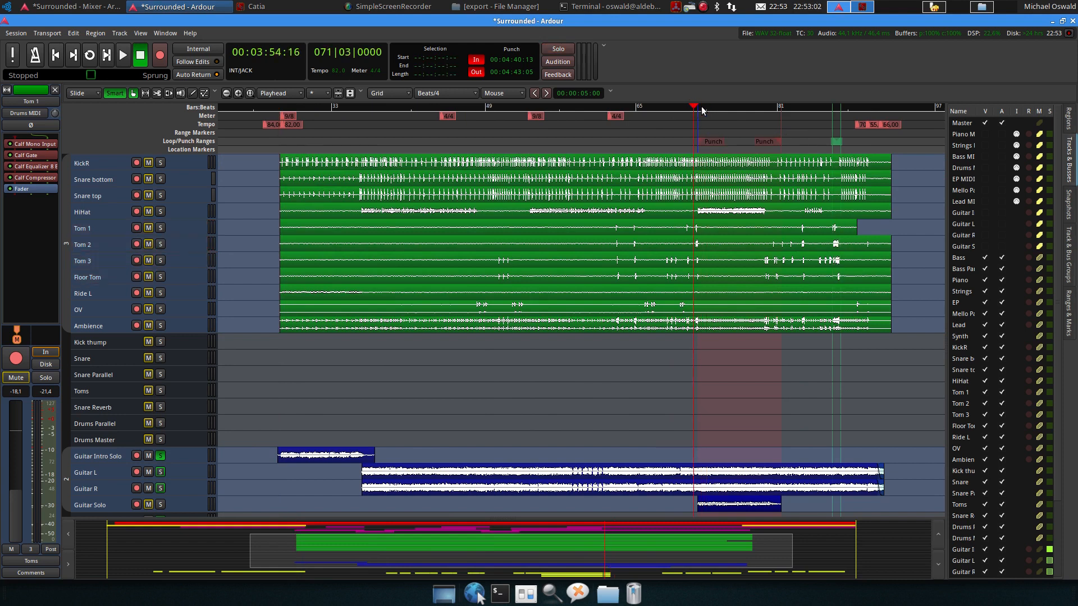
left_click(697, 108)
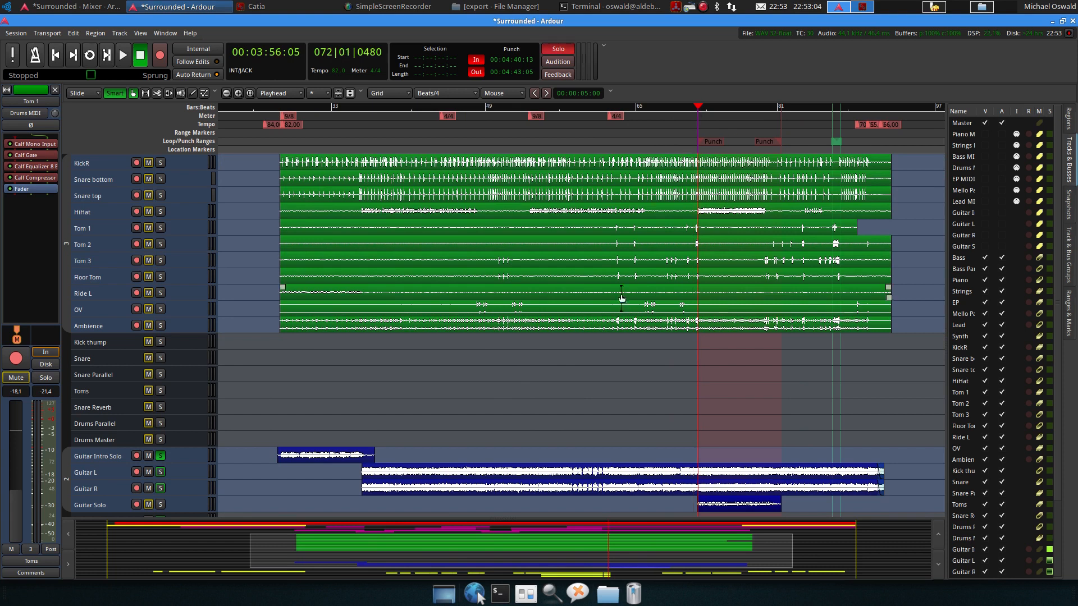
left_click(87, 7)
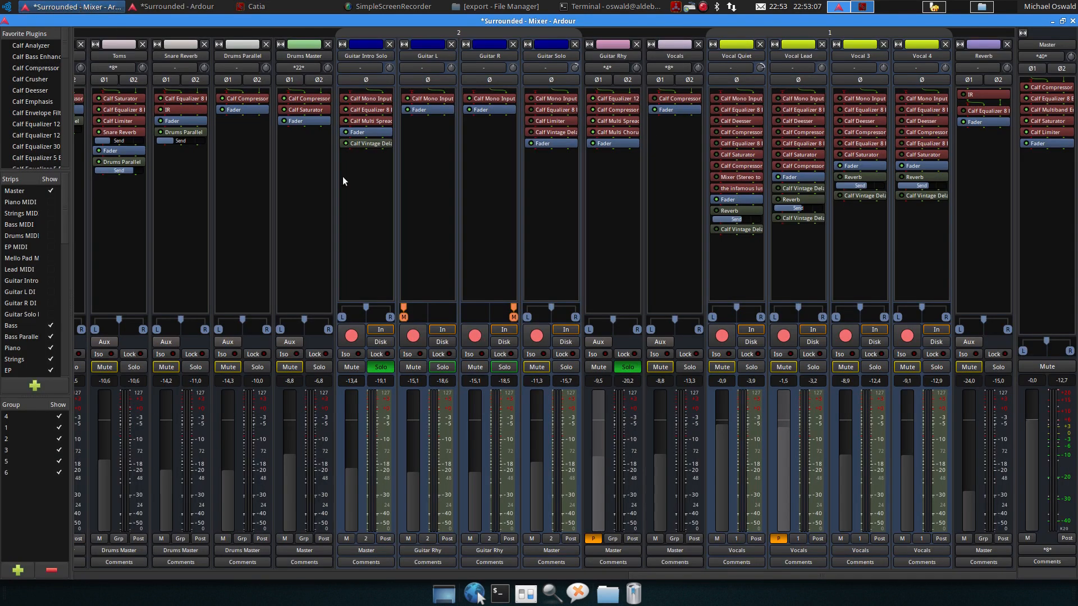
double_click(554, 99)
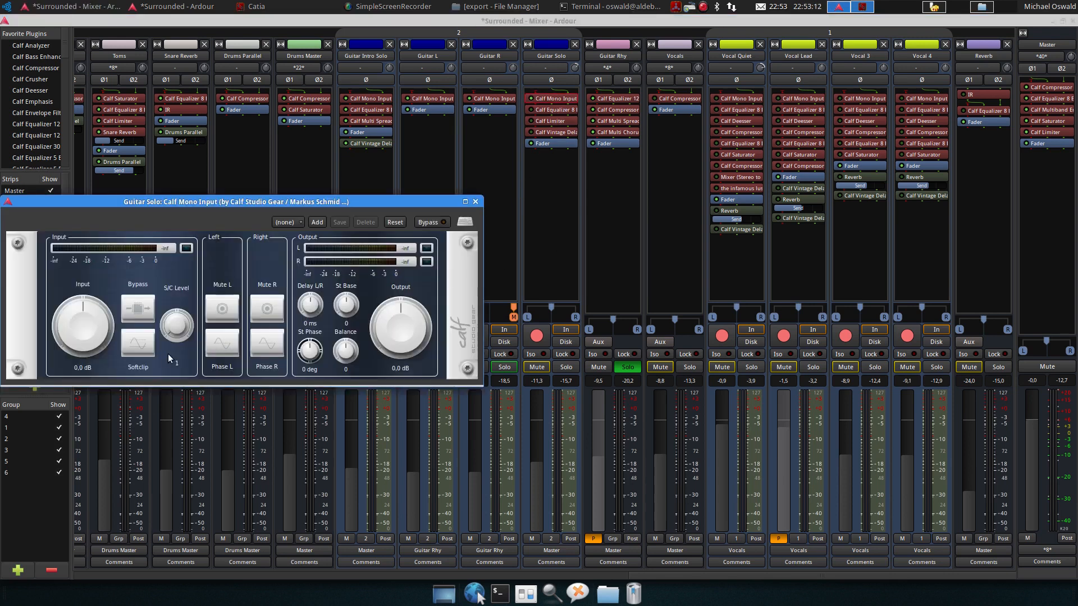
left_click(476, 203)
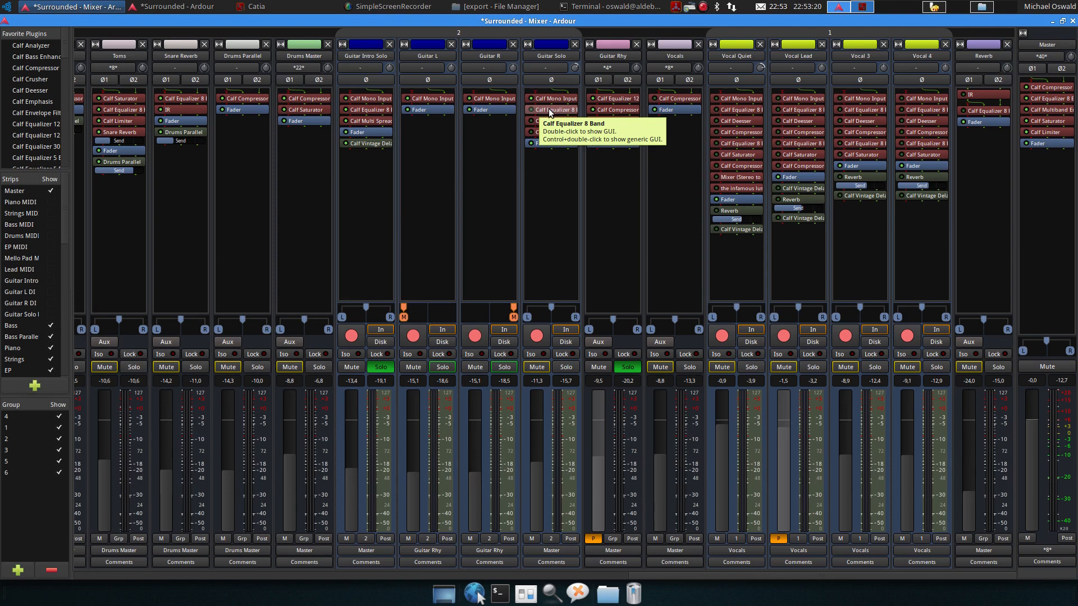
Solo the Guitar Solo track, unsolo Guitar Rhy, and play then stop the song to listen
left_click(560, 366)
key("space")
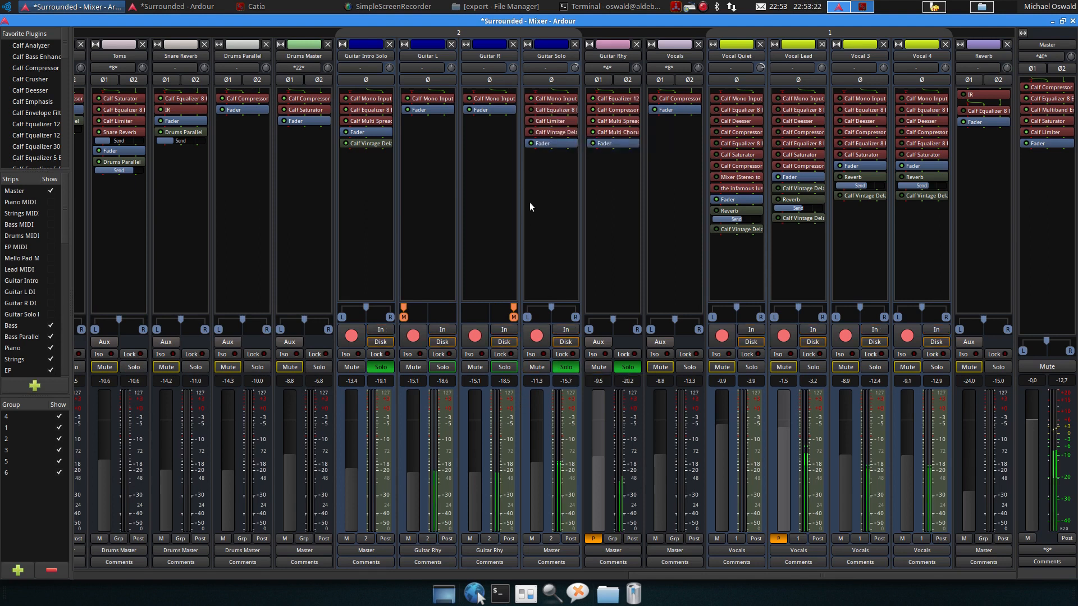
left_click(632, 366)
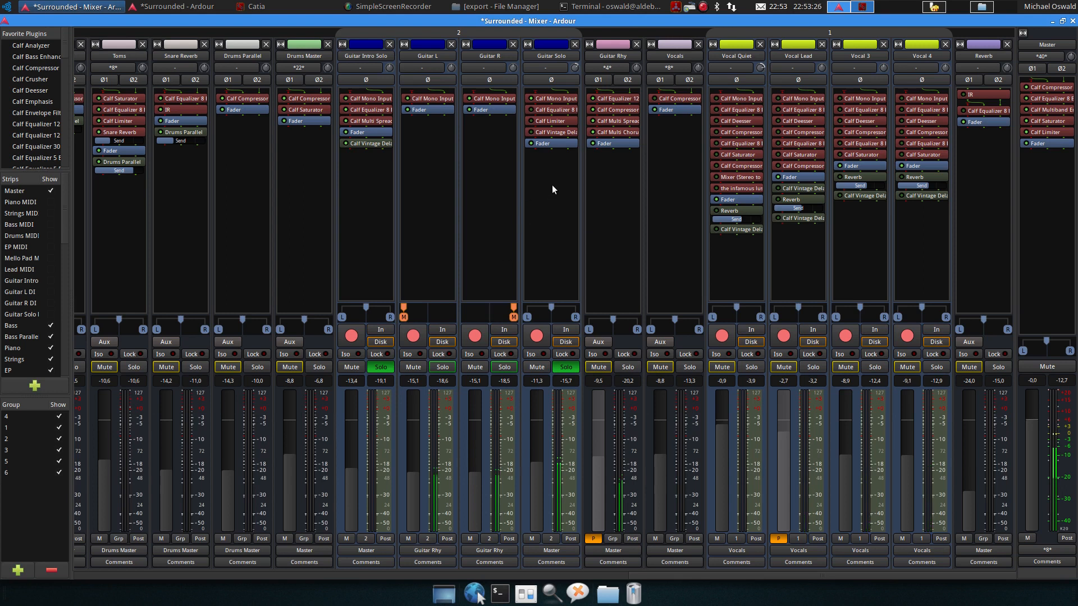
key("space")
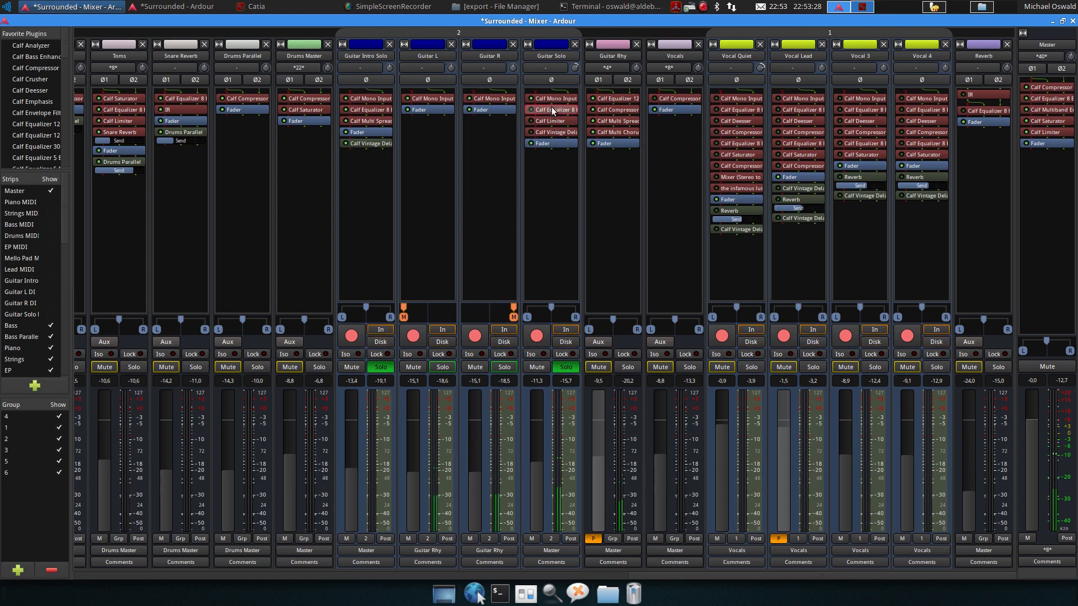
Open Guitar Solo's Calf Equalizer 8 Band and compare it bypassed and active during playback, then close it
double_click(552, 107)
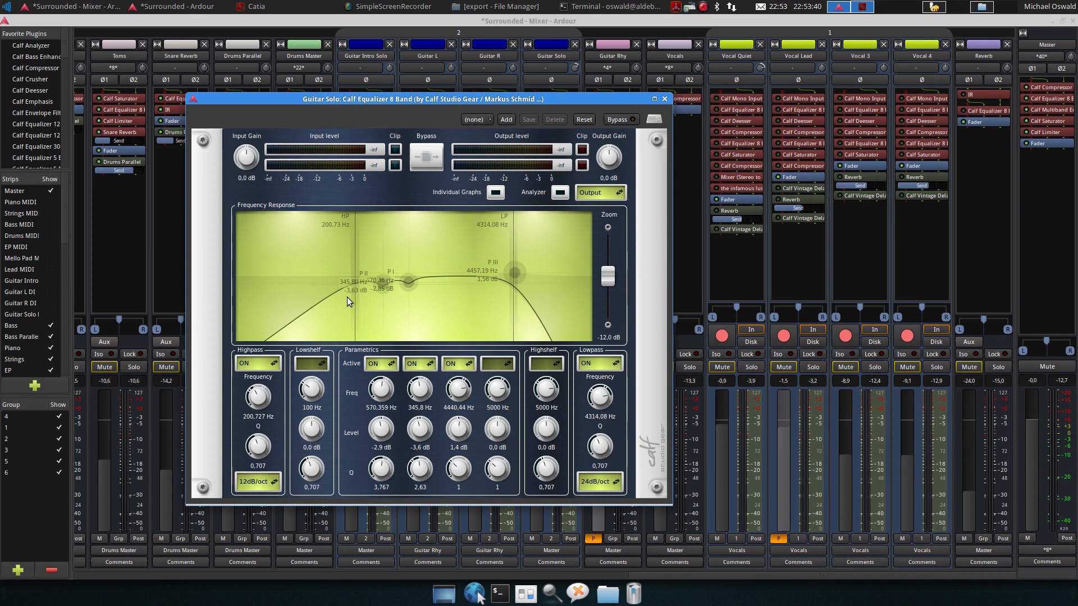
left_click_drag(521, 98, 531, 147)
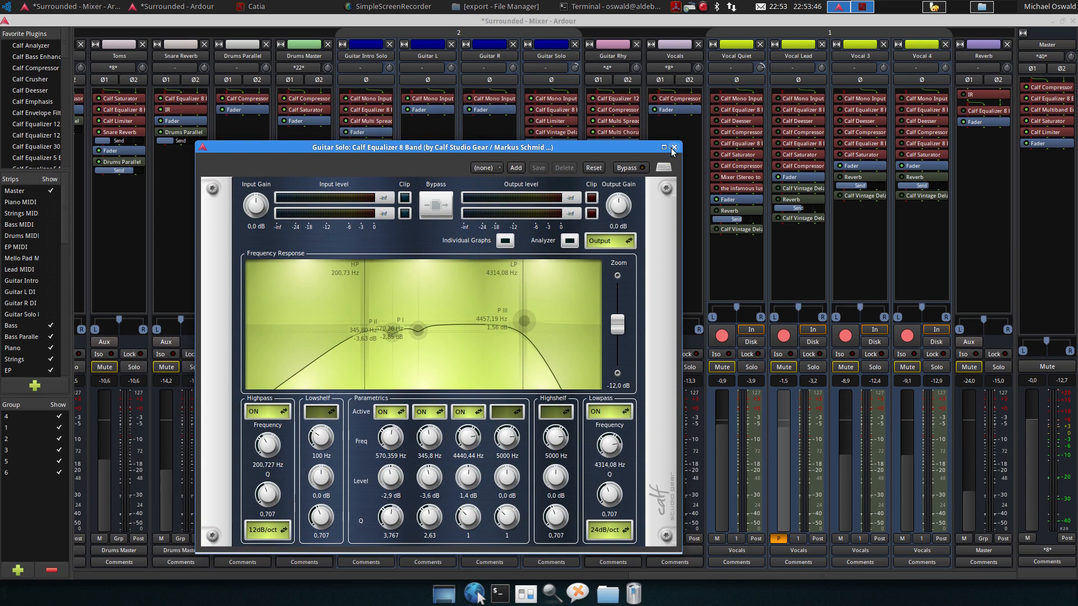
key("space")
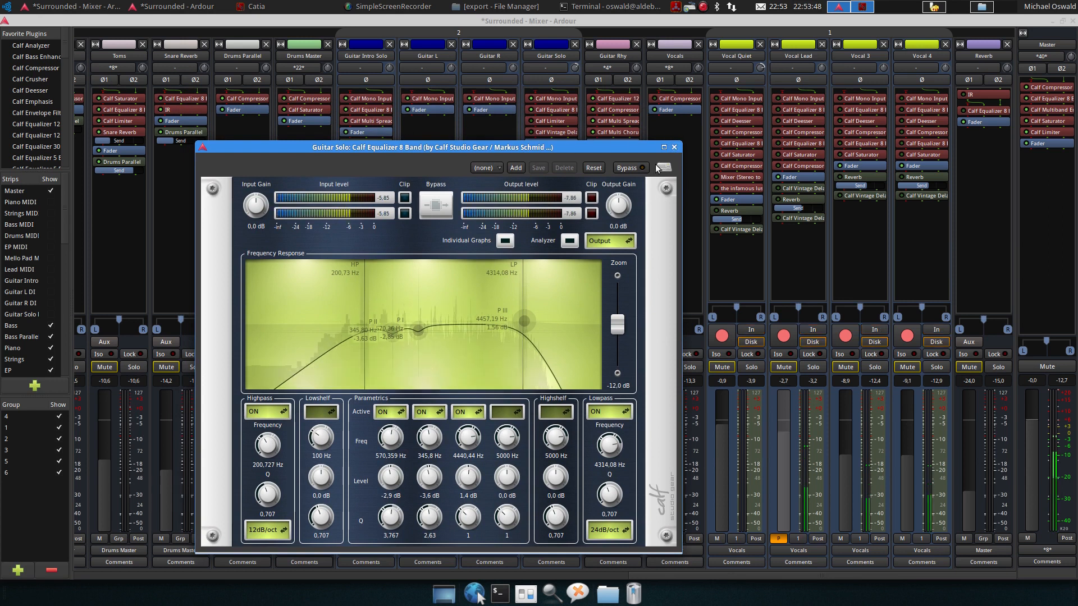
left_click(633, 168)
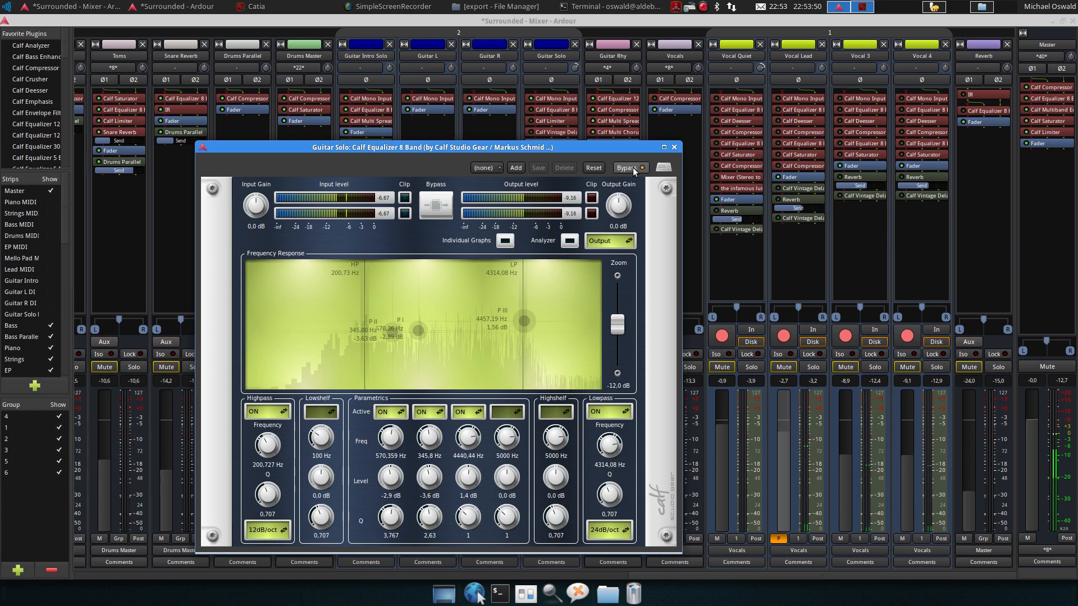
left_click(633, 169)
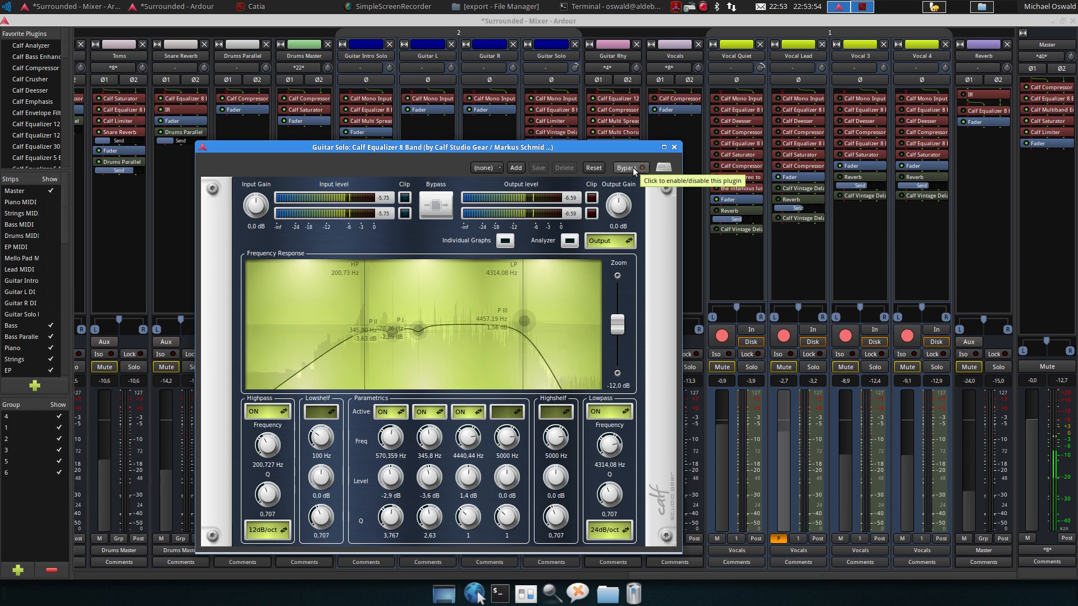
key("space")
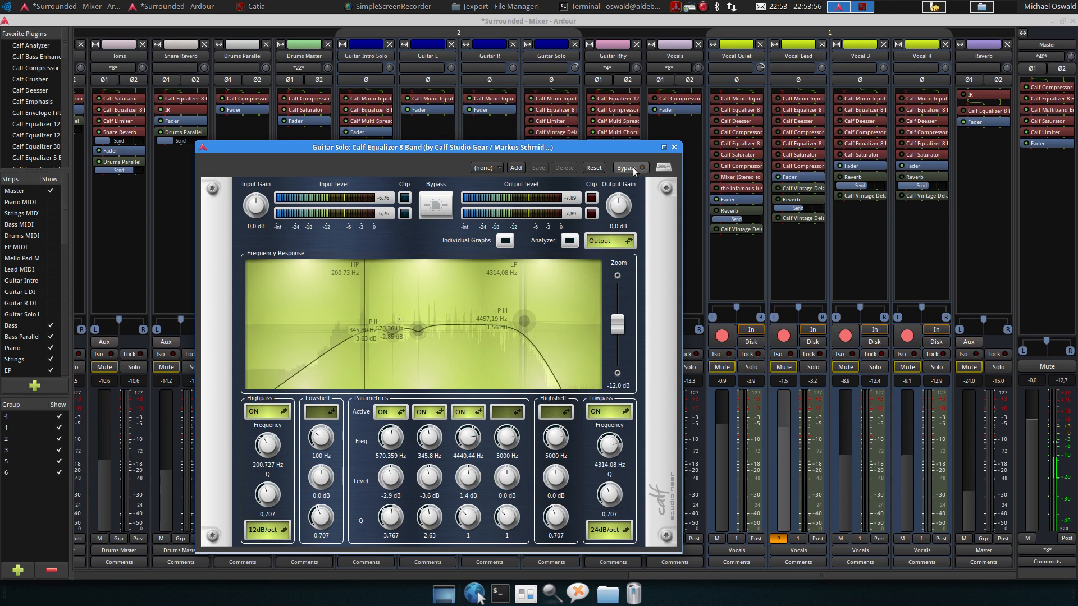
left_click(675, 147)
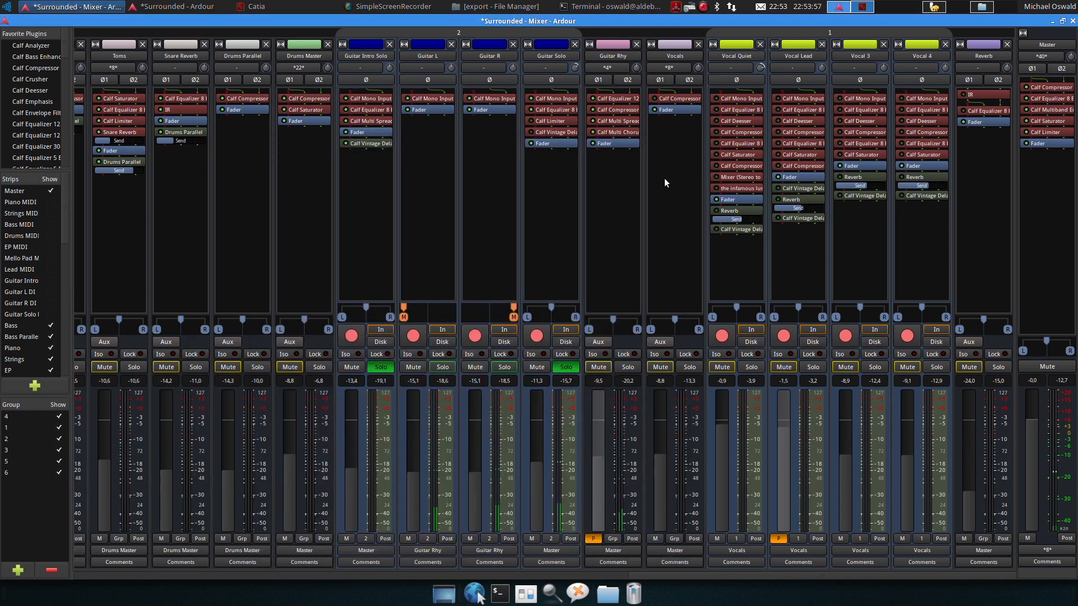
Toggle Guitar Solo's Calf Limiter and open its window during playback, then close it
left_click(544, 123)
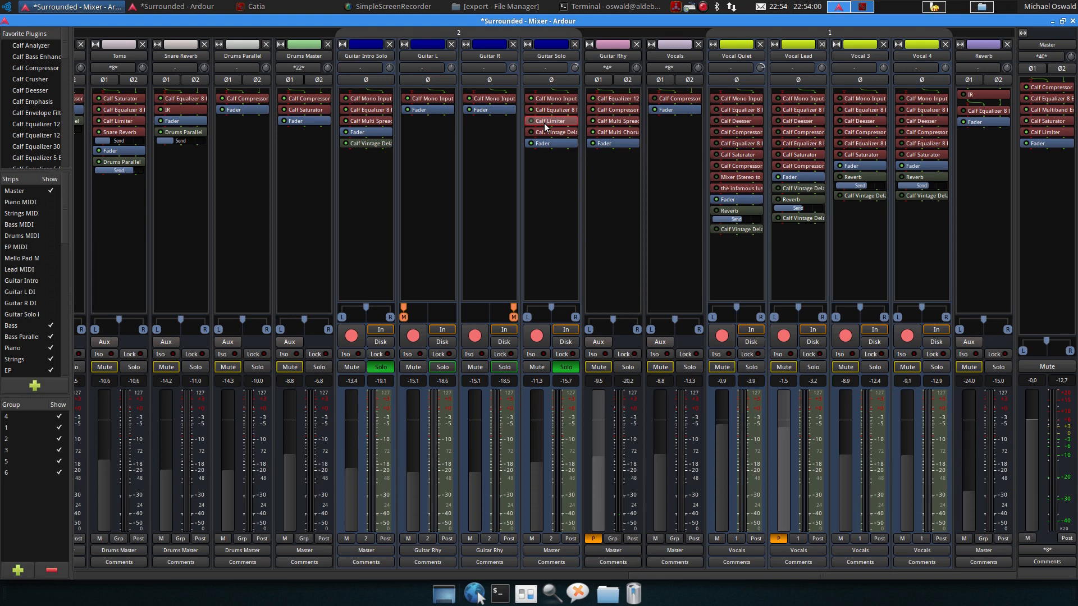
left_click(531, 121)
key("space")
double_click(546, 123)
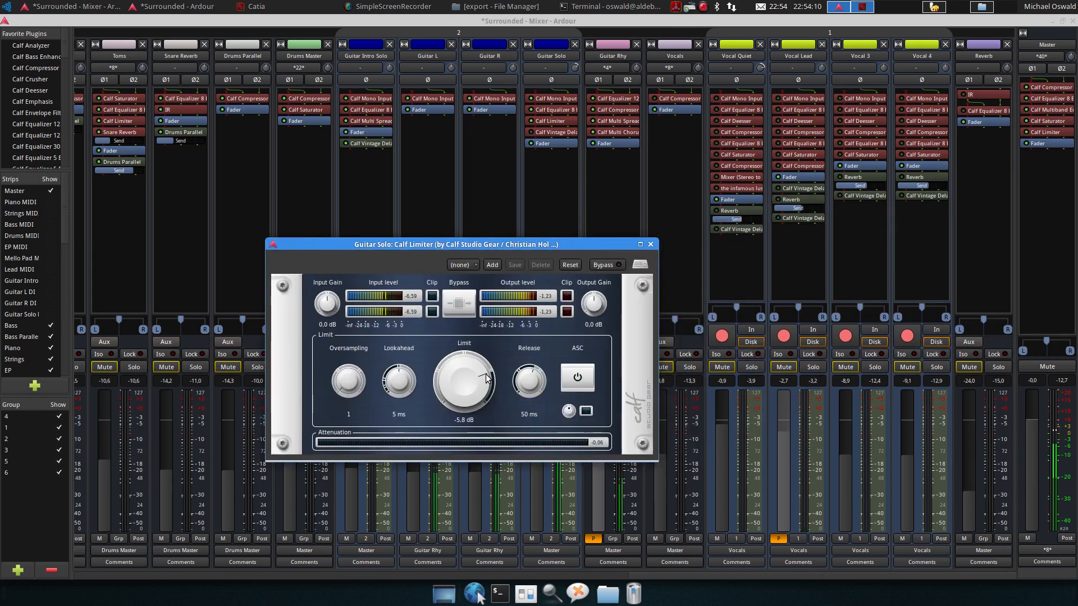
key("space")
left_click(650, 245)
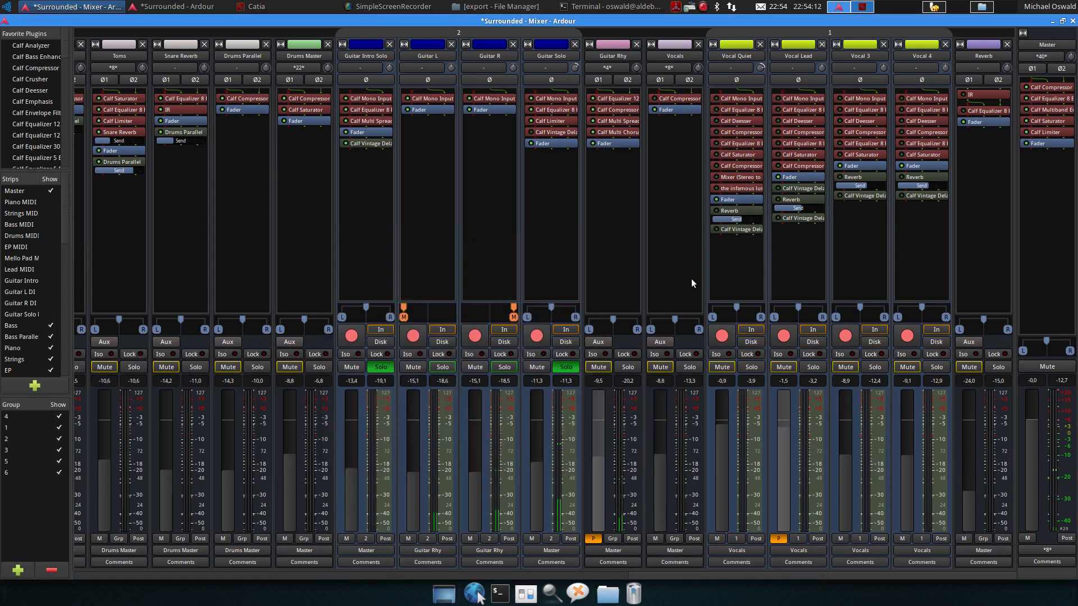
Open Guitar Solo's Calf Vintage Delay, switch its timing to Sync, and close the window
double_click(542, 133)
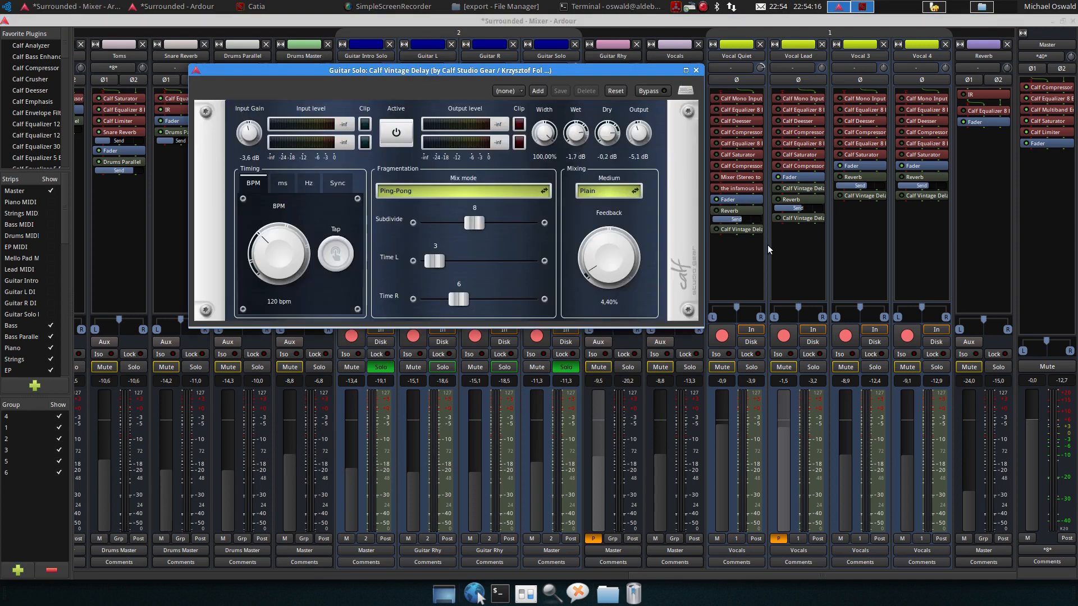
left_click_drag(458, 70, 438, 116)
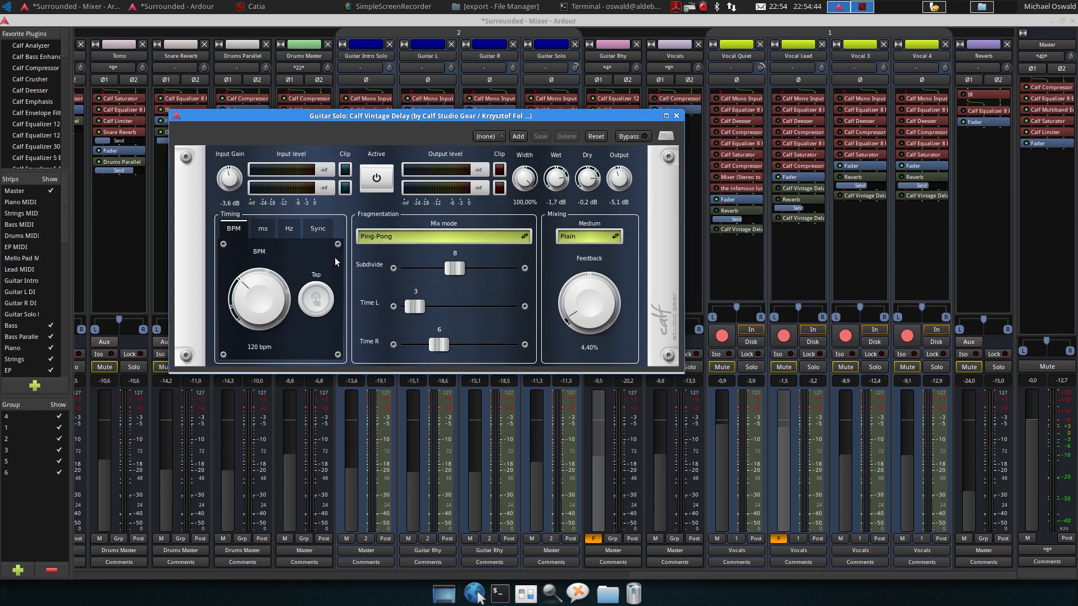
left_click(318, 229)
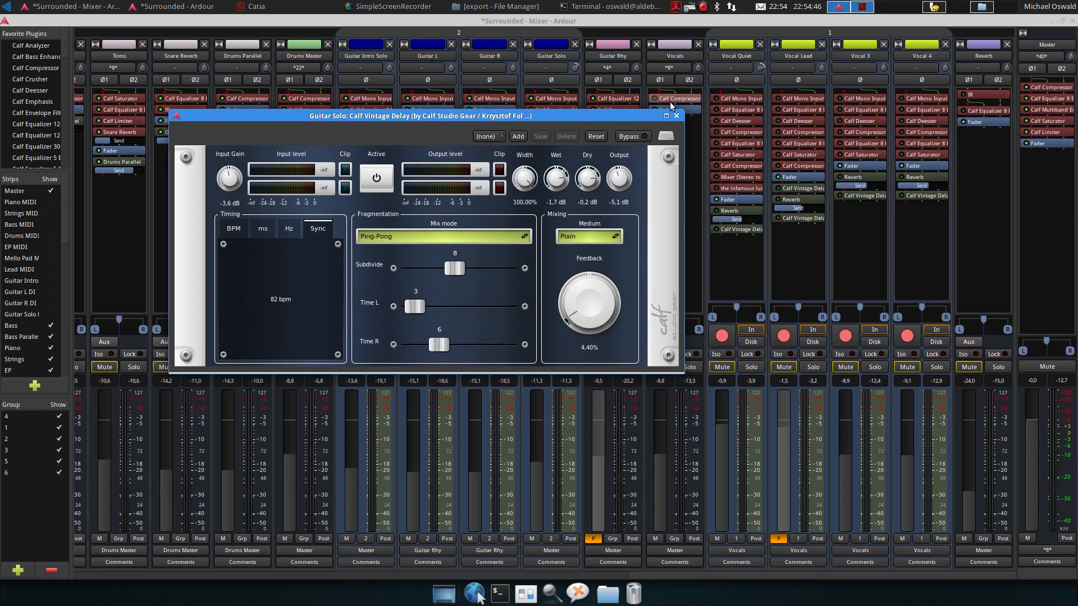
left_click(677, 115)
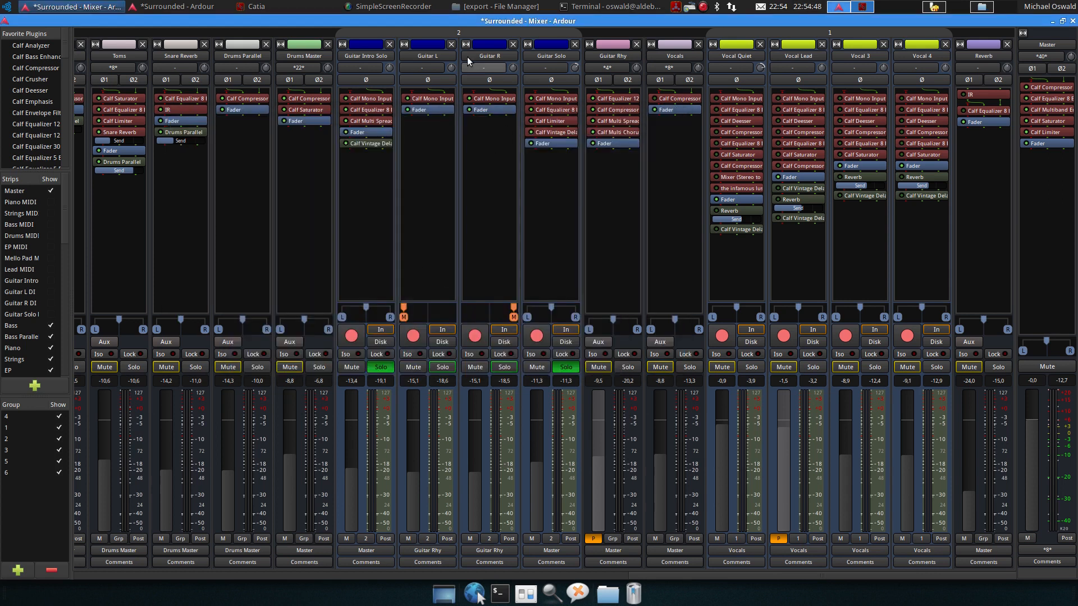
Play the song, solo the Guitar Rhy track and listen to it again
key("space")
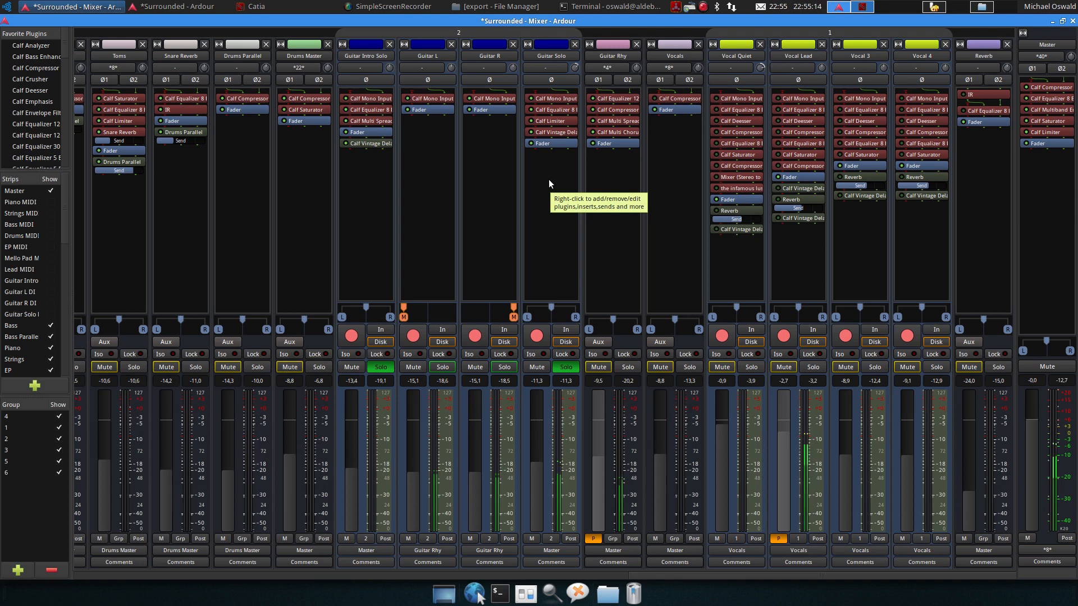
key("space")
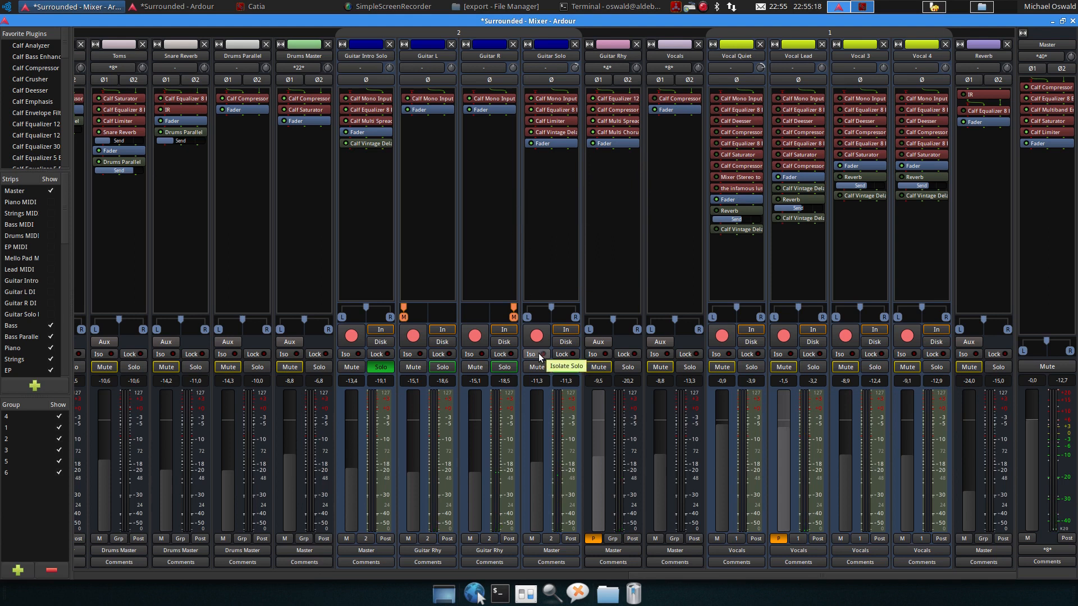
left_click(629, 367)
key("space")
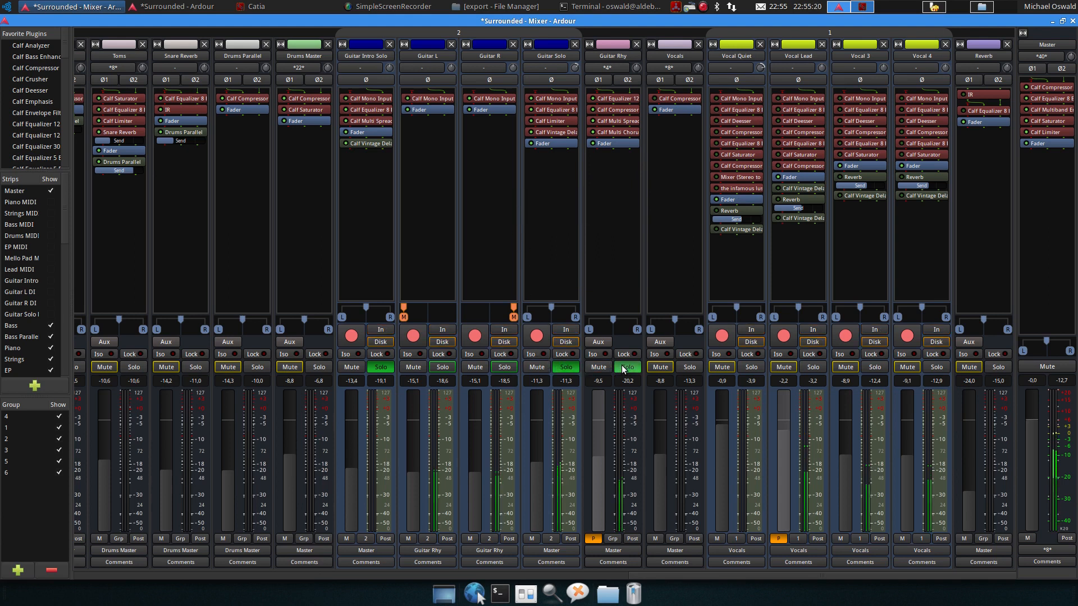
key("space")
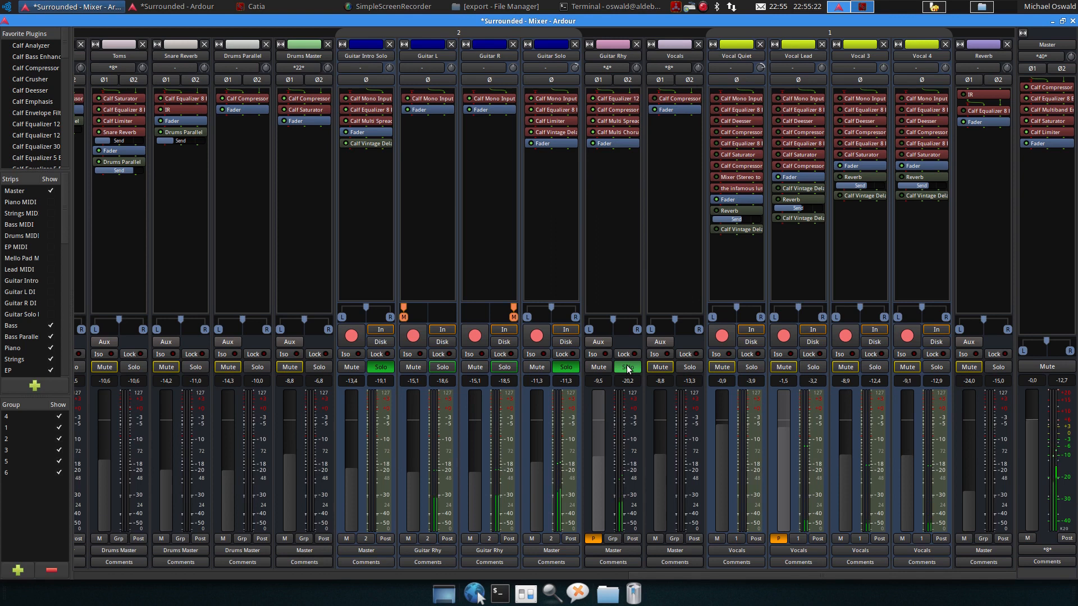
Unsolo the Guitar Rhy, Guitar Solo and Guitar Intro Solo tracks
left_click(628, 366)
left_click(566, 367)
left_click(381, 367)
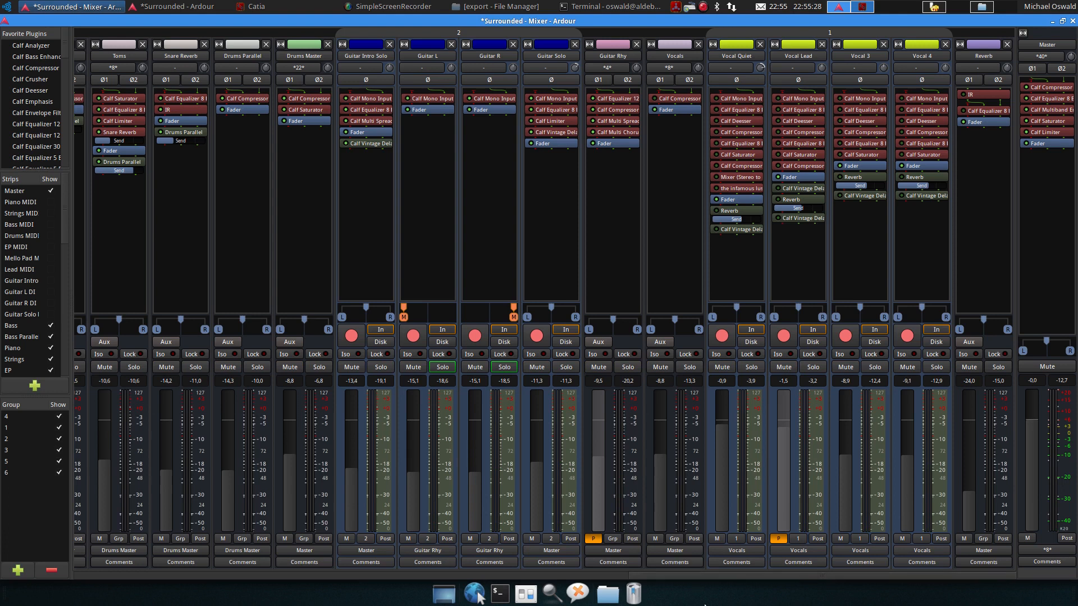
Solo the Piano track and play it from around bar 5 in the editor, then return to the mixer
left_click_drag(745, 577, 184, 605)
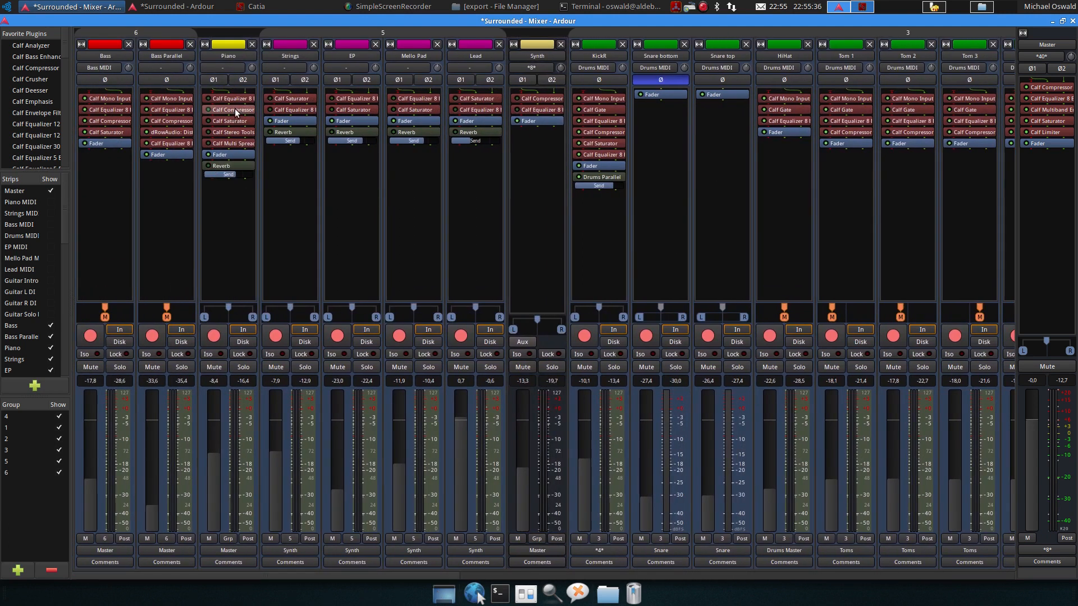
left_click(163, 9)
scroll(300, 176, "up", 3)
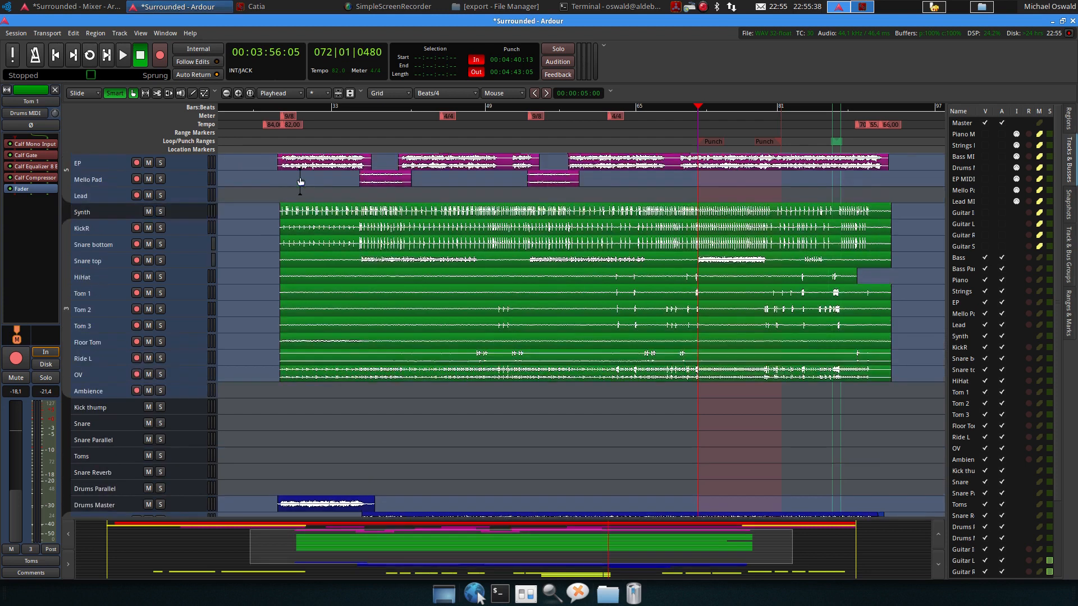
scroll(300, 179, "up", 3)
scroll(286, 171, "left", 5)
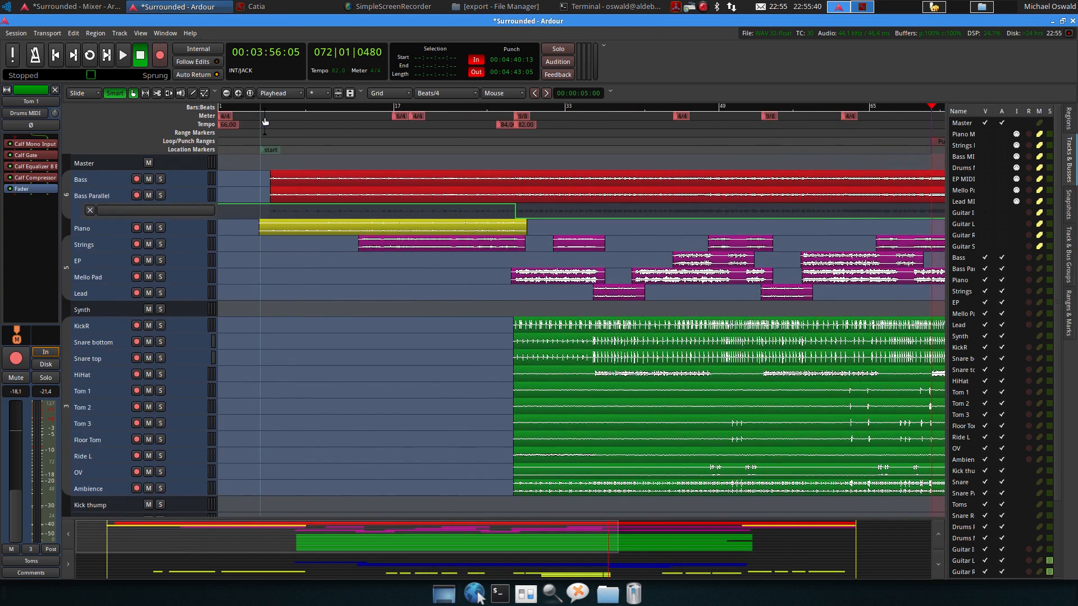
left_click(262, 109)
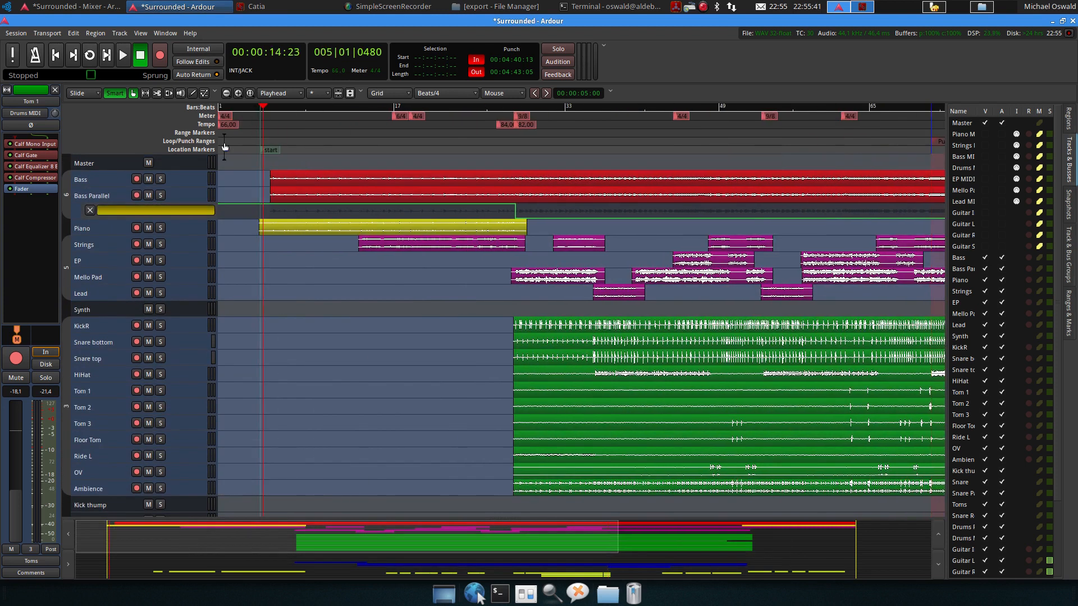
left_click(161, 228)
left_click(123, 56)
left_click(107, 7)
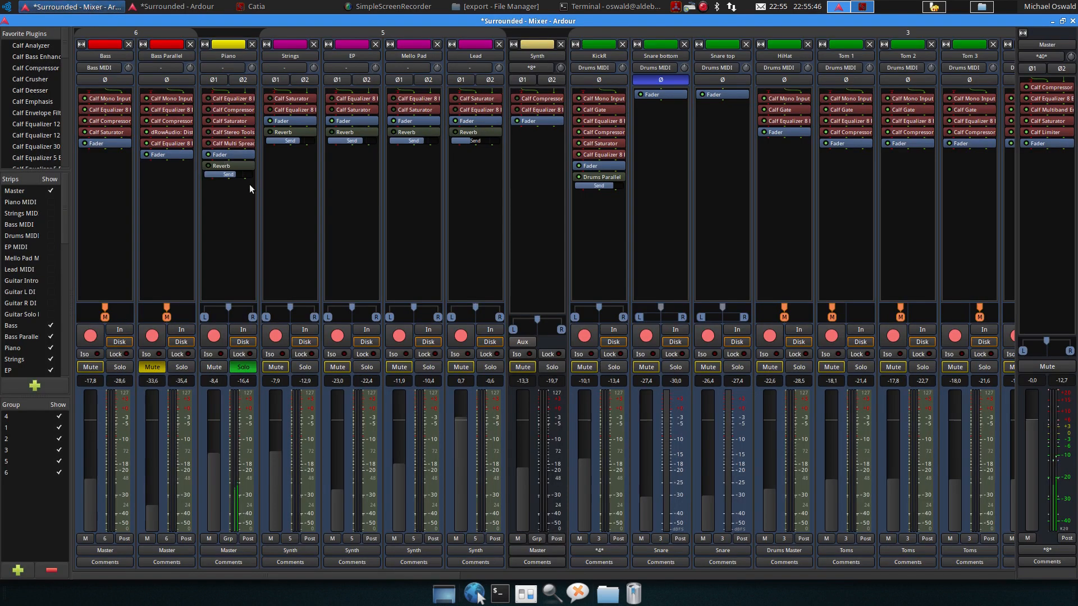
left_click(177, 6)
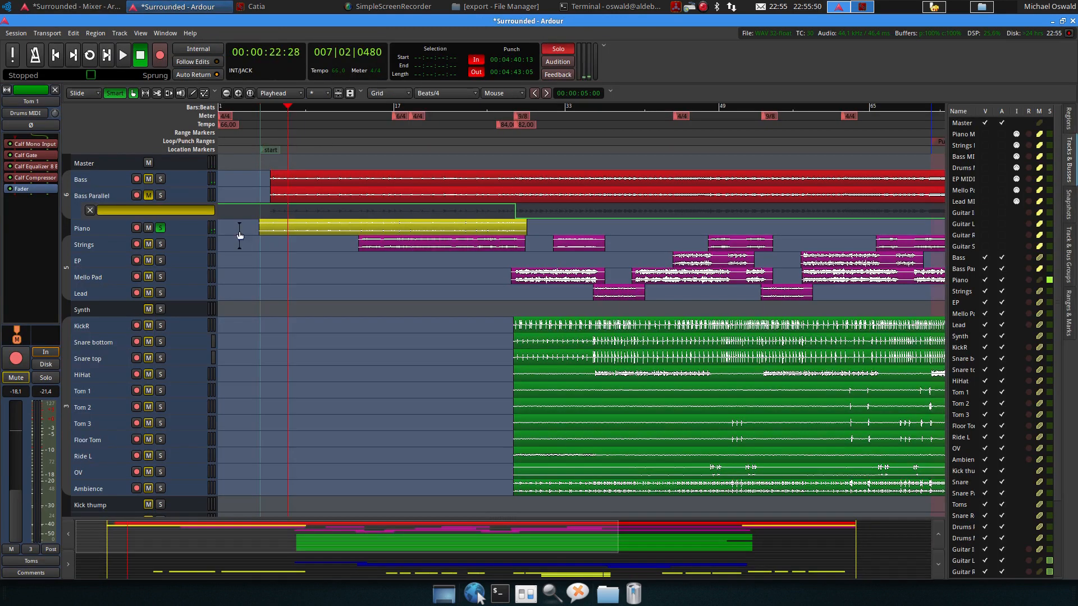
left_click(70, 6)
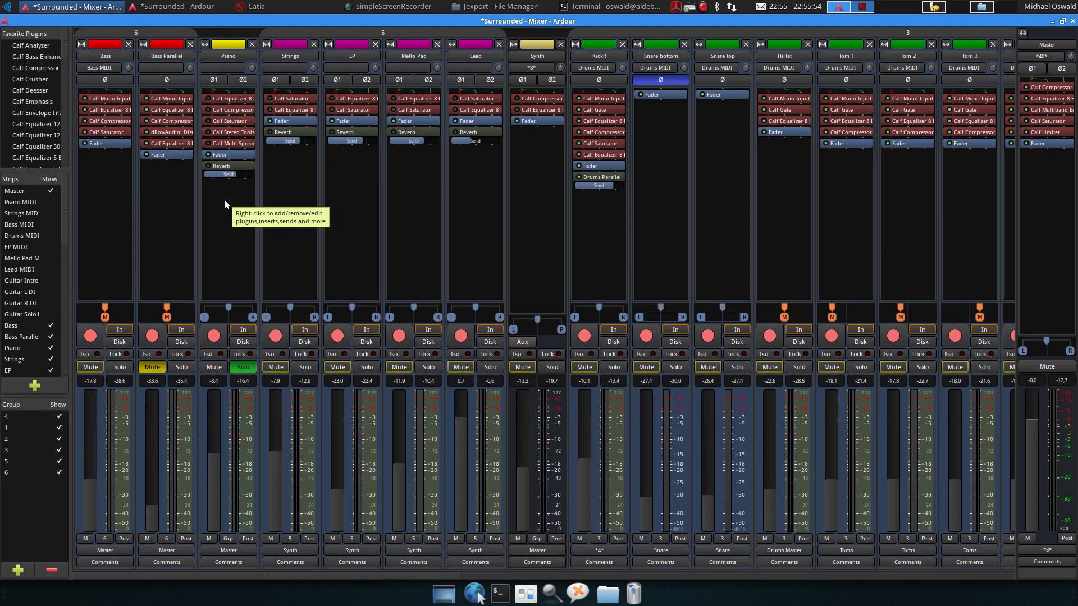
Open Piano's Calf Equalizer 8 Band and compare it bypassed and active during playback
left_click(207, 99)
double_click(220, 99)
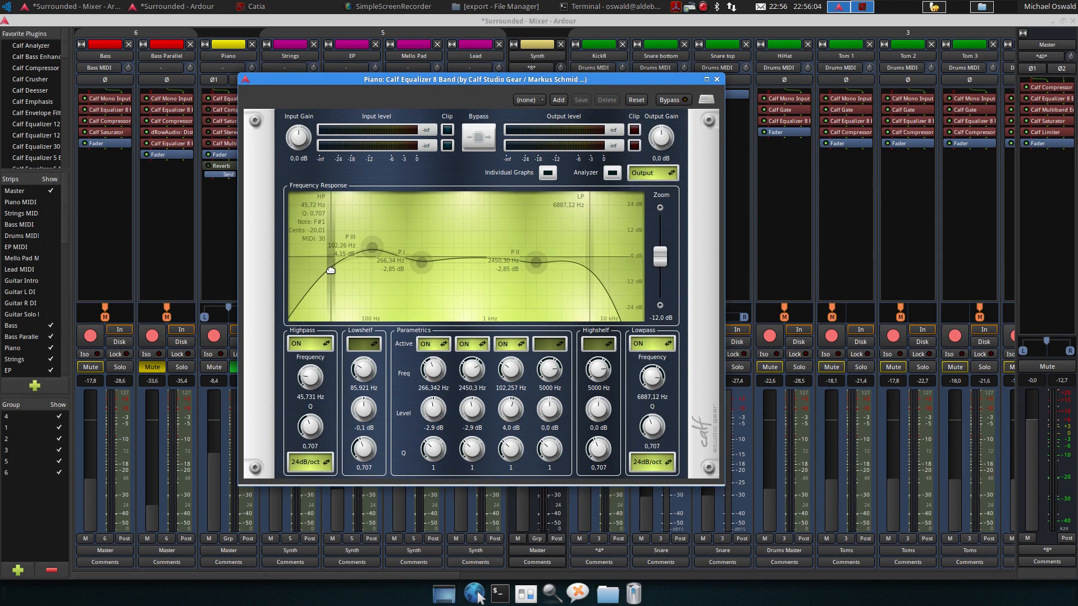
mouse_move(371, 251)
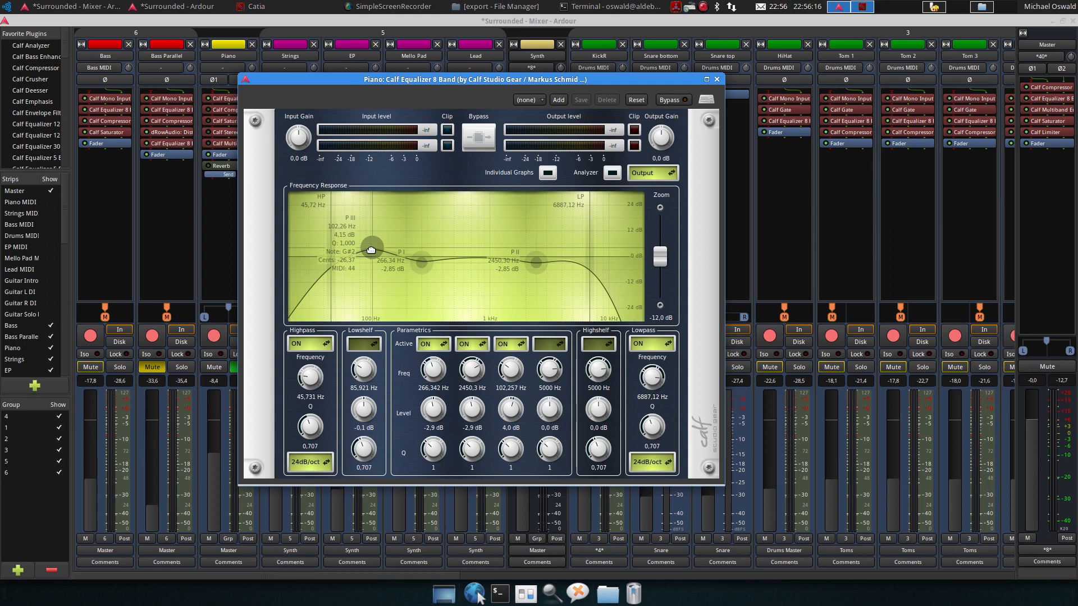
mouse_move(423, 264)
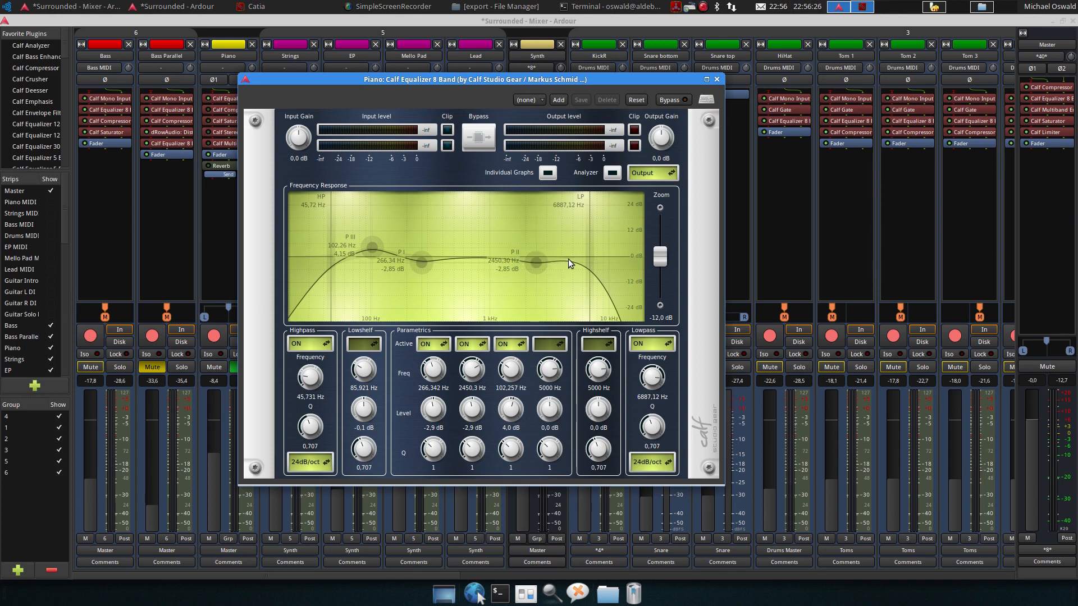
mouse_move(592, 227)
left_click(666, 101)
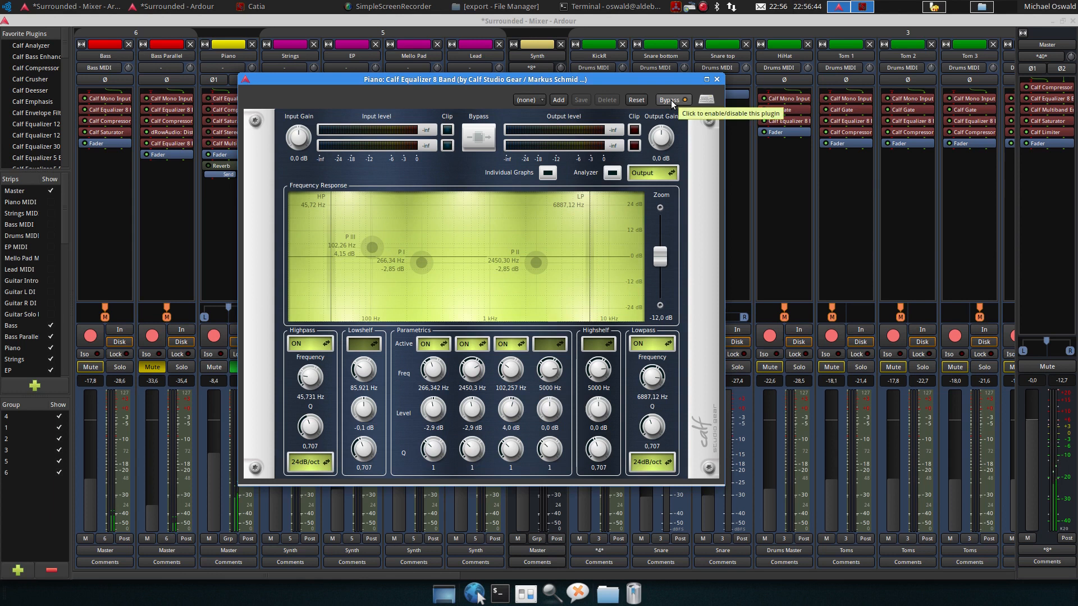
left_click(671, 100)
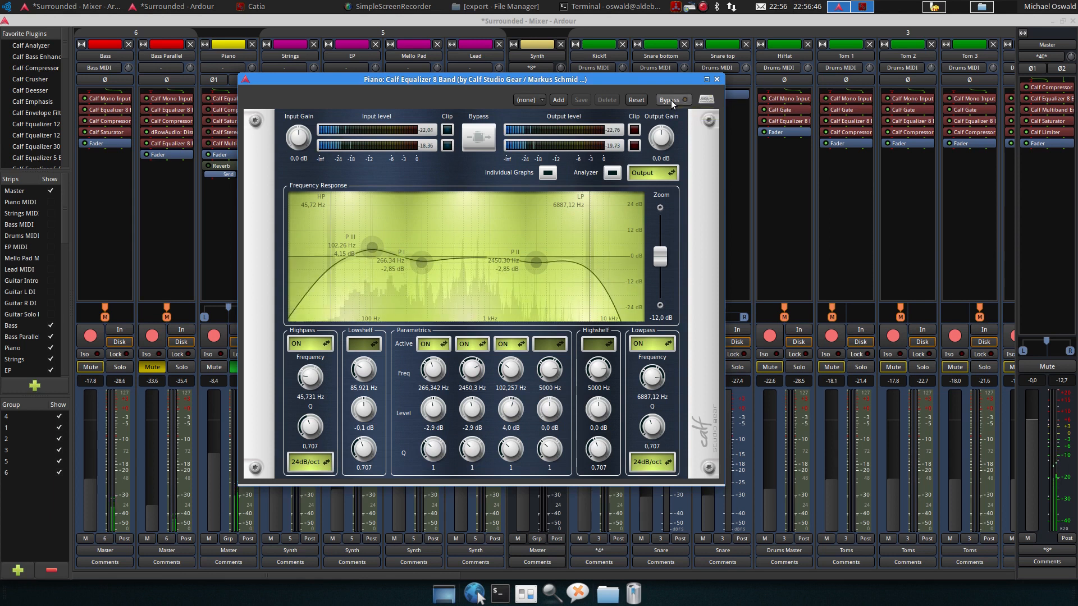
left_click(672, 100)
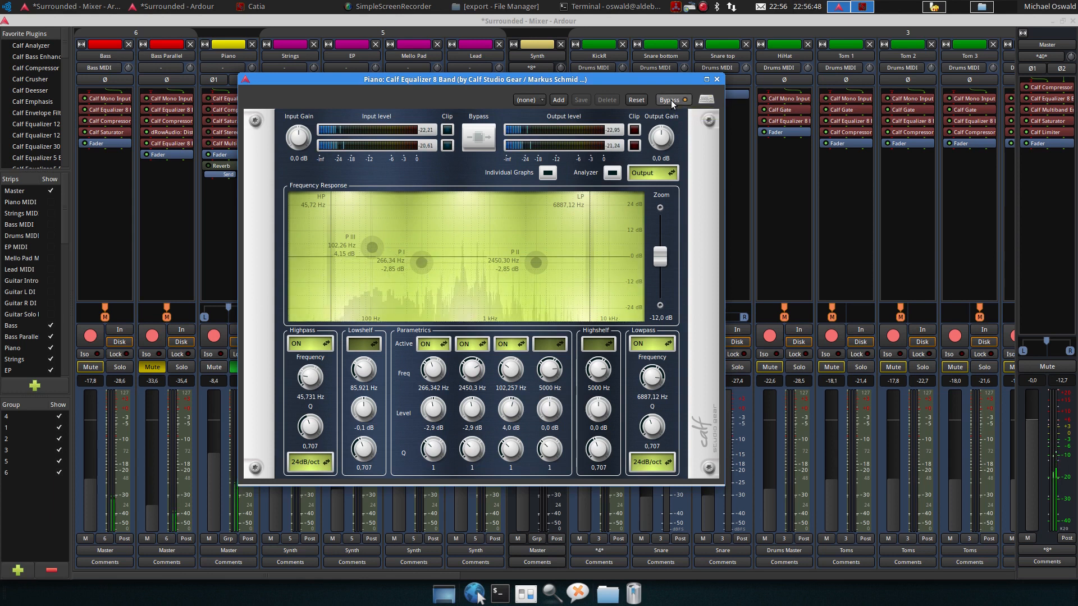
left_click(671, 100)
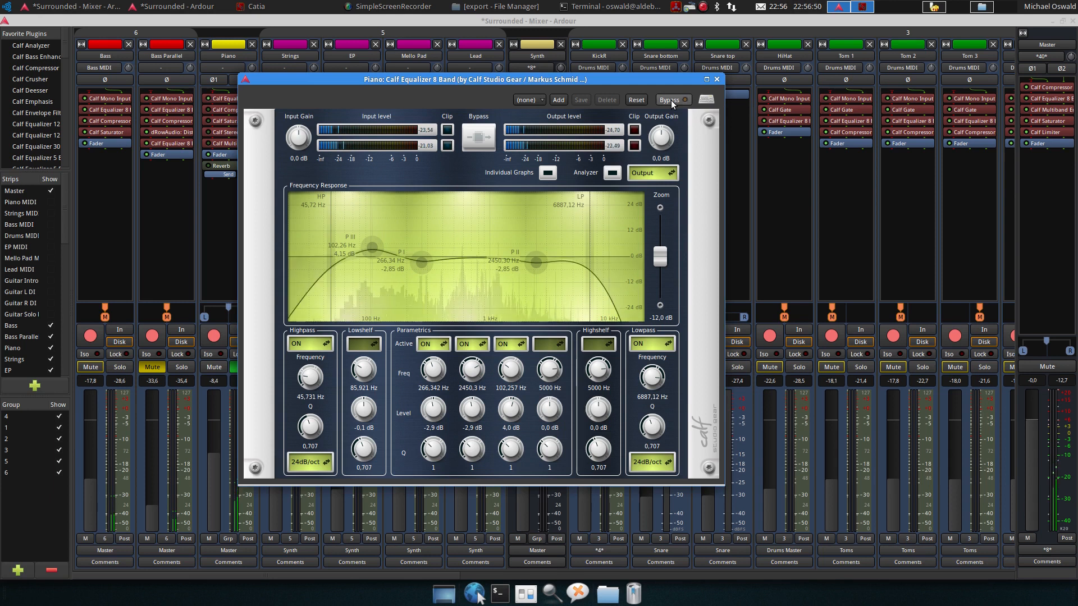
Close the equalizer, then open Piano's Calf Compressor and listen to it during playback before closing it
left_click(717, 79)
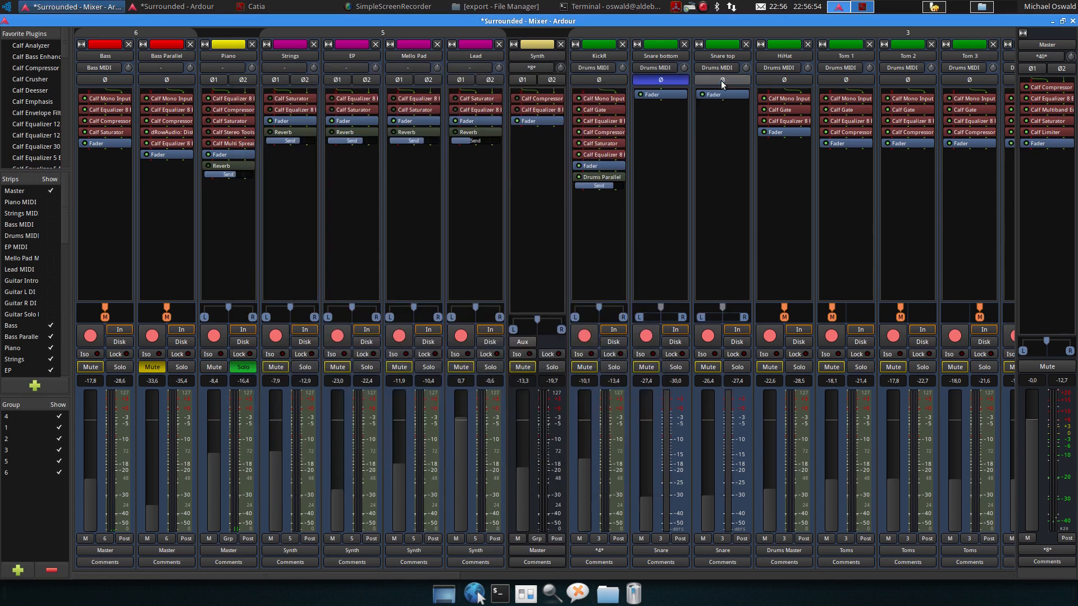
double_click(223, 110)
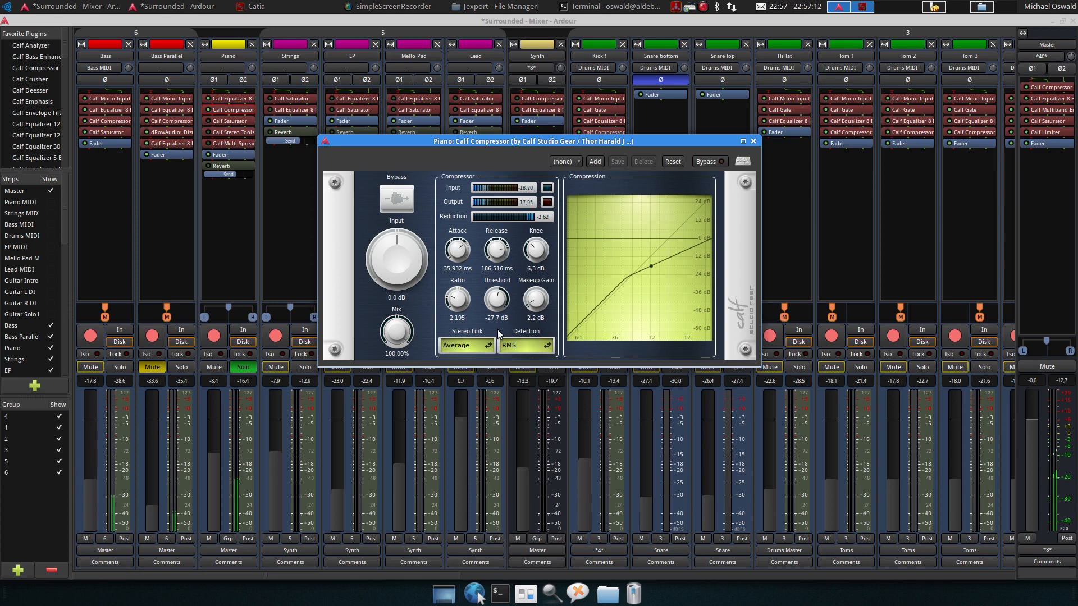
key("space")
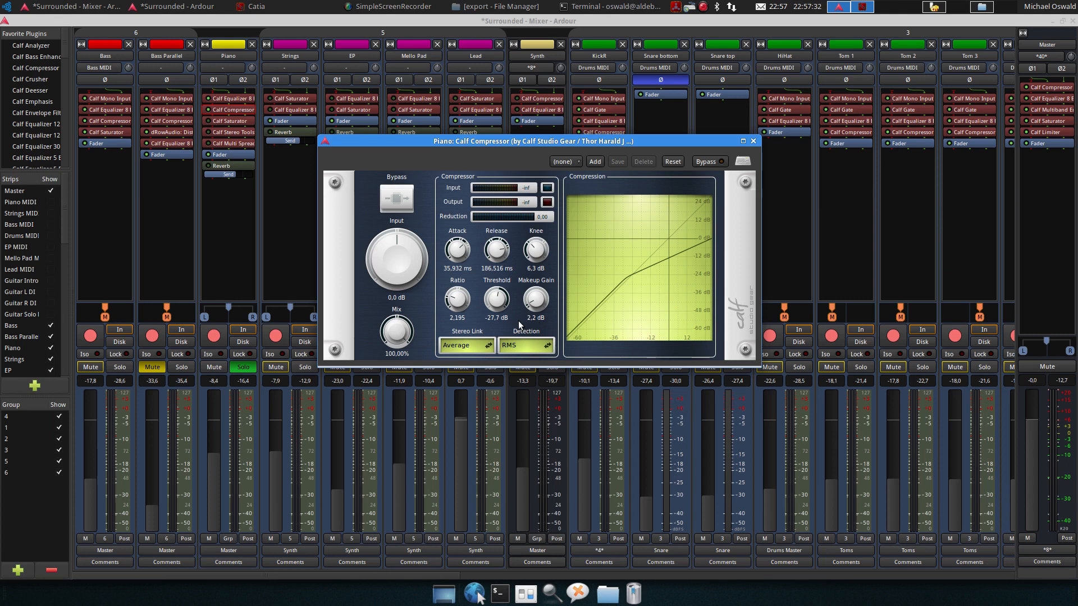
left_click(753, 142)
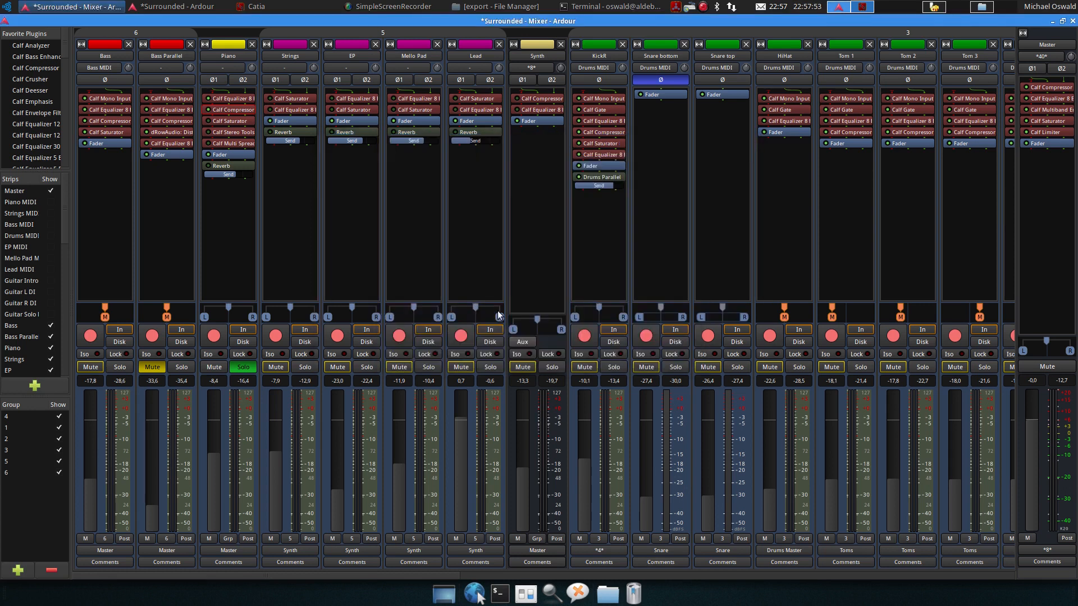
Open Piano's Calf Saturator, listen to it during playback, and close it
double_click(224, 123)
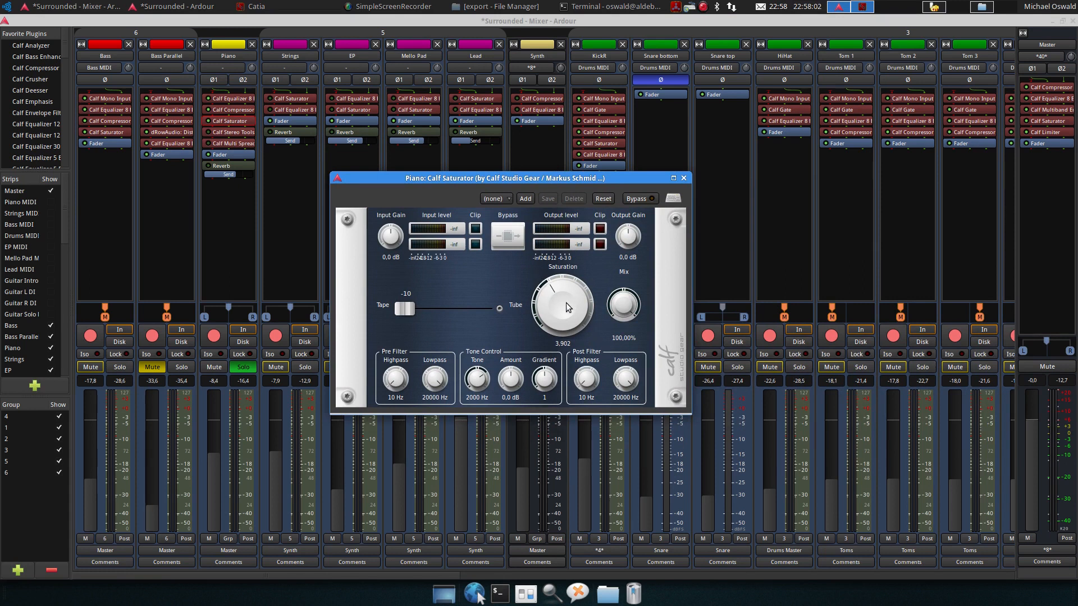
key("space")
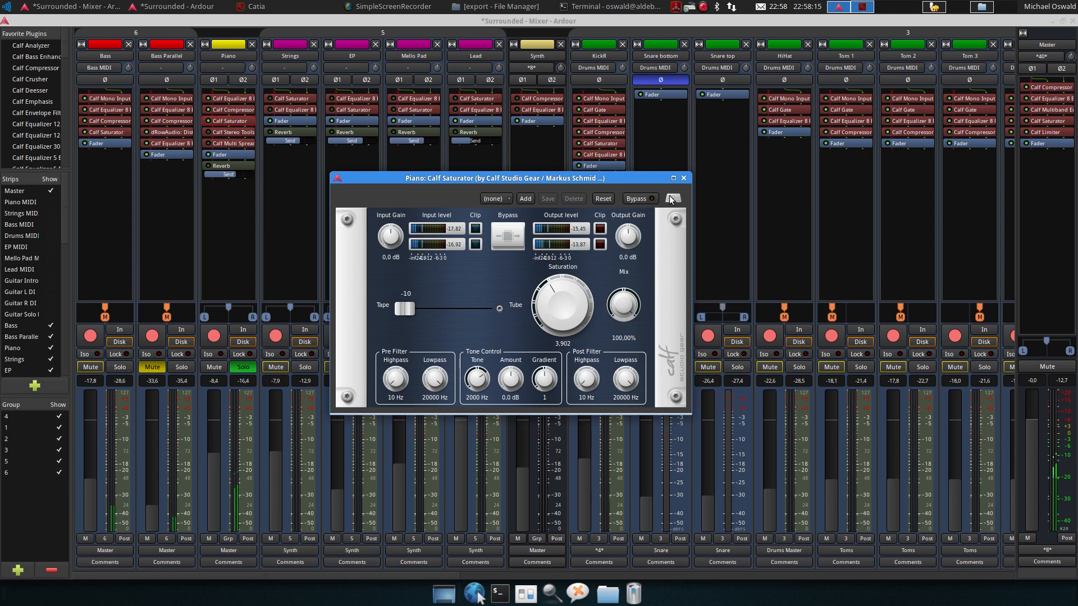
left_click(684, 178)
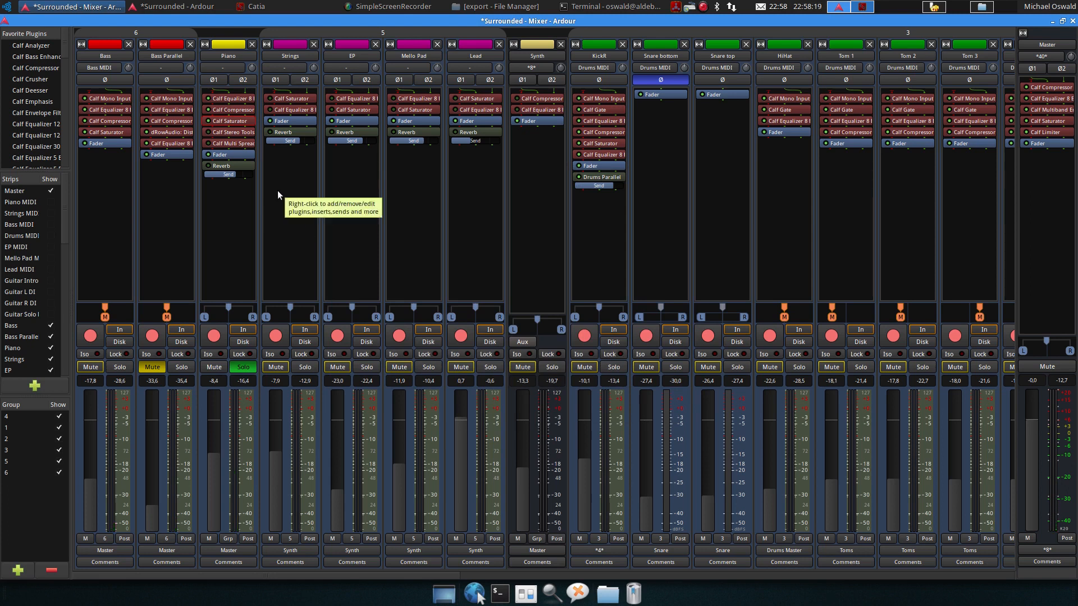
Open Piano's Calf Stereo Tools and compare it bypassed and active during playback, then close it
double_click(219, 132)
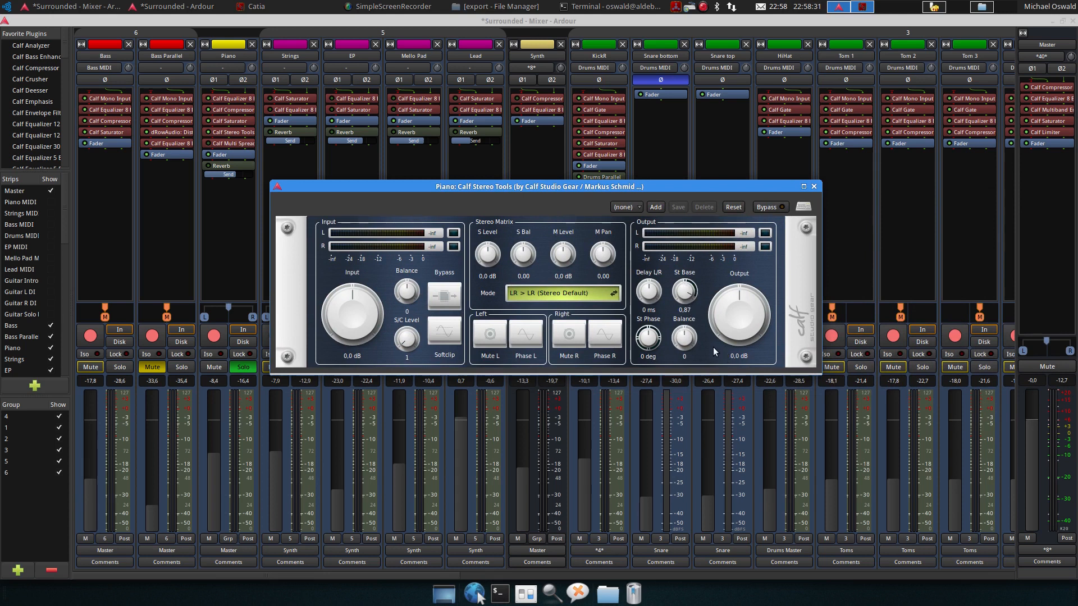
key("space")
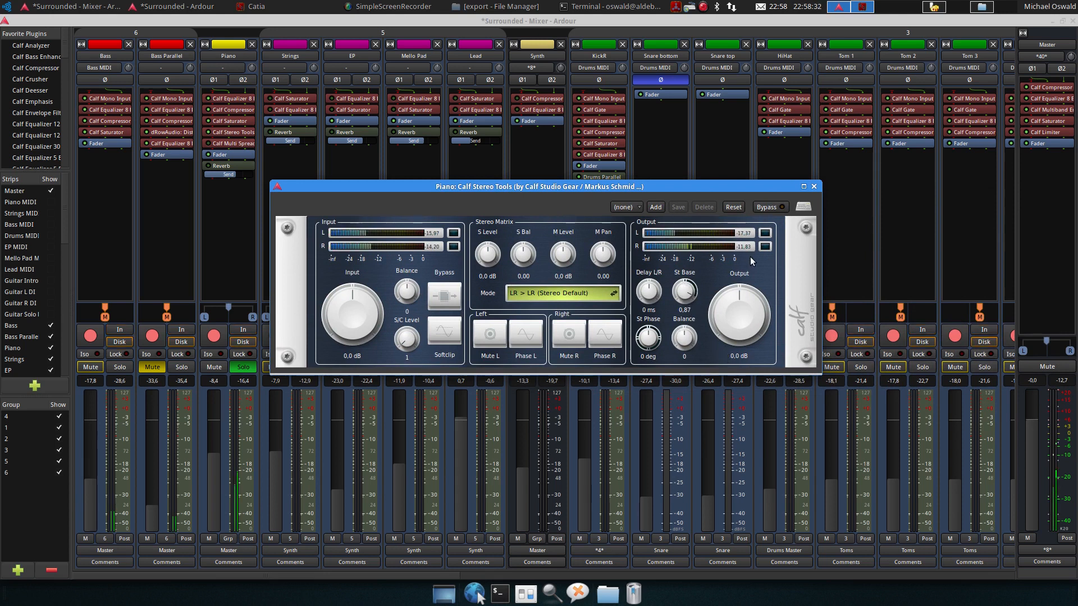
key("space")
left_click(767, 207)
key("space")
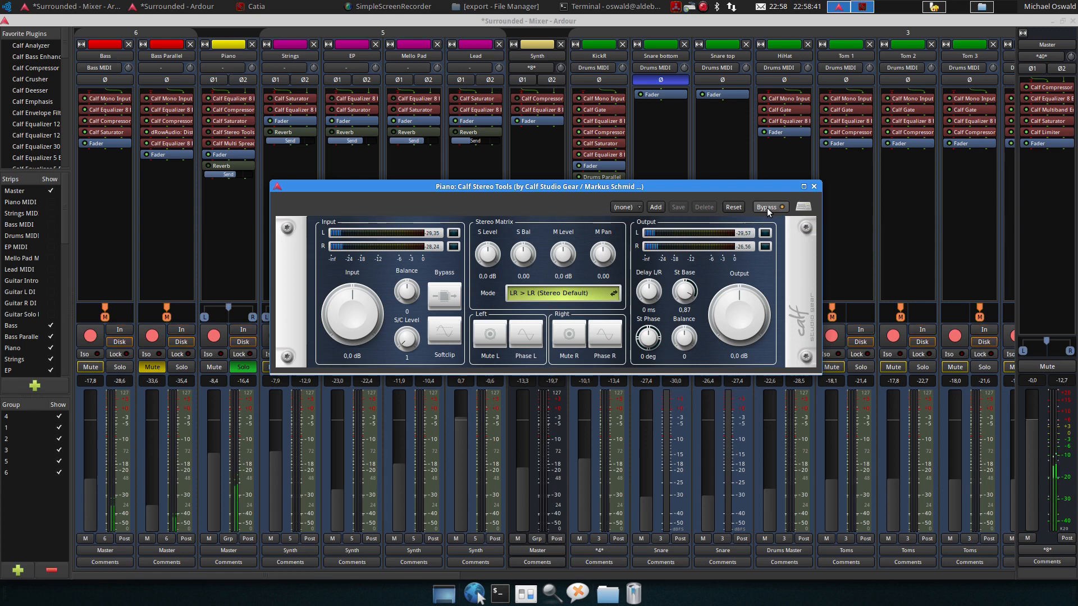
left_click(767, 208)
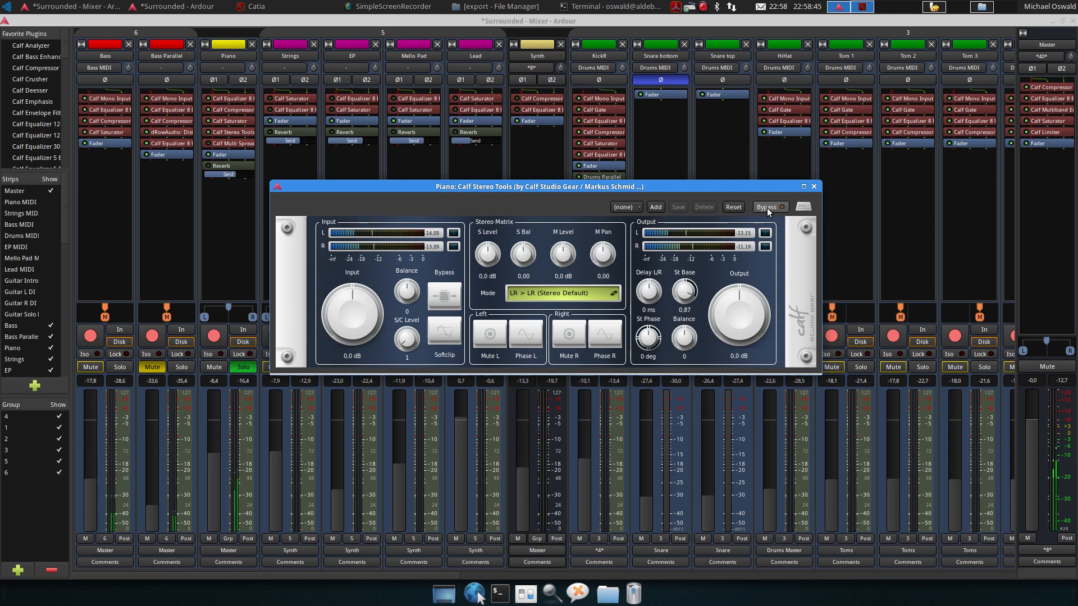
left_click(813, 187)
key("space")
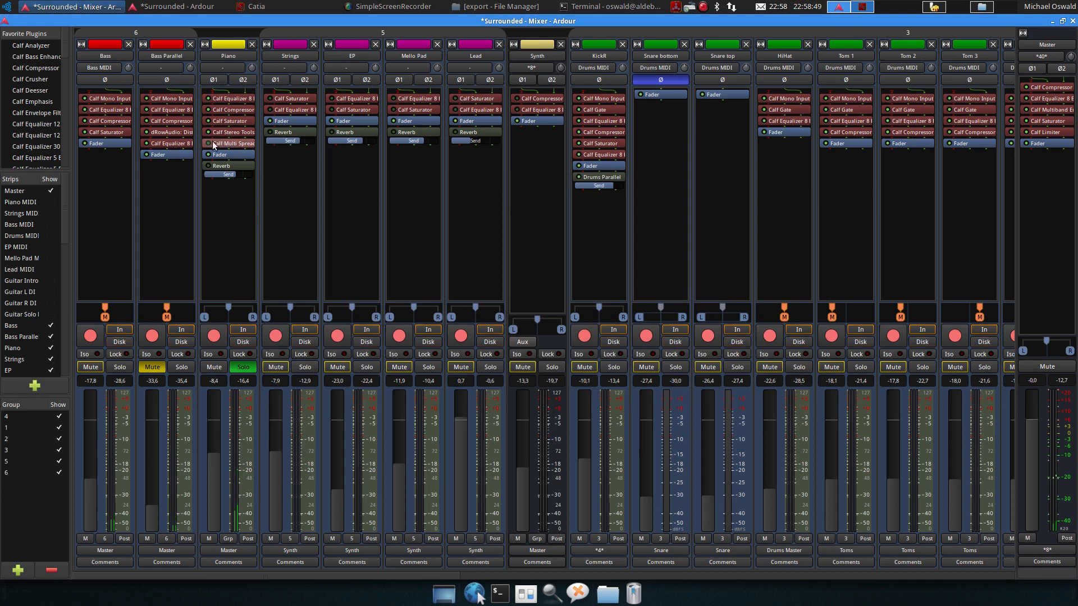
Open Piano's Calf Multi Spread and toggle its bypass repeatedly during playback, then close it
left_click(209, 146)
double_click(225, 145)
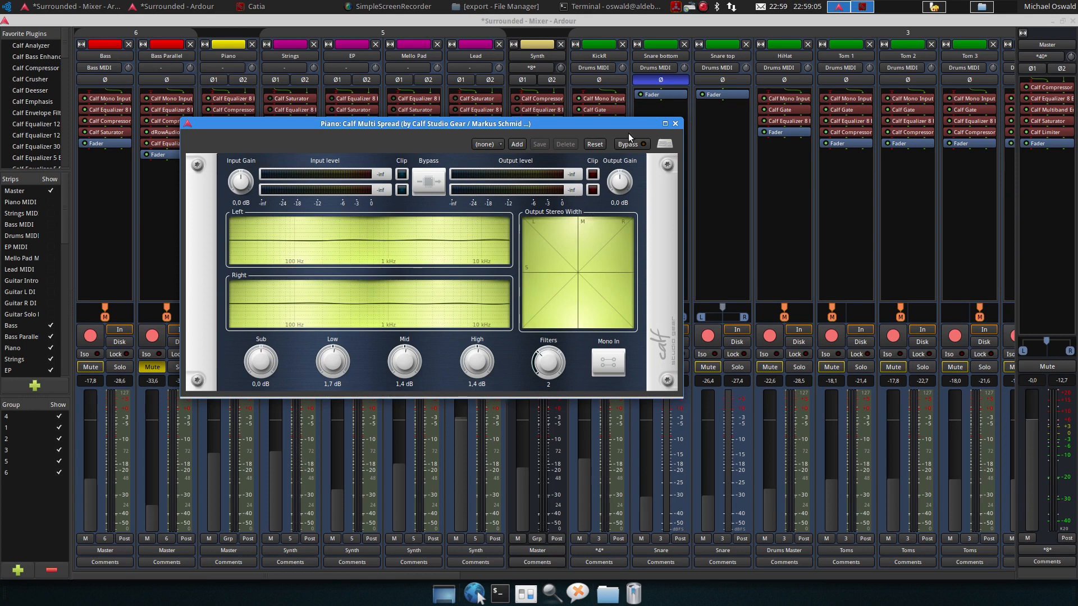
key("space")
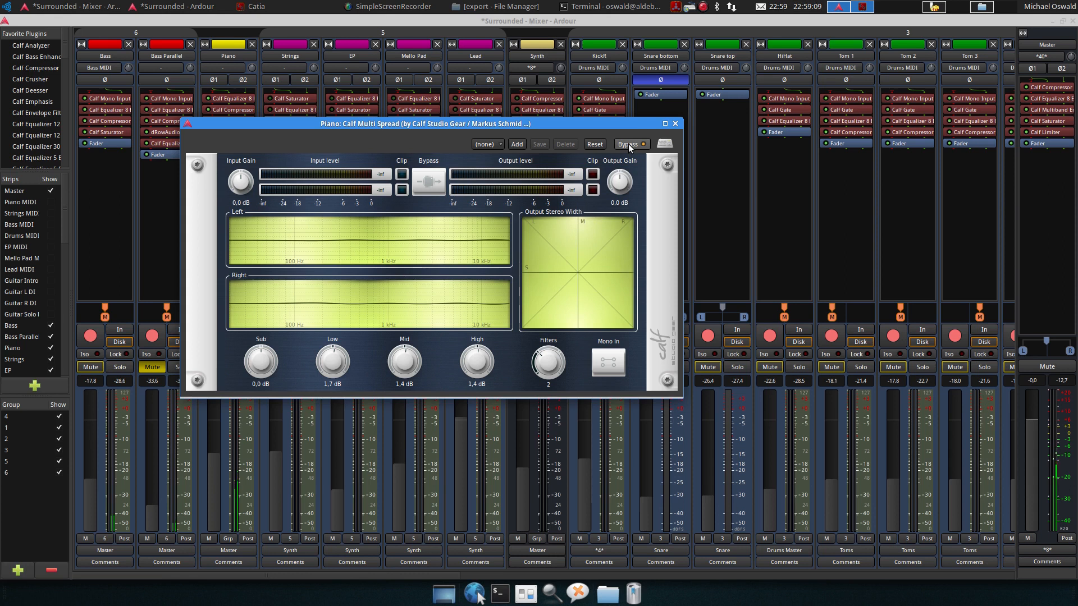
left_click(628, 144)
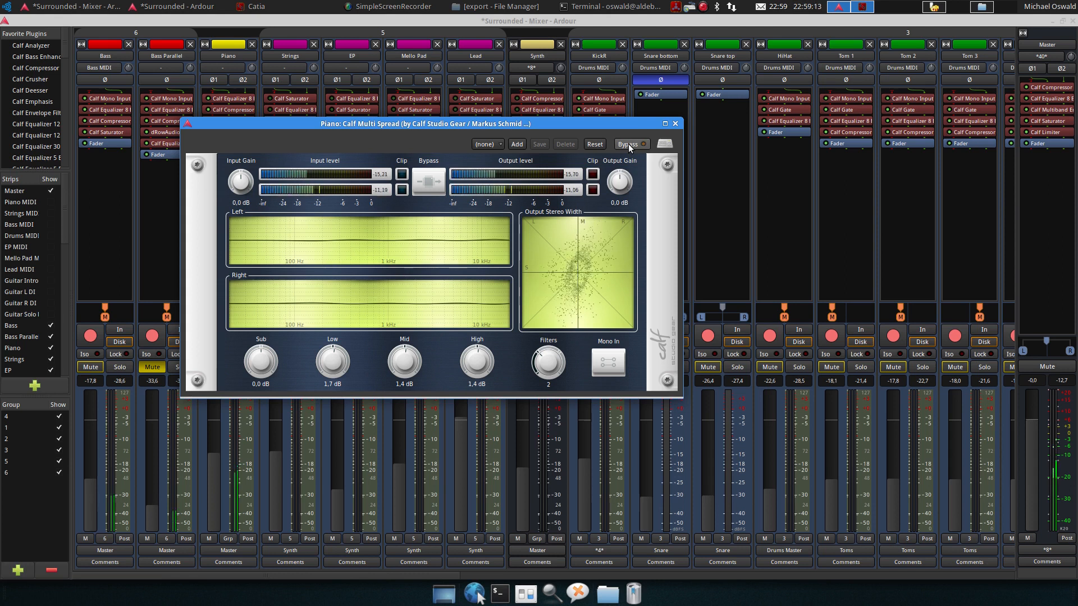
left_click(628, 144)
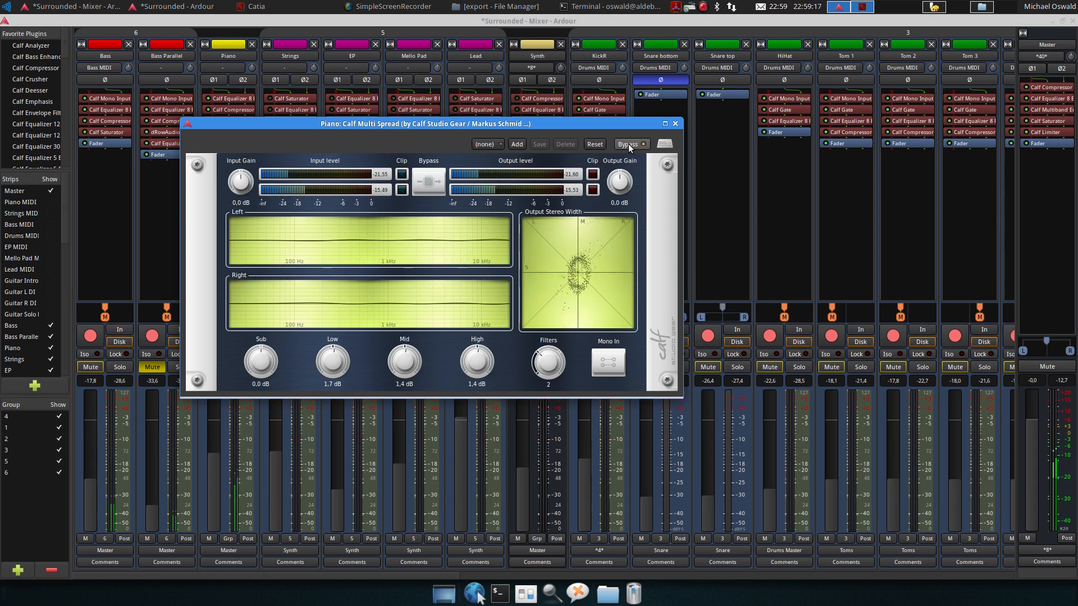
left_click(628, 144)
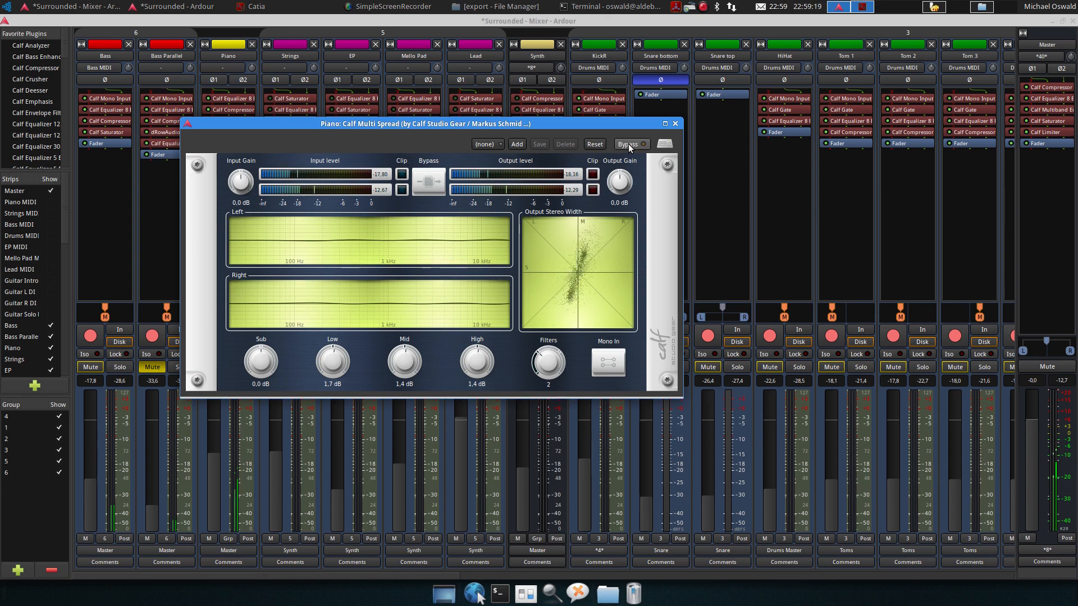
left_click(675, 124)
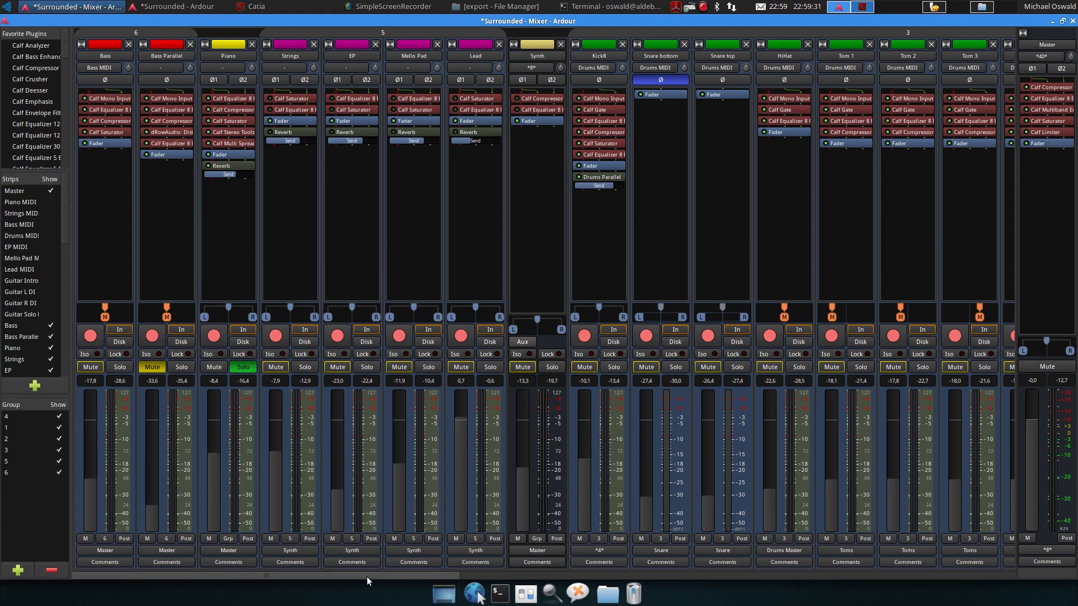
Solo the Reverb bus and open its IR reverb plugin to inspect it, then close it
scroll(438, 578, "right", 2)
left_click_drag(438, 578, 950, 553)
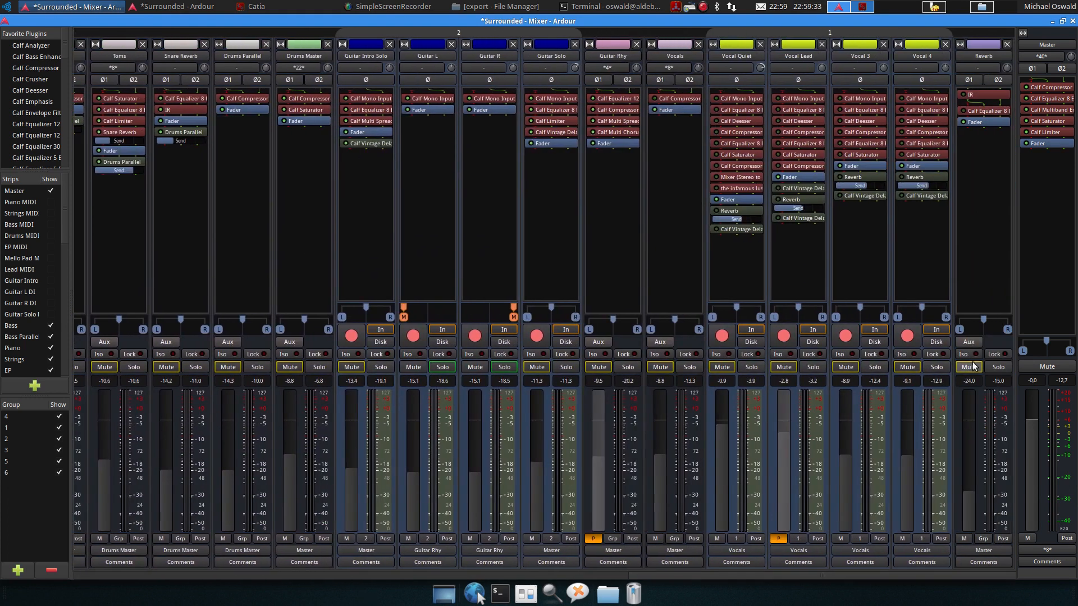
double_click(977, 94)
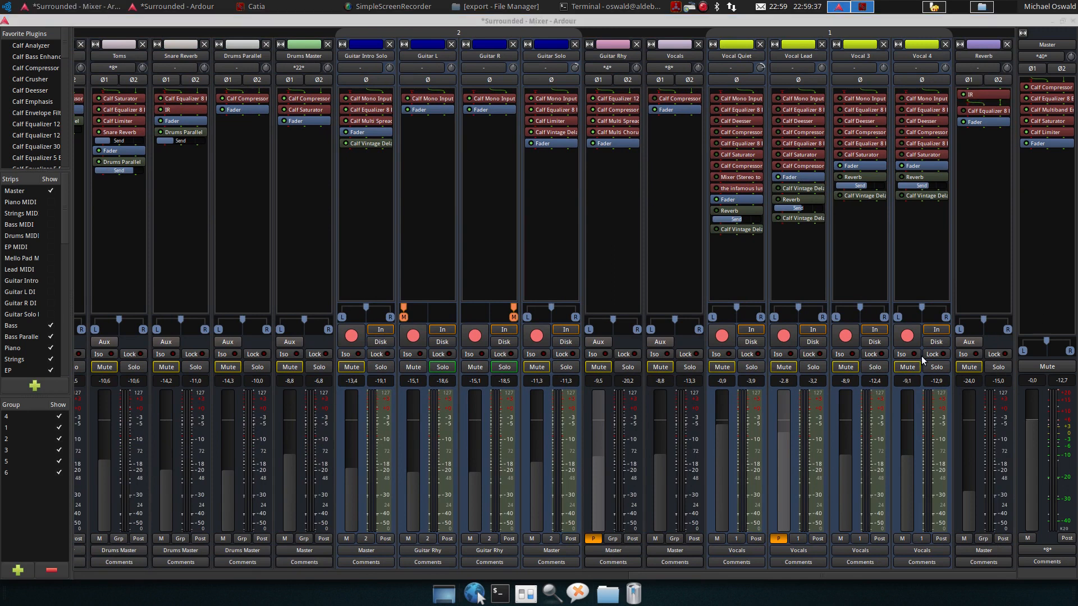
left_click(998, 367)
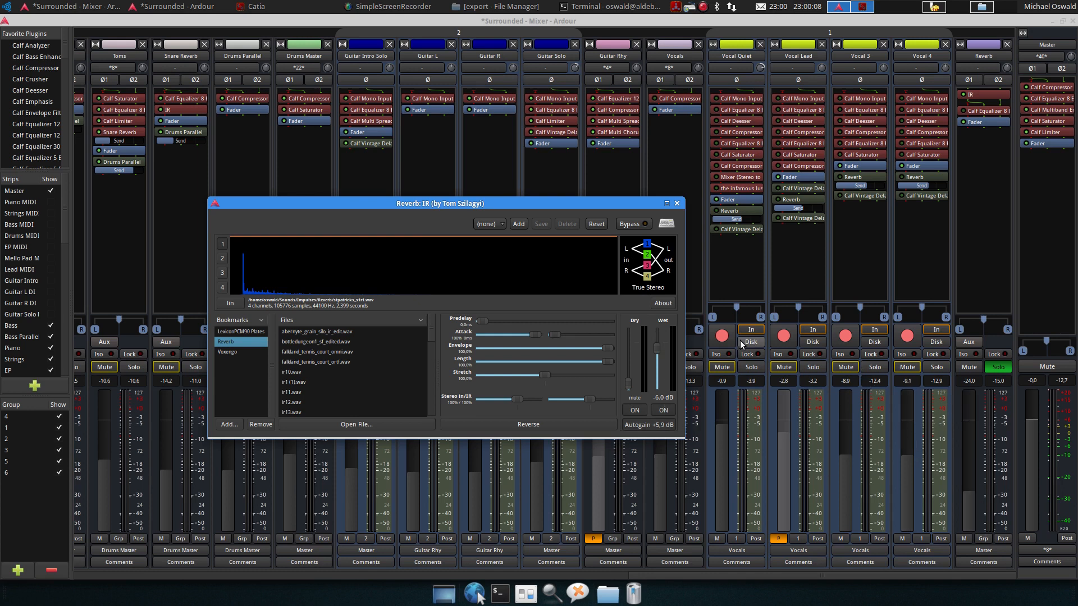
left_click(676, 203)
Place the playhead shortly before bar 17 in the editor, then return to the mixer
left_click_drag(666, 576, 65, 592)
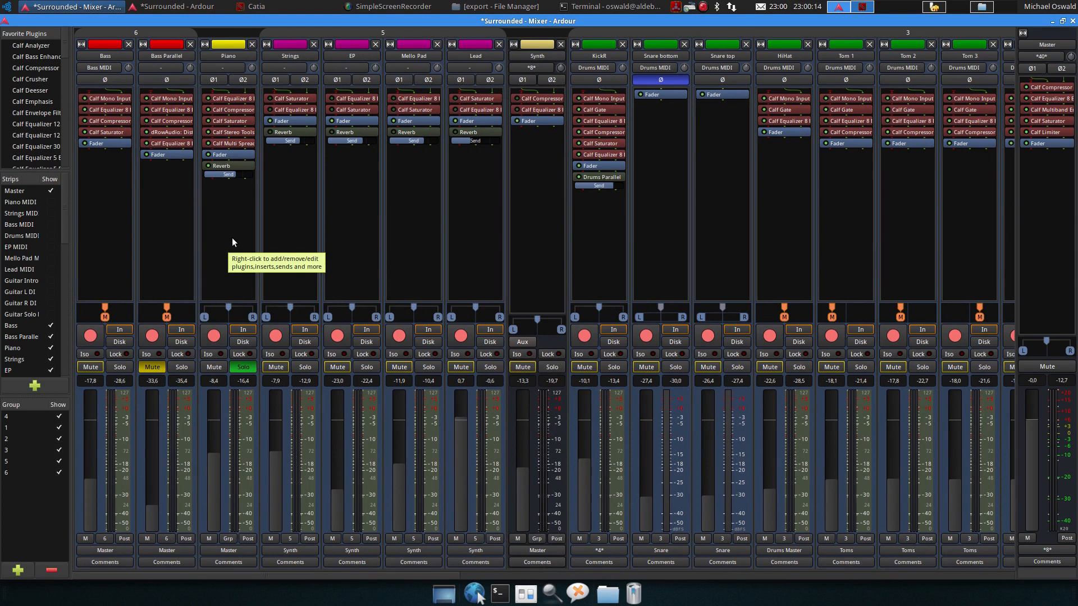
key("space")
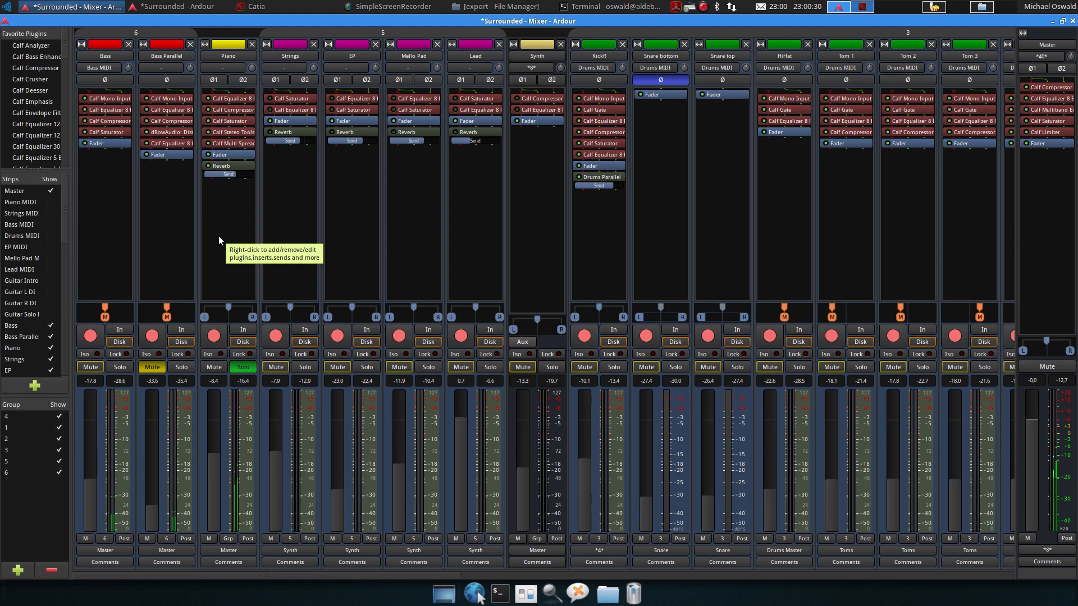
key("space")
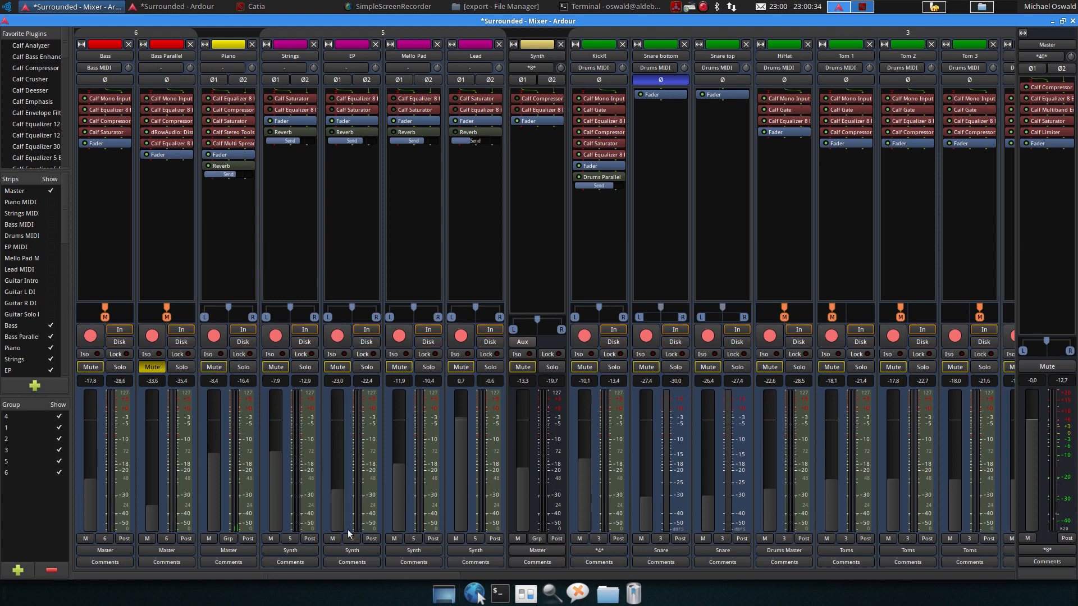
left_click(199, 9)
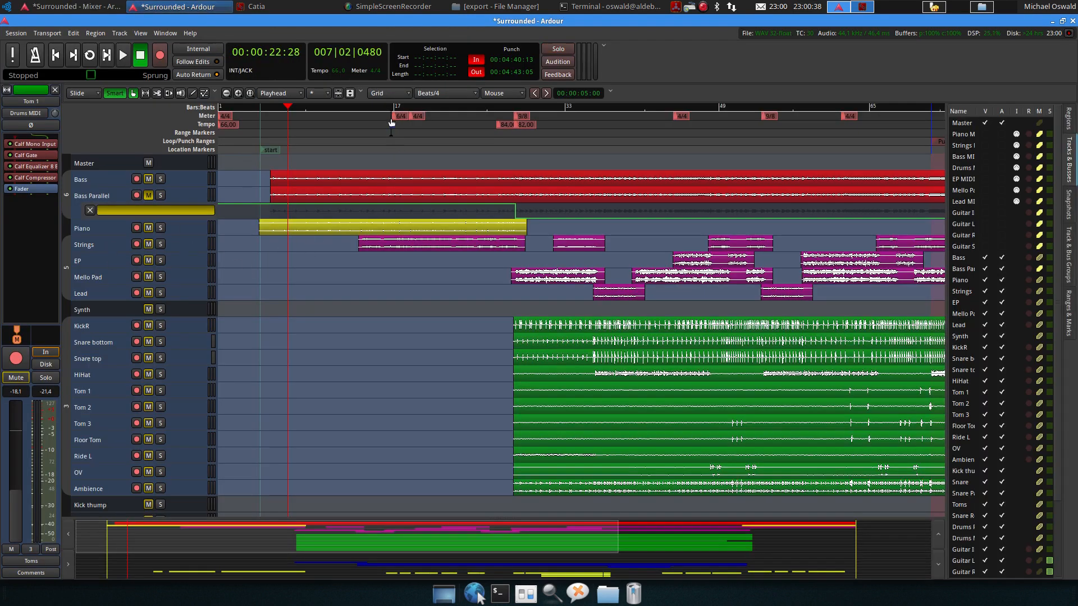
left_click_drag(372, 106, 365, 106)
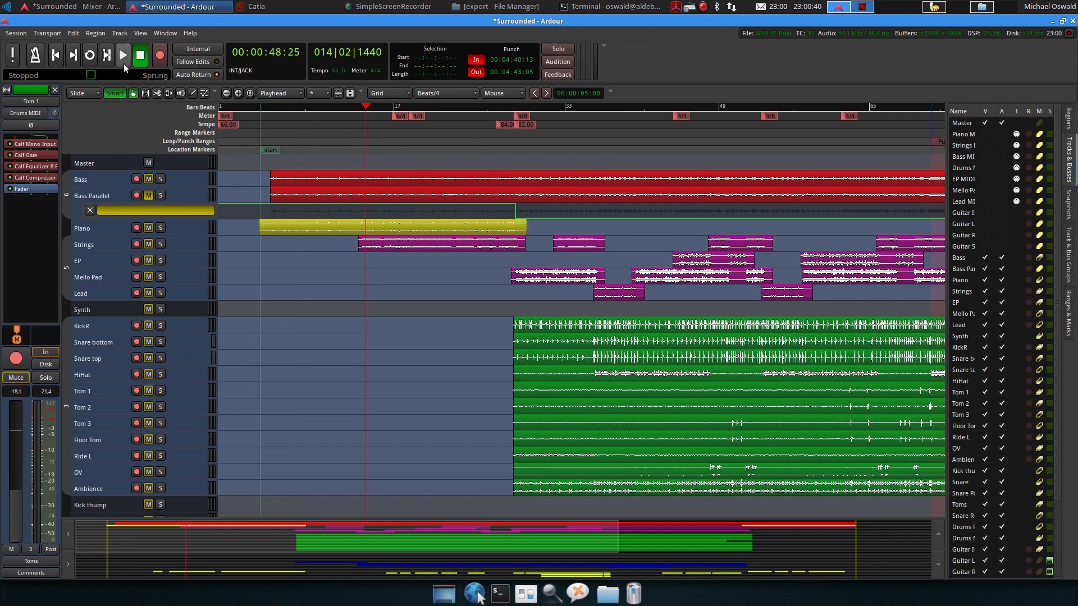
left_click(101, 8)
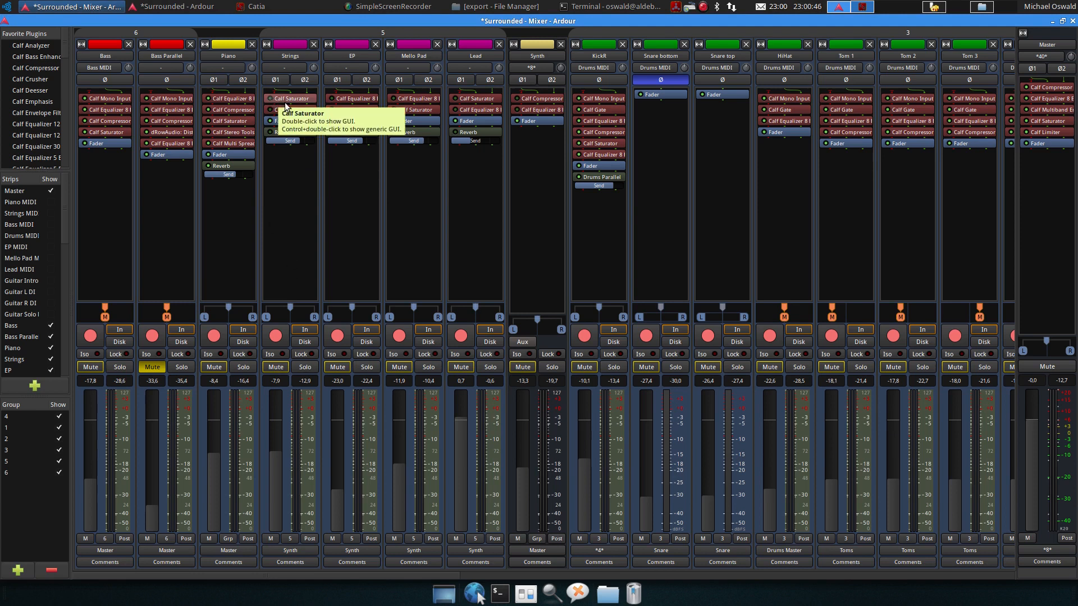
Solo the Strings track and listen to its Calf Saturator during playback, then close it
left_click(305, 366)
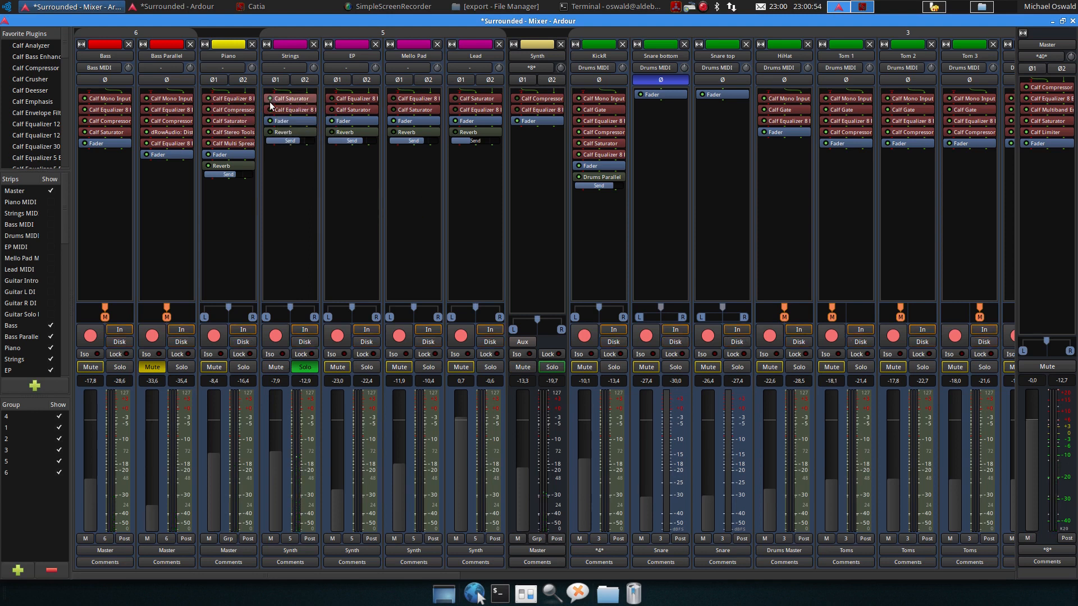
key("space")
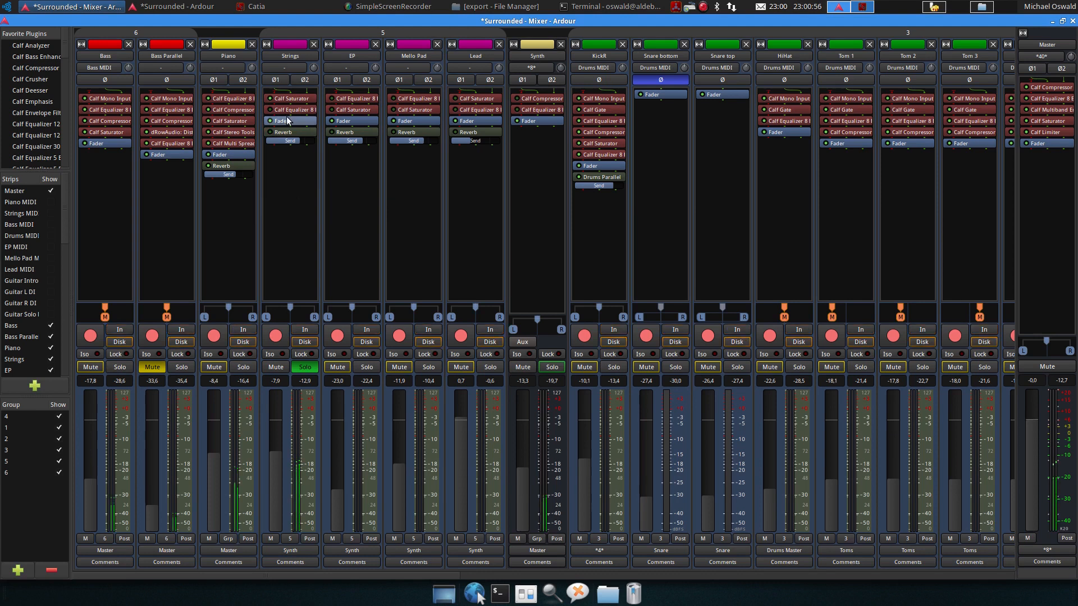
double_click(292, 101)
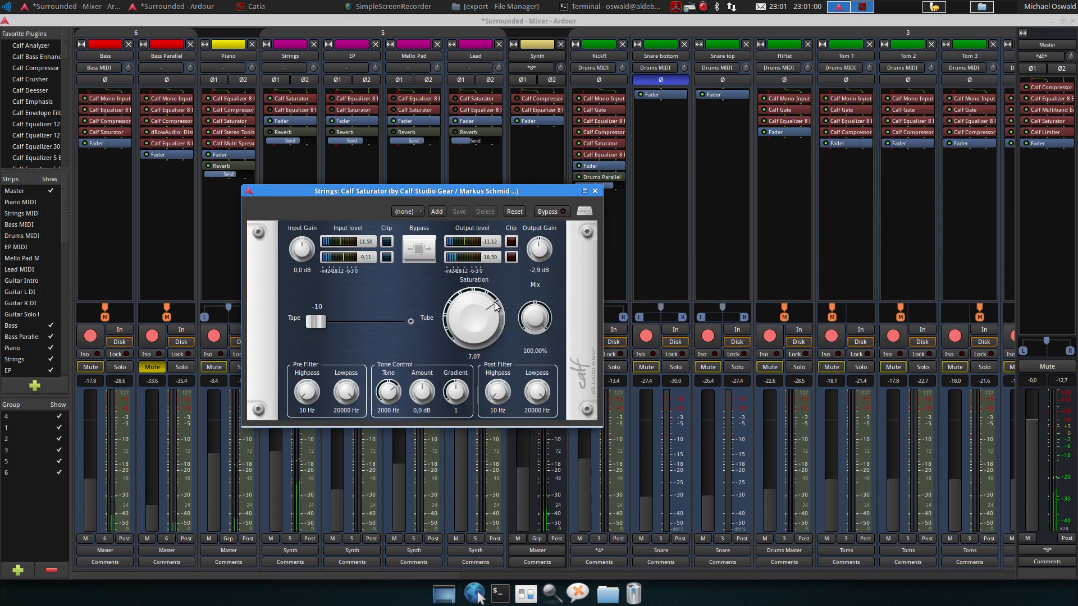
key("space")
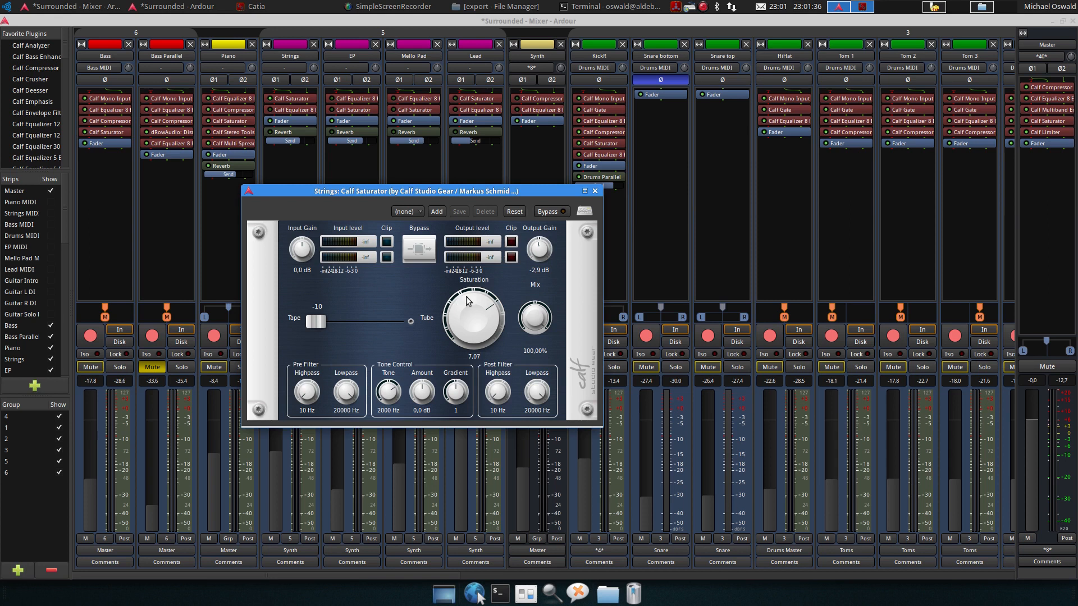
left_click(595, 191)
Open the Strings track's Calf Equalizer 8 Band, toggle its bypass on and off during playback, then close it
double_click(287, 111)
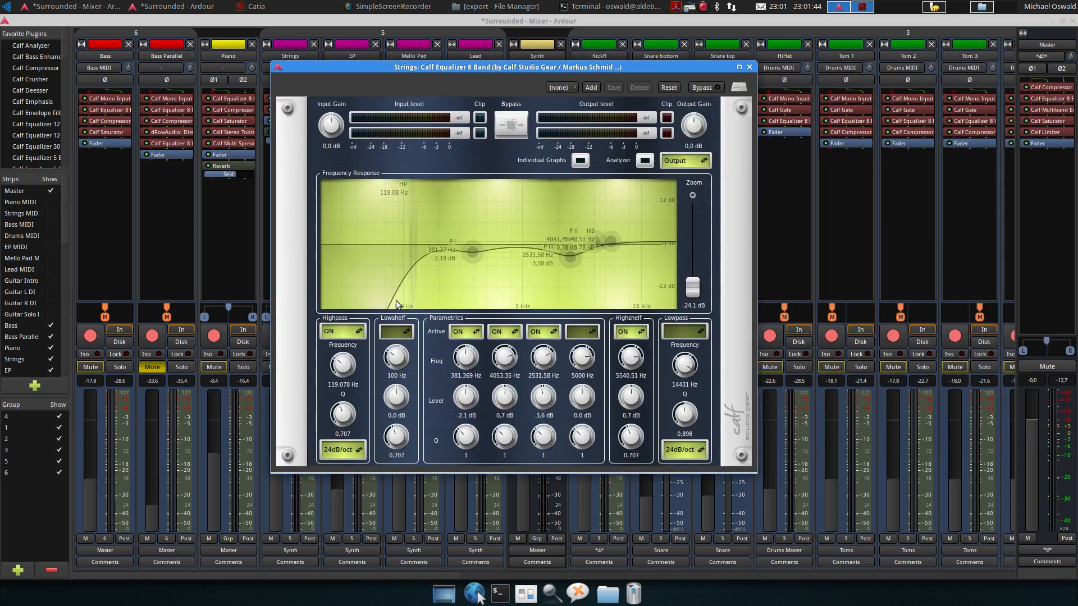
mouse_move(470, 253)
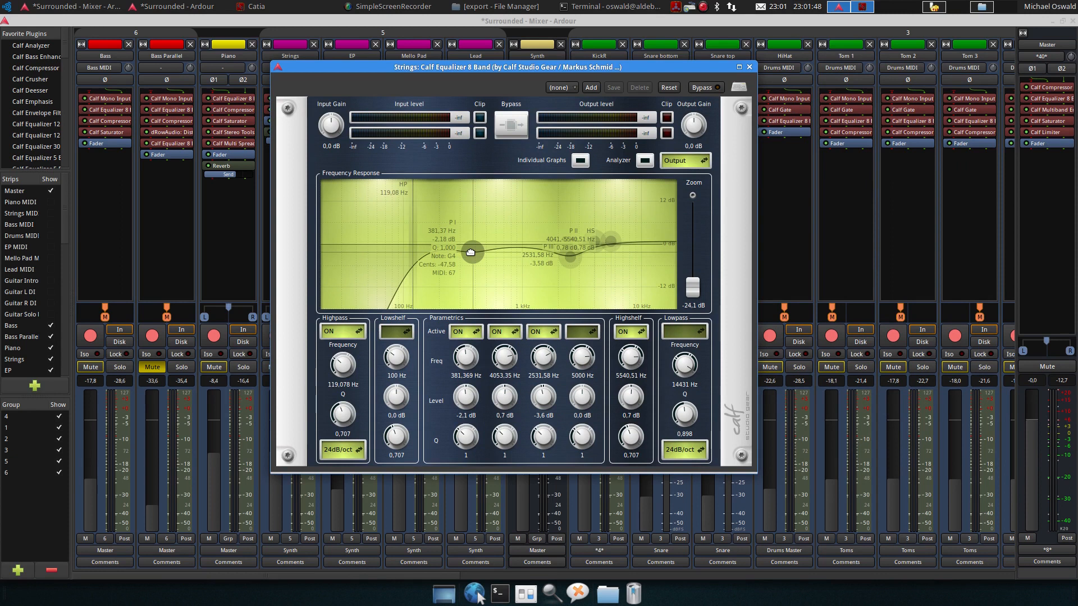
mouse_move(572, 258)
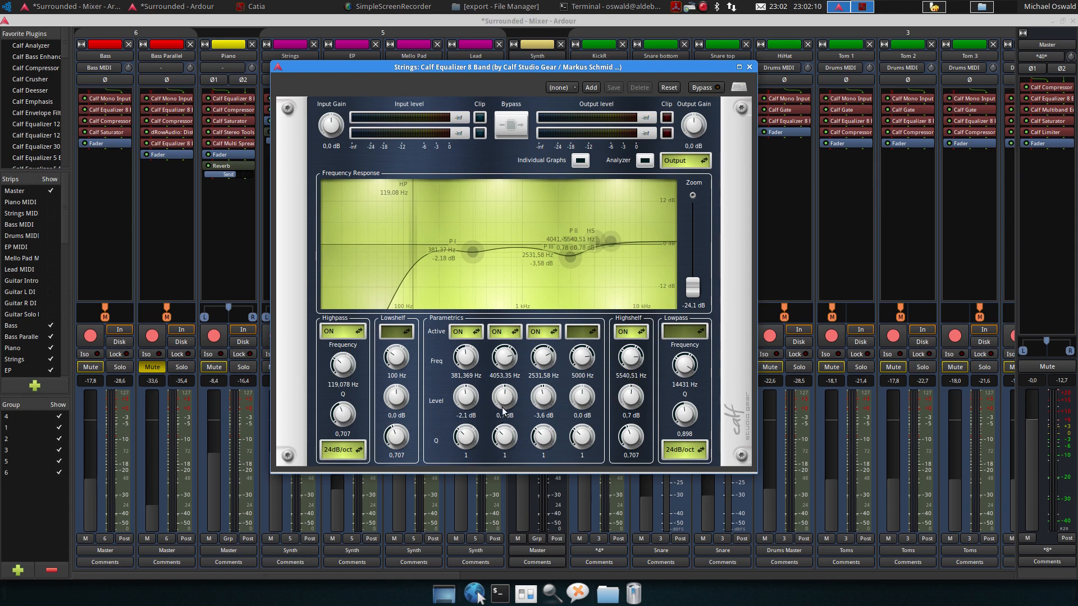
key("space")
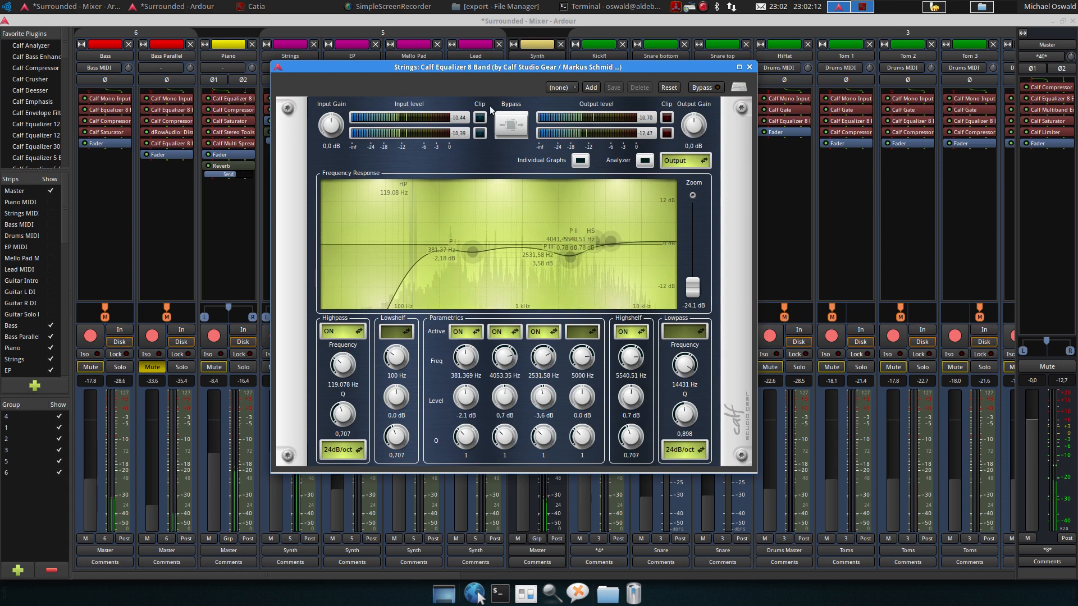
left_click_drag(489, 66, 696, 99)
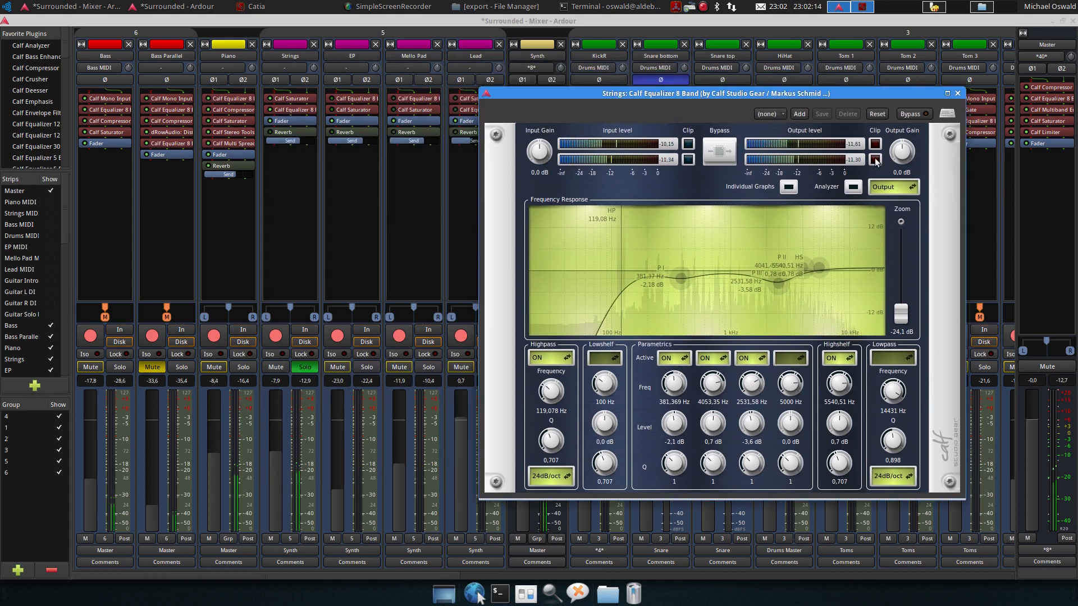
left_click(910, 115)
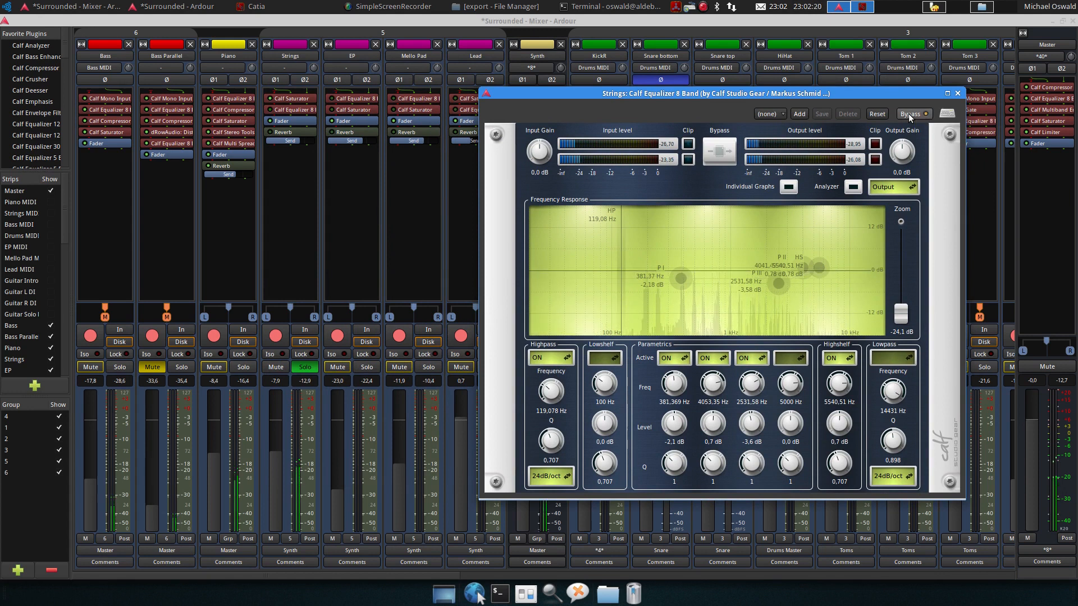
left_click(908, 114)
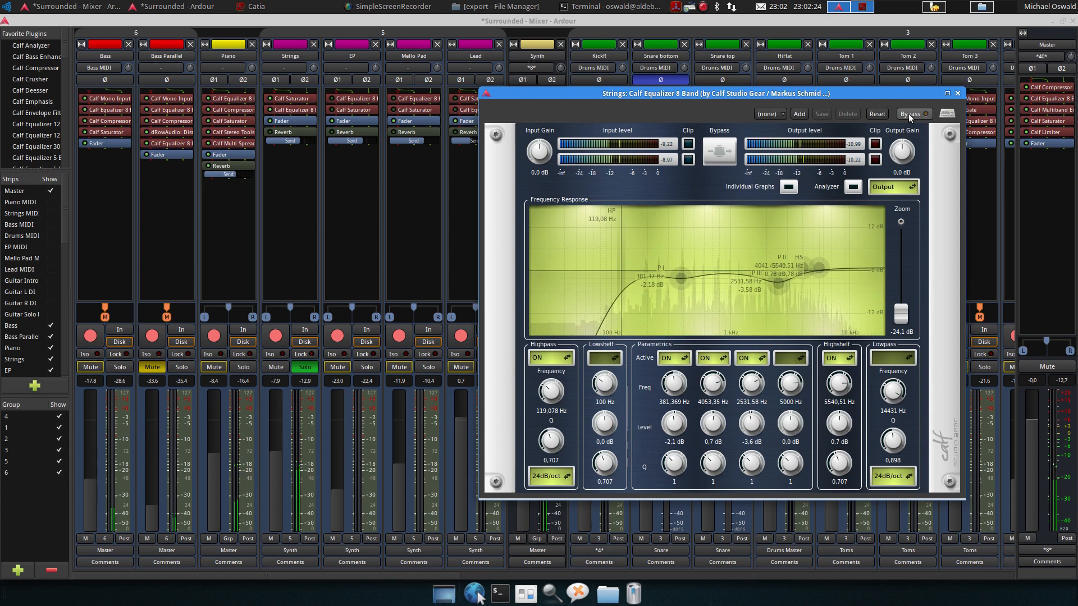
left_click(957, 93)
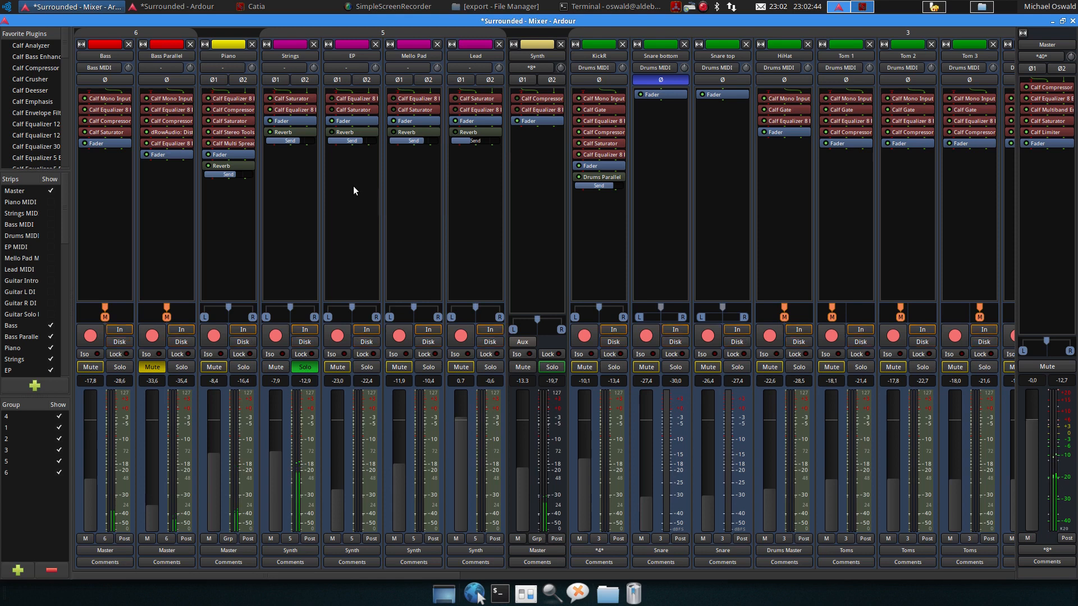
Unsolo the Strings track, glancing at the editor window before returning to the mixer
left_click(305, 368)
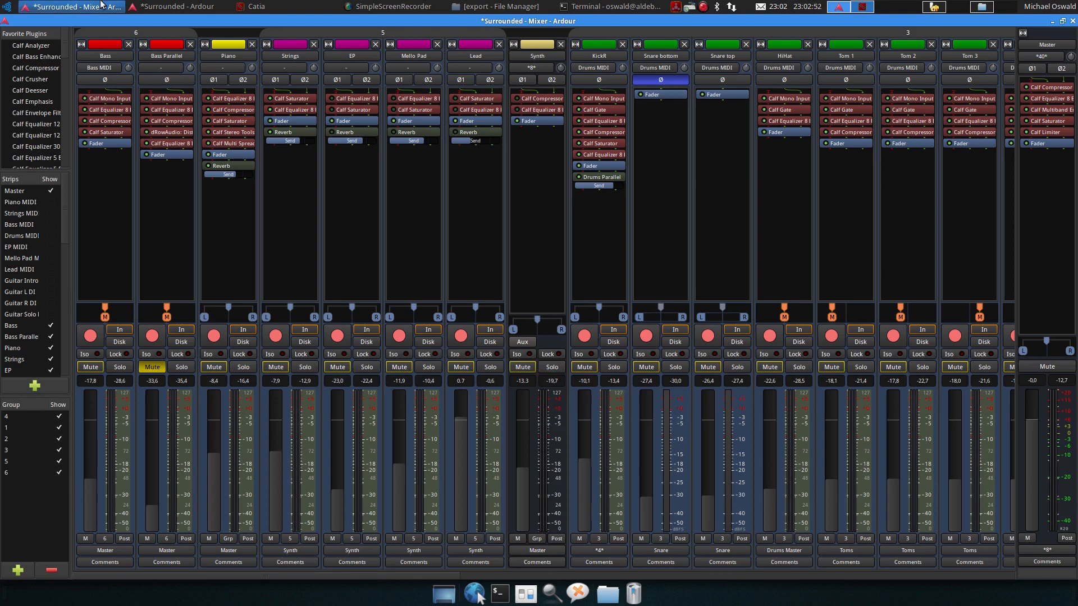
left_click(151, 8)
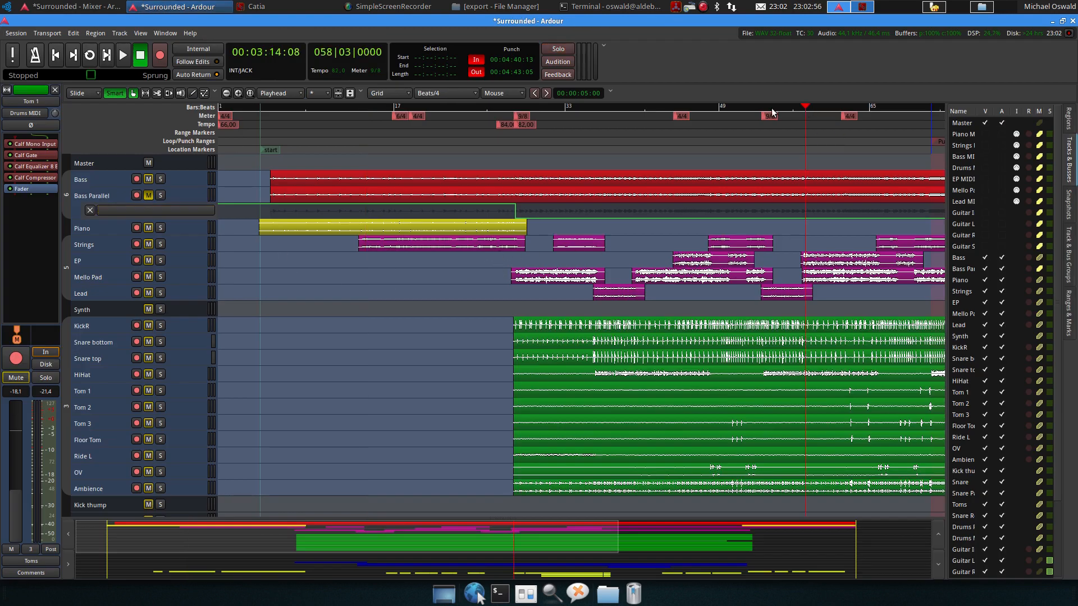
left_click(84, 7)
Solo the EP track and open its Calf Equalizer 8 Band to inspect the curve, then close it
left_click(360, 364)
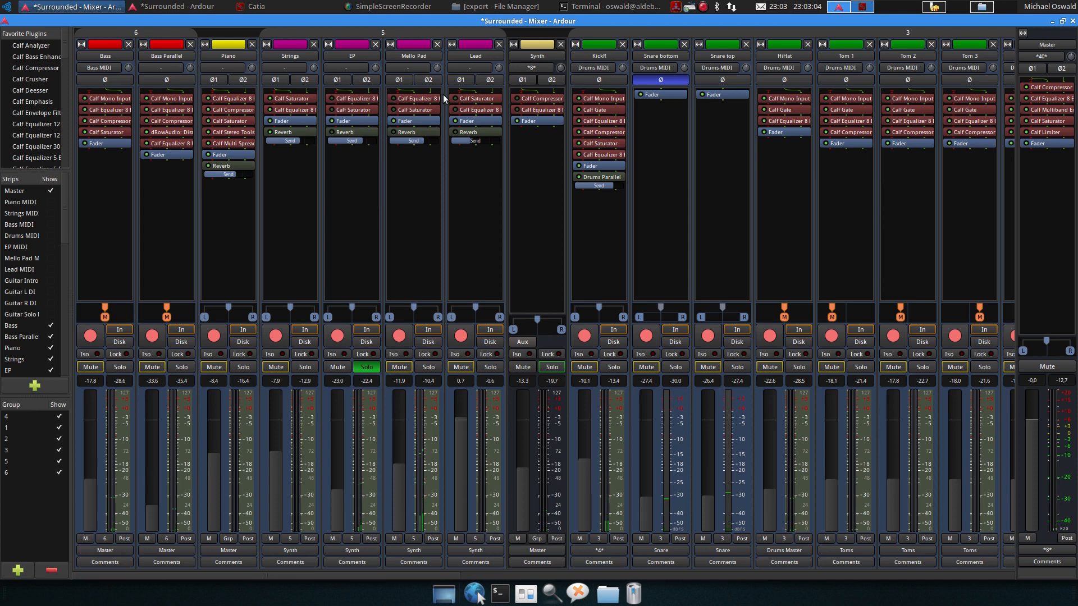
double_click(348, 99)
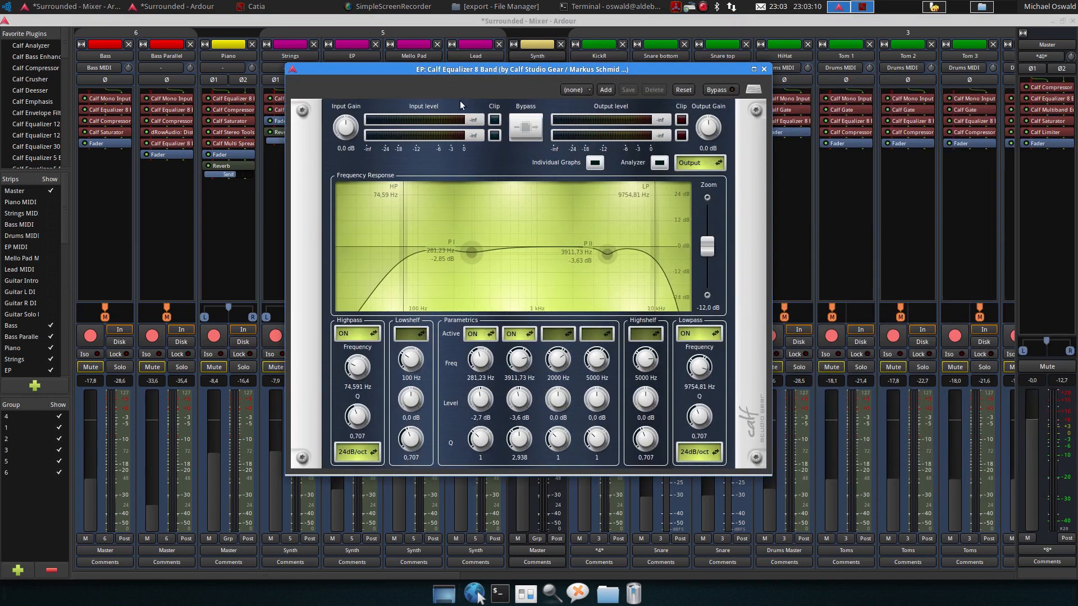
mouse_move(607, 254)
left_click(763, 69)
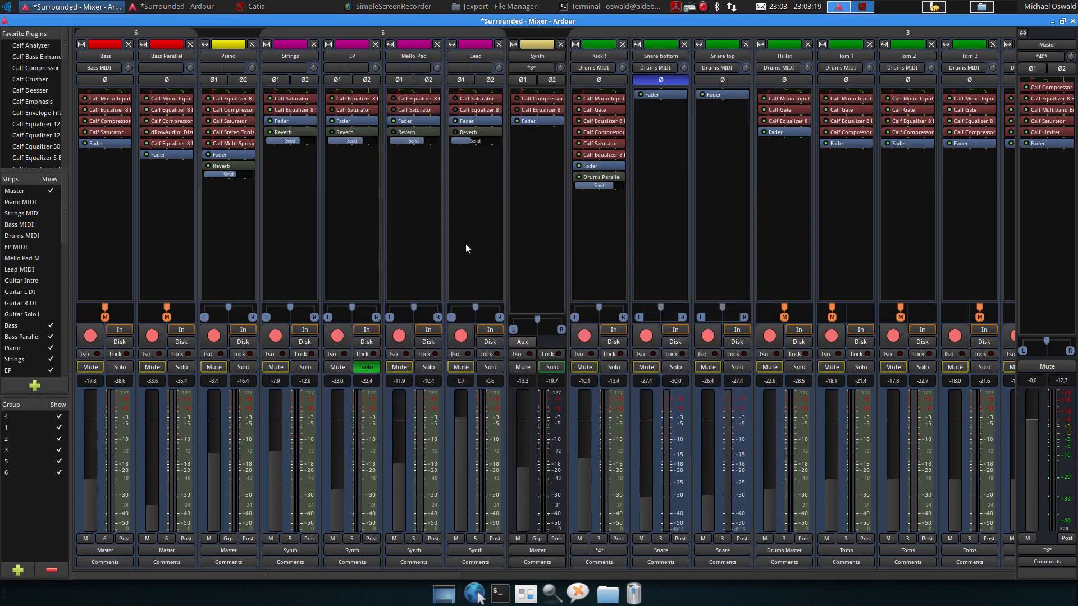
Open the EP track's Calf Saturator to inspect it, close it, and unsolo the EP track
double_click(349, 112)
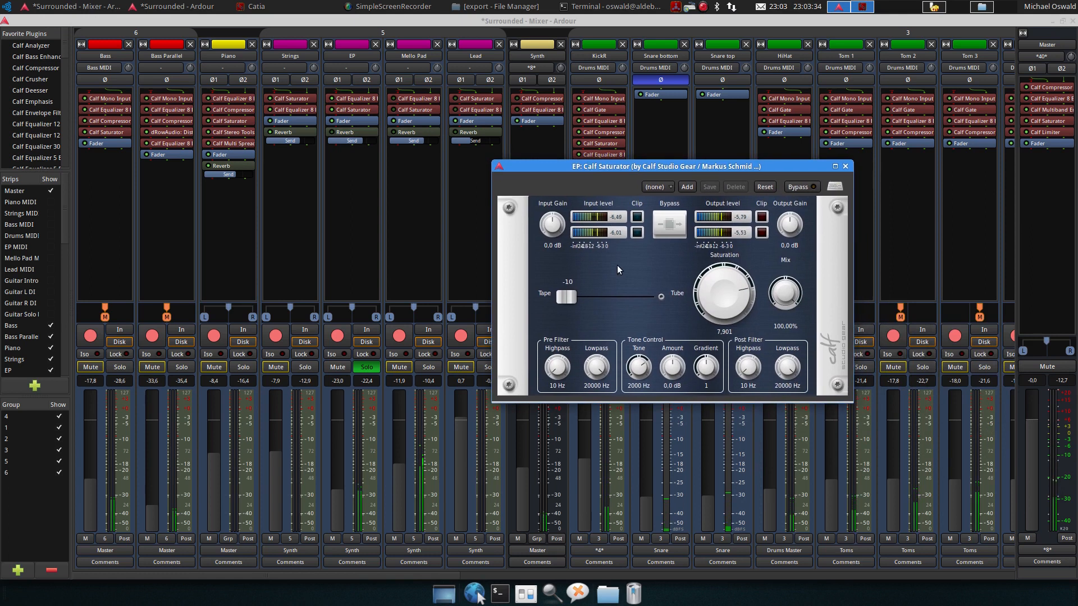
left_click(332, 133)
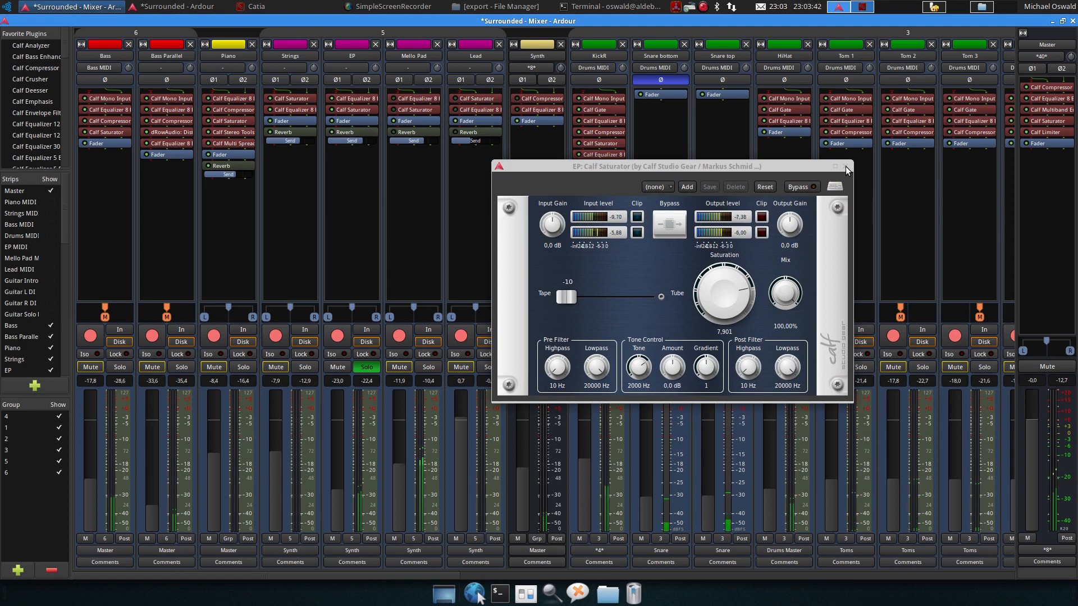
left_click(846, 167)
left_click(846, 168)
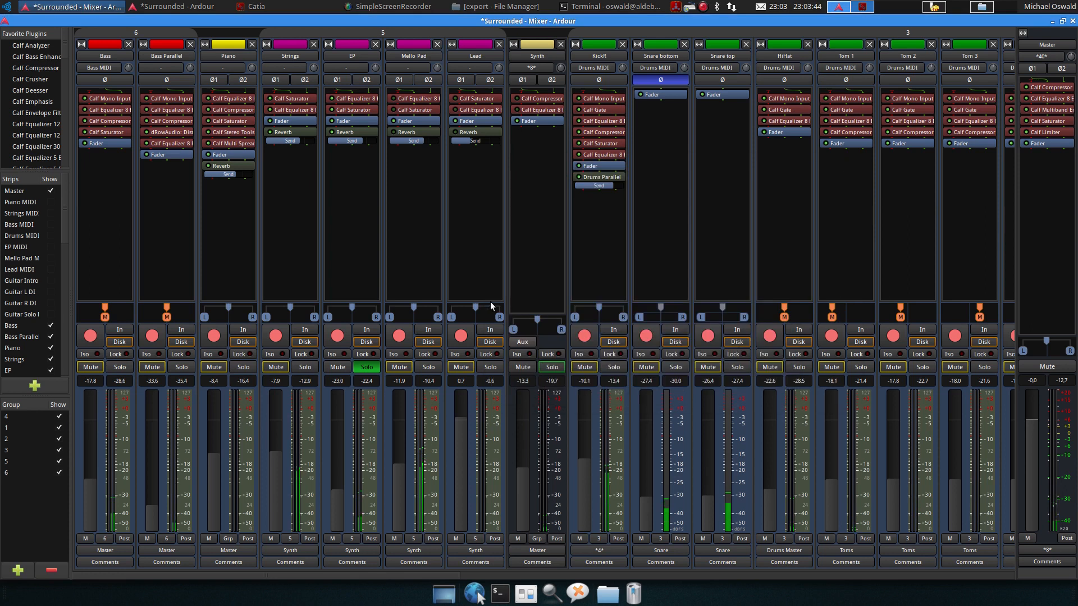
left_click(365, 367)
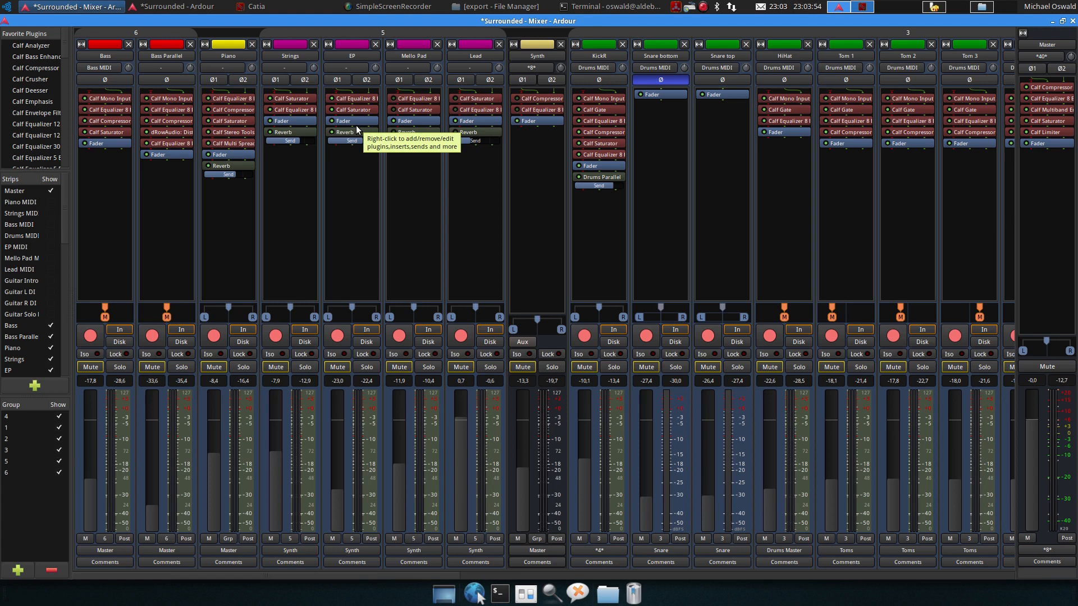
Place the playhead at bar 28 in the editor, then return to the mixer
mouse_move(346, 142)
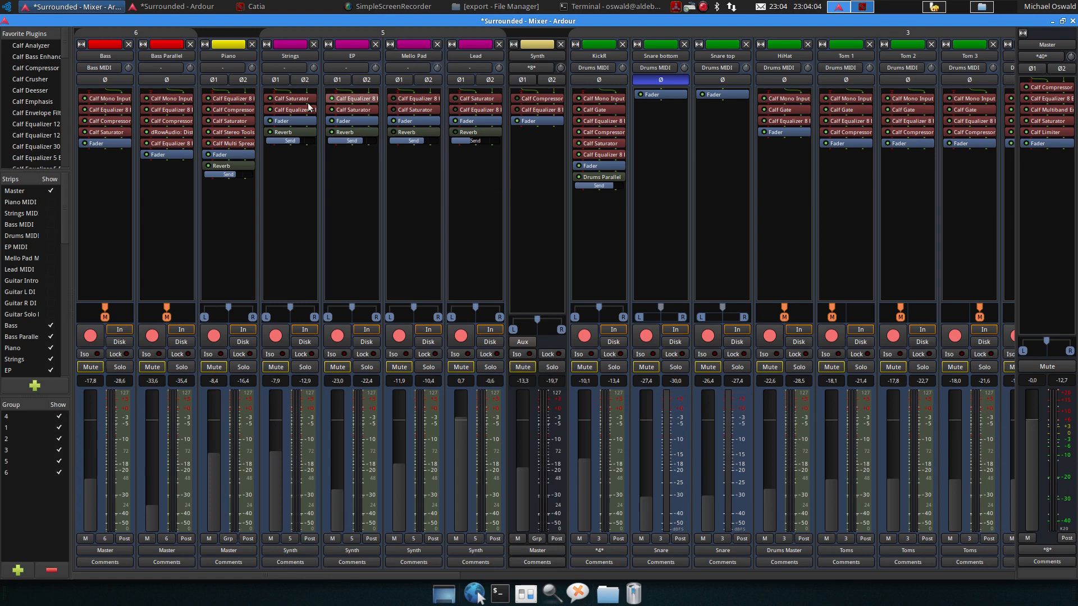
key("alt+e")
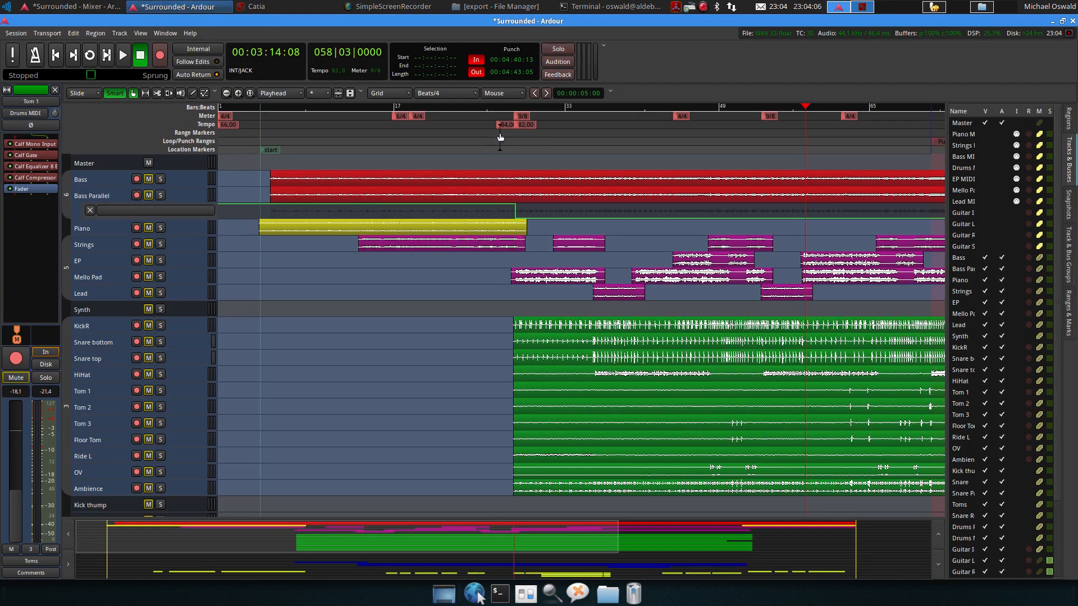
left_click(516, 106)
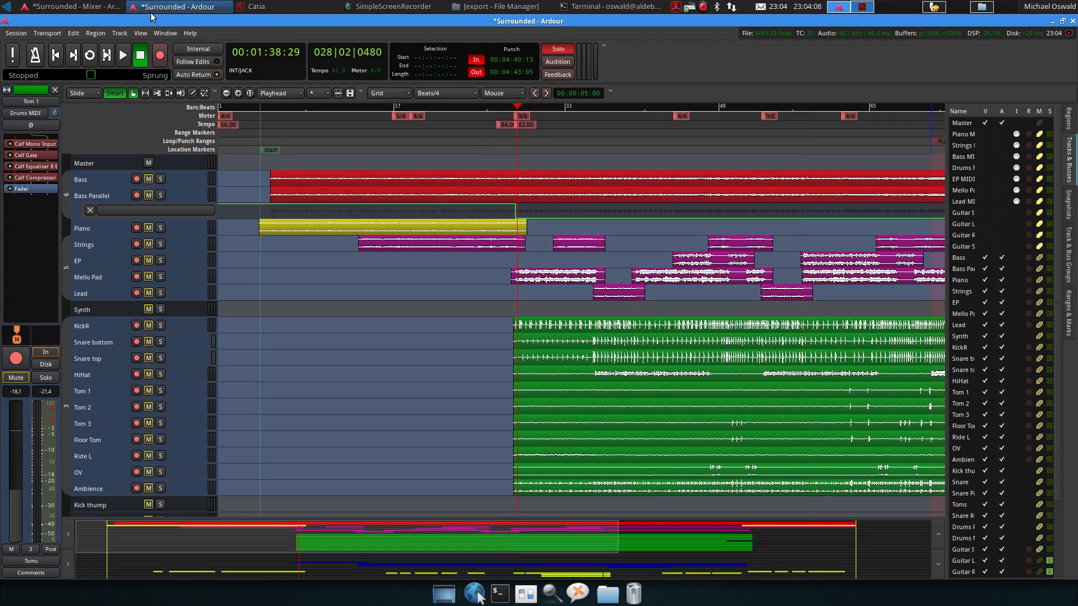
key("alt+m")
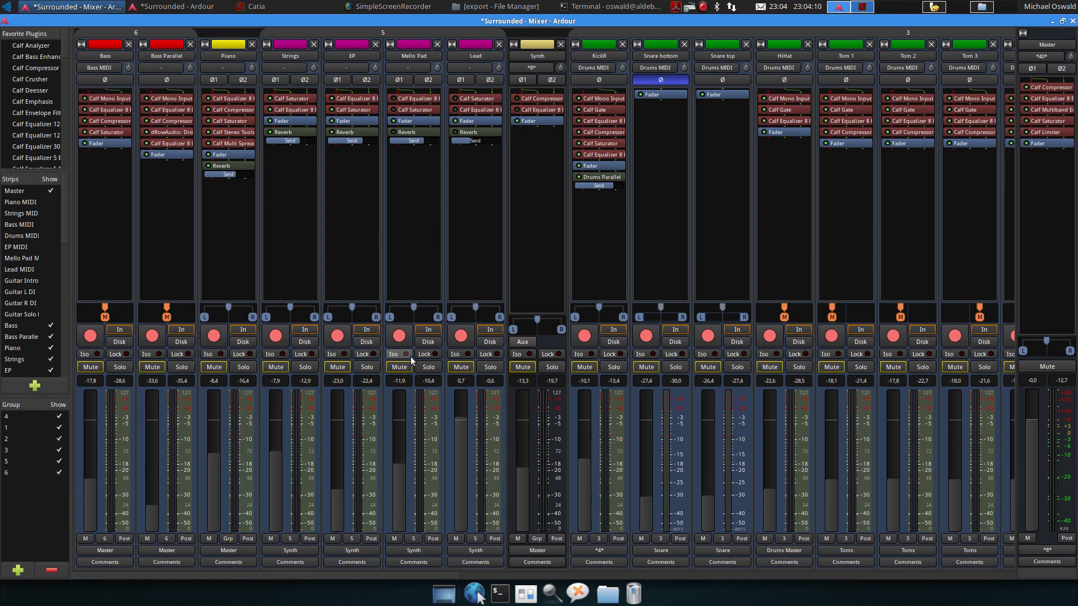
Solo the Mello Pad track, restart playback, and open its Calf Equalizer 8 Band to inspect the bands
left_click(427, 368)
key("space")
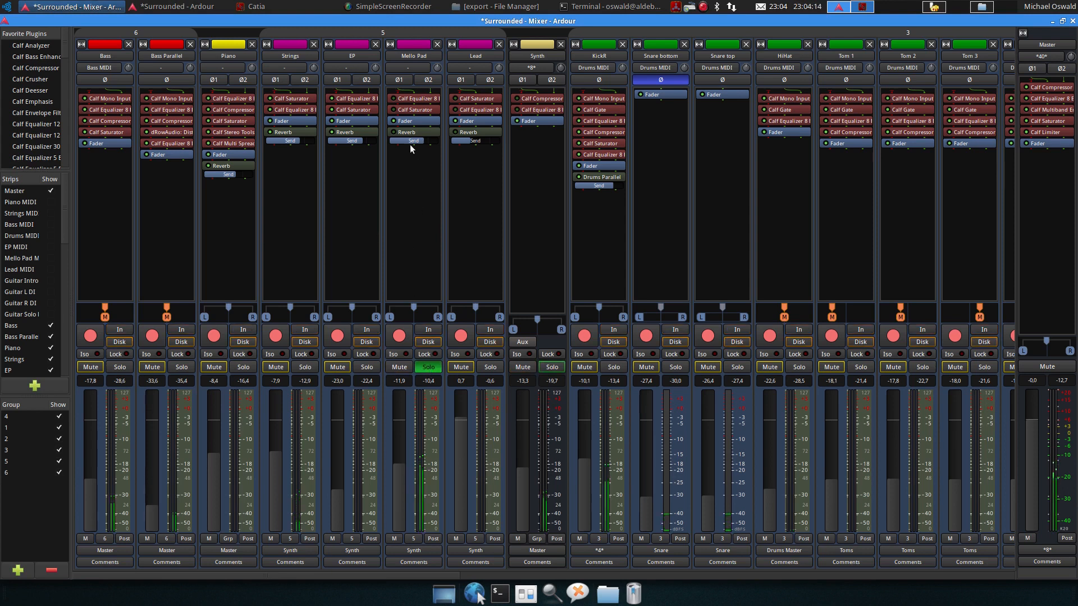
key("space")
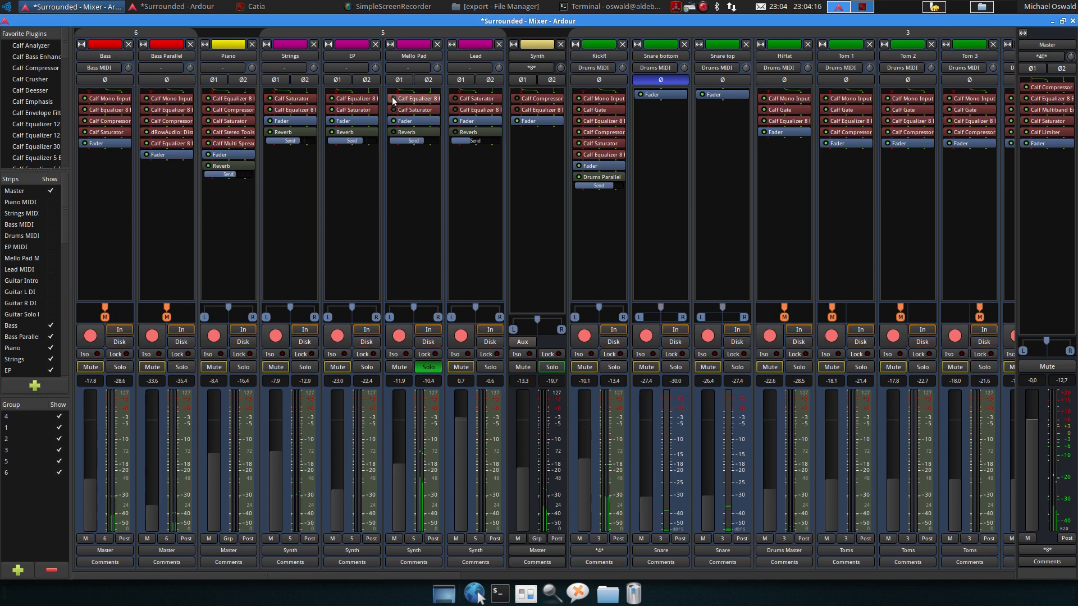
double_click(408, 97)
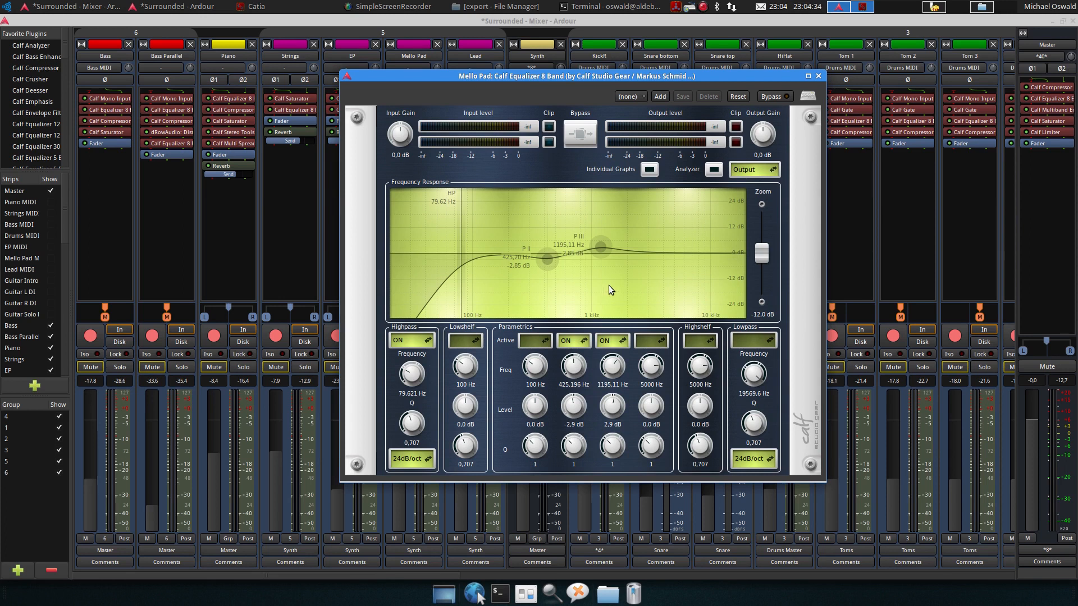
mouse_move(547, 260)
mouse_move(600, 249)
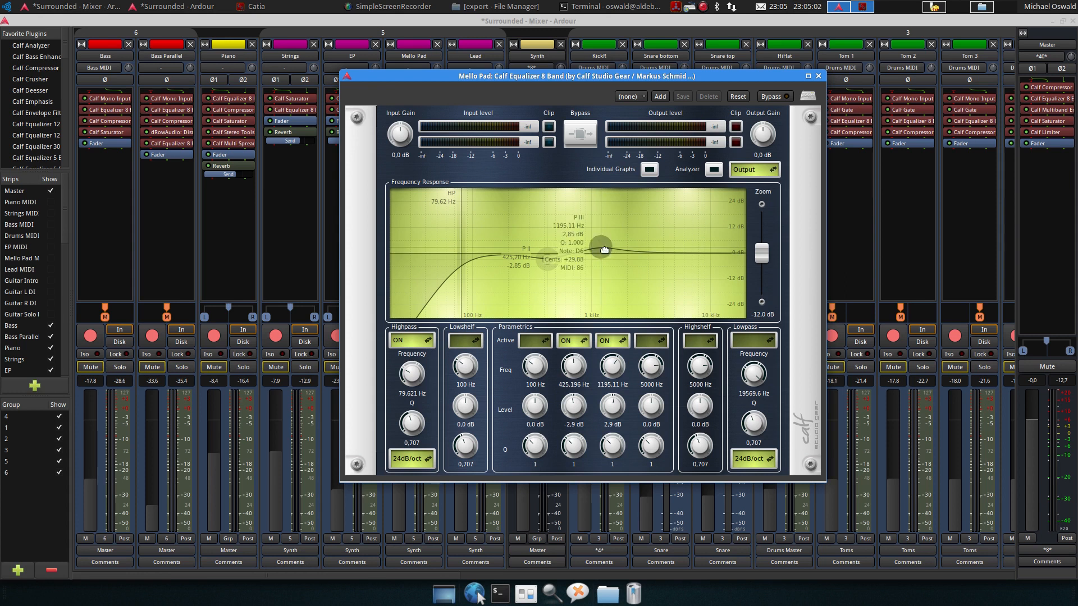
Close the Mello Pad equalizer window and review the Mello Pad Calf Saturator settings during playback, then close it
left_click(818, 76)
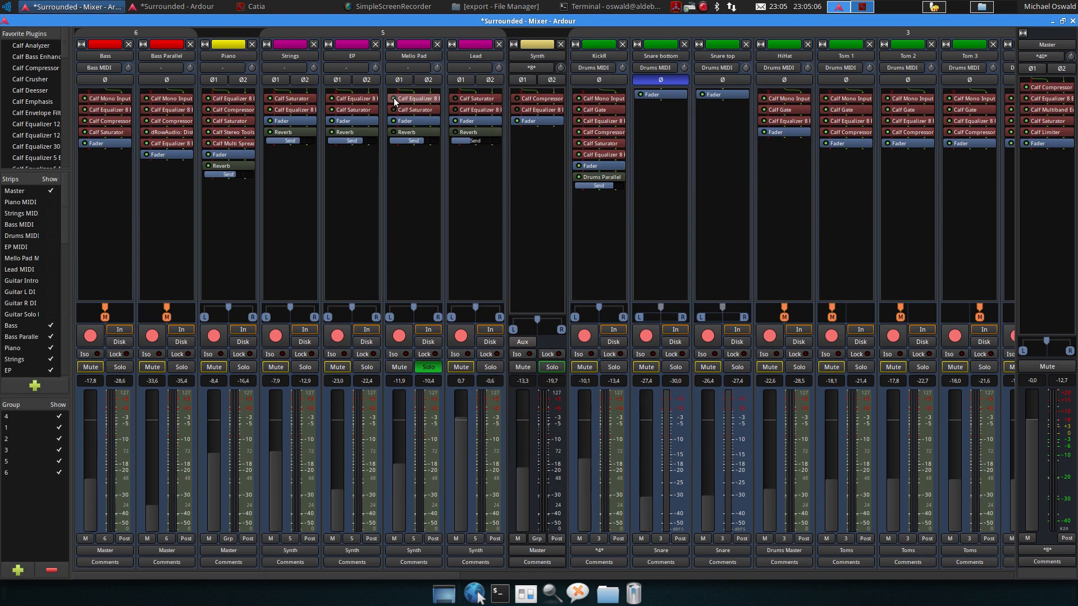
key("space")
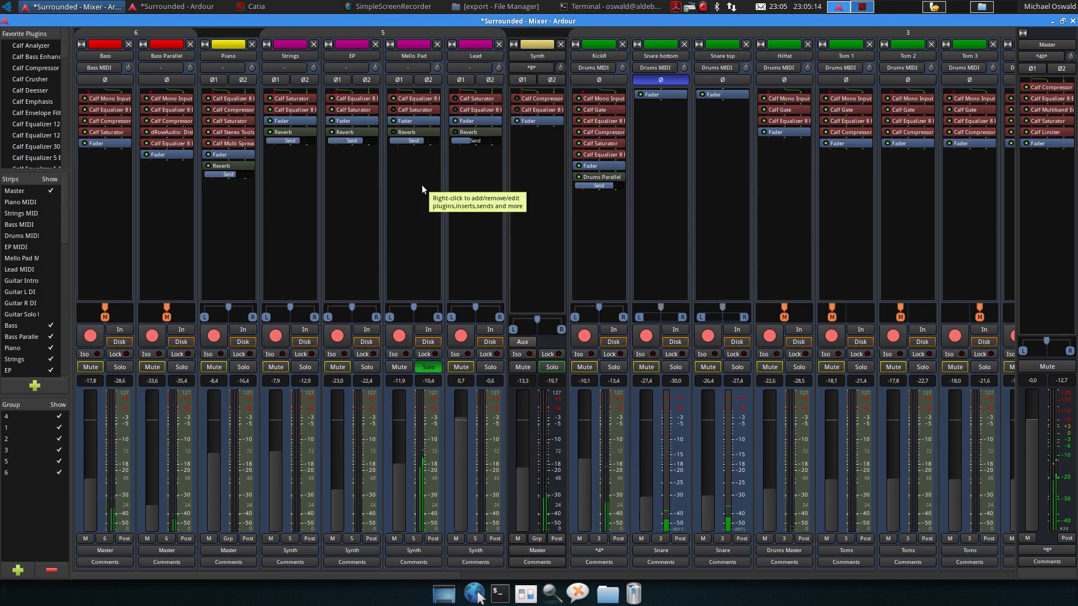
left_click(393, 110)
double_click(419, 111)
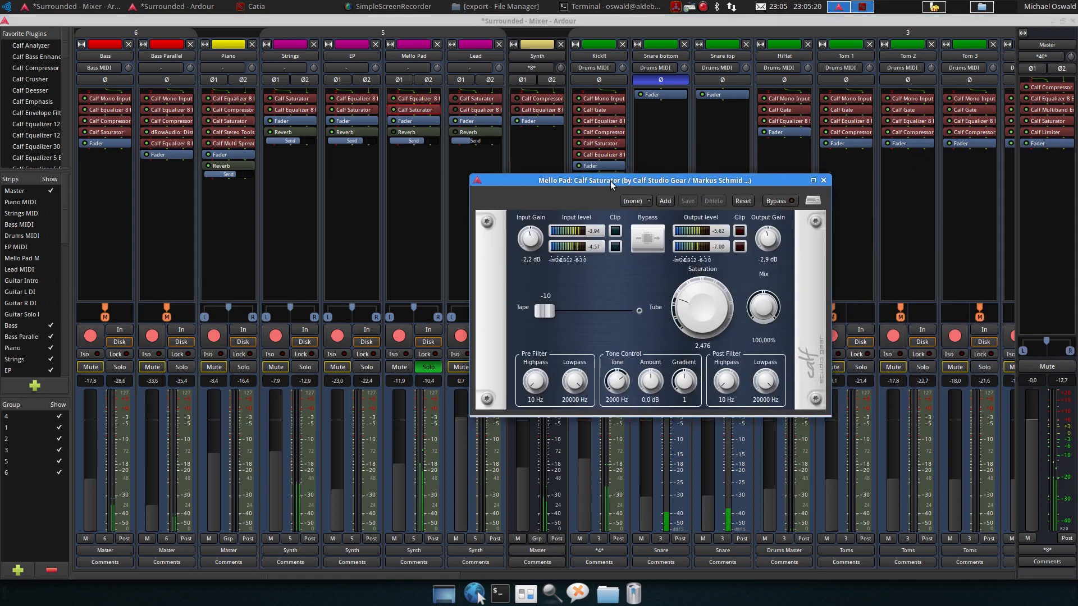
left_click(392, 130)
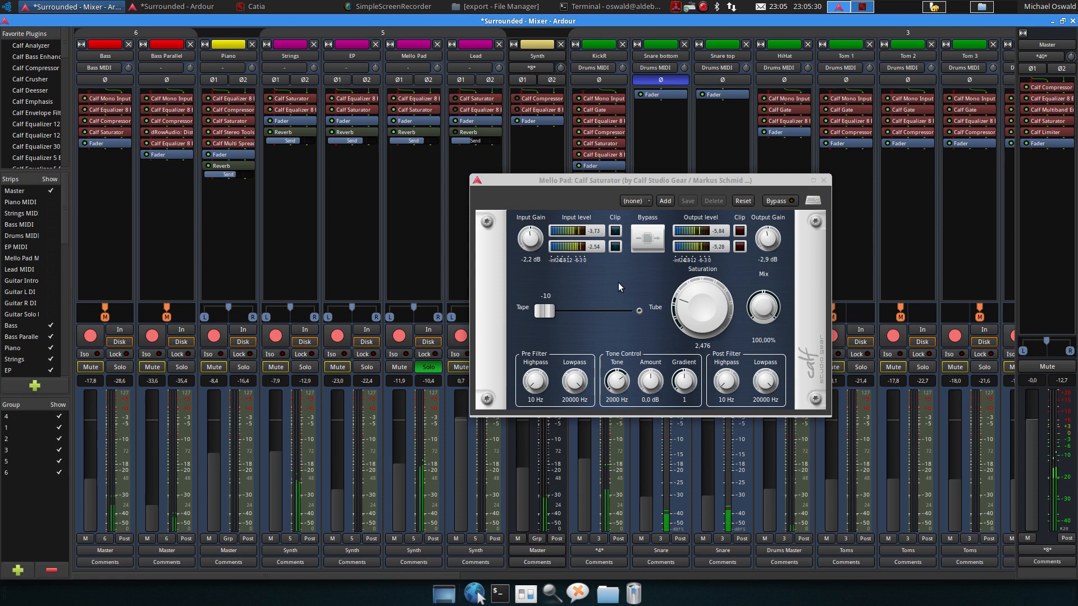
left_click(824, 182)
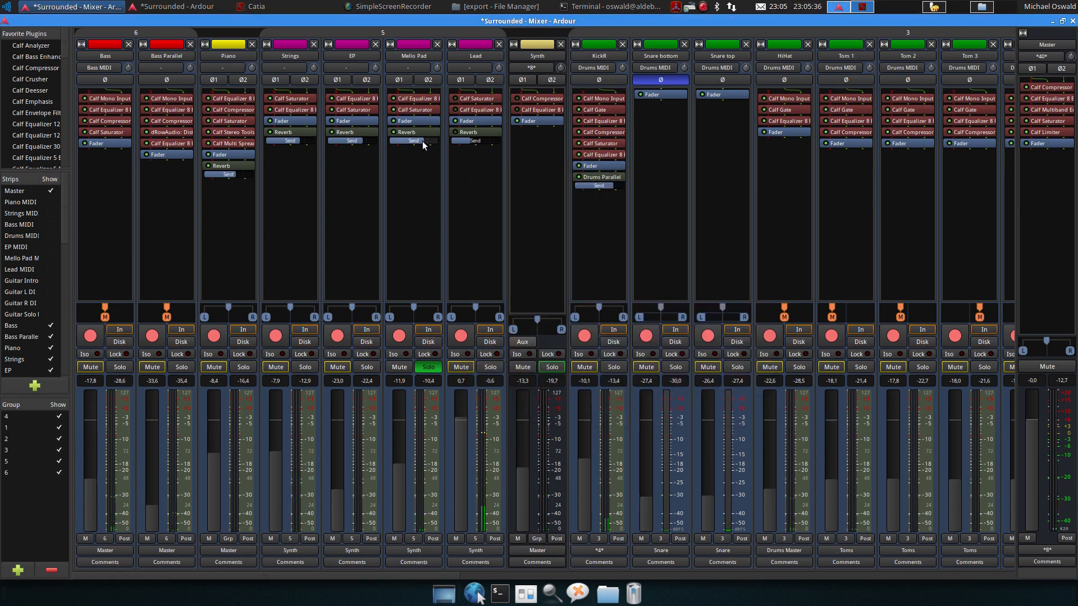
Switch to the editor, set a loop range around the Lead region and start loop playback
mouse_move(422, 141)
left_click(155, 6)
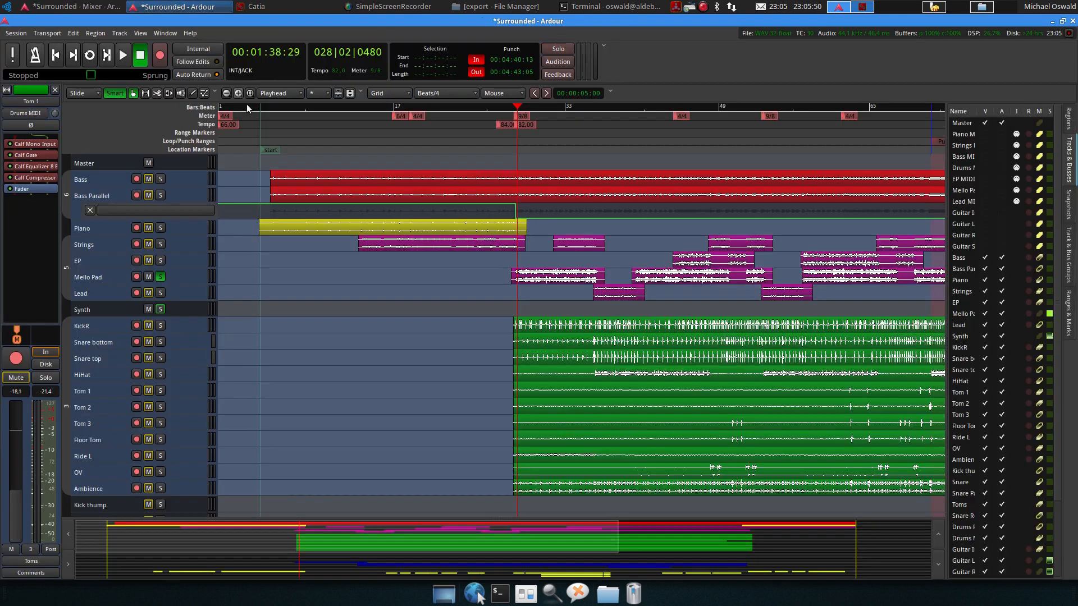
left_click(587, 106)
left_click(615, 294)
key("bracketright")
key("l")
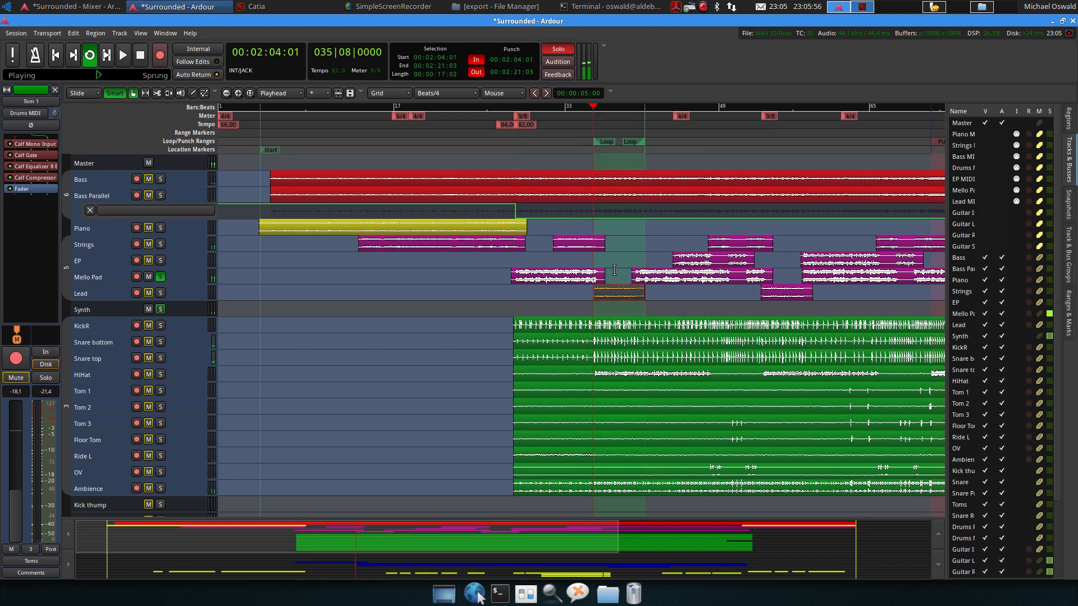
Return to the mixer, unsolo Mello Pad and solo the Lead track, then toggle playback
left_click(106, 7)
left_click(428, 367)
left_click(489, 367)
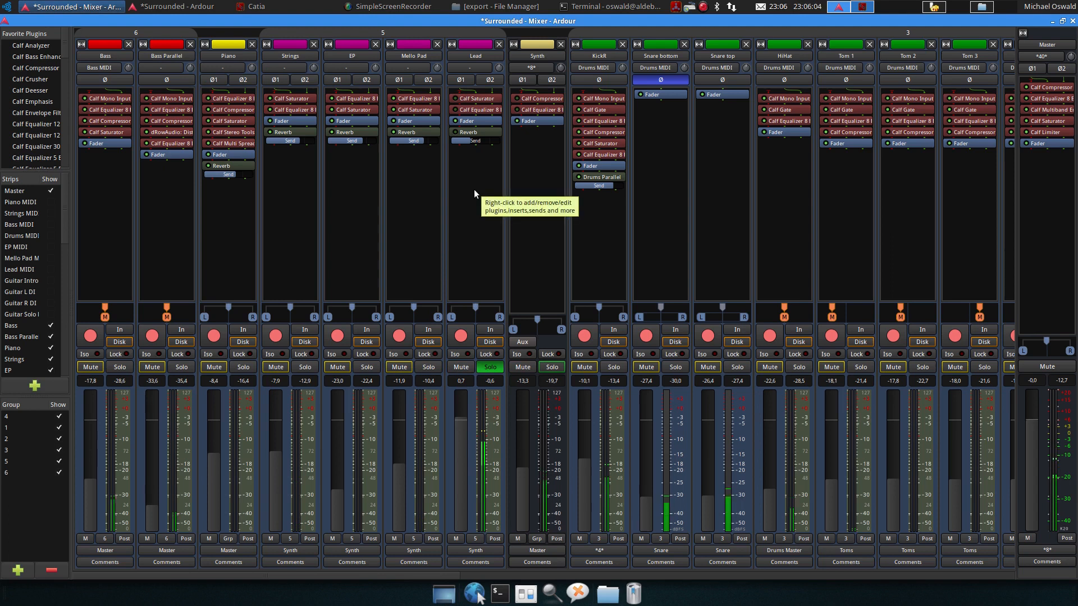
key("space")
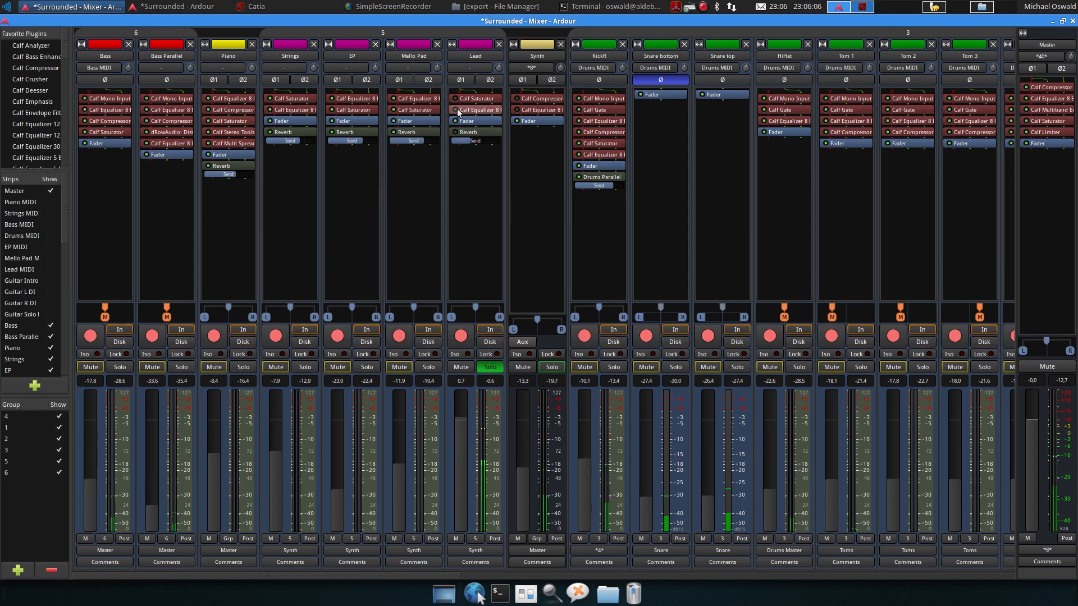
Review the Lead track's Calf Saturator and Calf Equalizer 8 Band windows while playing, then close them
double_click(466, 97)
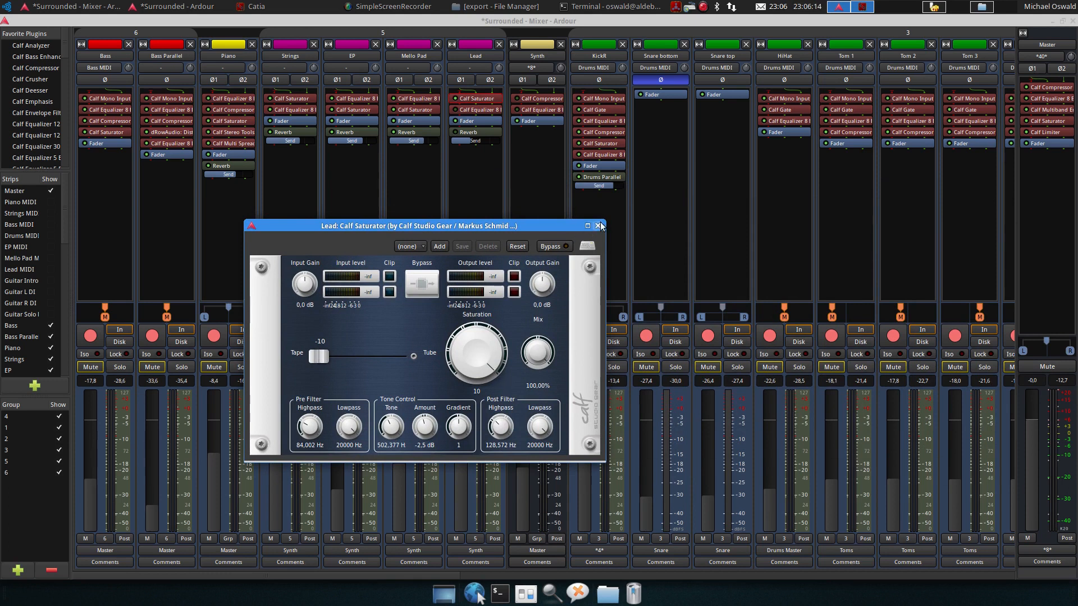
key("space")
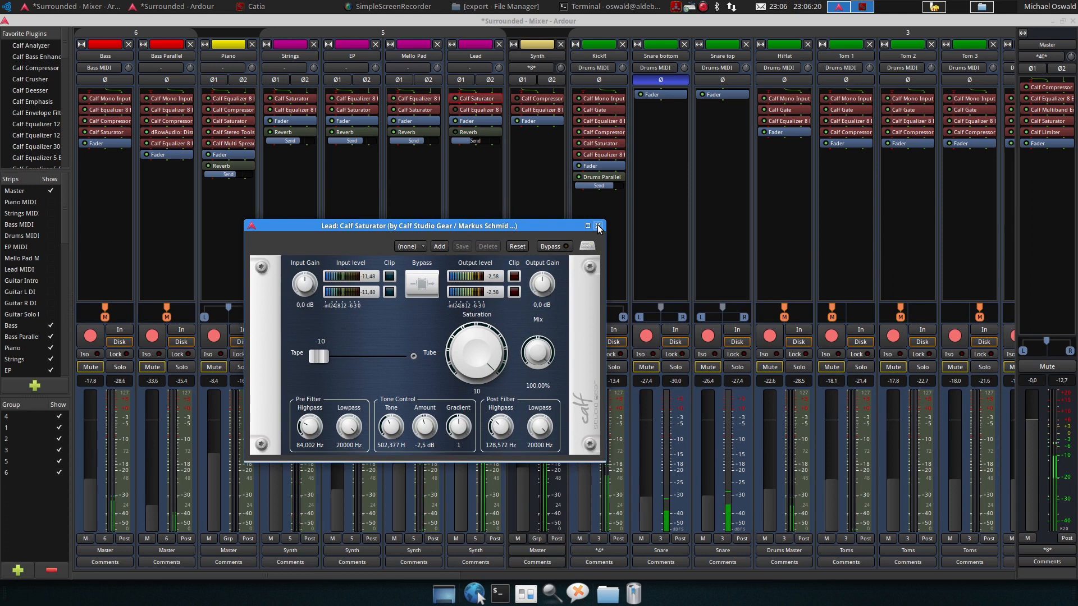
left_click(598, 226)
key("space")
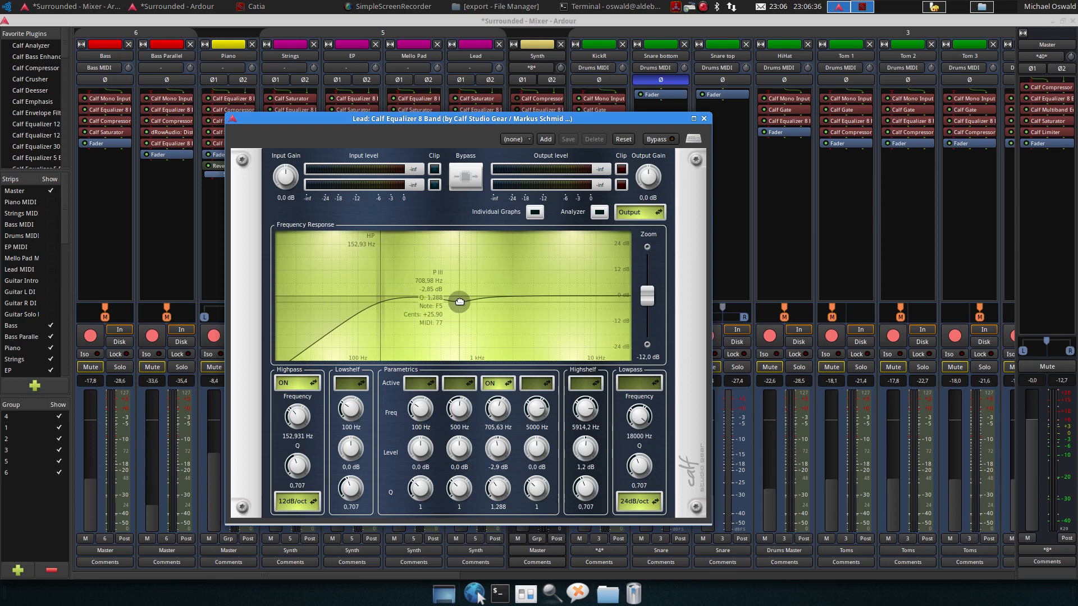
left_click(704, 119)
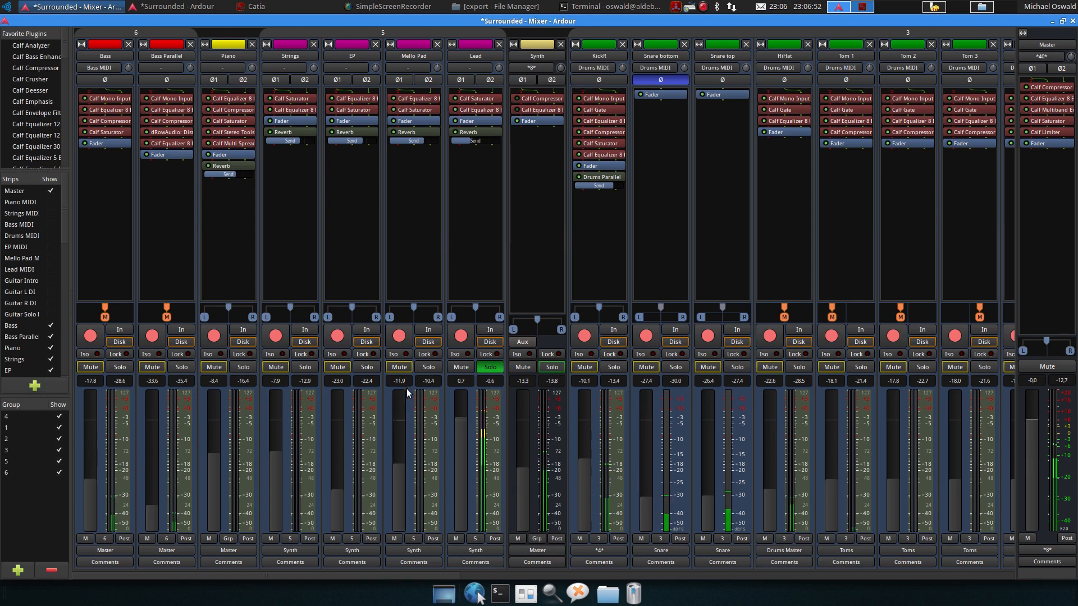
Solo Mello Pad, EP and Strings alongside Lead and toggle playback
left_click(428, 367)
left_click(367, 367)
left_click(299, 371)
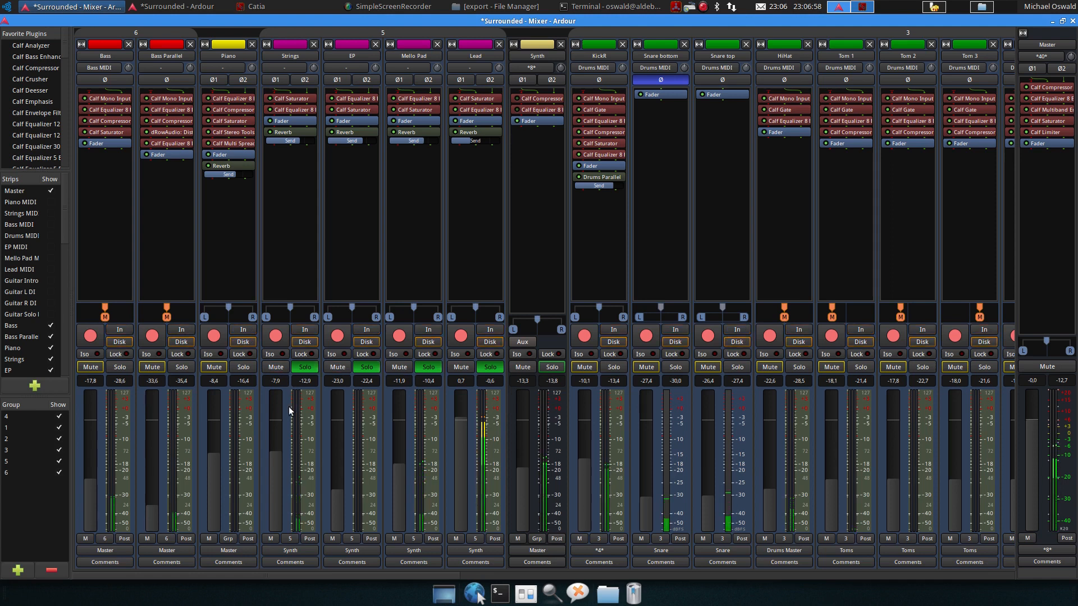
key("space")
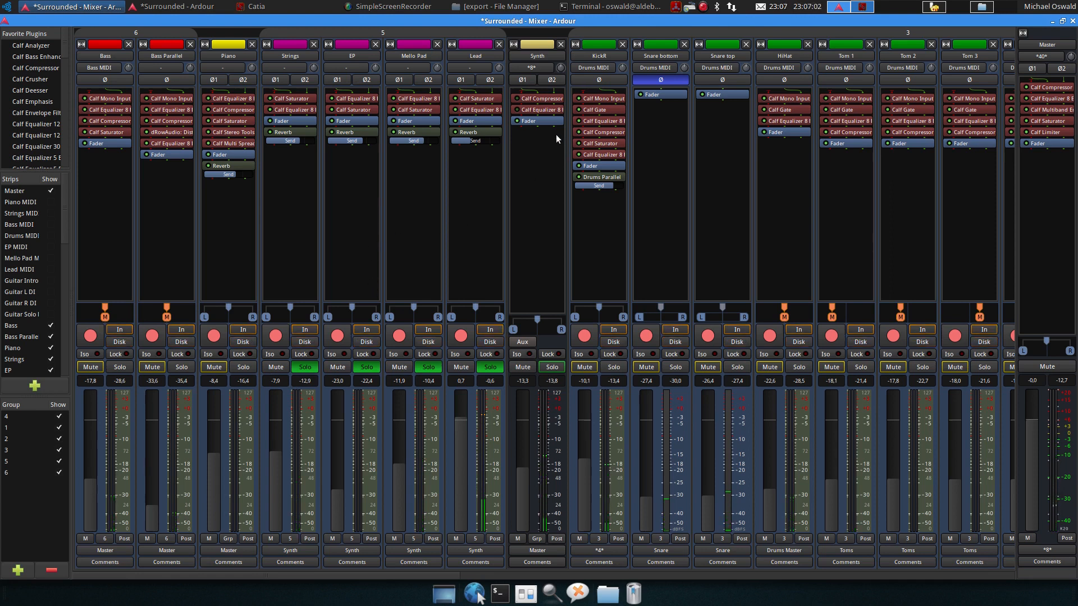
Solo the Synth track and inspect its Calf Compressor window during playback
left_click_drag(495, 385, 537, 433)
double_click(528, 100)
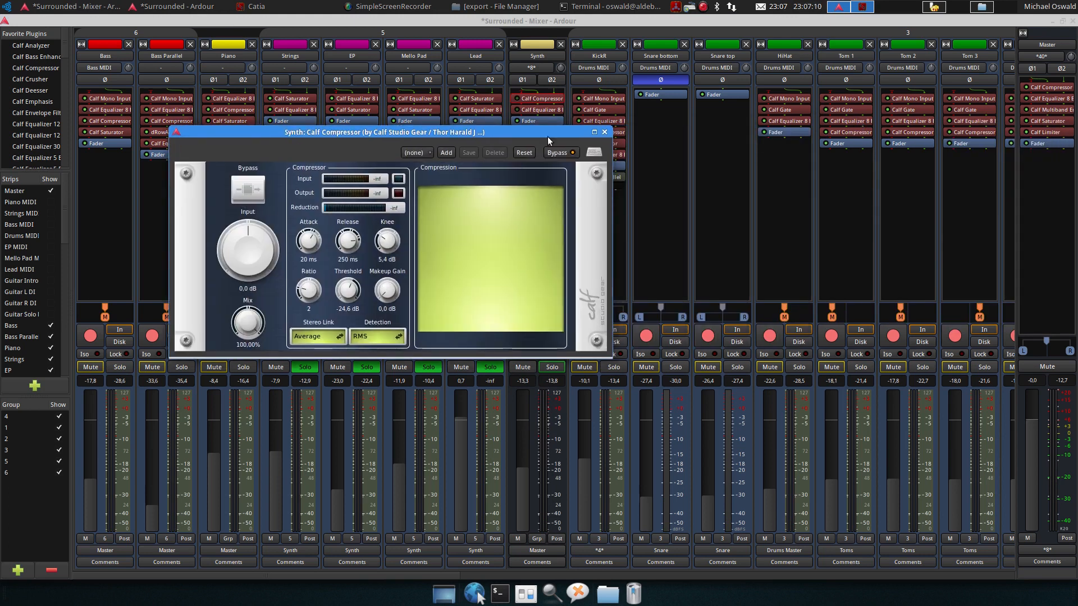
left_click(604, 132)
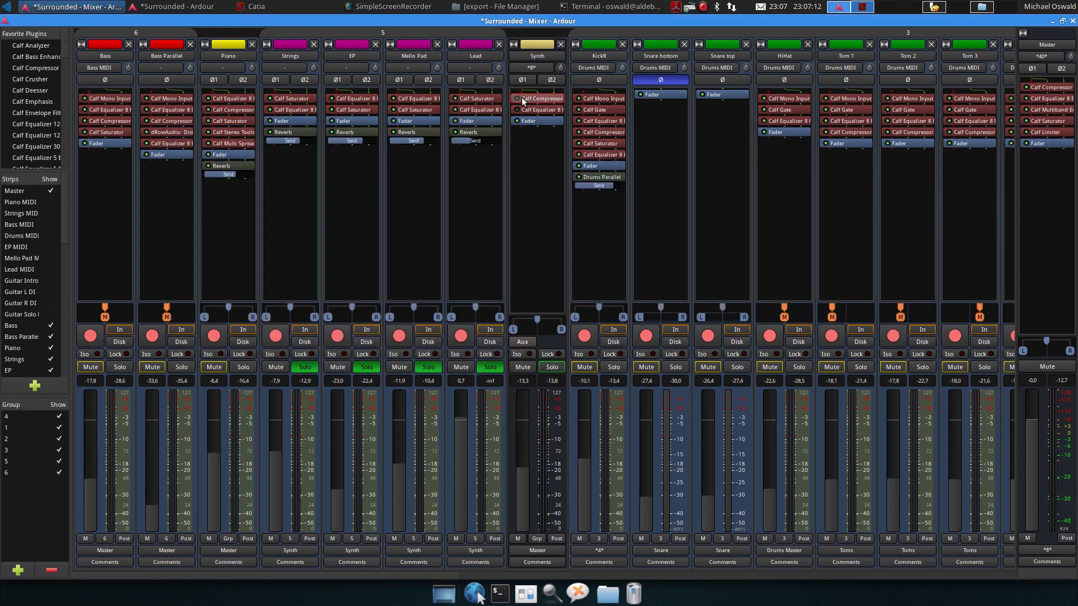
double_click(528, 98)
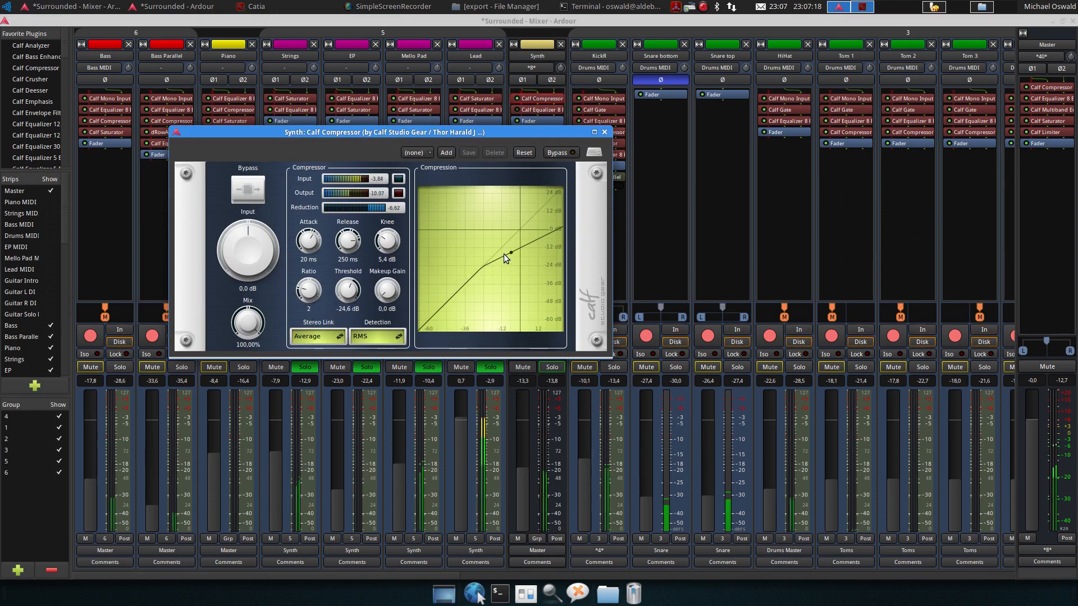
left_click(604, 132)
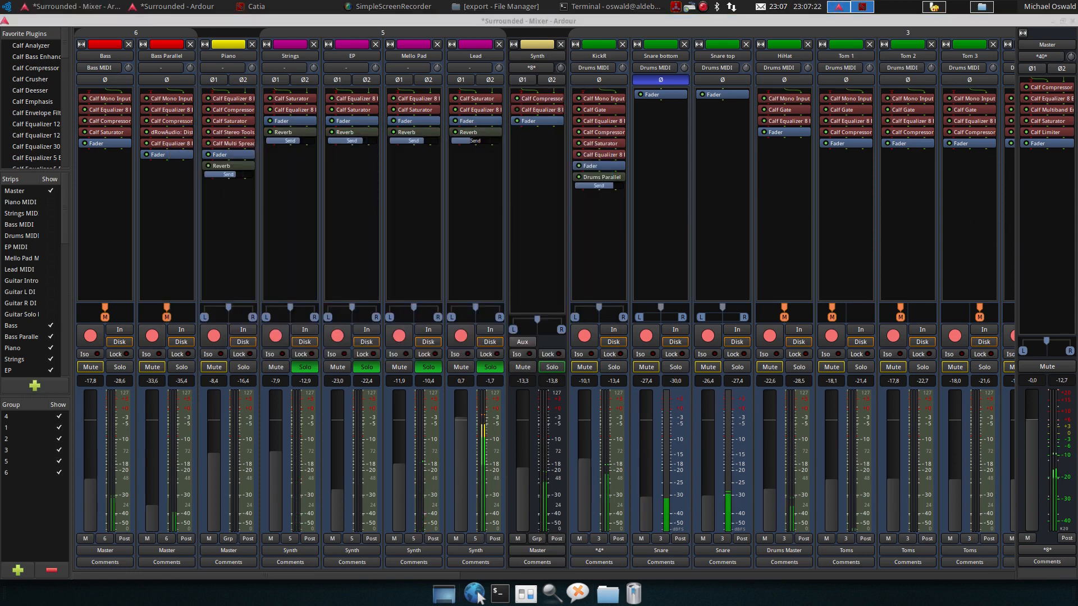
Inspect the Synth track's Calf Equalizer 8 Band window during playback, then close it
double_click(538, 109)
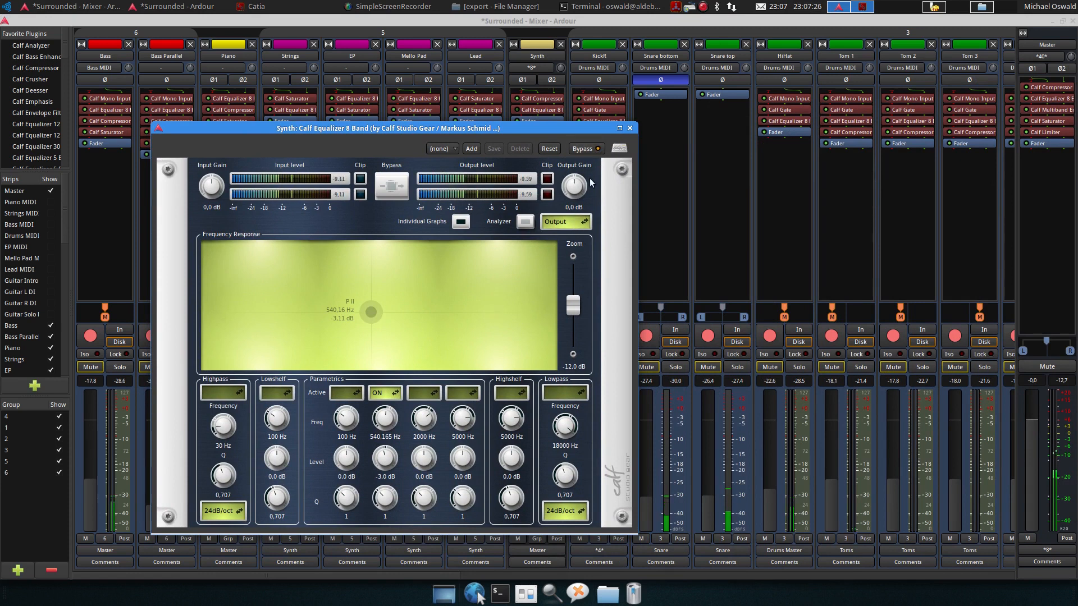
left_click(630, 129)
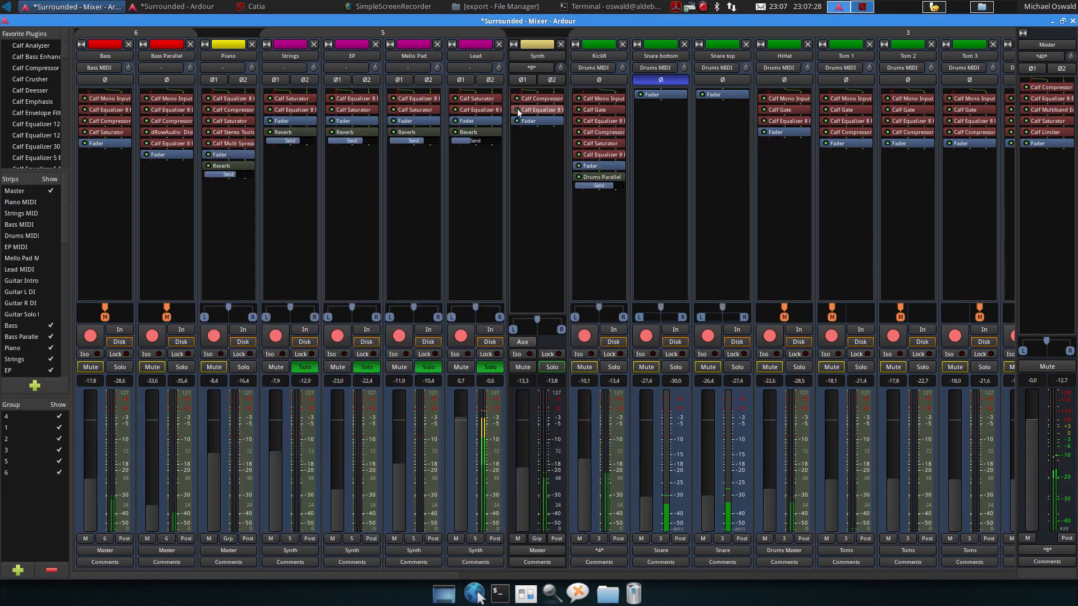
double_click(524, 109)
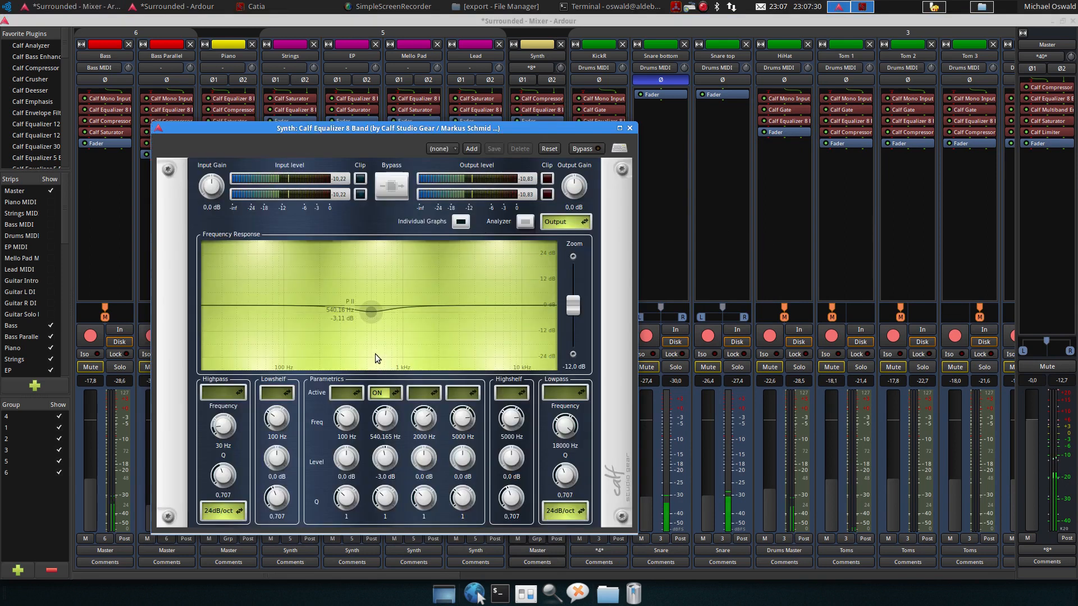
key("space")
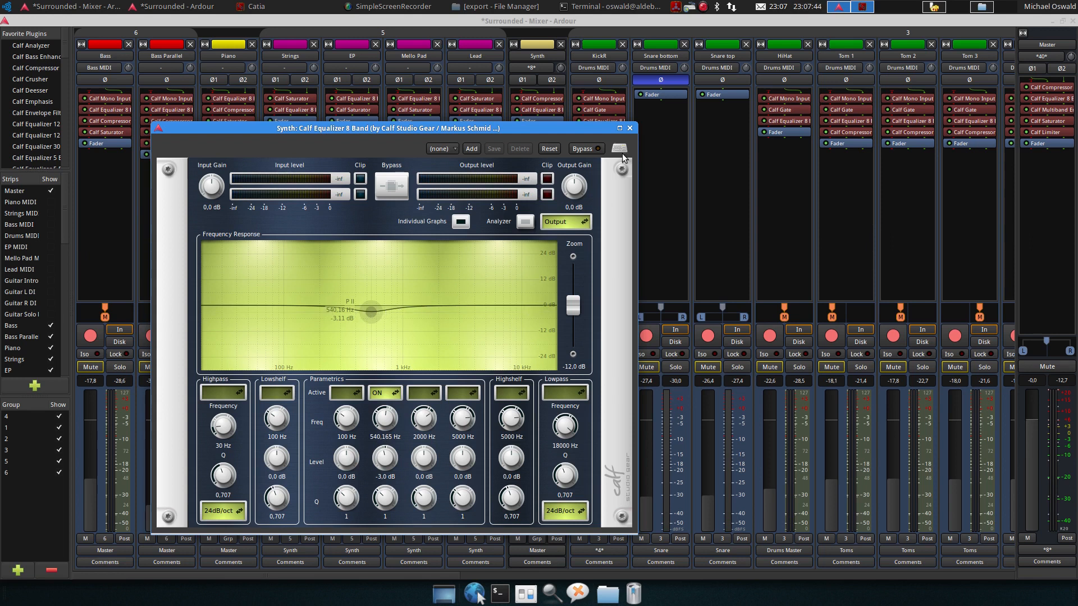
left_click(629, 129)
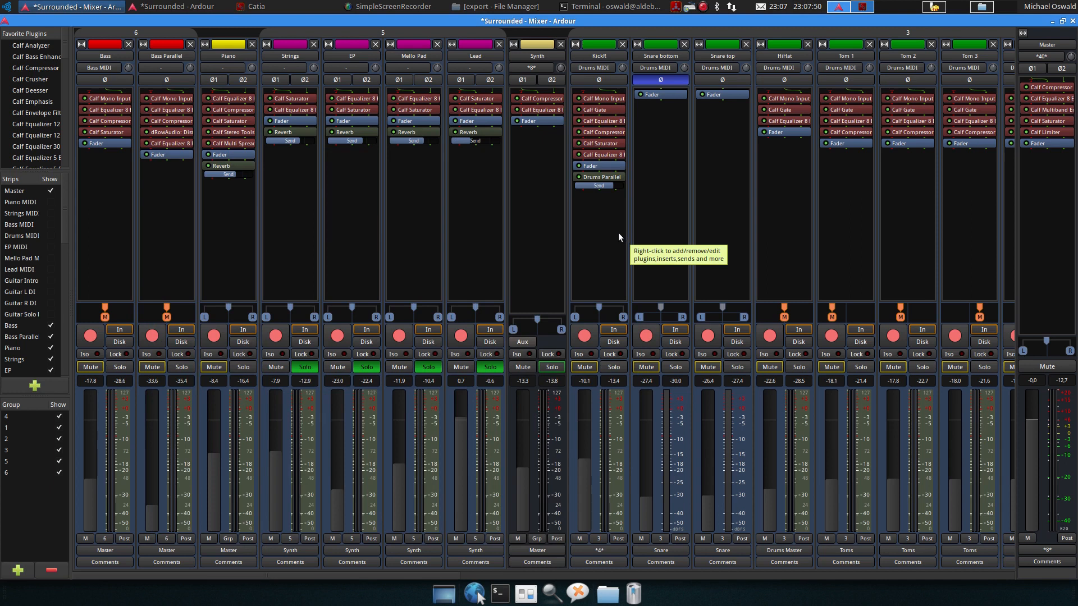
Clear the solos on the Lead, Mello Pad, EP and Strings tracks
left_click(486, 368)
left_click(428, 367)
left_click(366, 367)
left_click(306, 368)
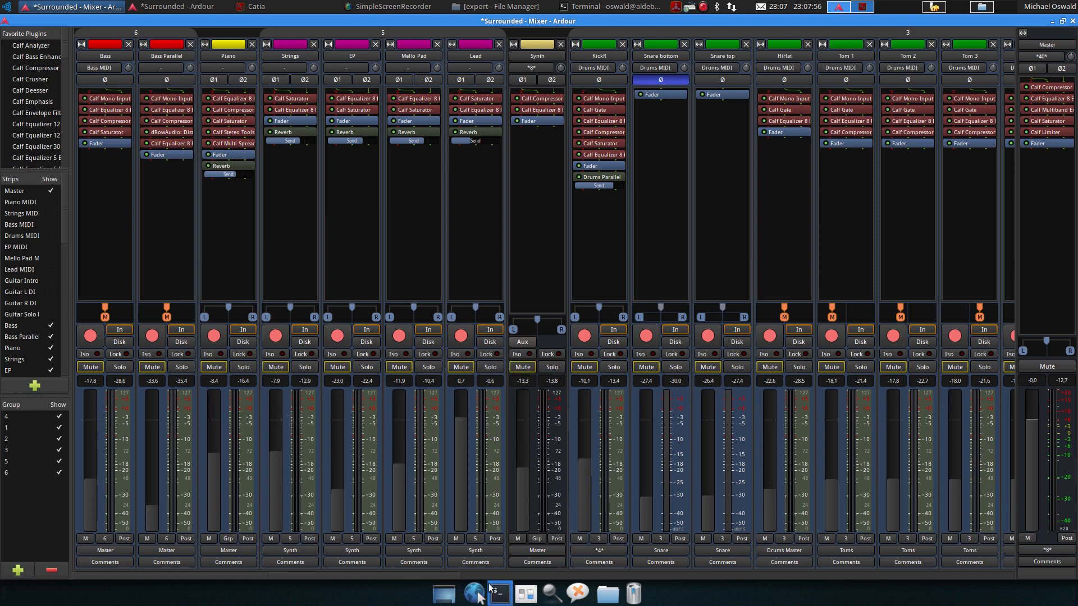
Mute the Vocals bus and remove the solo from the Reverb bus, toggling playback
left_click_drag(438, 575, 996, 576)
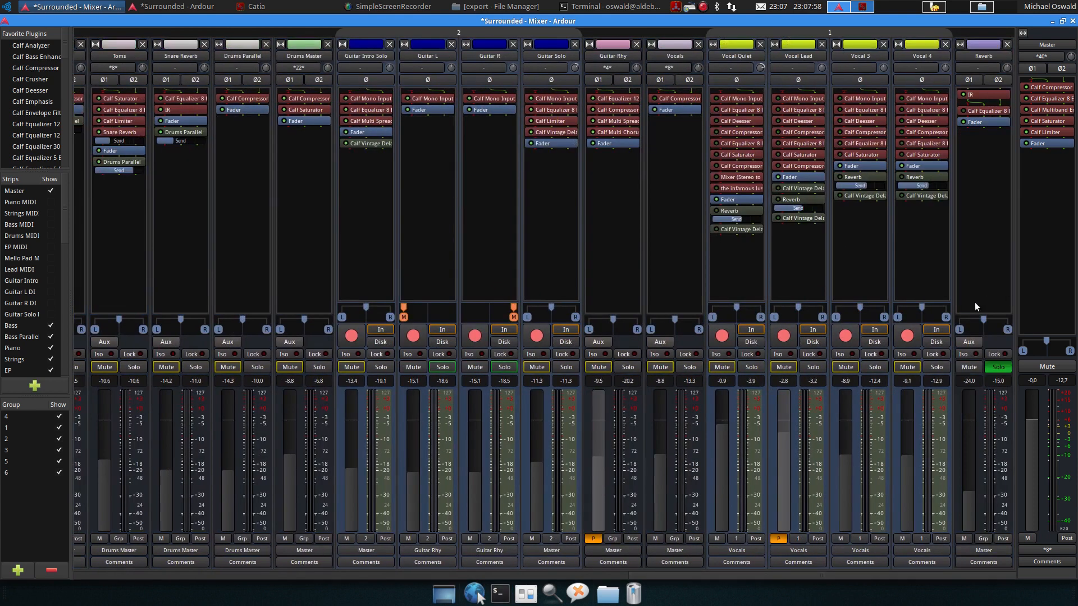
left_click(661, 367)
key("space")
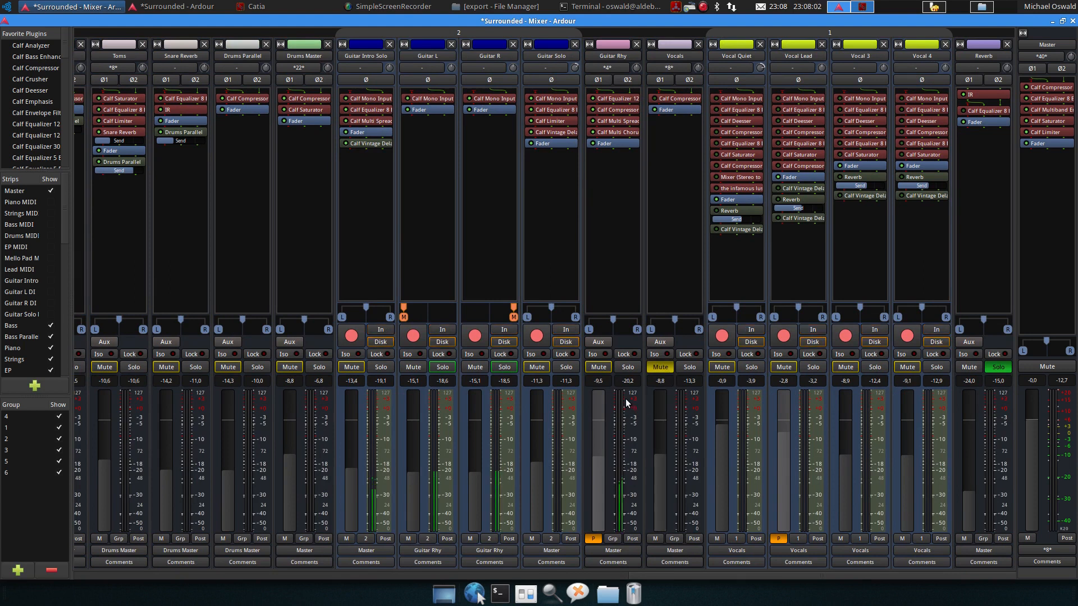
left_click(1000, 367)
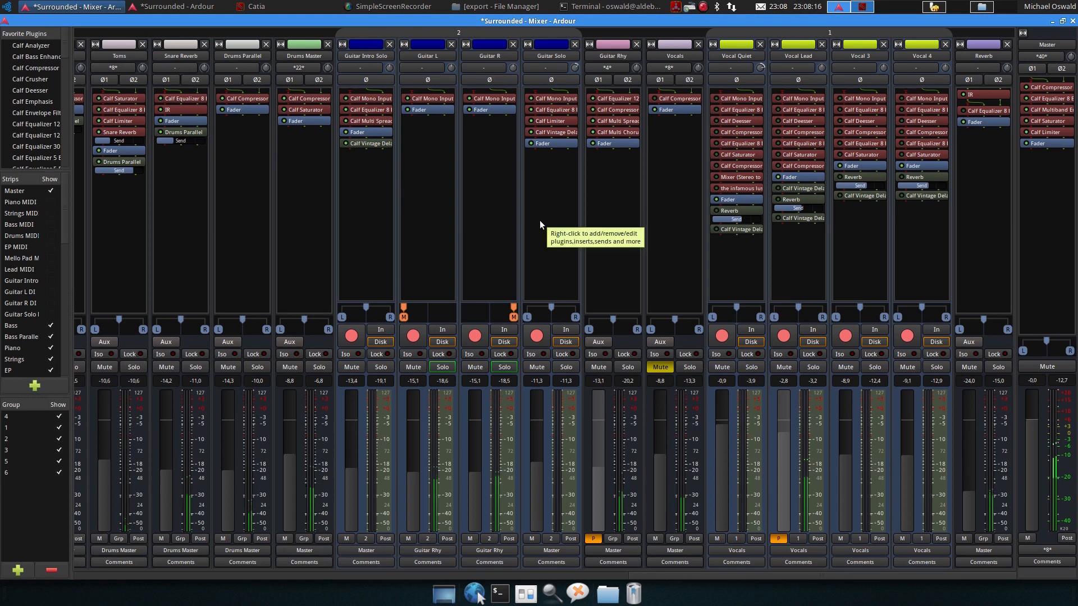
key("space")
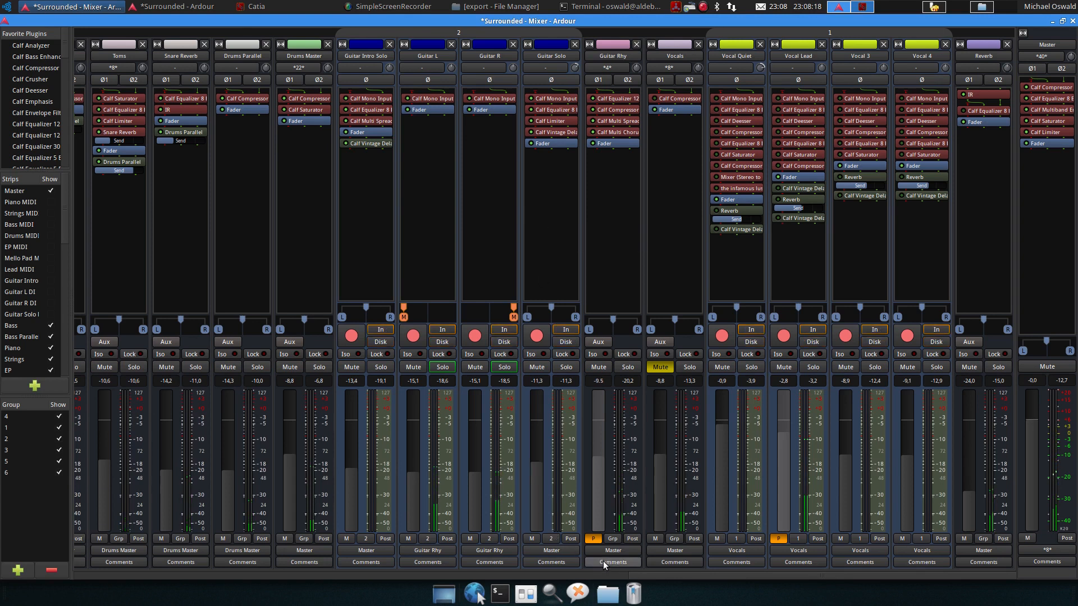
Switch to the editor, move the playhead to around bar 26 and start playback
scroll(646, 574, "left", 1)
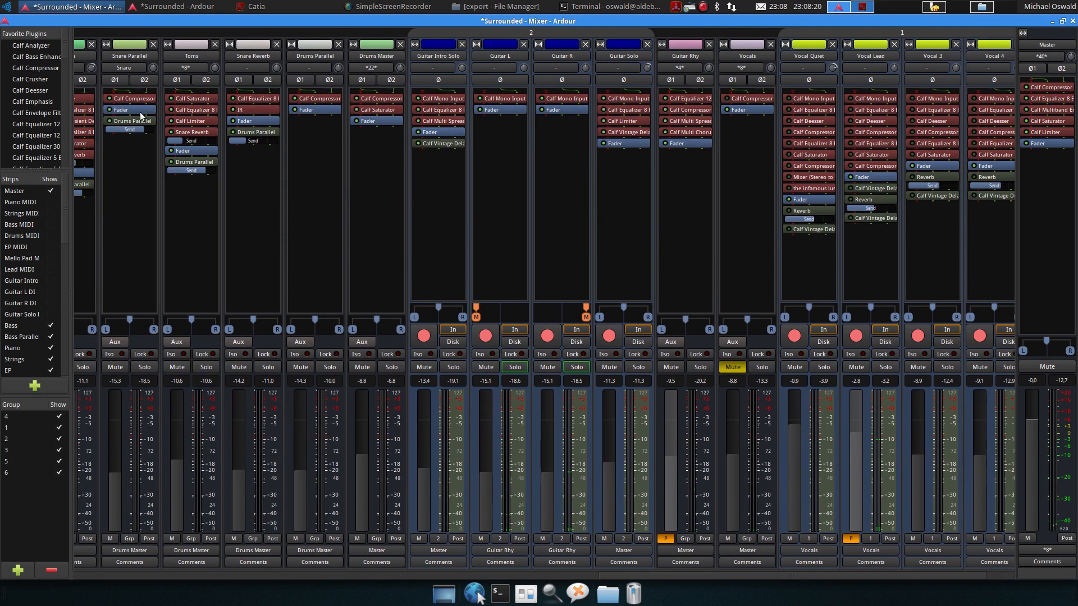
left_click(156, 7)
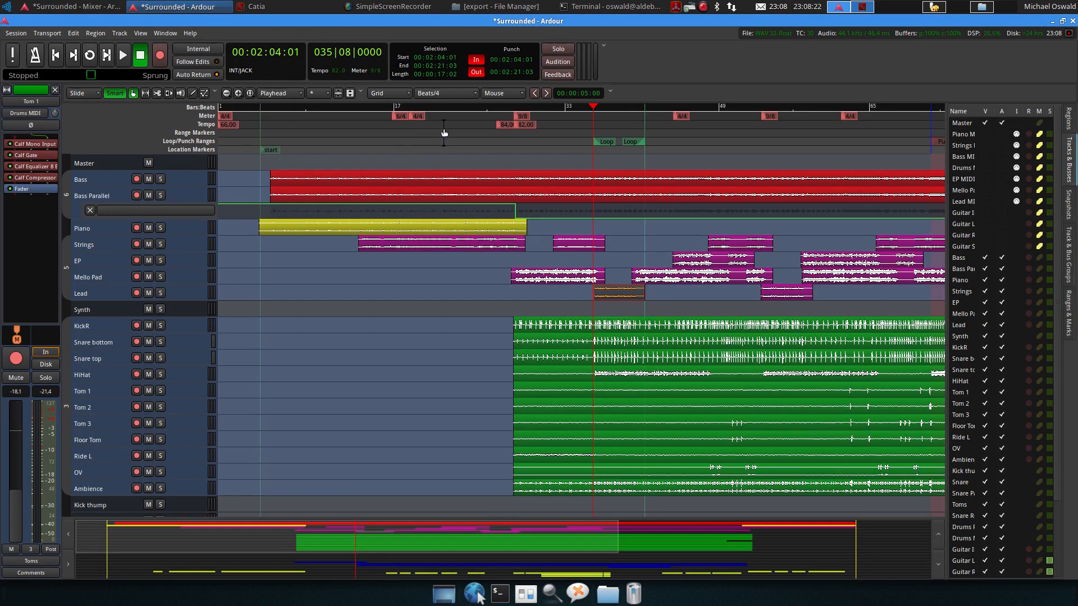
left_click(488, 106)
key("space")
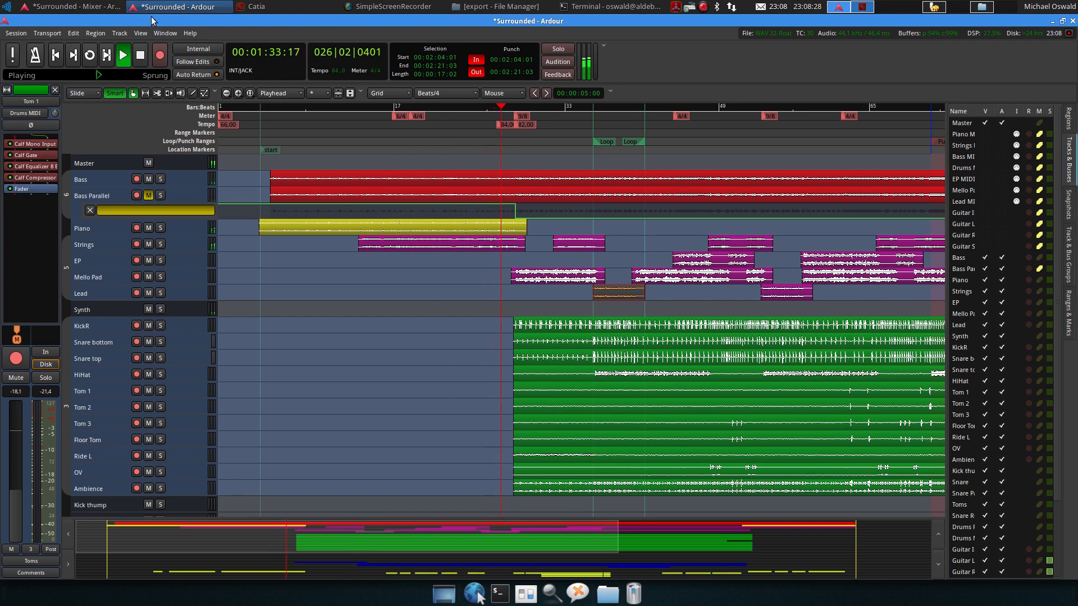
left_click(103, 6)
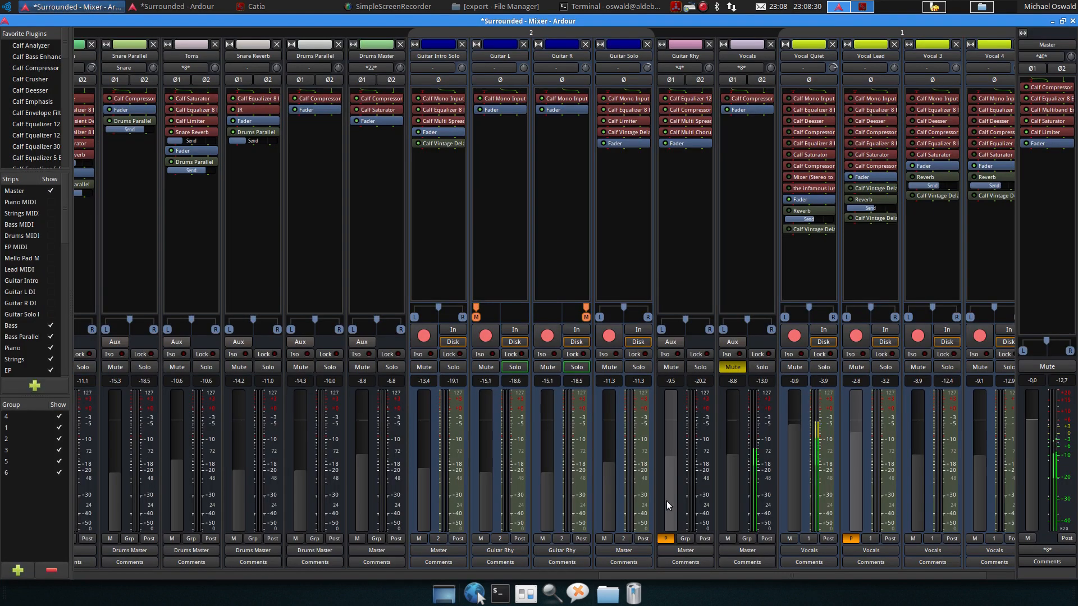
left_click_drag(748, 572, 699, 564)
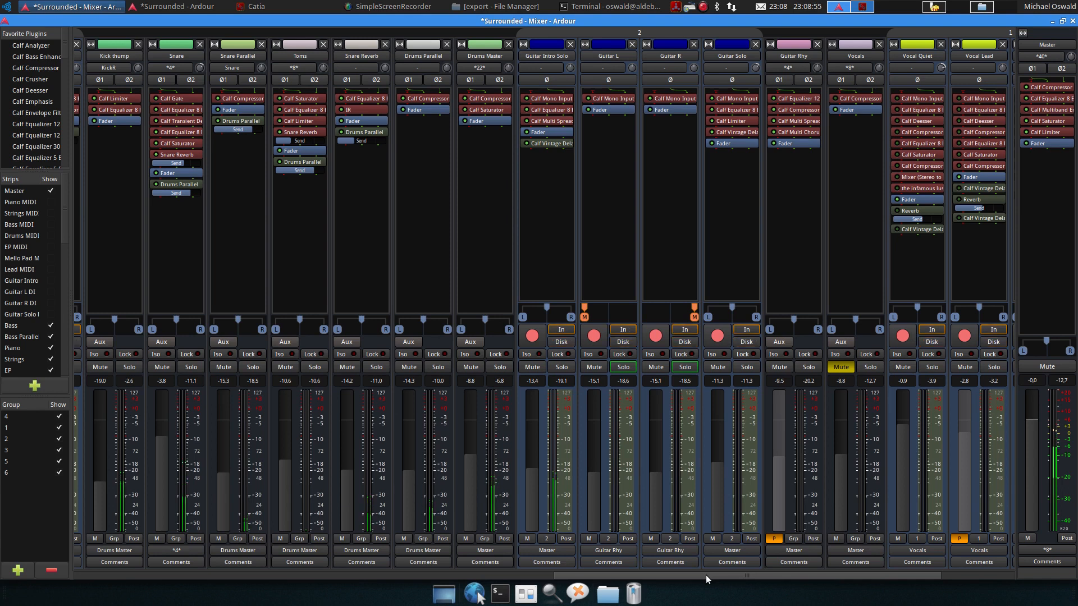
left_click_drag(705, 575, 793, 567)
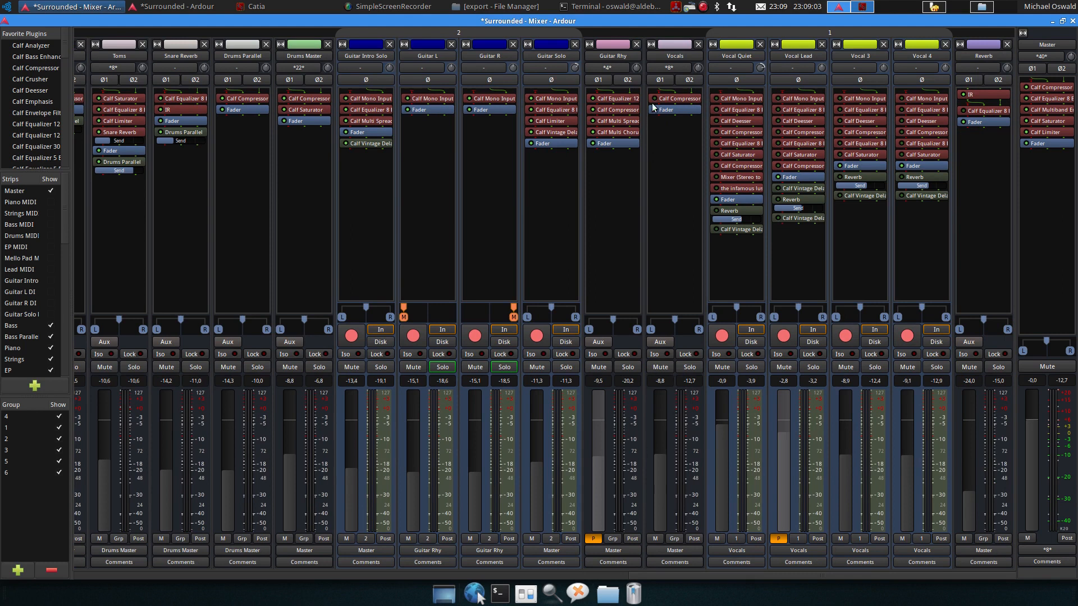
Open the Vocals bus's Calf Compressor window and close it again
double_click(671, 98)
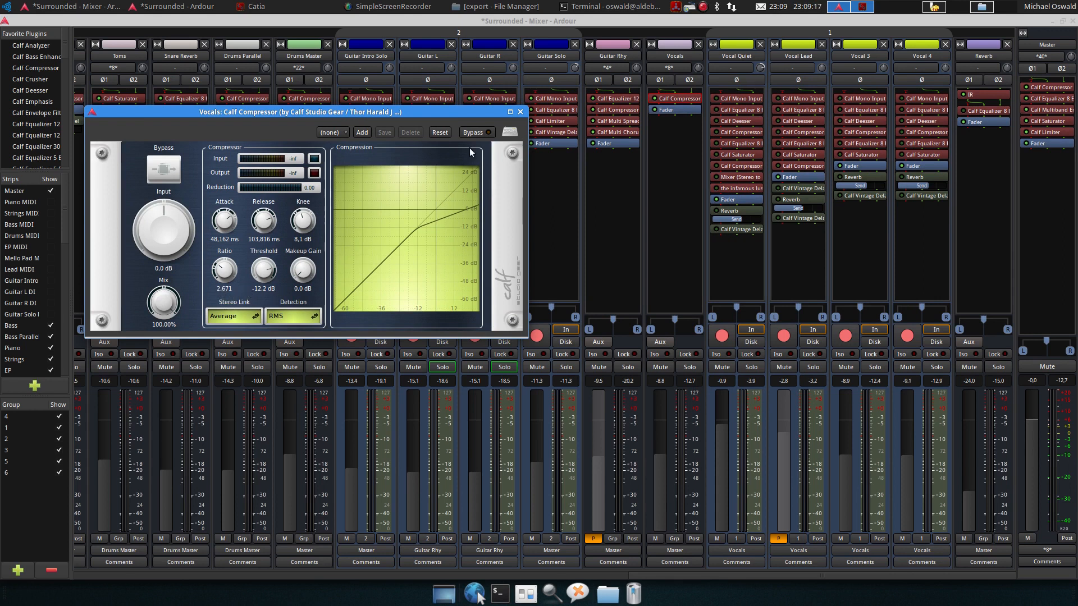
left_click(520, 112)
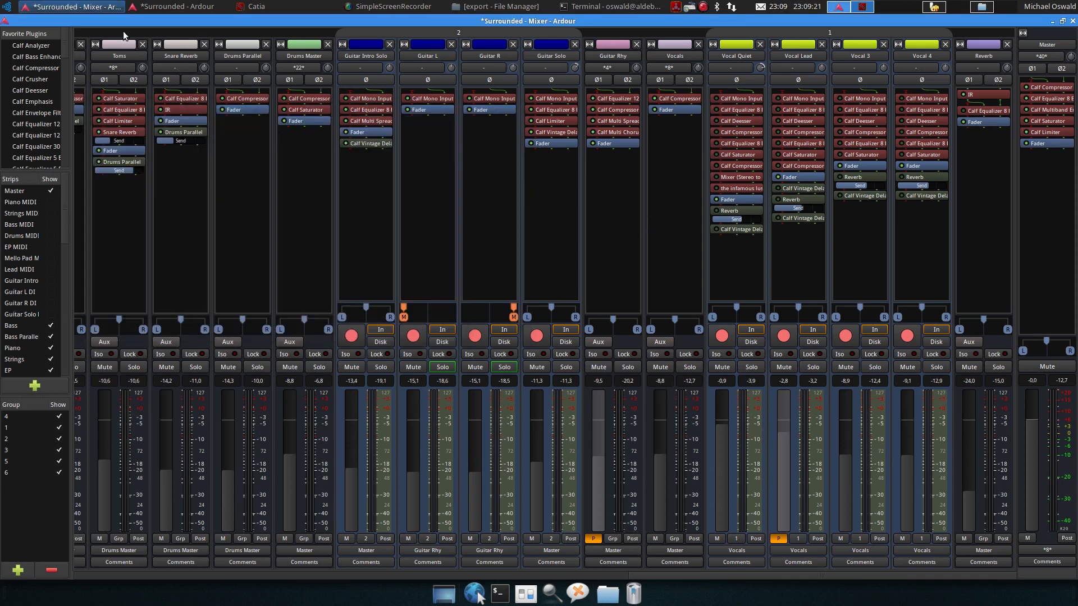
Look over the track list in the editor window, then return to the mixer
left_click(169, 6)
scroll(326, 309, "down", 10)
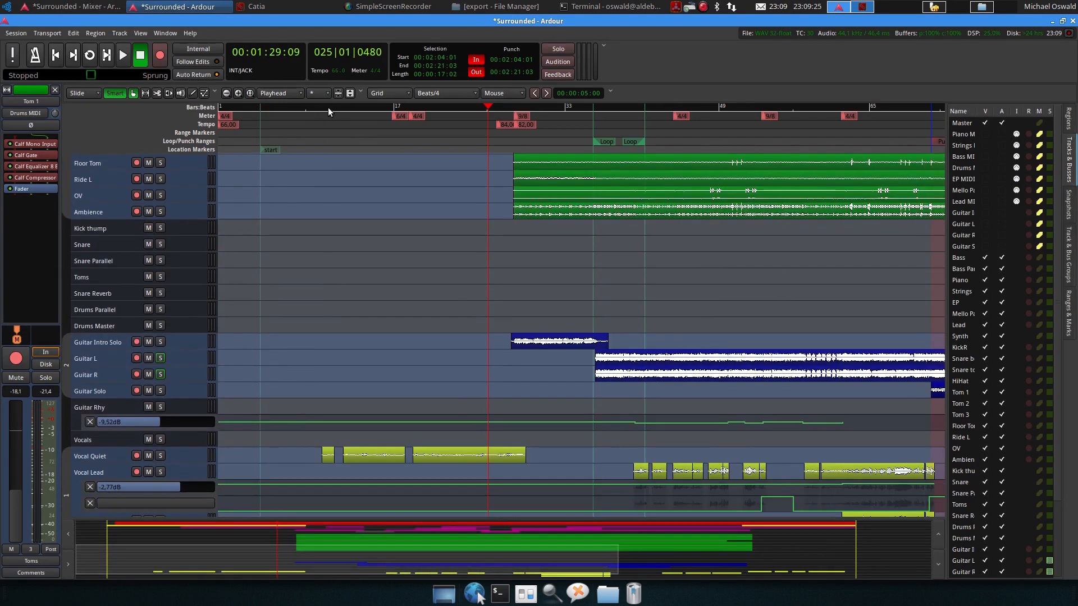
left_click_drag(325, 106, 322, 106)
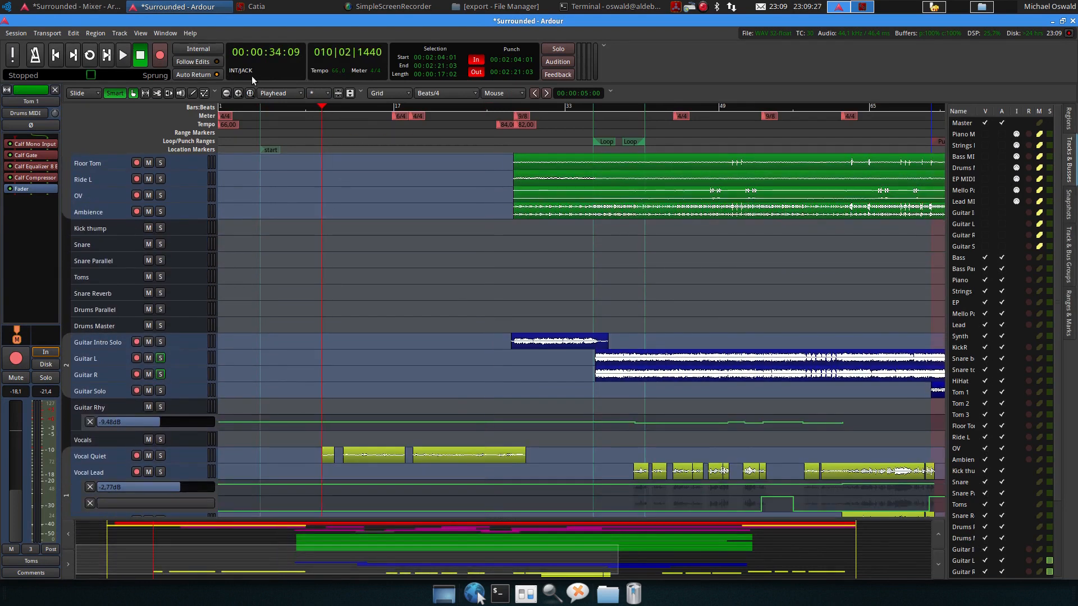
left_click(106, 7)
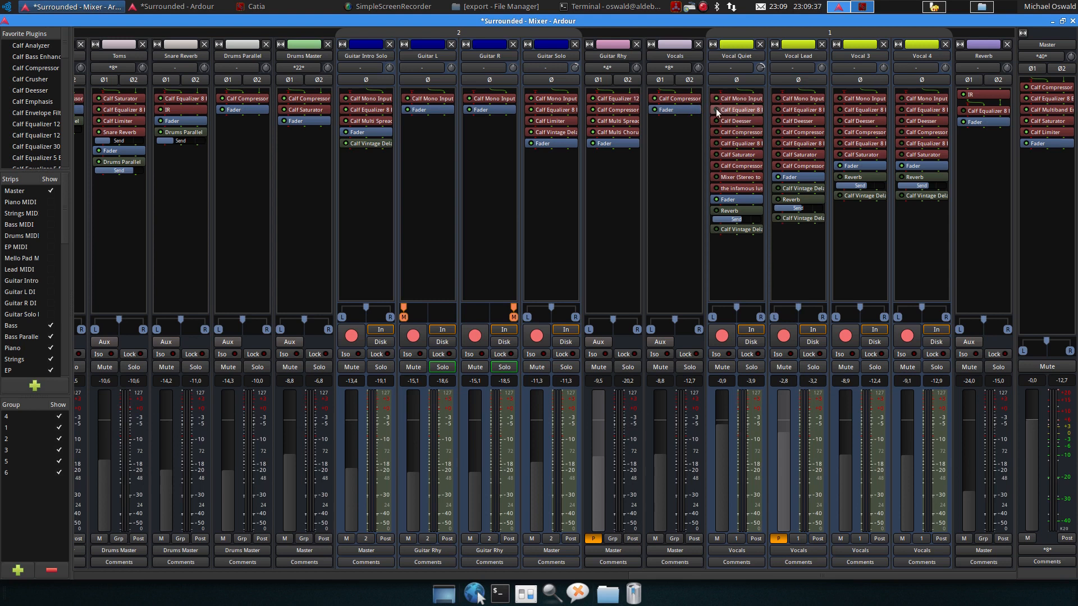
Open the Vocal Quiet track's Calf Equalizer 8 Band and inspect its filter bands on the frequency graph
double_click(733, 110)
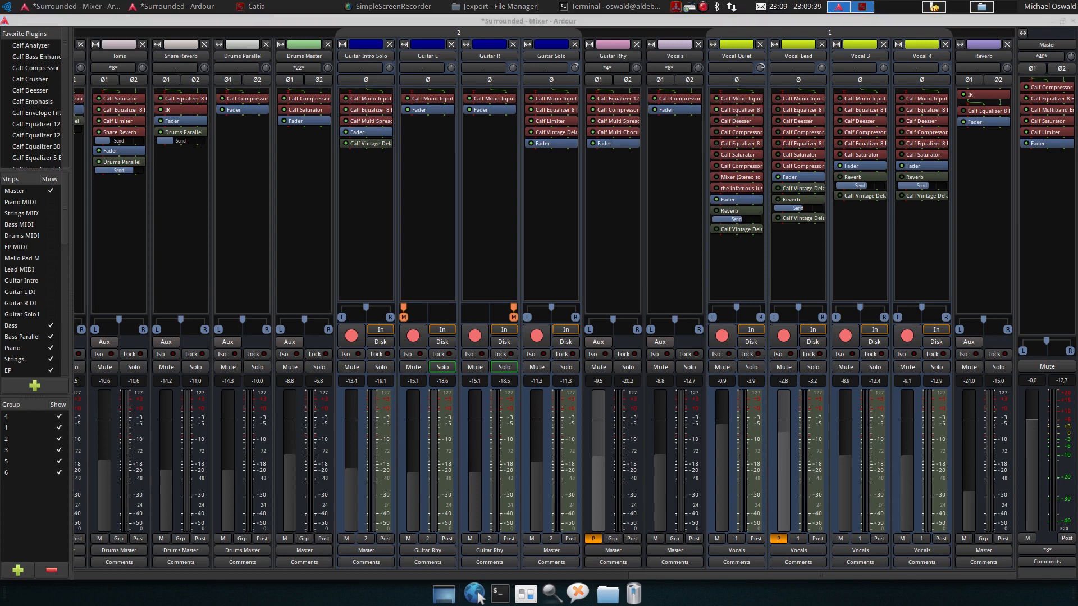
left_click_drag(648, 81, 261, 113)
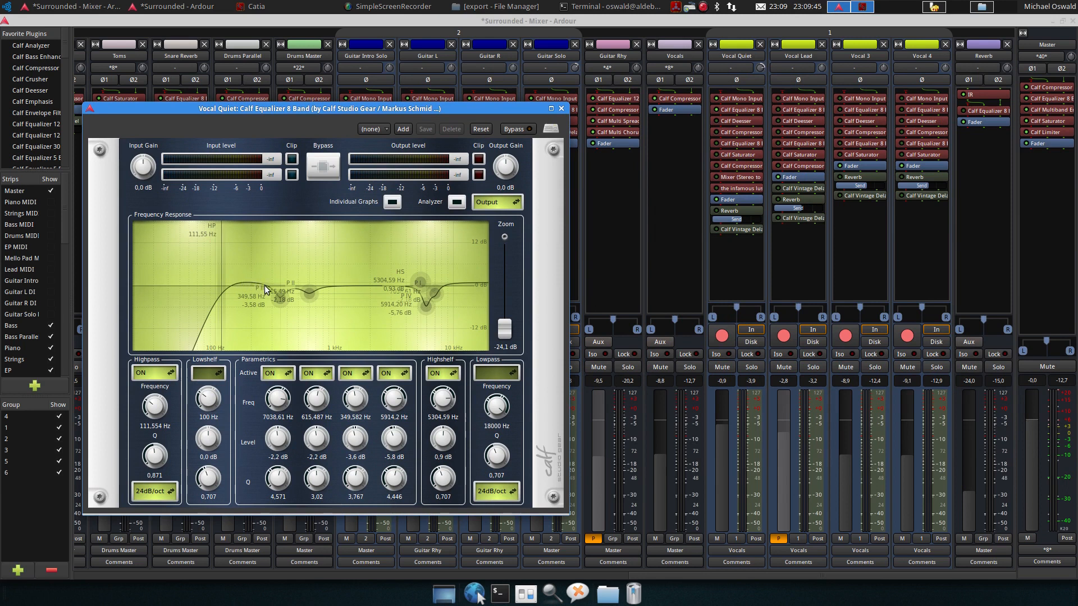
mouse_move(275, 297)
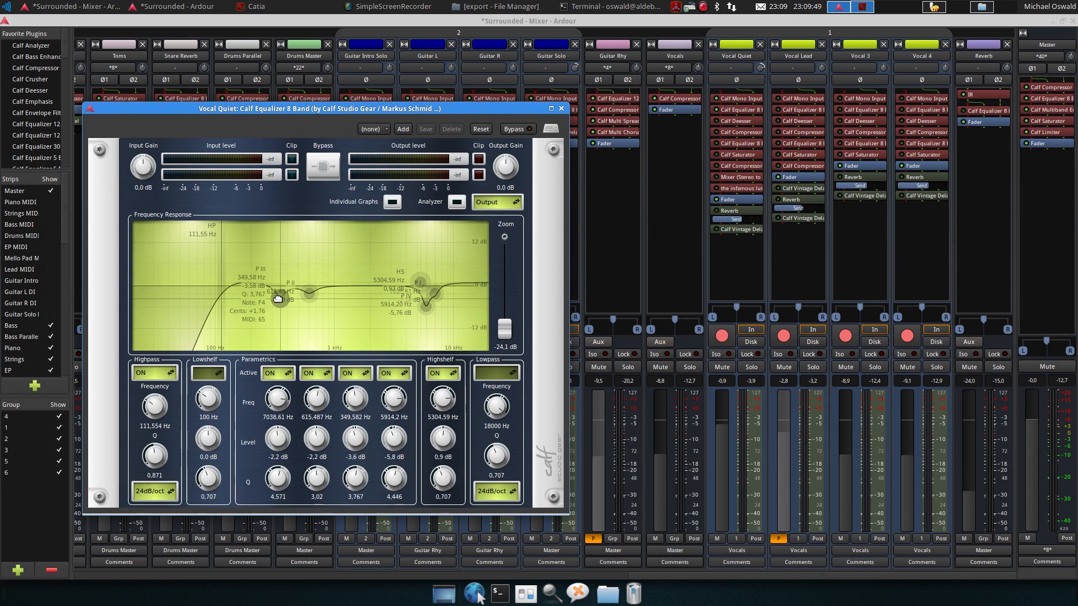
mouse_move(308, 293)
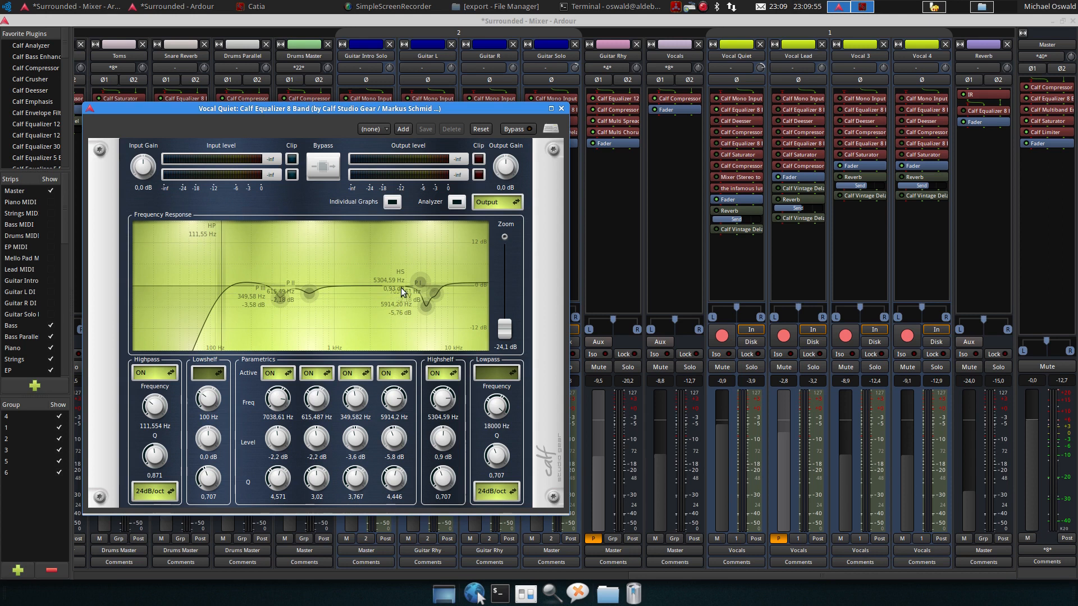
mouse_move(425, 305)
mouse_move(416, 285)
Play the song while toggling the equalizer's bypass off and on to compare, then close the window
key("space")
left_click(512, 131)
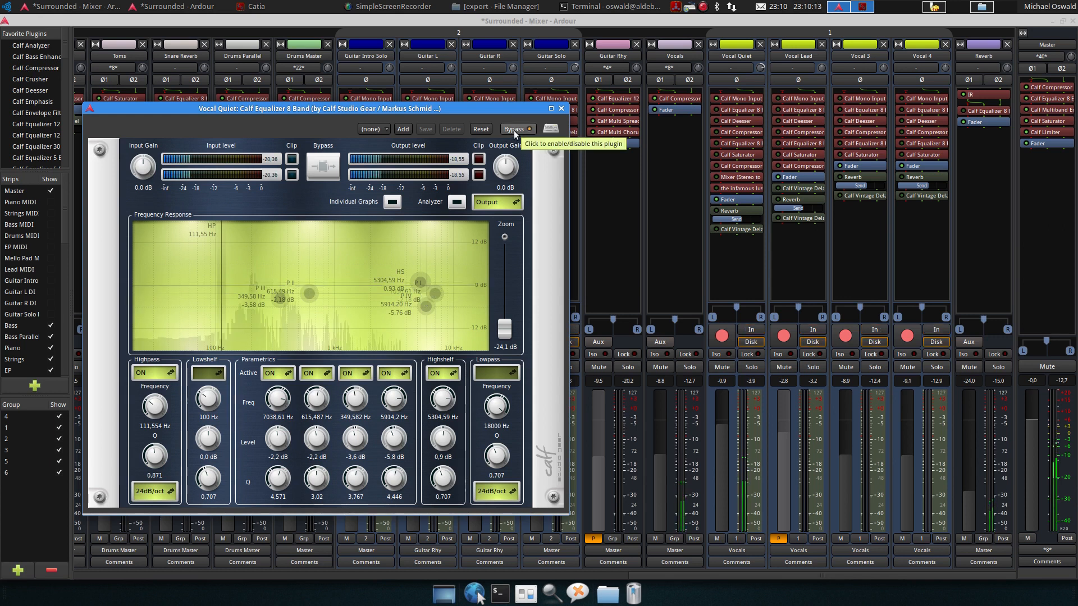
key("space")
left_click(514, 131)
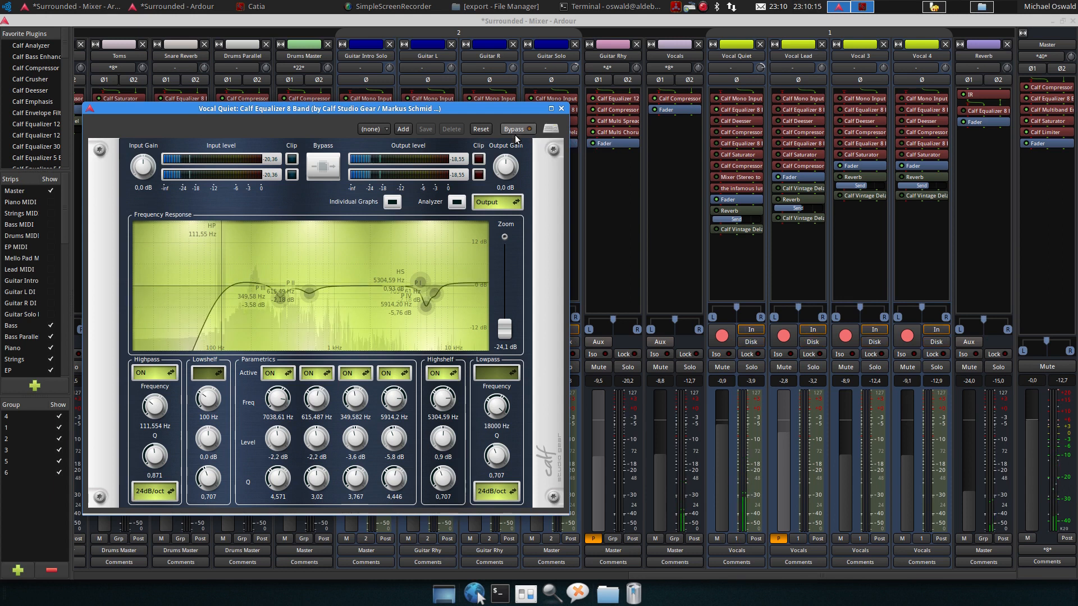
key("space")
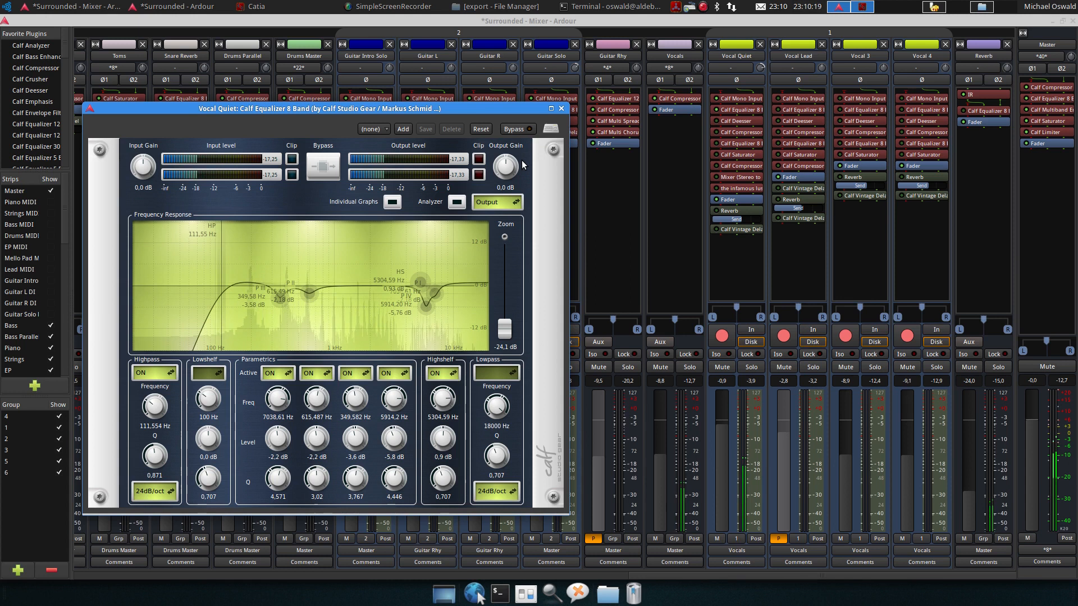
key("space")
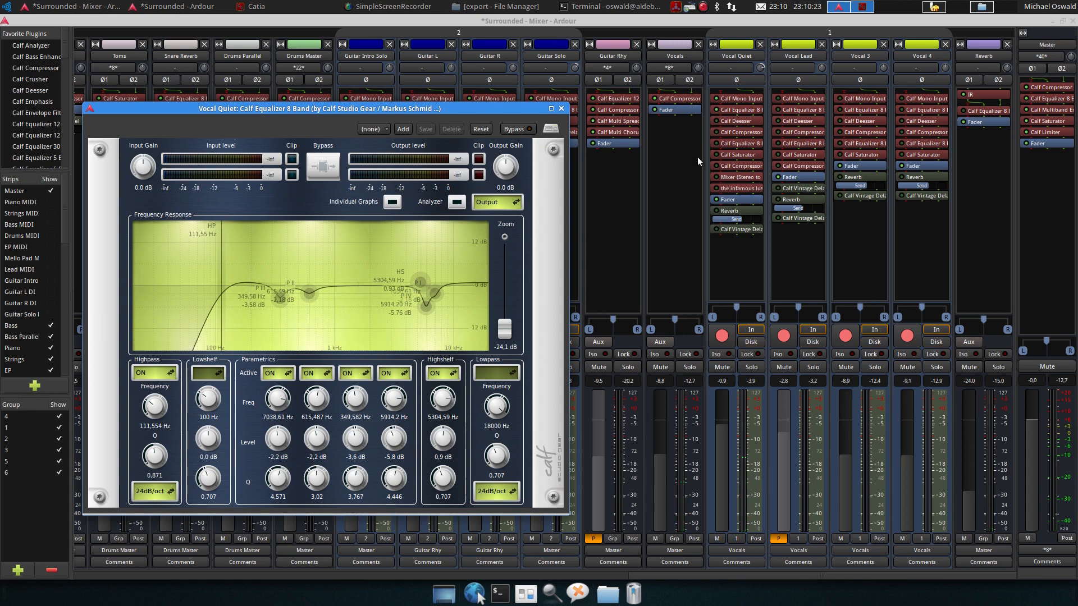
left_click(715, 121)
left_click(561, 109)
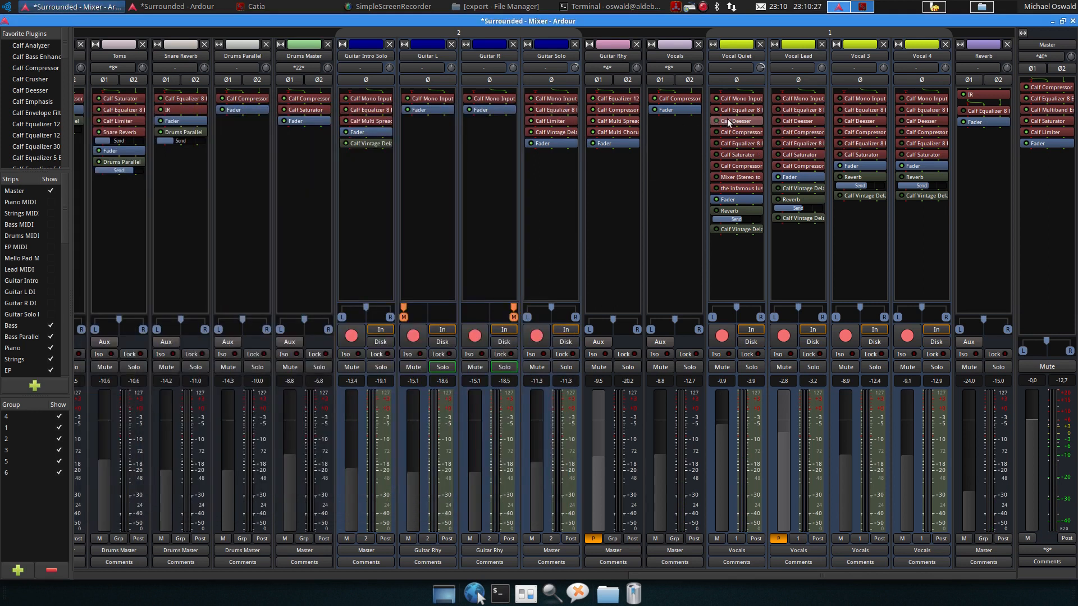
Open Vocal Quiet's Calf Deesser, play the song to watch its gain reduction, then close it
double_click(727, 121)
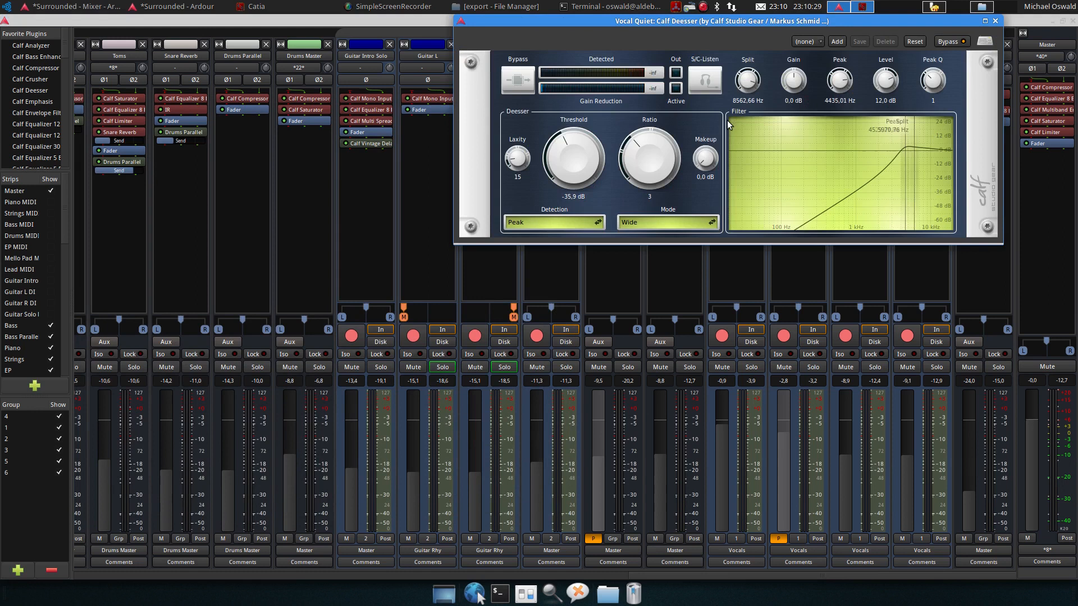
left_click_drag(749, 30, 699, 243)
left_click(716, 247)
key("space")
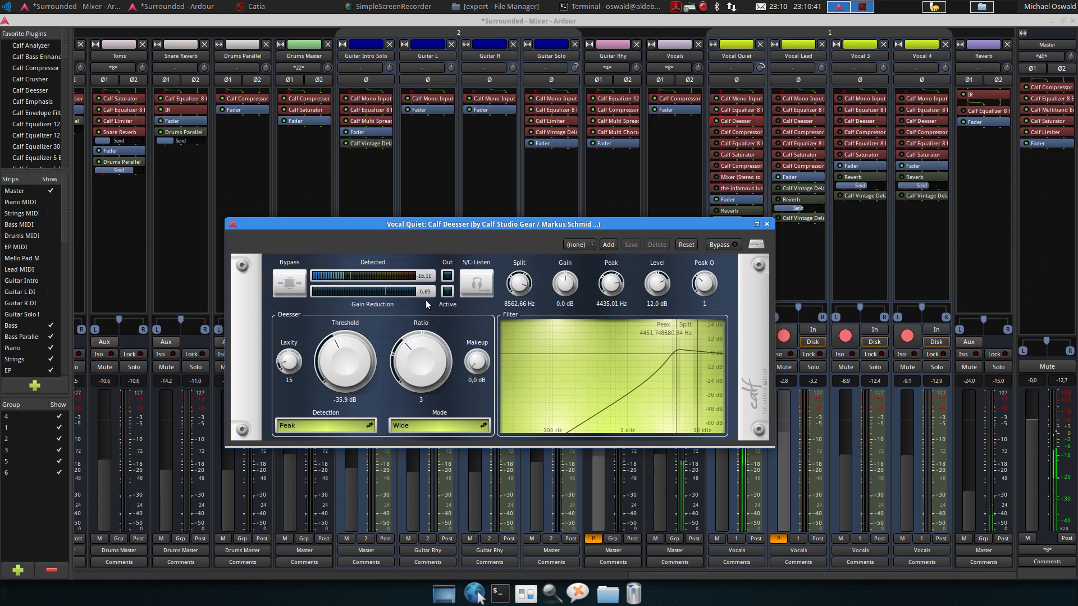
key("space")
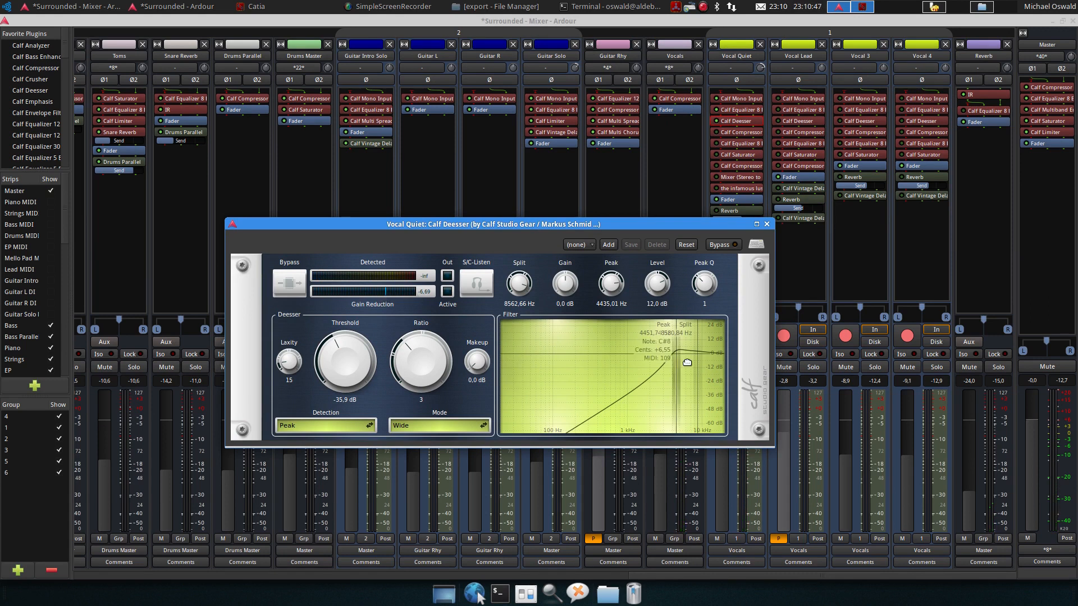
left_click(767, 225)
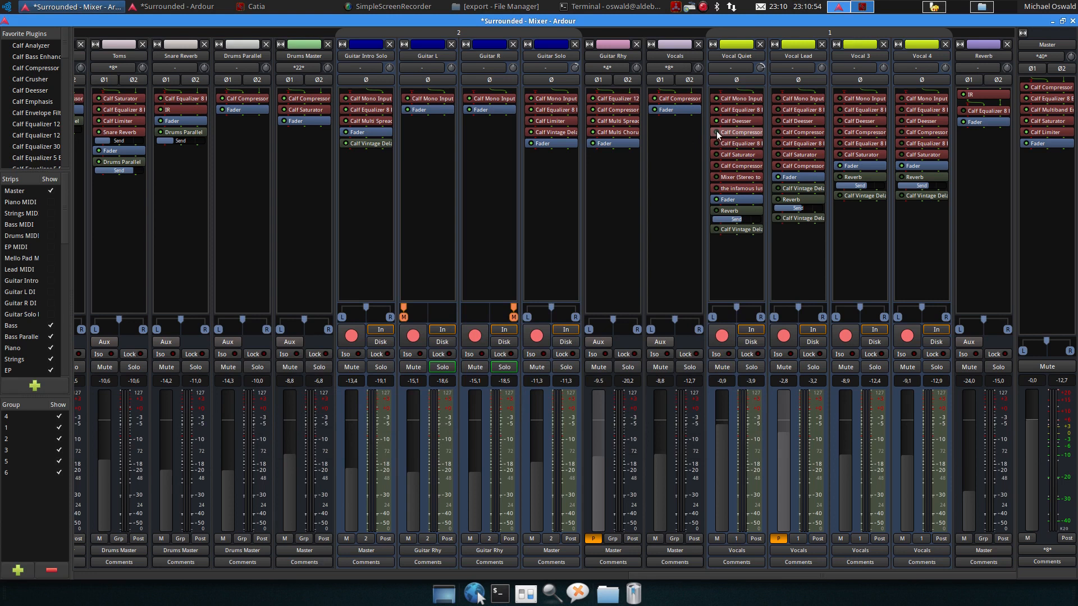
Open Vocal Quiet's Calf Compressor and toggle its bypass during playback to compare, then close it
double_click(732, 133)
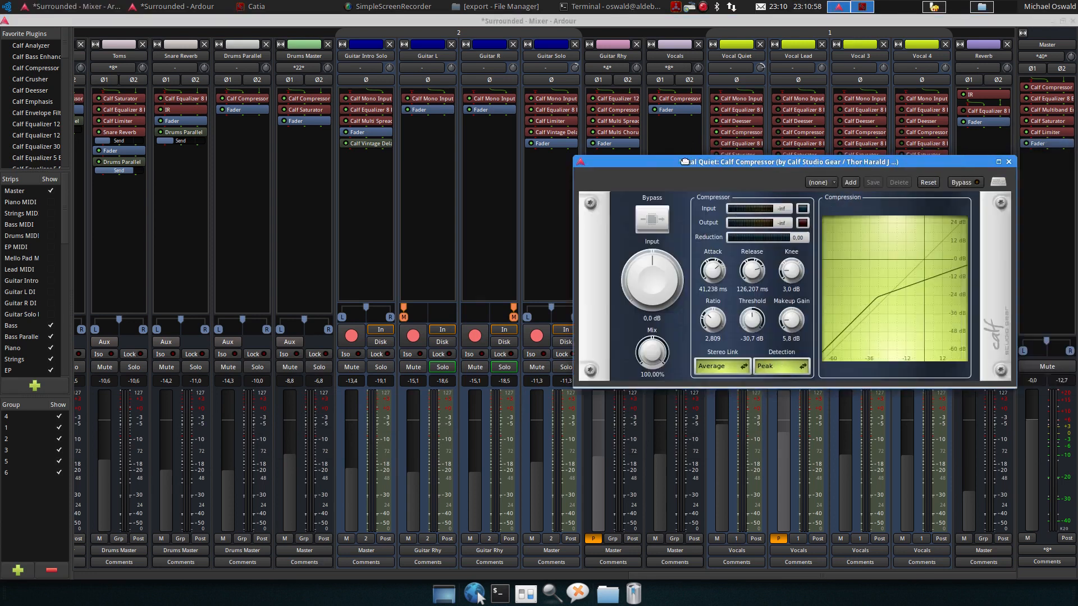
left_click_drag(707, 161, 245, 147)
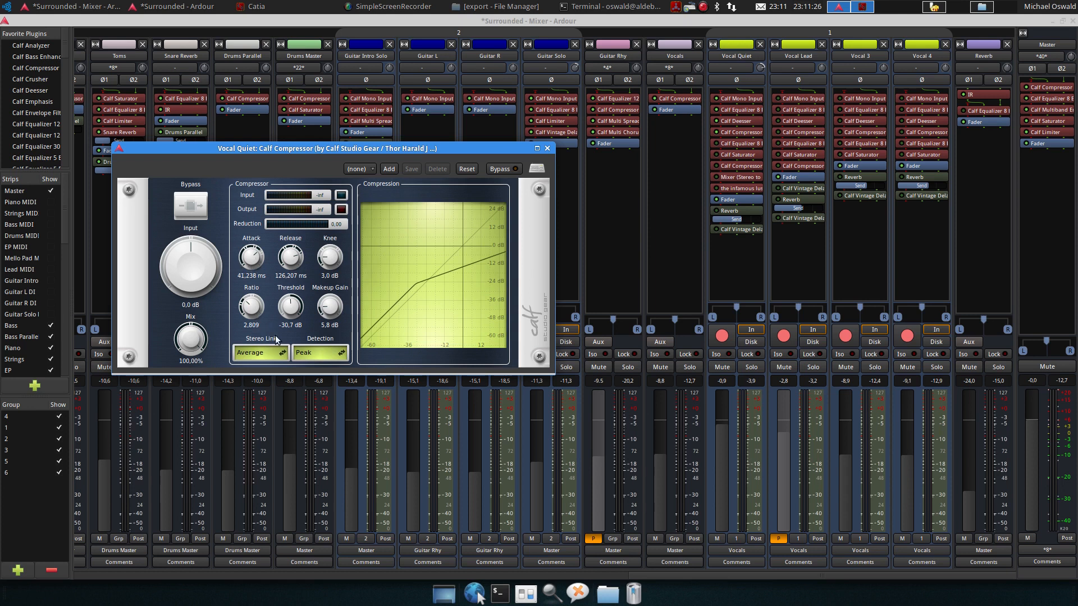
key("space")
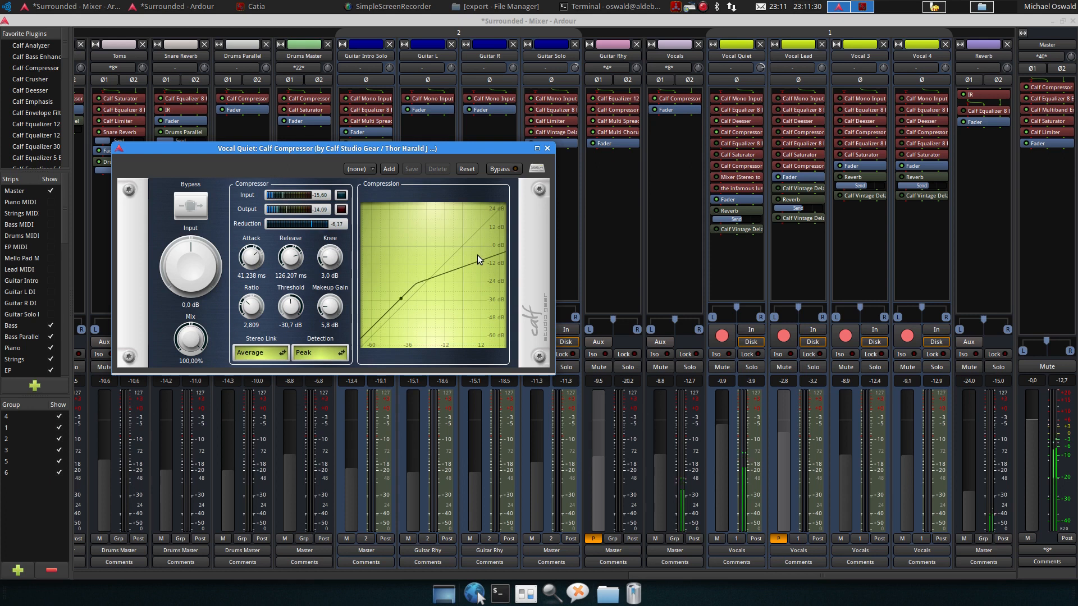
left_click(510, 170)
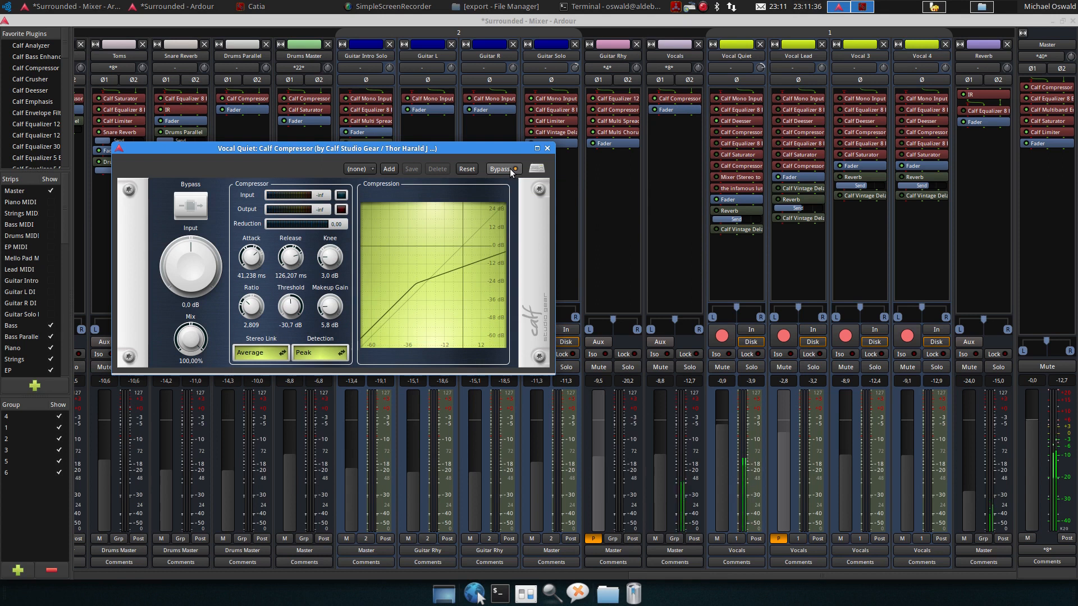
left_click(511, 170)
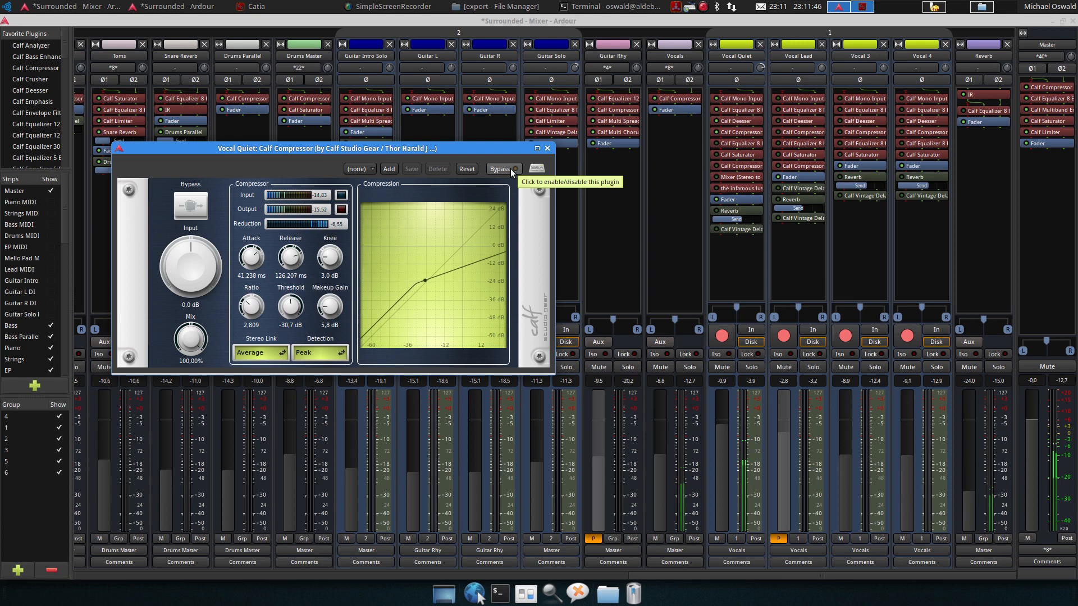
left_click(511, 169)
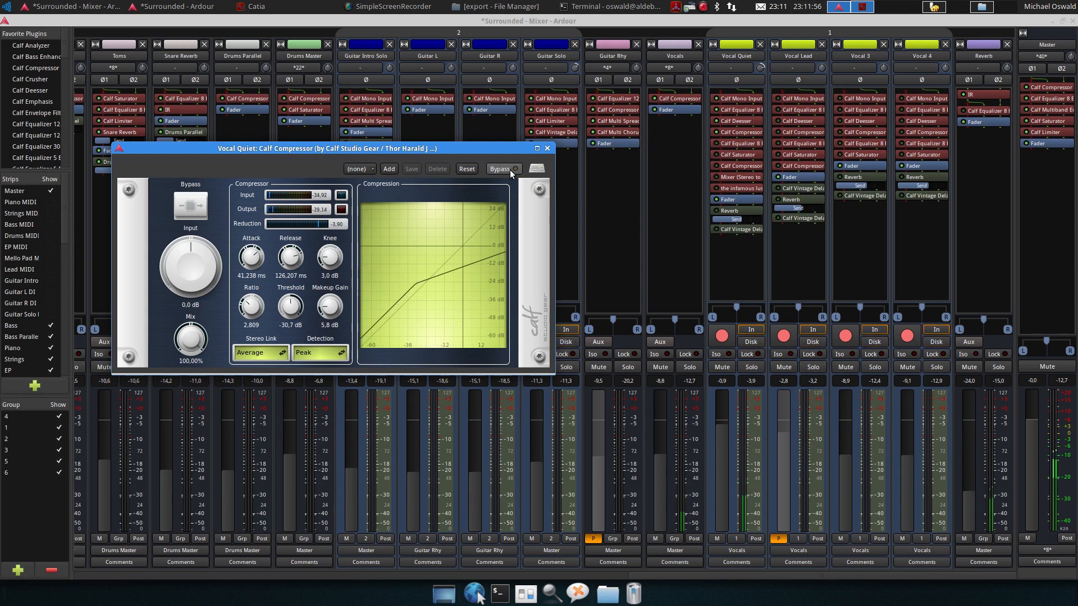
left_click(548, 148)
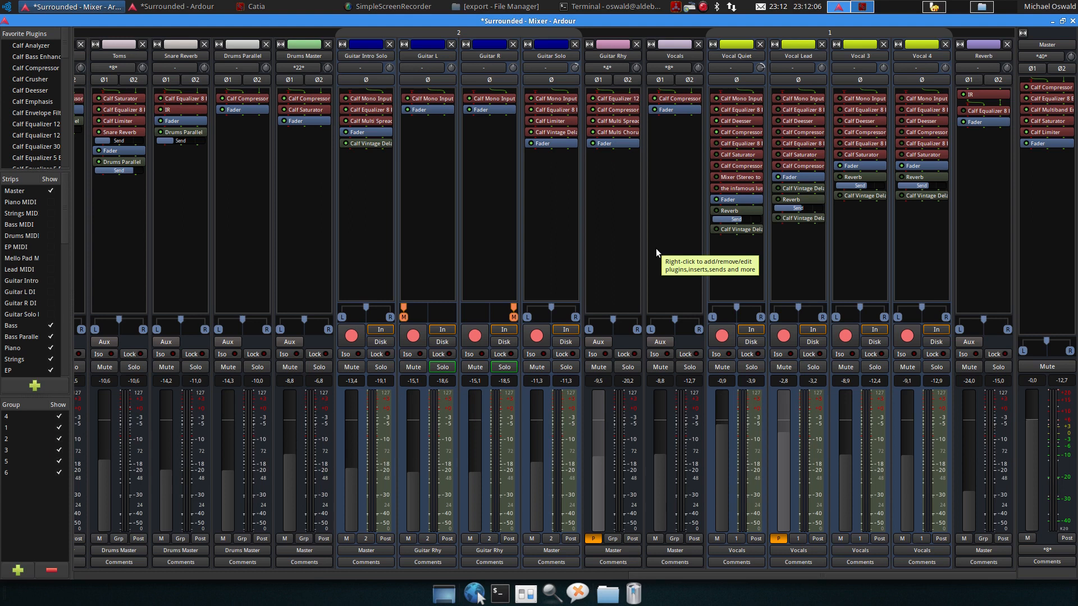
Open Vocal Quiet's second Calf Equalizer 8 Band and inspect its parametric band settings
mouse_move(722, 220)
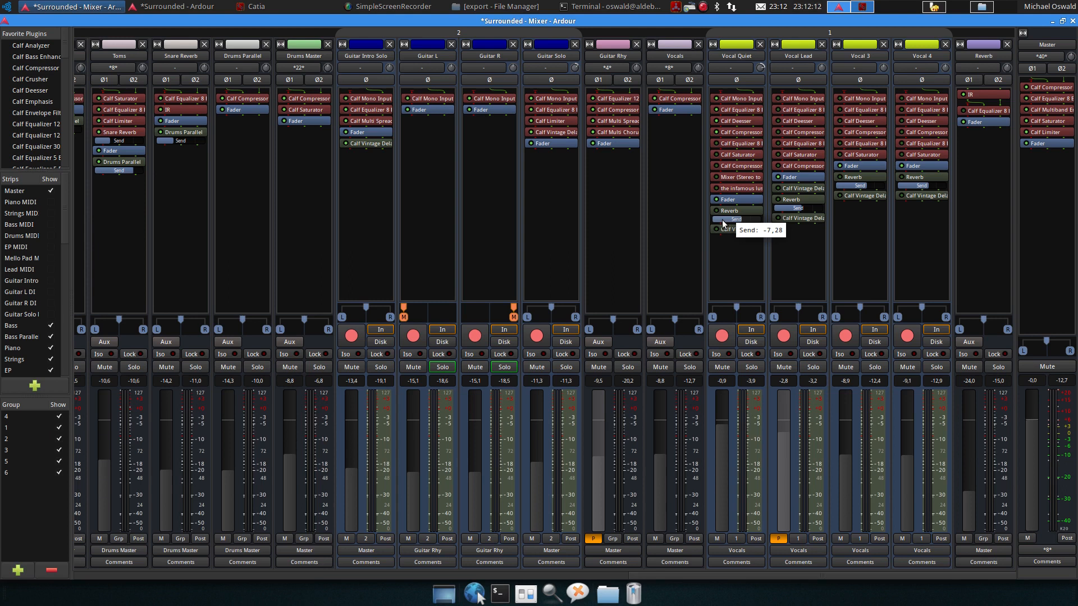
double_click(715, 144)
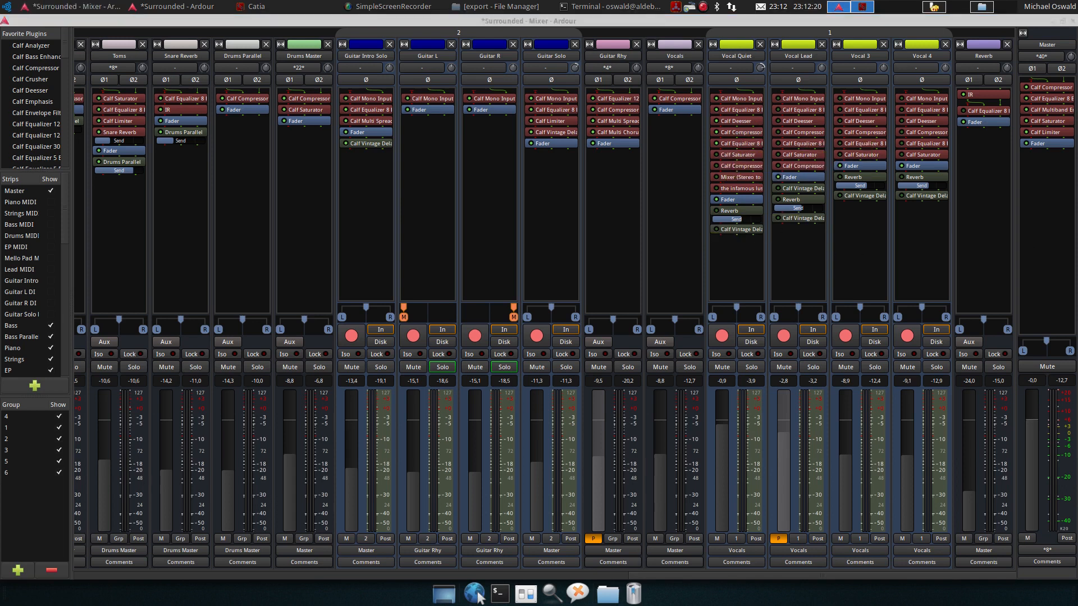
left_click_drag(660, 56, 329, 65)
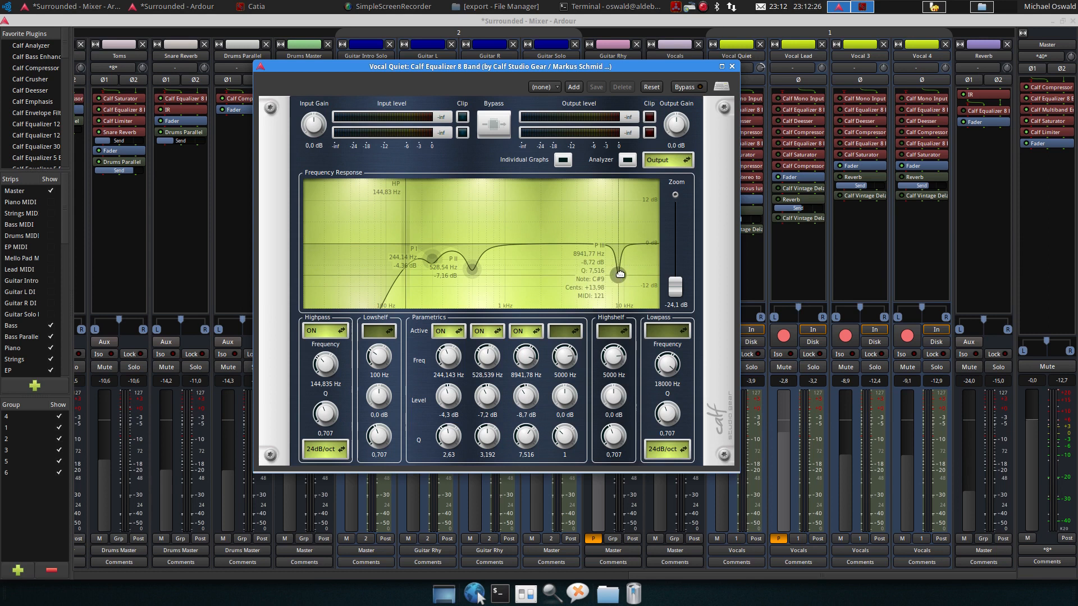
mouse_move(474, 269)
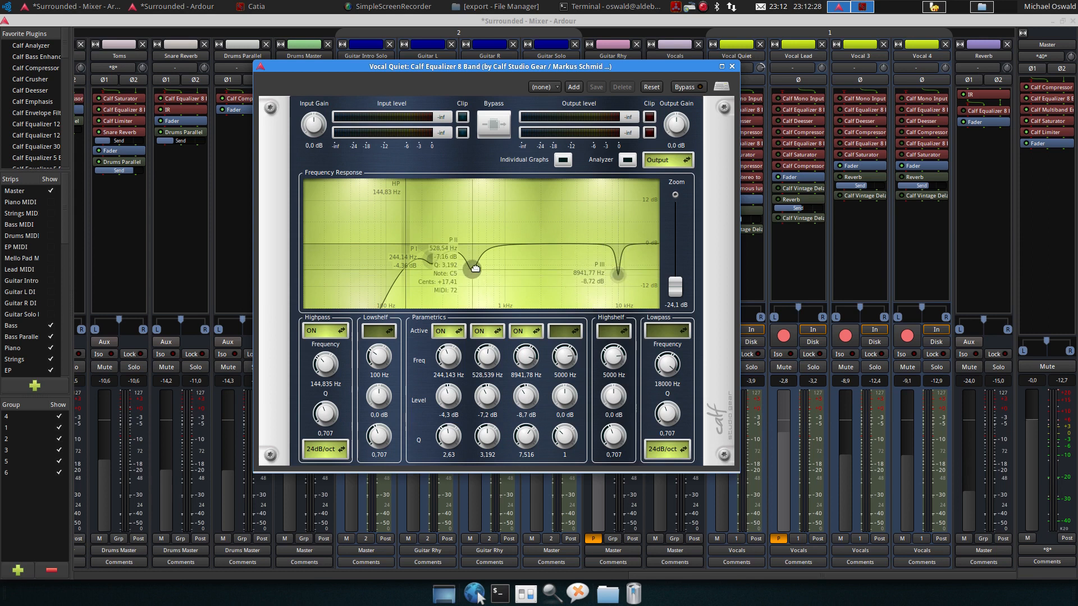
mouse_move(437, 261)
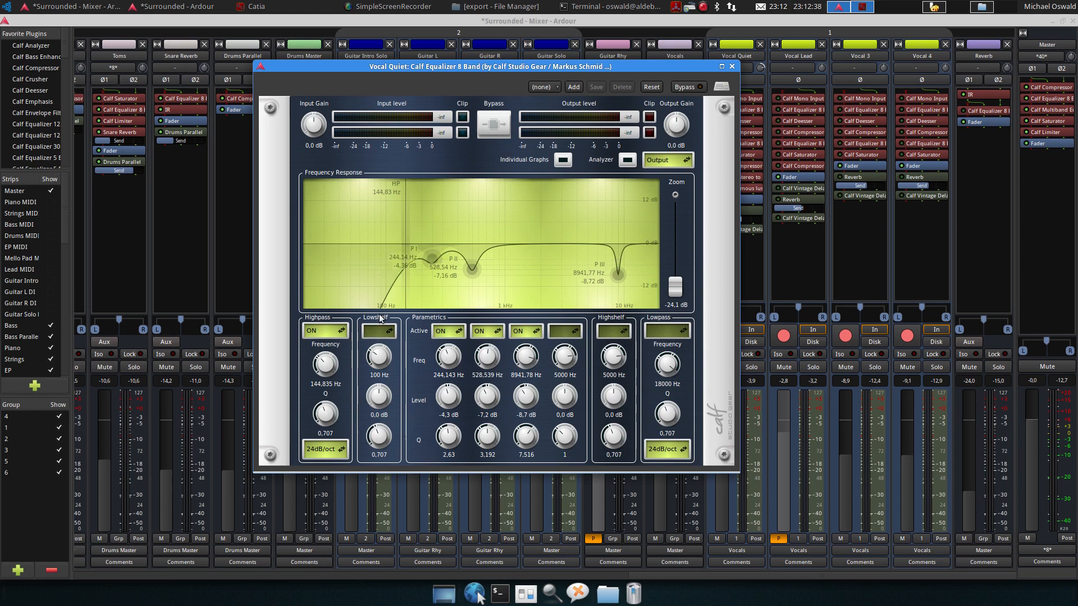
Play the song while switching this equalizer's bypass on and off, then close its window
left_click_drag(667, 70, 519, 95)
key("space")
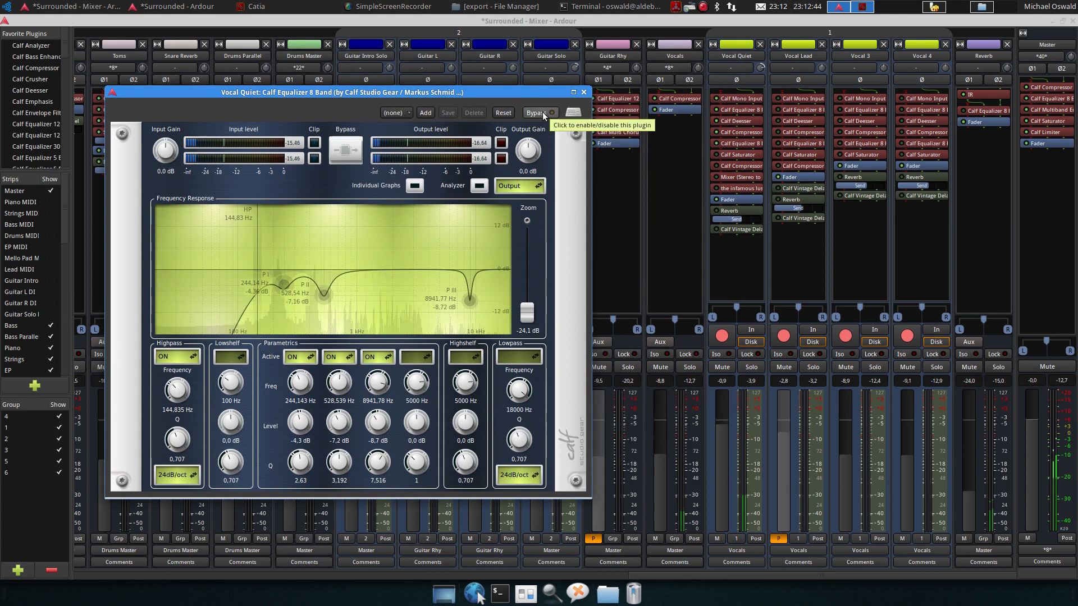
left_click(542, 113)
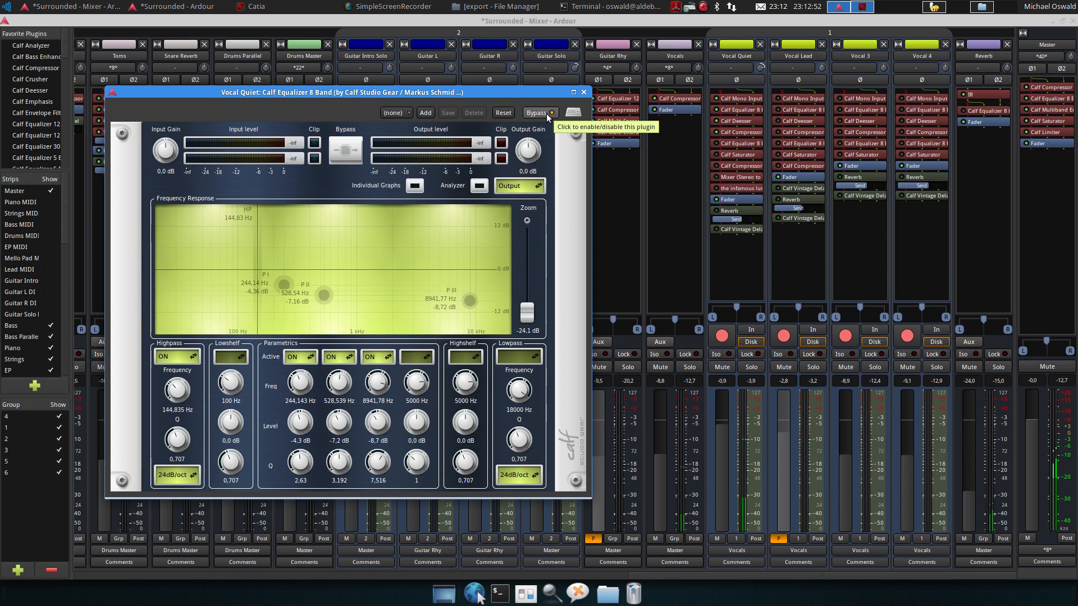
left_click(547, 114)
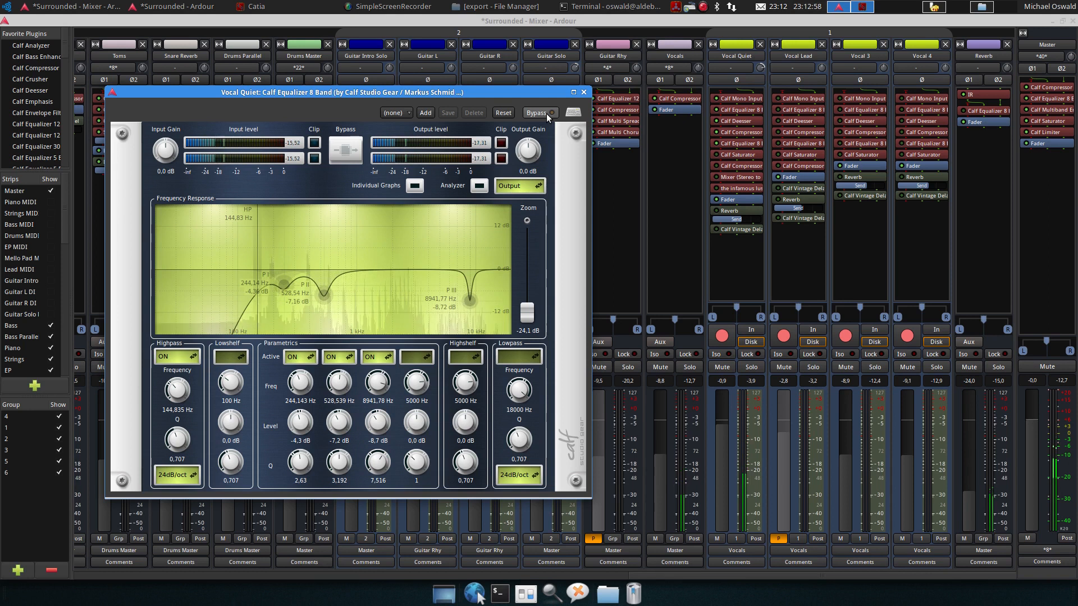
left_click(583, 92)
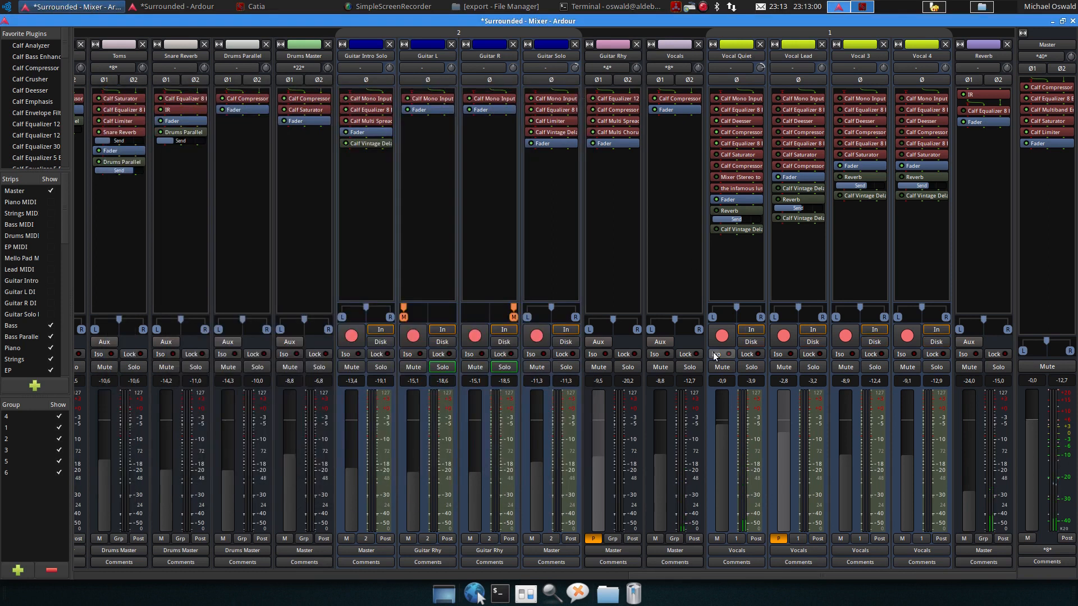
Open Vocal Quiet's Calf Saturator and toggle its bypass during playback to compare, then close it
double_click(725, 156)
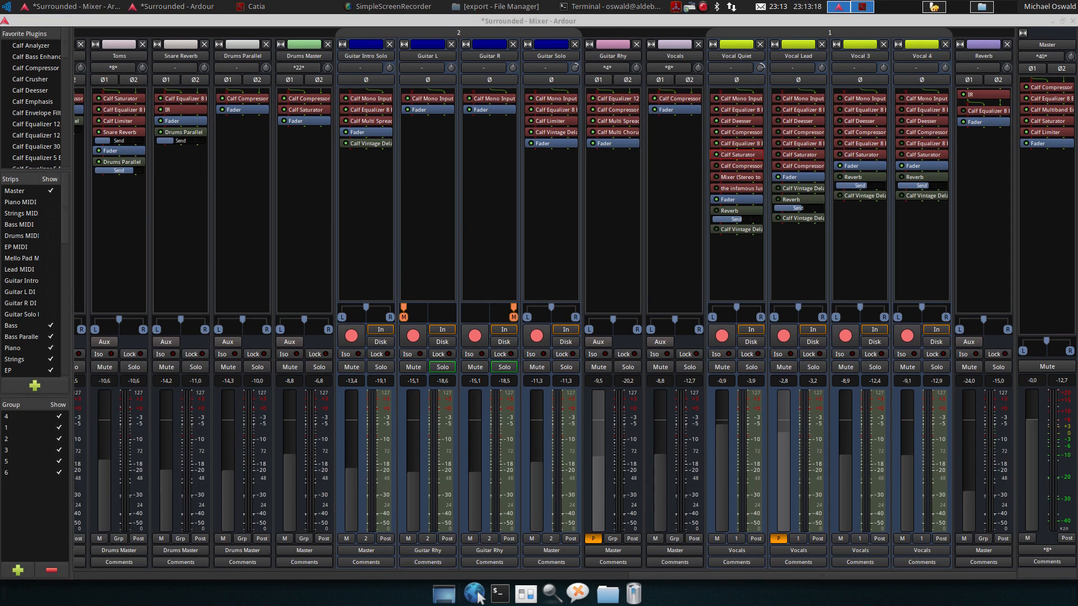
key("space")
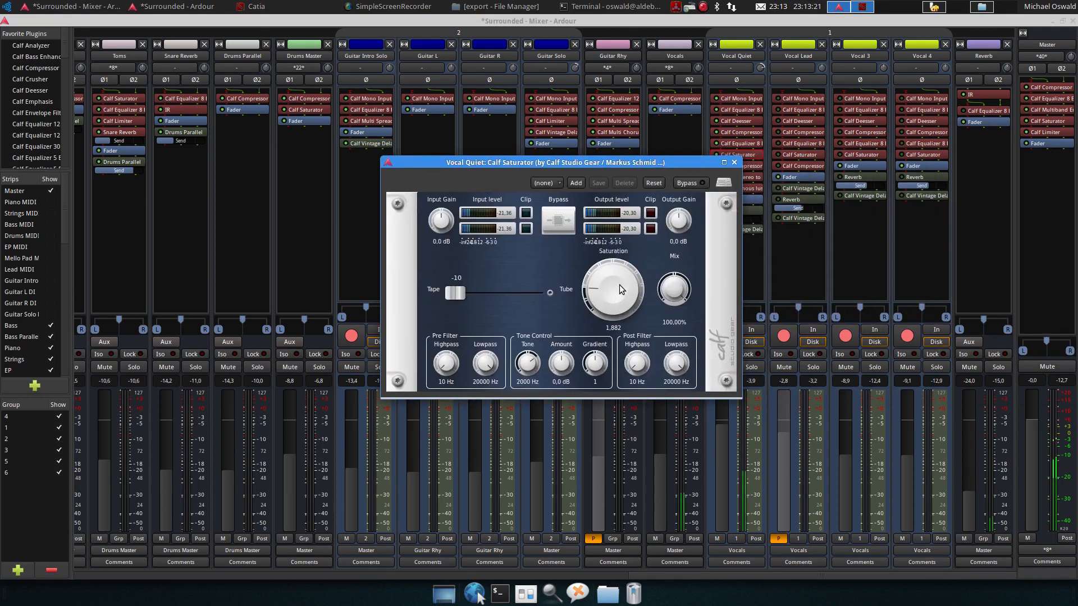
key("space")
left_click(691, 183)
key("space")
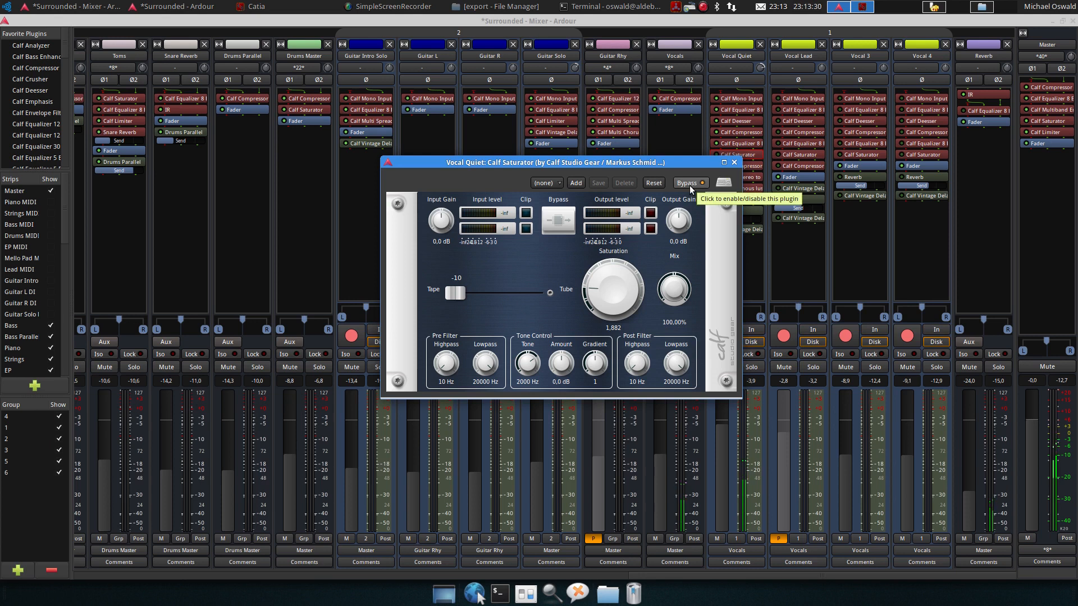
key("space")
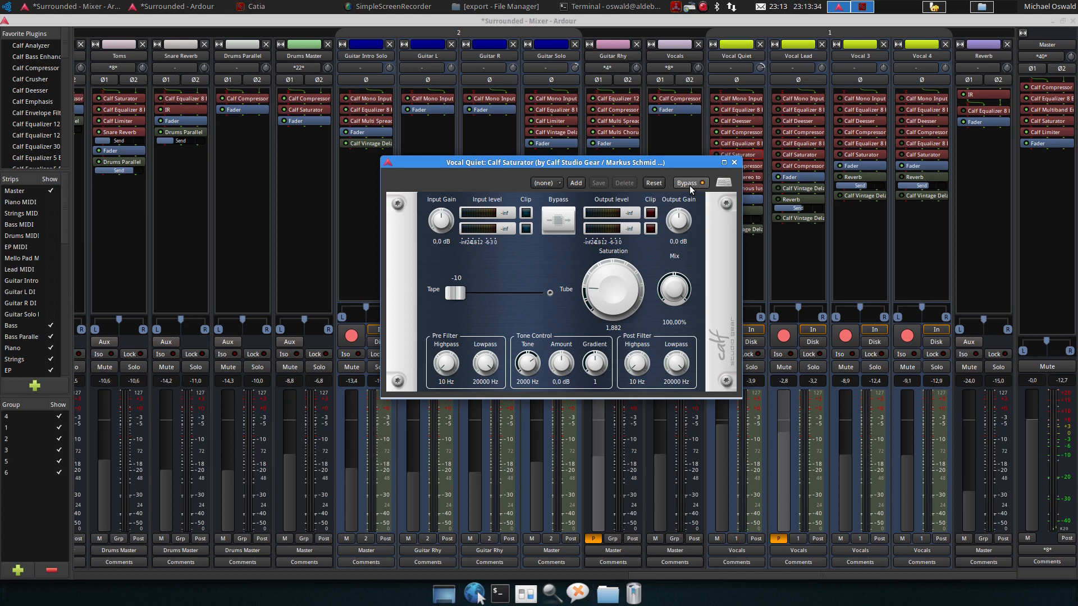
left_click(690, 185)
key("space")
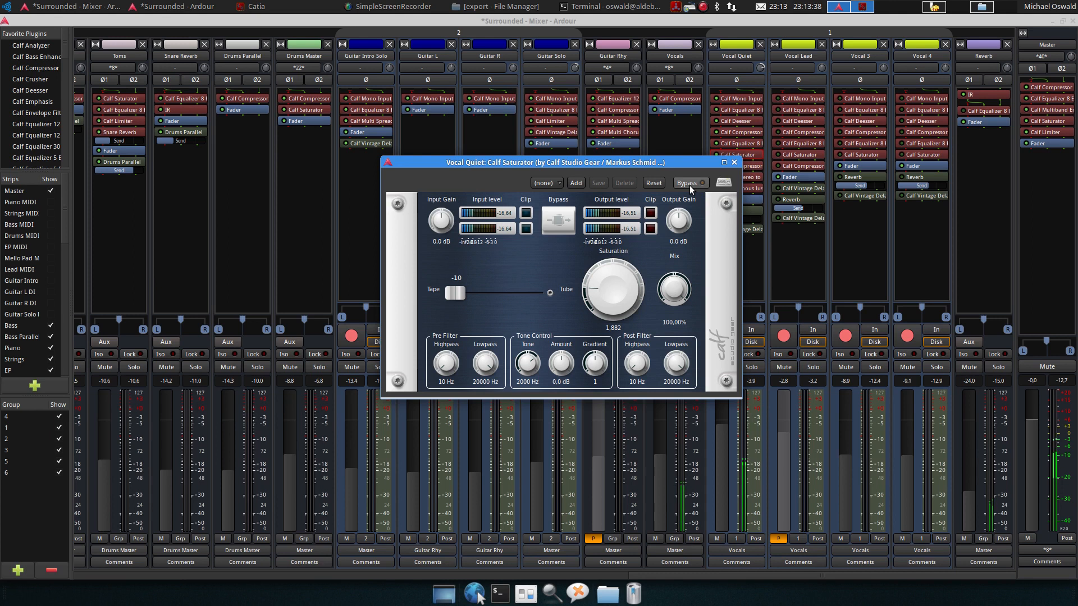
left_click(734, 163)
Open both of Vocal Quiet's Calf Compressors side by side to compare their settings, then close them
key("space")
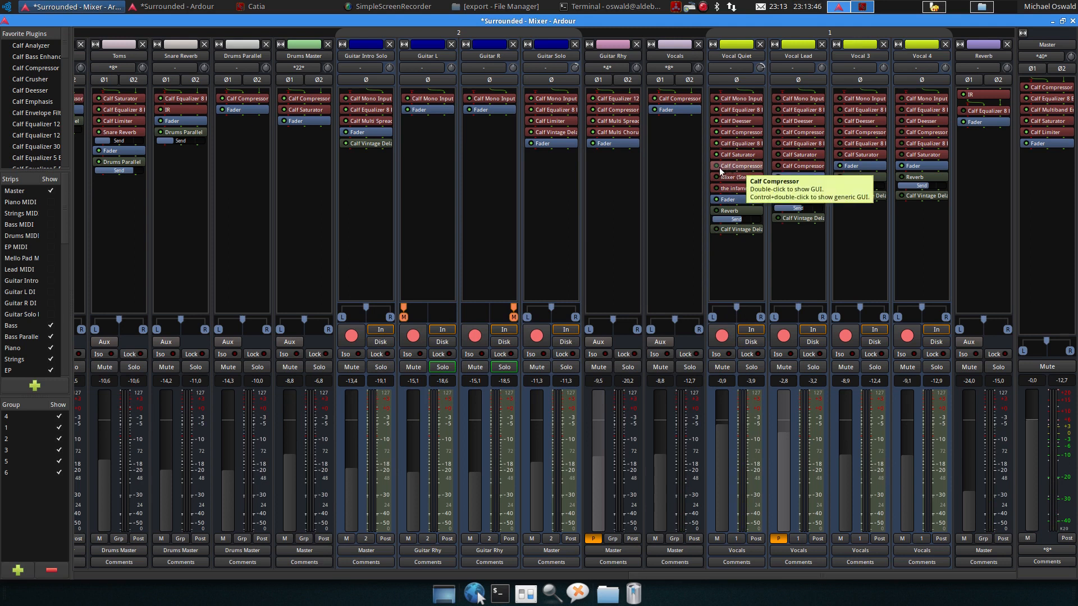
double_click(716, 165)
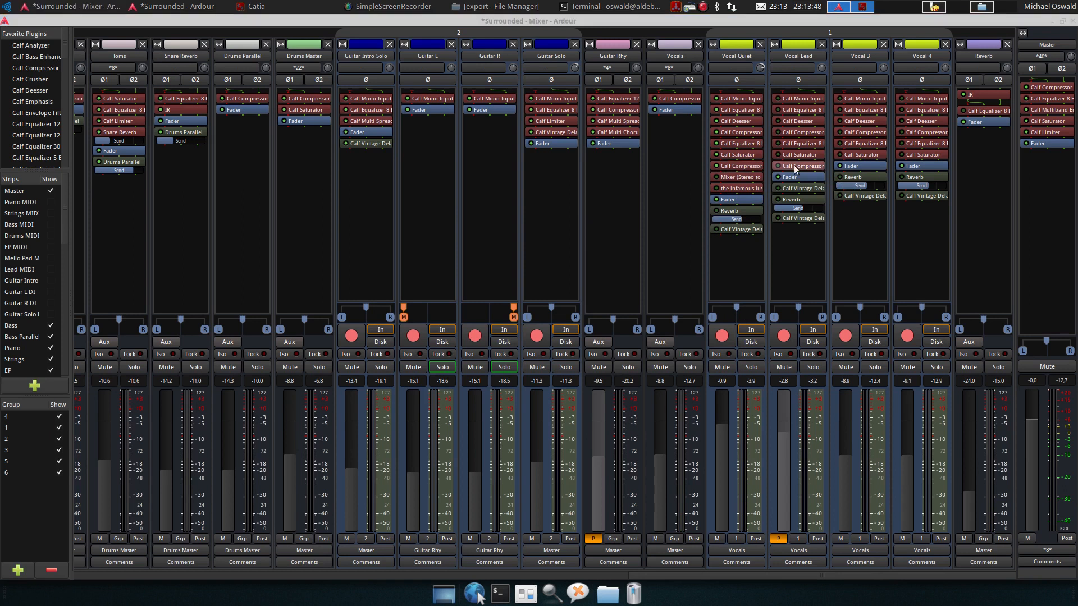
left_click_drag(571, 207, 312, 190)
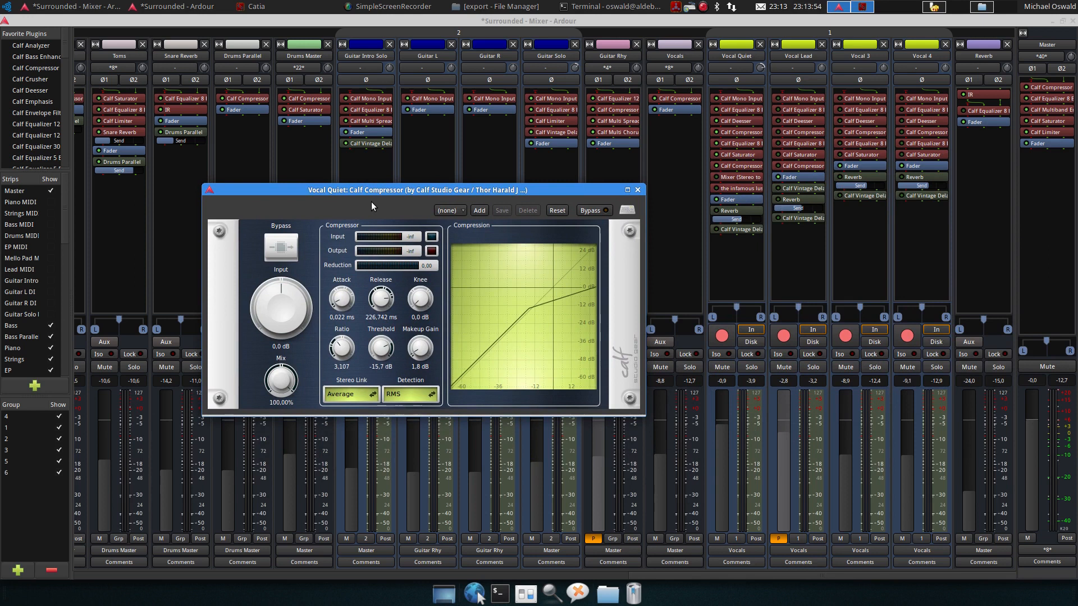
left_click_drag(379, 194, 381, 154)
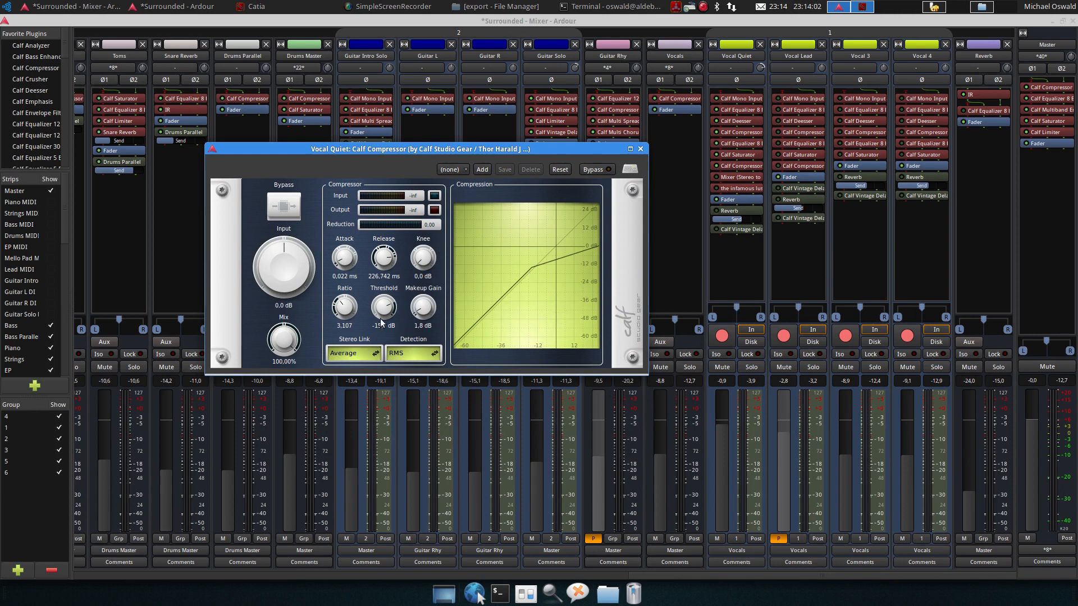
double_click(728, 131)
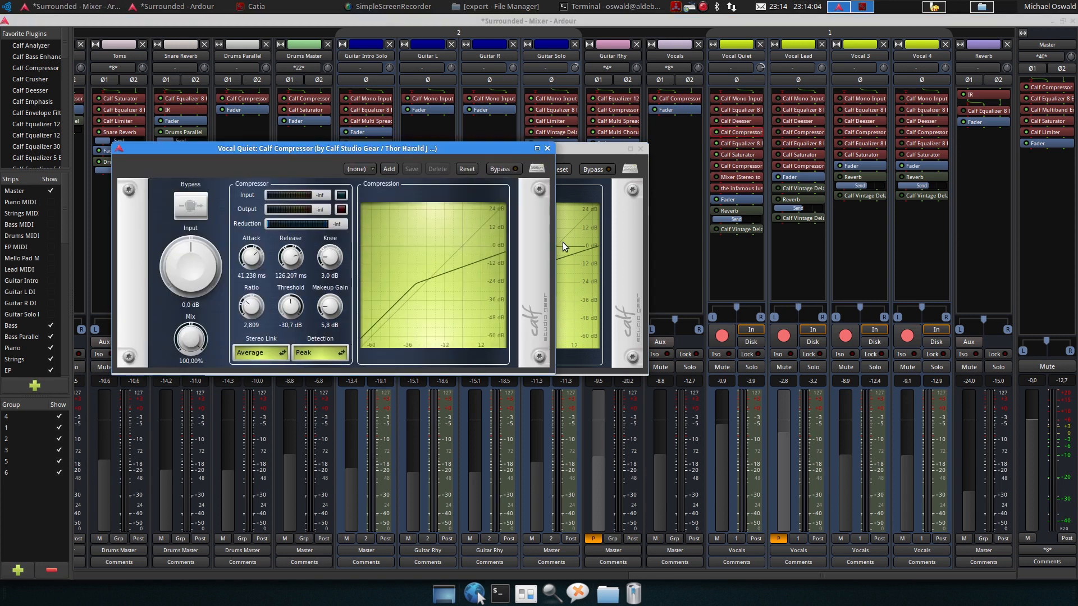
left_click_drag(383, 149, 324, 54)
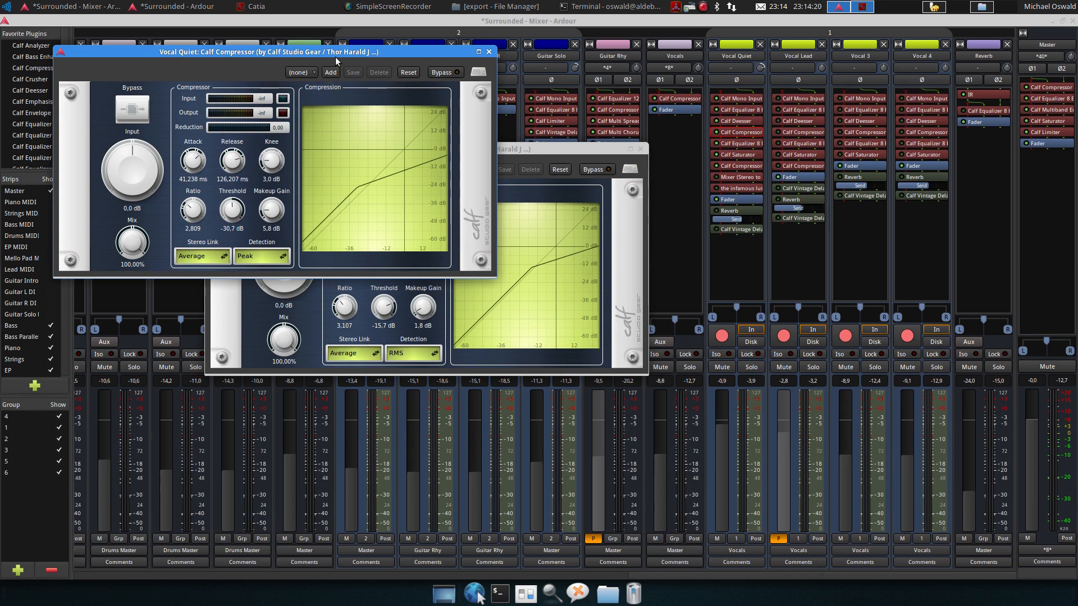
left_click_drag(335, 56, 328, 25)
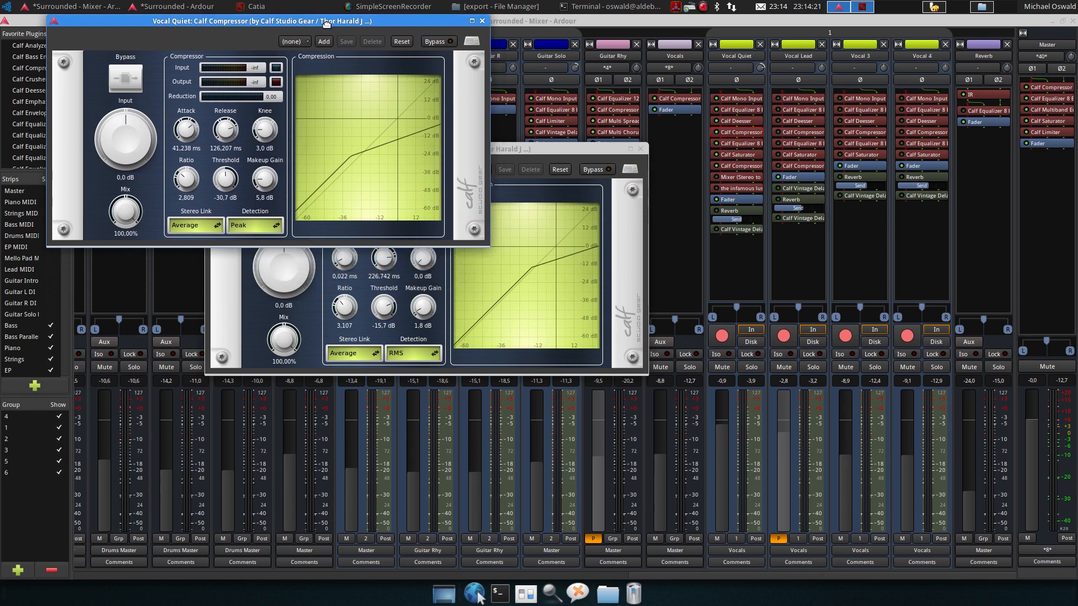
left_click(482, 22)
left_click(639, 148)
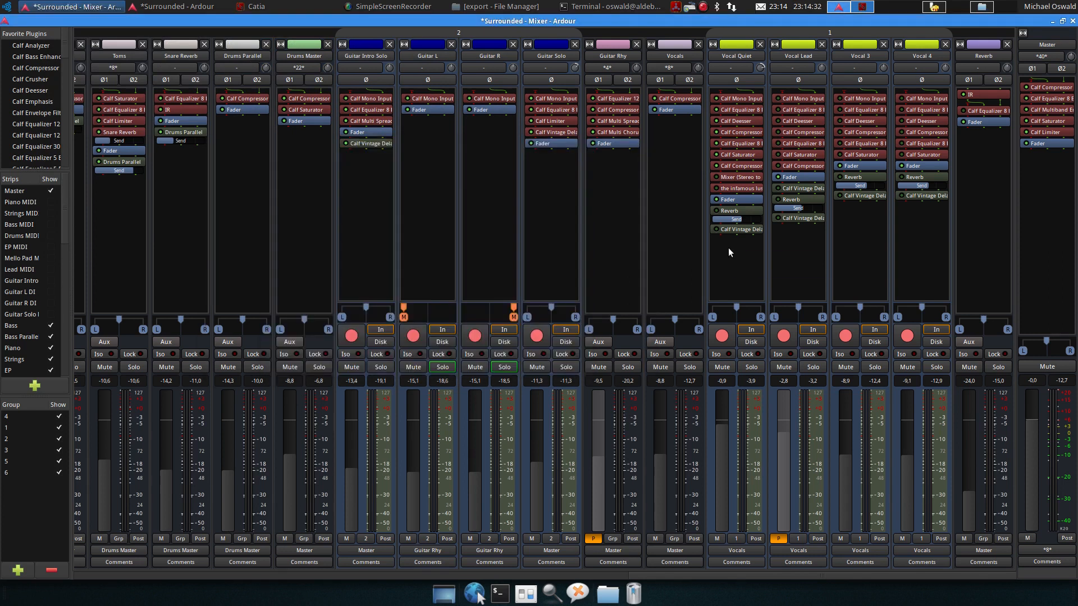
Reopen Vocal Quiet's second Calf Compressor and watch it while playing the song, then close it
key("space")
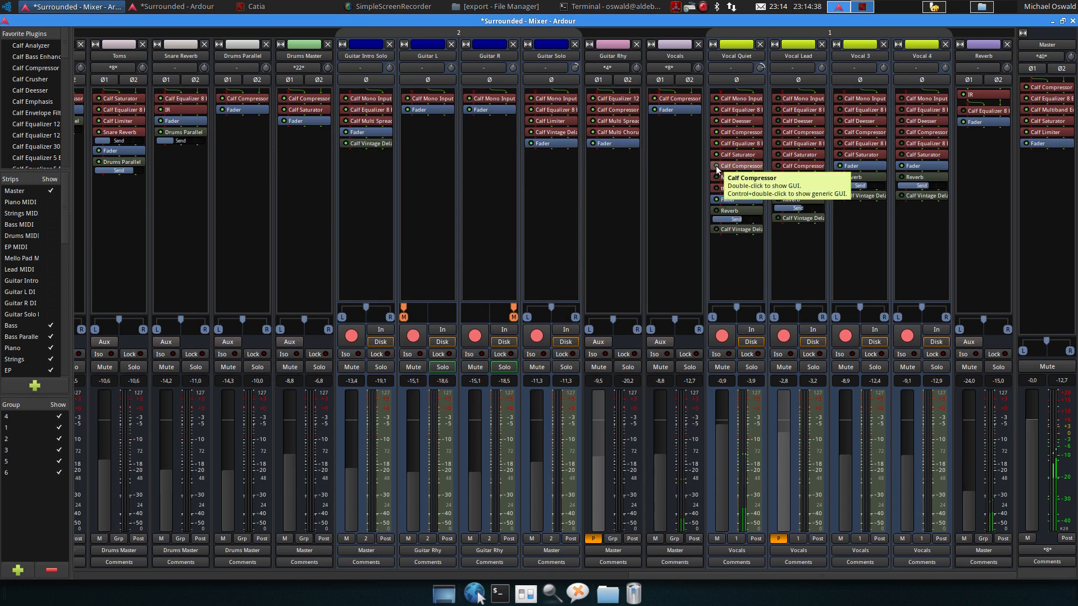
double_click(738, 165)
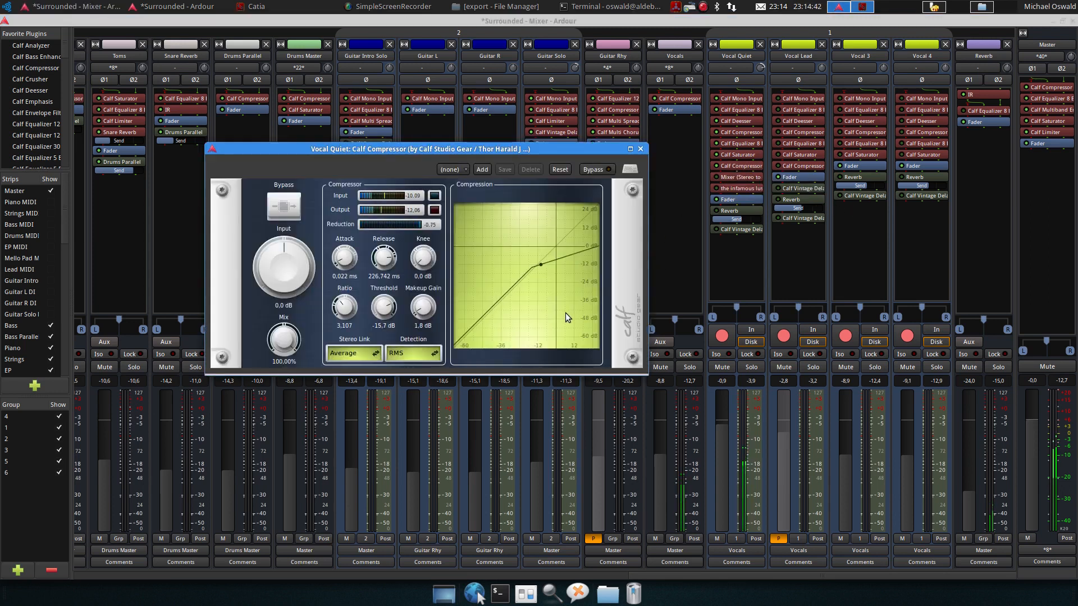
key("space")
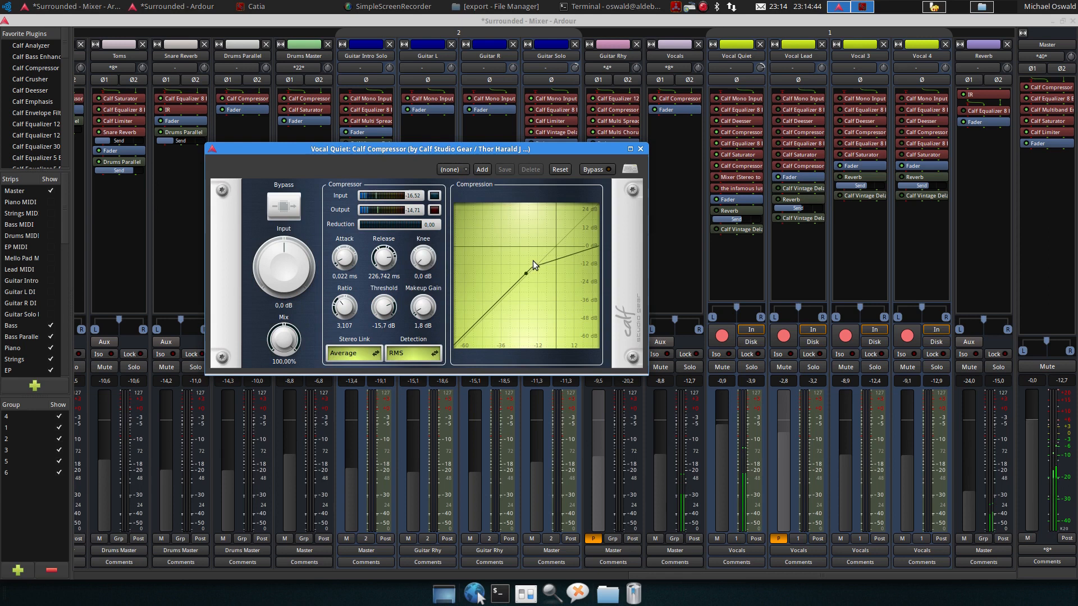
key("space")
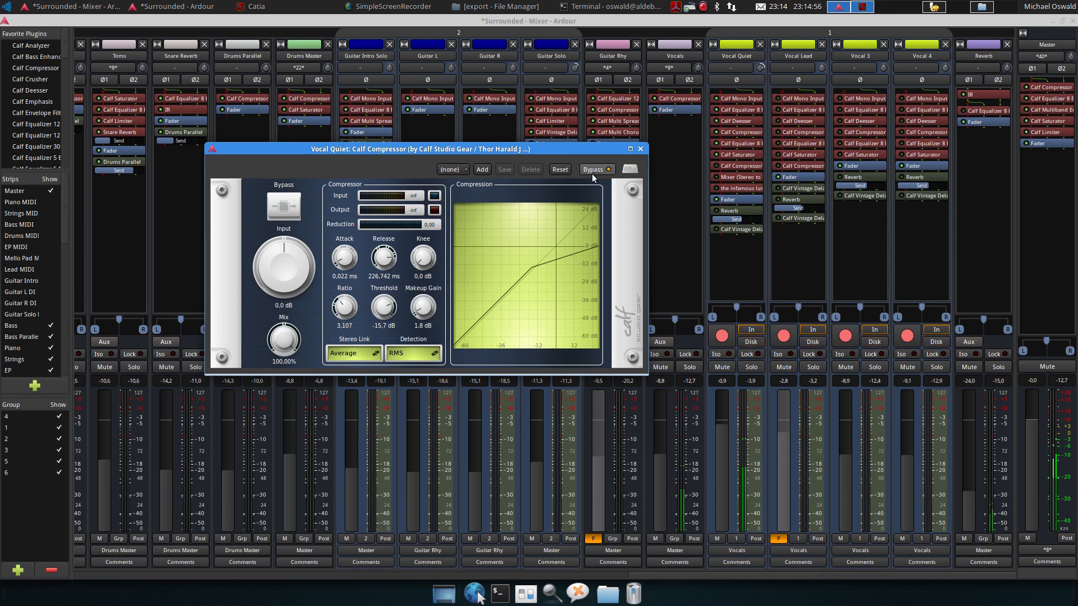
key("space")
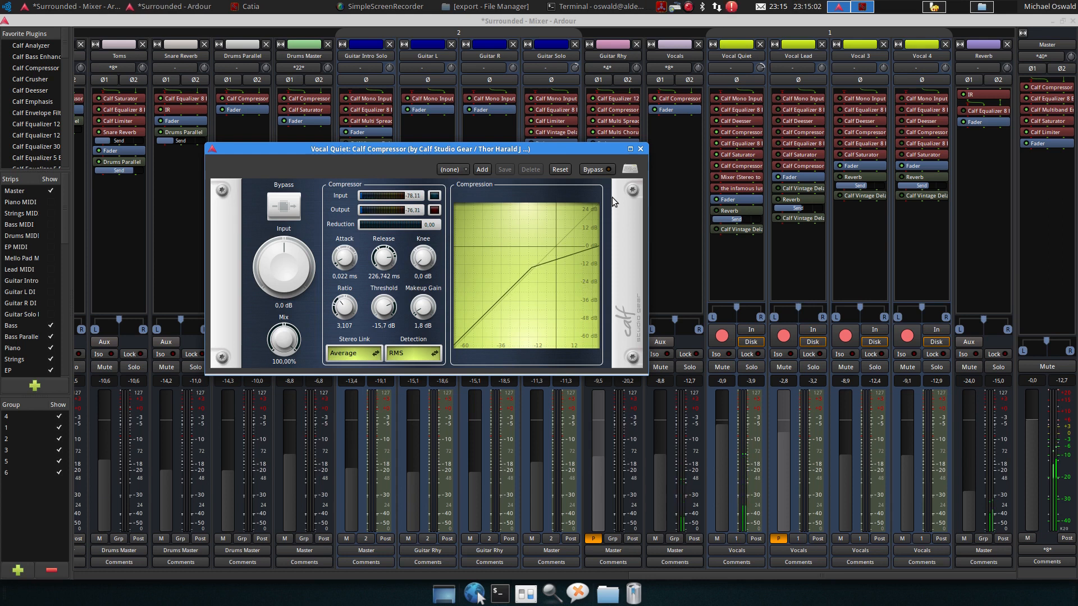
left_click(640, 148)
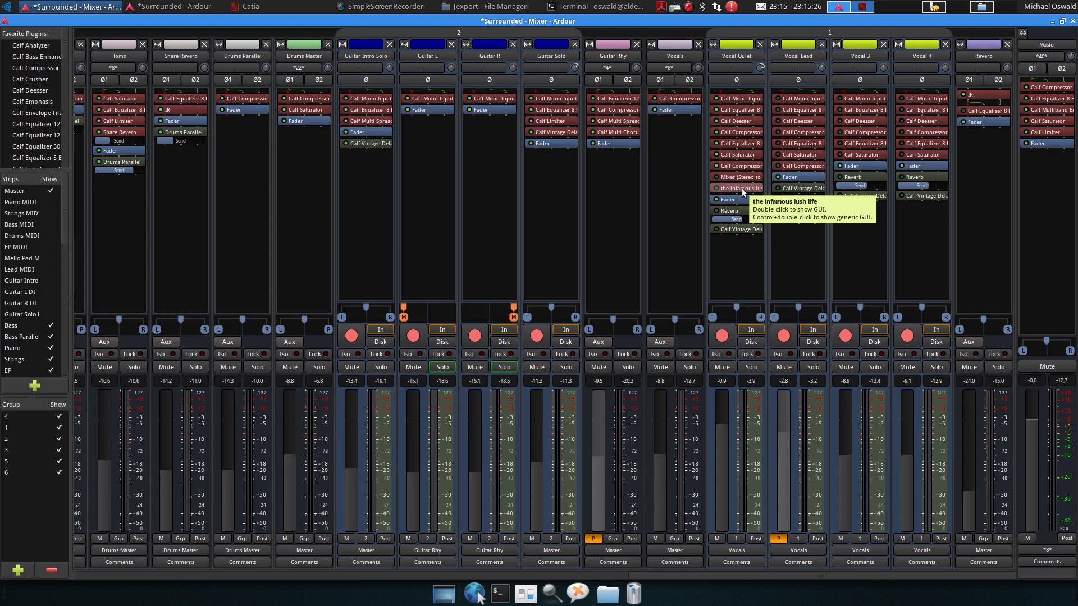
Enable Vocal Quiet's infamous lush life plugin and open its editor
key("alt+m")
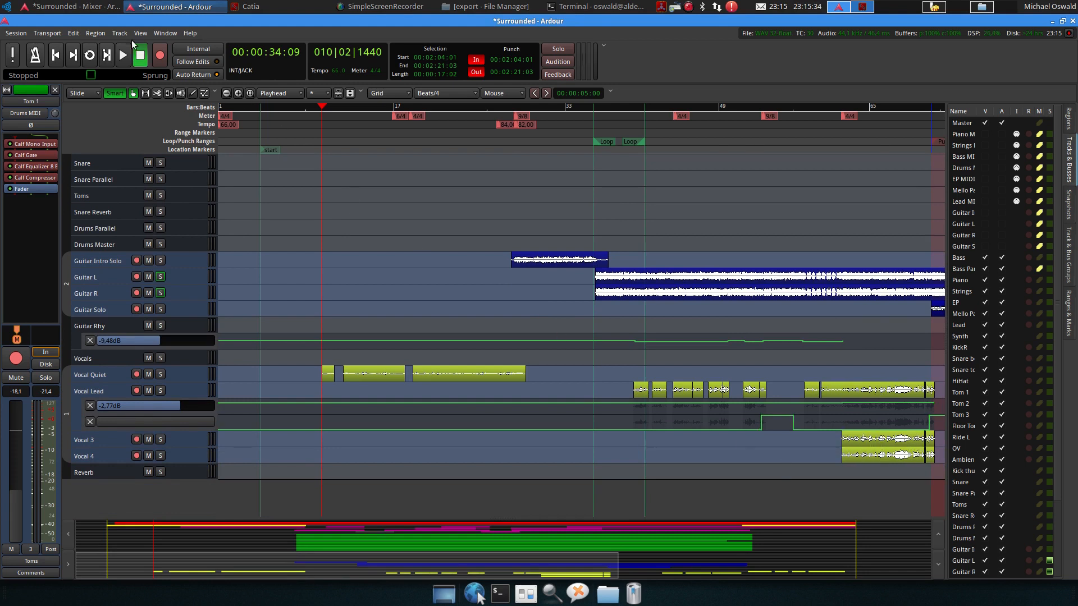
key("alt+m")
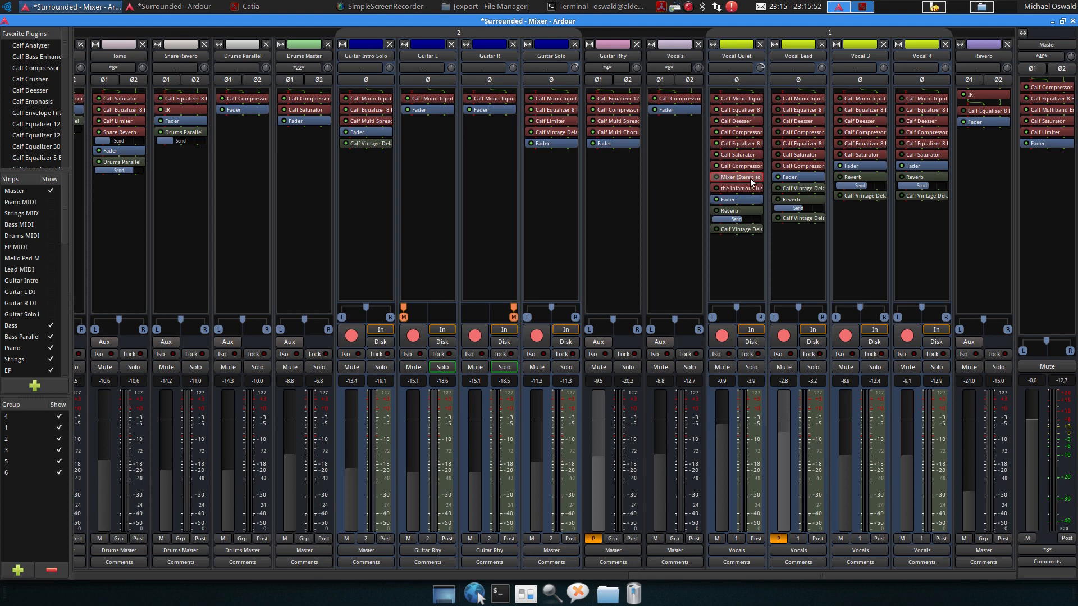
left_click(717, 190)
double_click(734, 189)
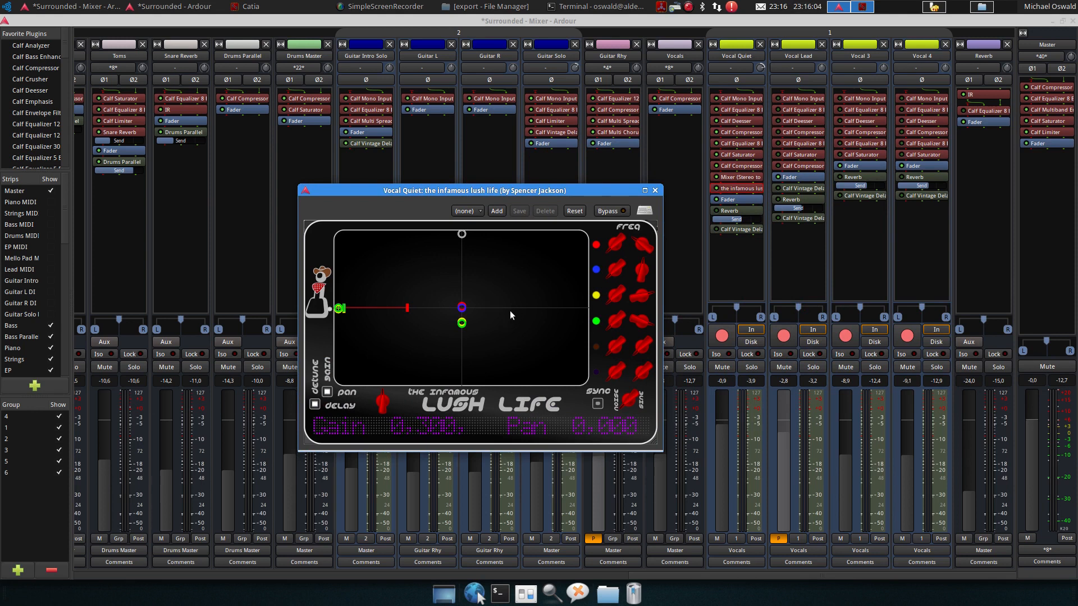
Switch off all lush life voice channels, then re-enable only channel 1
left_click(596, 322)
left_click(597, 295)
left_click(596, 270)
left_click(596, 246)
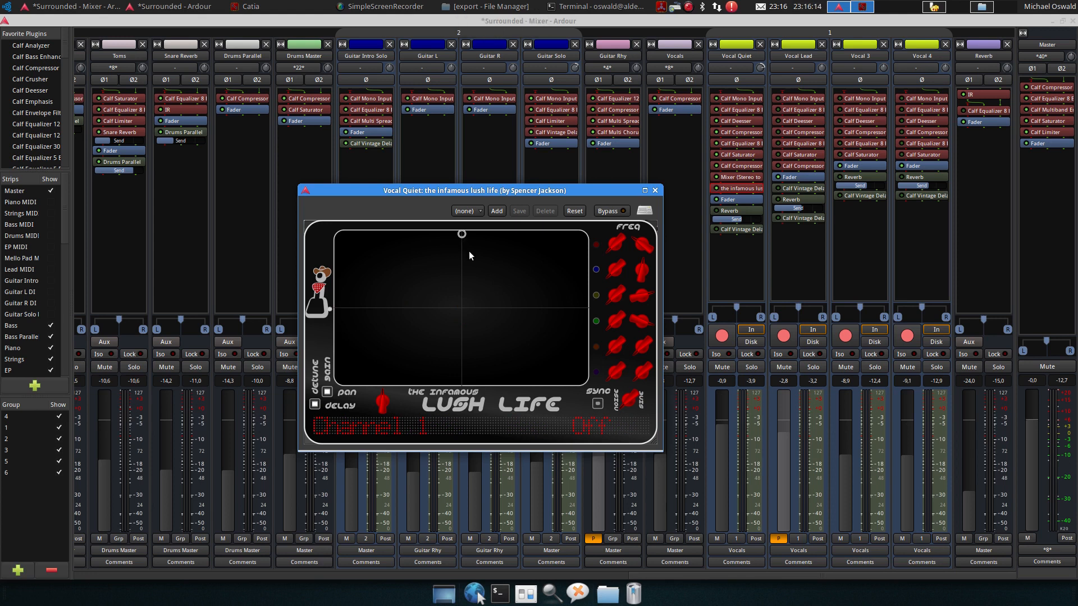
left_click(596, 245)
Enable channel 2 and place channel 1 hard left and channel 2 hard right at equal gain
left_click(314, 406)
mouse_move(506, 309)
left_mouse_down()
mouse_move(565, 295)
mouse_move(315, 295)
mouse_move(330, 231)
mouse_move(333, 339)
mouse_move(334, 295)
left_mouse_up()
left_click(597, 269)
mouse_move(466, 308)
left_mouse_down()
mouse_move(504, 285)
mouse_move(595, 286)
left_mouse_up()
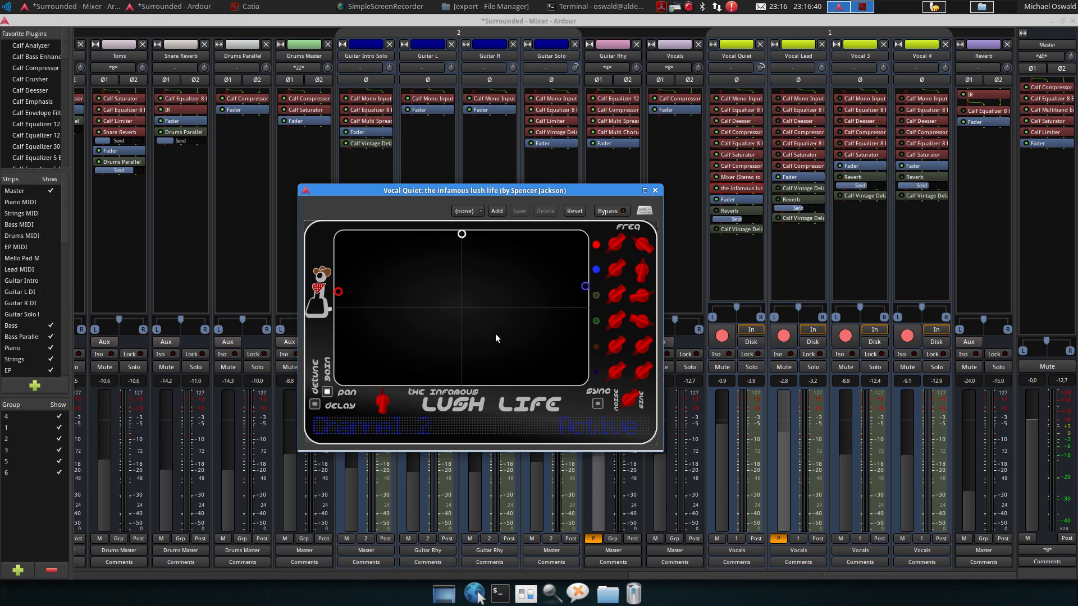
left_click(221, 20)
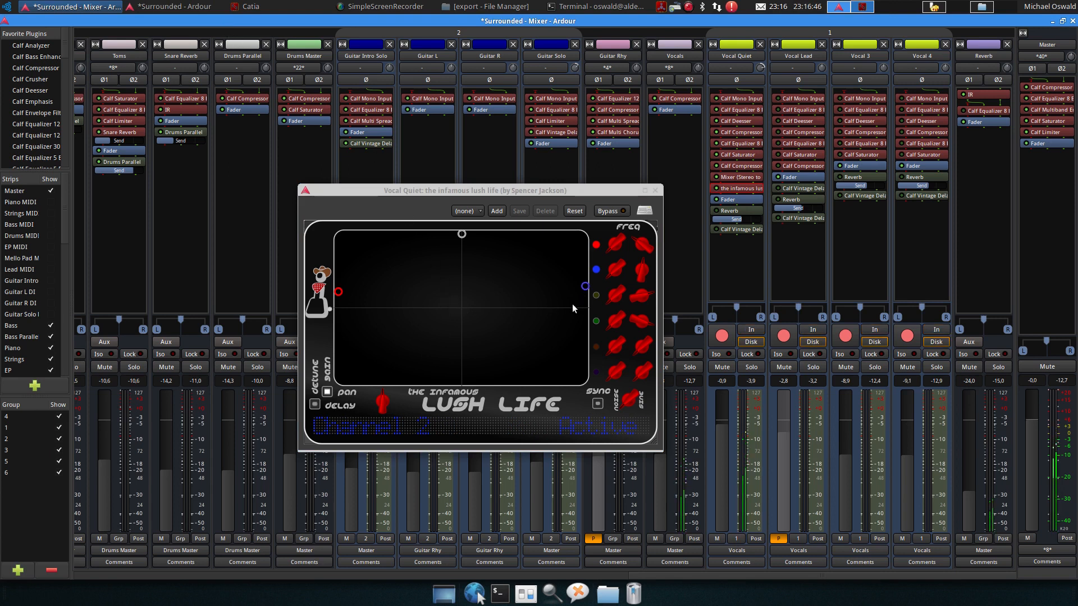
left_click_drag(585, 286, 594, 320)
left_click_drag(338, 292, 337, 317)
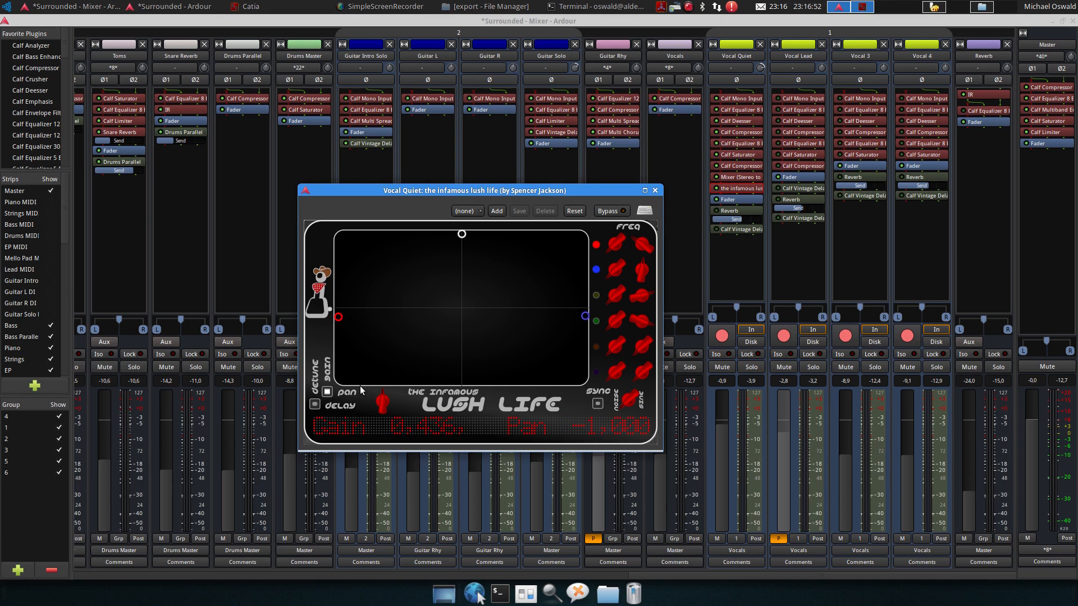
Play and stop the song to hear the widened vocal
left_click(258, 23)
key("space")
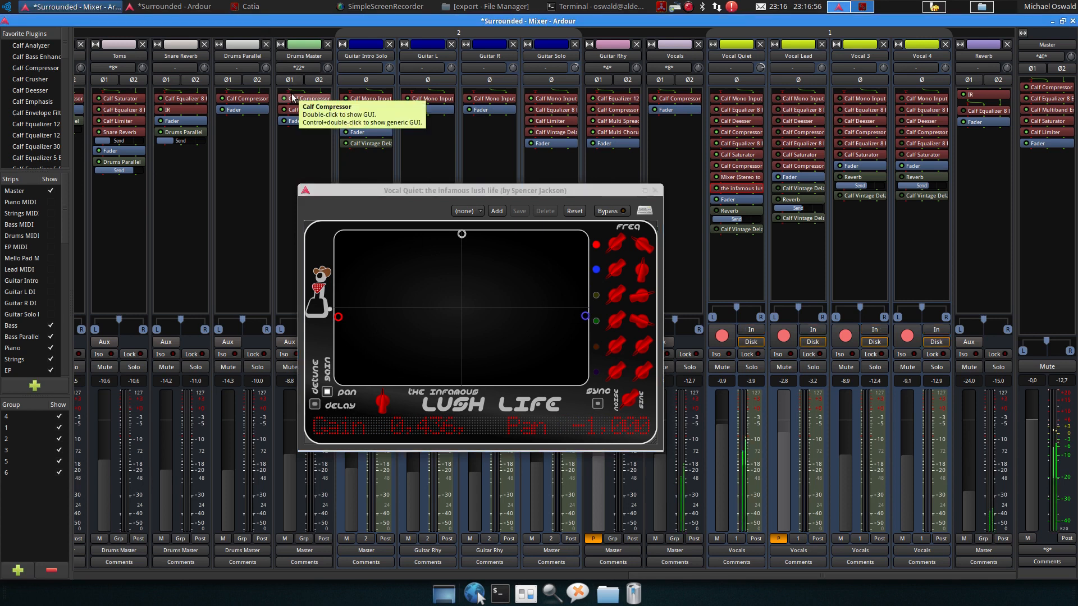
key("space")
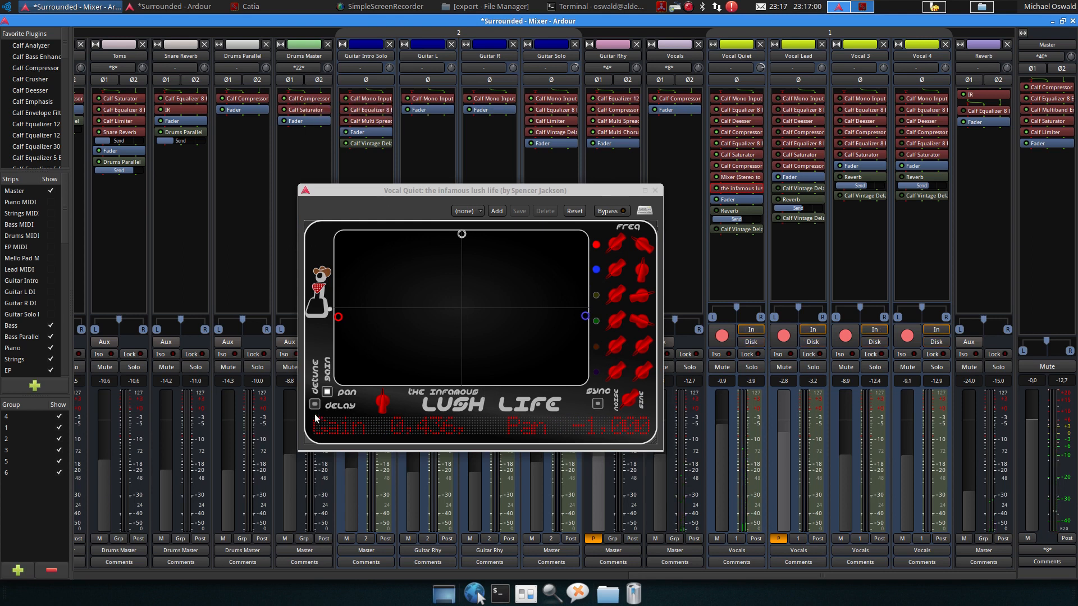
Switch off channel 2 and adjust channel 1's delay LFO amplitude and delay
left_click(349, 319)
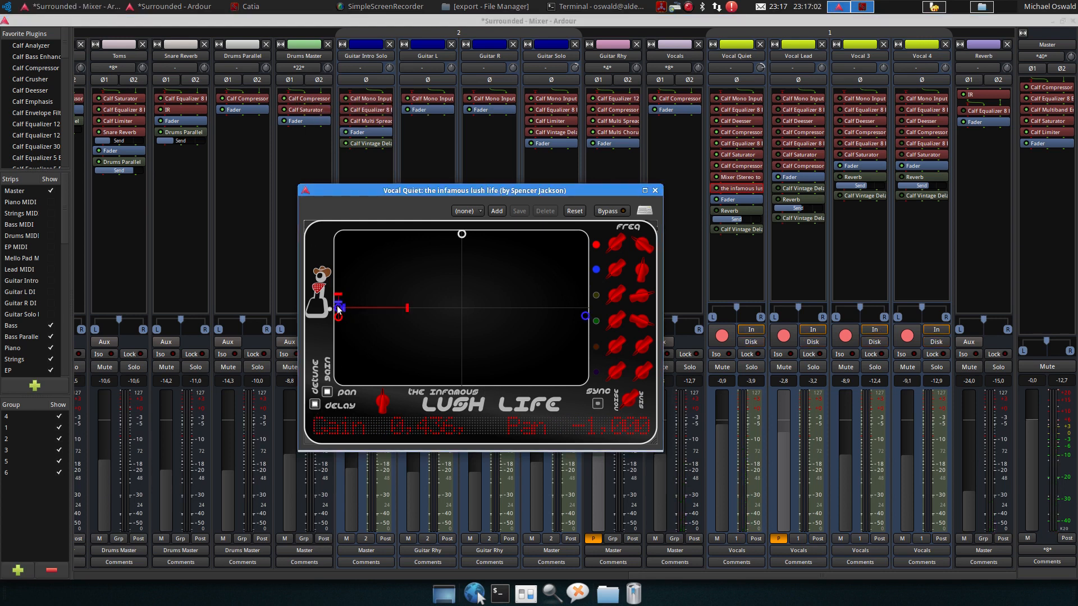
left_click(596, 269)
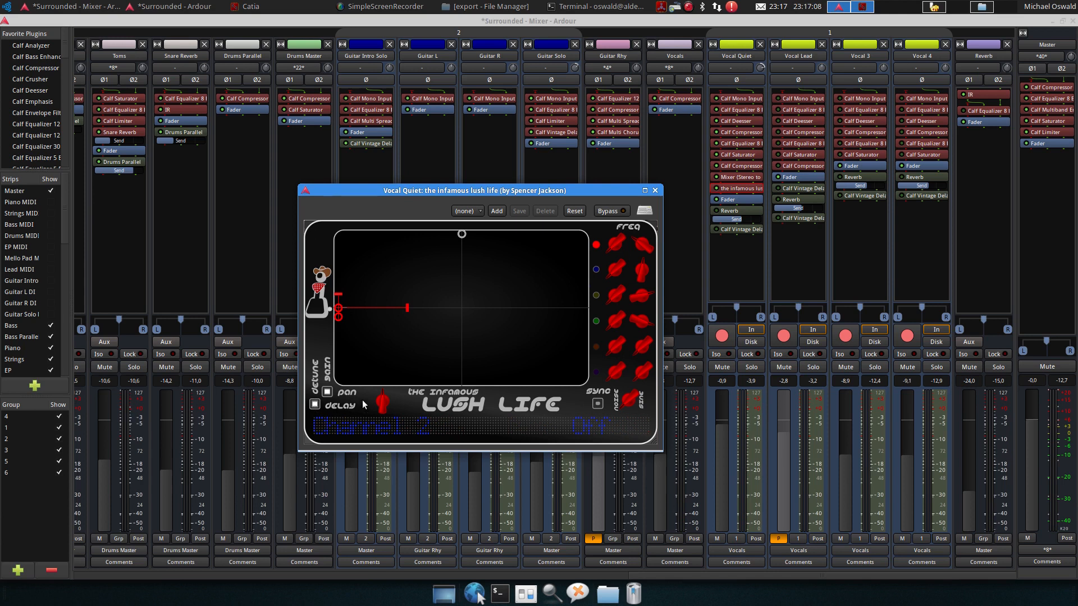
left_click_drag(336, 308, 333, 286)
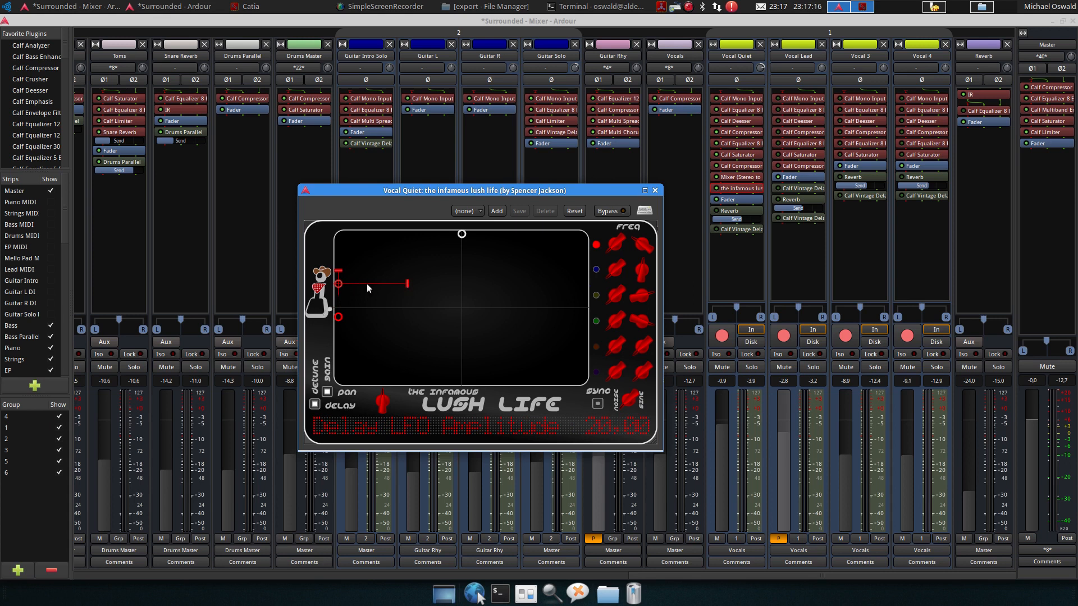
left_click_drag(359, 289, 386, 286)
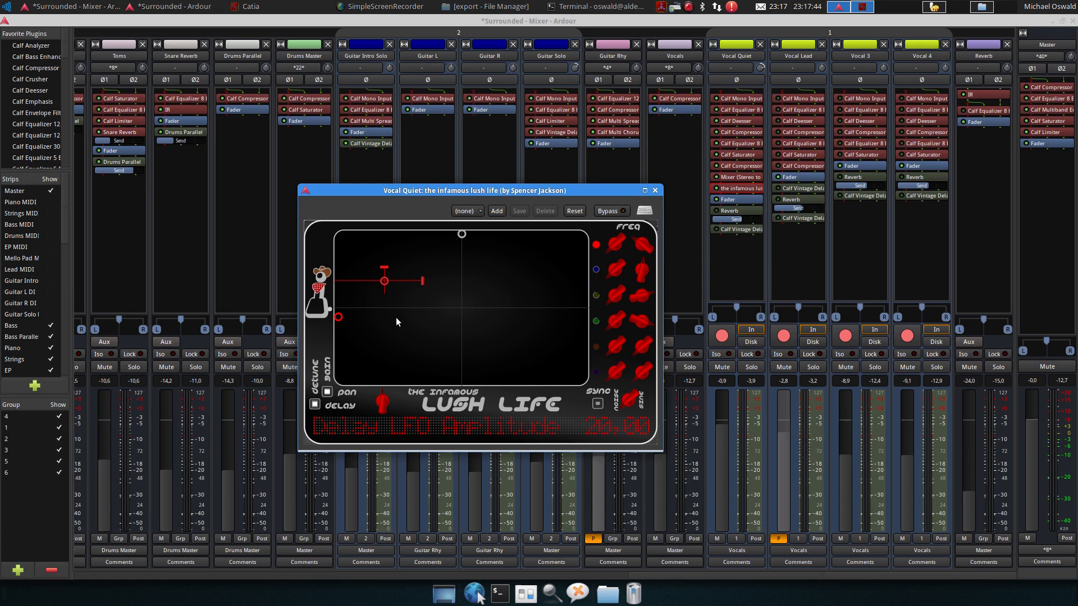
Play the song while sweeping channel 1 from hard left to hard right and back
left_click(187, 21)
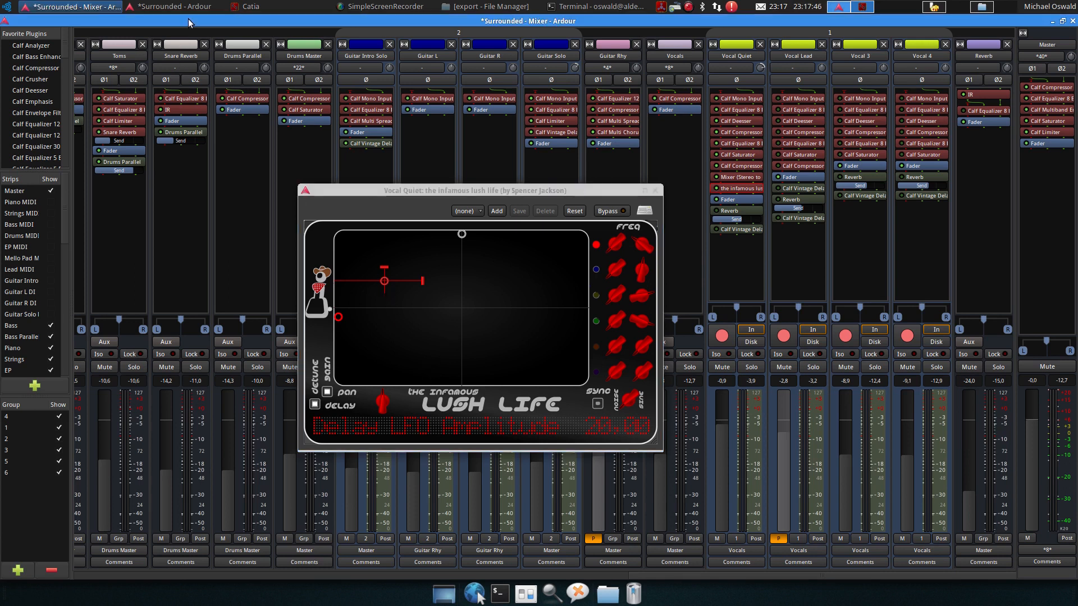
key("space")
left_click_drag(392, 287, 569, 316)
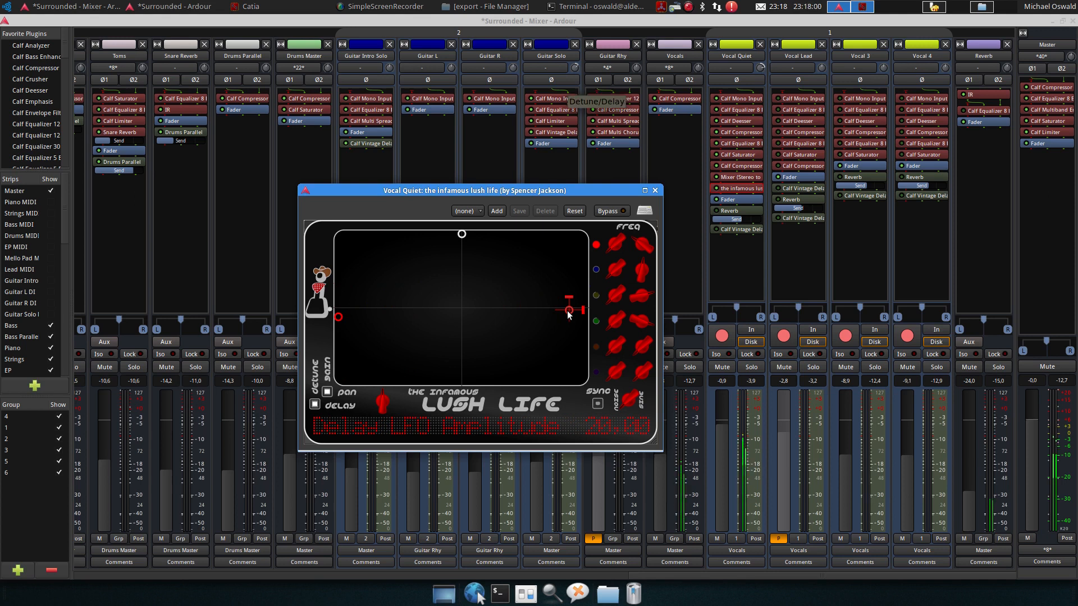
left_click_drag(568, 314, 332, 311)
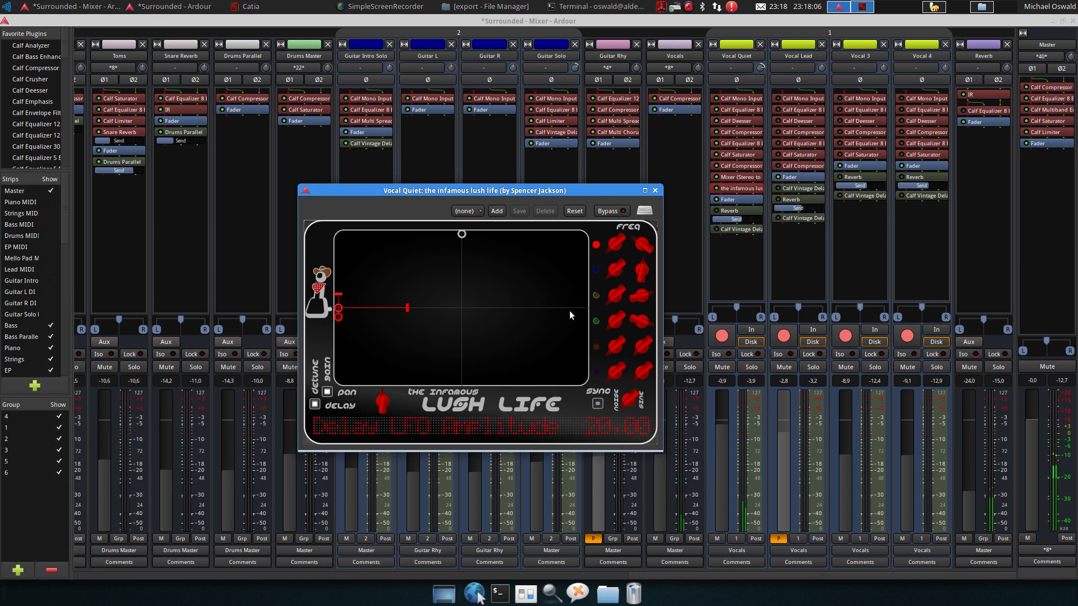
Re-enable channel 2 and set its delay, then enable channel 3 at gain 0.269 and pan -0.468
left_click(596, 270)
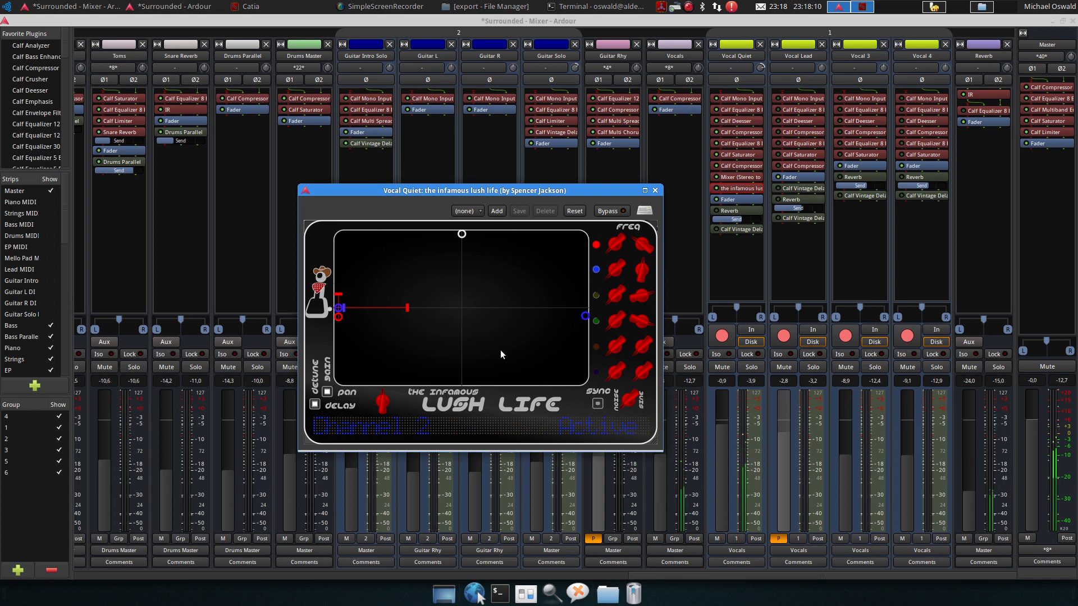
left_click_drag(344, 308, 368, 312)
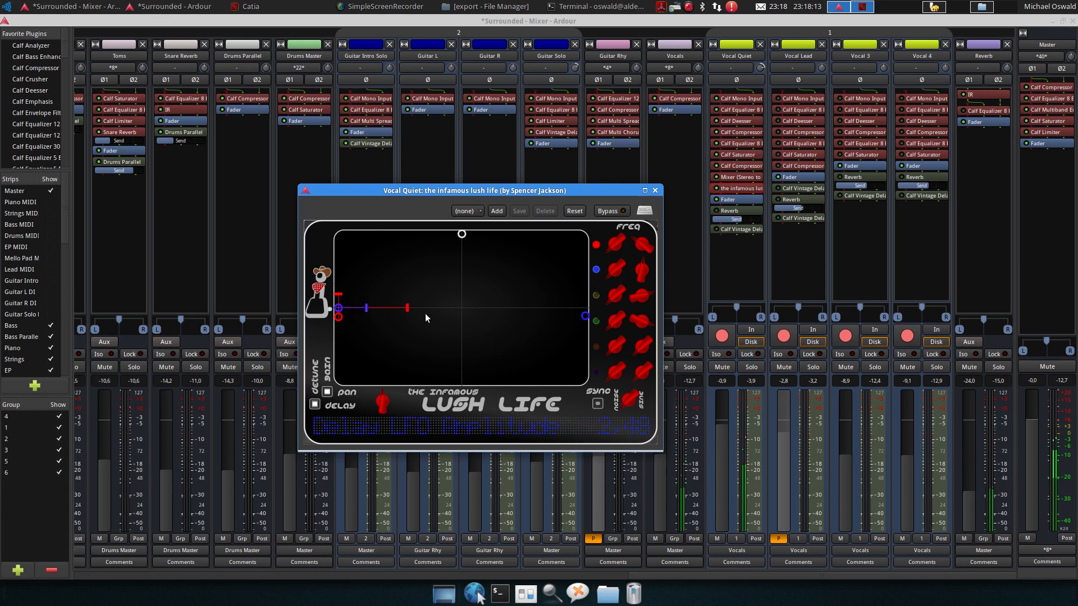
left_click(596, 295)
left_click_drag(461, 322, 404, 342)
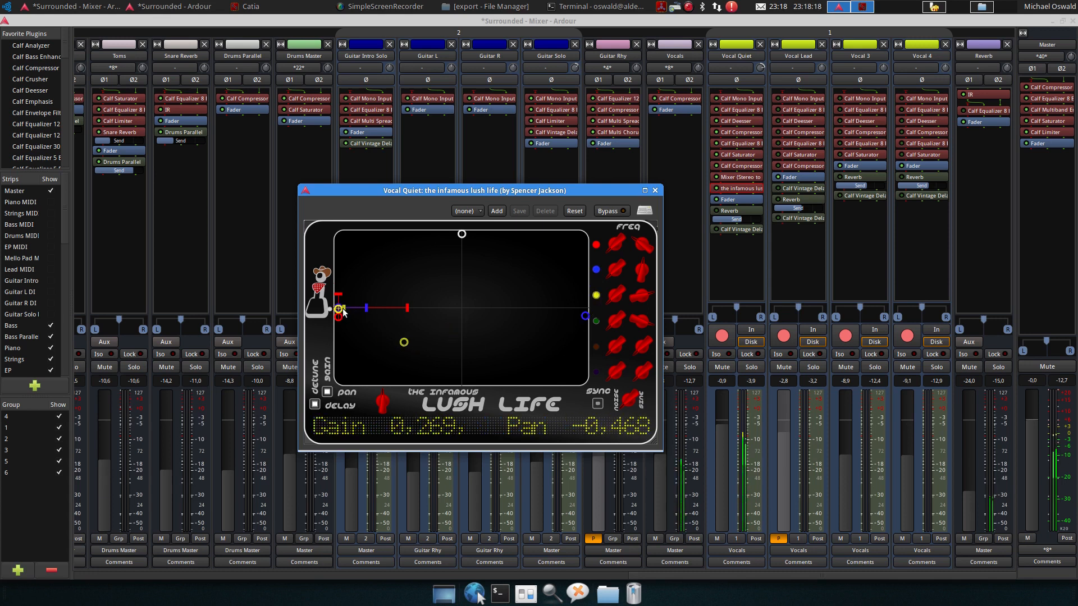
Nudge channel 1's delay LFO amplitude to 0.13, then enable channel 4 and place it at gain 0.277, pan 0.465
left_click_drag(343, 309, 351, 313)
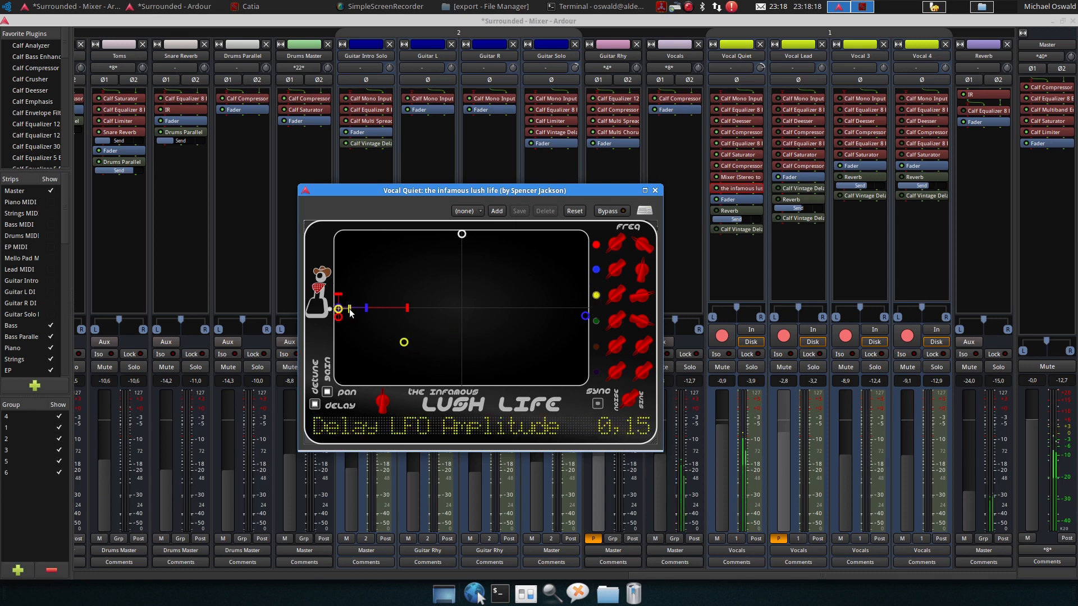
left_click(596, 321)
left_click_drag(479, 327, 525, 345)
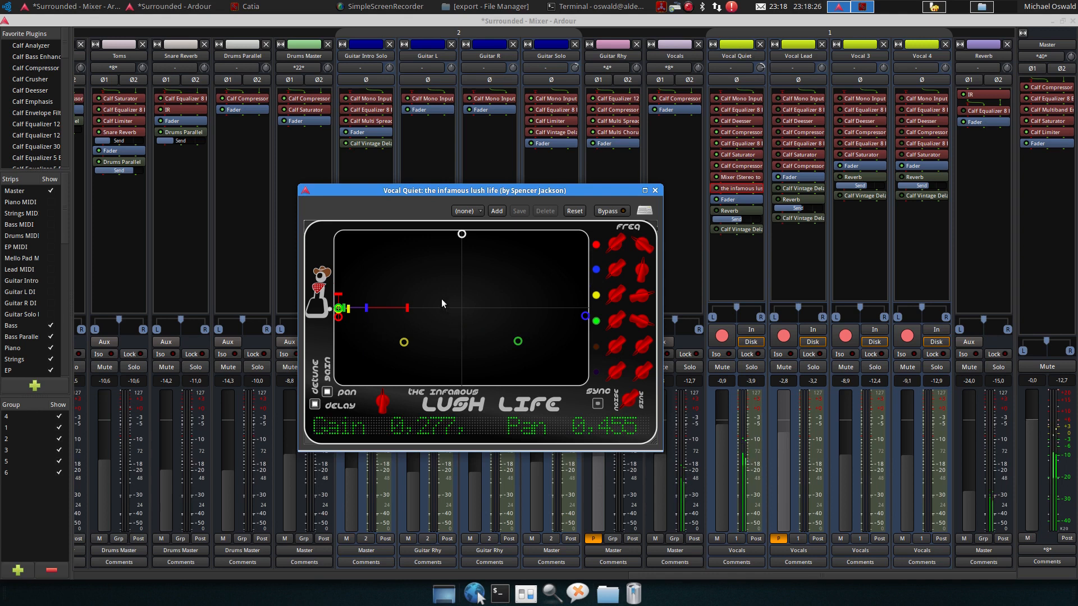
Play the song to hear the four-channel widening, then close the Lush Life plugin window
left_click(377, 23)
key("space")
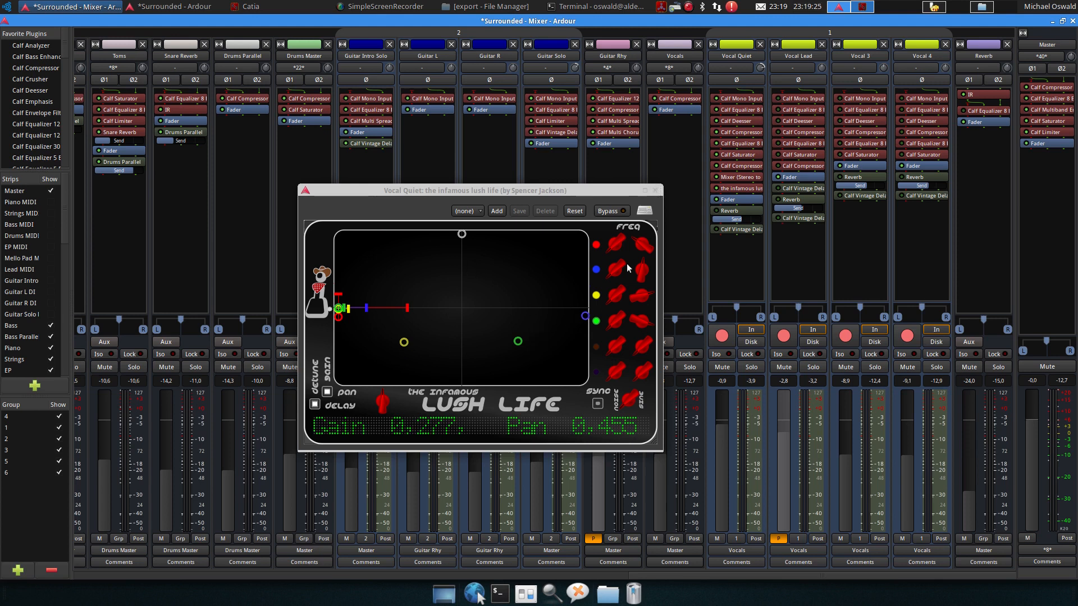
left_click(655, 191)
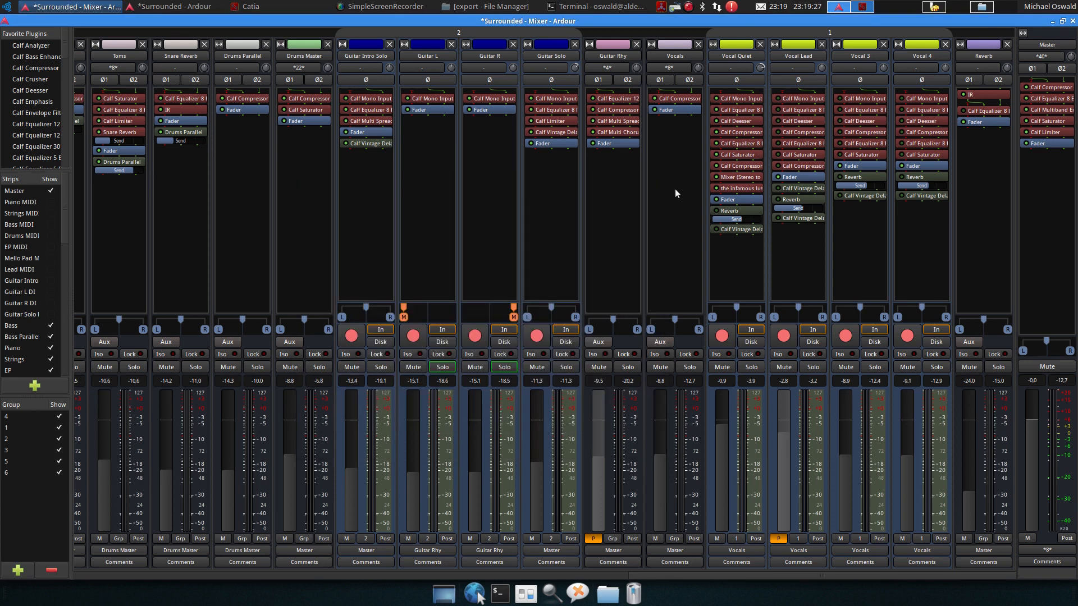
Open the Reverb bus's Calf Equalizer 8 Band to review its settings, then close it
left_click(717, 176)
left_click(961, 111)
double_click(980, 113)
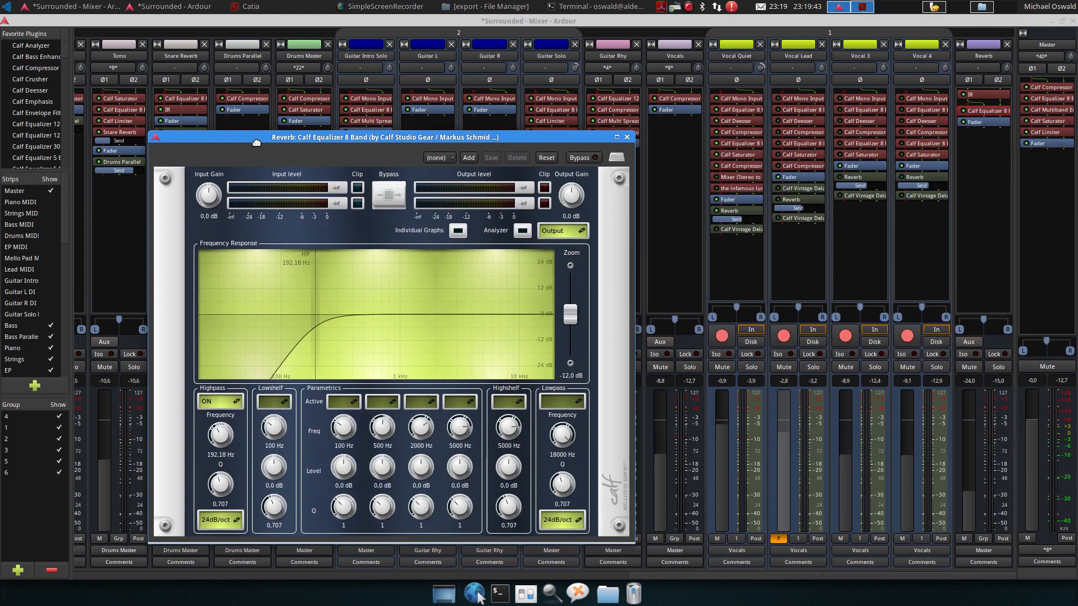
left_click(627, 138)
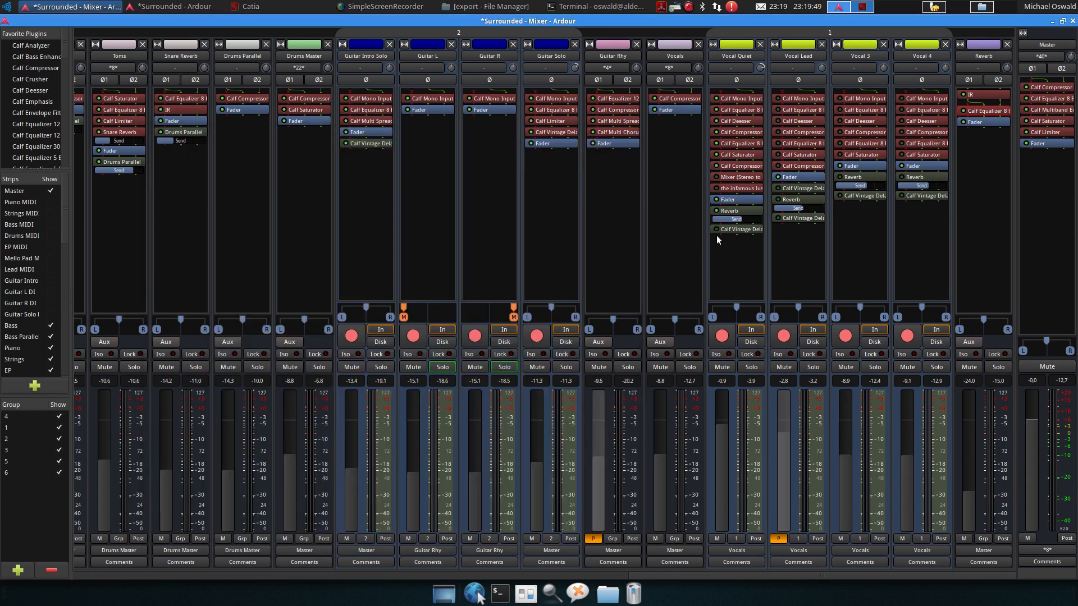
Play the song while reviewing Vocal Quiet's Calf Vintage Delay settings, then close the delay window
key("space")
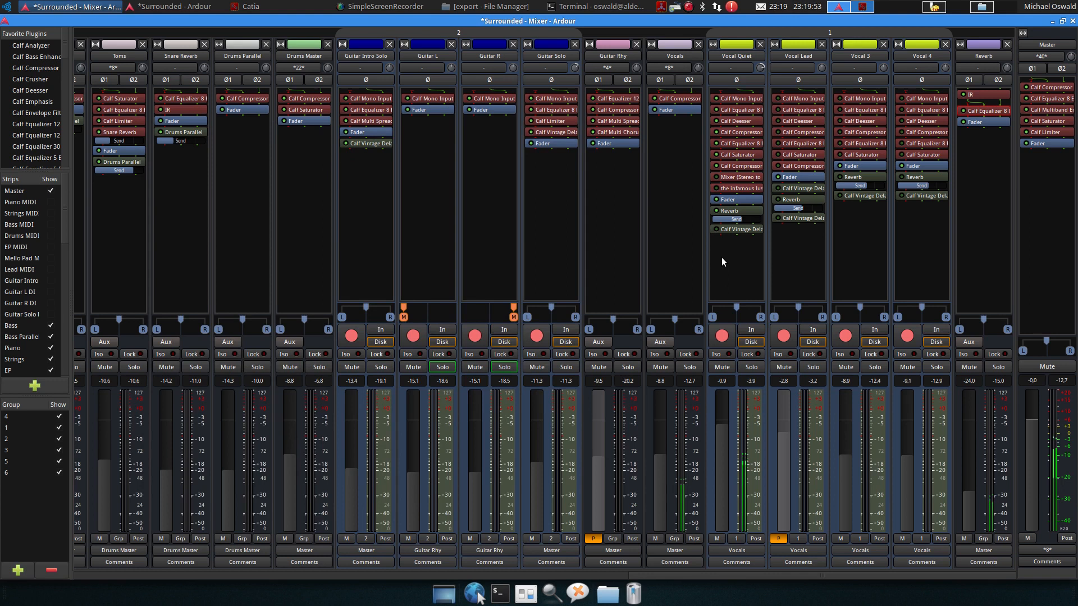
key("space")
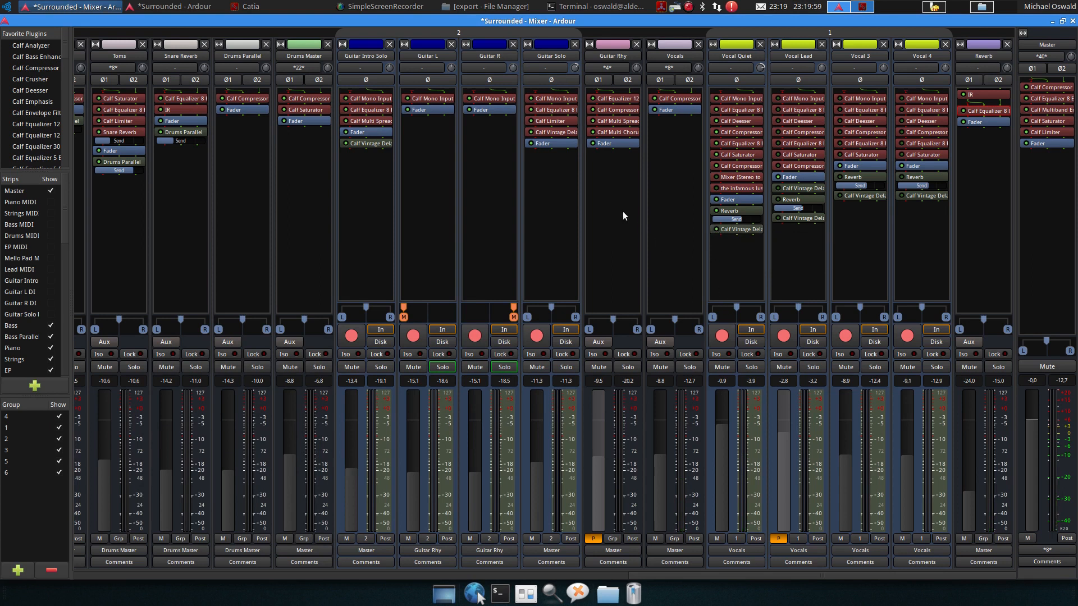
key("space")
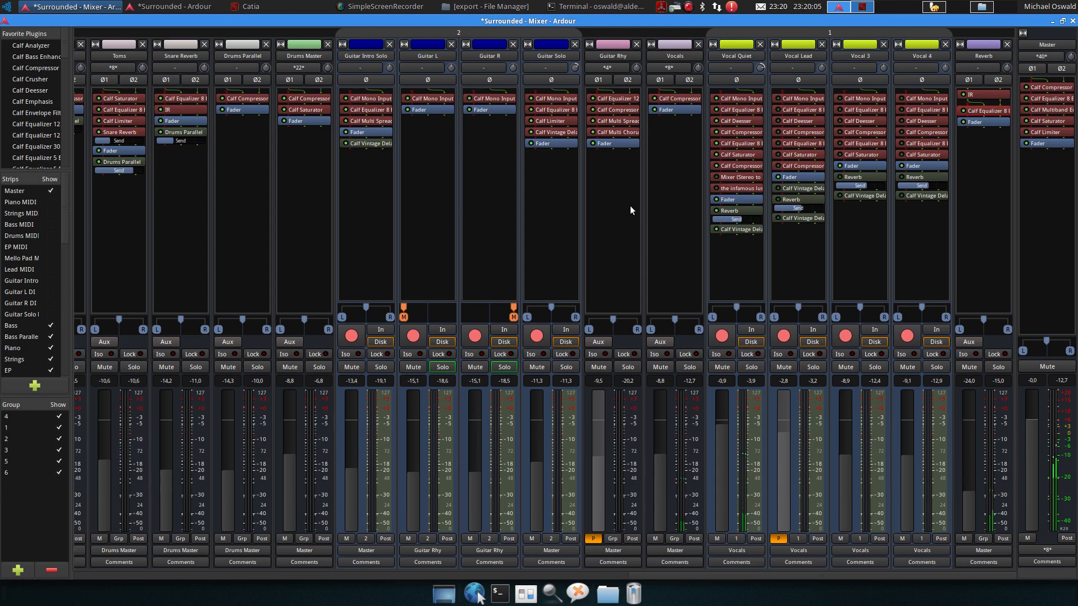
double_click(739, 230)
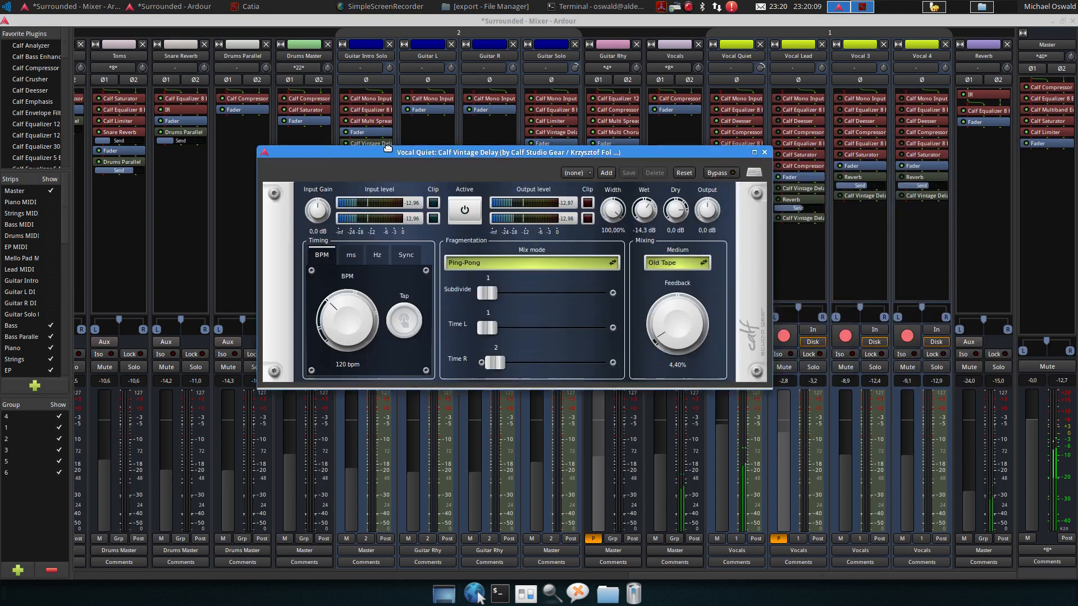
left_click_drag(388, 148, 191, 134)
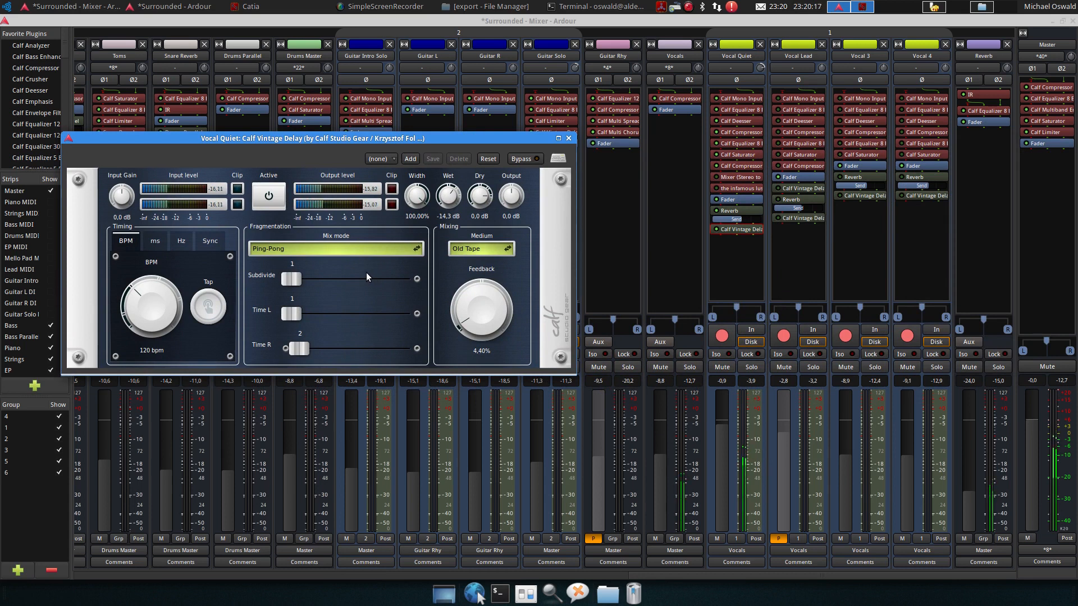
key("space")
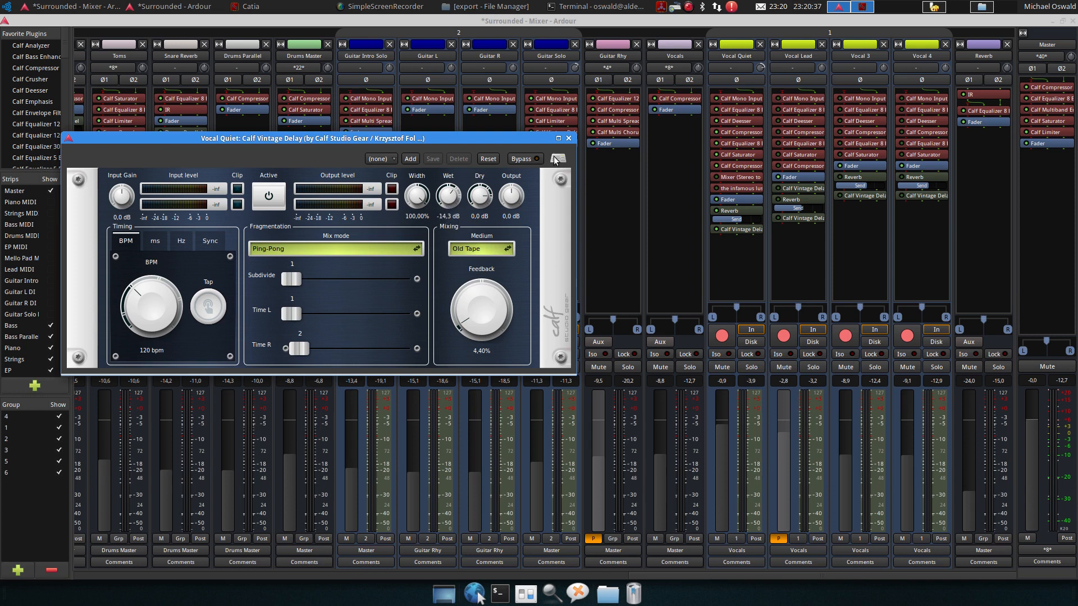
left_click(568, 139)
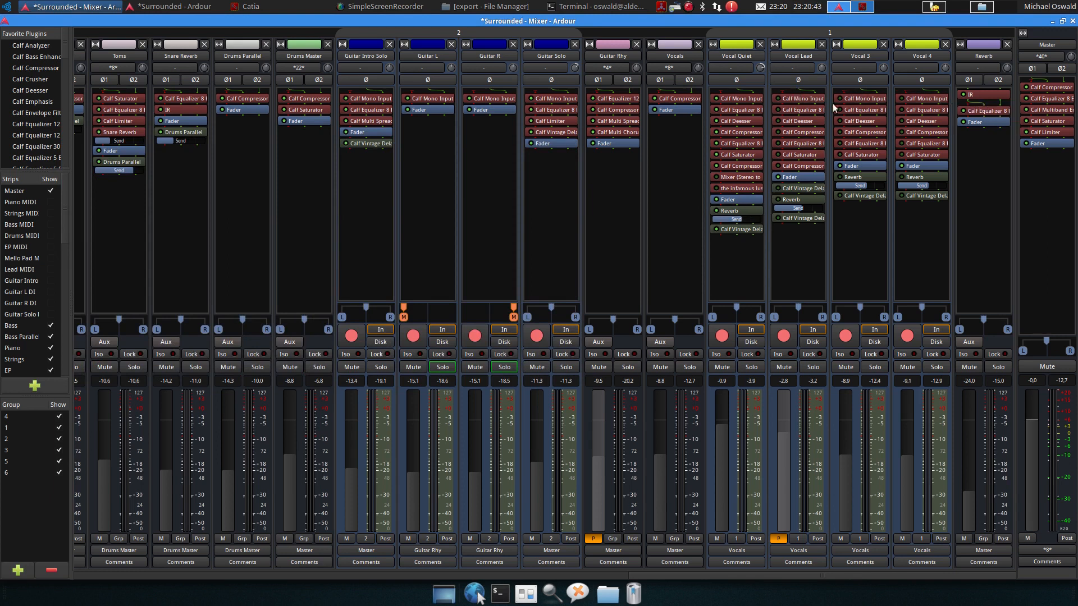
Inspect Vocal Lead's first equalizer, its compressor and its second equalizer, closing each window afterwards
double_click(792, 109)
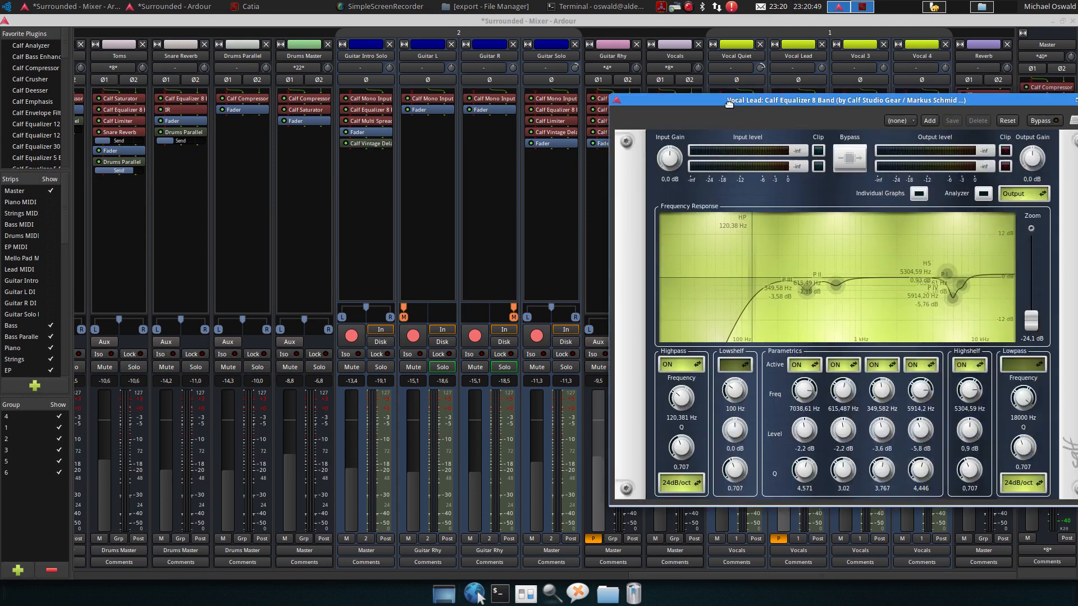
left_click_drag(809, 107, 453, 121)
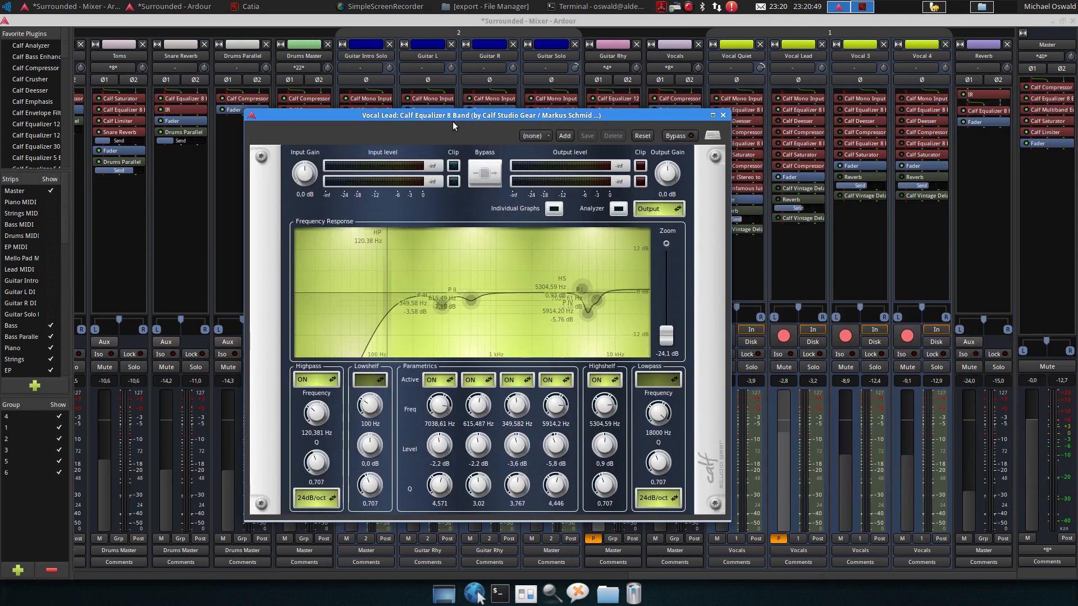
left_click(721, 115)
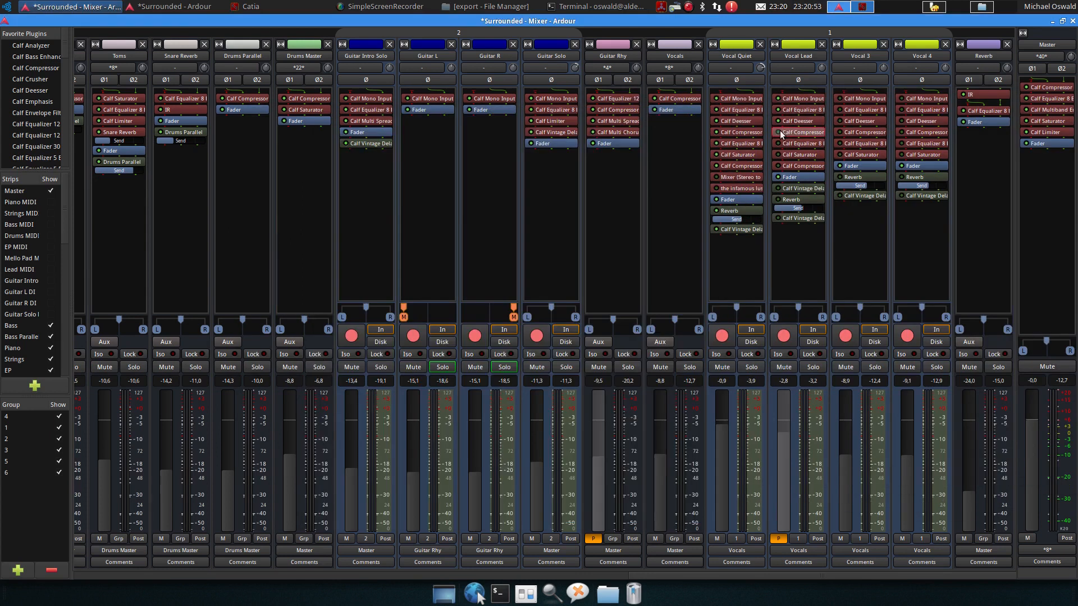
double_click(792, 132)
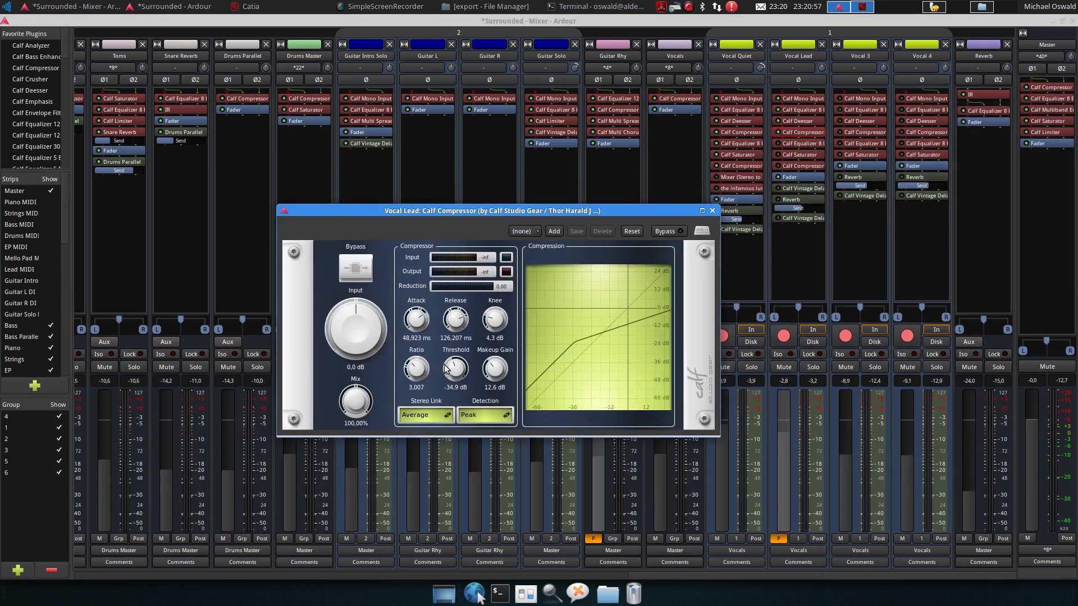
left_click(712, 210)
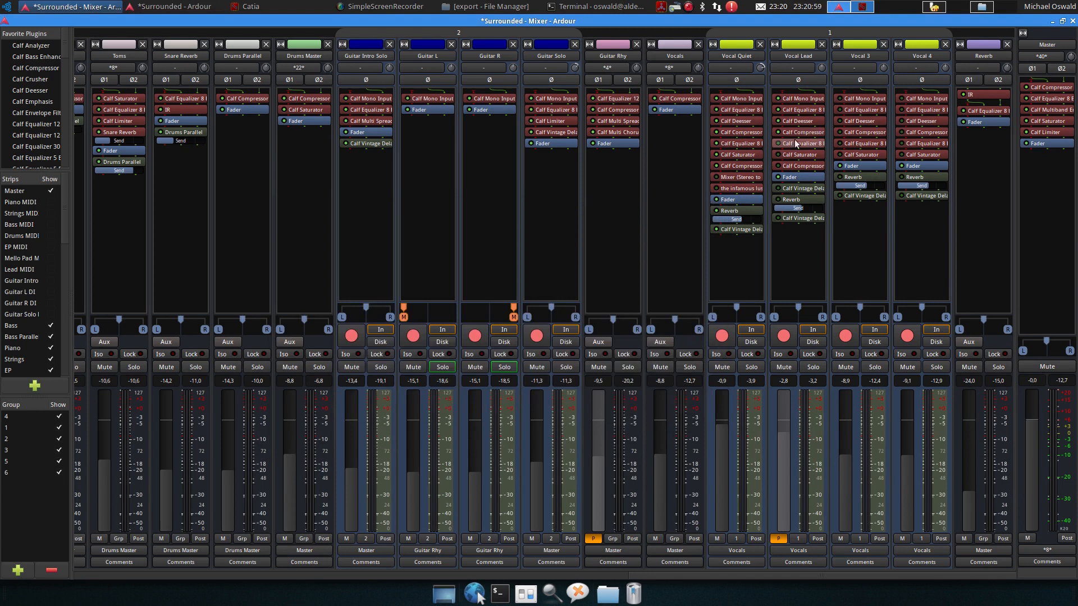
double_click(786, 143)
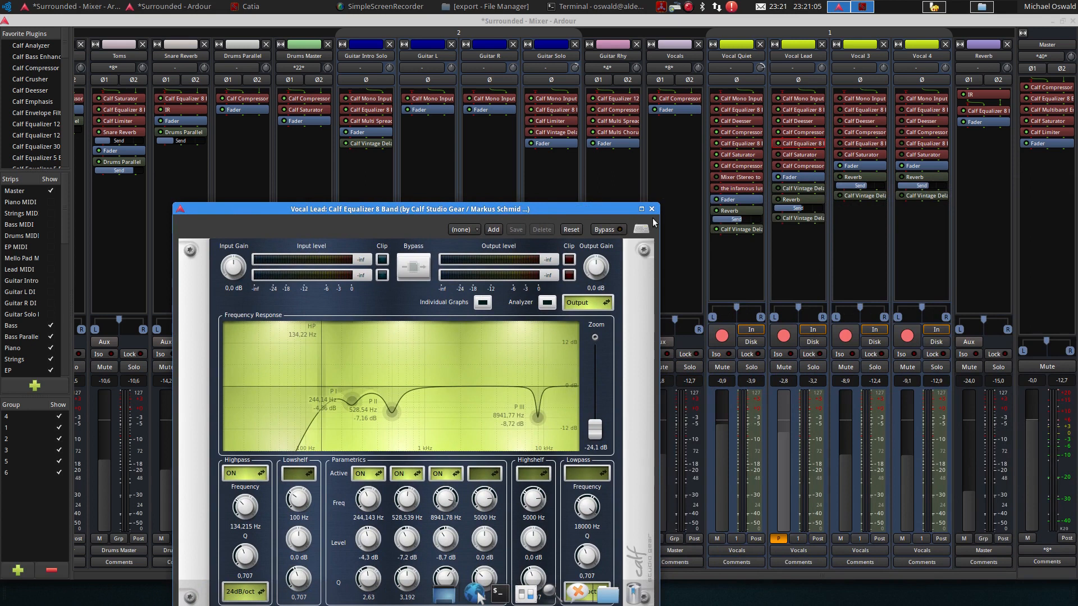
left_click(651, 208)
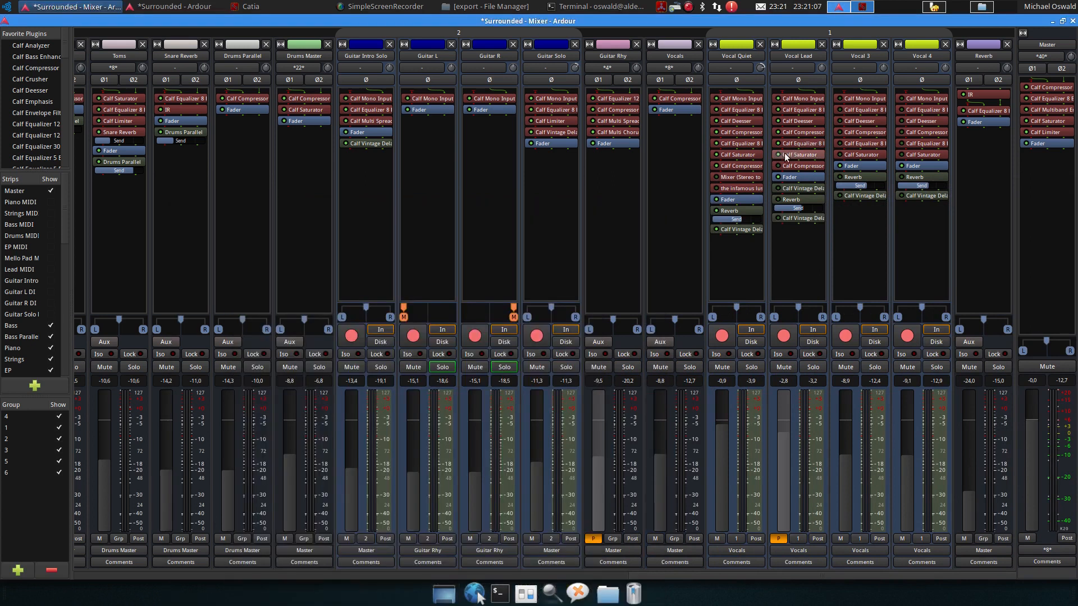
Inspect Vocal Lead's saturator, second compressor and both Calf Vintage Delay plugins, closing each window
double_click(792, 156)
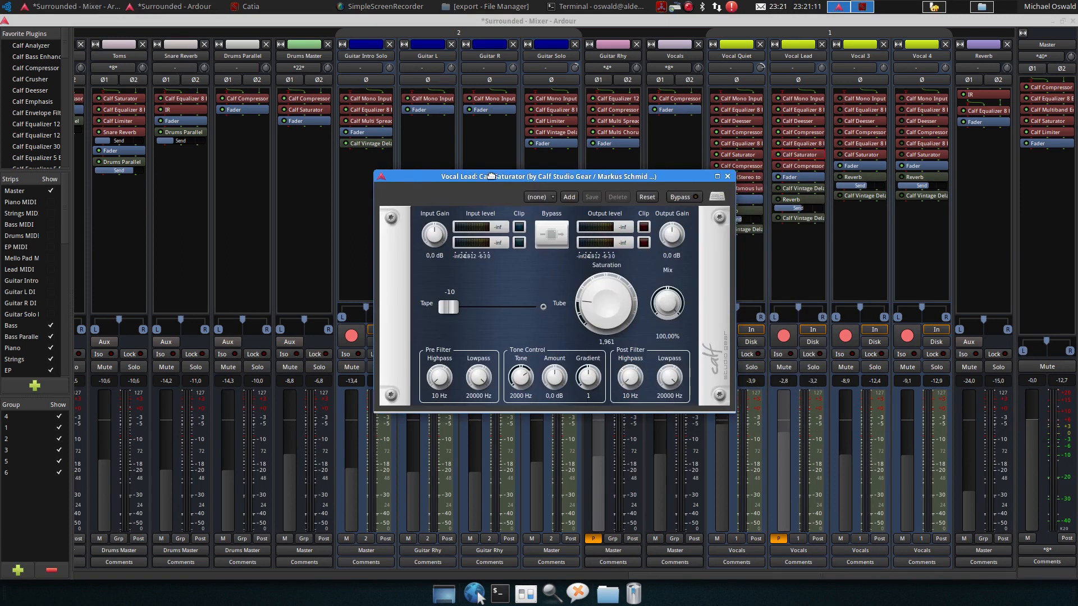
left_click(728, 176)
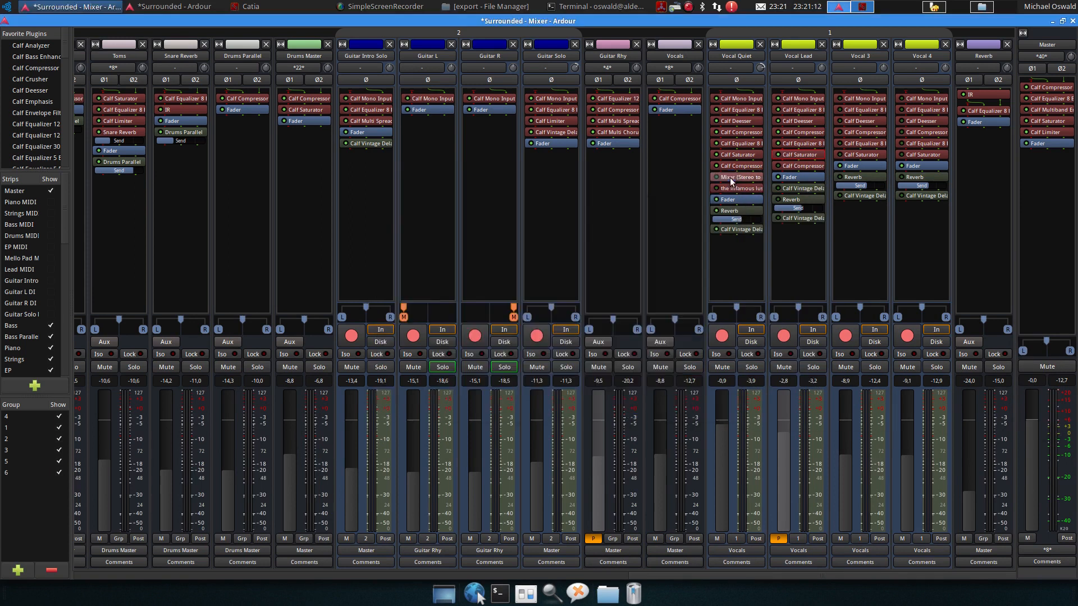
double_click(790, 165)
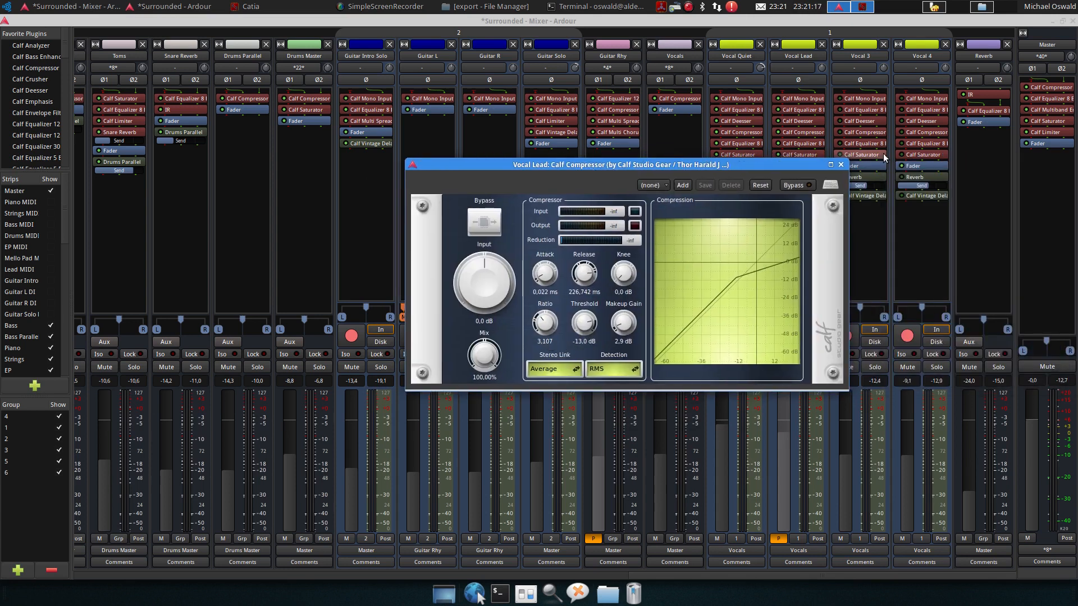
left_click(841, 165)
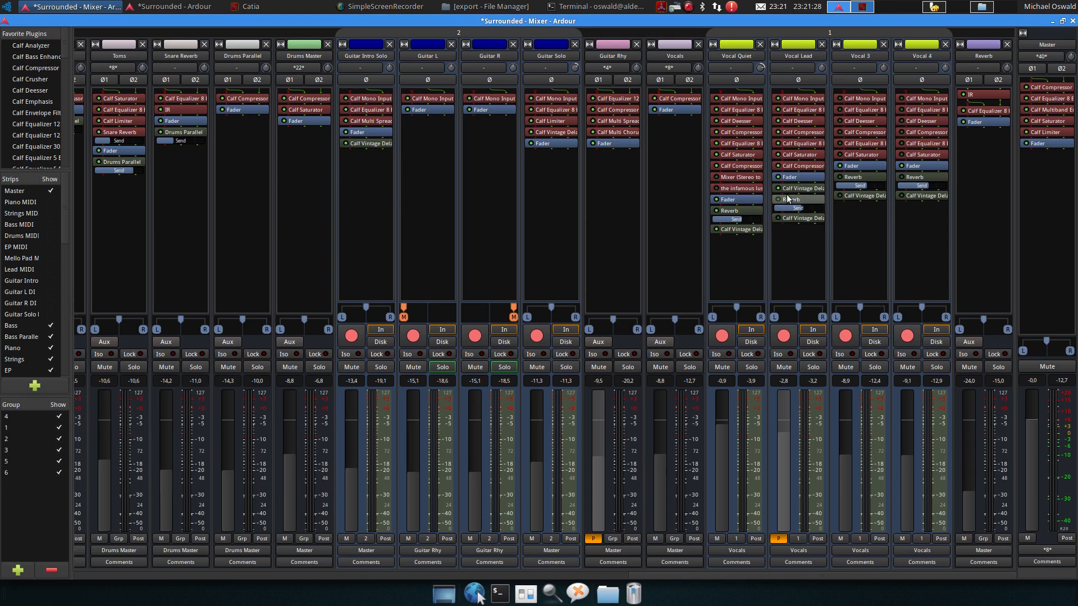
double_click(817, 188)
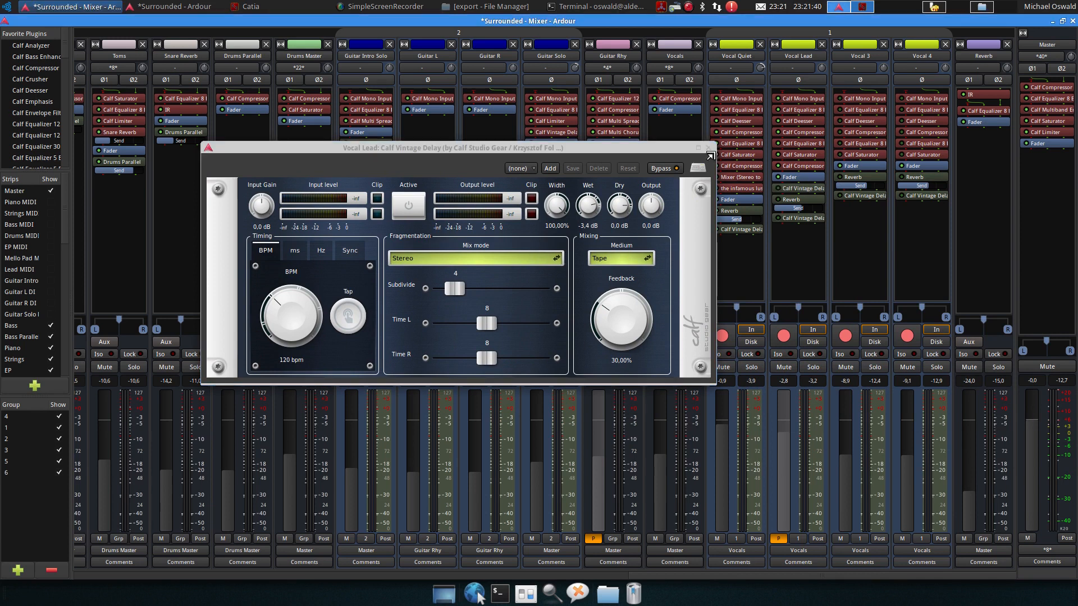
left_click(708, 148)
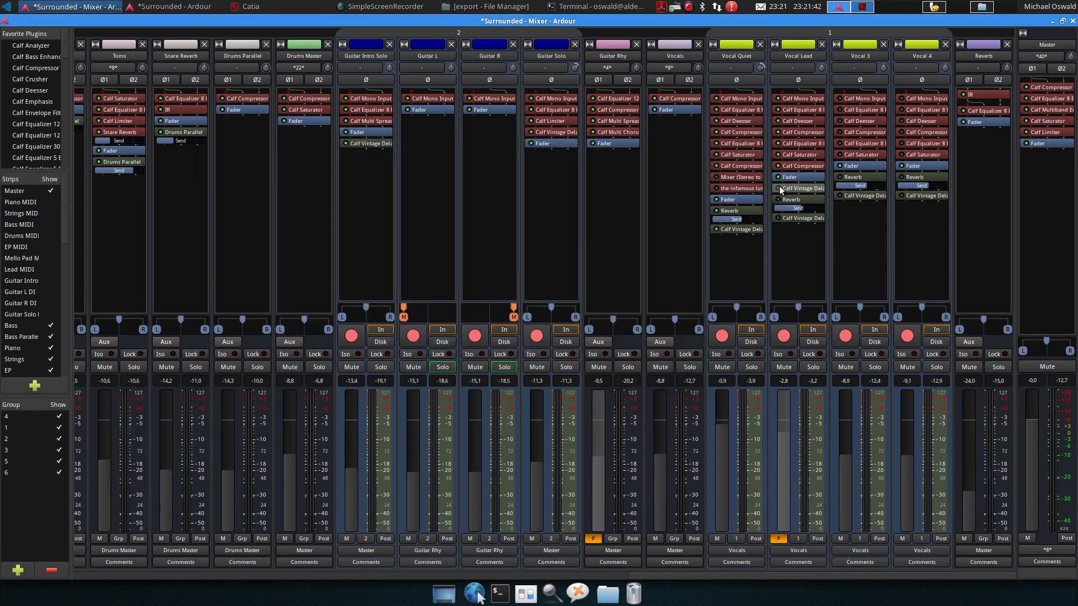
double_click(791, 217)
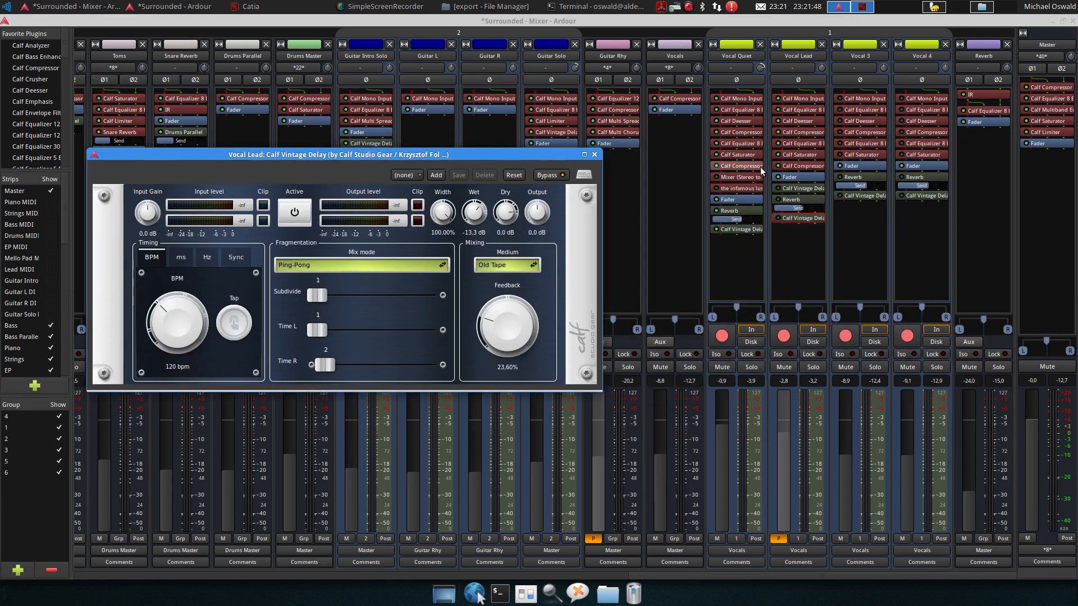
left_click(783, 216)
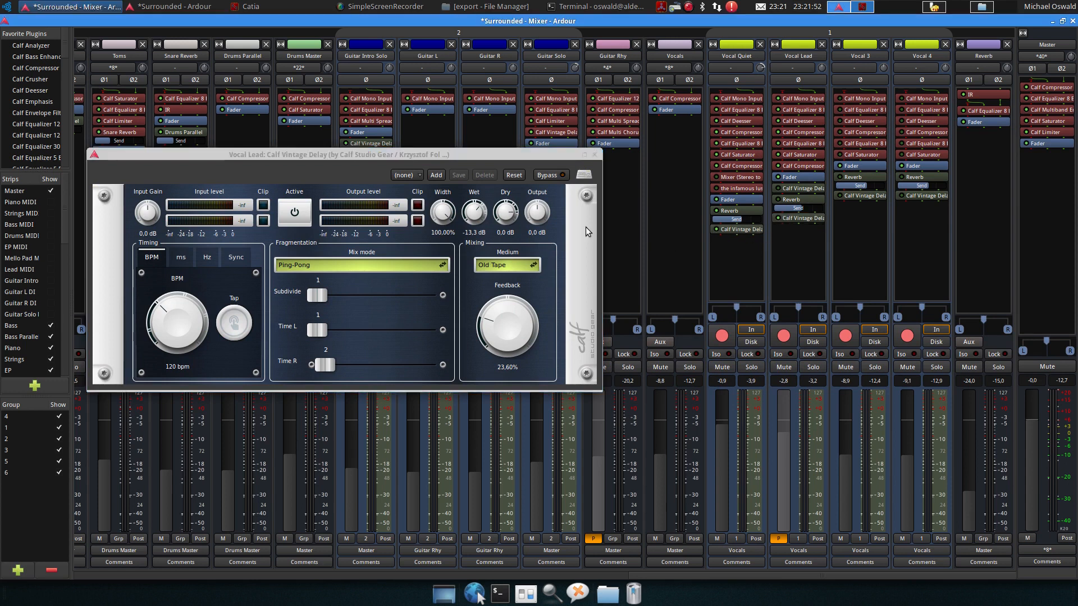
left_click(594, 155)
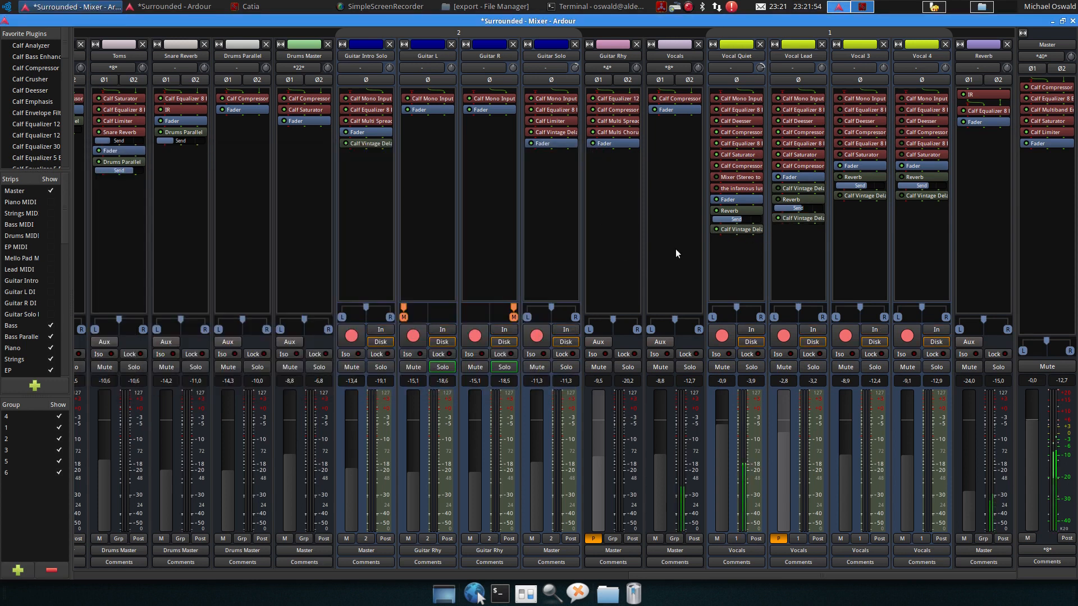
Switch to the editor, place the playhead at about bar 40 and start playback
key("alt+e")
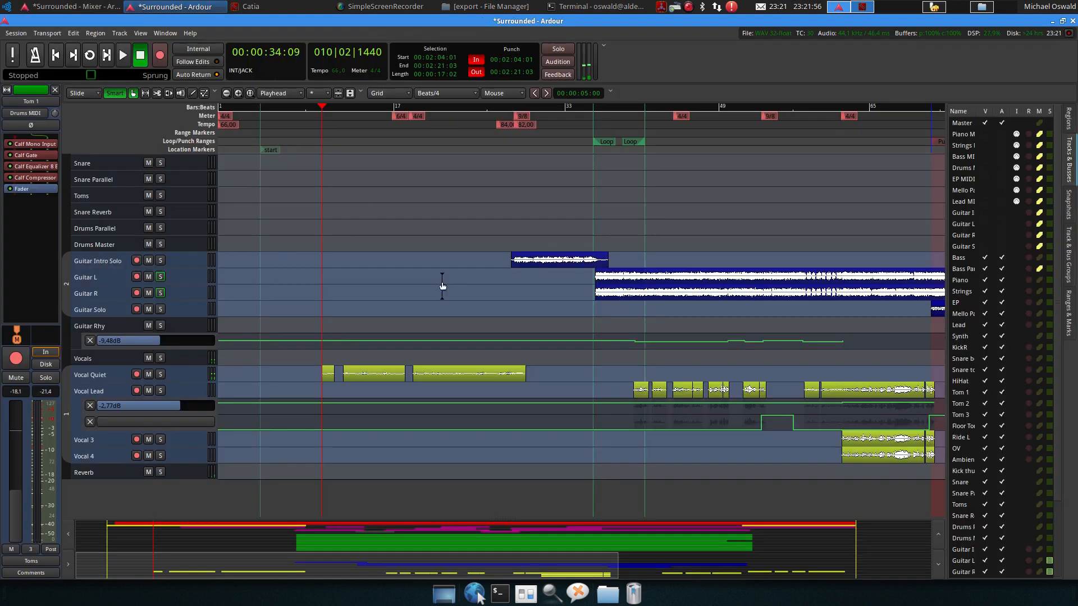
left_click(628, 107)
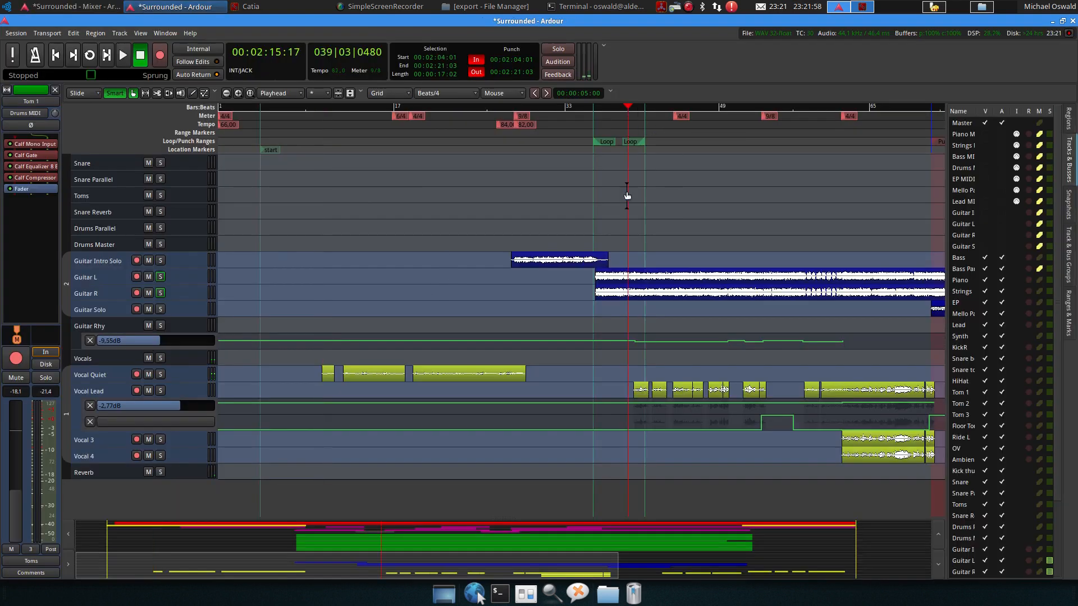
left_click(639, 108)
key("space")
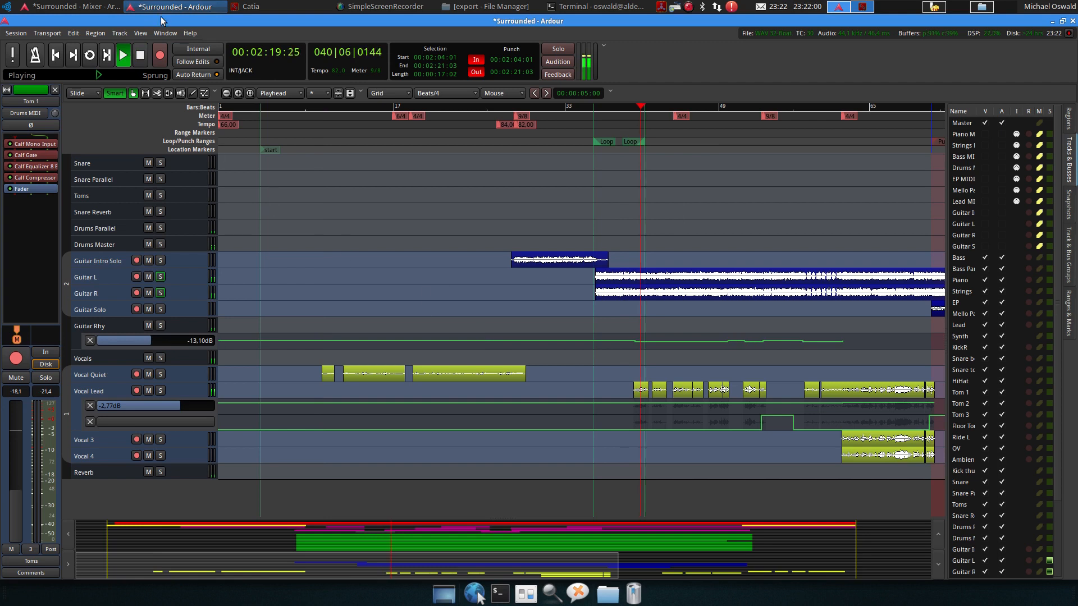
Stop playback in the mixer, review Vocal Lead's stereo Calf Vintage Delay, and return to the editor
left_click(94, 10)
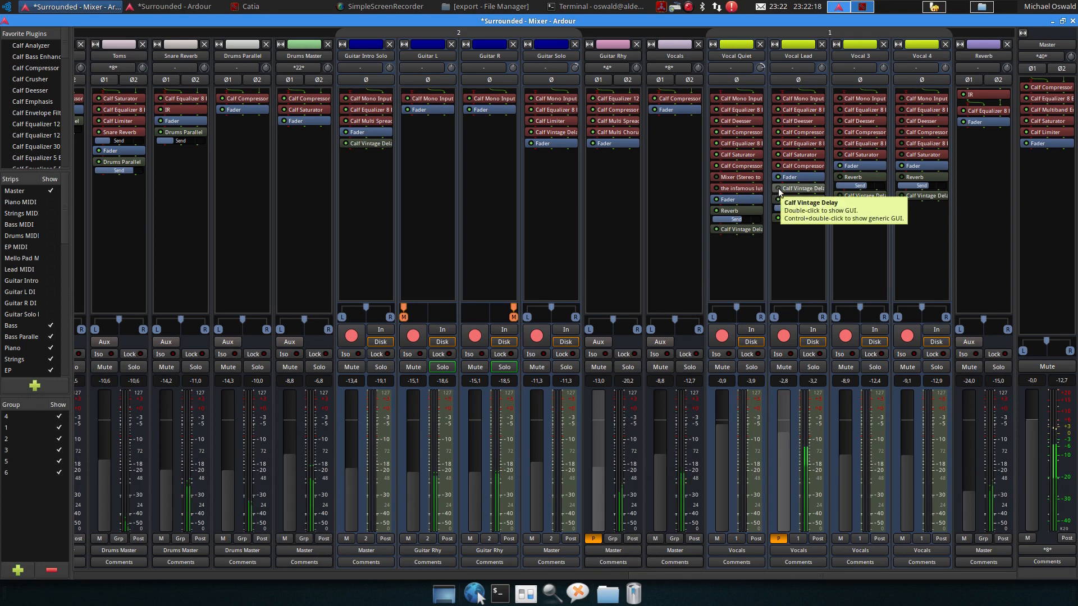
key("space")
double_click(800, 218)
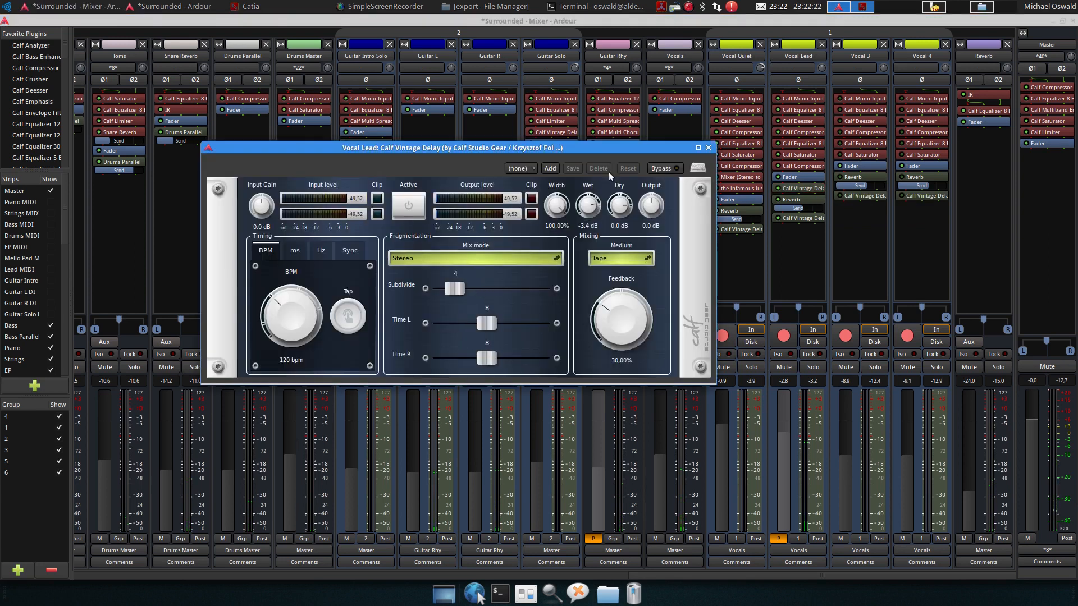
left_click(707, 148)
left_click(174, 6)
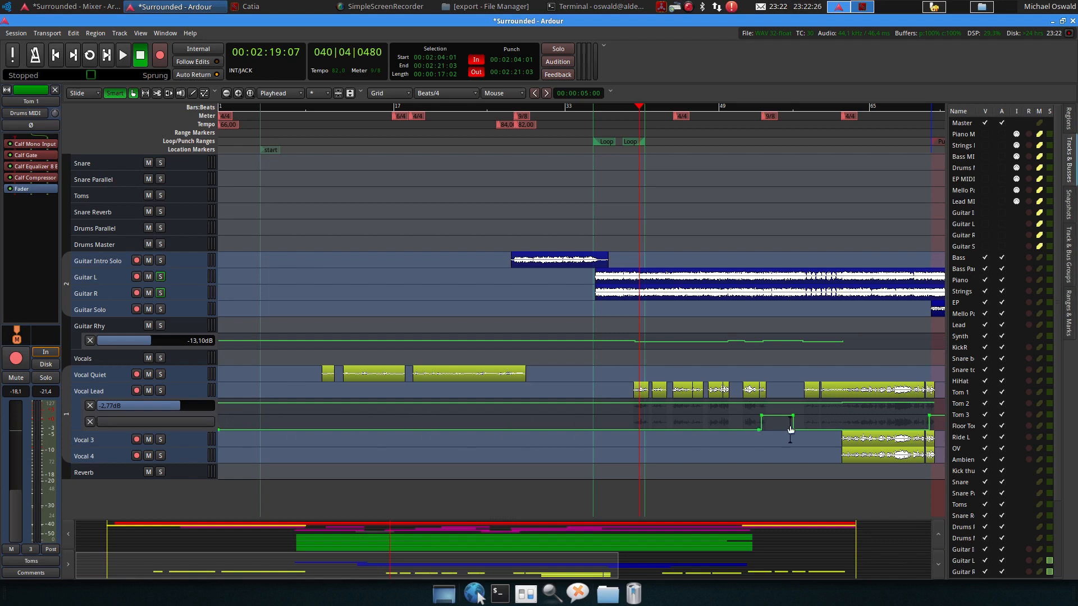
Place the playhead at about bar 52 and briefly play back the song from there
scroll(789, 424, "right", 5)
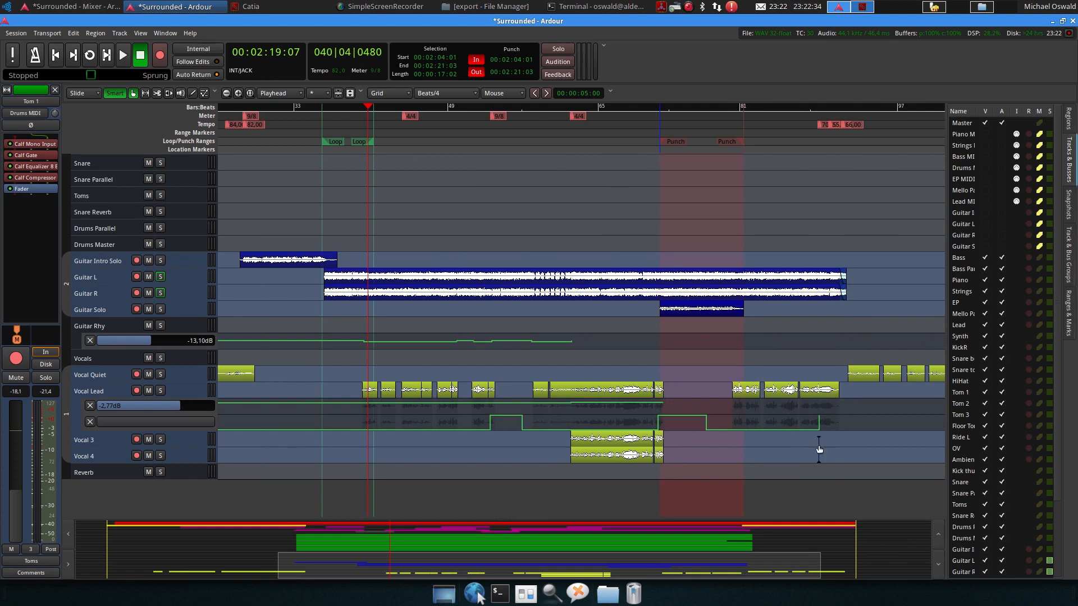
left_click_drag(466, 107, 476, 109)
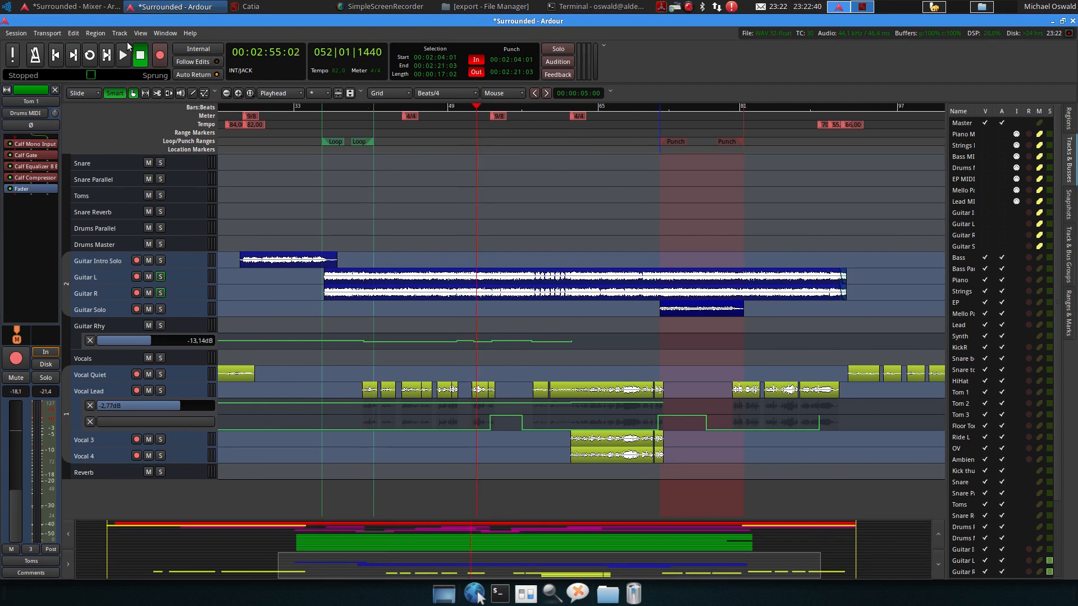
left_click(70, 6)
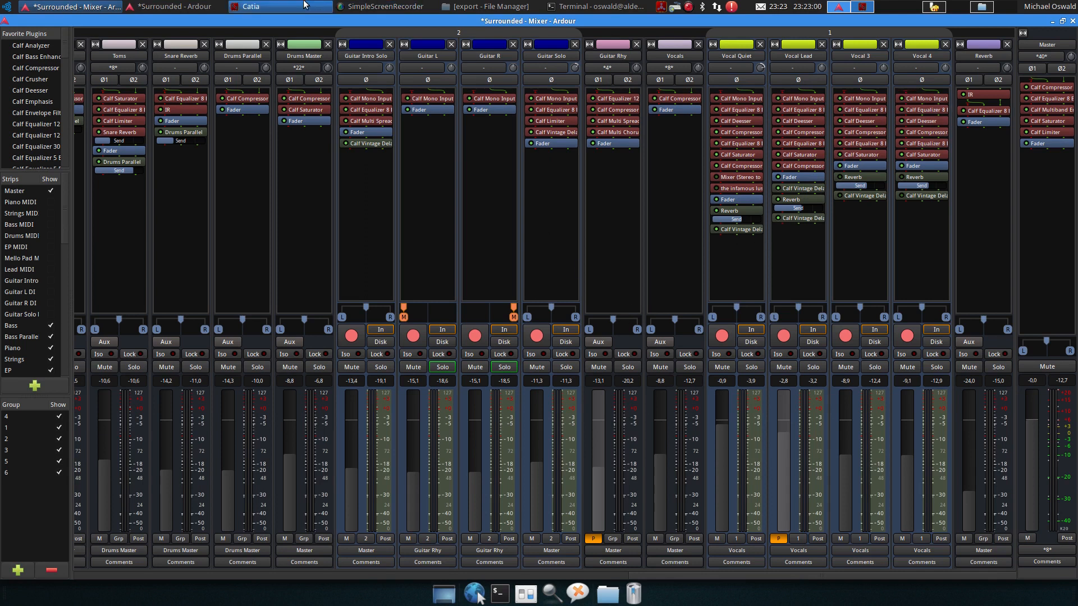
left_click(190, 7)
mouse_move(498, 416)
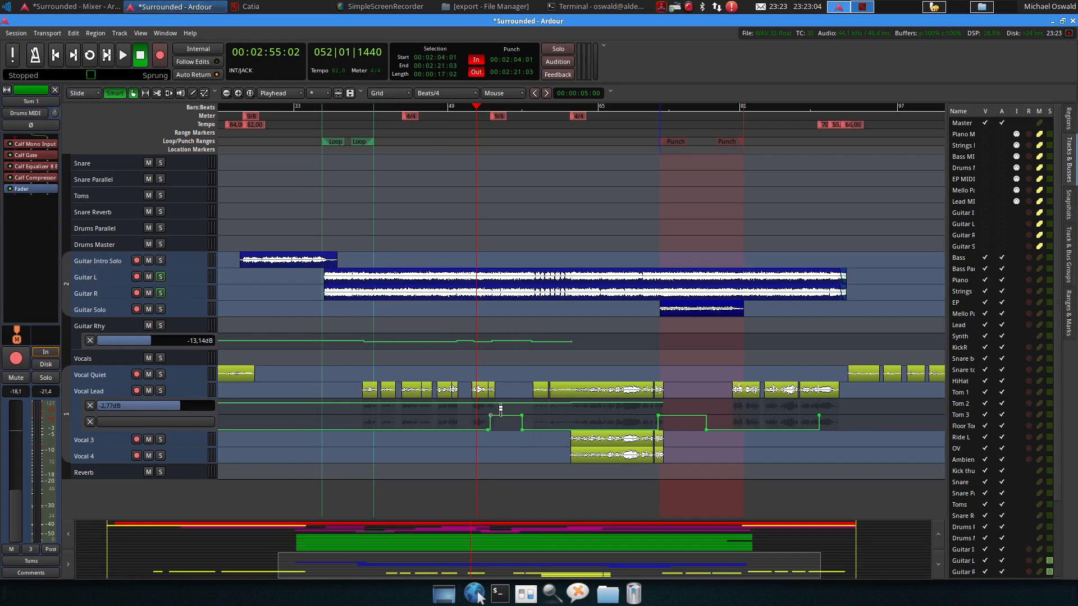
key("space")
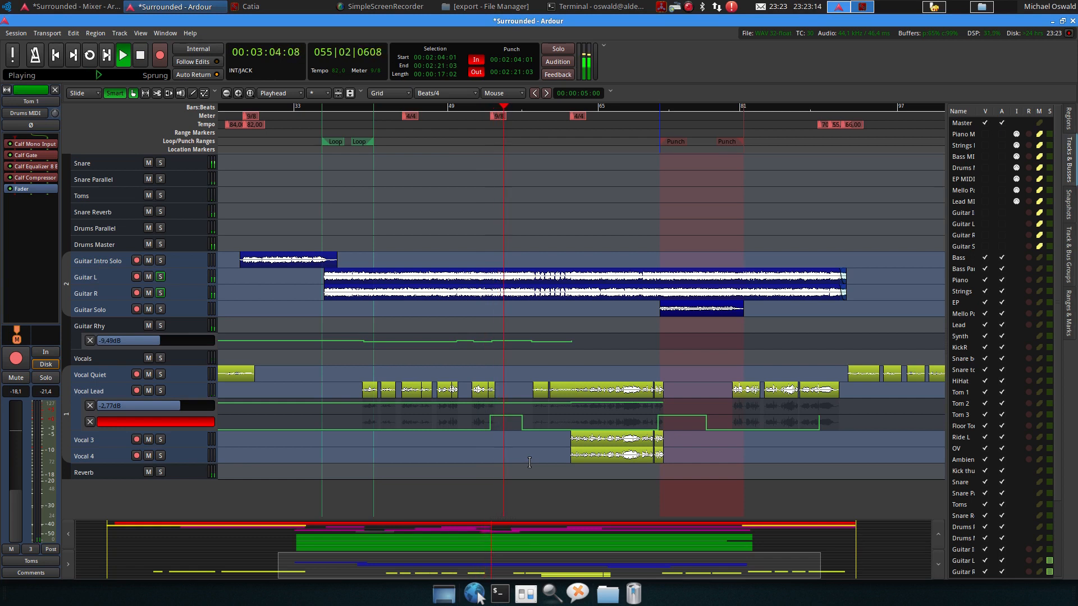
key("space")
Move the playhead to about bar 58 and play a short passage
left_click(535, 114)
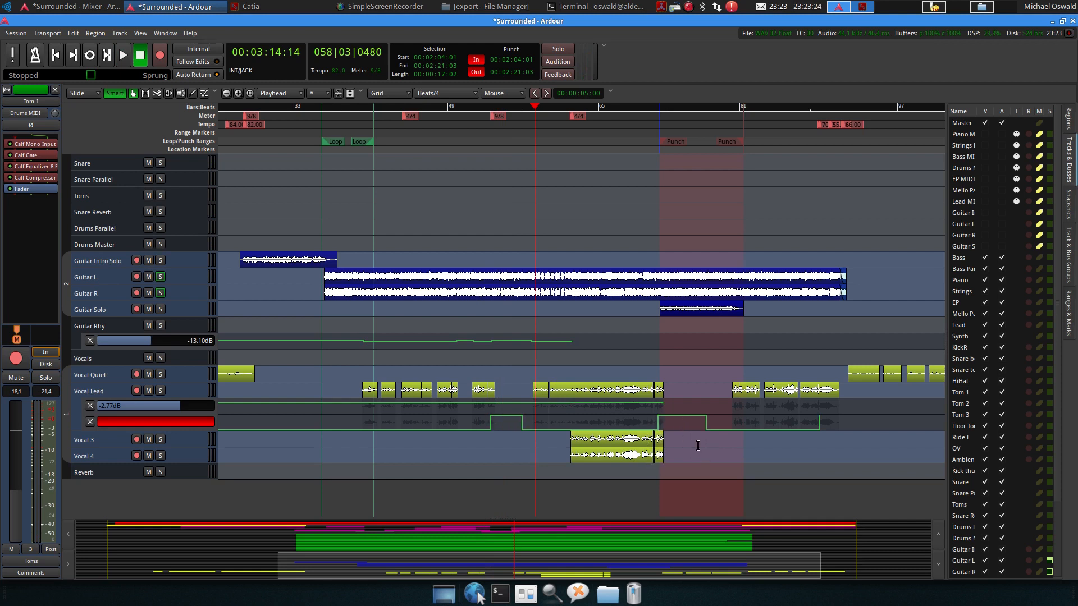
key("space")
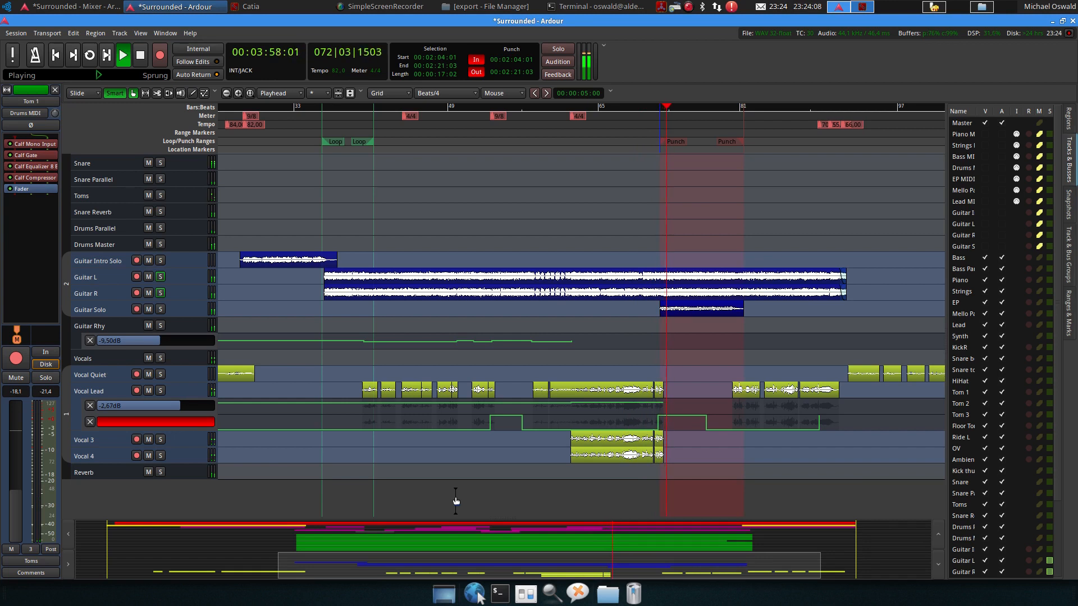
key("space")
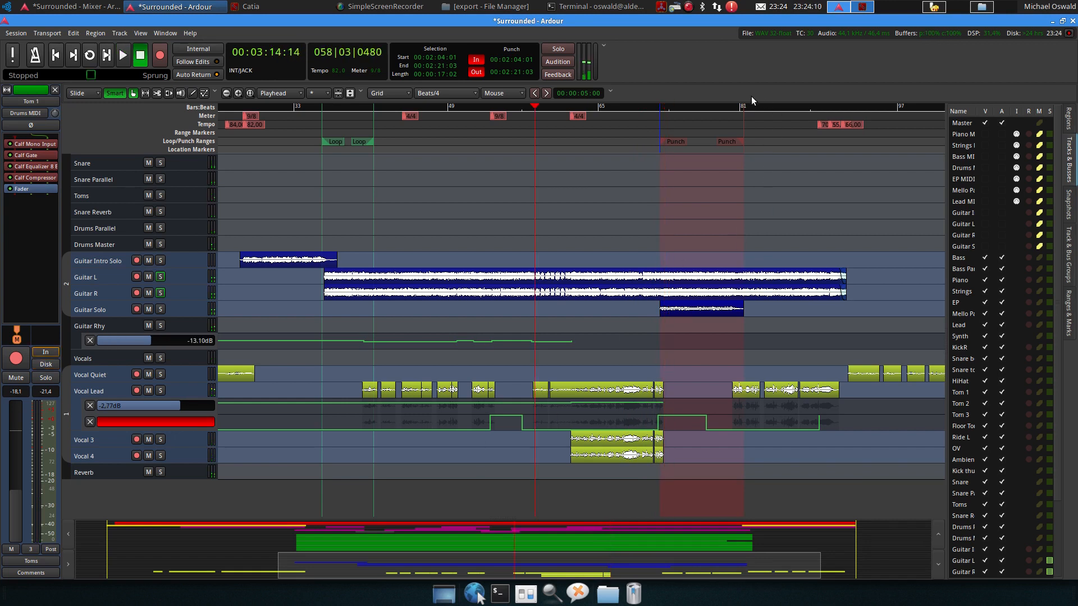
Move the playhead to about bar 80 and play back the section there
left_click(741, 108)
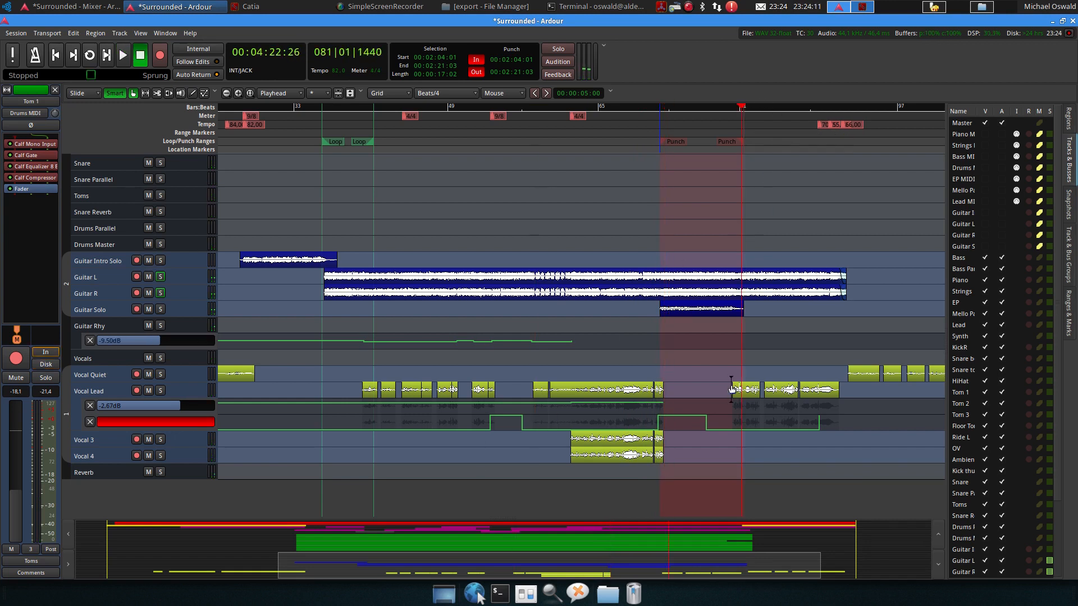
left_click(735, 108)
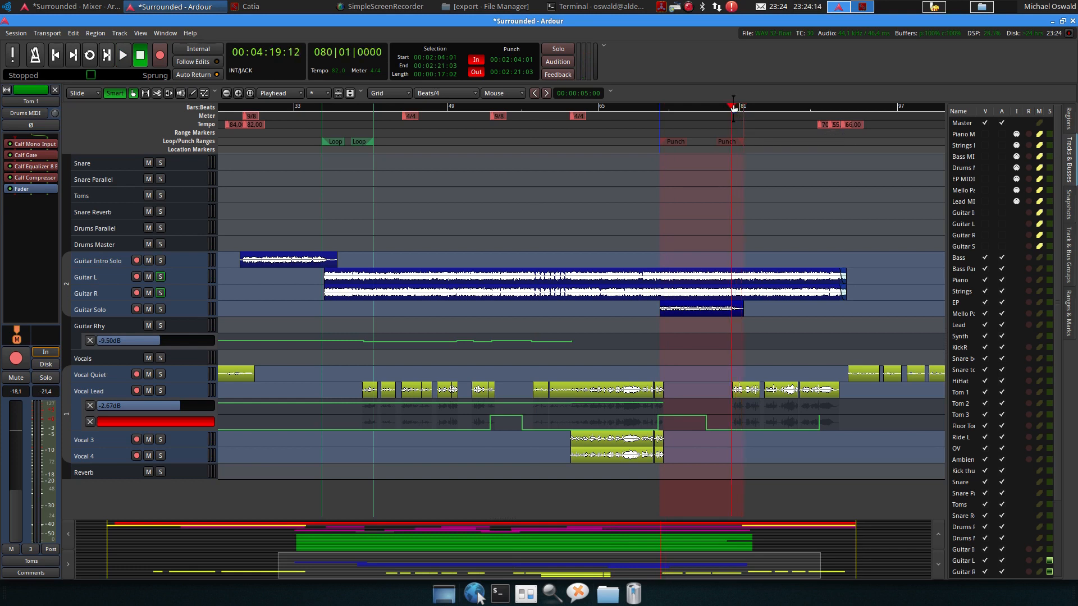
key("space")
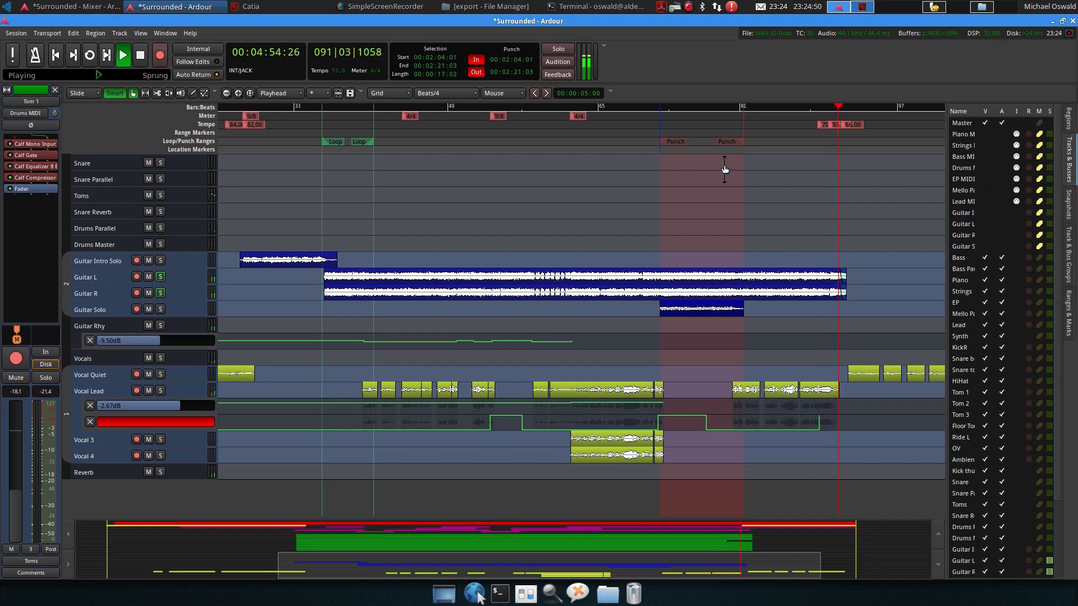
key("space")
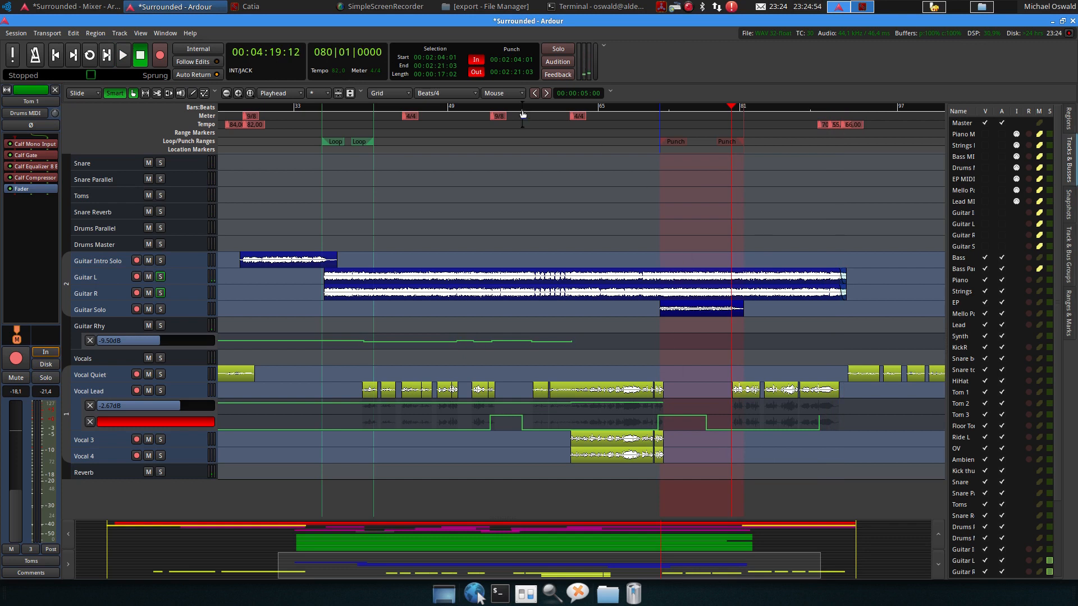
Review the bass, keys and drum channel strips in the mixer, then return to the editor
key("alt+m")
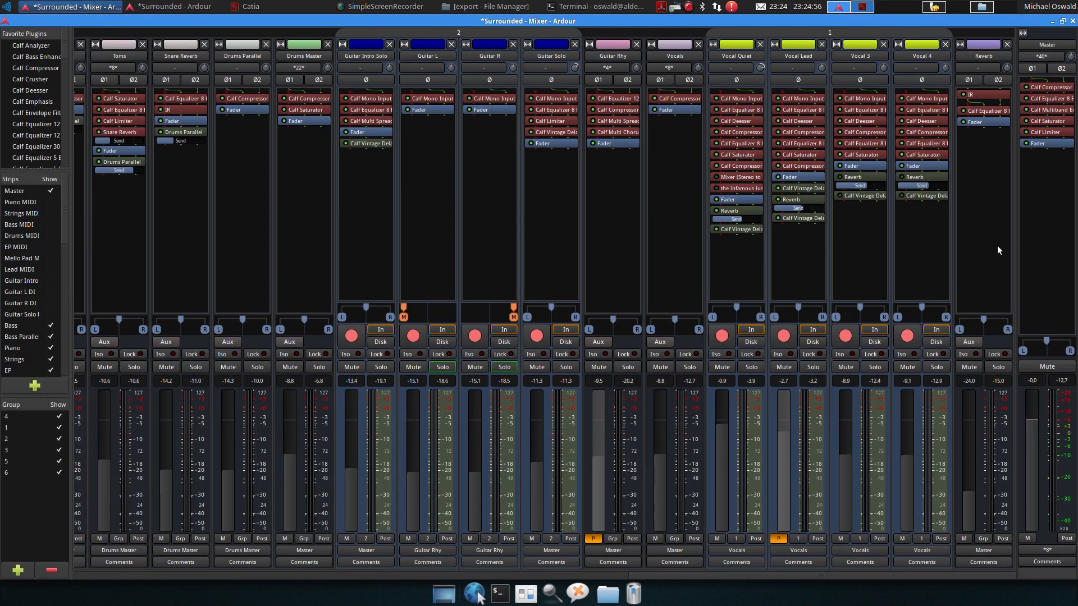
left_click_drag(887, 575, 327, 604)
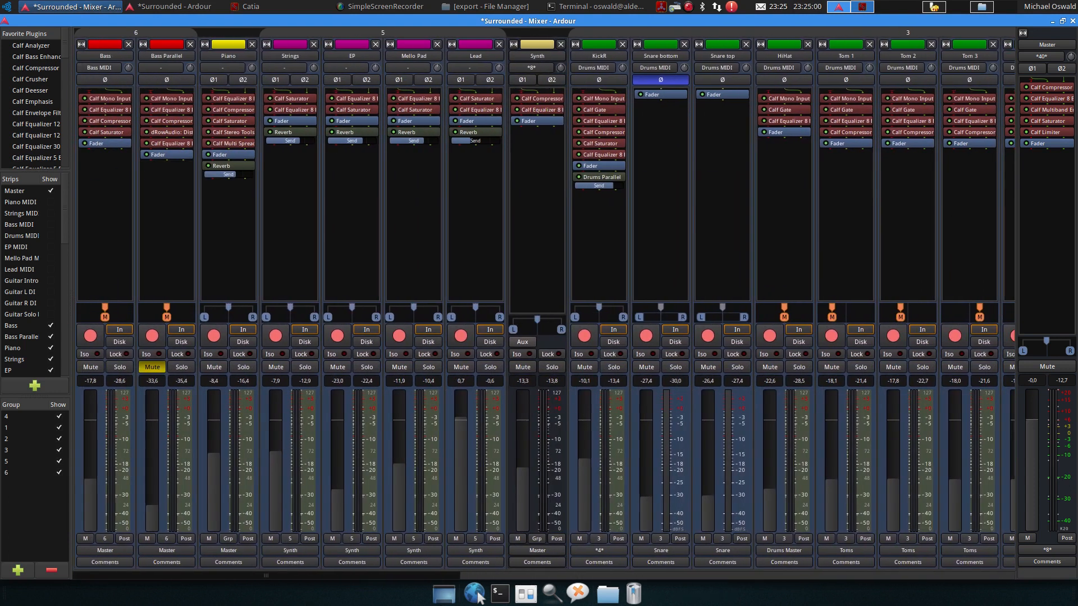
left_click(175, 7)
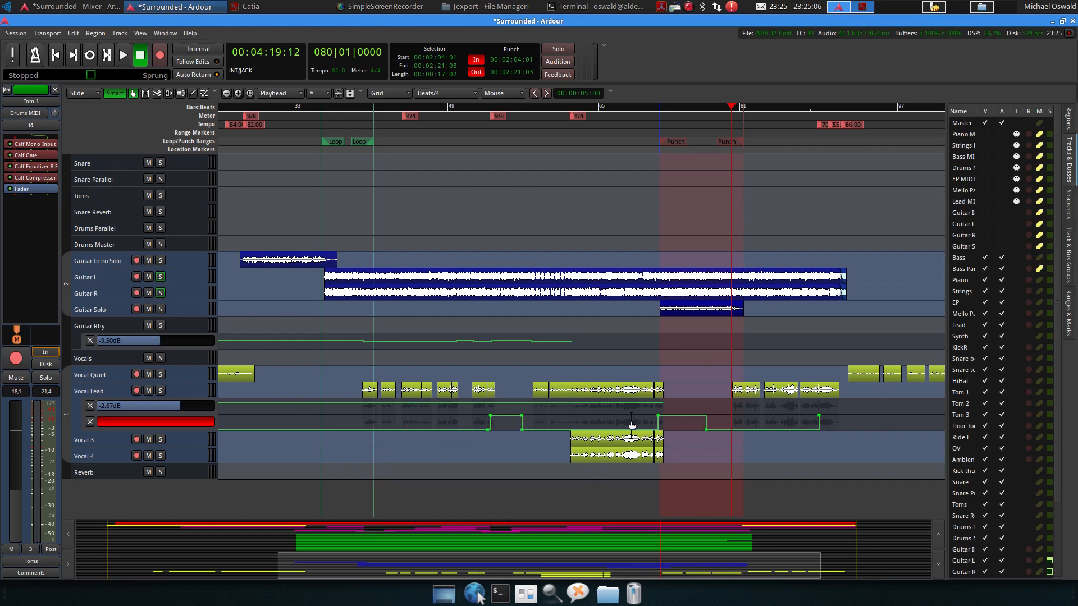
Scroll through the track list, set the playhead at about bar 61 and play that passage
scroll(430, 234, "up", 12)
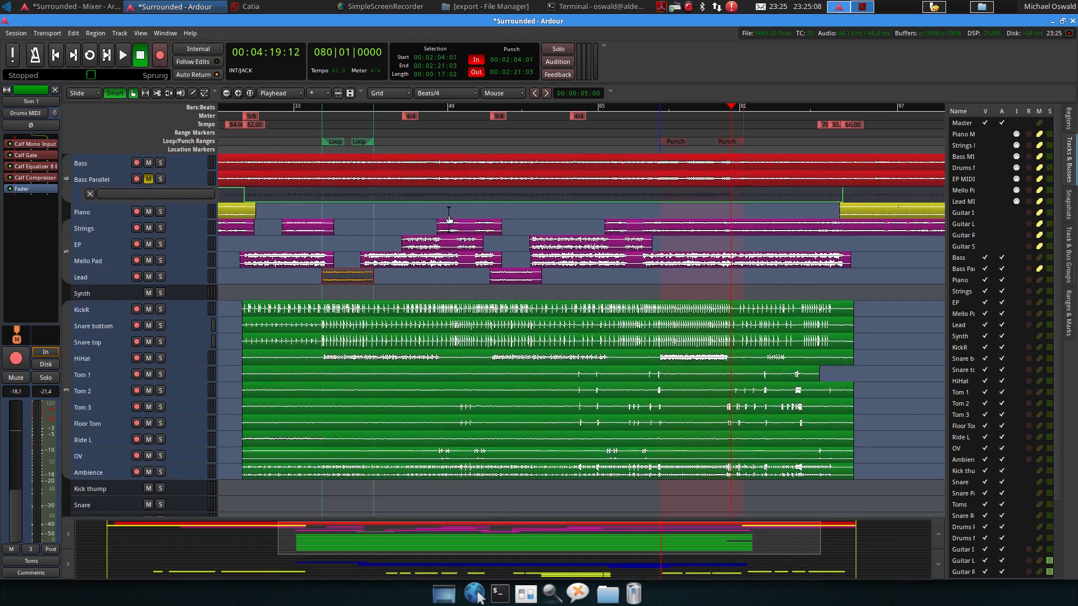
scroll(253, 365, "down", 10)
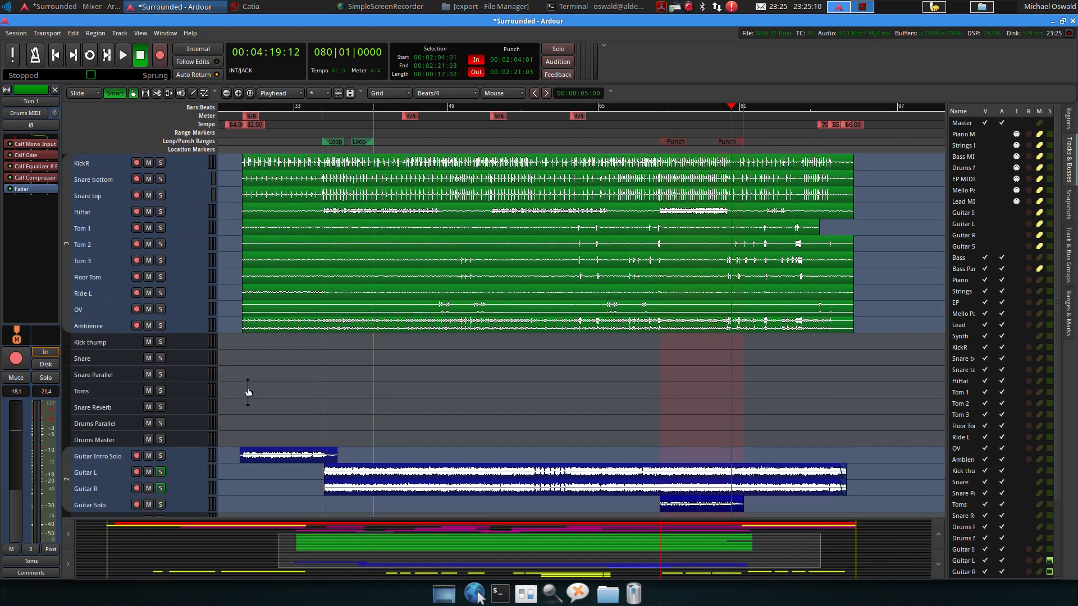
scroll(258, 393, "down", 4)
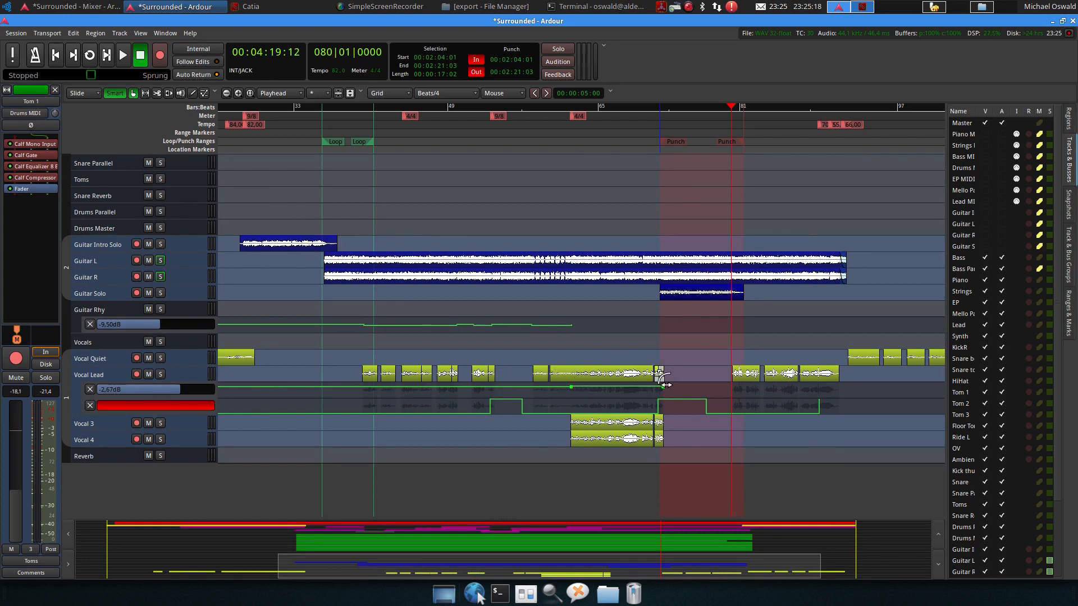
left_click(561, 107)
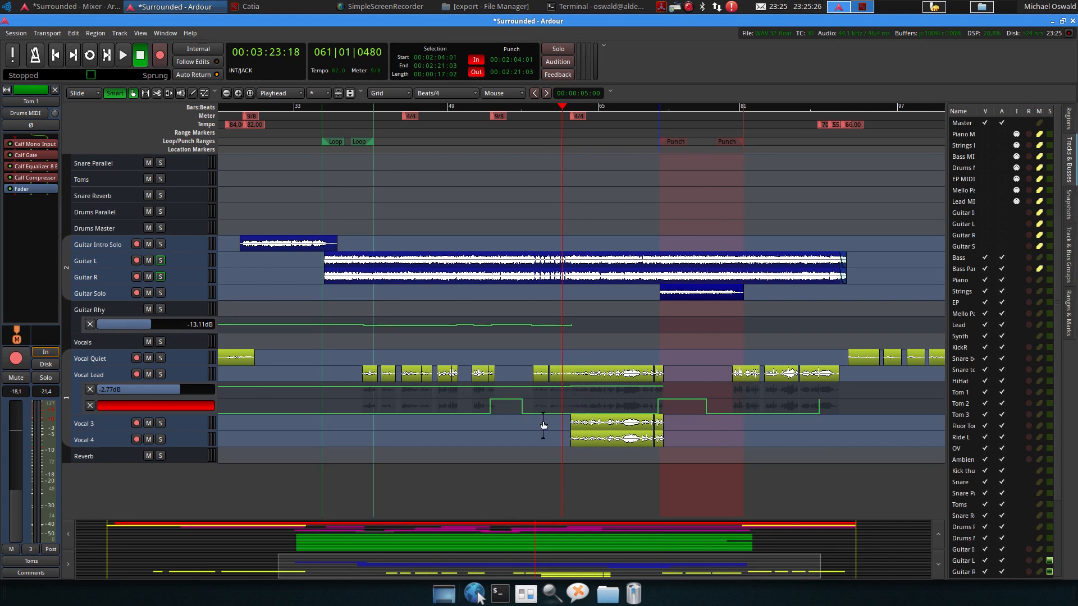
key("space")
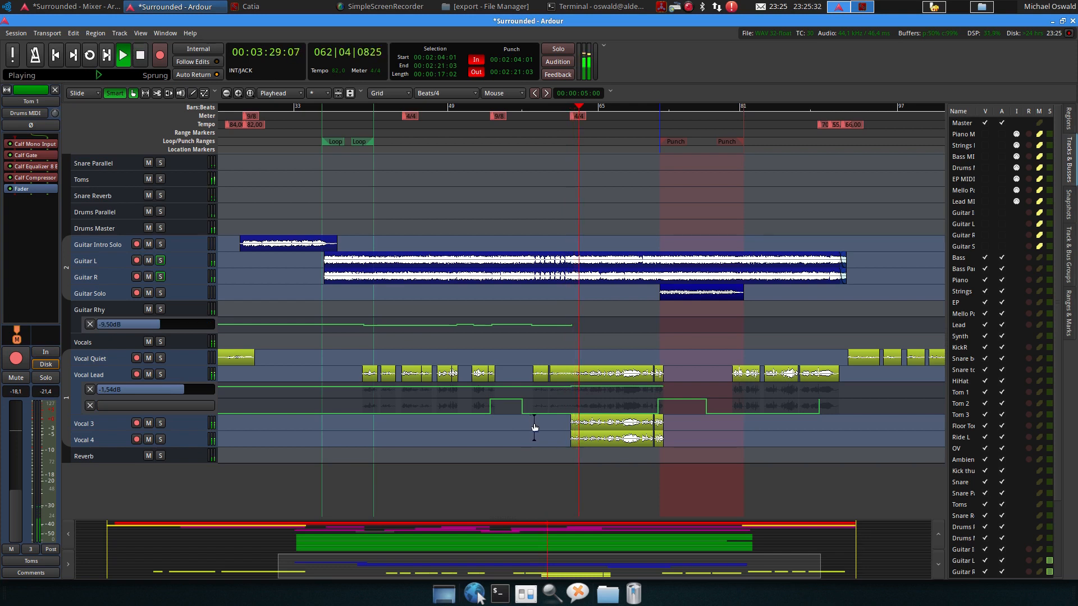
key("space")
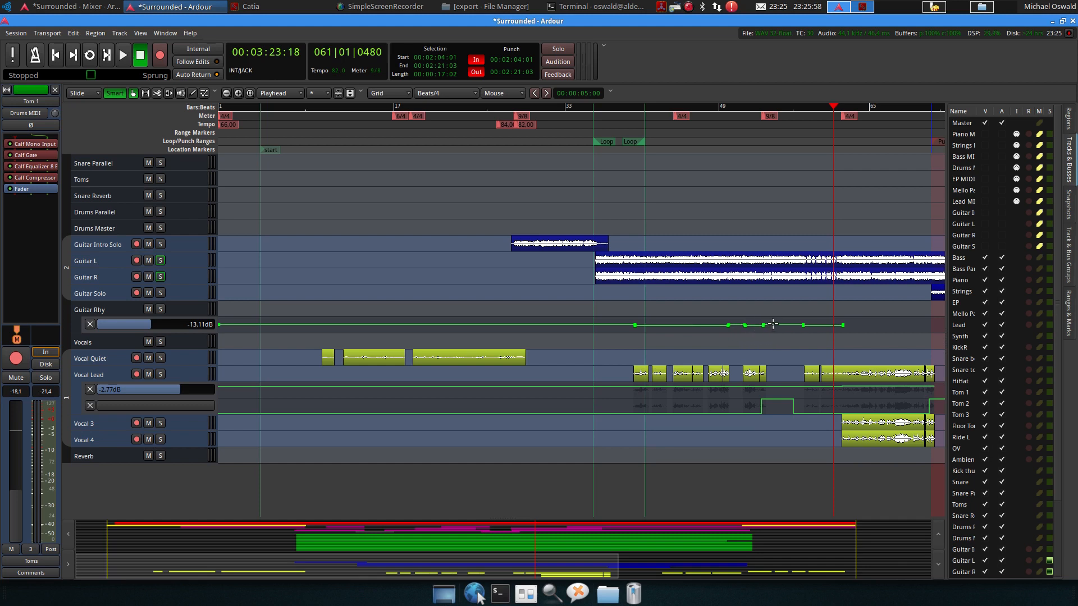
scroll(763, 340, "right", 2)
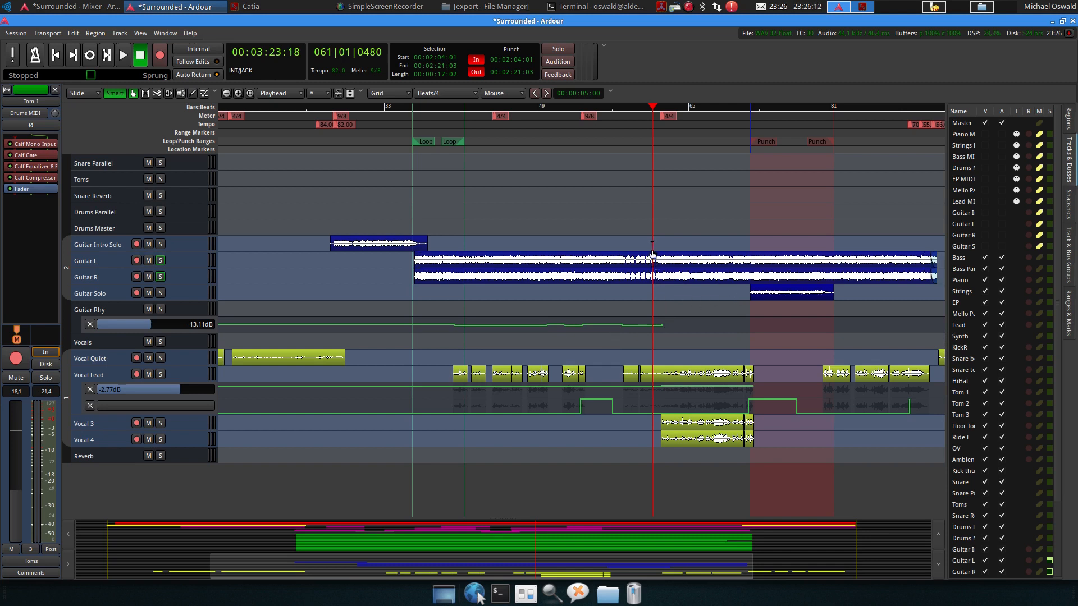
left_click_drag(657, 248, 729, 323)
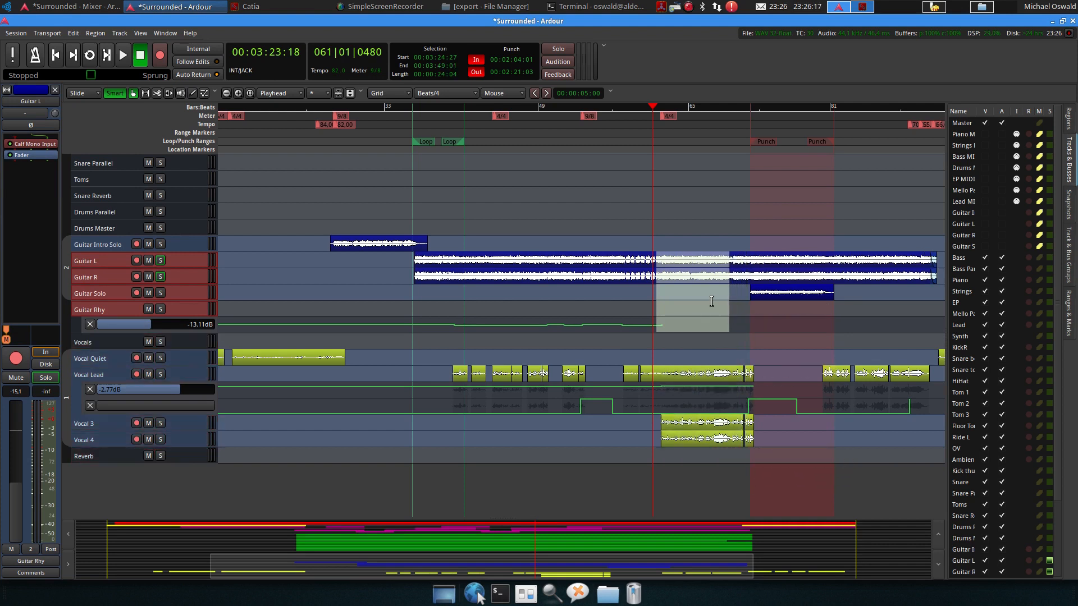
left_click(693, 214)
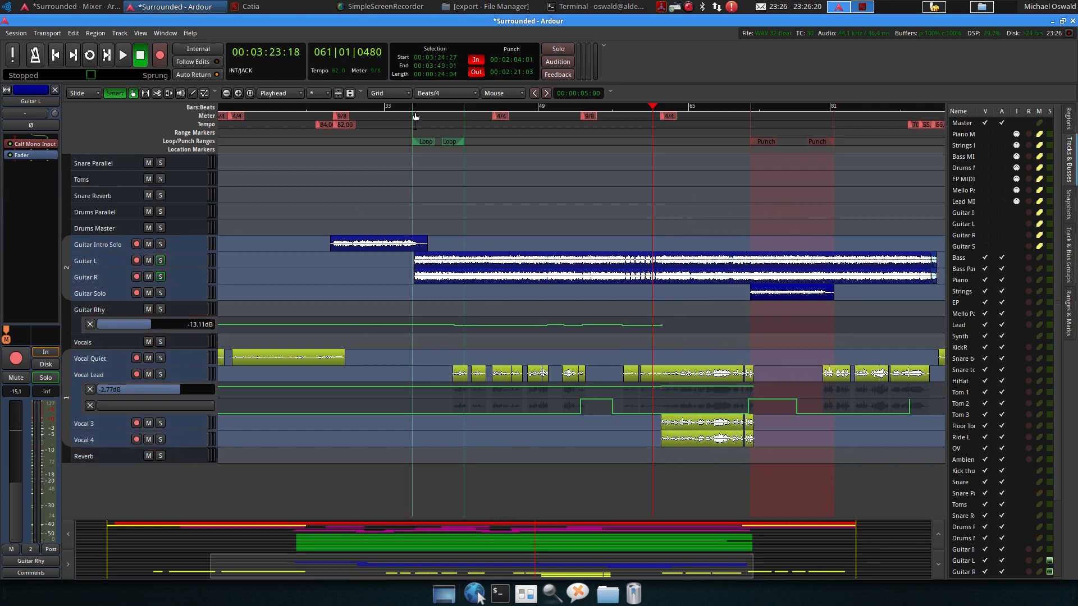
Enlarge the Guitar Rhy fader automation lane and play back from about bar 41
left_click(433, 108)
left_click(440, 107)
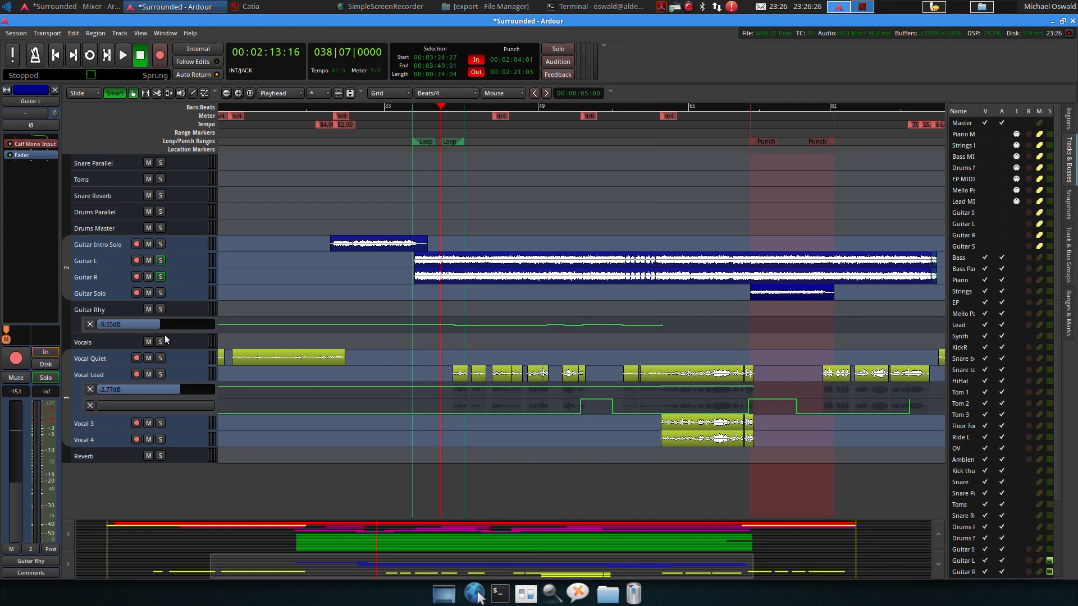
left_click_drag(169, 334, 176, 392)
key("space")
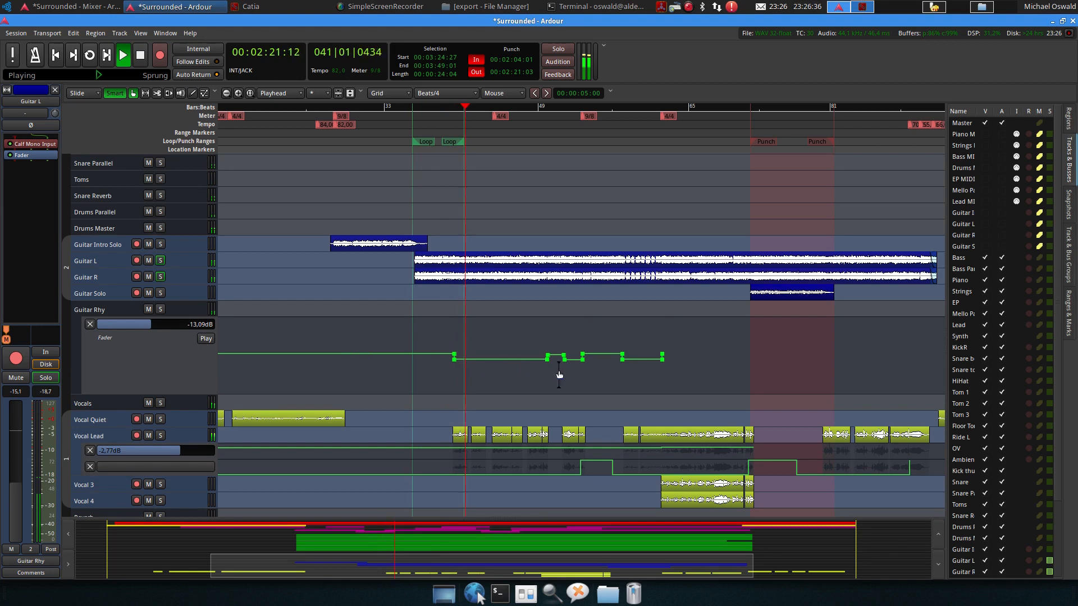
key("space")
Reposition the playhead at about bar 49 and listen to the passage
left_click(549, 107)
left_click(546, 107)
left_click(542, 107)
left_click(538, 107)
key("space")
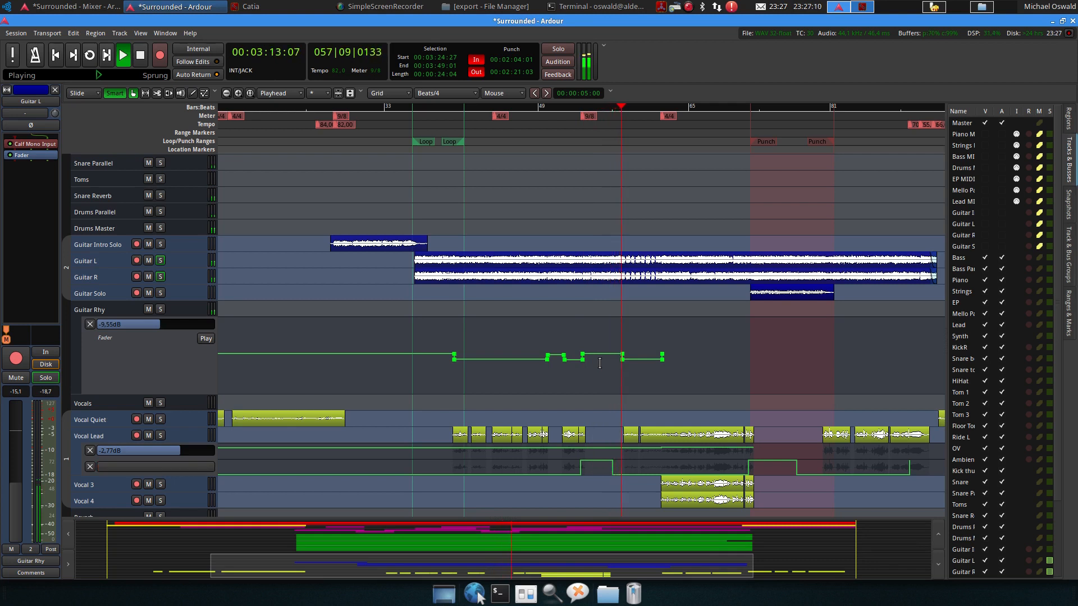
key("space")
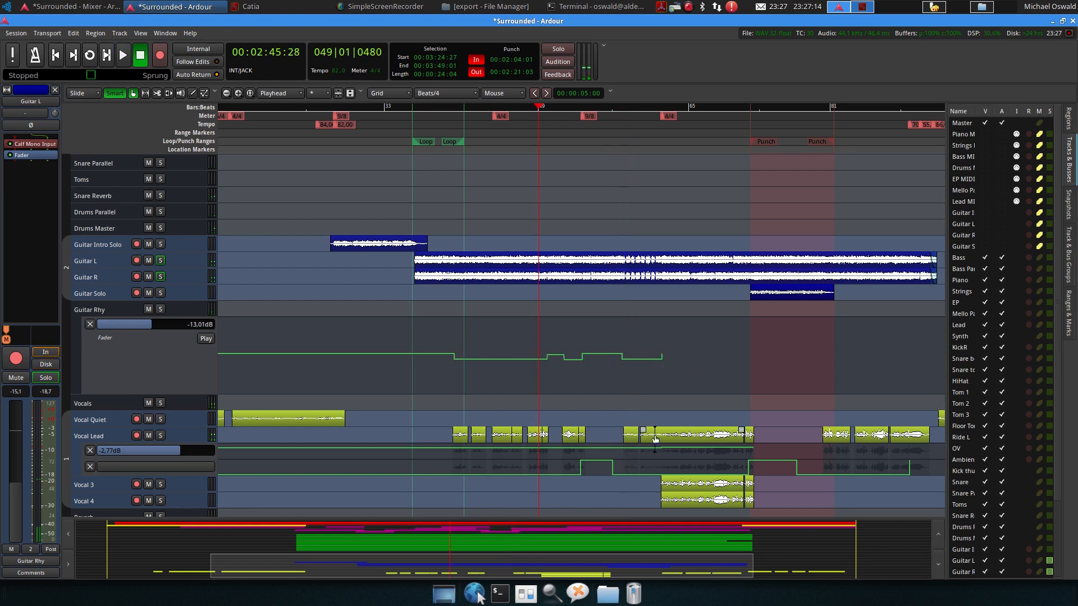
Play back again from about bar 61
left_click(651, 114)
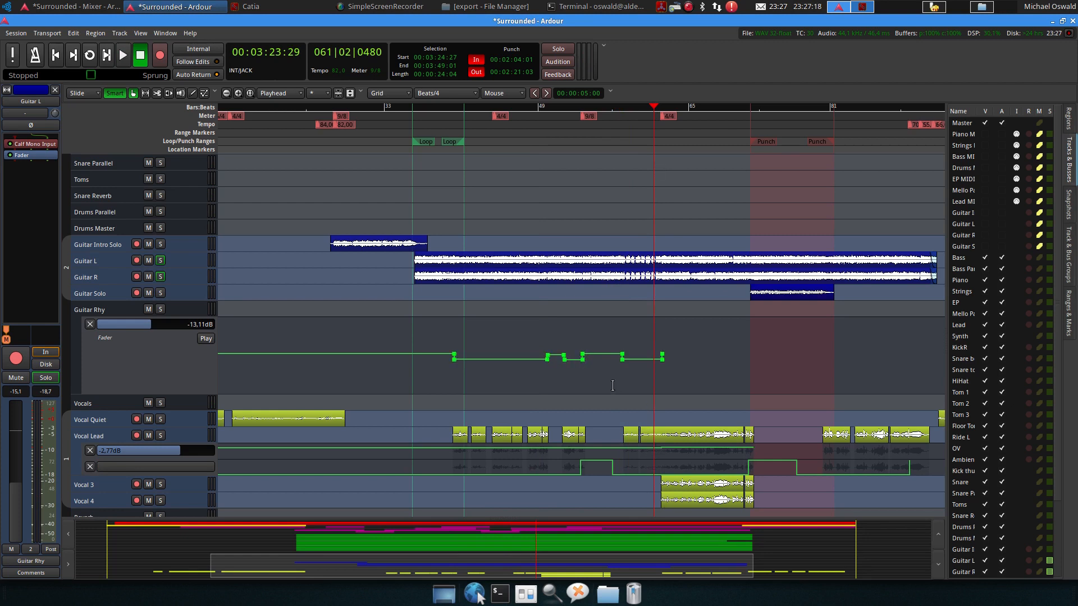
key("space")
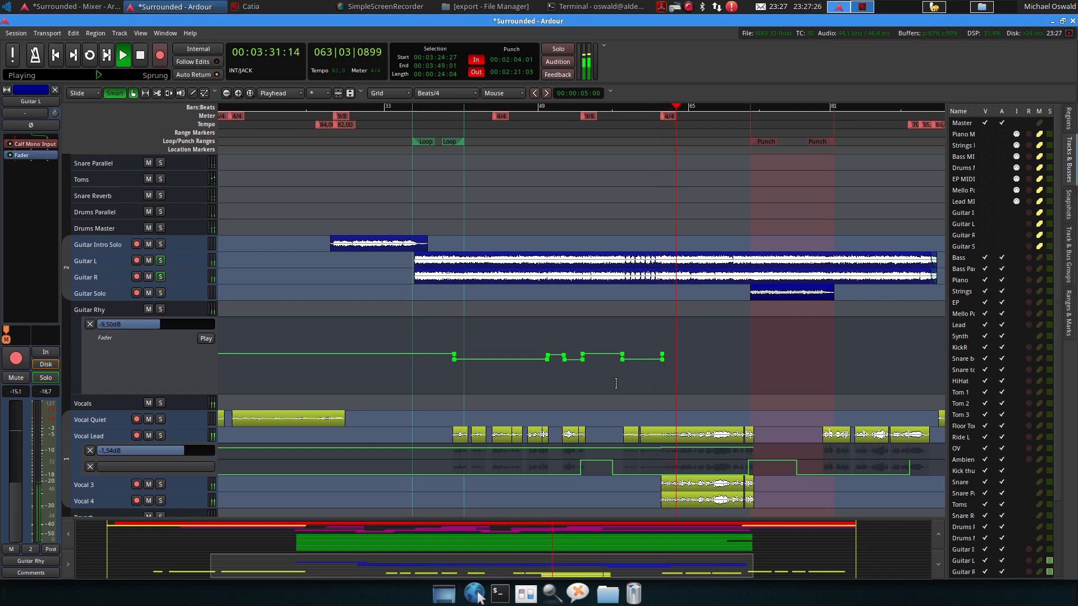
key("space")
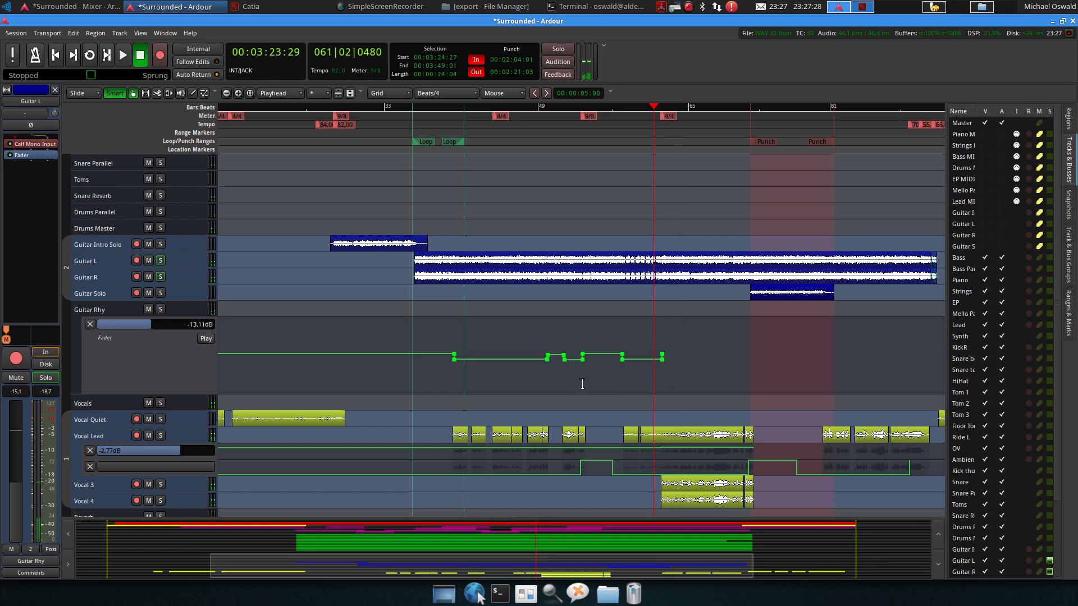
Zoom out and scroll through all tracks to review the whole arrangement
scroll(726, 359, "right", 5)
scroll(533, 382, "down", 4)
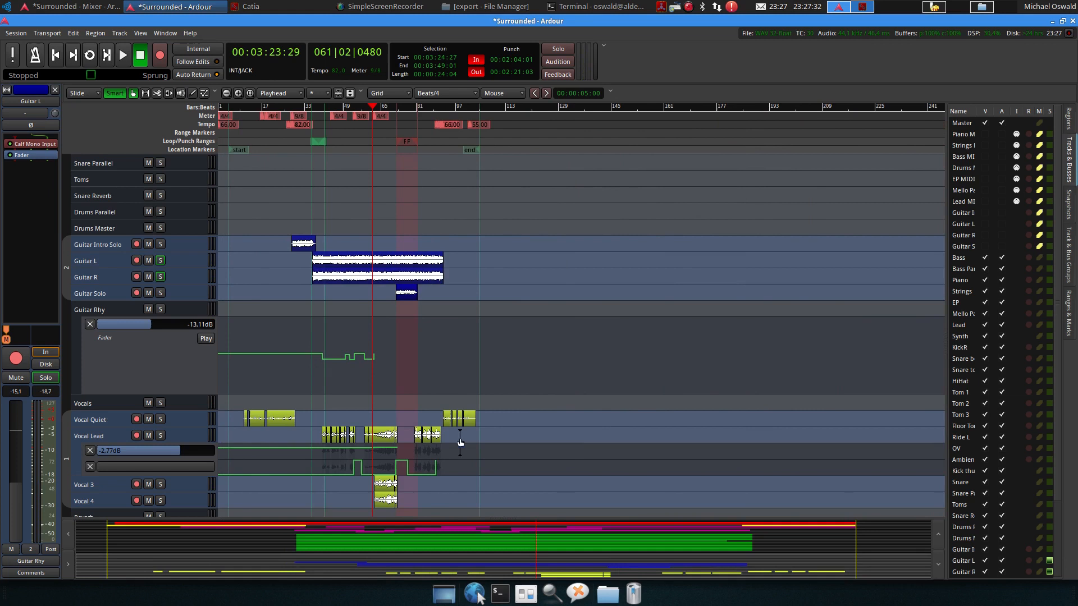
left_click(140, 373)
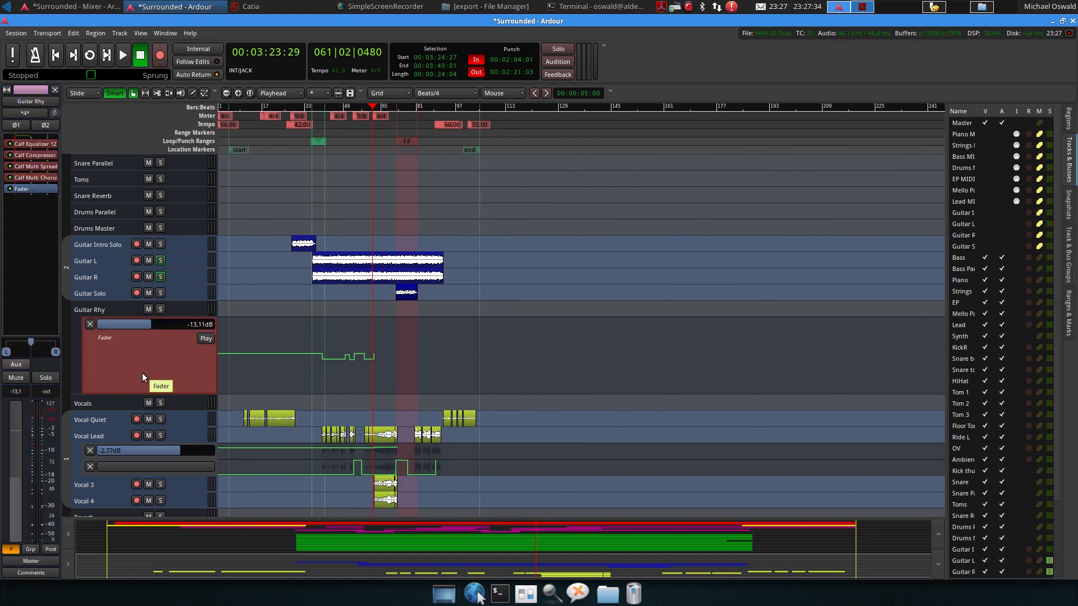
scroll(142, 373, "down", 4)
scroll(326, 360, "up", 11)
scroll(327, 352, "up", 5)
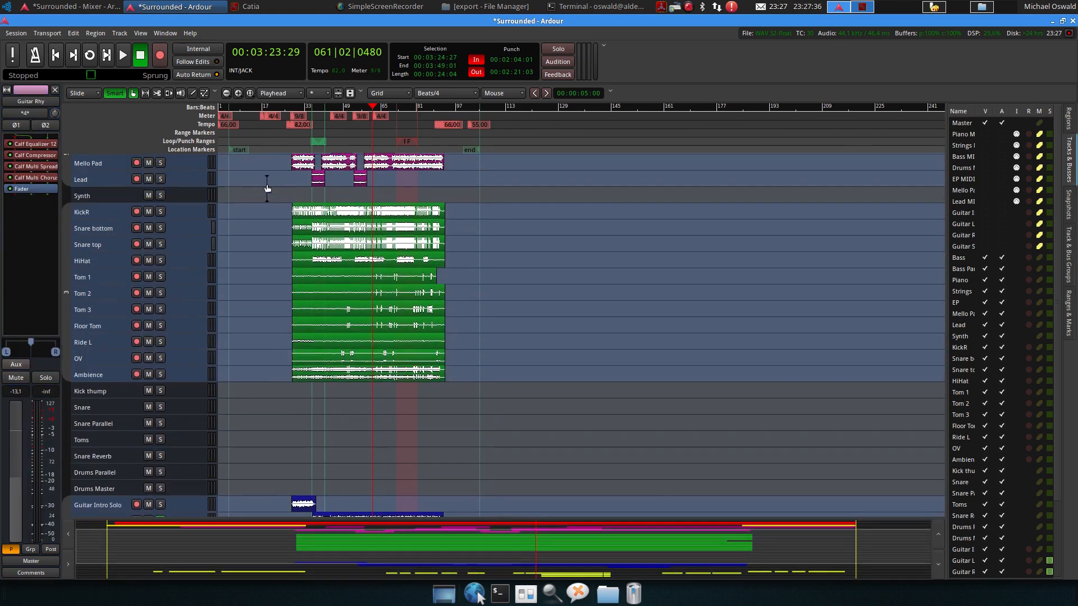
scroll(227, 163, "up", 7)
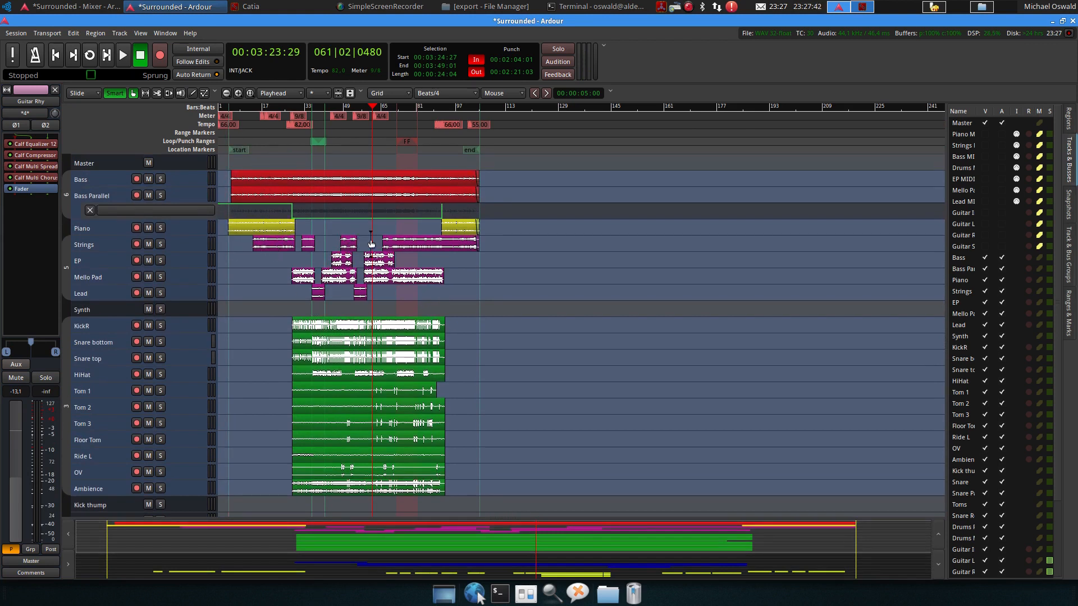
Save the session and open the export to audio file dialog
key("ctrl+s")
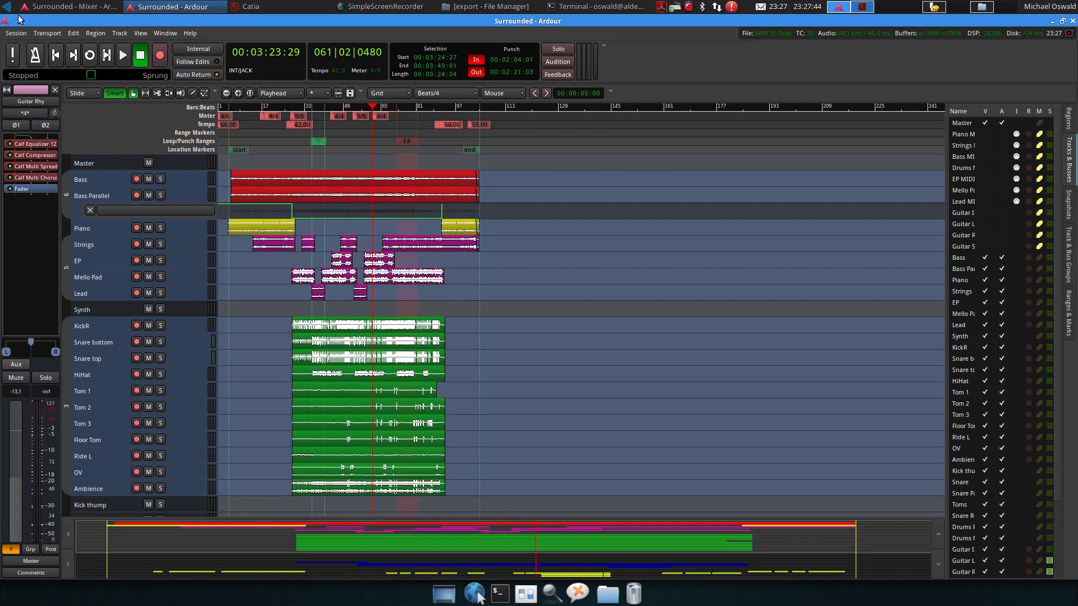
left_click(14, 35)
mouse_move(82, 225)
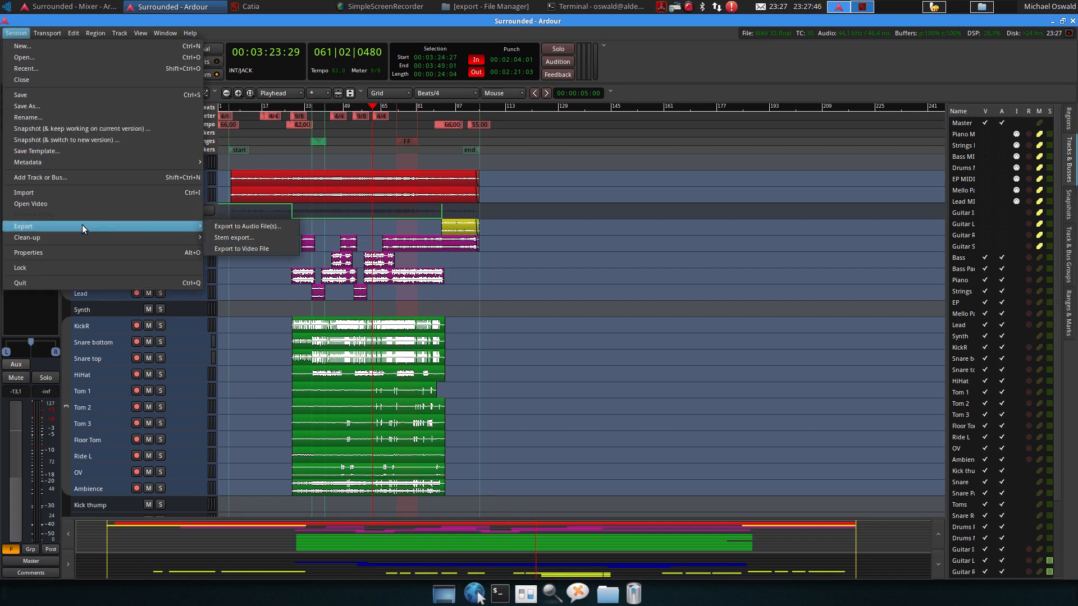
left_click(249, 227)
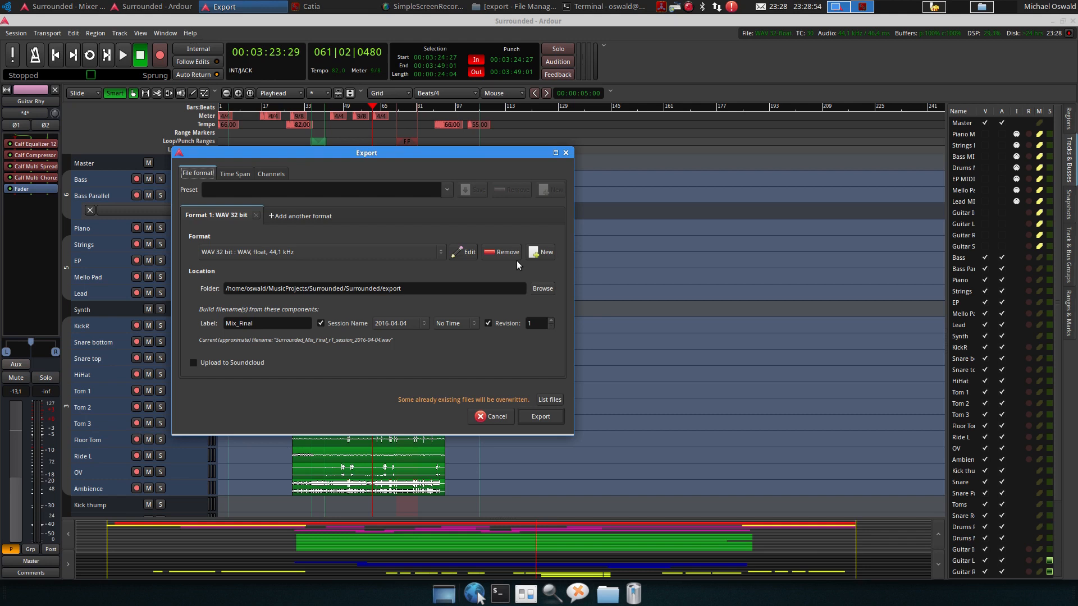
left_click(447, 4)
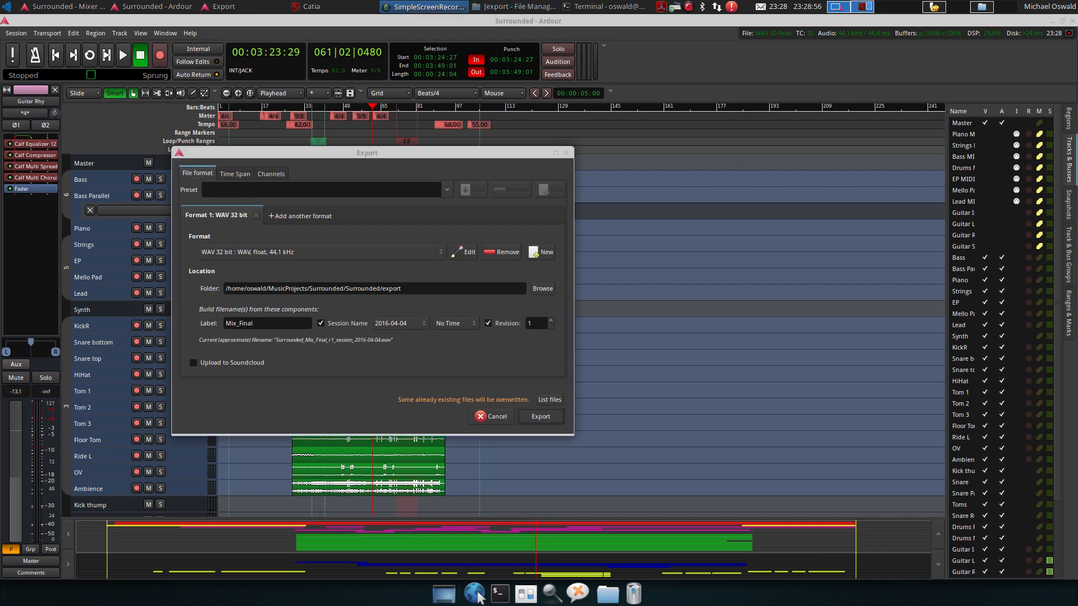